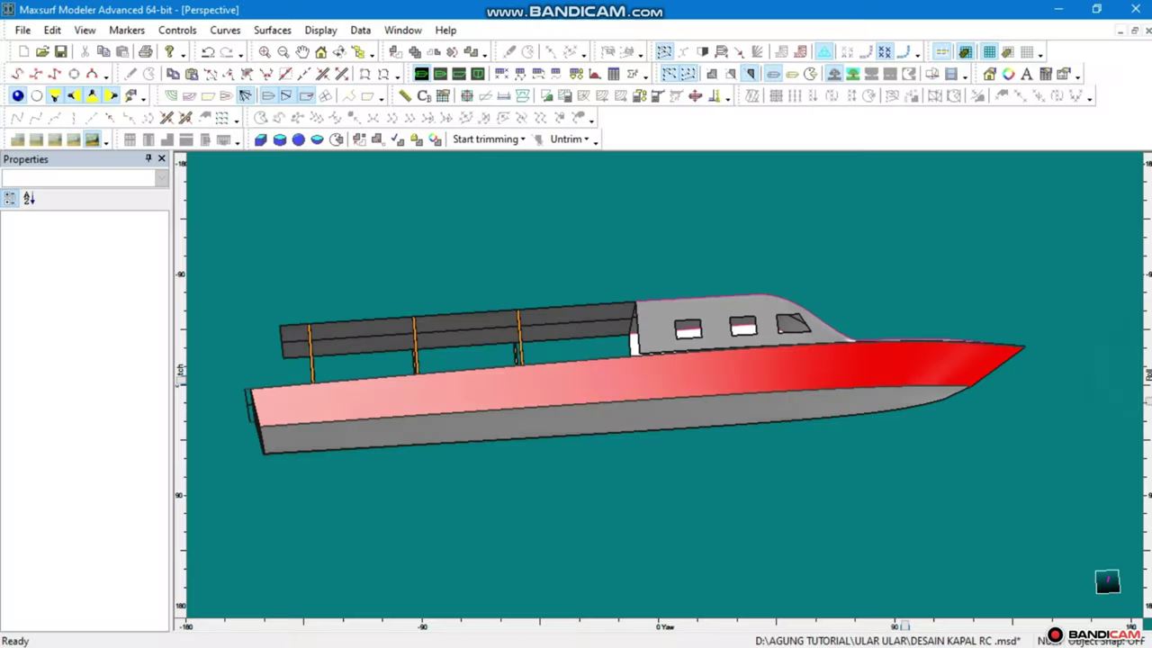
Orbit the finished cabin boat in perspective, then pan the bare hull into the centre
{"action": "mouse_move", "coordinate": [1147, 346]}
{"action": "left_mouse_down"}
{"action": "mouse_move", "coordinate": [1148, 360]}
{"action": "mouse_move", "coordinate": [1051, 403]}
{"action": "left_mouse_up"}
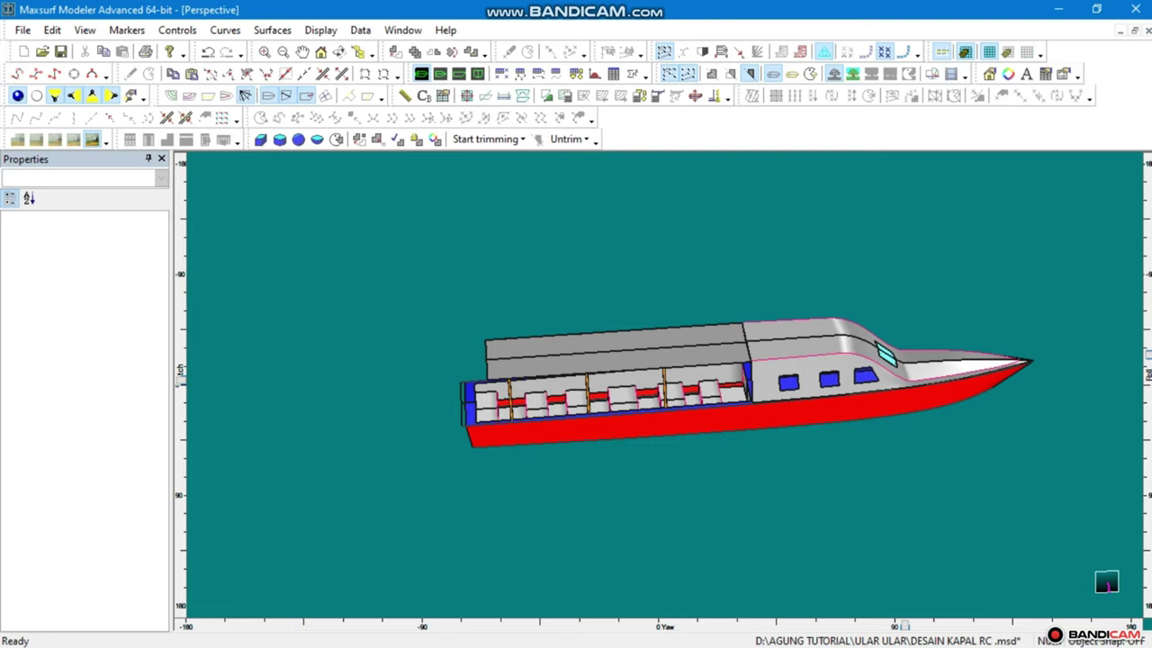
{"action": "mouse_move", "coordinate": [1147, 355]}
{"action": "left_mouse_down"}
{"action": "mouse_move", "coordinate": [1147, 374]}
{"action": "mouse_move", "coordinate": [1148, 356]}
{"action": "left_mouse_up"}
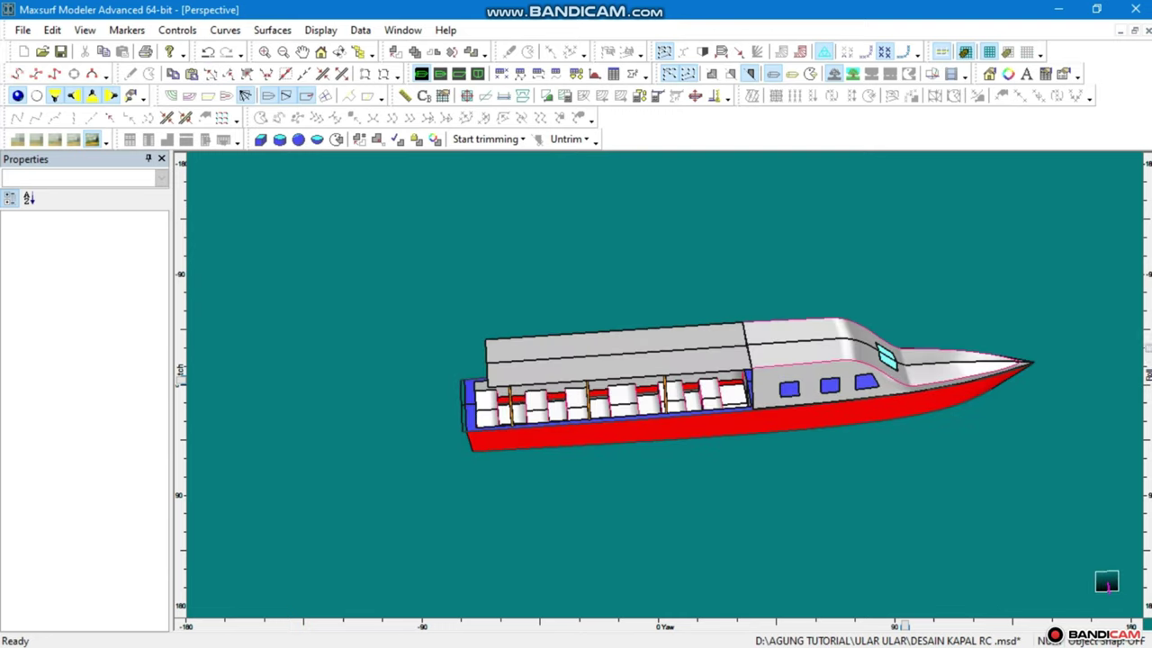
{"action": "left_click_drag", "start_coordinate": [908, 625], "coordinate": [779, 623]}
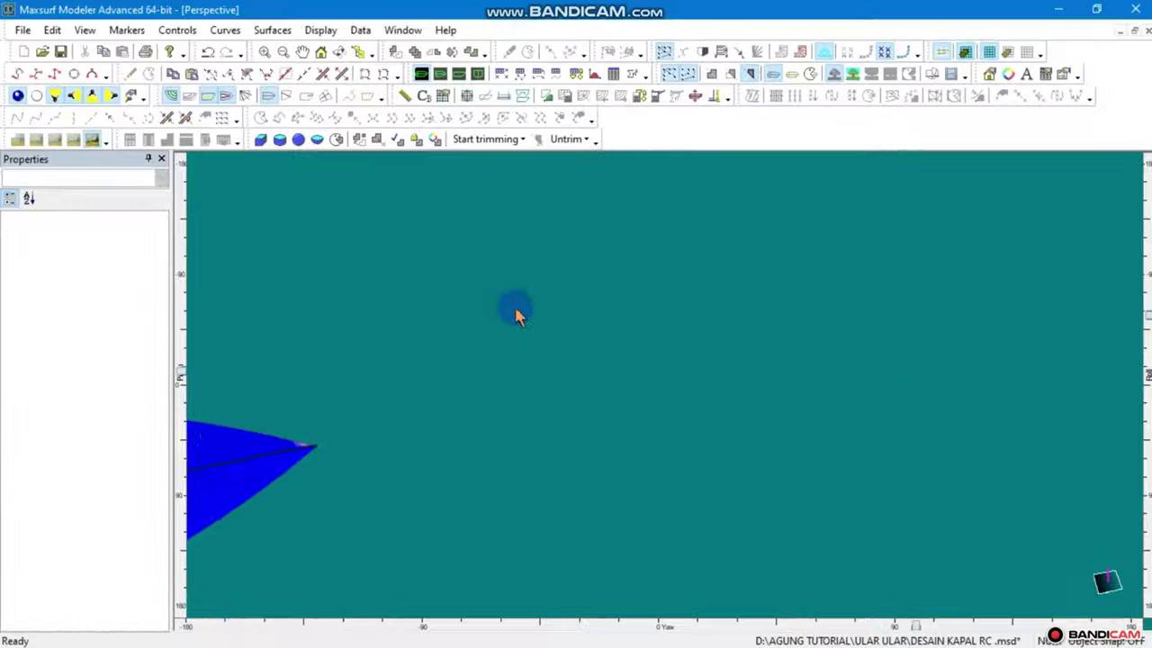
{"action": "mouse_move", "coordinate": [517, 315]}
{"action": "left_mouse_down"}
{"action": "mouse_move", "coordinate": [918, 278]}
{"action": "mouse_move", "coordinate": [708, 355]}
{"action": "left_mouse_up"}
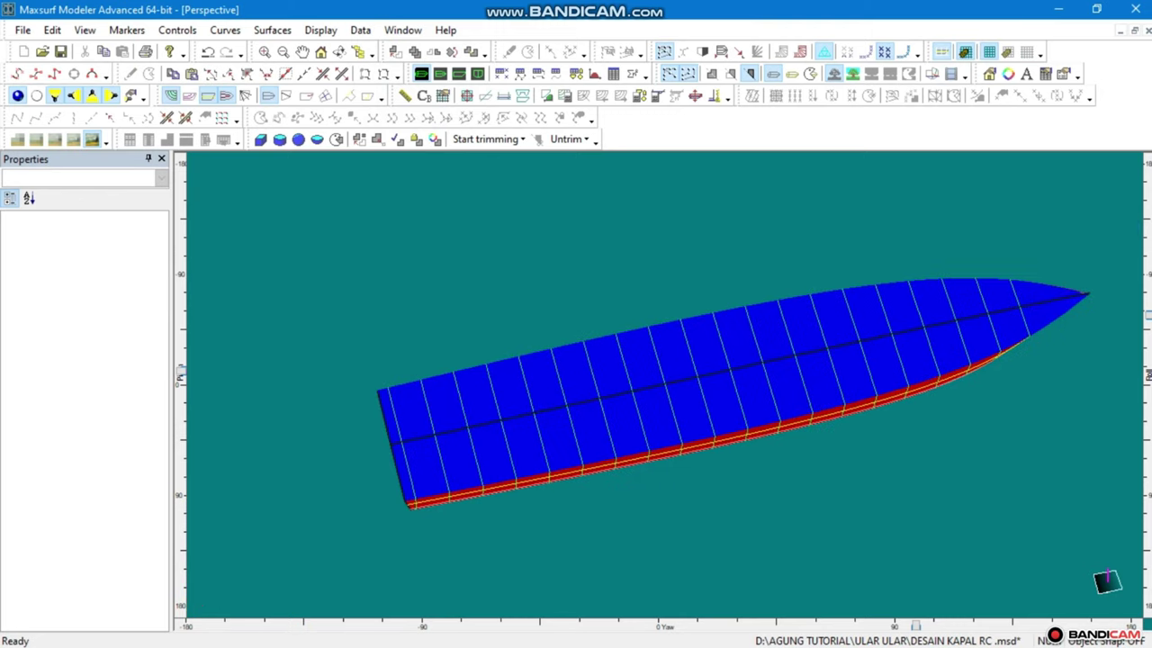
Orbit the bare hull to see its red topside, an oblique underside and the deck
{"action": "mouse_move", "coordinate": [1077, 297]}
{"action": "left_mouse_down"}
{"action": "mouse_move", "coordinate": [1077, 410]}
{"action": "mouse_move", "coordinate": [1147, 439]}
{"action": "left_mouse_up"}
{"action": "mouse_move", "coordinate": [916, 629]}
{"action": "left_mouse_down"}
{"action": "mouse_move", "coordinate": [712, 594]}
{"action": "mouse_move", "coordinate": [871, 579]}
{"action": "mouse_move", "coordinate": [882, 594]}
{"action": "left_mouse_up"}
{"action": "mouse_move", "coordinate": [1148, 396]}
{"action": "left_mouse_down"}
{"action": "mouse_move", "coordinate": [1139, 306]}
{"action": "mouse_move", "coordinate": [1146, 365]}
{"action": "left_mouse_up"}
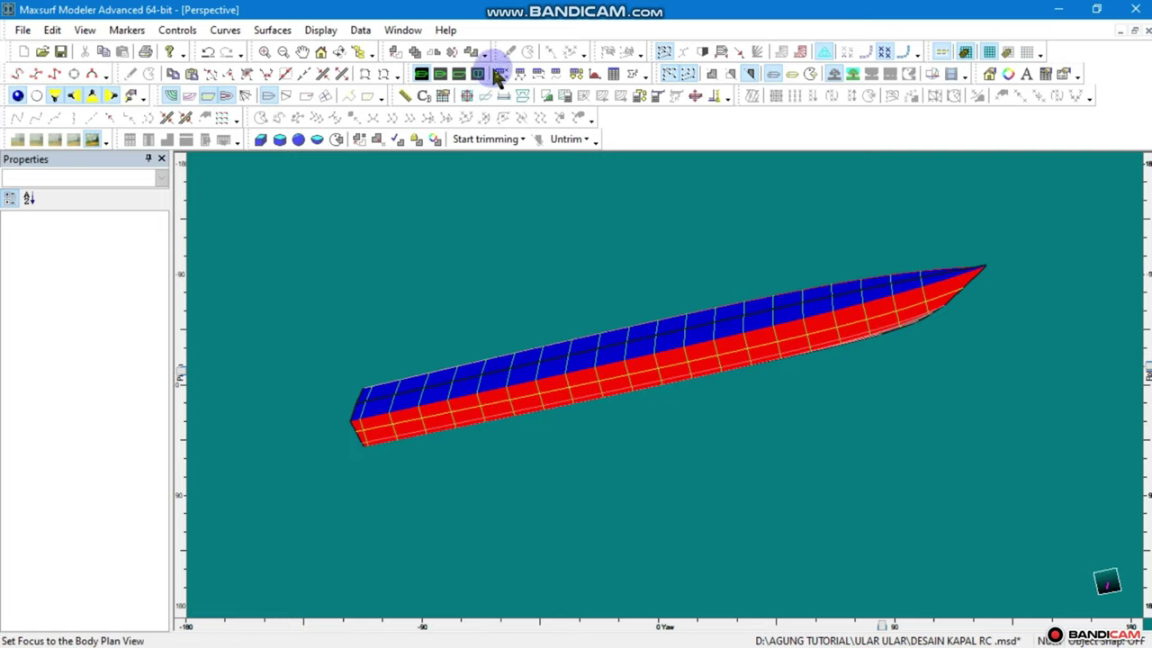
Cycle through the Profile, Plan and Perspective views, zooming out, and finish in Profile
{"action": "left_click", "coordinate": [460, 75]}
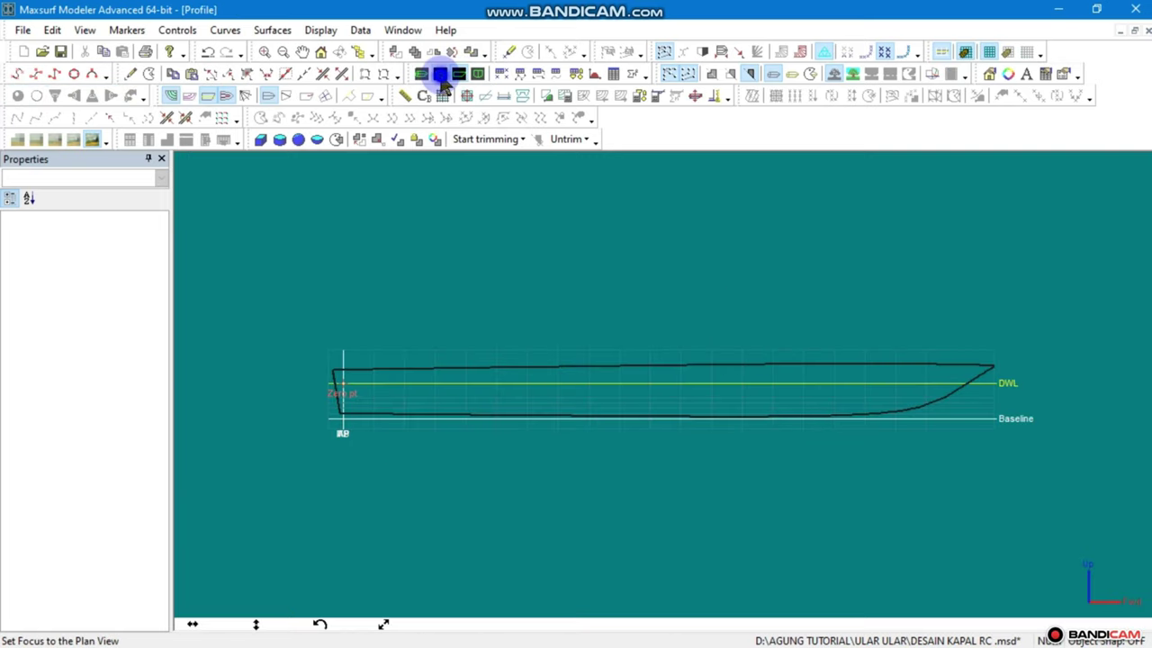
{"action": "left_click", "coordinate": [441, 76]}
{"action": "scroll", "coordinate": [668, 227], "scroll_direction": "down", "scroll_amount": 2}
{"action": "scroll", "coordinate": [669, 229], "scroll_direction": "down", "scroll_amount": 2}
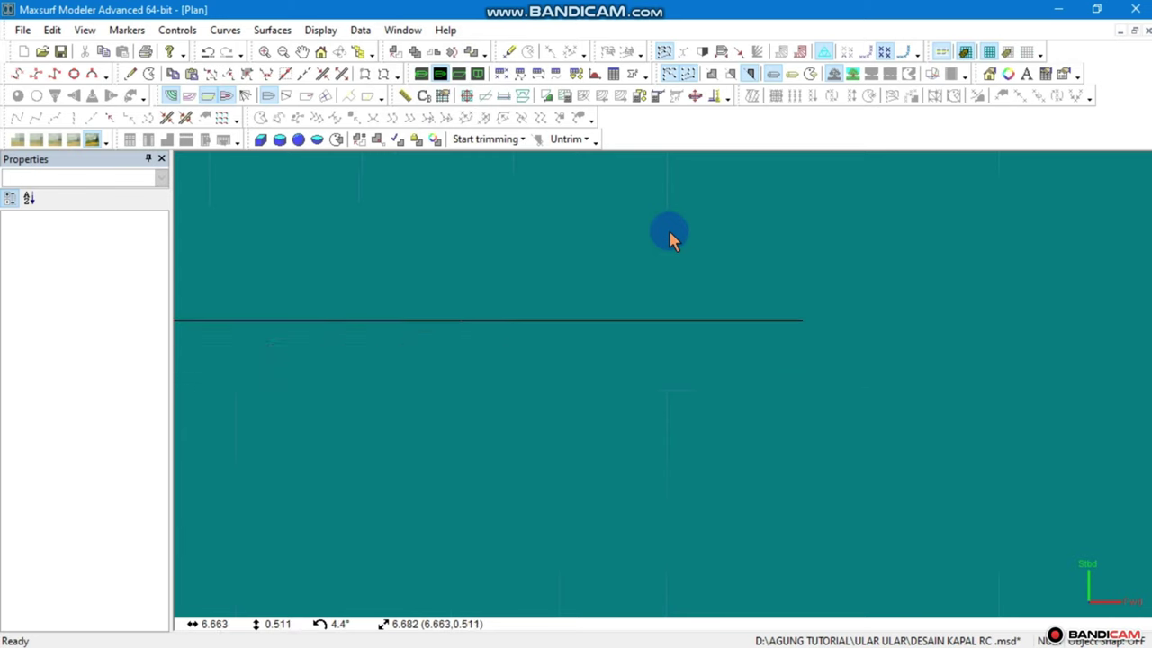
{"action": "scroll", "coordinate": [669, 235], "scroll_direction": "down", "scroll_amount": 2}
{"action": "scroll", "coordinate": [938, 300], "scroll_direction": "down", "scroll_amount": 3}
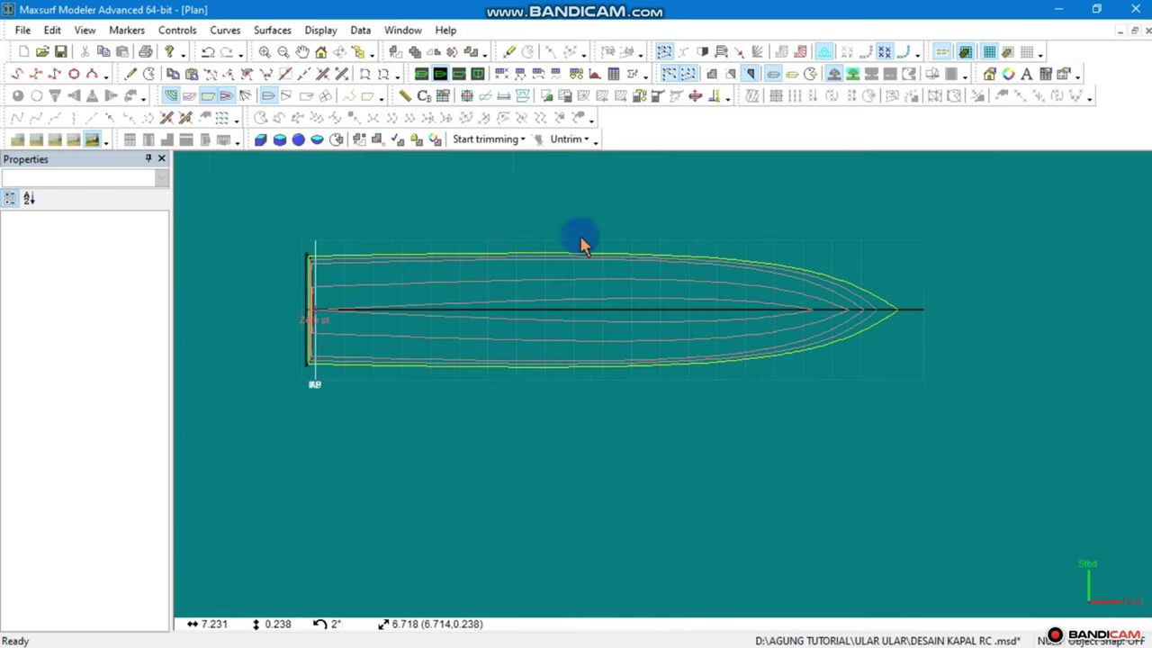
{"action": "left_click", "coordinate": [421, 74]}
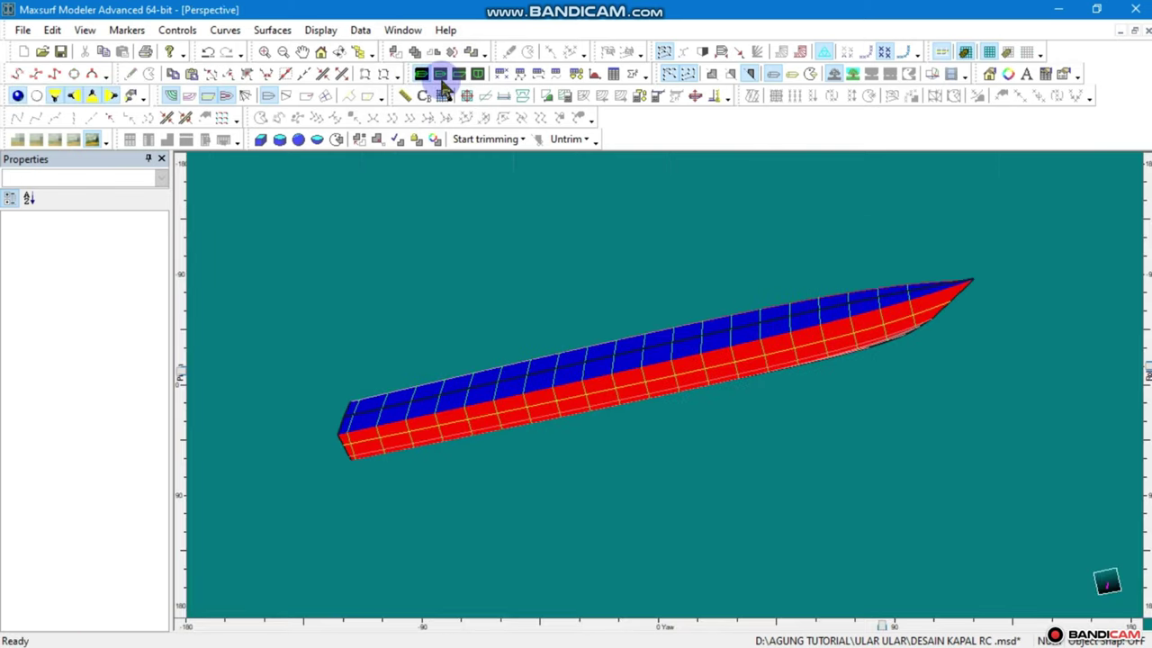
{"action": "left_click", "coordinate": [460, 74]}
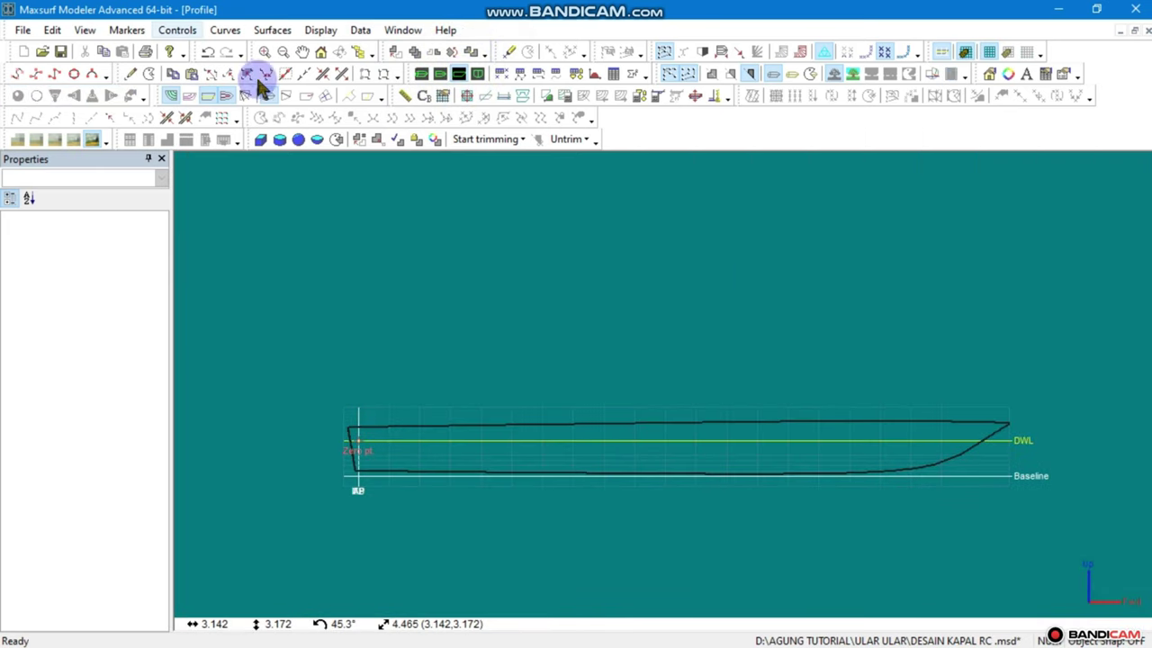
Add a Buttock plane surface and set its bottom points' height to the DWL
{"action": "left_click", "coordinate": [280, 29]}
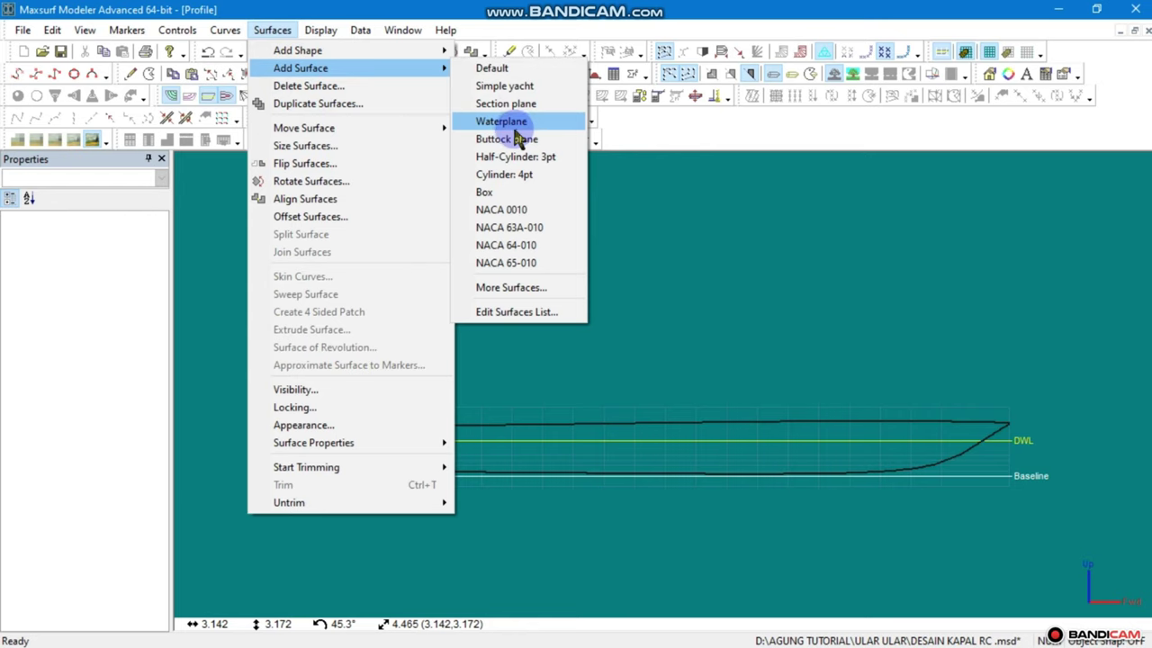
{"action": "mouse_move", "coordinate": [300, 69]}
{"action": "left_click", "coordinate": [515, 142]}
{"action": "left_click_drag", "start_coordinate": [946, 471], "coordinate": [376, 558]}
{"action": "left_click", "coordinate": [128, 297]}
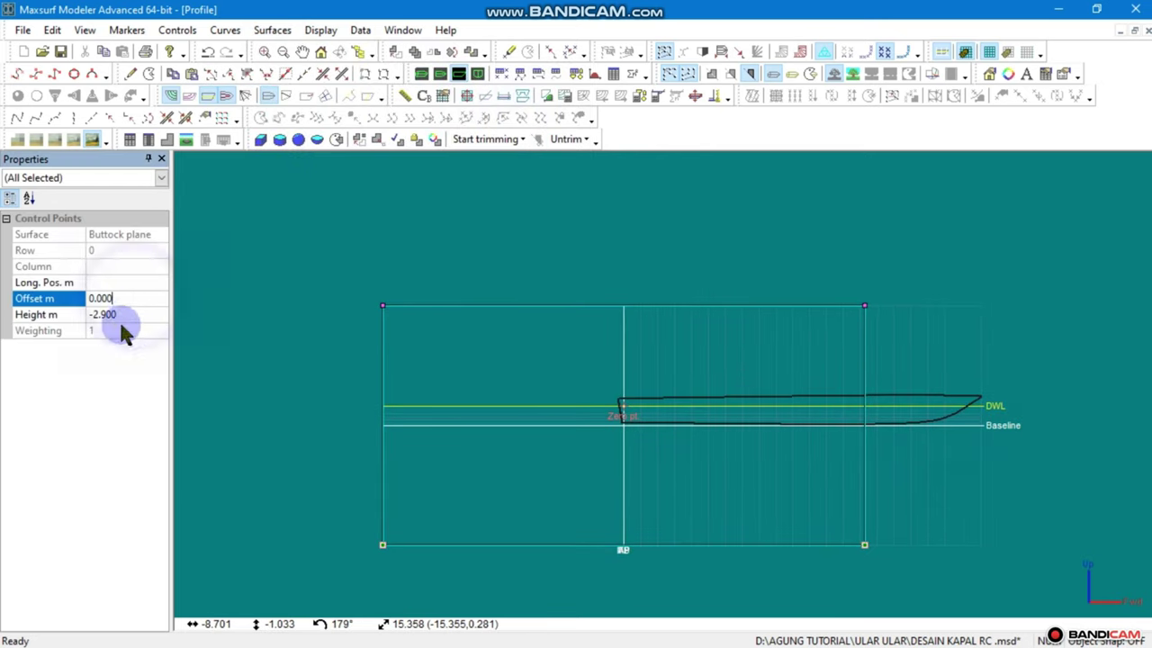
{"action": "left_click", "coordinate": [131, 314]}
{"action": "key", "text": "Return"}
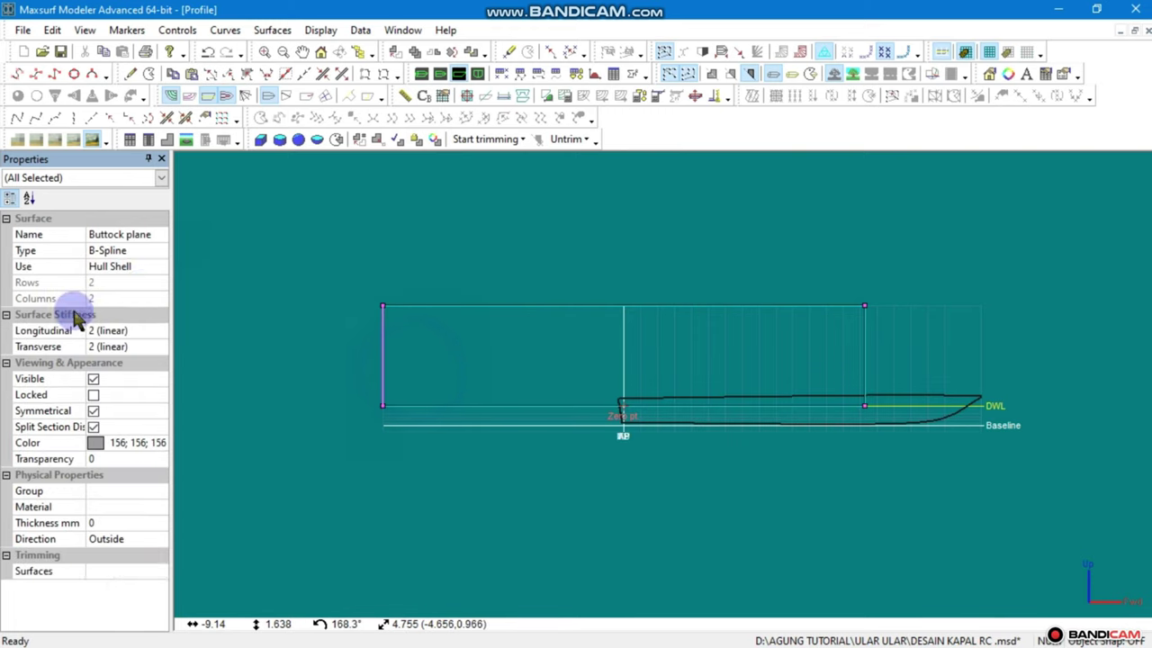
Move the left-edge points to Long. Pos. 0 and lower the top edge to height 0.637
{"action": "left_click_drag", "start_coordinate": [555, 261], "coordinate": [226, 506]}
{"action": "left_click", "coordinate": [106, 298]}
{"action": "type", "text": "0"}
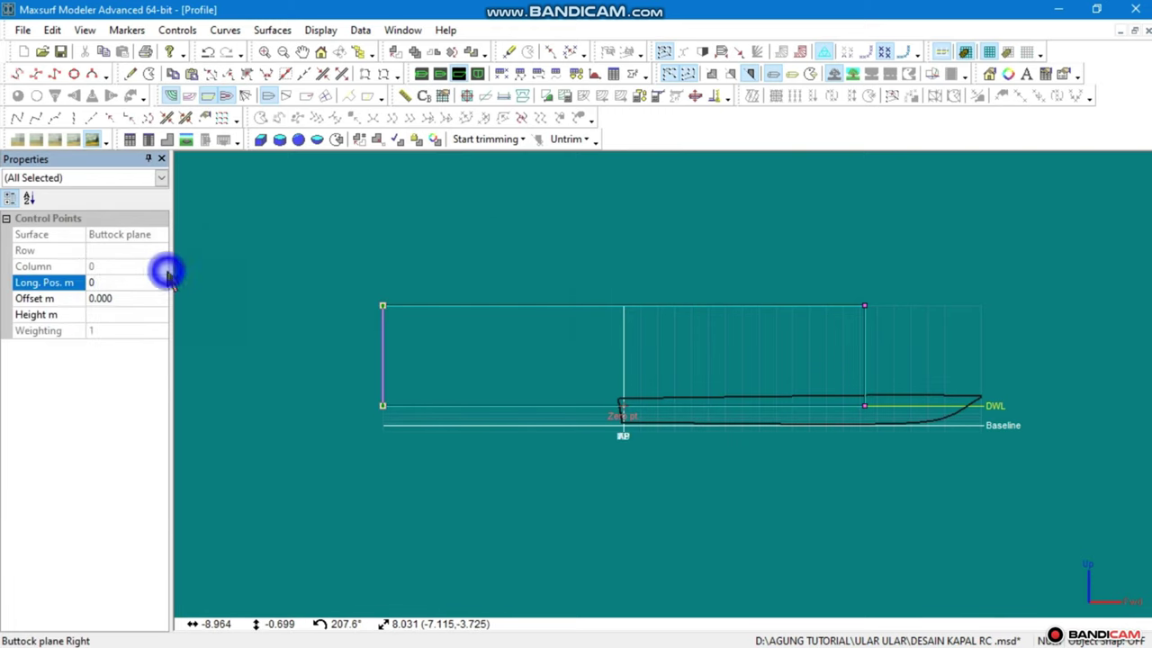
{"action": "key", "text": "Return"}
{"action": "left_click_drag", "start_coordinate": [889, 281], "coordinate": [502, 348]}
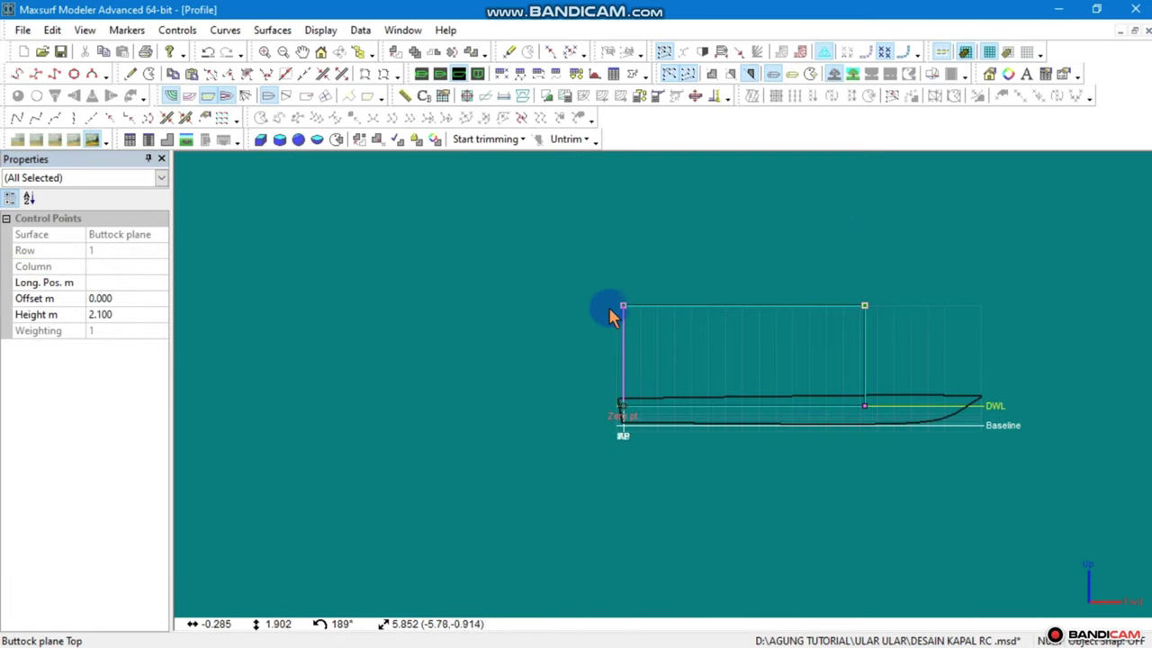
{"action": "left_click_drag", "start_coordinate": [628, 326], "coordinate": [638, 381]}
{"action": "scroll", "coordinate": [717, 430], "scroll_direction": "up", "scroll_amount": 2}
Shift the box forward onto the deck, with its lower-left point at Long. Pos. 3.014
{"action": "left_click_drag", "start_coordinate": [1037, 268], "coordinate": [457, 478]}
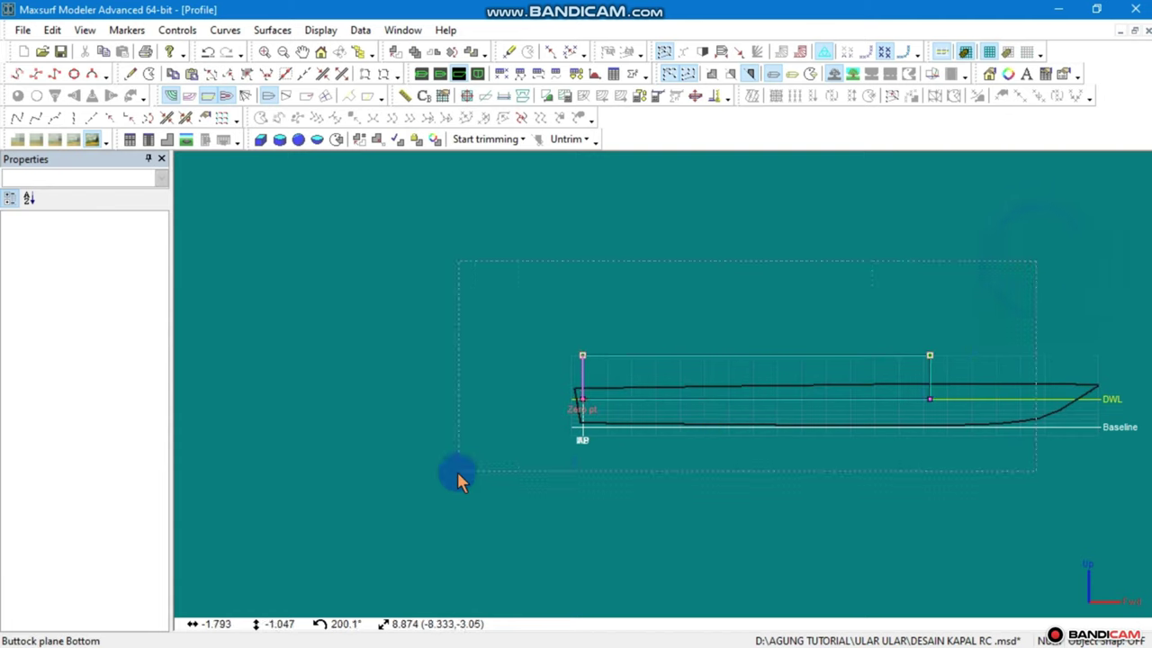
{"action": "middle_click_drag", "start_coordinate": [457, 478], "coordinate": [321, 514]}
{"action": "left_click", "coordinate": [216, 488]}
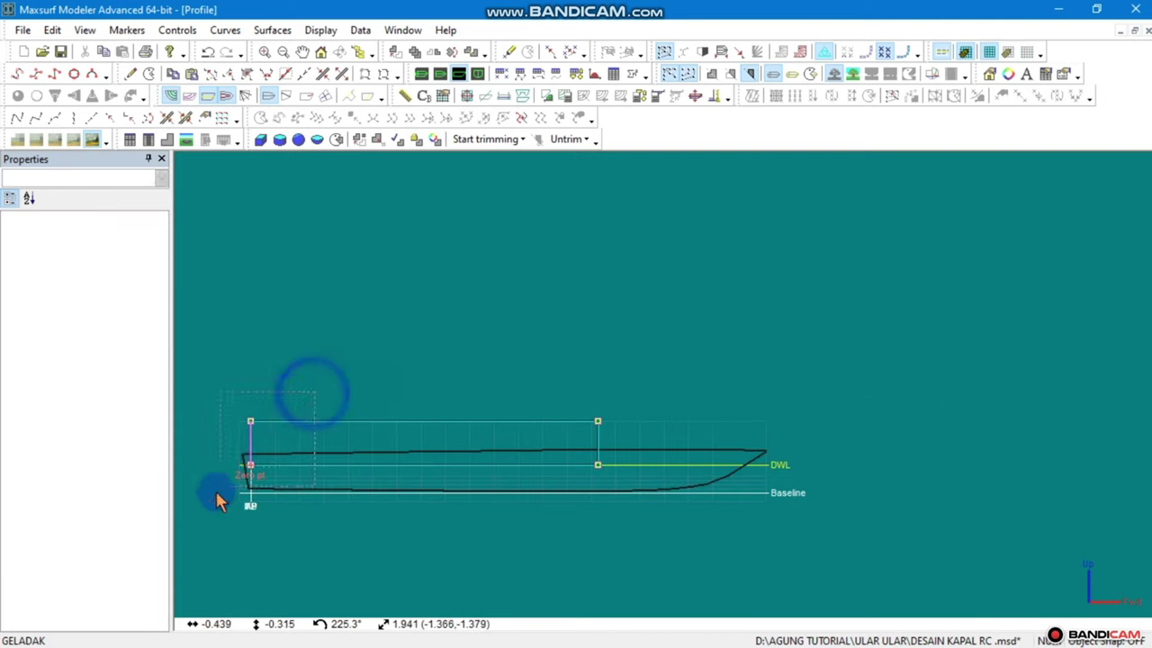
{"action": "left_click", "coordinate": [248, 468]}
{"action": "left_click_drag", "start_coordinate": [252, 470], "coordinate": [459, 486]}
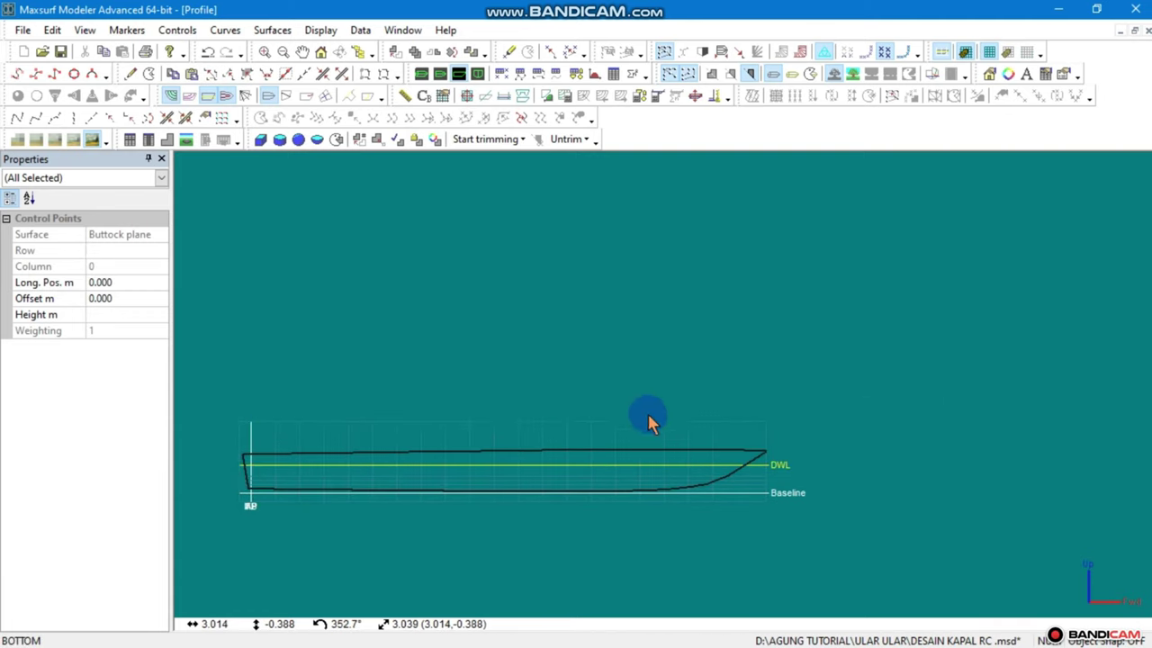
{"action": "mouse_move", "coordinate": [666, 415]}
{"action": "left_mouse_down"}
{"action": "mouse_move", "coordinate": [424, 550]}
{"action": "mouse_move", "coordinate": [456, 482]}
{"action": "mouse_move", "coordinate": [594, 461]}
{"action": "left_mouse_up"}
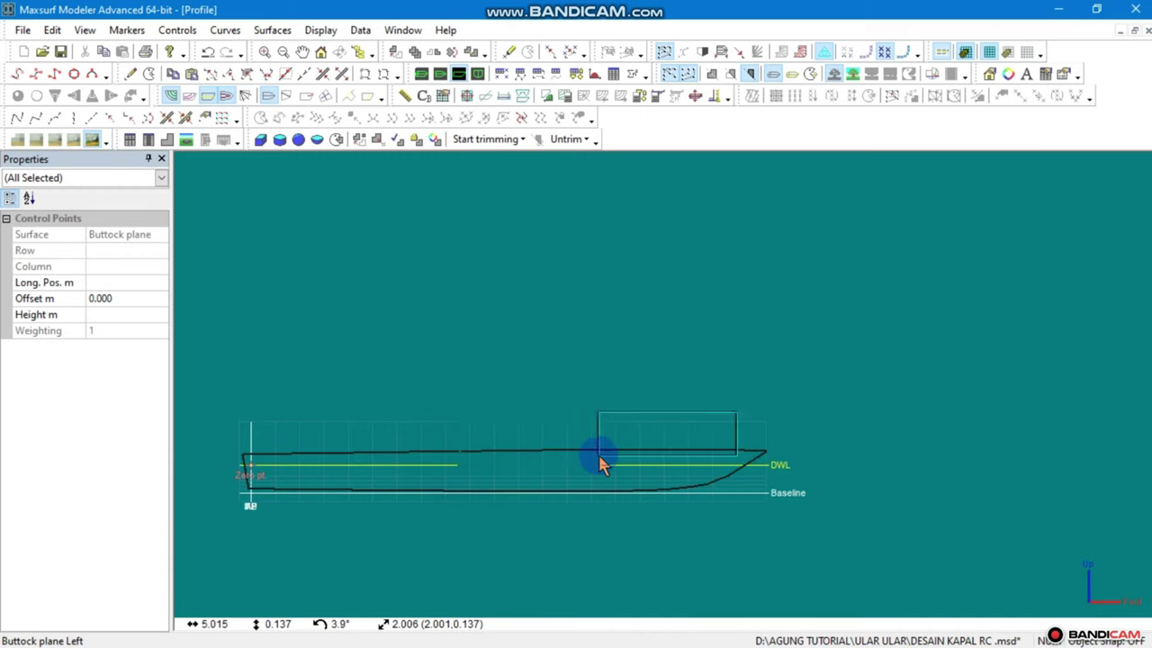
{"action": "left_click", "coordinate": [244, 478]}
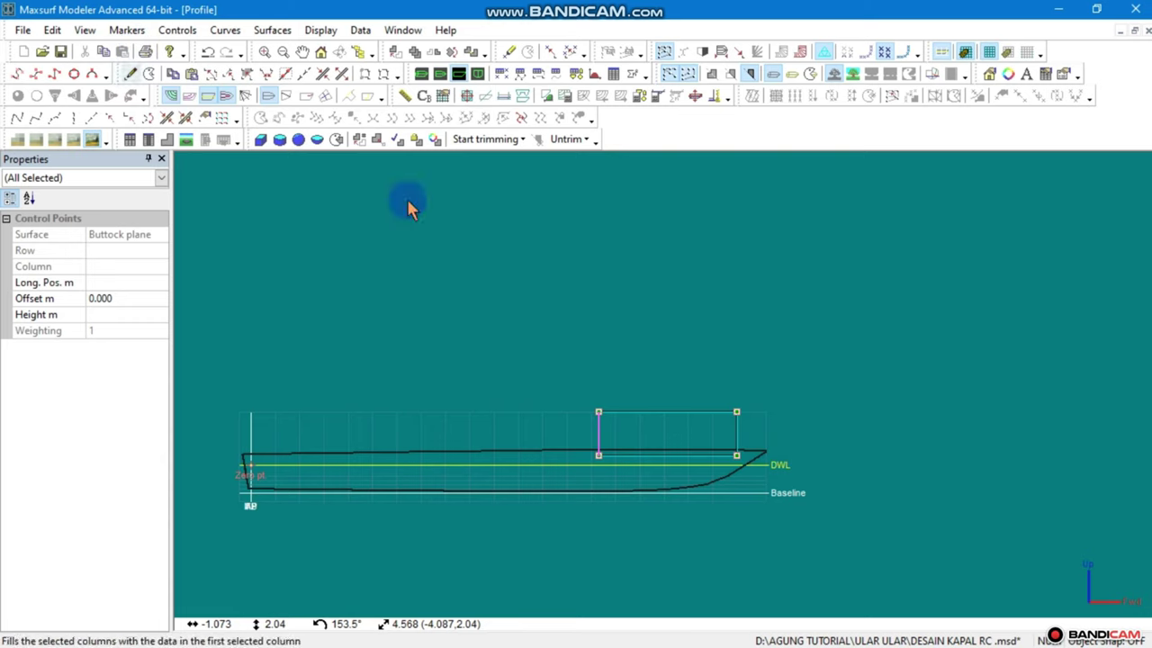
Add several columns of control points inside the box, the first at Long. Pos. 5.186
{"action": "left_click", "coordinate": [131, 75]}
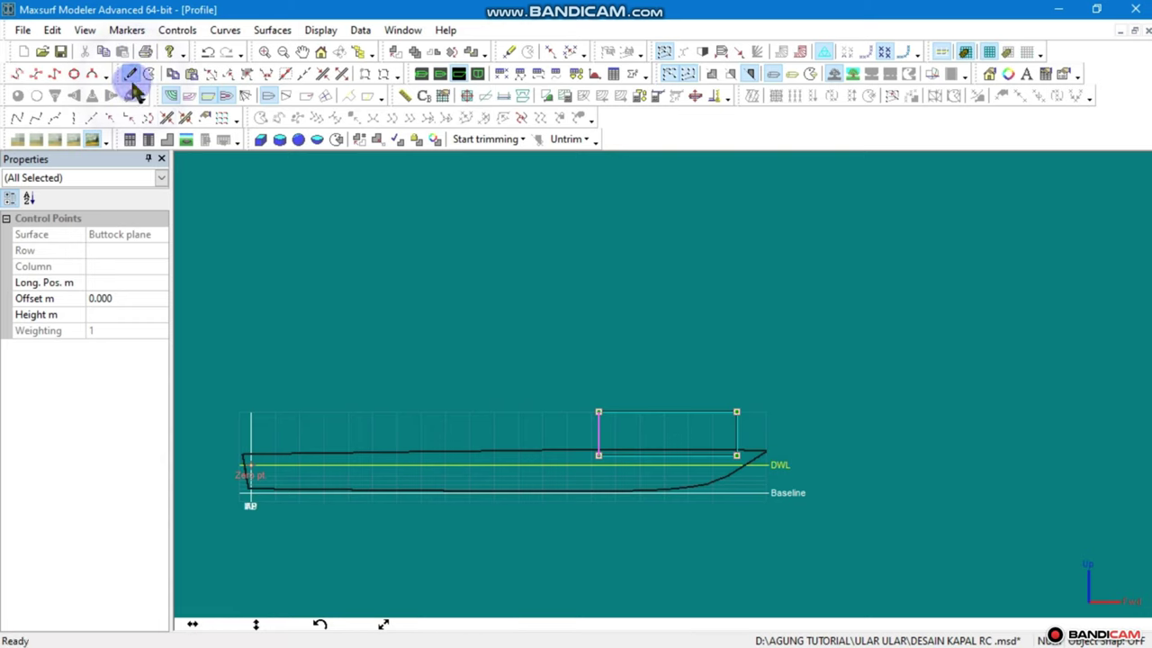
{"action": "left_click", "coordinate": [654, 412]}
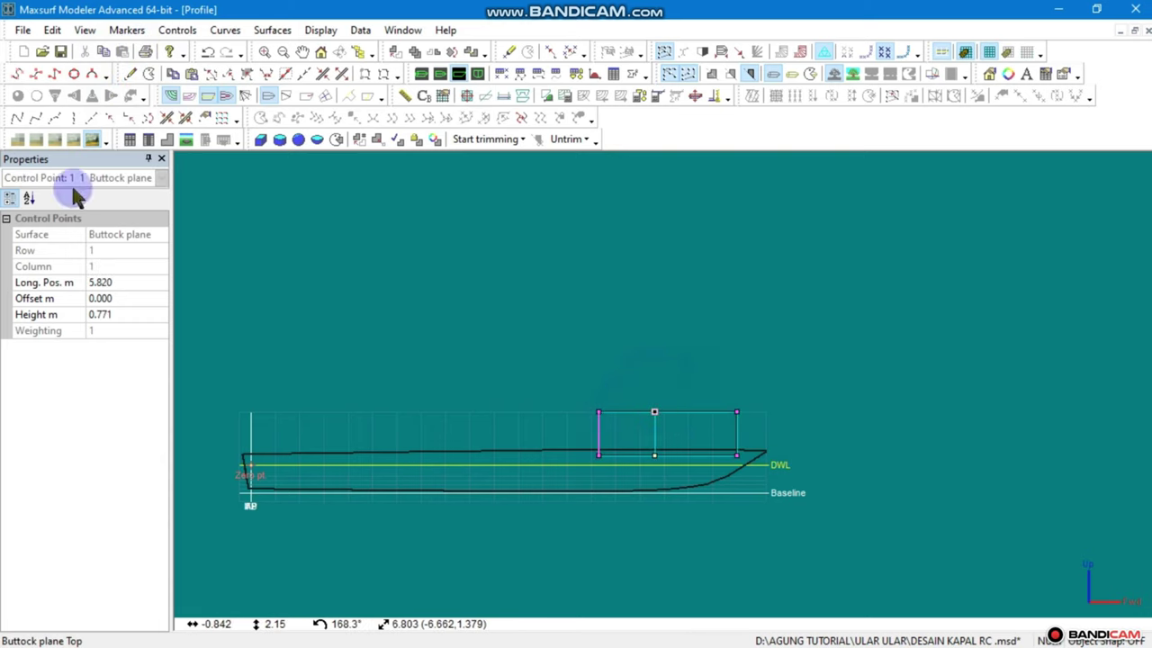
{"action": "left_click", "coordinate": [694, 412]}
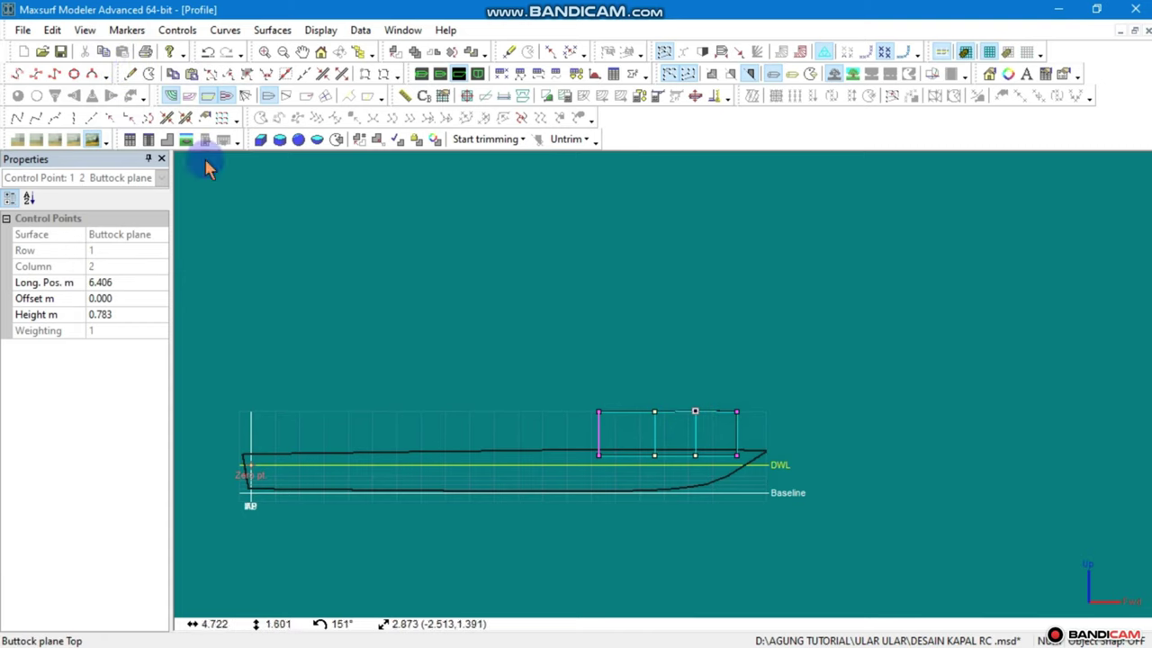
{"action": "left_click", "coordinate": [133, 75]}
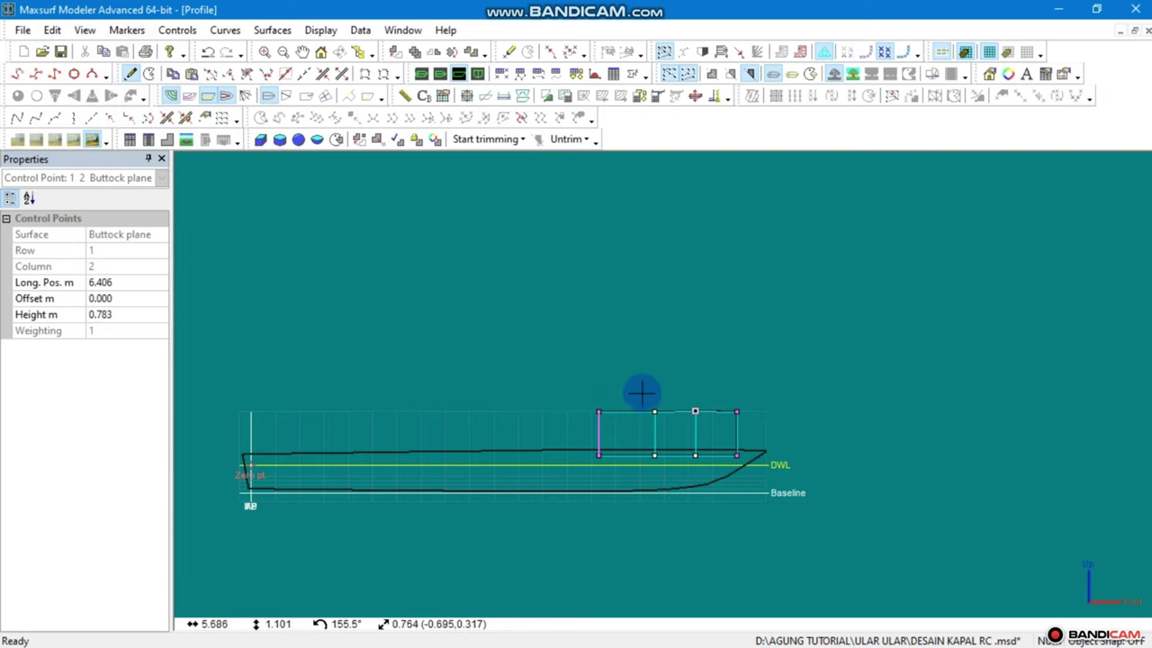
{"action": "left_click", "coordinate": [157, 101]}
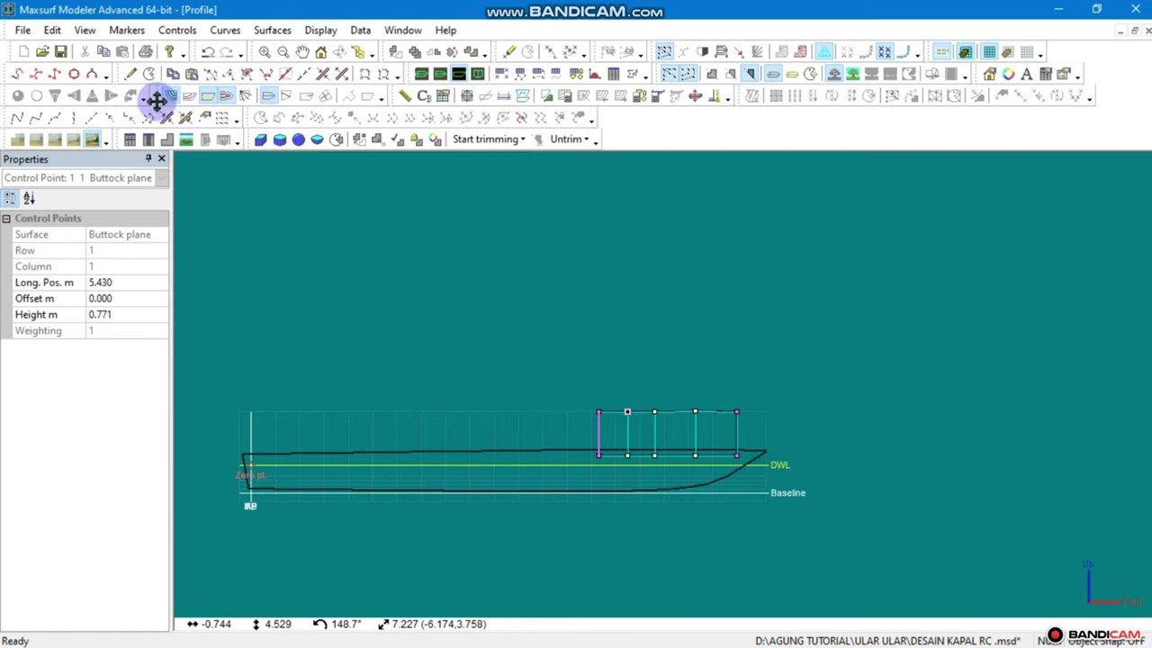
{"action": "left_click", "coordinate": [132, 74]}
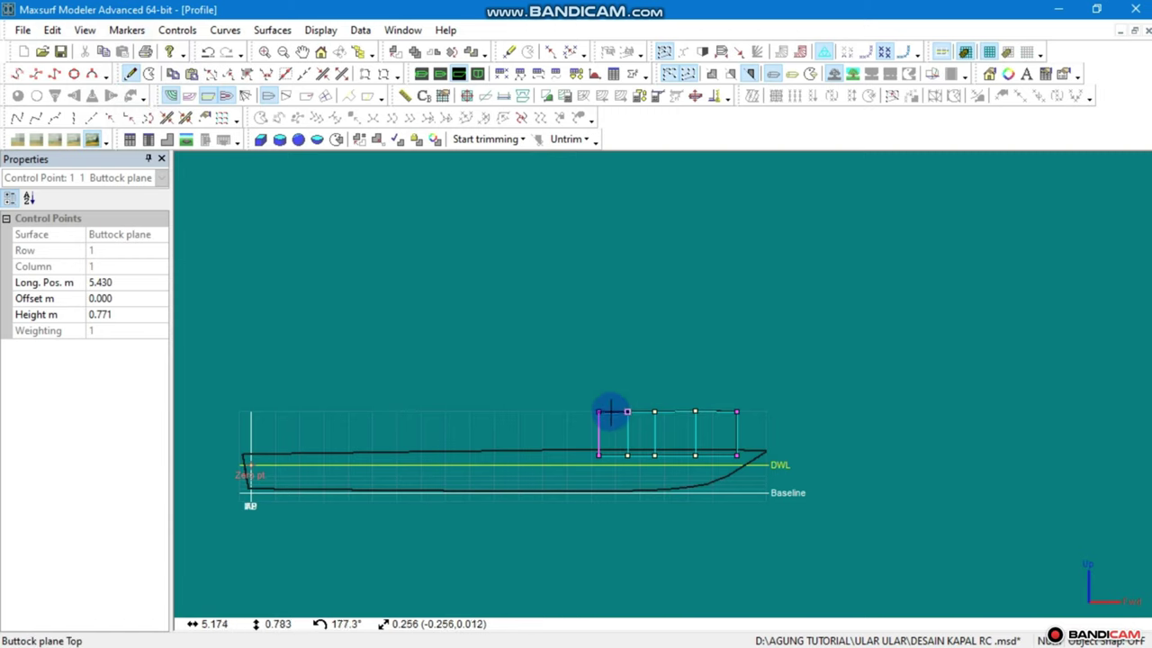
{"action": "left_click_drag", "start_coordinate": [611, 413], "coordinate": [610, 413]}
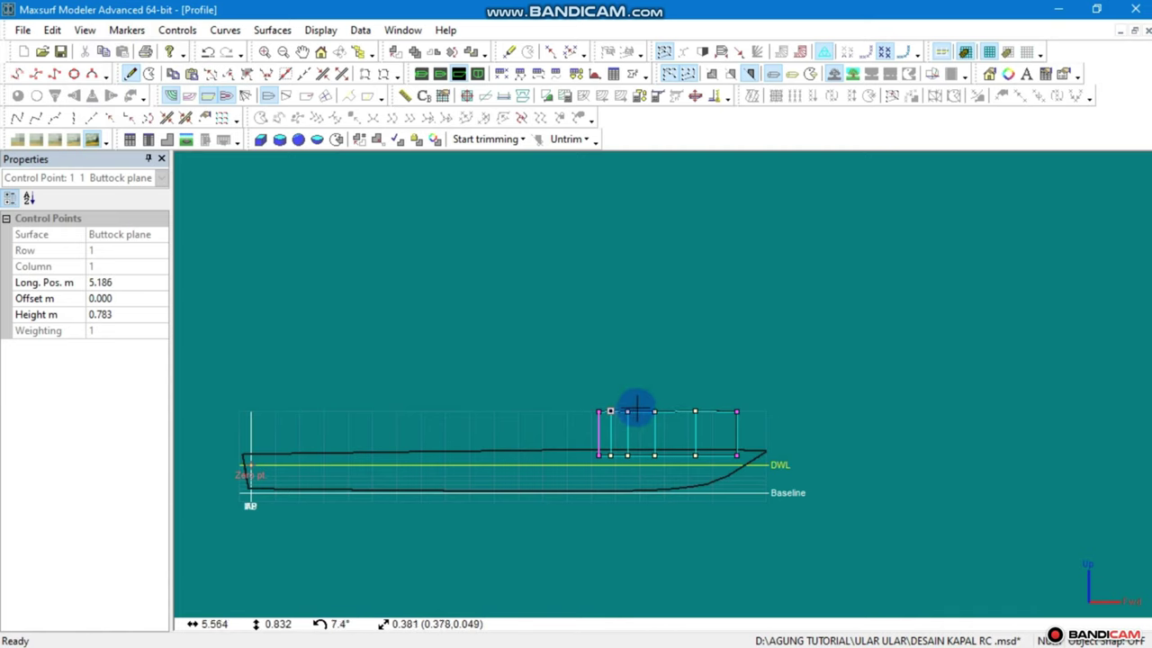
{"action": "left_click", "coordinate": [639, 412]}
{"action": "left_click", "coordinate": [133, 75]}
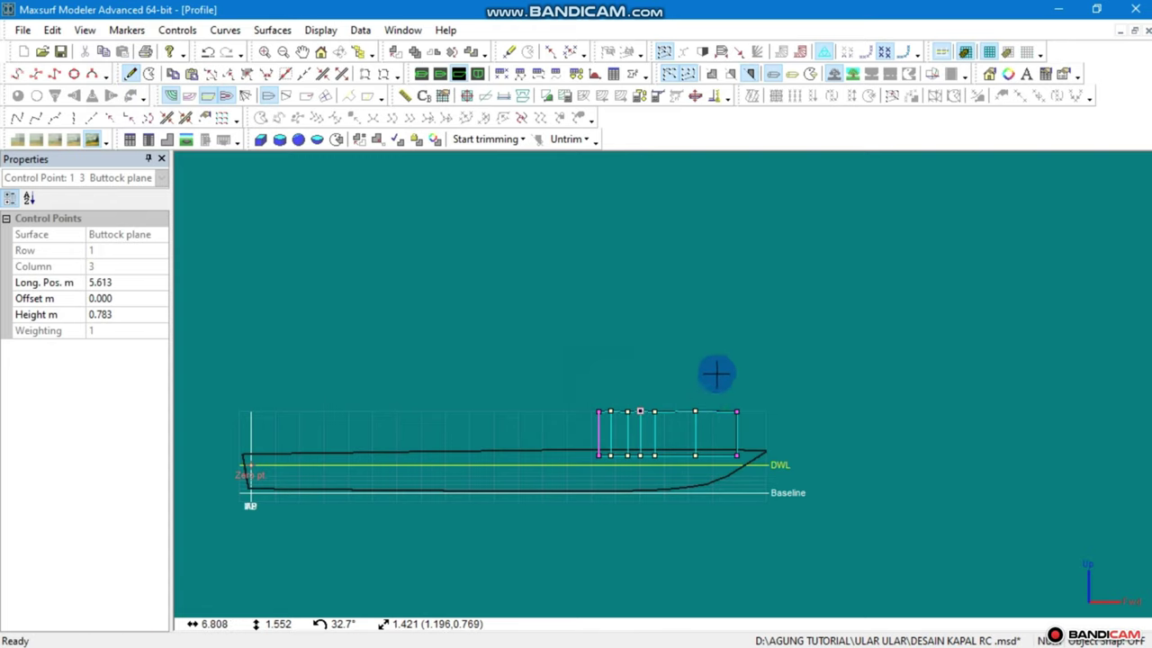
{"action": "left_click", "coordinate": [673, 412]}
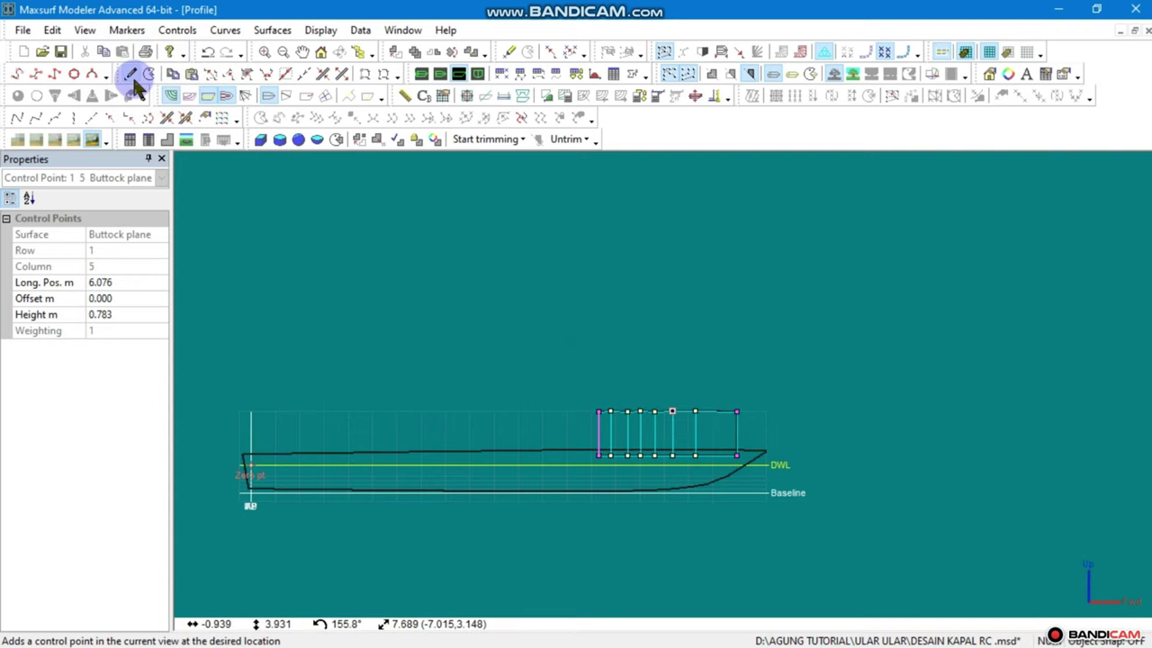
{"action": "left_click", "coordinate": [715, 412]}
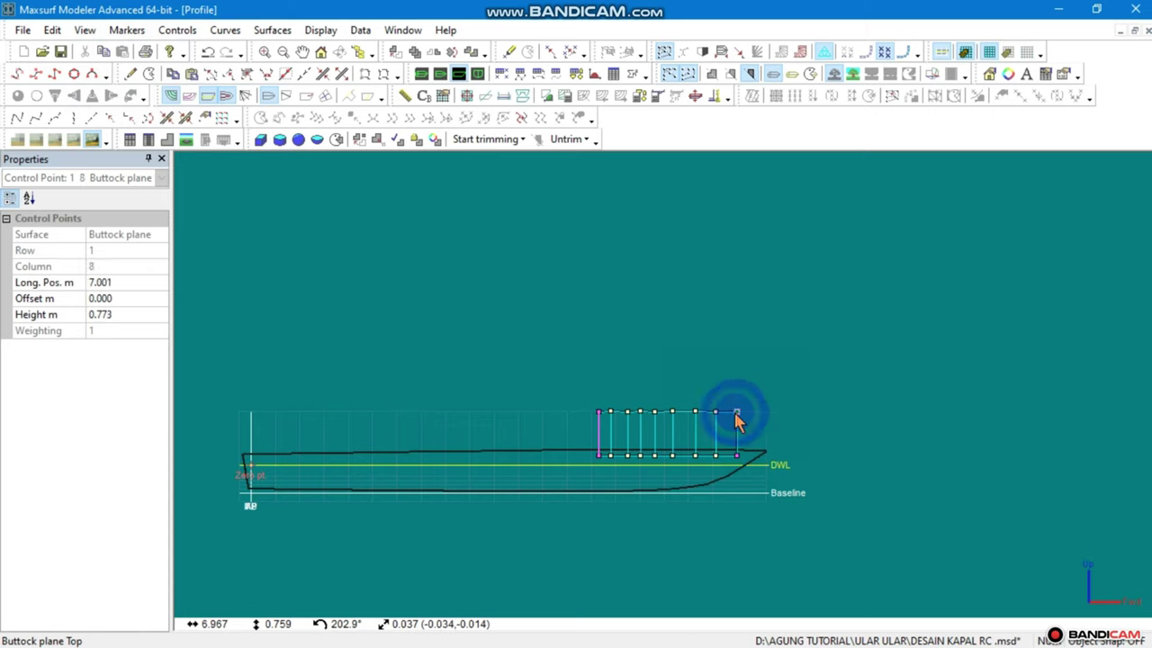
Give all top-edge control points a height of 0.773 m, then reselect every point
{"action": "double_click", "coordinate": [735, 414]}
{"action": "double_click", "coordinate": [609, 349]}
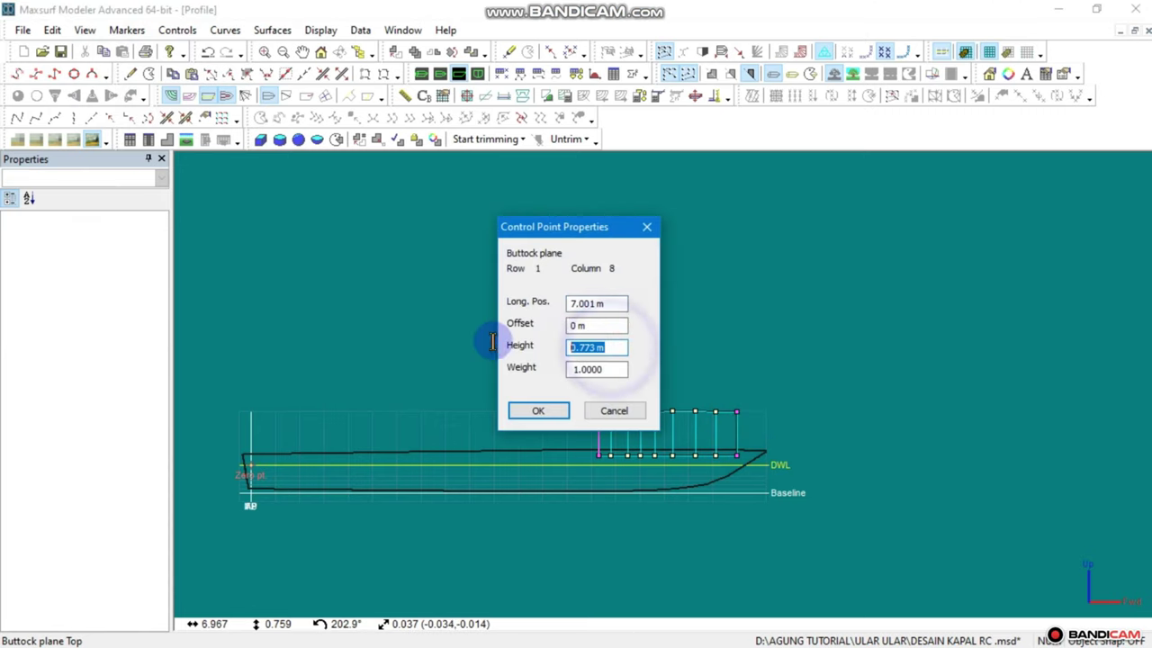
{"action": "left_click", "coordinate": [538, 410]}
{"action": "left_click_drag", "start_coordinate": [839, 331], "coordinate": [463, 382]}
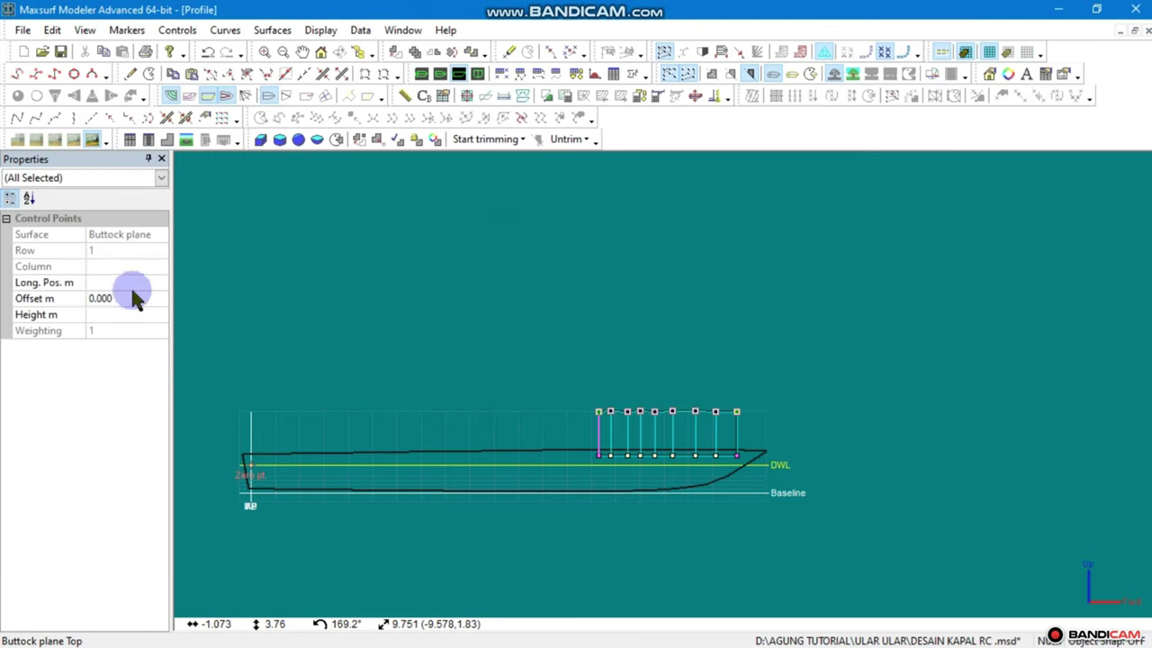
{"action": "left_click", "coordinate": [124, 314]}
{"action": "type", "text": "0.773 m"}
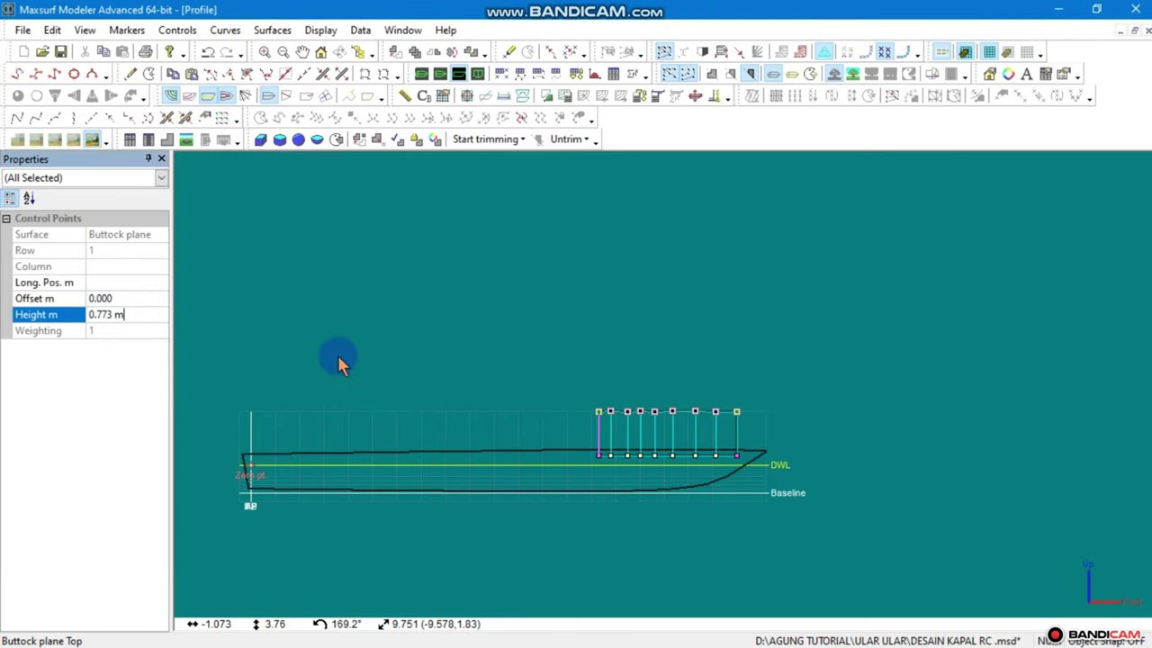
{"action": "left_click", "coordinate": [337, 355]}
{"action": "scroll", "coordinate": [571, 392], "scroll_direction": "up", "scroll_amount": 1}
{"action": "scroll", "coordinate": [589, 417], "scroll_direction": "up", "scroll_amount": 1}
{"action": "left_click_drag", "start_coordinate": [896, 347], "coordinate": [432, 567]}
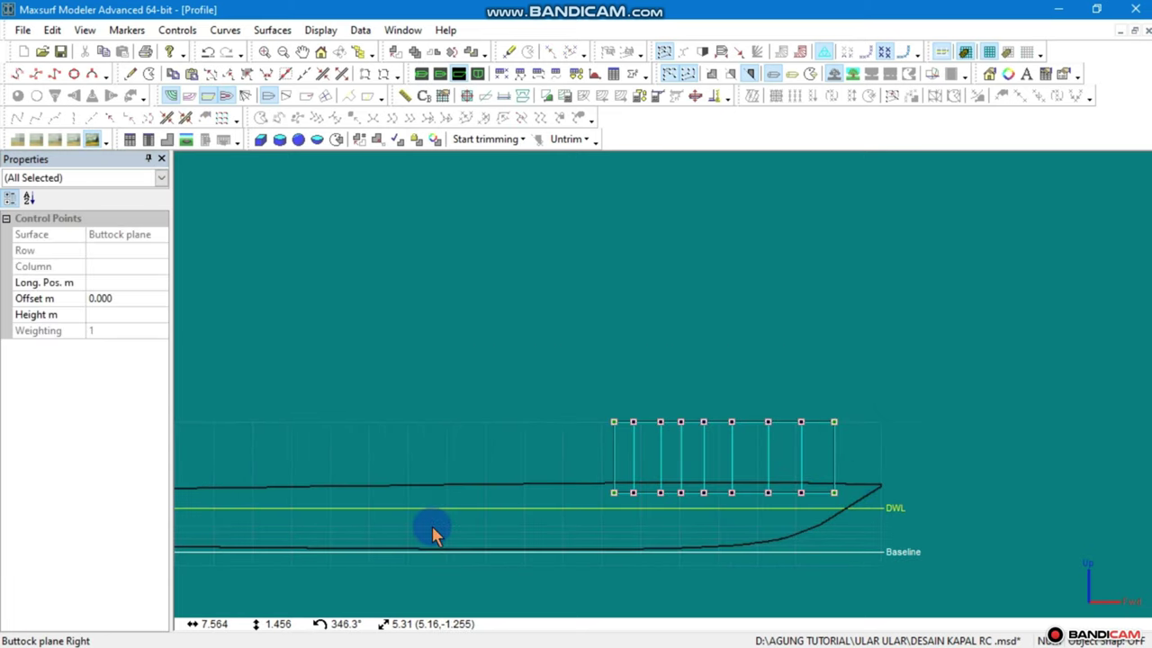
In Plan view, move the buttock plane's bow control point further forward
{"action": "left_click", "coordinate": [440, 74]}
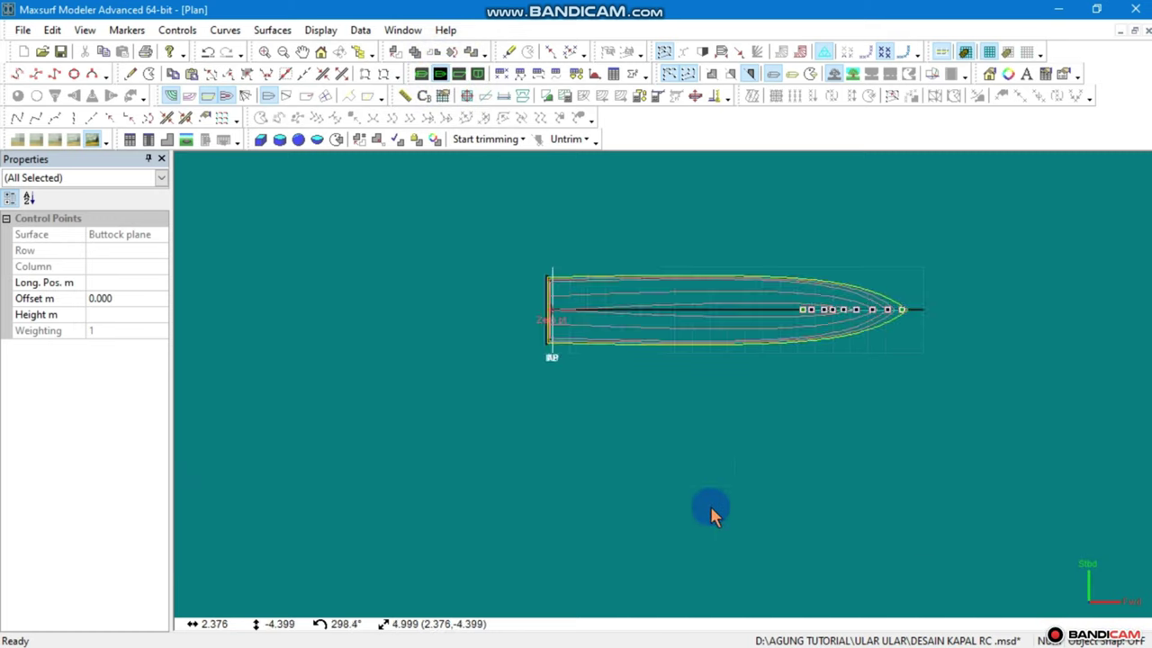
{"action": "middle_click_drag", "start_coordinate": [908, 363], "coordinate": [754, 562]}
{"action": "scroll", "coordinate": [773, 440], "scroll_direction": "up", "scroll_amount": 1}
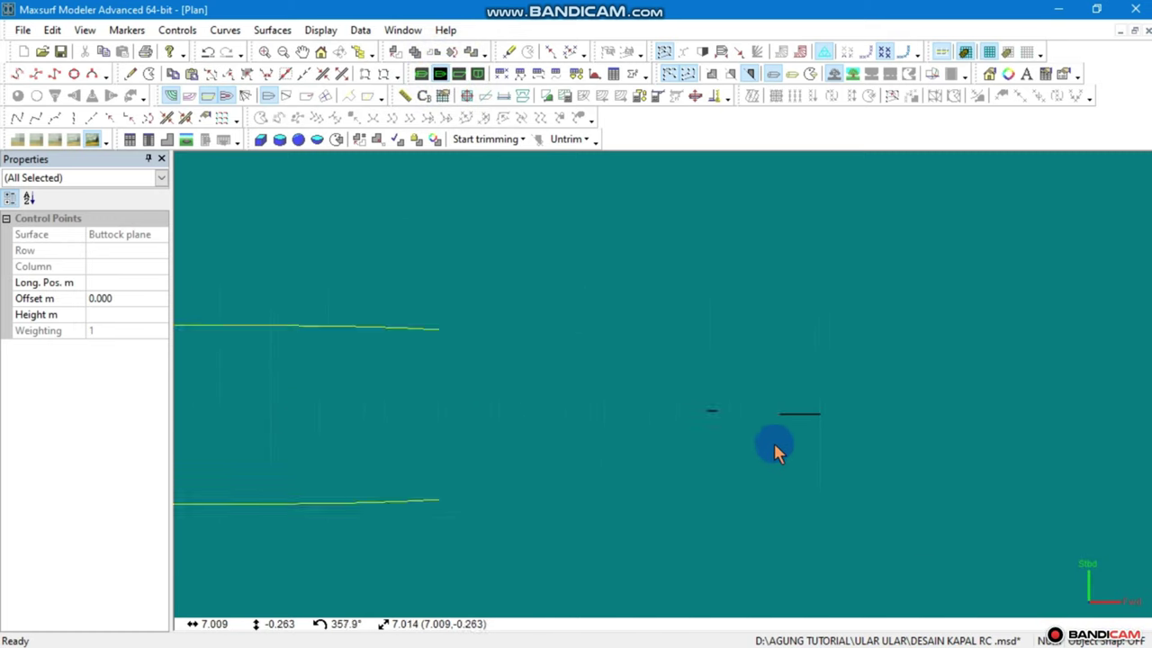
{"action": "left_click", "coordinate": [763, 409]}
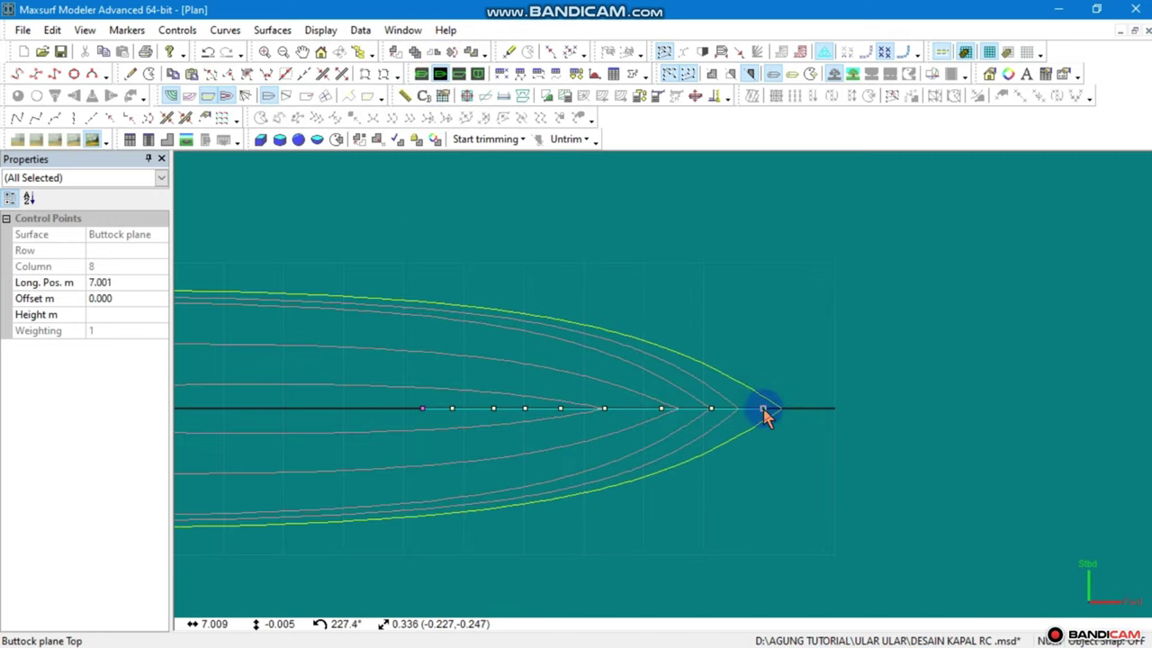
{"action": "left_click_drag", "start_coordinate": [774, 410], "coordinate": [788, 412]}
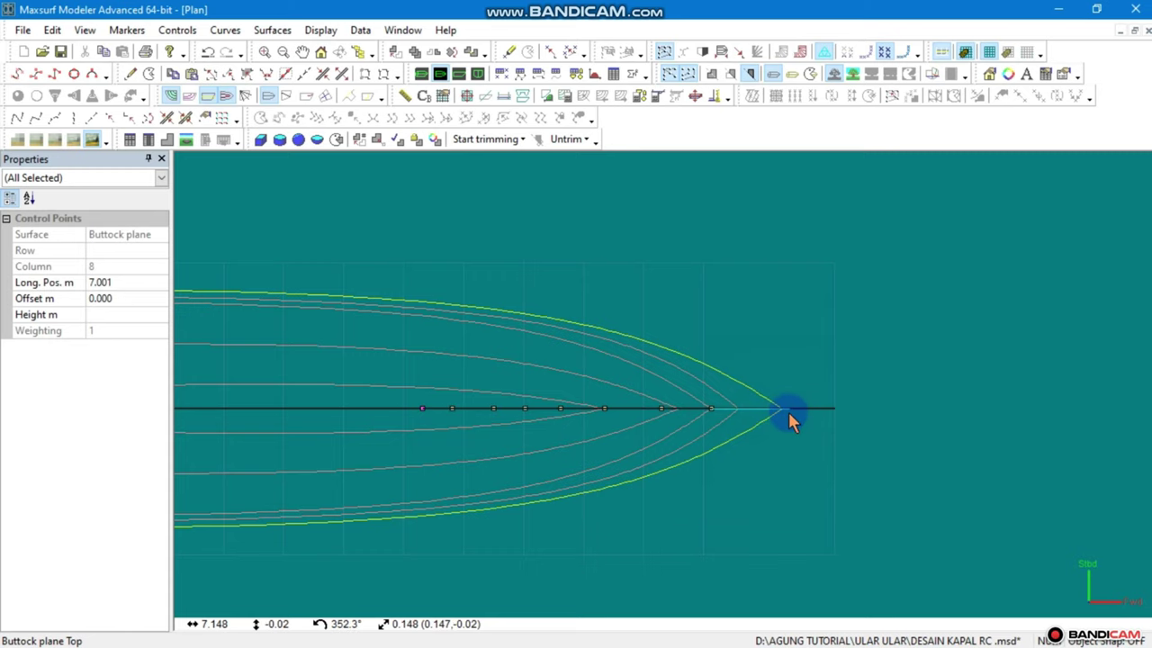
Pull the column 7 and column 6 points outward to the deck edge
{"action": "left_click", "coordinate": [731, 389]}
{"action": "left_click", "coordinate": [711, 410]}
{"action": "left_click_drag", "start_coordinate": [711, 410], "coordinate": [710, 385]}
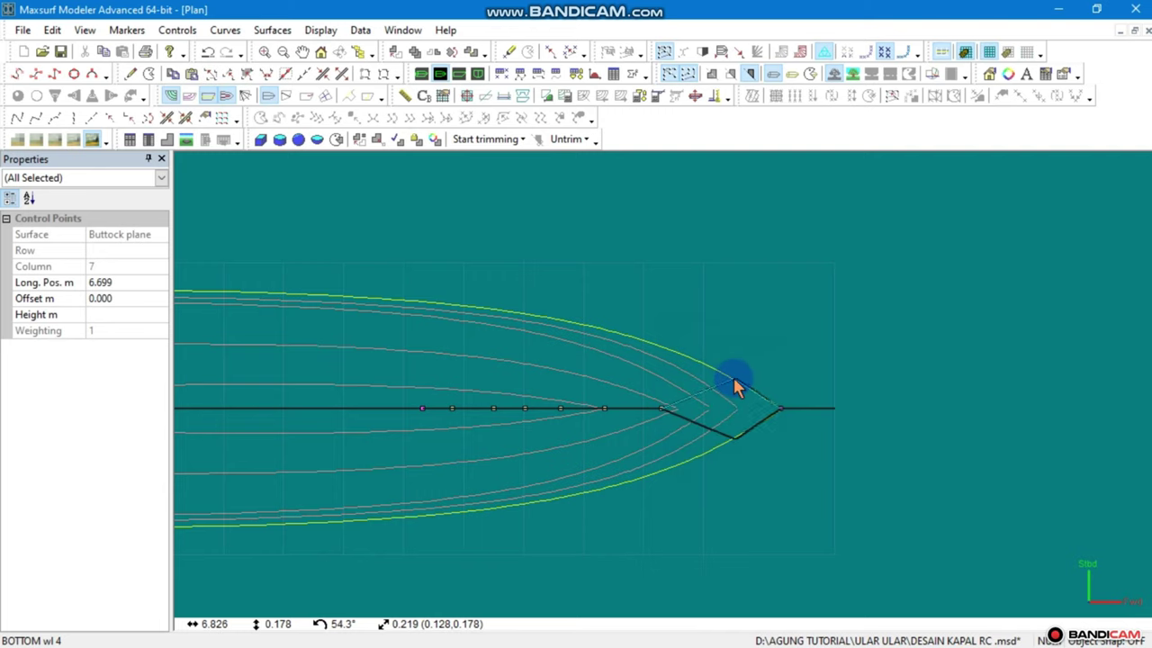
{"action": "scroll", "coordinate": [658, 397], "scroll_direction": "up", "scroll_amount": 2}
{"action": "left_click", "coordinate": [662, 415]}
{"action": "mouse_move", "coordinate": [666, 421]}
{"action": "left_mouse_down"}
{"action": "mouse_move", "coordinate": [650, 317]}
{"action": "mouse_move", "coordinate": [642, 330]}
{"action": "left_mouse_up"}
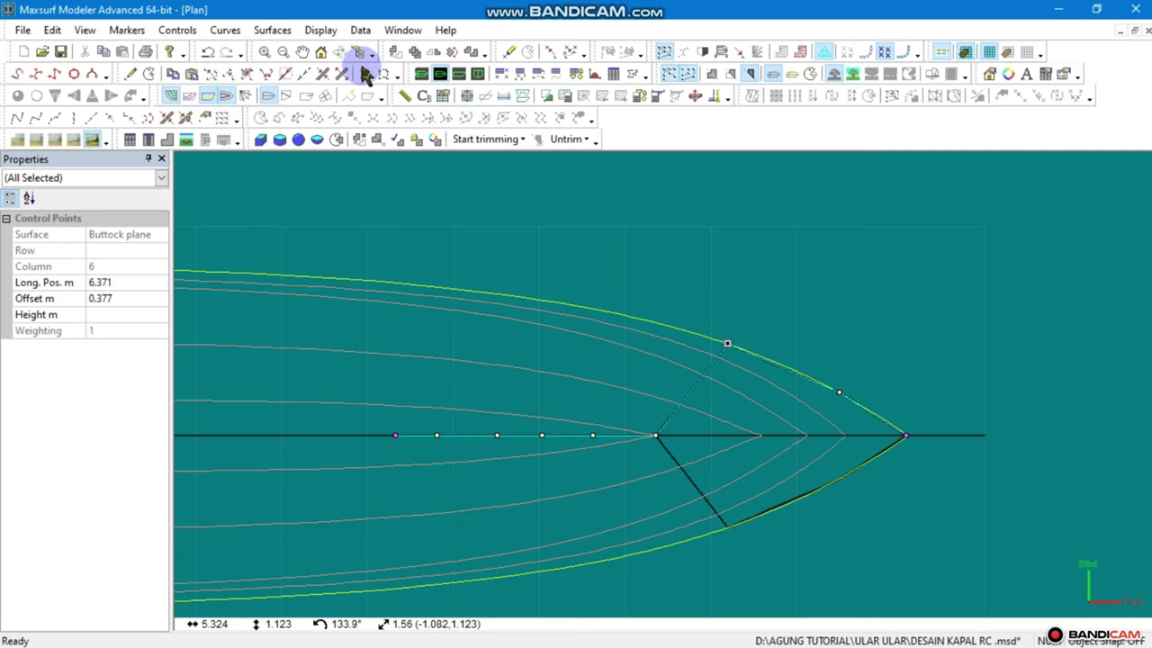
Show feature edges and half the hull, then pull column 5 out to offset 0.498 m
{"action": "left_click", "coordinate": [290, 97]}
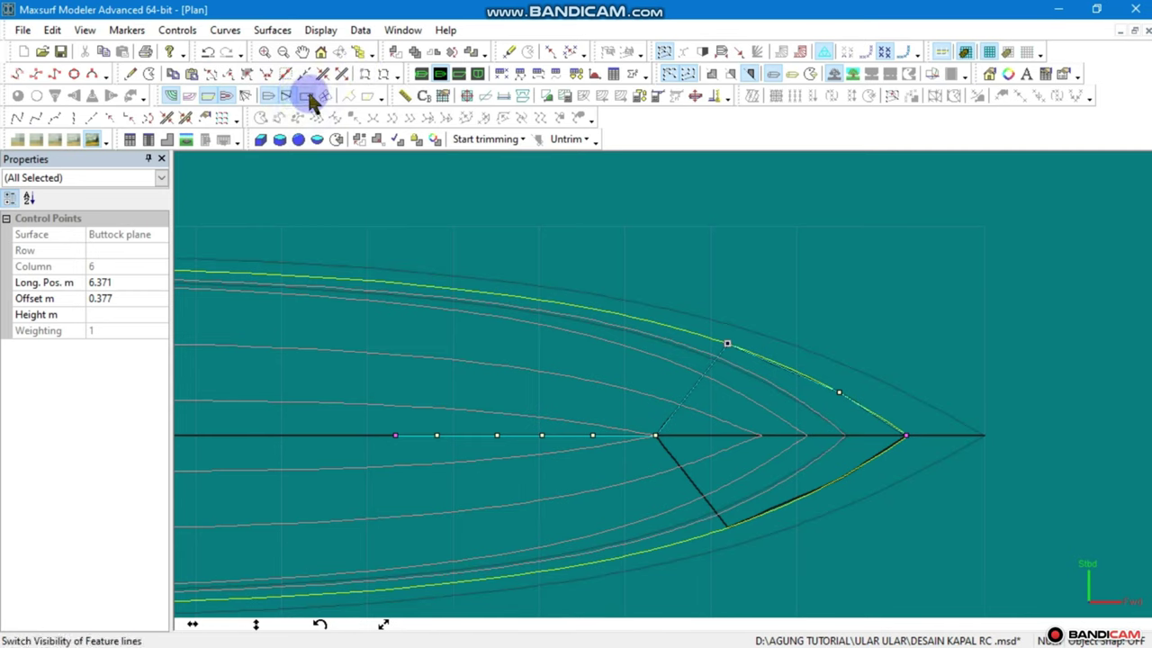
{"action": "left_click", "coordinate": [247, 96]}
{"action": "left_click", "coordinate": [536, 252]}
{"action": "left_click_drag", "start_coordinate": [649, 389], "coordinate": [675, 411]}
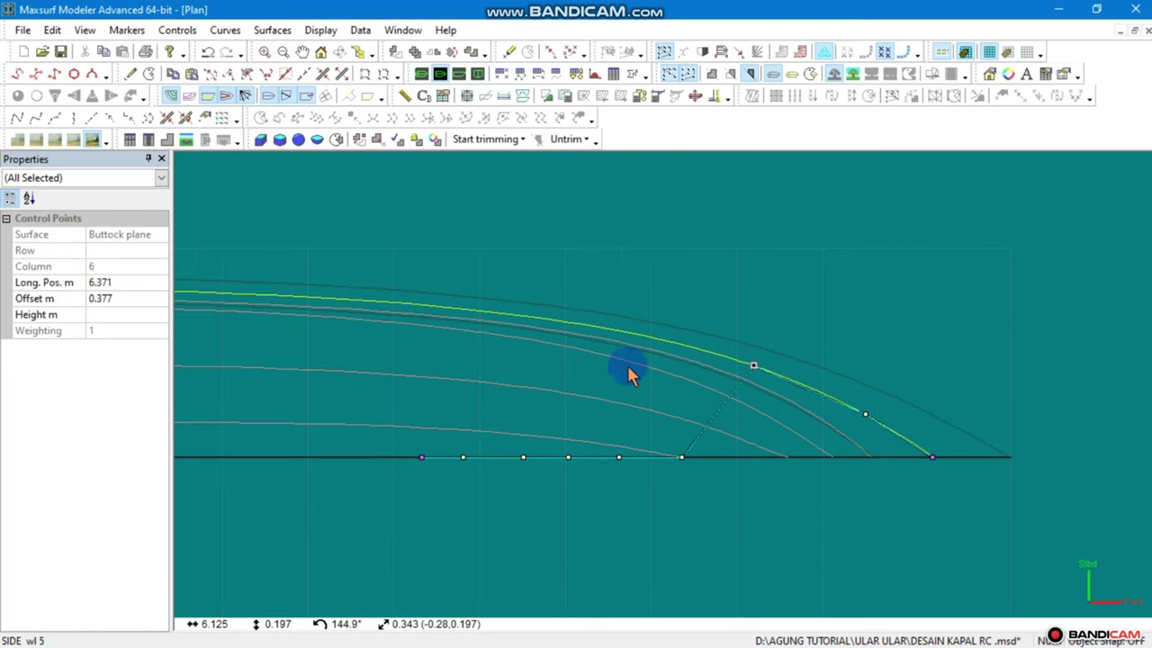
{"action": "left_click", "coordinate": [725, 434]}
{"action": "left_click", "coordinate": [682, 457]}
{"action": "left_click_drag", "start_coordinate": [681, 459], "coordinate": [655, 336]}
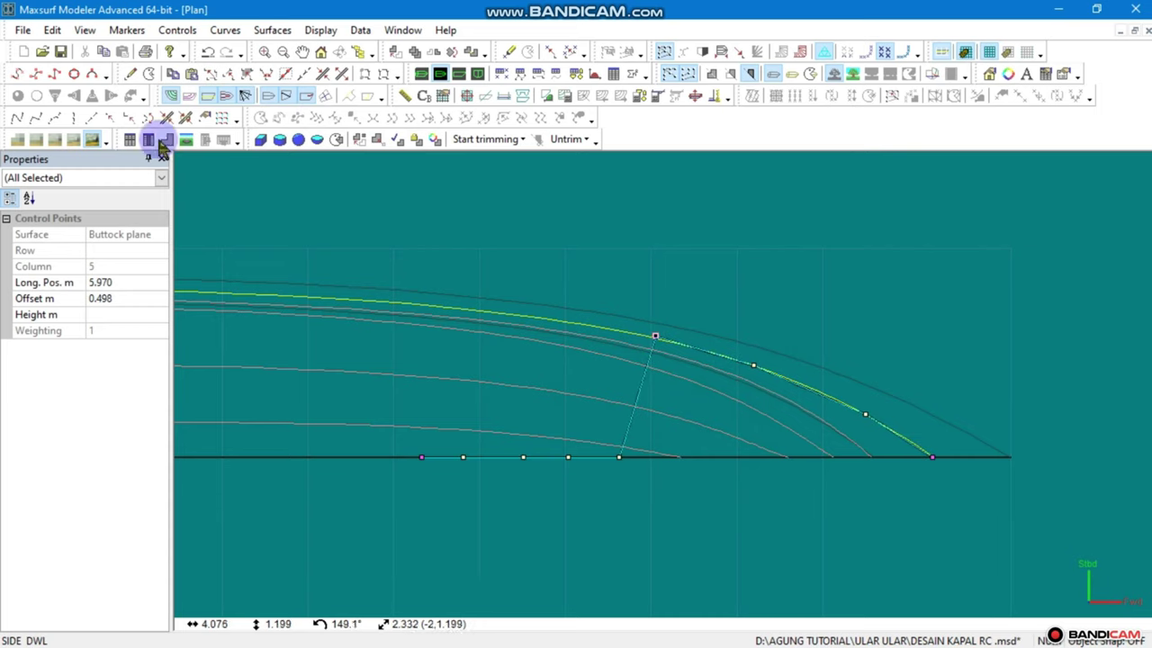
{"action": "left_click", "coordinate": [173, 99]}
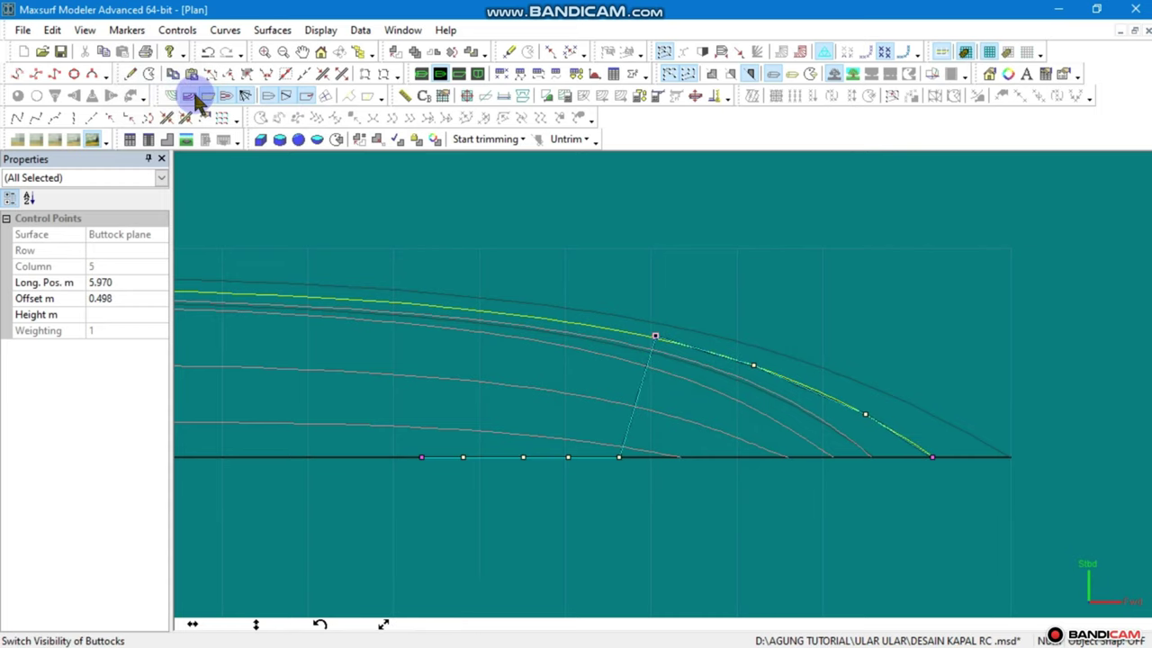
Hide buttock and waterline curves and move the bow point further forward along the centreline
{"action": "left_click", "coordinate": [209, 99]}
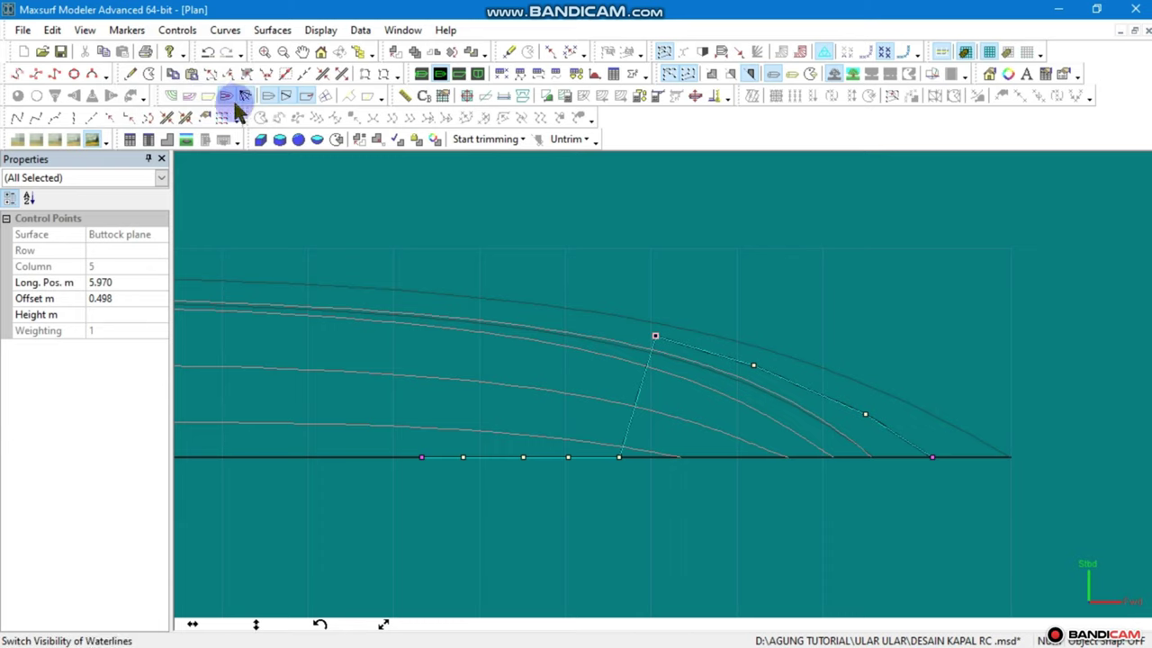
{"action": "left_click", "coordinate": [225, 96]}
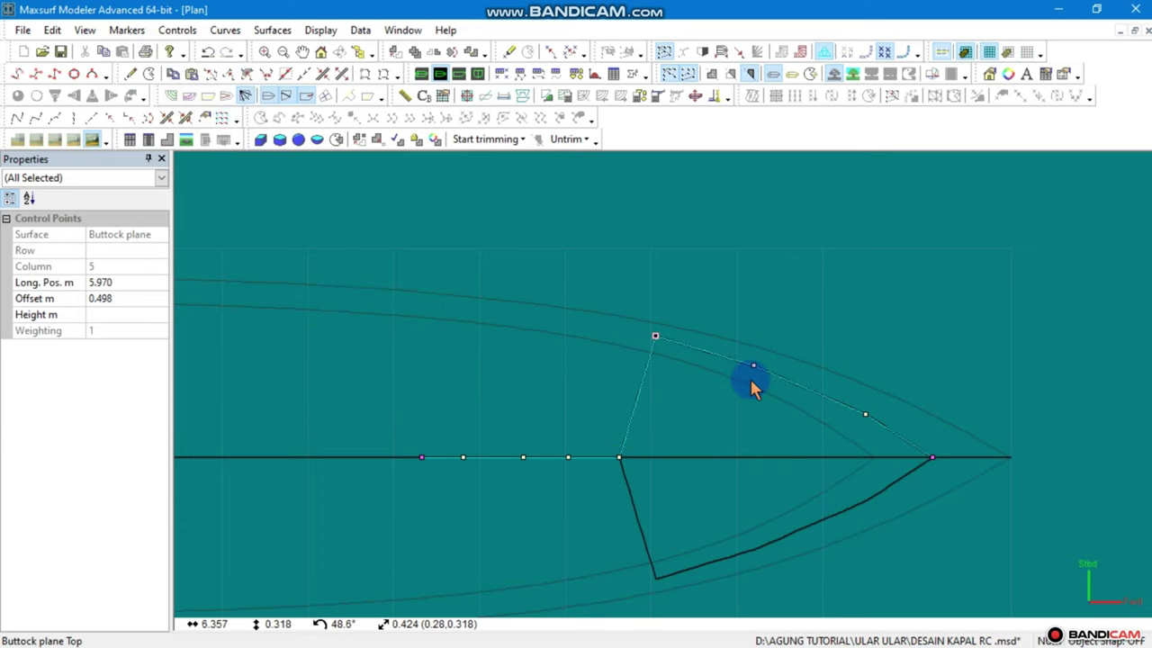
{"action": "scroll", "coordinate": [937, 457], "scroll_direction": "up", "scroll_amount": 1}
{"action": "left_click", "coordinate": [940, 446]}
{"action": "left_click", "coordinate": [932, 456]}
{"action": "left_click_drag", "start_coordinate": [931, 458], "coordinate": [982, 464]}
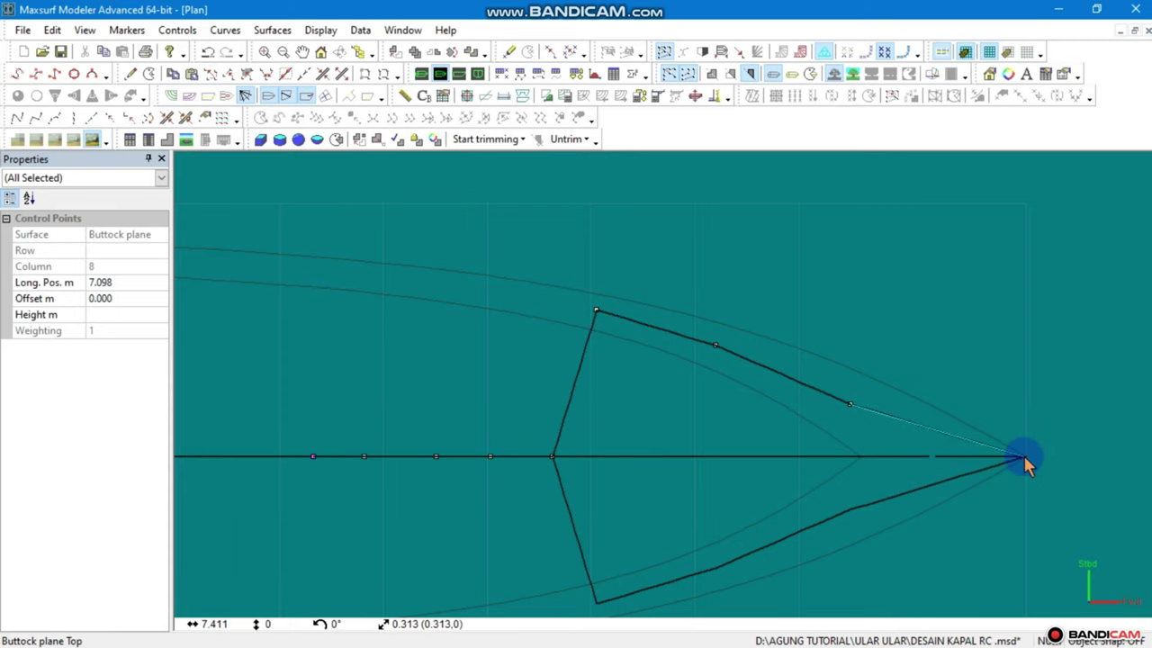
Pull the point next to the bow and the column 6 and 5 points onto the hull edge
{"action": "left_click", "coordinate": [889, 372]}
{"action": "left_click", "coordinate": [849, 404]}
{"action": "left_click_drag", "start_coordinate": [869, 409], "coordinate": [895, 403]}
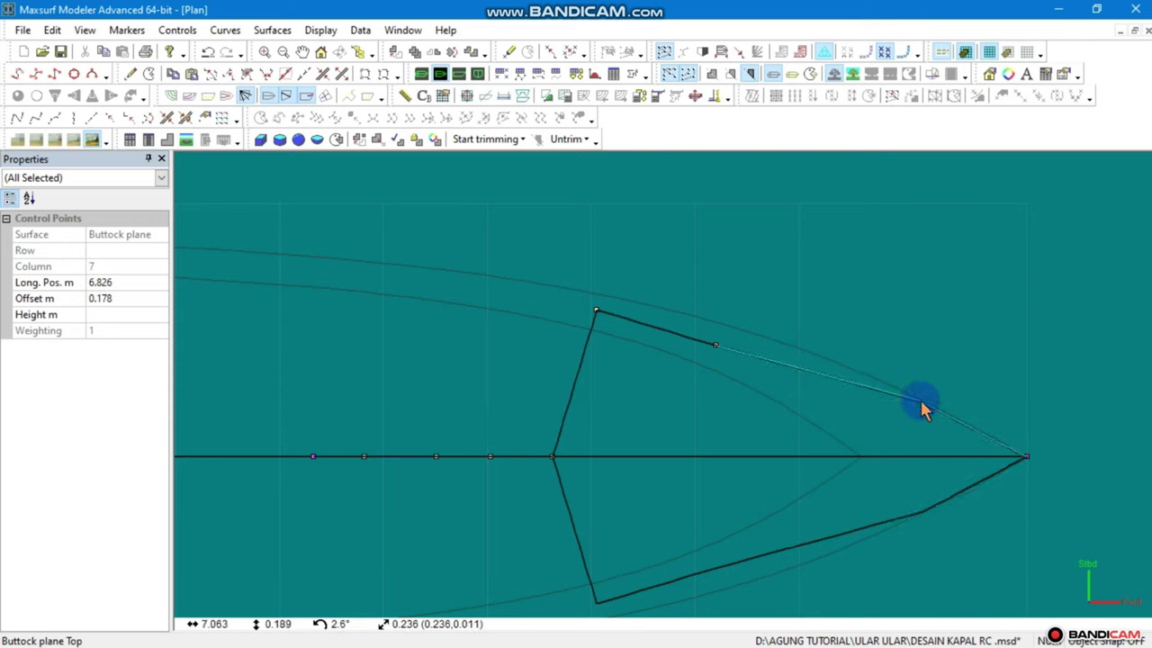
{"action": "mouse_move", "coordinate": [778, 322]}
{"action": "left_mouse_down"}
{"action": "mouse_move", "coordinate": [720, 375]}
{"action": "mouse_move", "coordinate": [793, 349]}
{"action": "left_mouse_up"}
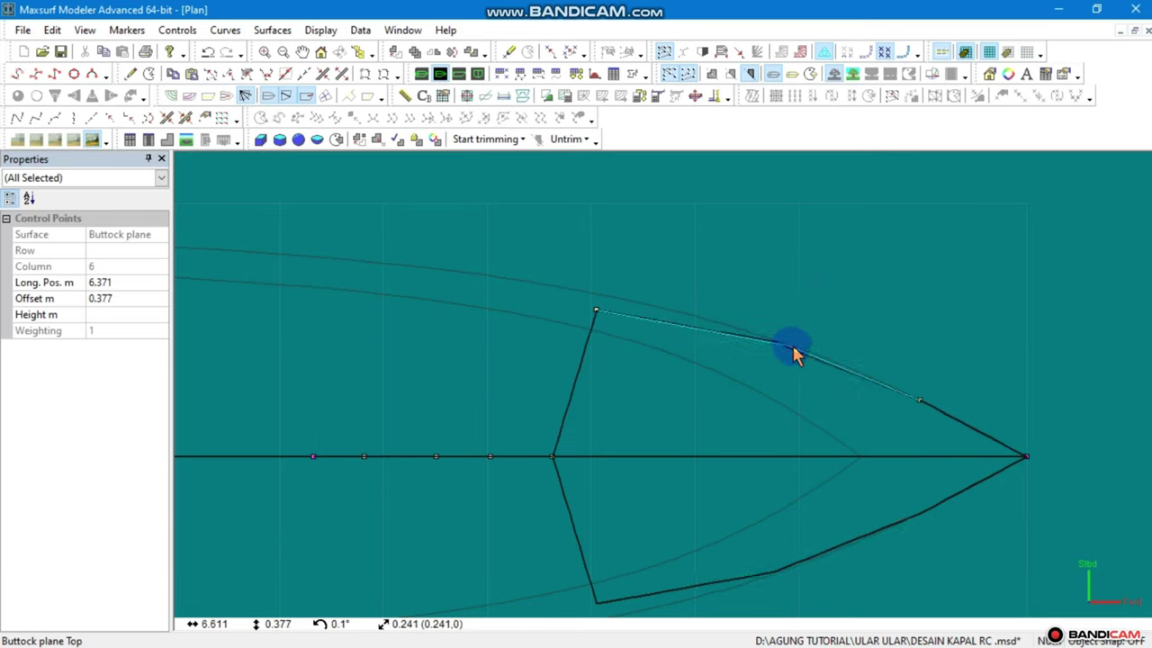
{"action": "mouse_move", "coordinate": [669, 258]}
{"action": "left_mouse_down"}
{"action": "mouse_move", "coordinate": [586, 329]}
{"action": "mouse_move", "coordinate": [667, 306]}
{"action": "left_mouse_up"}
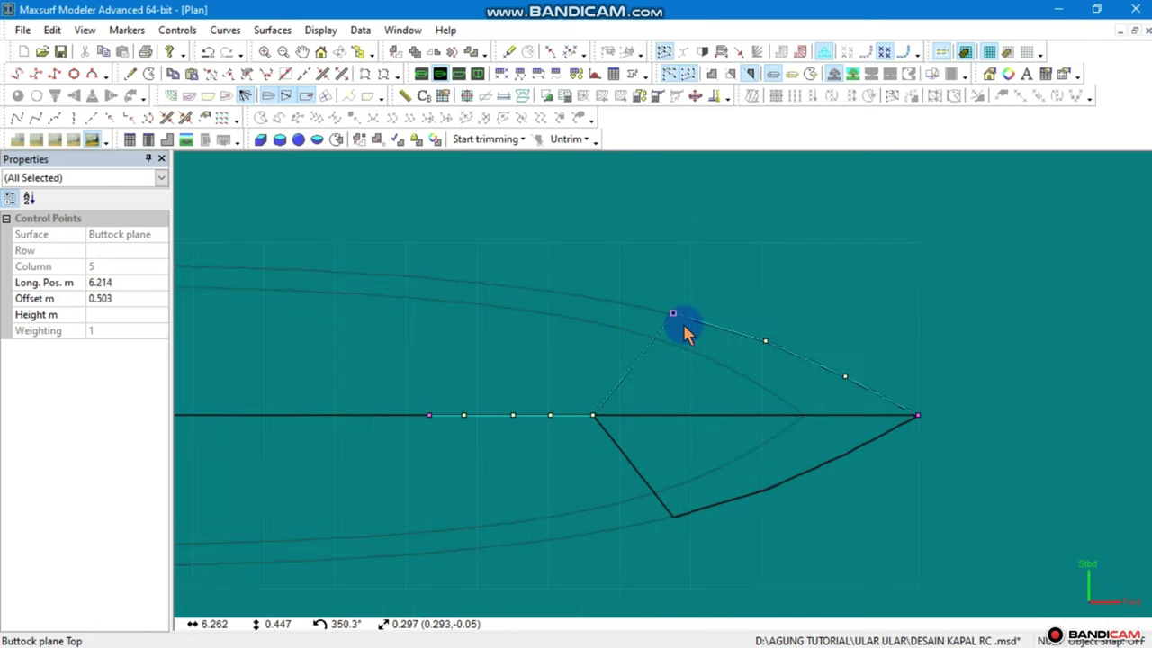
Pull the column 4 and column 3 points outward to the hull edge
{"action": "middle_click_drag", "start_coordinate": [583, 343], "coordinate": [705, 440]}
{"action": "left_click", "coordinate": [639, 455]}
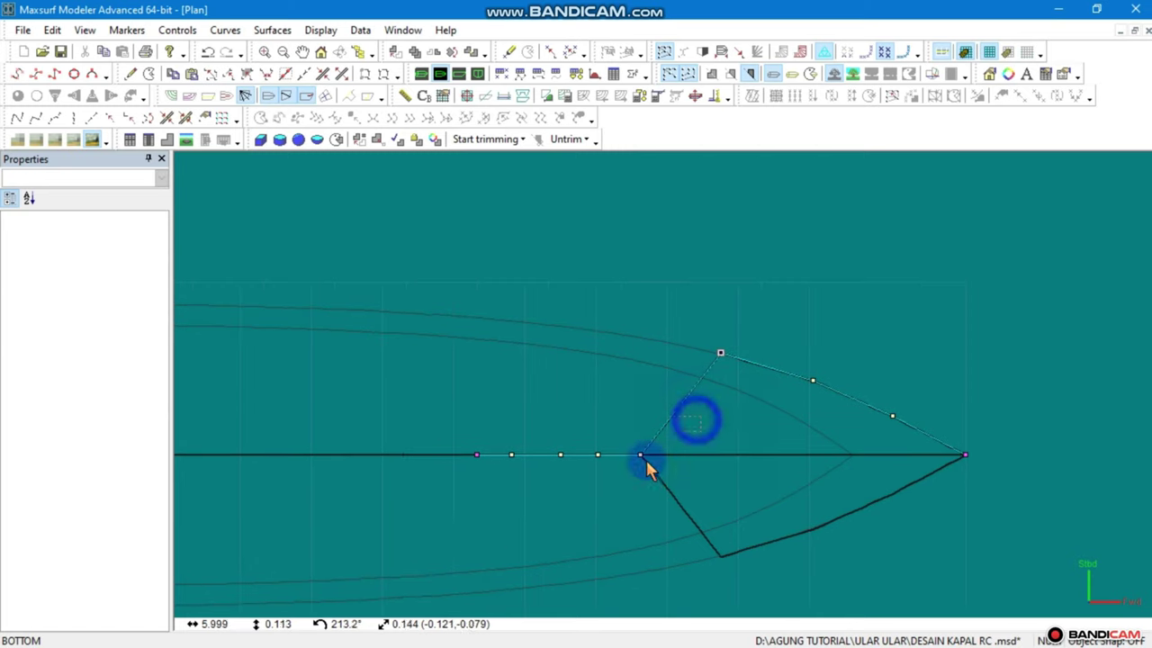
{"action": "left_click_drag", "start_coordinate": [637, 461], "coordinate": [668, 342]}
{"action": "scroll", "coordinate": [630, 423], "scroll_direction": "up", "scroll_amount": 1}
{"action": "left_click", "coordinate": [621, 426]}
{"action": "left_click", "coordinate": [594, 461]}
{"action": "left_click_drag", "start_coordinate": [593, 452], "coordinate": [590, 378]}
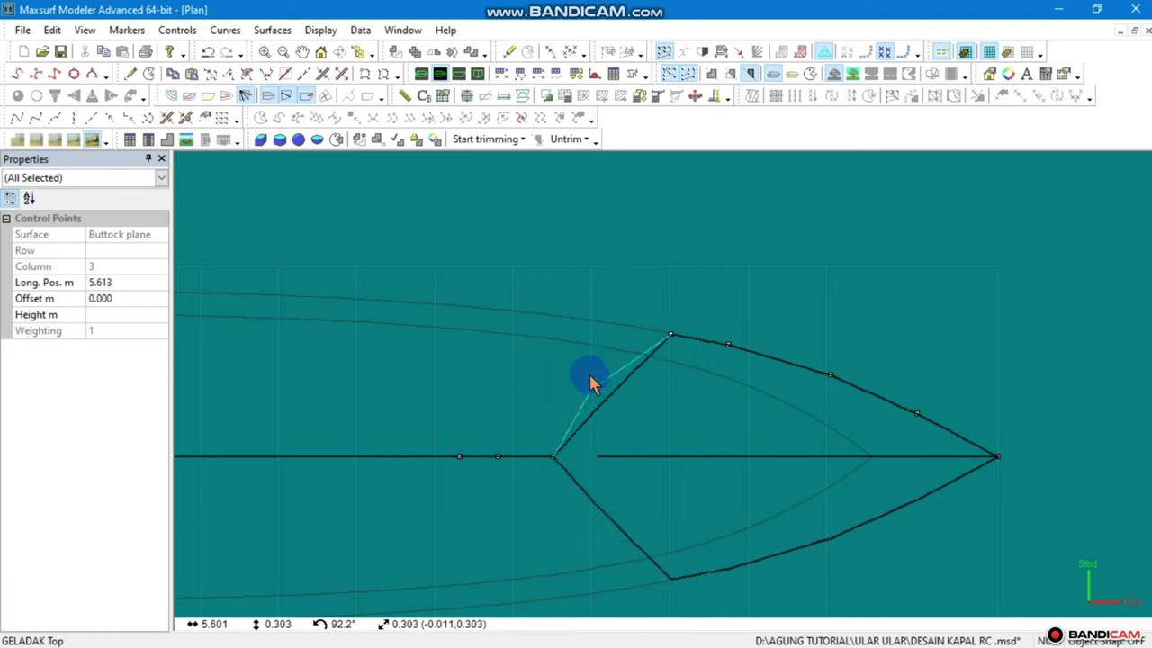
Settle the column 3 point on the edge and pull column 2 out to the deck edge
{"action": "left_click_drag", "start_coordinate": [611, 322], "coordinate": [611, 321]}
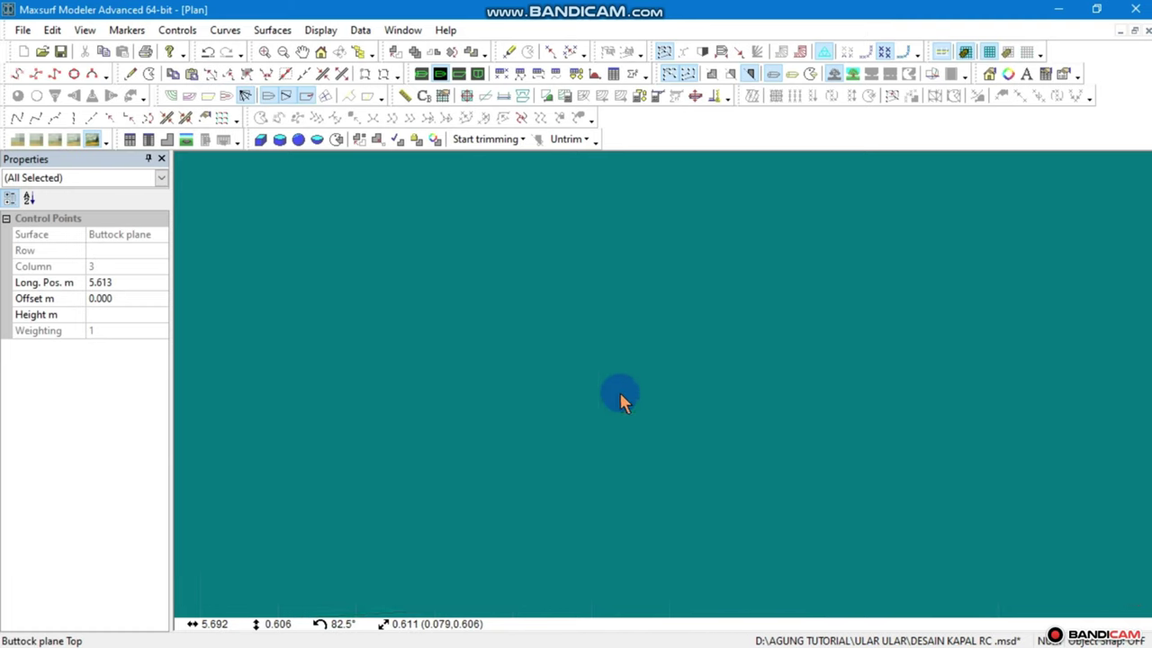
{"action": "left_click", "coordinate": [521, 434]}
{"action": "left_click", "coordinate": [498, 457]}
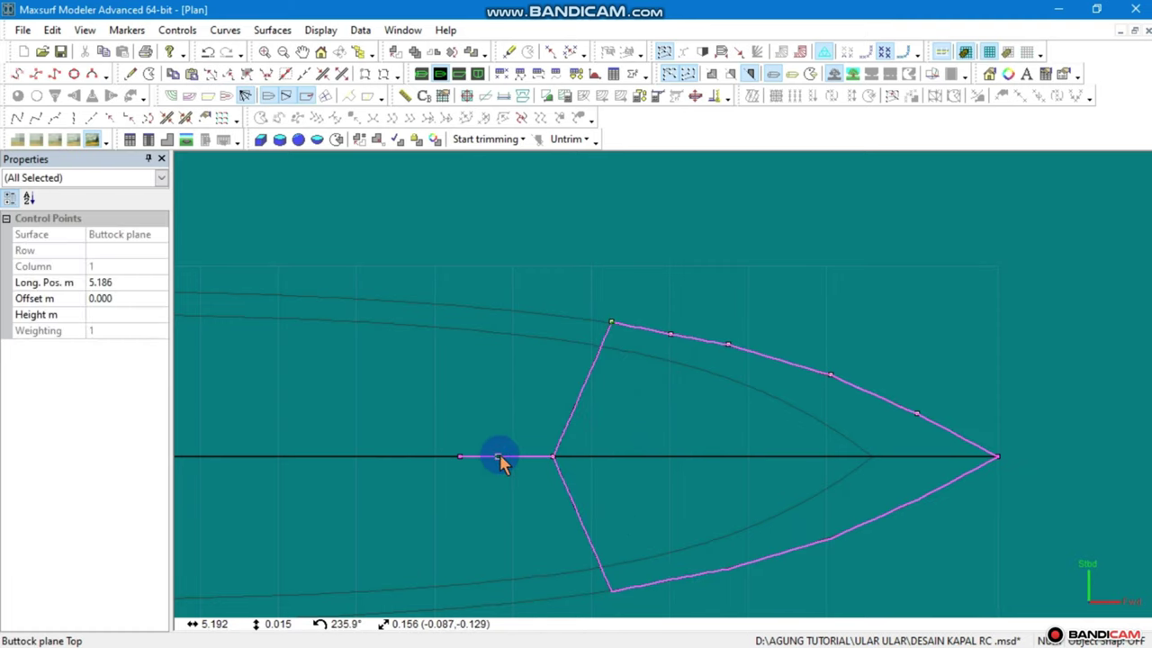
{"action": "left_click", "coordinate": [552, 457]}
{"action": "left_click_drag", "start_coordinate": [554, 459], "coordinate": [517, 312]}
Pull columns 1 and 0 onto the deck edge, column 0 at Long. Pos. 4.492, offset 0.716 m
{"action": "left_click", "coordinate": [498, 459]}
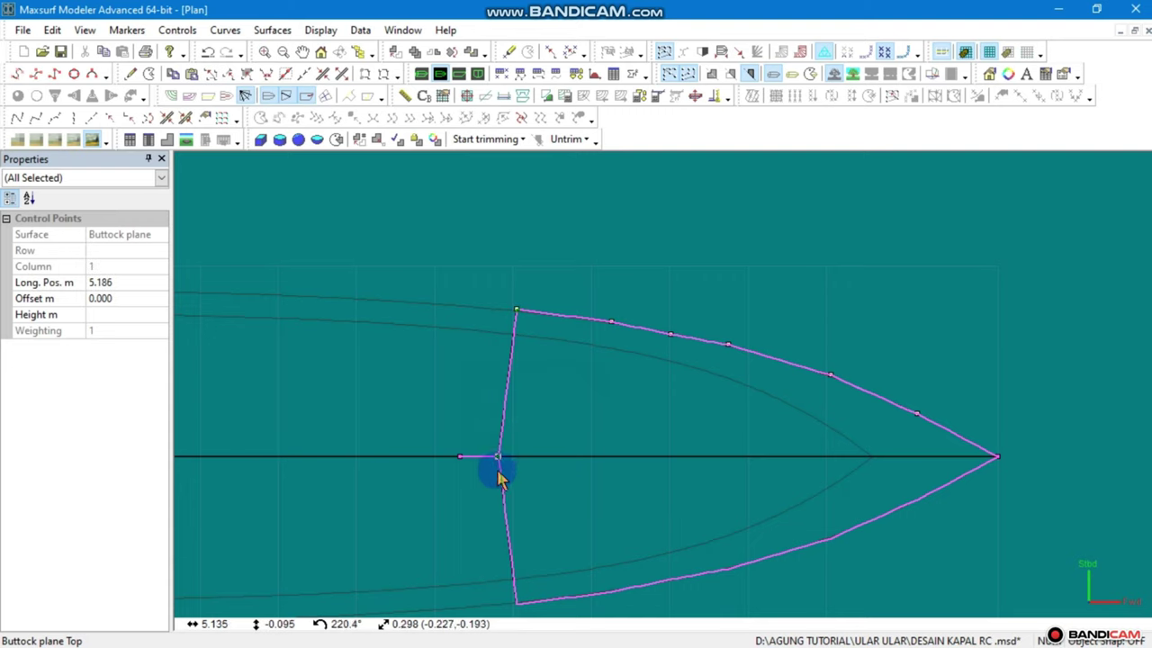
{"action": "left_click_drag", "start_coordinate": [501, 459], "coordinate": [456, 312]}
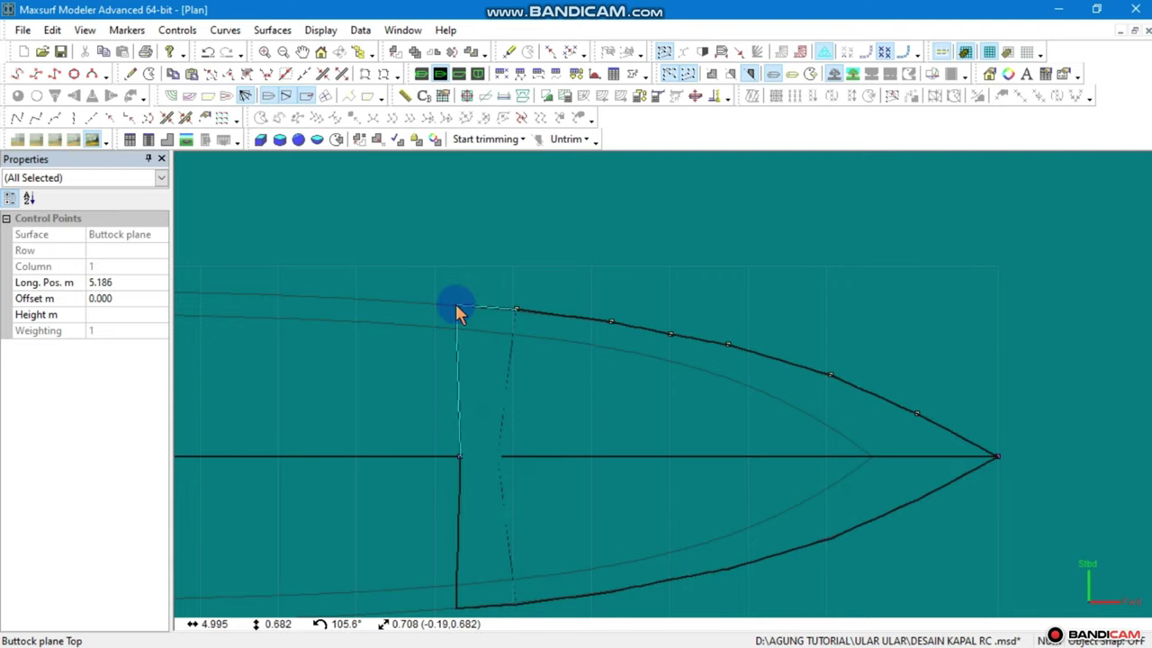
{"action": "left_click_drag", "start_coordinate": [457, 312], "coordinate": [455, 306]}
{"action": "left_click", "coordinate": [459, 459]}
{"action": "left_click_drag", "start_coordinate": [459, 459], "coordinate": [378, 356]}
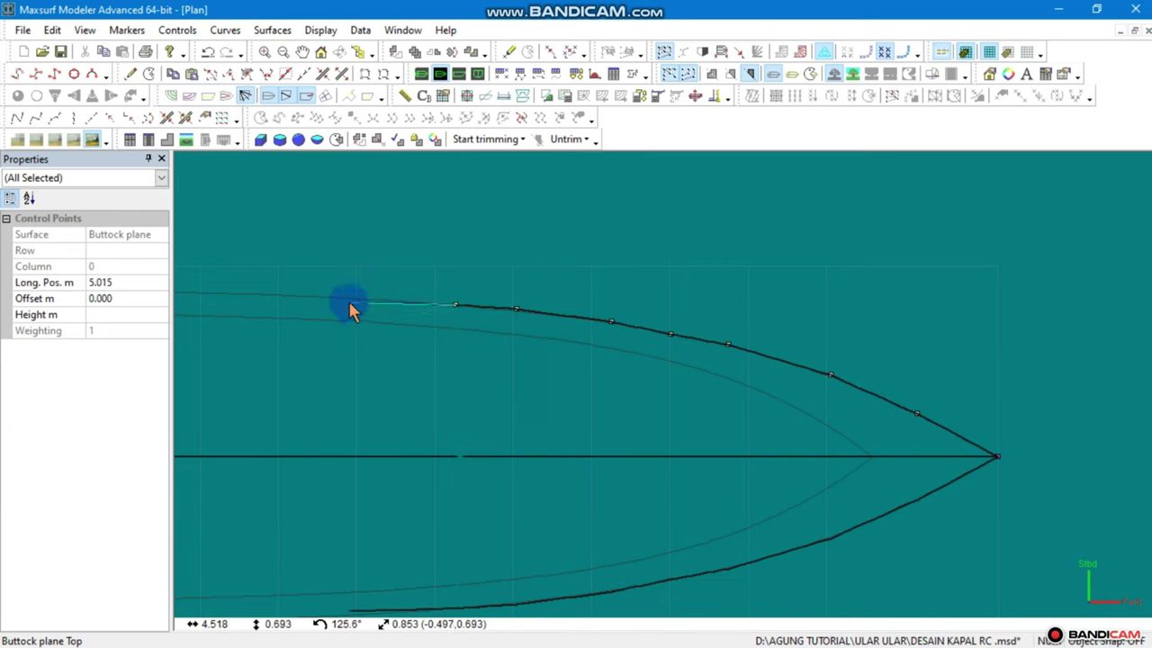
{"action": "left_click_drag", "start_coordinate": [348, 300], "coordinate": [343, 296]}
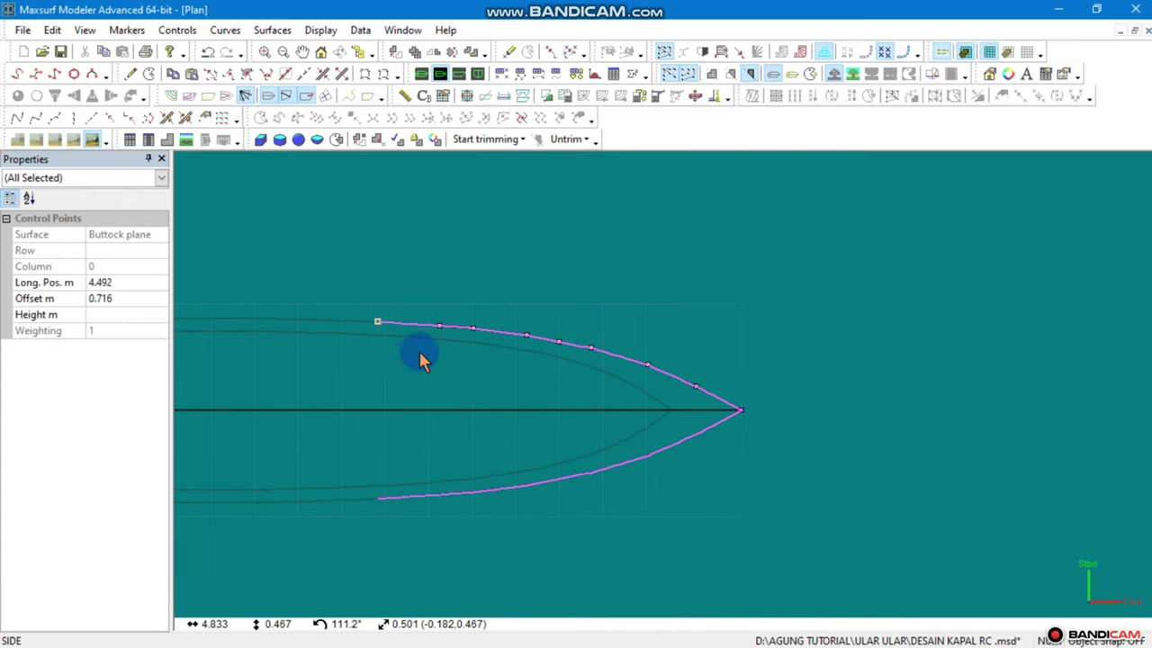
Smooth the bow curve via columns 7, 6 and 5, with column 5 at 6.364, offset 0.460 m
{"action": "scroll", "coordinate": [460, 327], "scroll_direction": "up", "scroll_amount": 3}
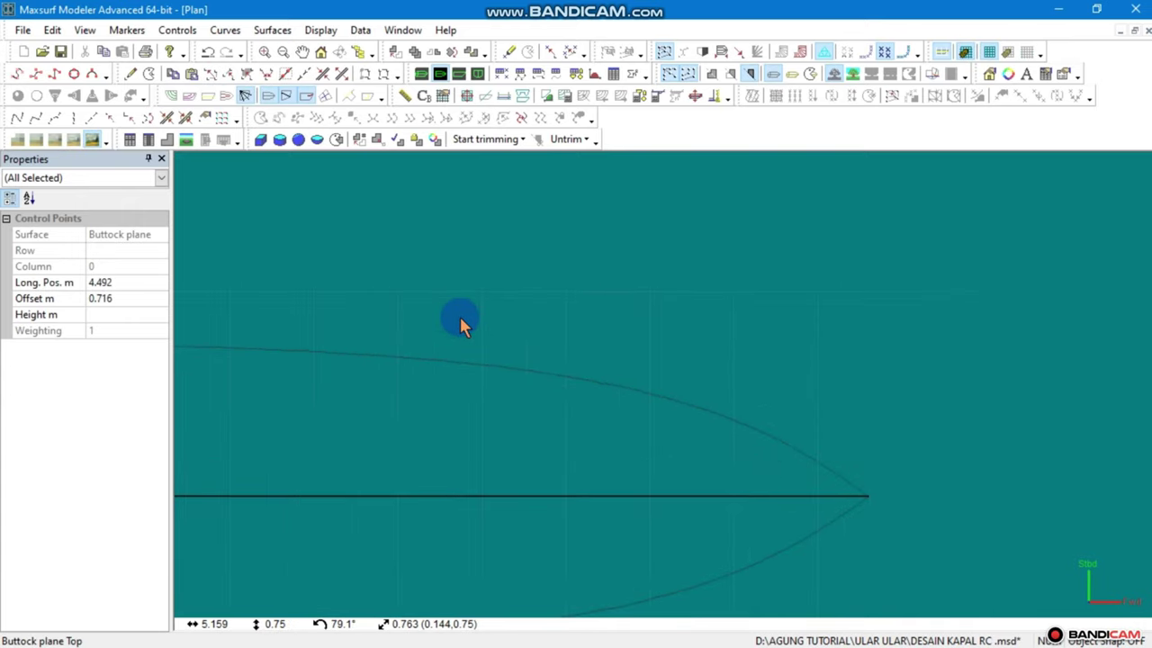
{"action": "left_click", "coordinate": [1050, 489]}
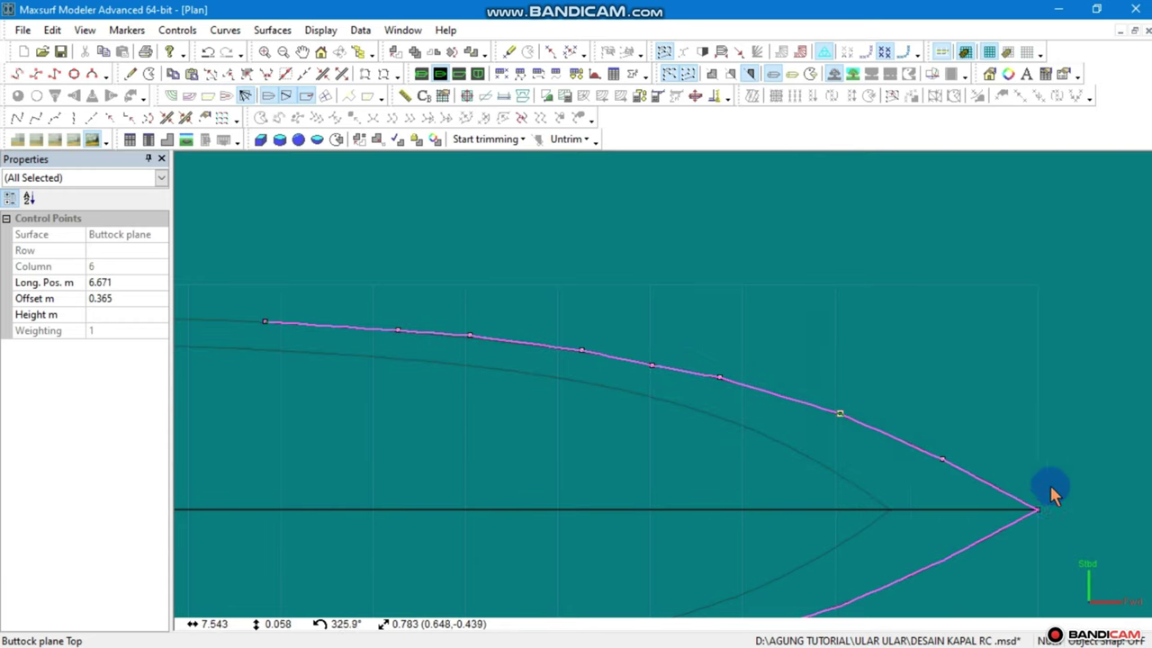
{"action": "mouse_move", "coordinate": [885, 479]}
{"action": "left_mouse_down"}
{"action": "mouse_move", "coordinate": [932, 454]}
{"action": "mouse_move", "coordinate": [943, 462]}
{"action": "left_mouse_up"}
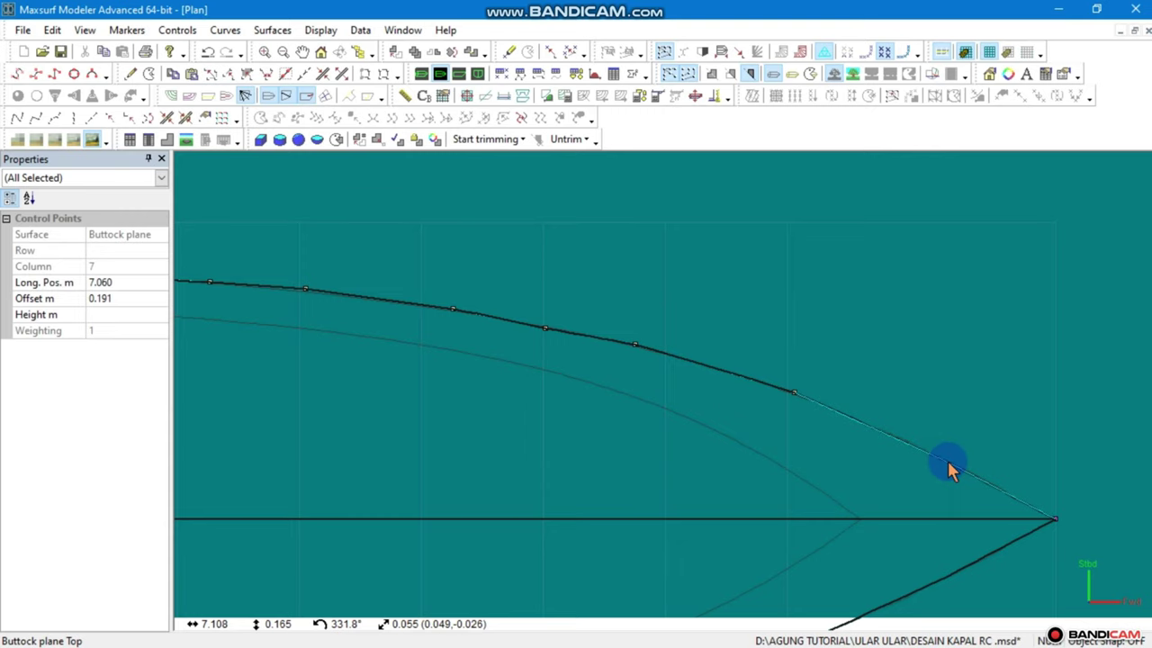
{"action": "left_click", "coordinate": [793, 394]}
{"action": "left_click_drag", "start_coordinate": [793, 393], "coordinate": [782, 389]}
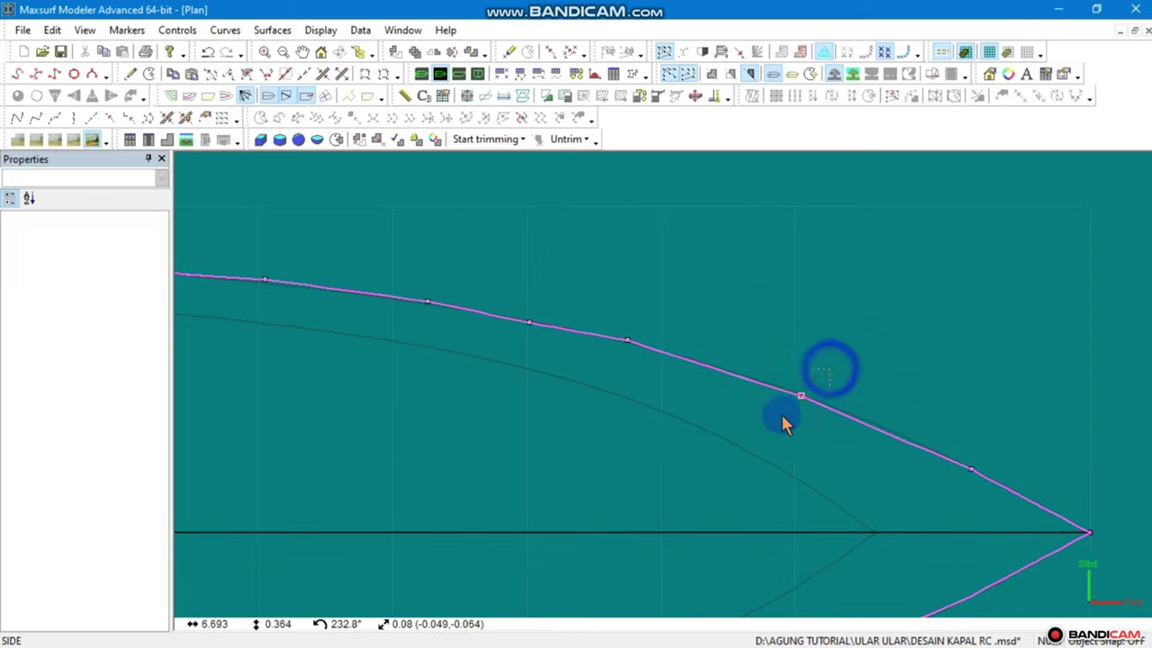
{"action": "left_click", "coordinate": [625, 342]}
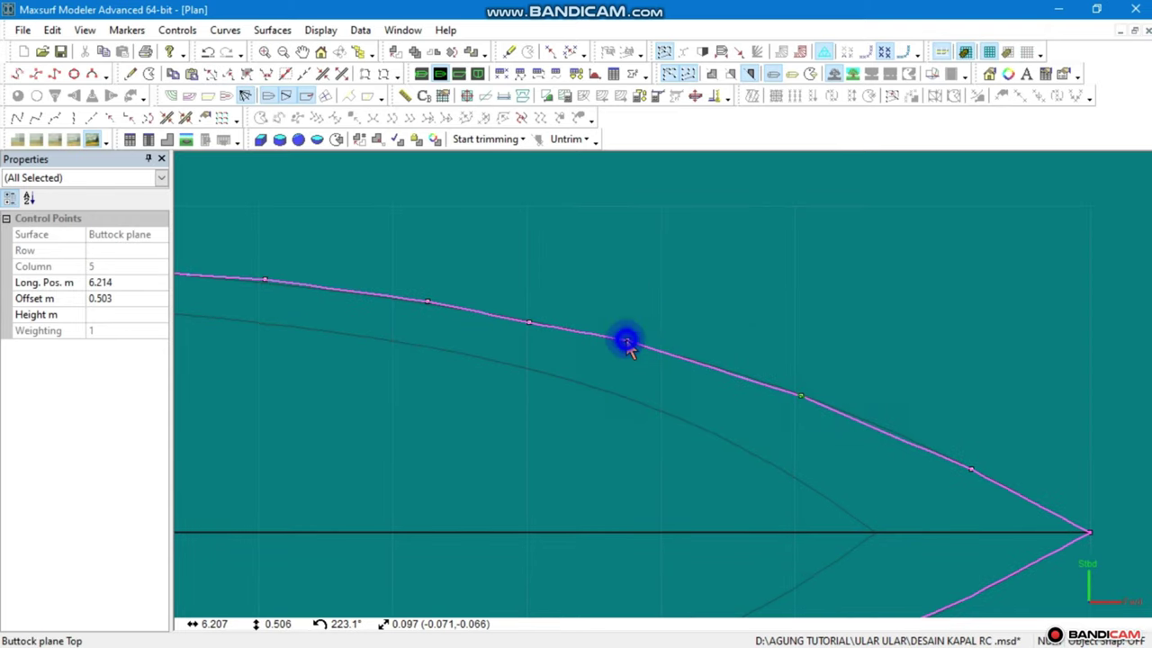
{"action": "left_click_drag", "start_coordinate": [627, 343], "coordinate": [698, 363]}
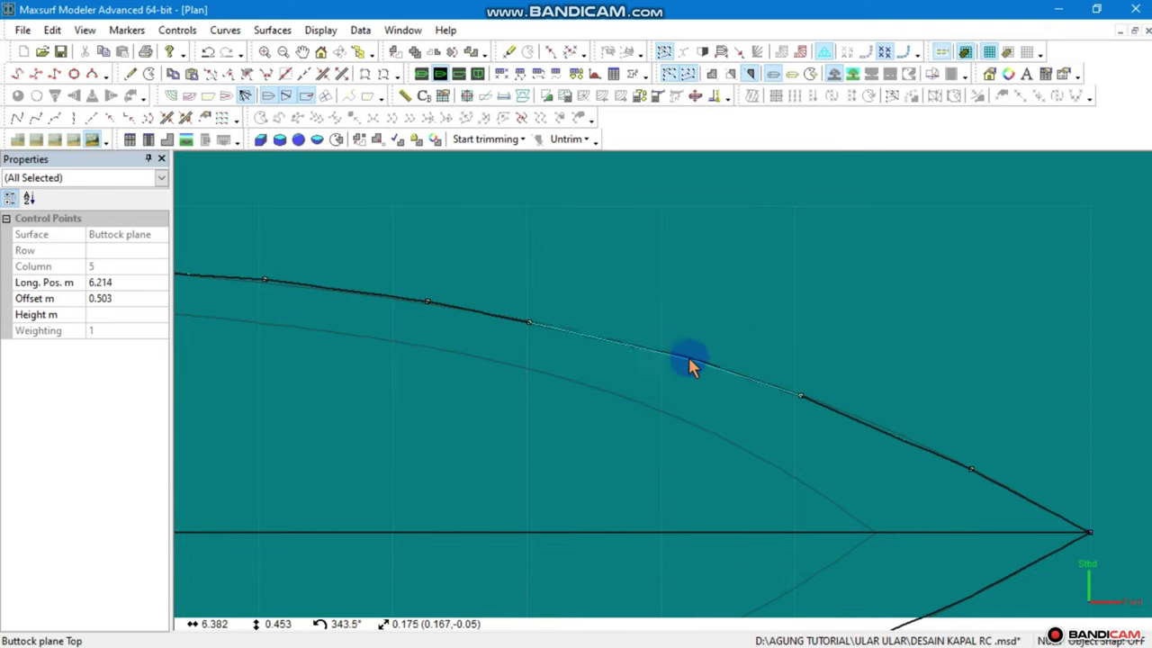
{"action": "scroll", "coordinate": [776, 401], "scroll_direction": "down", "scroll_amount": 1}
{"action": "scroll", "coordinate": [780, 401], "scroll_direction": "down", "scroll_amount": 1}
{"action": "scroll", "coordinate": [779, 401], "scroll_direction": "down", "scroll_amount": 2}
Inspect the cabin wall on the hull in 3D from below and above, then return to Profile
{"action": "left_click", "coordinate": [779, 401]}
{"action": "left_click", "coordinate": [421, 74]}
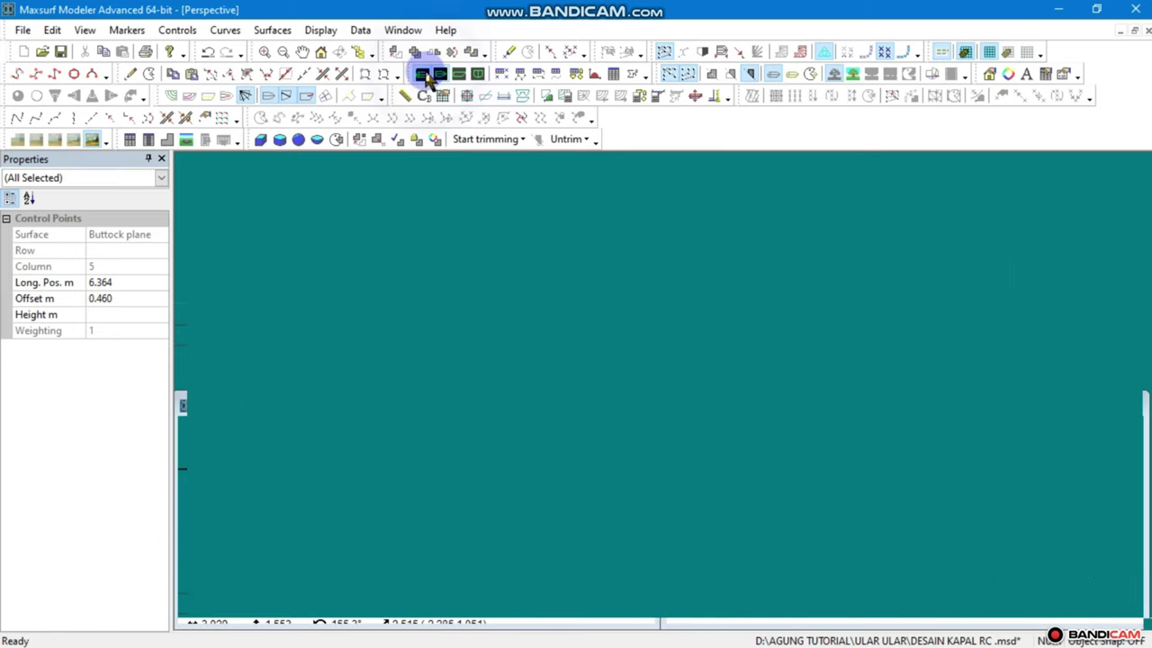
{"action": "scroll", "coordinate": [892, 308], "scroll_direction": "up", "scroll_amount": 1}
{"action": "scroll", "coordinate": [957, 257], "scroll_direction": "up", "scroll_amount": 2}
{"action": "scroll", "coordinate": [956, 257], "scroll_direction": "up", "scroll_amount": 2}
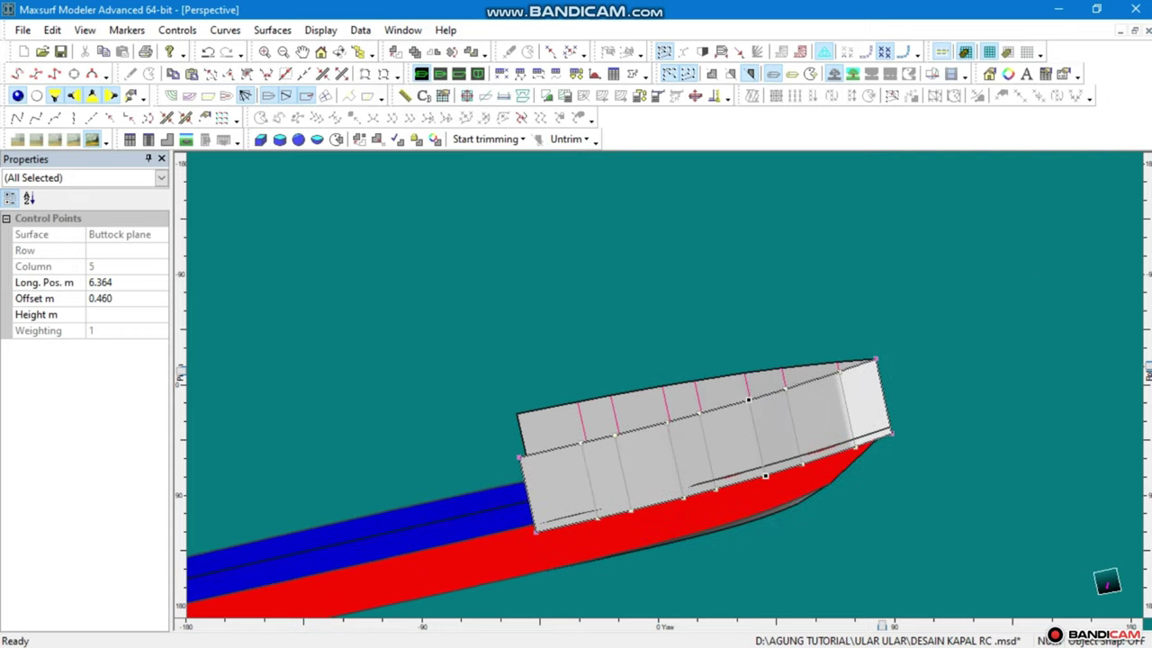
{"action": "left_click_drag", "start_coordinate": [1147, 376], "coordinate": [1147, 497]}
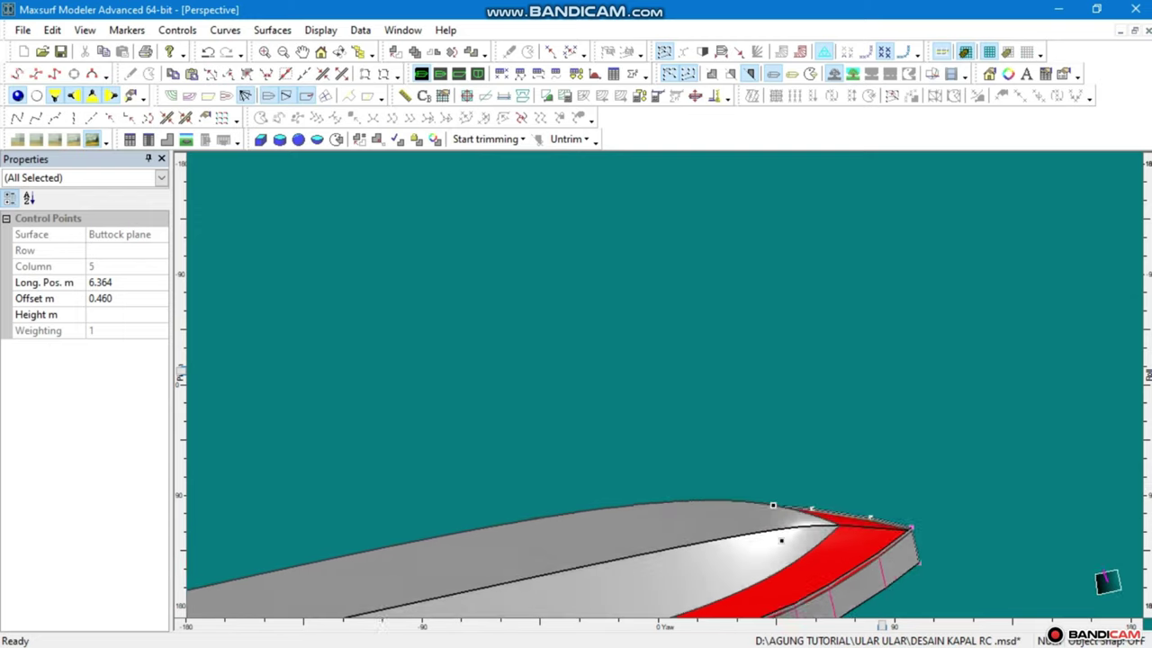
{"action": "left_click_drag", "start_coordinate": [1147, 498], "coordinate": [1143, 411]}
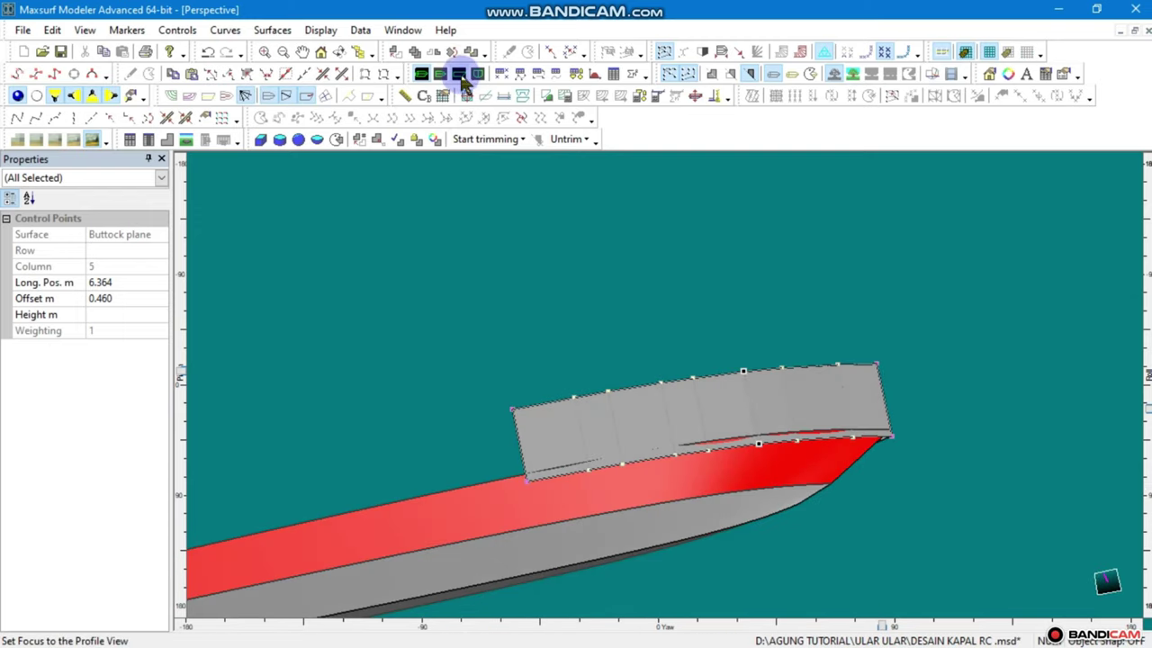
{"action": "left_click", "coordinate": [459, 73]}
Box-select the cabin's bottom row of points and raise it onto the hull's deck line
{"action": "scroll", "coordinate": [832, 522], "scroll_direction": "up", "scroll_amount": 1}
{"action": "left_click", "coordinate": [671, 504]}
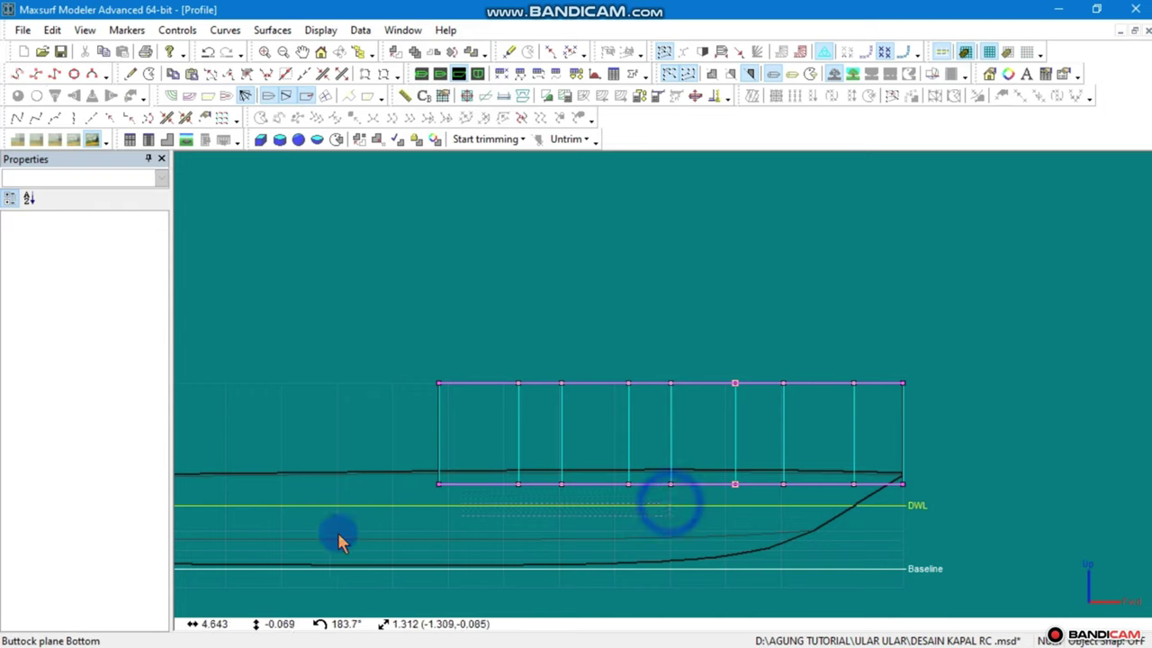
{"action": "left_click", "coordinate": [976, 445]}
{"action": "left_click_drag", "start_coordinate": [774, 517], "coordinate": [257, 514]}
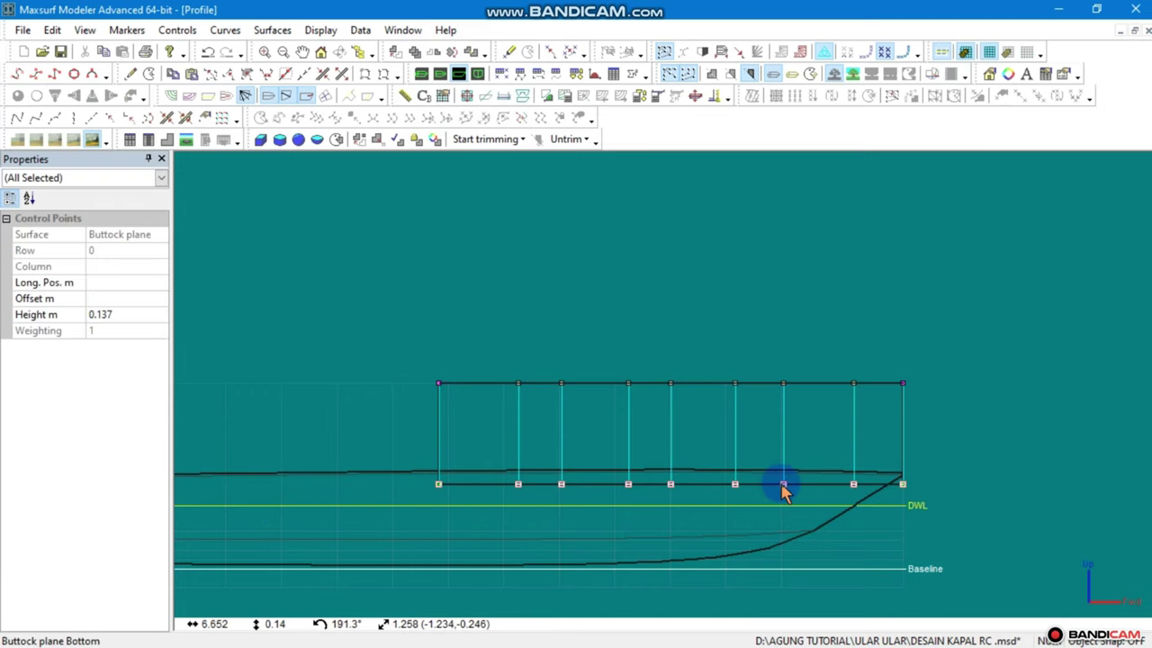
{"action": "left_click_drag", "start_coordinate": [783, 484], "coordinate": [779, 475]}
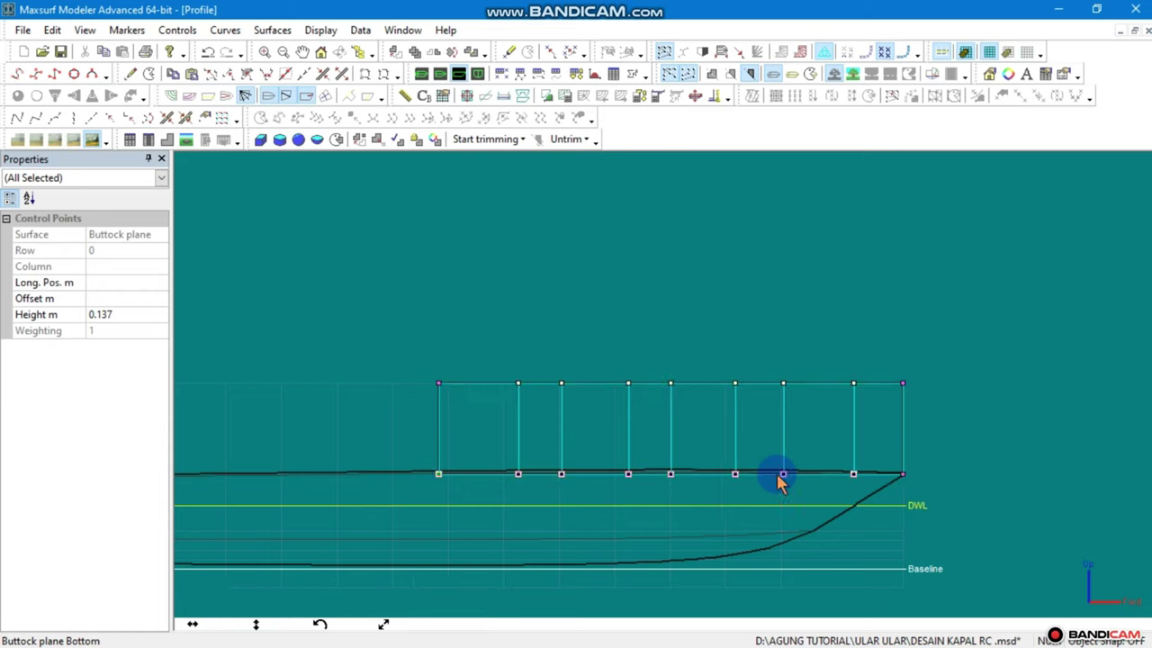
Lift control point 0,7 near the bow slightly onto the deck
{"action": "scroll", "coordinate": [567, 495], "scroll_direction": "up", "scroll_amount": 1}
{"action": "scroll", "coordinate": [626, 452], "scroll_direction": "up", "scroll_amount": 1}
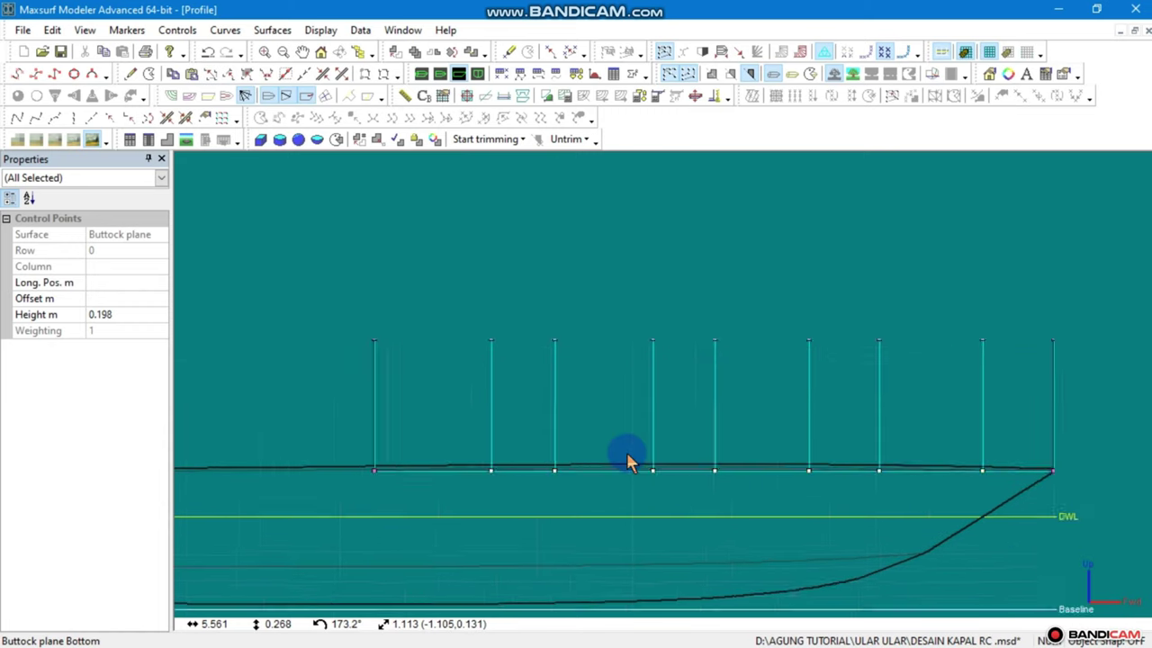
{"action": "scroll", "coordinate": [759, 411], "scroll_direction": "down", "scroll_amount": 1}
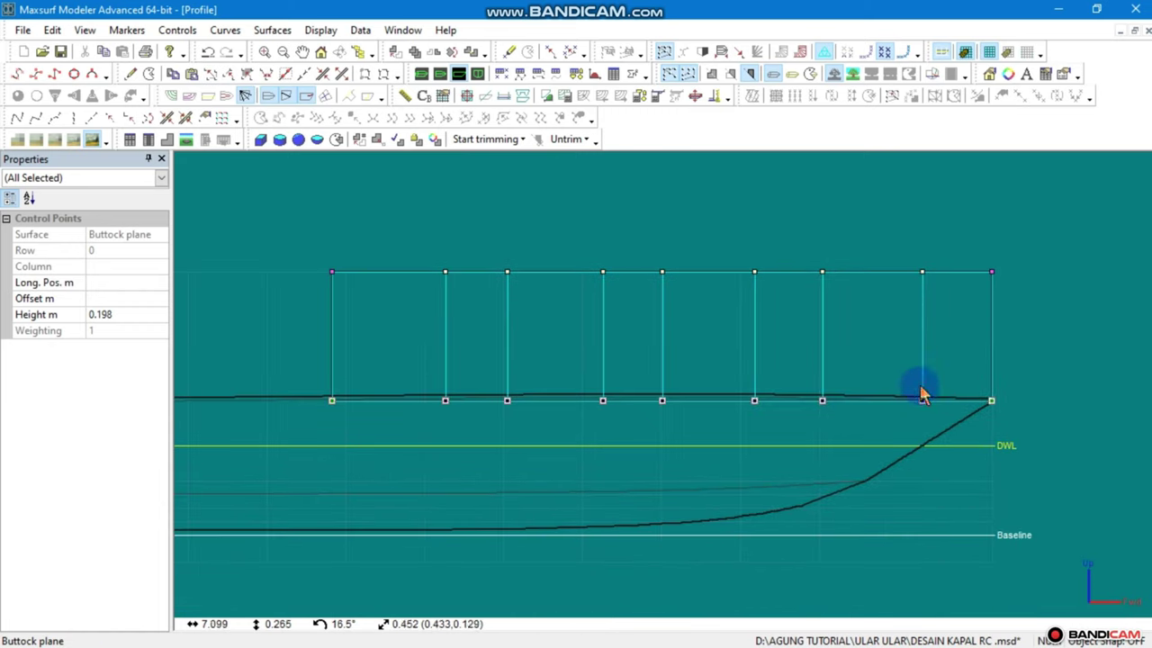
{"action": "left_click", "coordinate": [923, 400]}
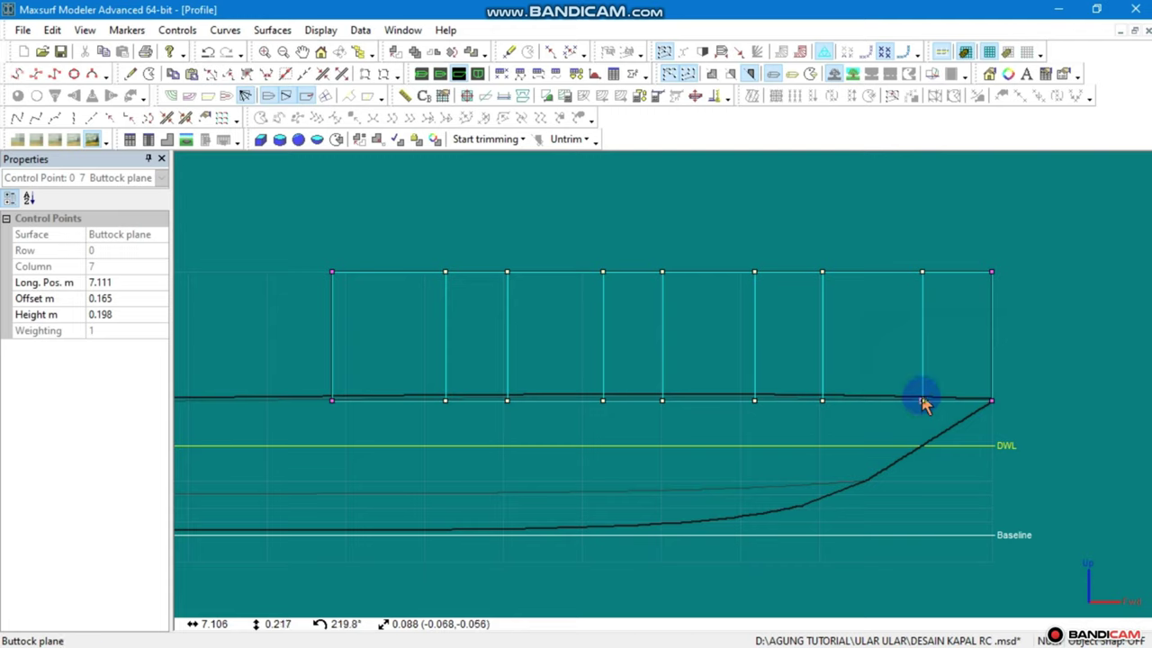
{"action": "left_click", "coordinate": [923, 396]}
{"action": "left_click", "coordinate": [902, 424]}
{"action": "left_click", "coordinate": [921, 398]}
{"action": "left_click", "coordinate": [924, 402]}
{"action": "left_click", "coordinate": [923, 402]}
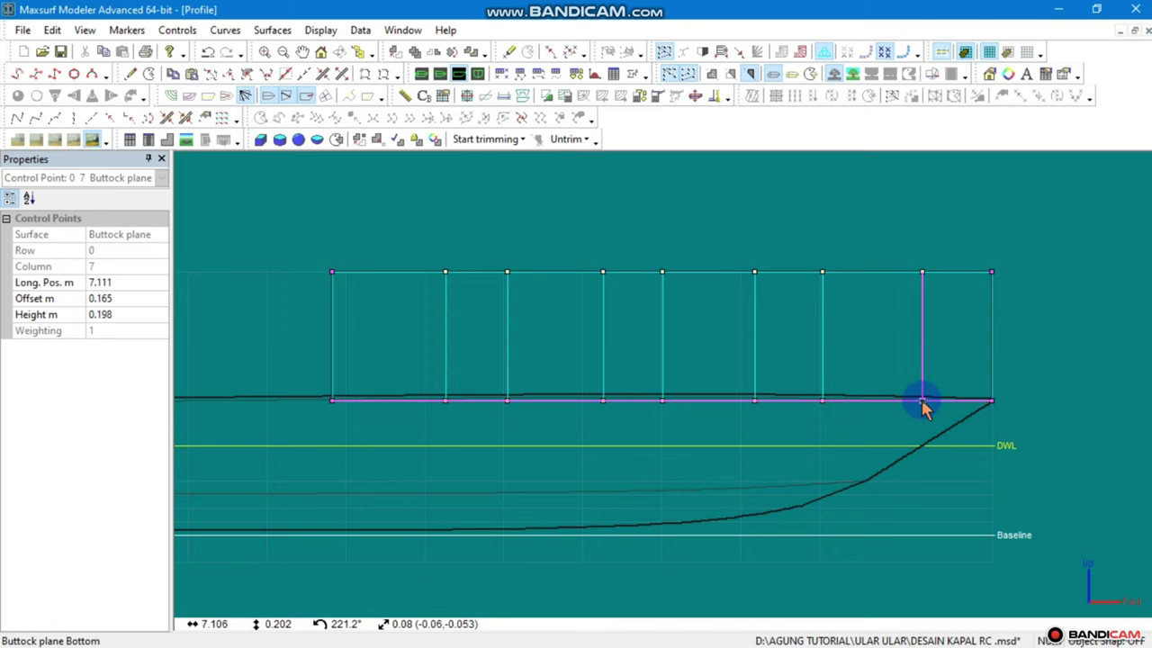
{"action": "left_click_drag", "start_coordinate": [924, 404], "coordinate": [922, 401]}
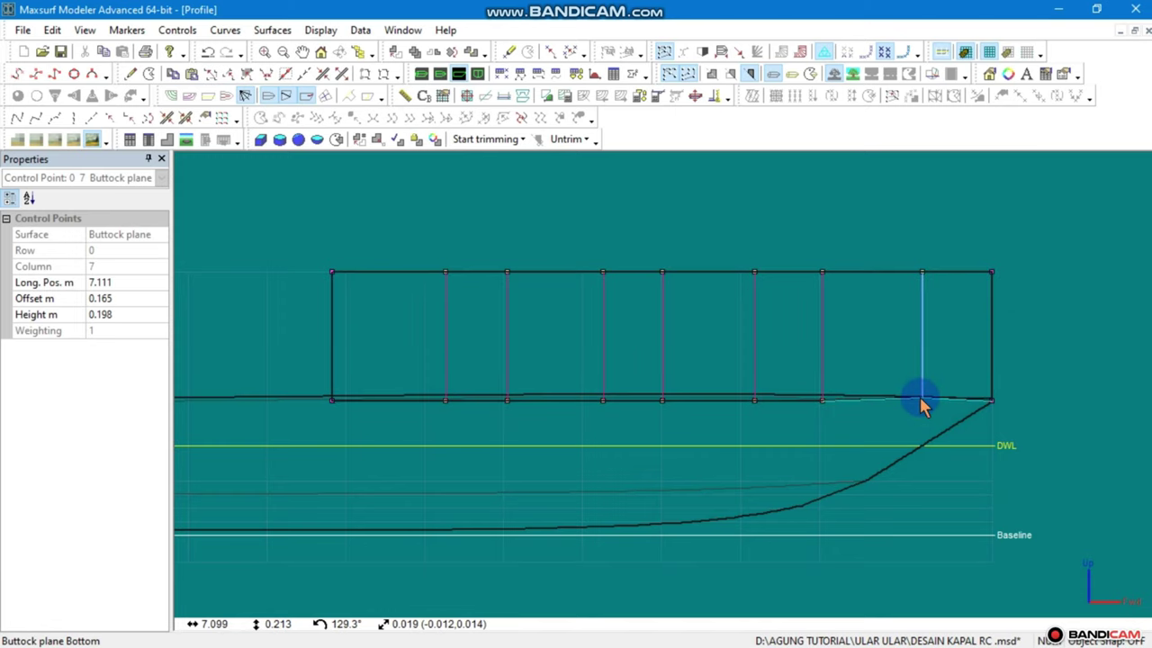
Lift the bow-tip control point 0,8 slightly, to a height of 0.205 m
{"action": "scroll", "coordinate": [995, 404], "scroll_direction": "up", "scroll_amount": 3}
{"action": "left_click", "coordinate": [971, 424]}
{"action": "left_click", "coordinate": [997, 402]}
{"action": "left_click_drag", "start_coordinate": [999, 403], "coordinate": [1000, 401]}
{"action": "scroll", "coordinate": [1000, 400], "scroll_direction": "down", "scroll_amount": 2}
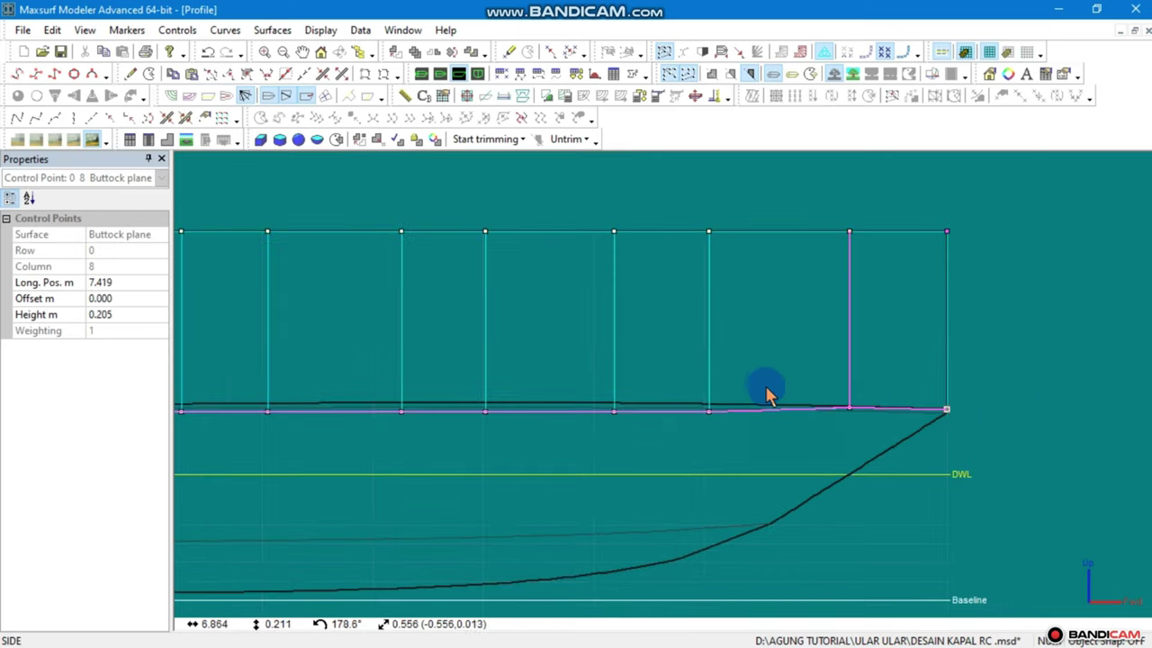
Box-select the cabin's bottom row and raise it a little, to about 0.219 m
{"action": "left_click_drag", "start_coordinate": [766, 387], "coordinate": [350, 472]}
{"action": "left_click_drag", "start_coordinate": [140, 463], "coordinate": [275, 468]}
{"action": "scroll", "coordinate": [745, 489], "scroll_direction": "up", "scroll_amount": 2}
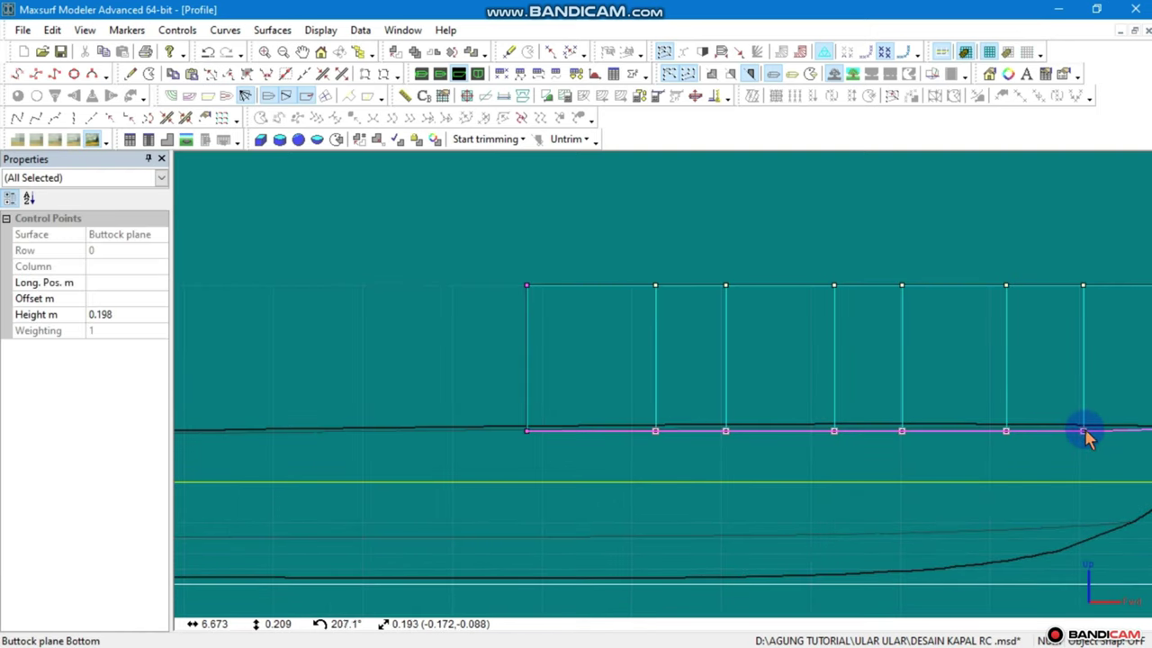
{"action": "left_click_drag", "start_coordinate": [1084, 429], "coordinate": [1084, 425]}
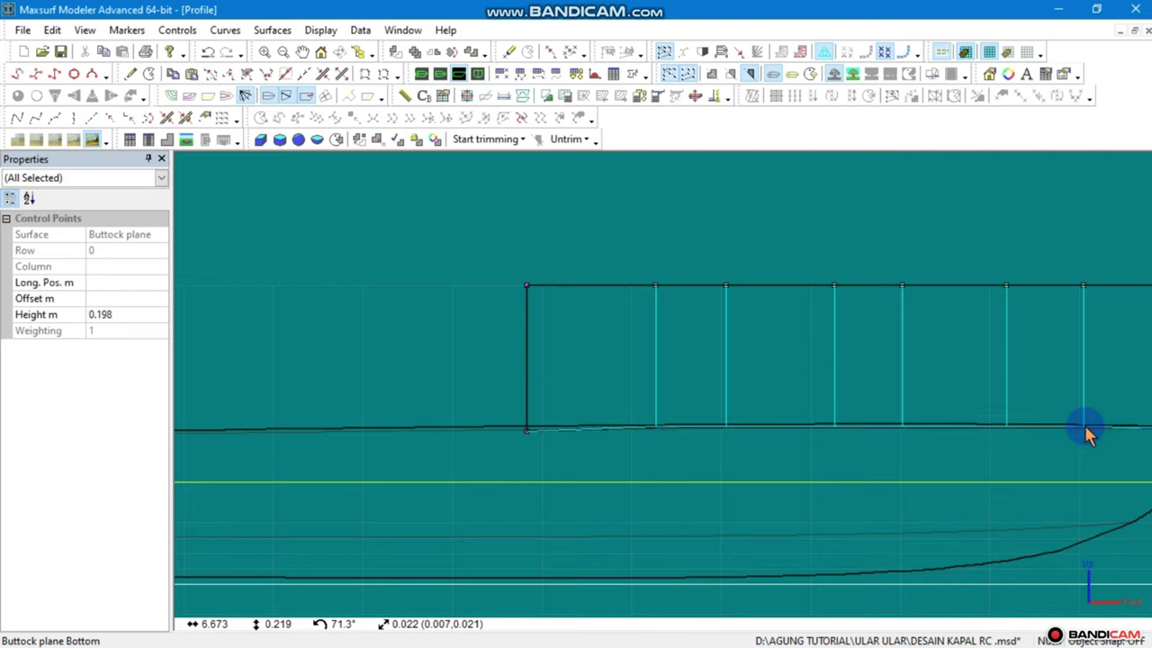
{"action": "scroll", "coordinate": [712, 424], "scroll_direction": "down", "scroll_amount": 2}
Raise the aft bottom control point 0,0 onto the deck at 0.215 m
{"action": "mouse_move", "coordinate": [715, 424]}
{"action": "middle_mouse_down"}
{"action": "mouse_move", "coordinate": [831, 432]}
{"action": "mouse_move", "coordinate": [881, 453]}
{"action": "mouse_move", "coordinate": [1099, 453]}
{"action": "middle_mouse_up"}
{"action": "scroll", "coordinate": [630, 410], "scroll_direction": "up", "scroll_amount": 1}
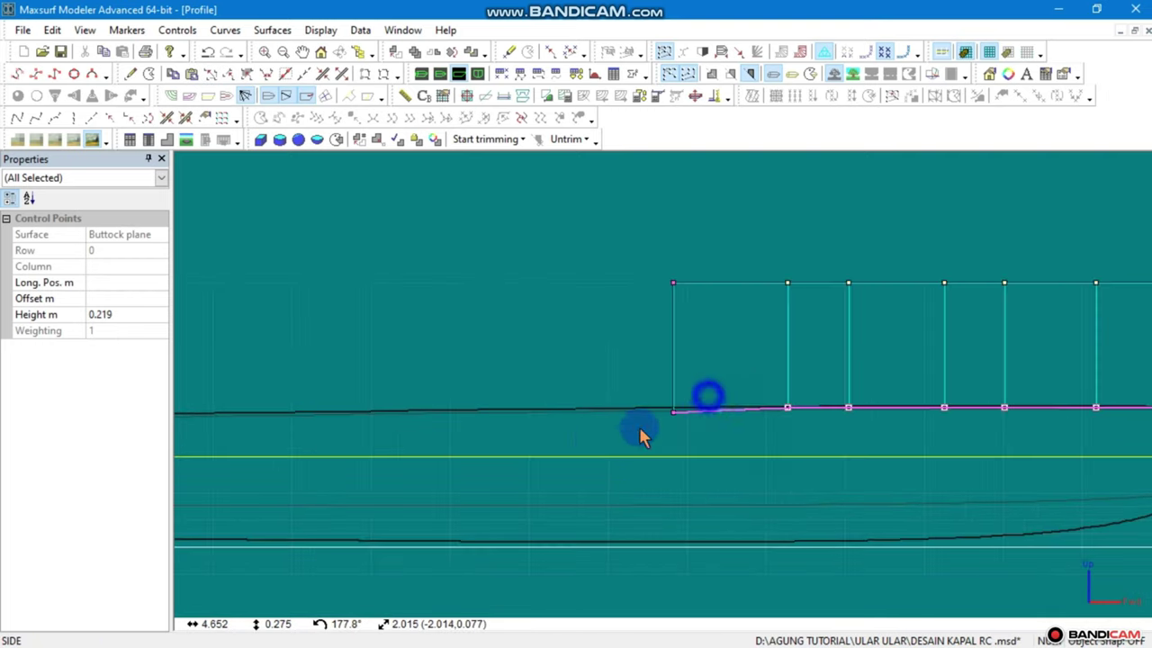
{"action": "left_click", "coordinate": [673, 411]}
{"action": "left_click", "coordinate": [673, 412]}
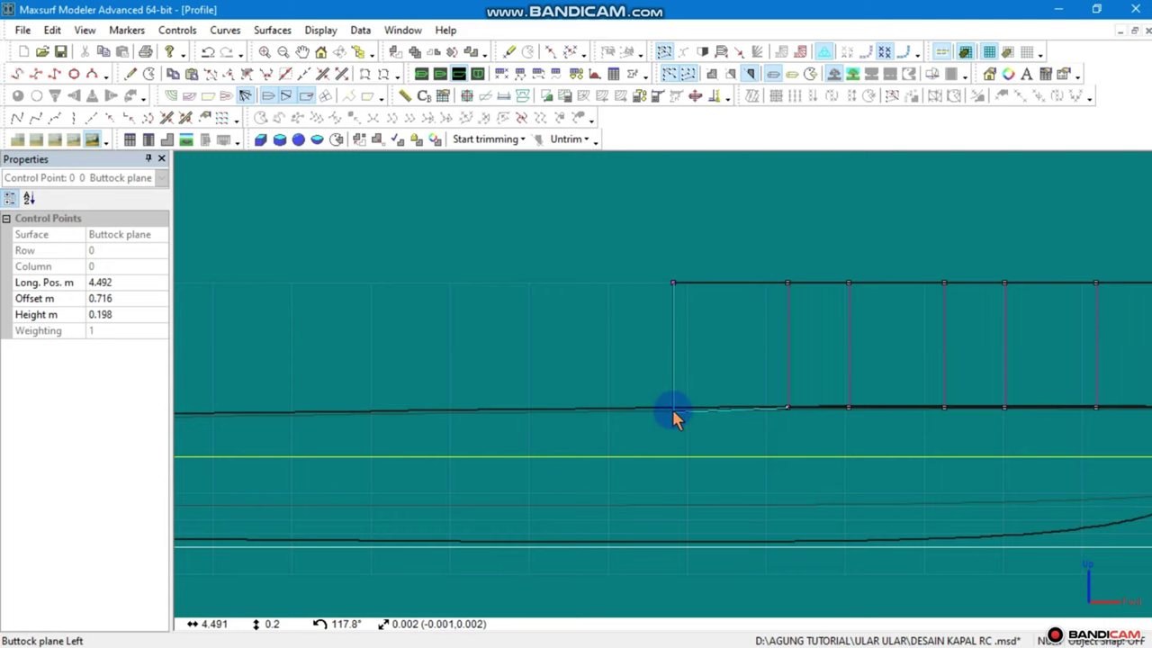
{"action": "scroll", "coordinate": [666, 418], "scroll_direction": "down", "scroll_amount": 2}
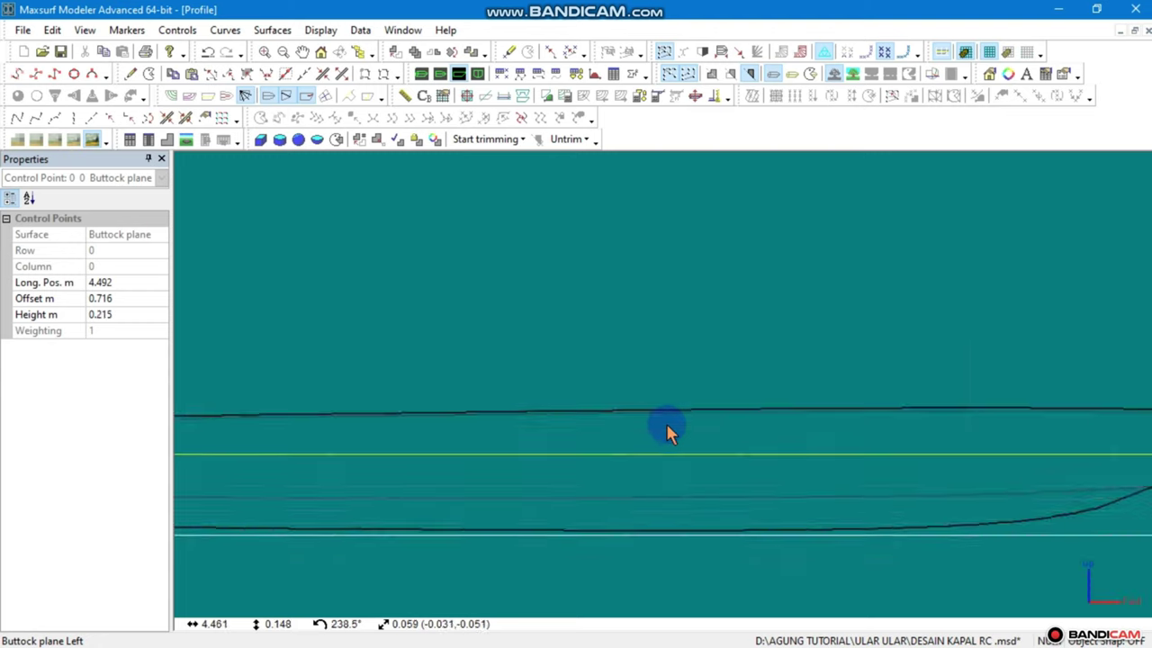
Review the cabin over the hull in the Perspective view
{"action": "middle_click_drag", "start_coordinate": [620, 411], "coordinate": [425, 357]}
{"action": "left_click", "coordinate": [421, 74]}
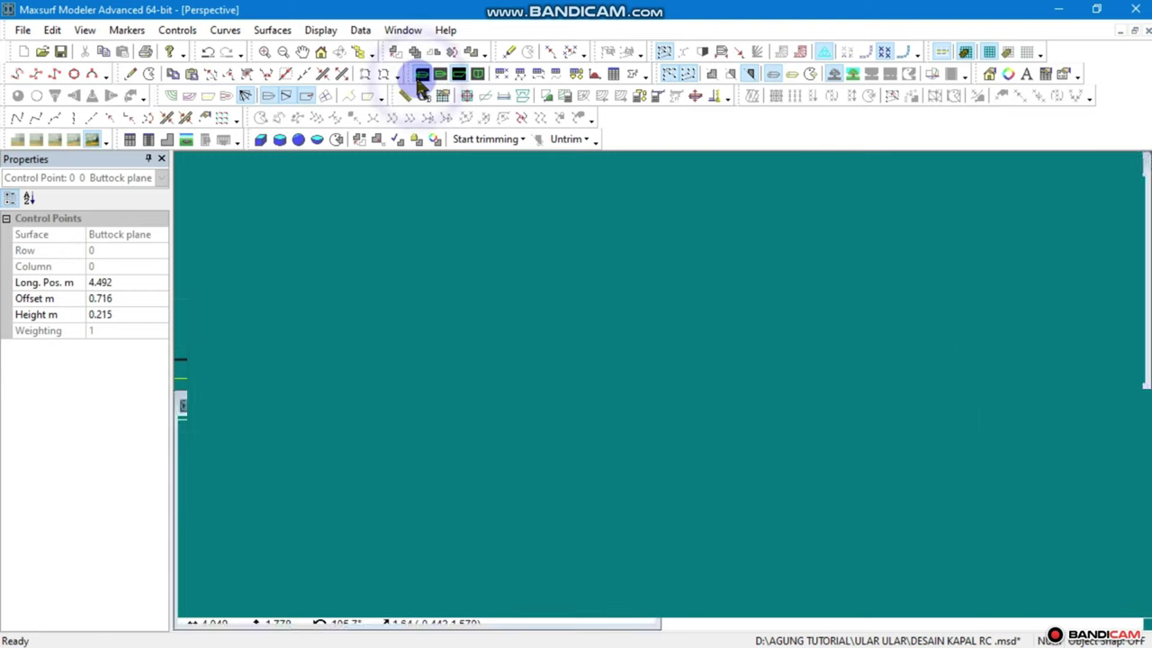
{"action": "scroll", "coordinate": [843, 461], "scroll_direction": "up", "scroll_amount": 1}
{"action": "scroll", "coordinate": [843, 461], "scroll_direction": "up", "scroll_amount": 2}
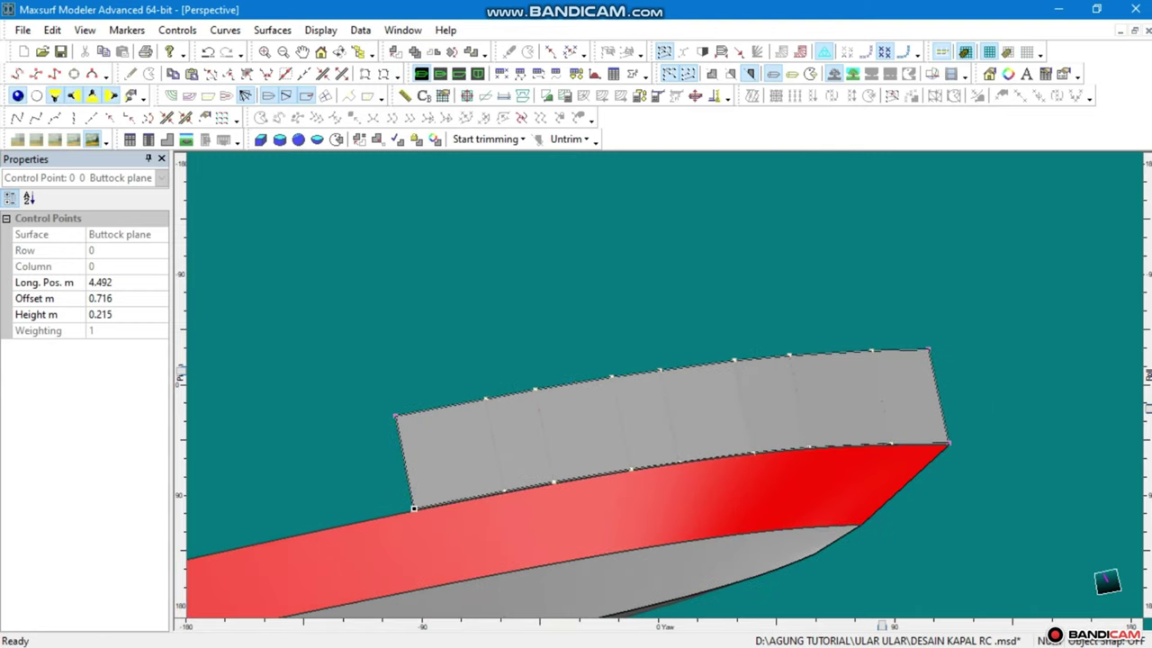
In Profile, move the cabin's top row of control points to 0.607 m height, then show Body Plan
{"action": "mouse_move", "coordinate": [1147, 410]}
{"action": "left_mouse_down"}
{"action": "mouse_move", "coordinate": [1109, 354]}
{"action": "mouse_move", "coordinate": [370, 217]}
{"action": "left_mouse_up"}
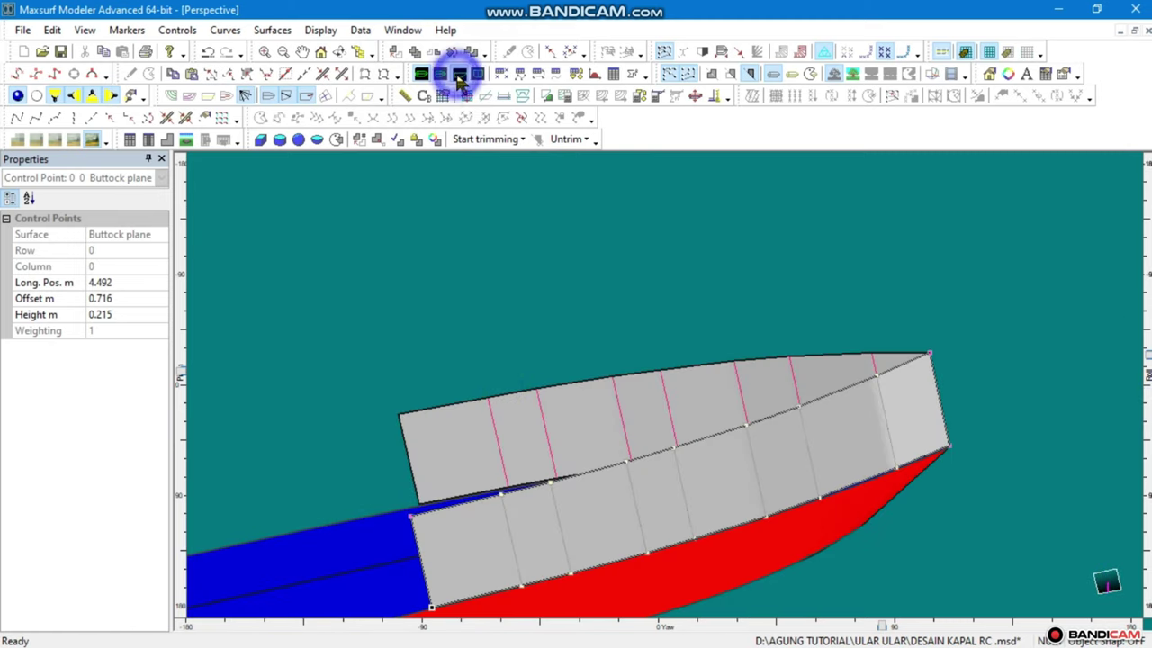
{"action": "left_click", "coordinate": [458, 74]}
{"action": "left_click_drag", "start_coordinate": [882, 262], "coordinate": [481, 315]}
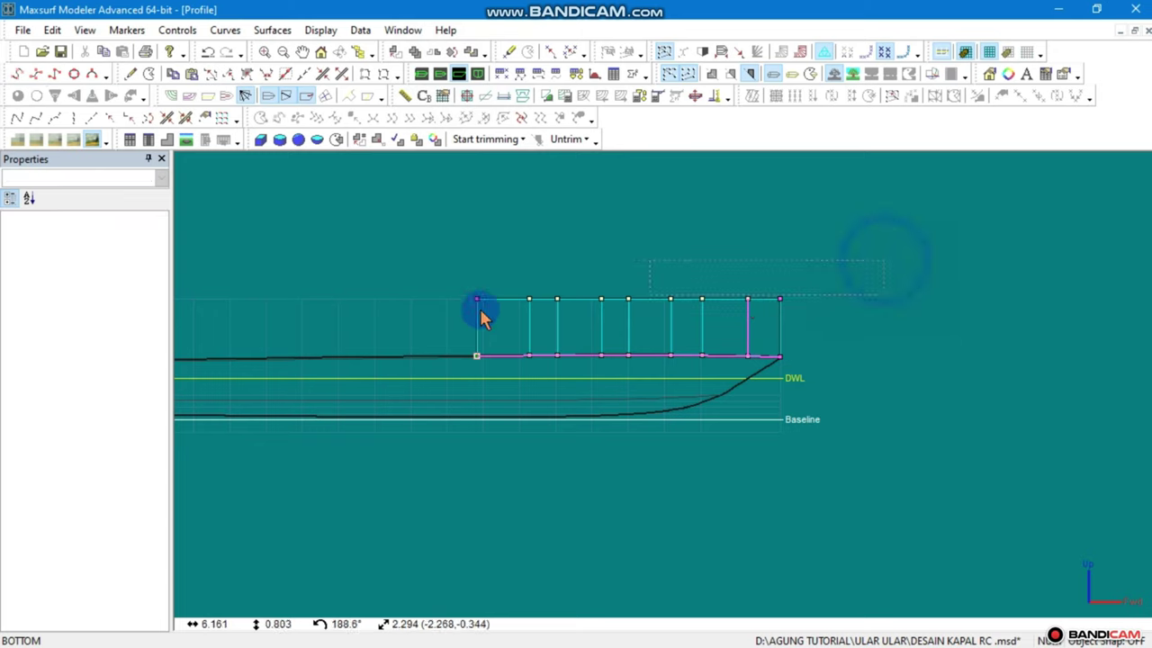
{"action": "left_click_drag", "start_coordinate": [394, 315], "coordinate": [393, 313]}
{"action": "mouse_move", "coordinate": [751, 306]}
{"action": "left_mouse_down"}
{"action": "mouse_move", "coordinate": [659, 326]}
{"action": "mouse_move", "coordinate": [751, 326]}
{"action": "mouse_move", "coordinate": [705, 337]}
{"action": "left_mouse_up"}
{"action": "scroll", "coordinate": [552, 321], "scroll_direction": "up", "scroll_amount": 3}
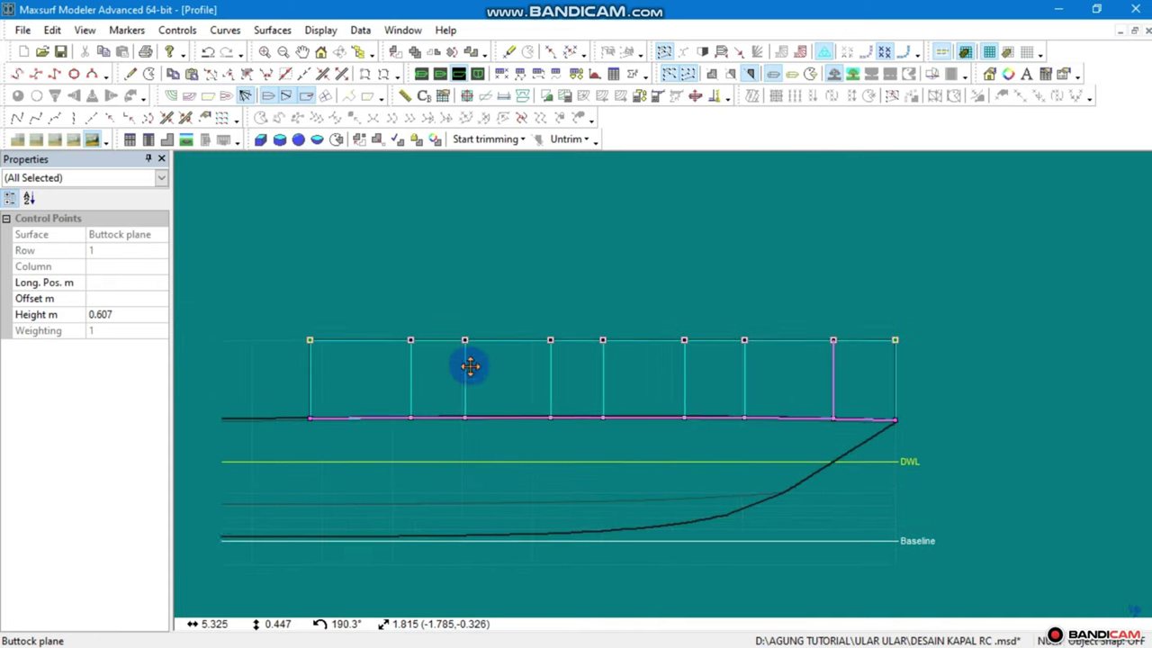
{"action": "scroll", "coordinate": [577, 365], "scroll_direction": "up", "scroll_amount": 1}
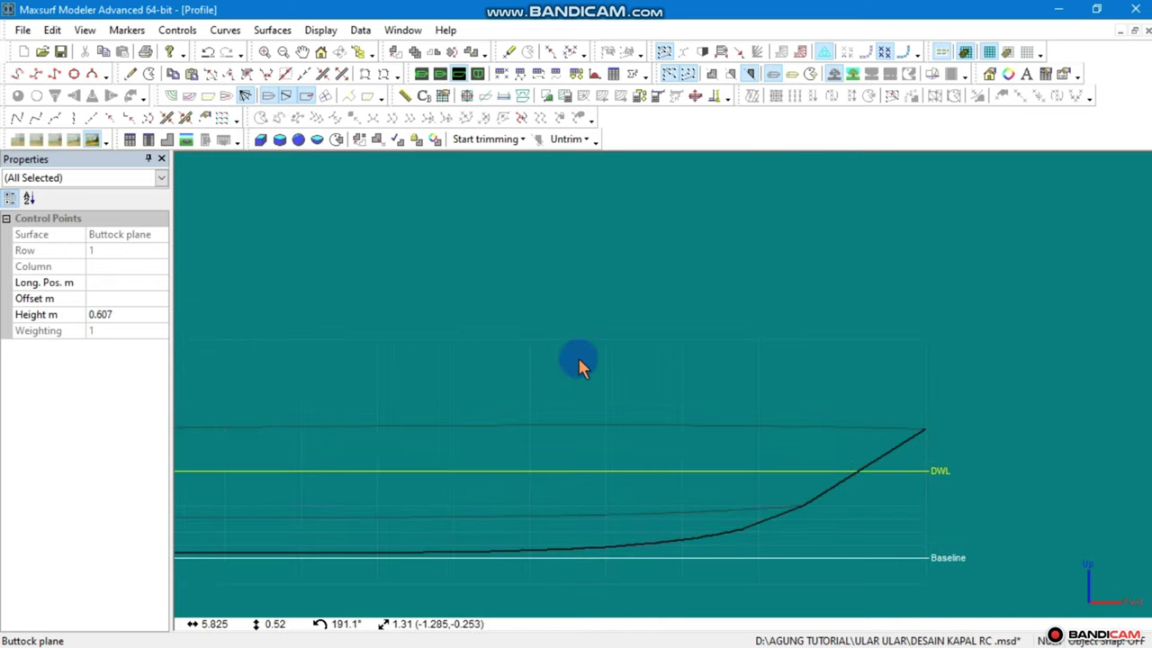
{"action": "scroll", "coordinate": [581, 364], "scroll_direction": "up", "scroll_amount": 1}
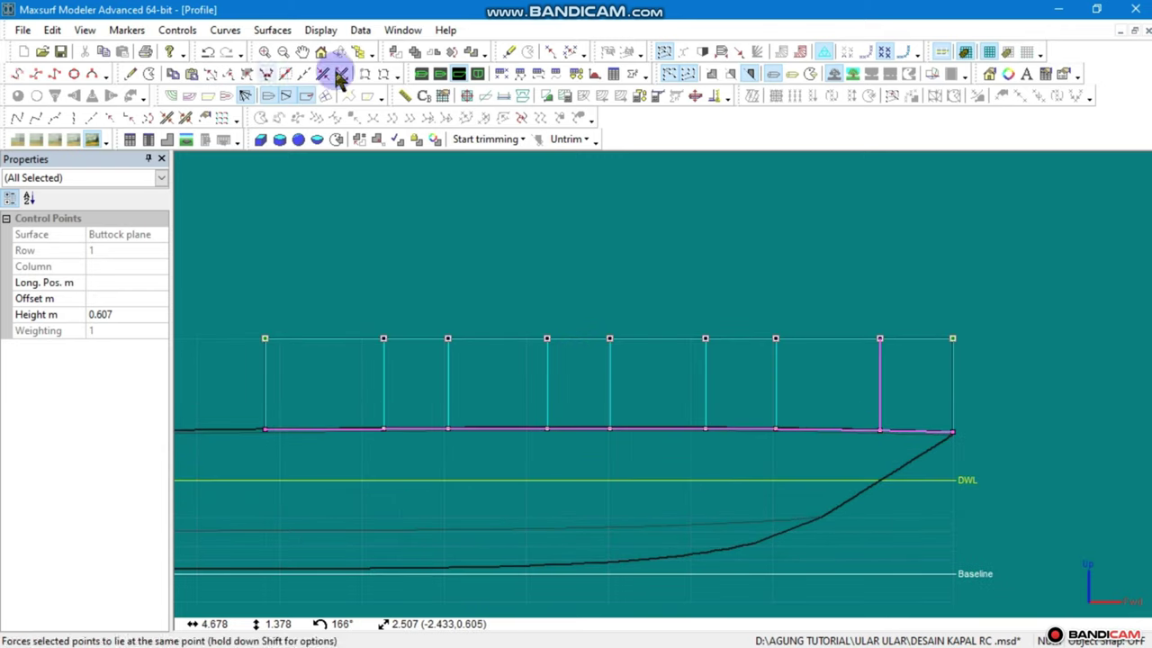
{"action": "left_click", "coordinate": [478, 74]}
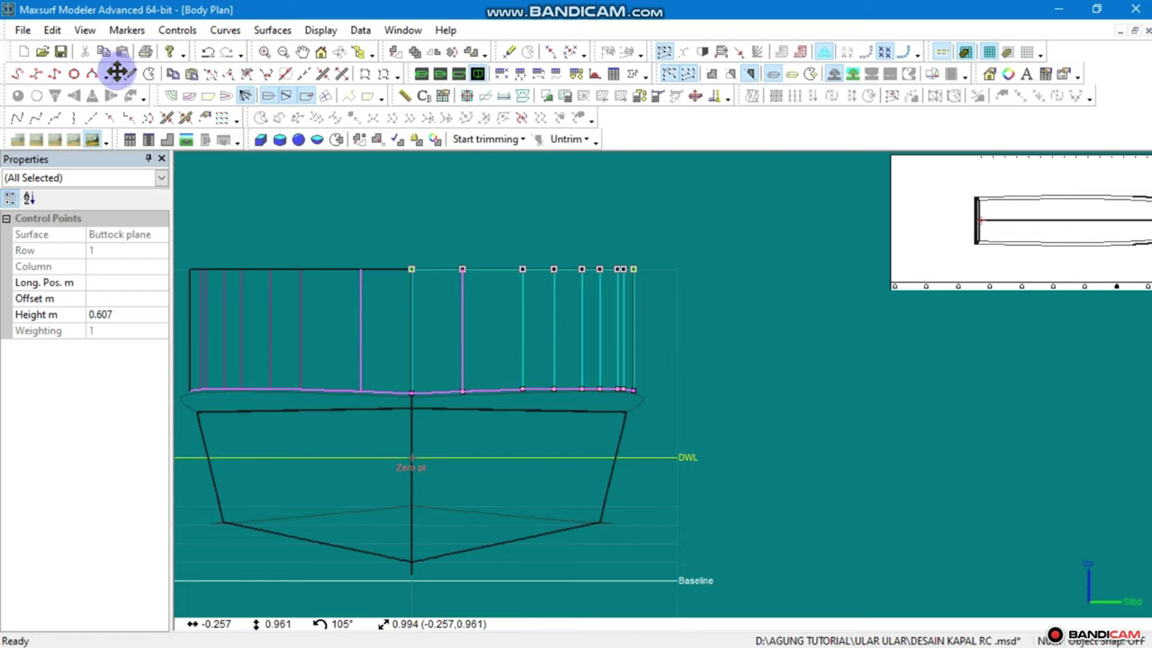
Look over the cabin surface in Perspective, then move to the Plan view
{"action": "left_click", "coordinate": [130, 73]}
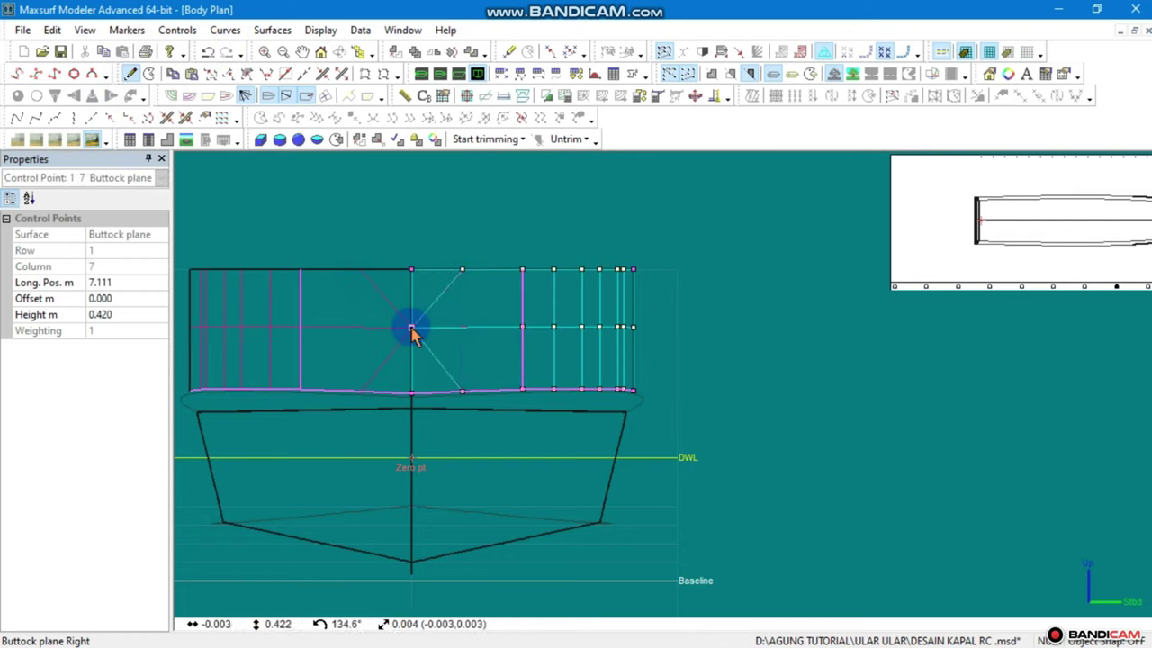
{"action": "left_click", "coordinate": [420, 74]}
{"action": "middle_click_drag", "start_coordinate": [594, 450], "coordinate": [570, 374]}
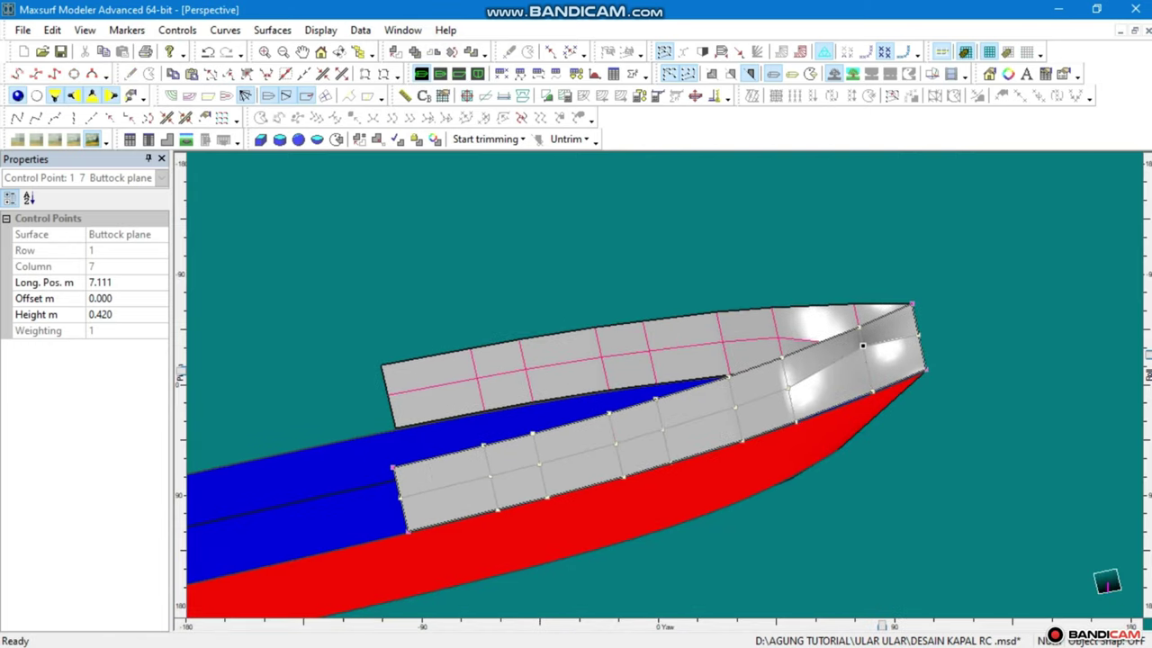
{"action": "left_click", "coordinate": [444, 74]}
{"action": "scroll", "coordinate": [887, 470], "scroll_direction": "up", "scroll_amount": 3}
Copy the bow edge point's 0.165 offset onto centreline control point 1,7, then view in Perspective
{"action": "left_click", "coordinate": [887, 478]}
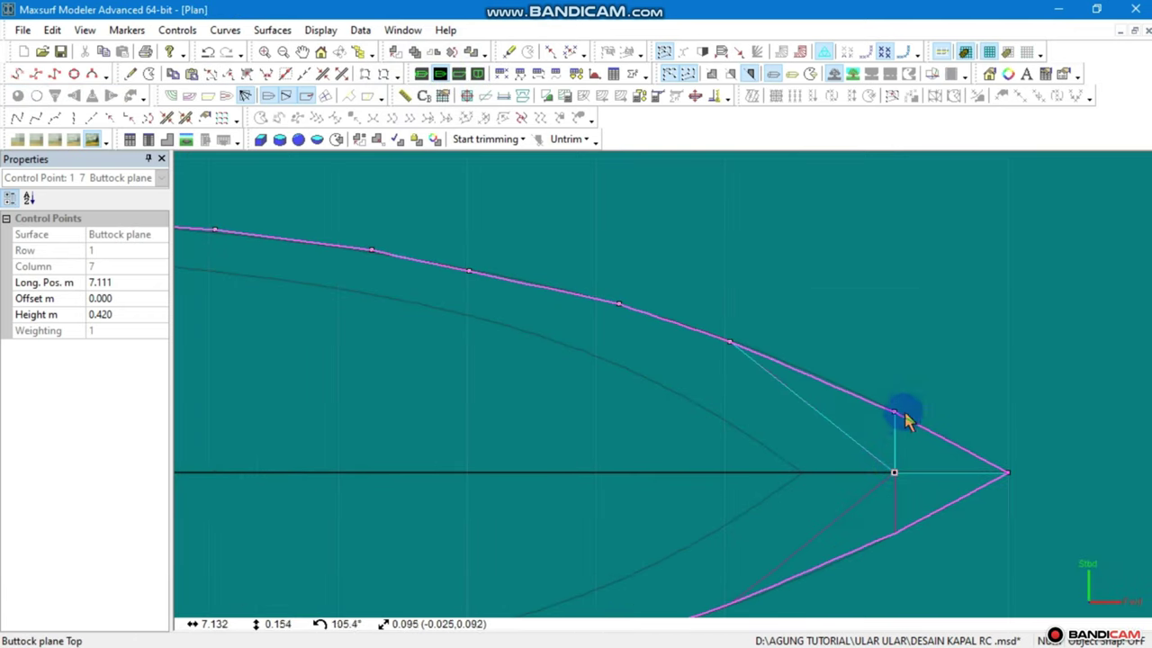
{"action": "left_click_drag", "start_coordinate": [904, 412], "coordinate": [869, 439]}
{"action": "left_click", "coordinate": [84, 300]}
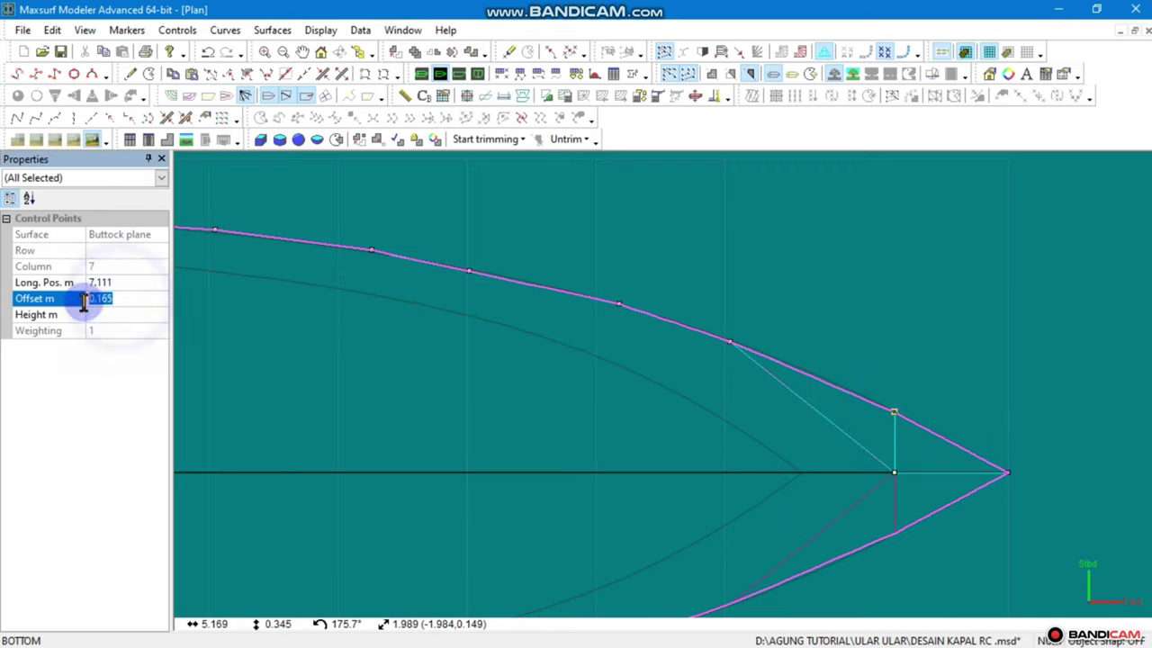
{"action": "left_click_drag", "start_coordinate": [858, 478], "coordinate": [935, 460]}
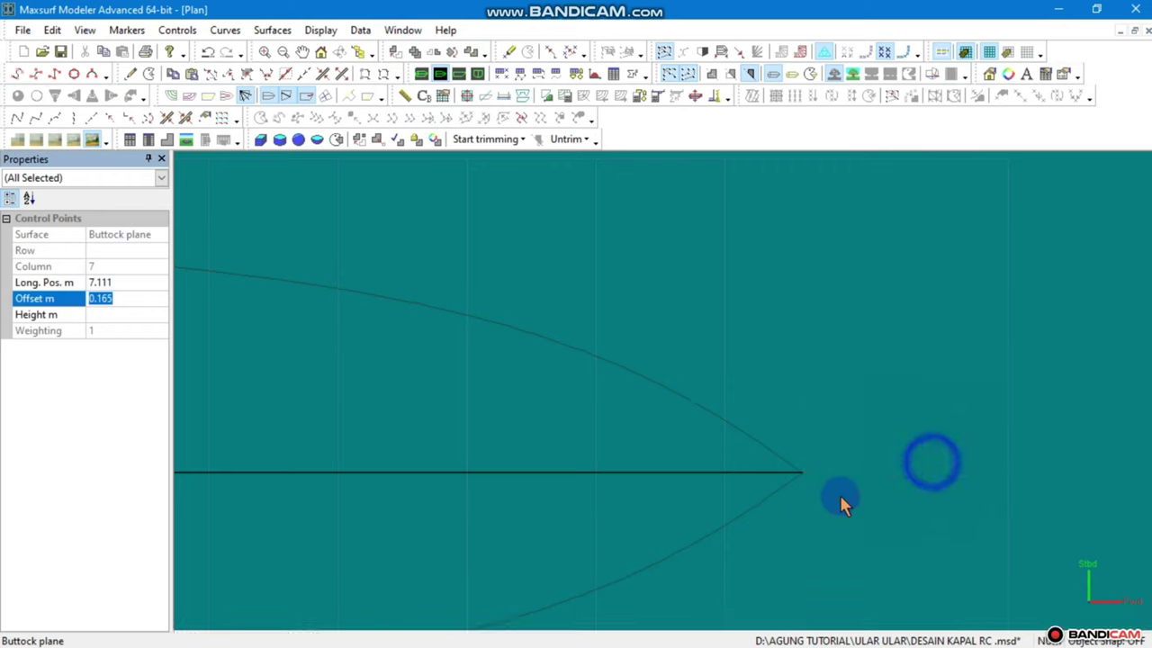
{"action": "left_click", "coordinate": [136, 297]}
{"action": "type", "text": "0.165"}
{"action": "left_click", "coordinate": [398, 366]}
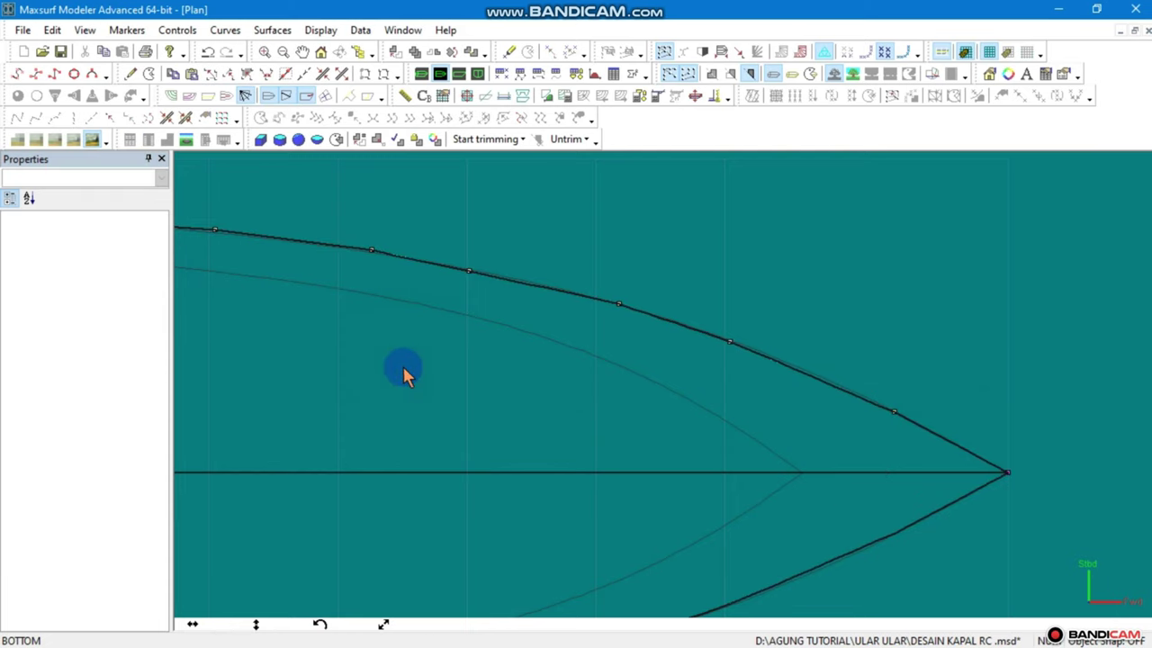
{"action": "left_click", "coordinate": [418, 75]}
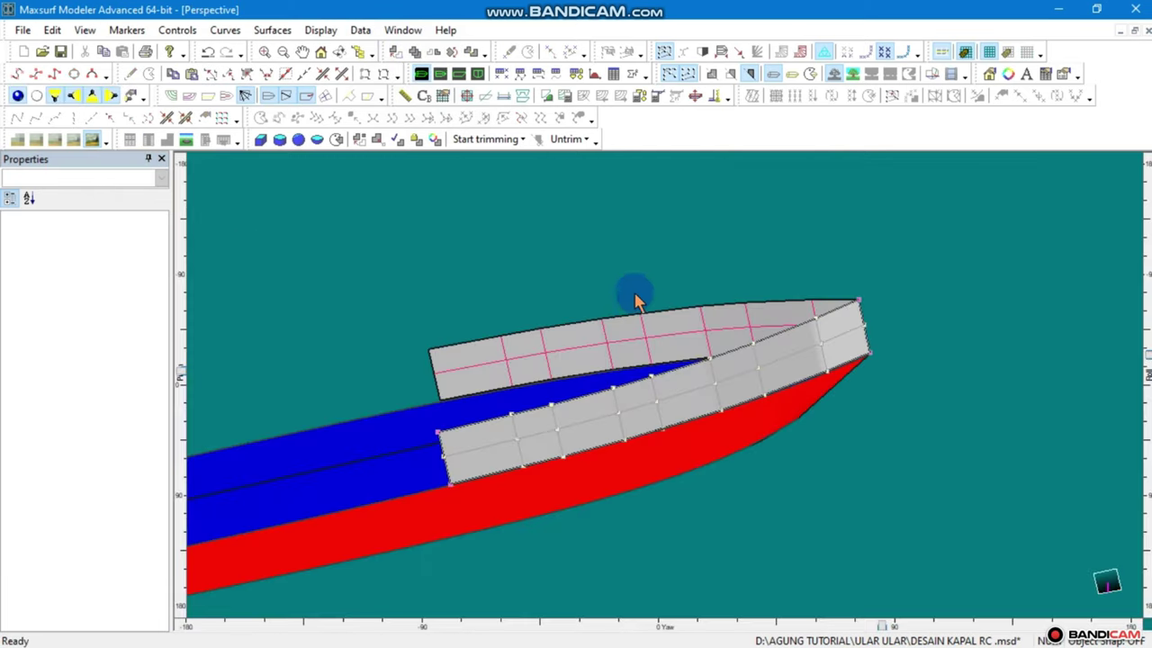
{"action": "left_click_drag", "start_coordinate": [734, 391], "coordinate": [688, 383]}
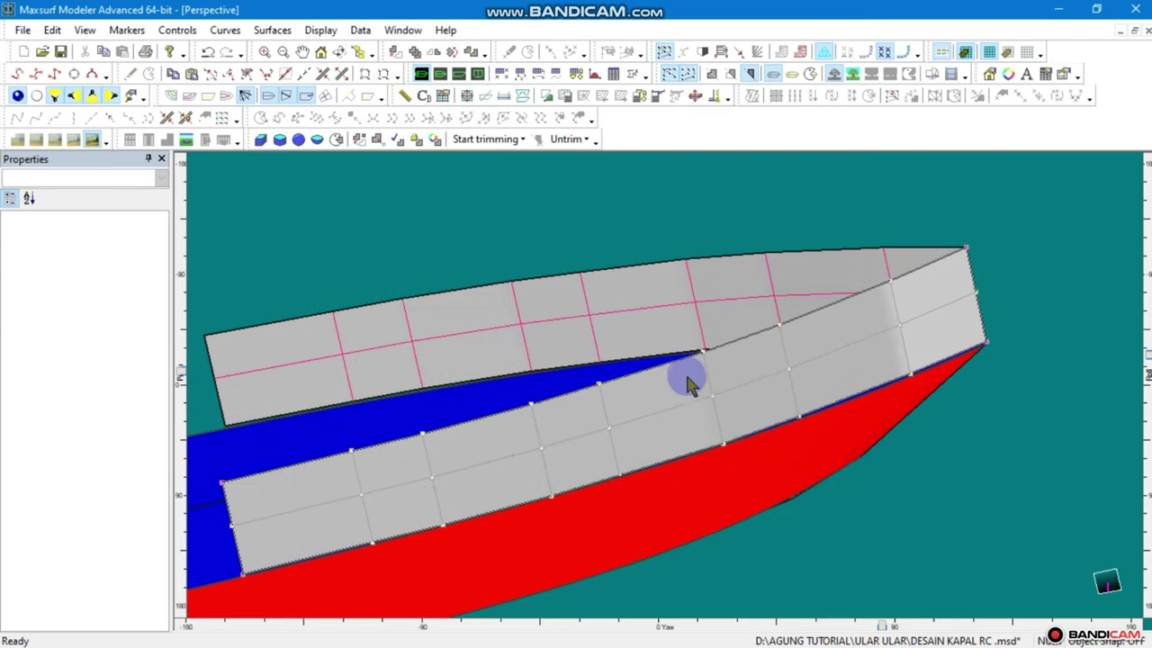
{"action": "left_click", "coordinate": [459, 73]}
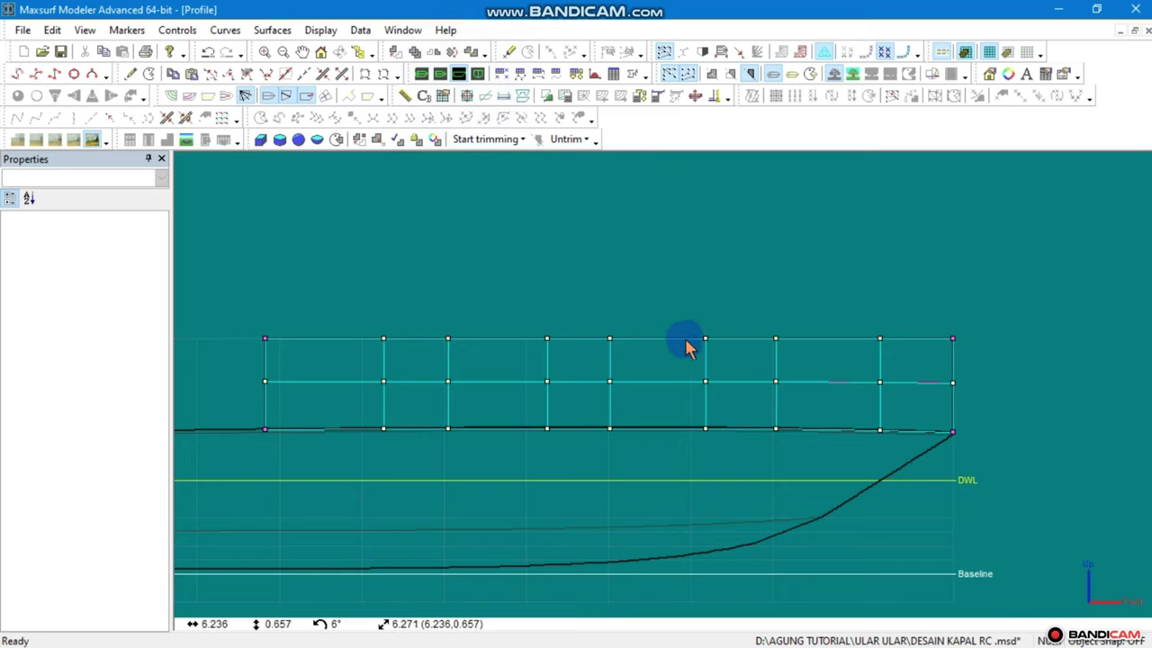
{"action": "left_click_drag", "start_coordinate": [1031, 293], "coordinate": [836, 350]}
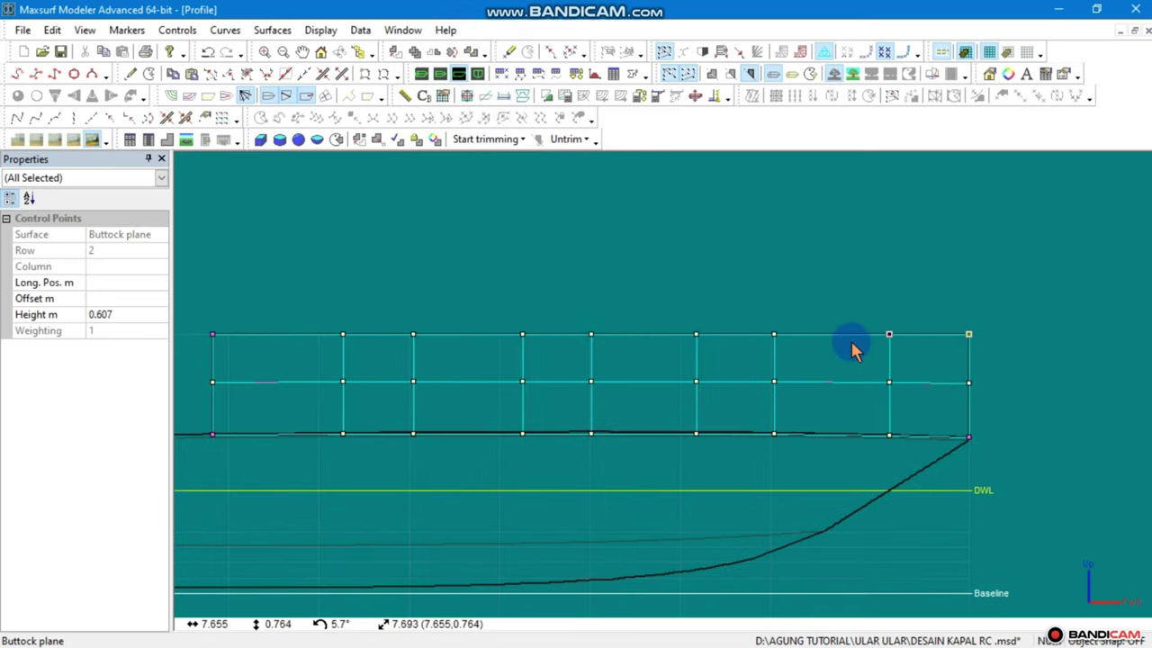
{"action": "left_click_drag", "start_coordinate": [1037, 284], "coordinate": [30, 336]}
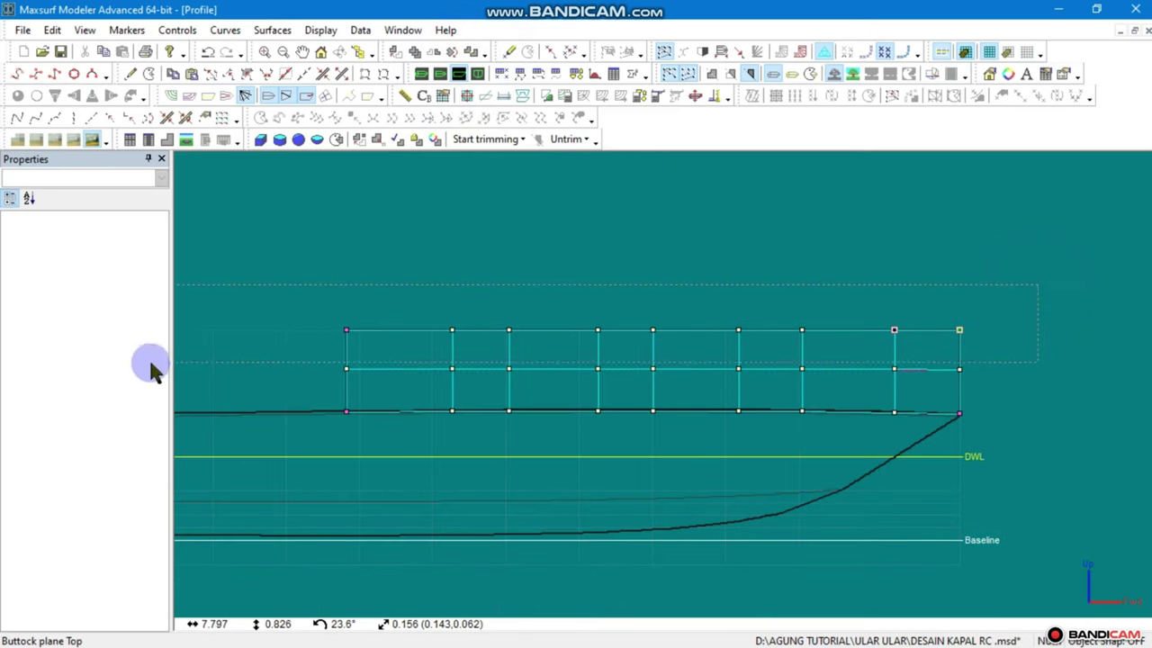
{"action": "left_click_drag", "start_coordinate": [232, 346], "coordinate": [234, 349]}
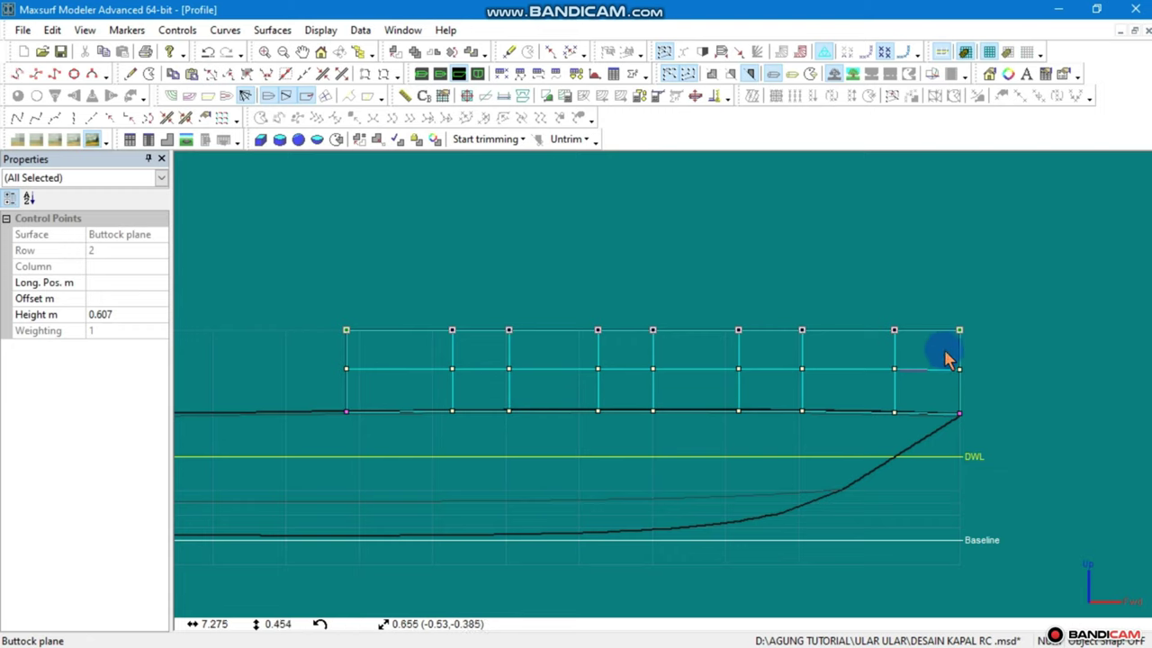
{"action": "mouse_move", "coordinate": [961, 335]}
{"action": "left_mouse_down"}
{"action": "mouse_move", "coordinate": [923, 338]}
{"action": "mouse_move", "coordinate": [895, 366]}
{"action": "left_mouse_up"}
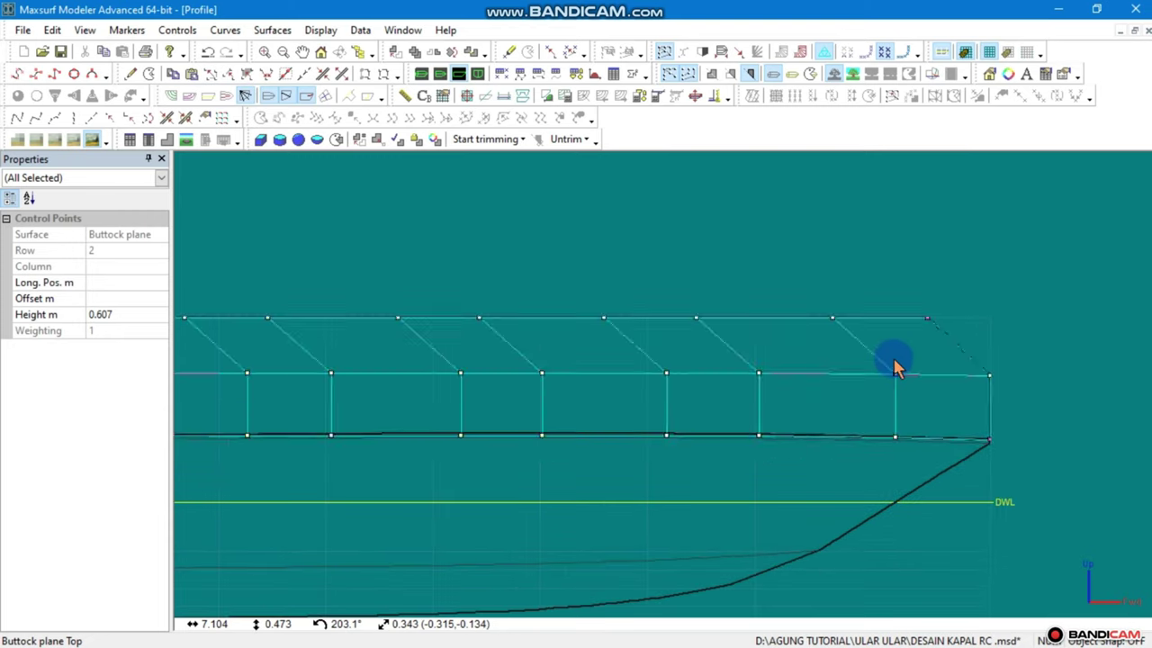
{"action": "left_click_drag", "start_coordinate": [987, 327], "coordinate": [259, 376]}
{"action": "left_click_drag", "start_coordinate": [1020, 286], "coordinate": [288, 315]}
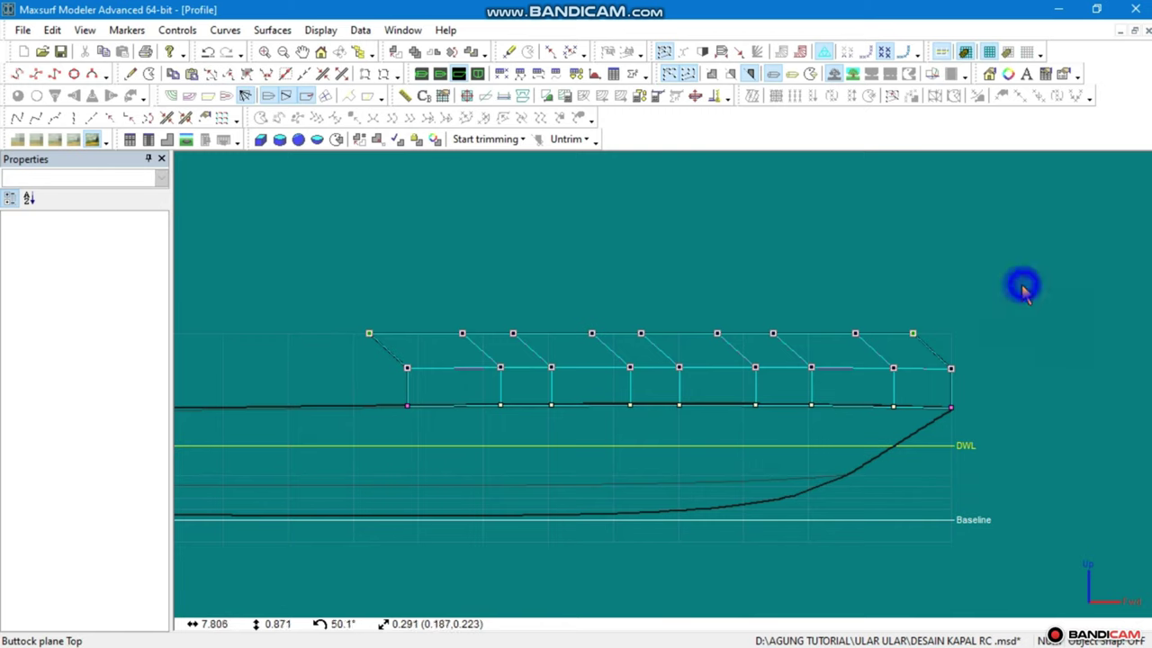
{"action": "left_click_drag", "start_coordinate": [224, 346], "coordinate": [230, 346]}
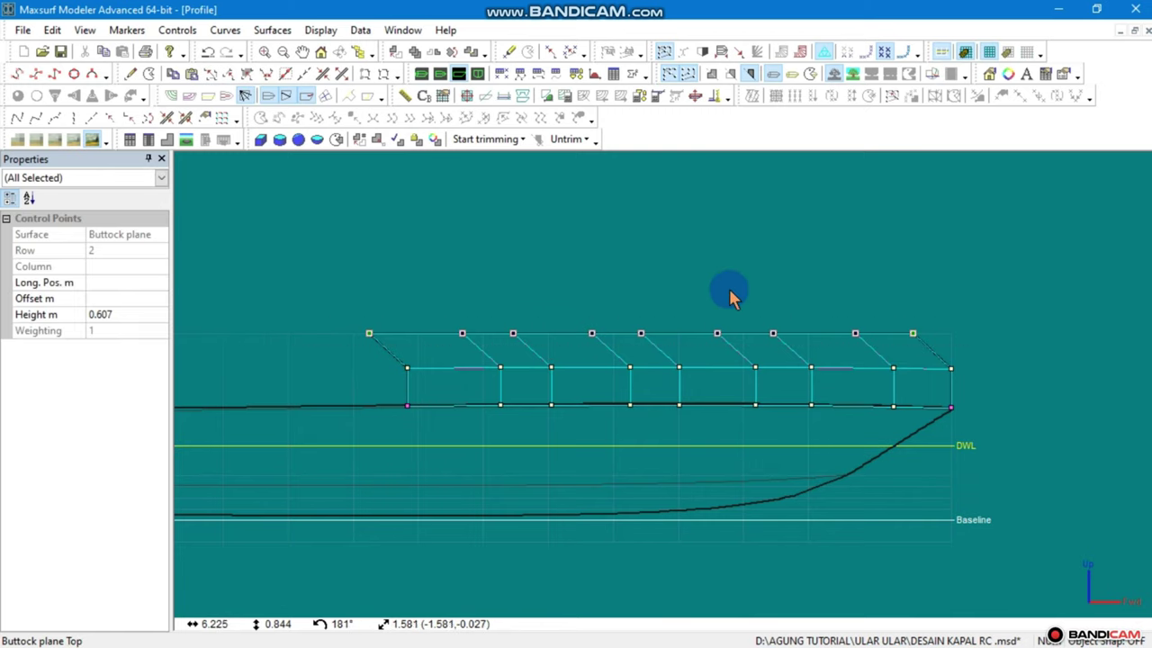
{"action": "left_click", "coordinate": [730, 290]}
{"action": "scroll", "coordinate": [752, 286], "scroll_direction": "down", "scroll_amount": 1}
{"action": "scroll", "coordinate": [754, 286], "scroll_direction": "down", "scroll_amount": 1}
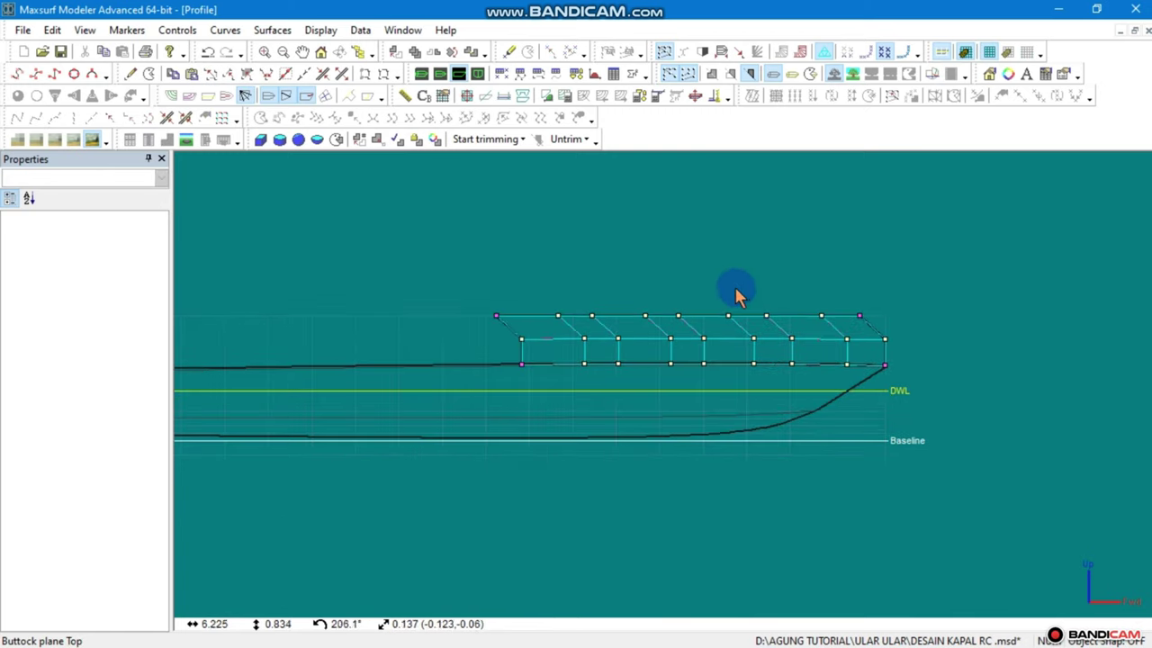
{"action": "scroll", "coordinate": [765, 337], "scroll_direction": "up", "scroll_amount": 1}
{"action": "scroll", "coordinate": [801, 360], "scroll_direction": "up", "scroll_amount": 2}
{"action": "scroll", "coordinate": [810, 351], "scroll_direction": "up", "scroll_amount": 1}
{"action": "scroll", "coordinate": [851, 330], "scroll_direction": "down", "scroll_amount": 1}
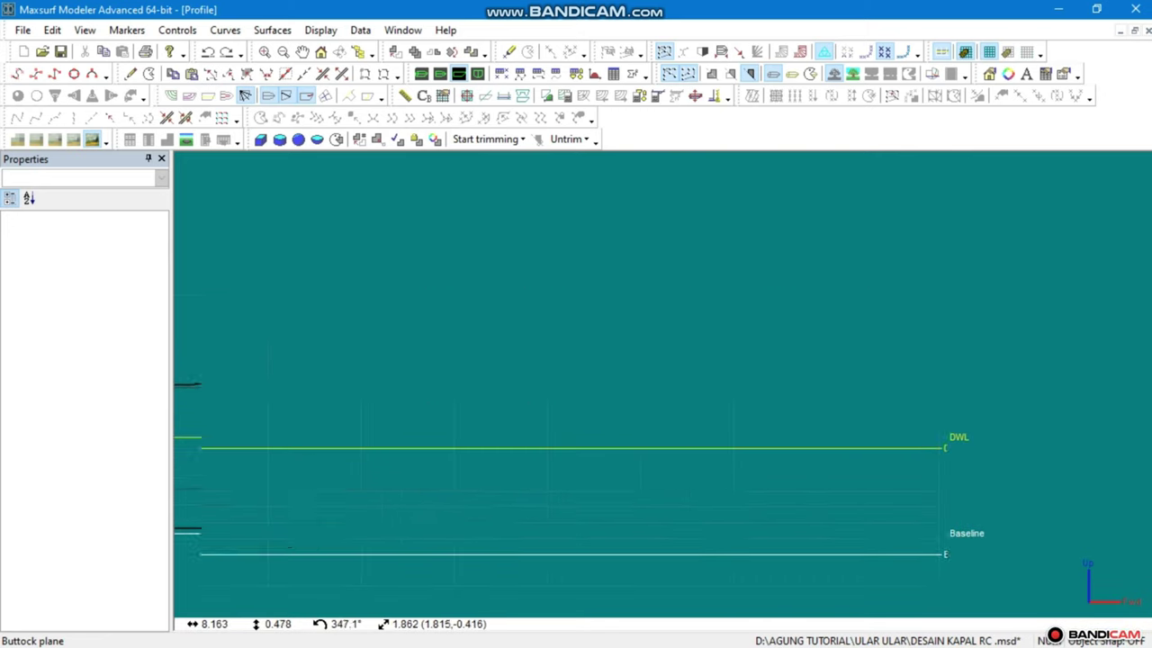
{"action": "scroll", "coordinate": [1010, 355], "scroll_direction": "down", "scroll_amount": 1}
{"action": "left_click", "coordinate": [415, 88]}
{"action": "left_click_drag", "start_coordinate": [787, 363], "coordinate": [802, 330]}
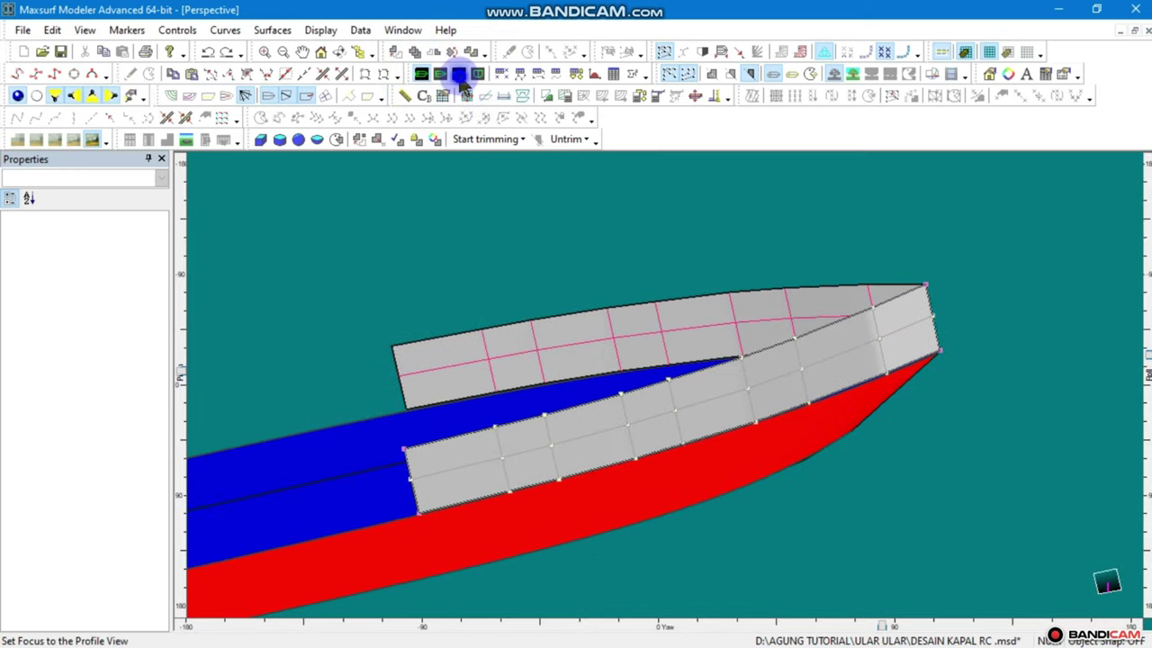
Add a control point to the buttock-plane net in the Profile view
{"action": "left_click", "coordinate": [460, 77]}
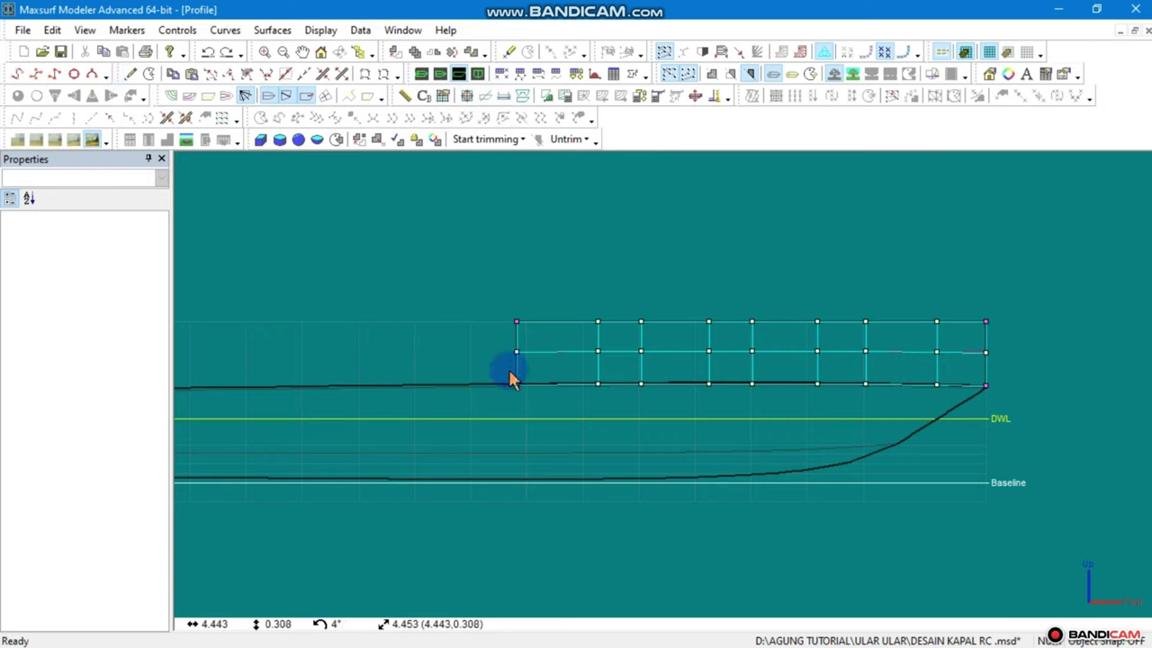
{"action": "left_click", "coordinate": [130, 73]}
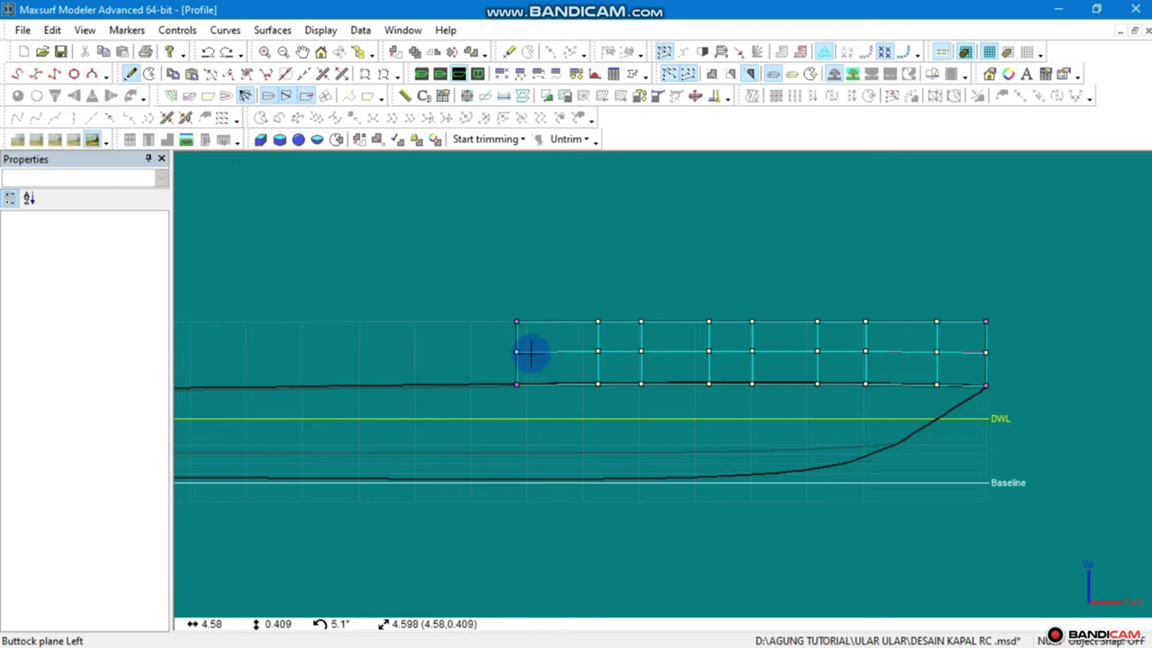
{"action": "left_click", "coordinate": [516, 368]}
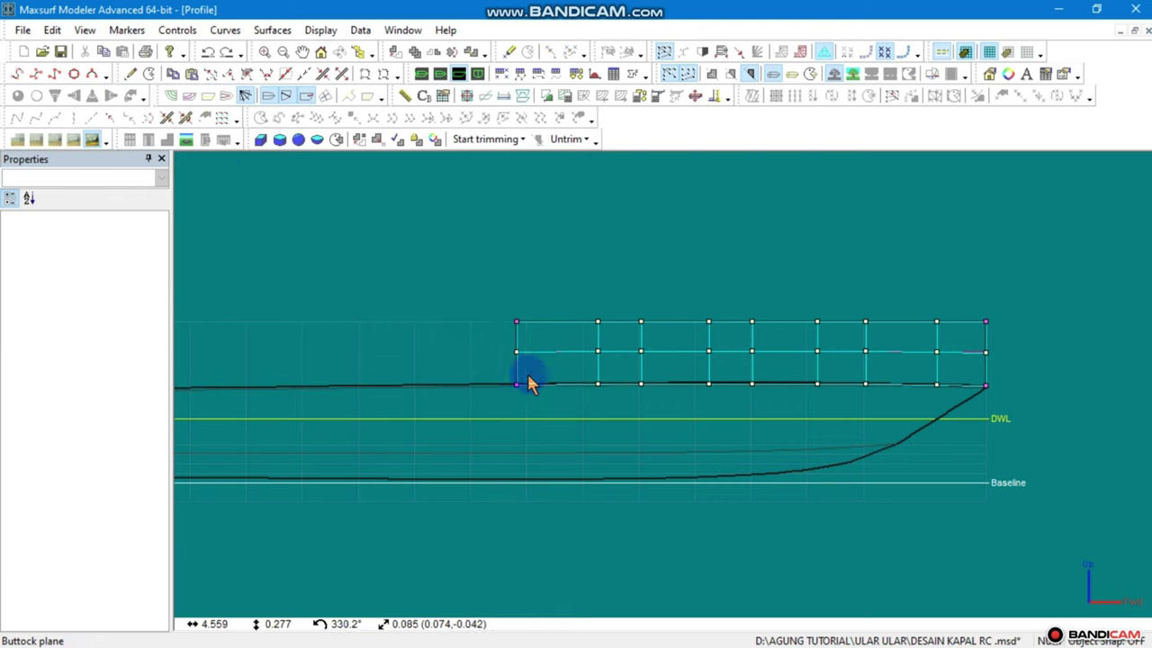
In Body Plan, add a row of control points, delete it, and add one at the net's top
{"action": "left_click", "coordinate": [477, 74]}
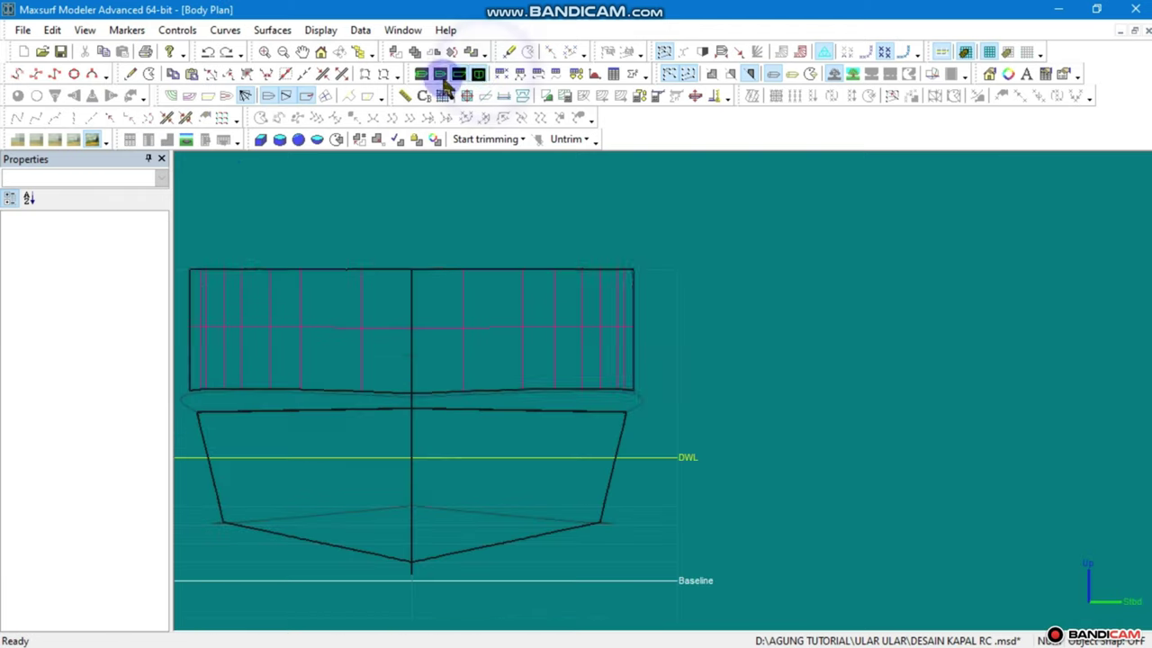
{"action": "left_click", "coordinate": [130, 76]}
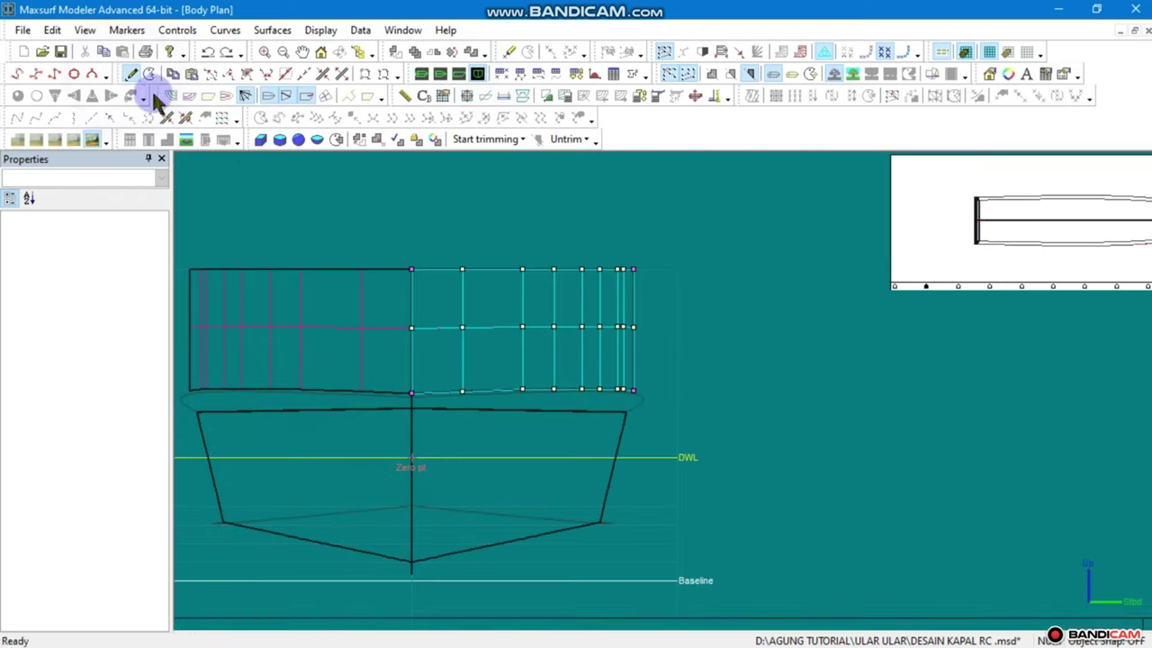
{"action": "left_click", "coordinate": [412, 360]}
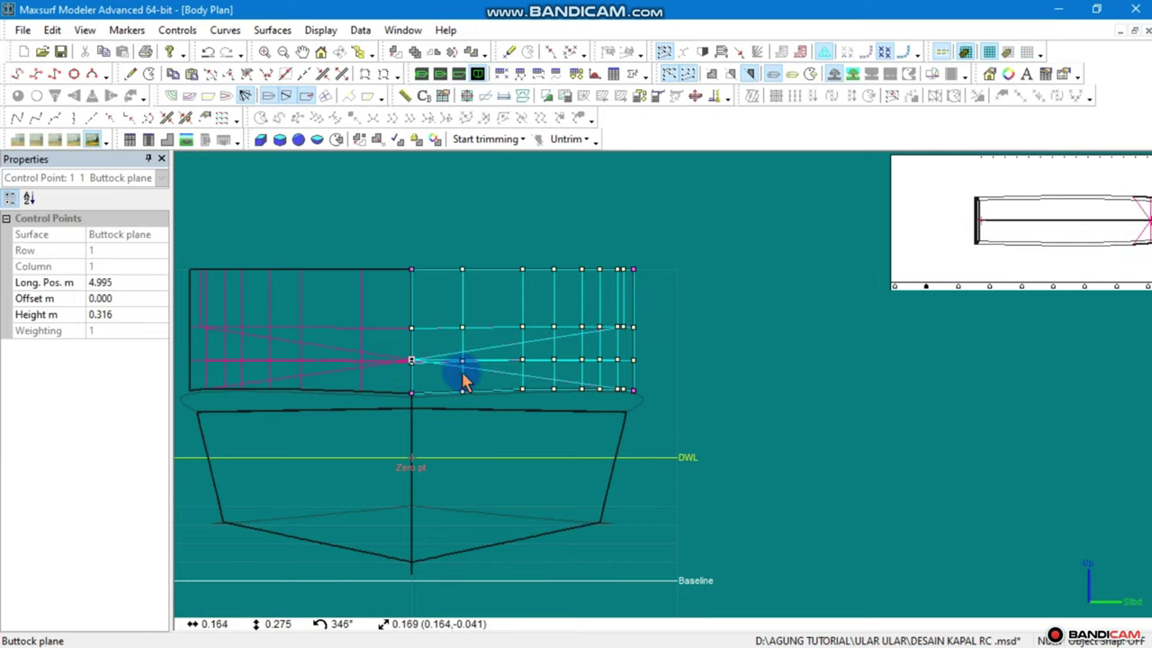
{"action": "key", "text": "Delete"}
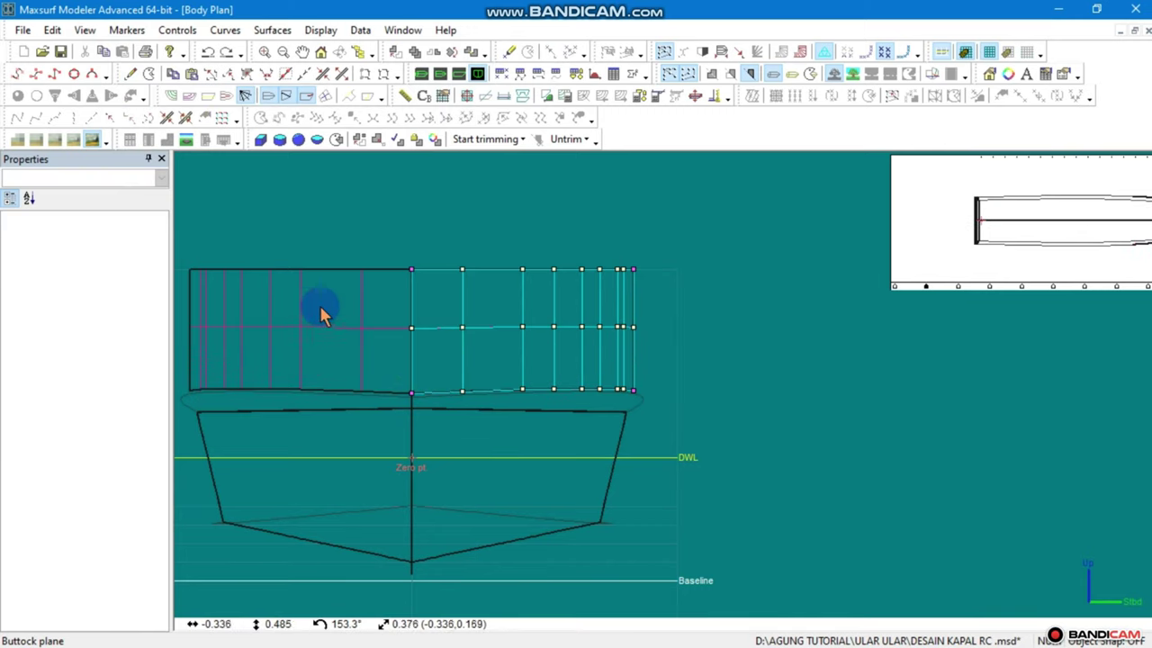
{"action": "left_click", "coordinate": [130, 73]}
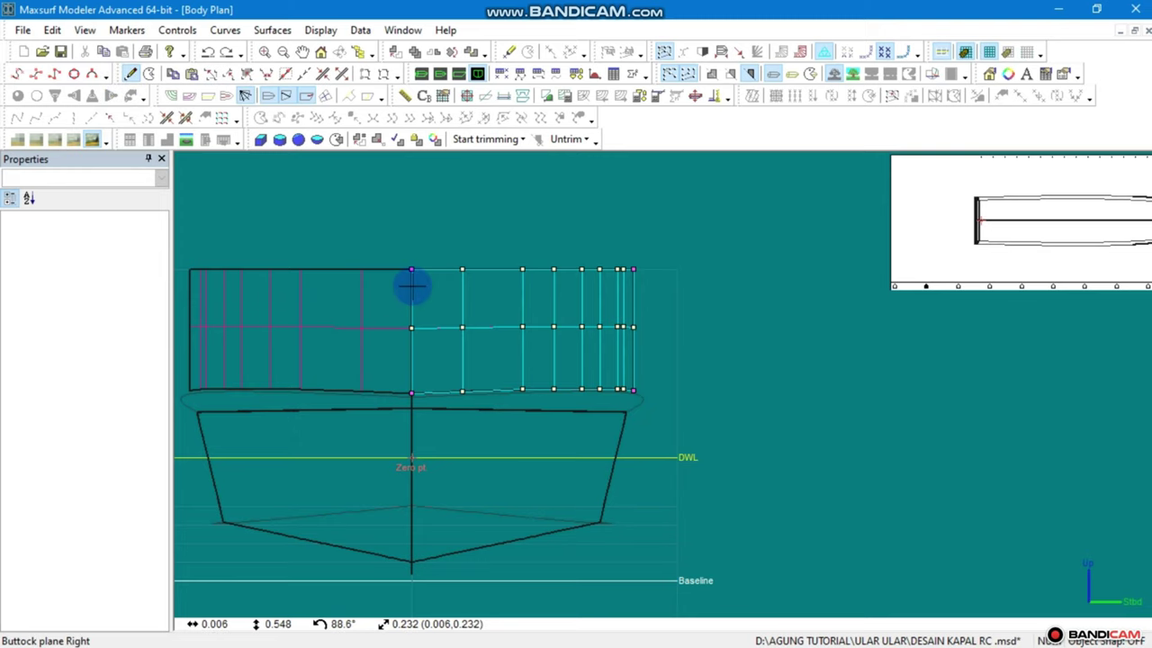
{"action": "left_click", "coordinate": [411, 299]}
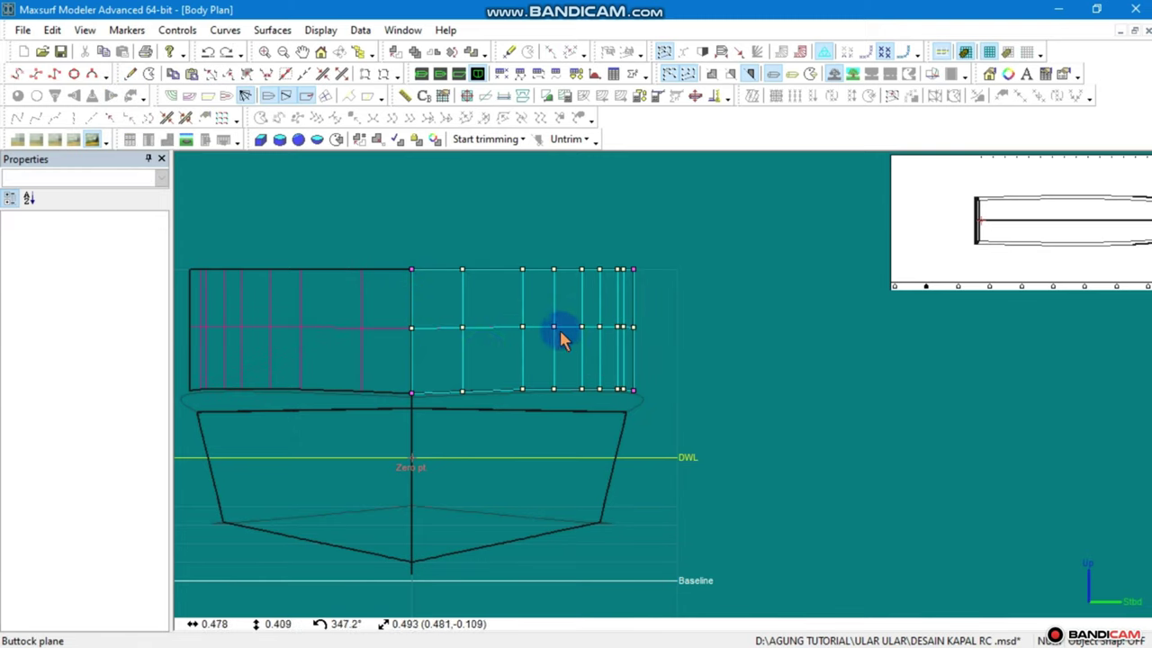
{"action": "left_click", "coordinate": [666, 52]}
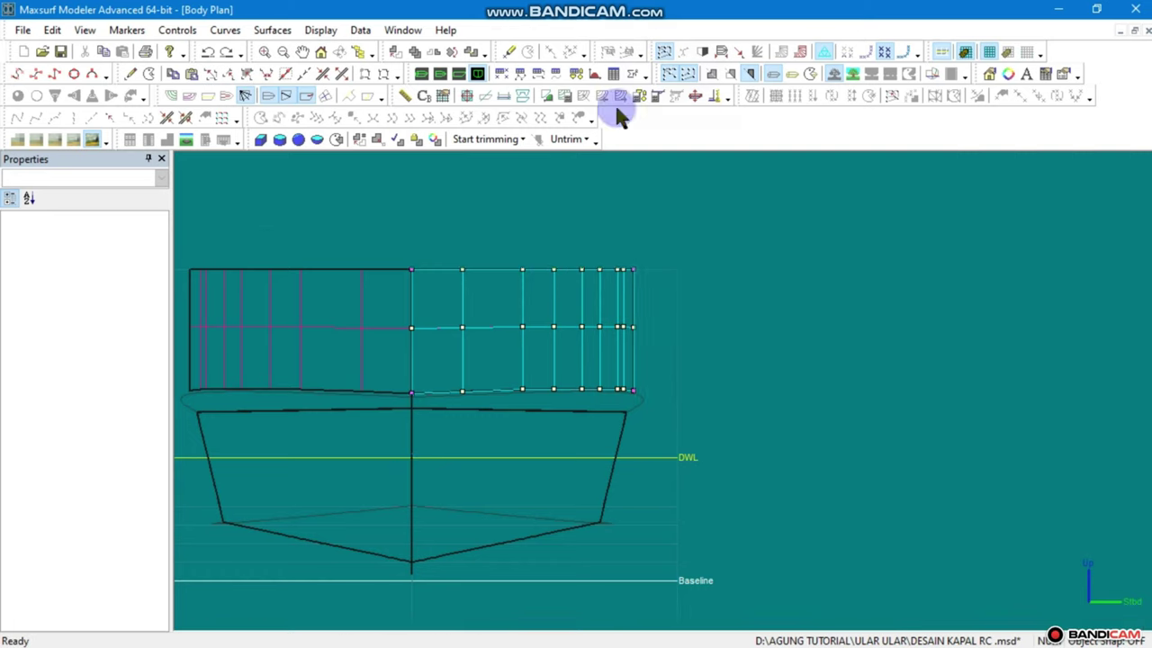
Toggle the control-point nets and pick a point on the buttock plane
{"action": "left_click", "coordinate": [663, 51]}
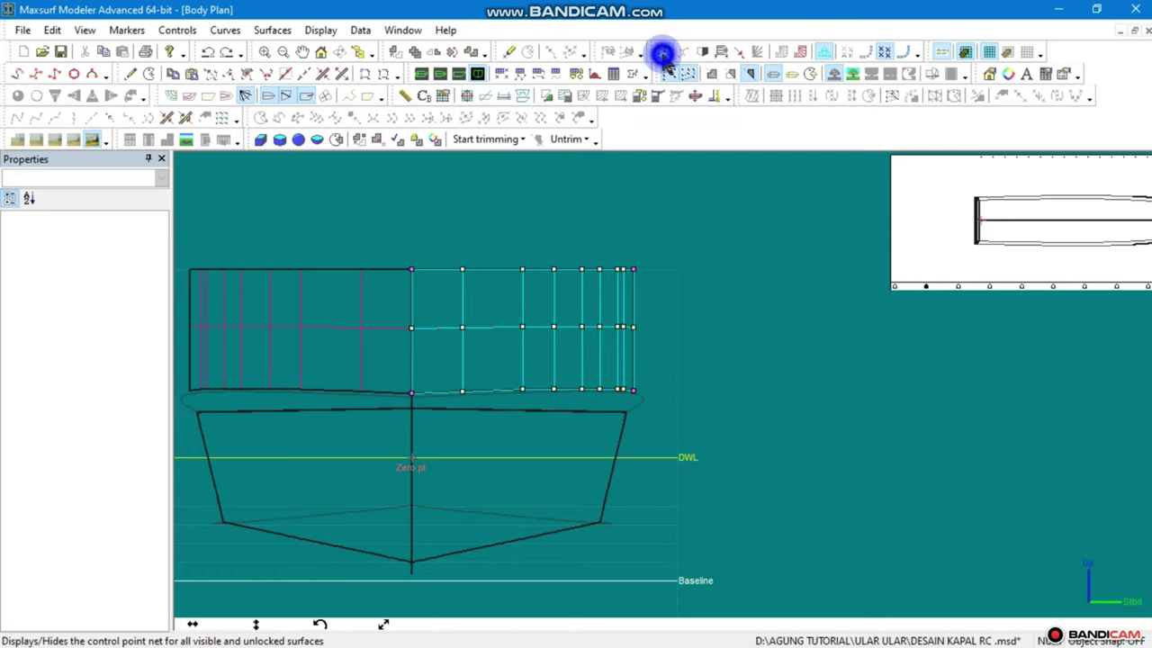
{"action": "left_click", "coordinate": [131, 73]}
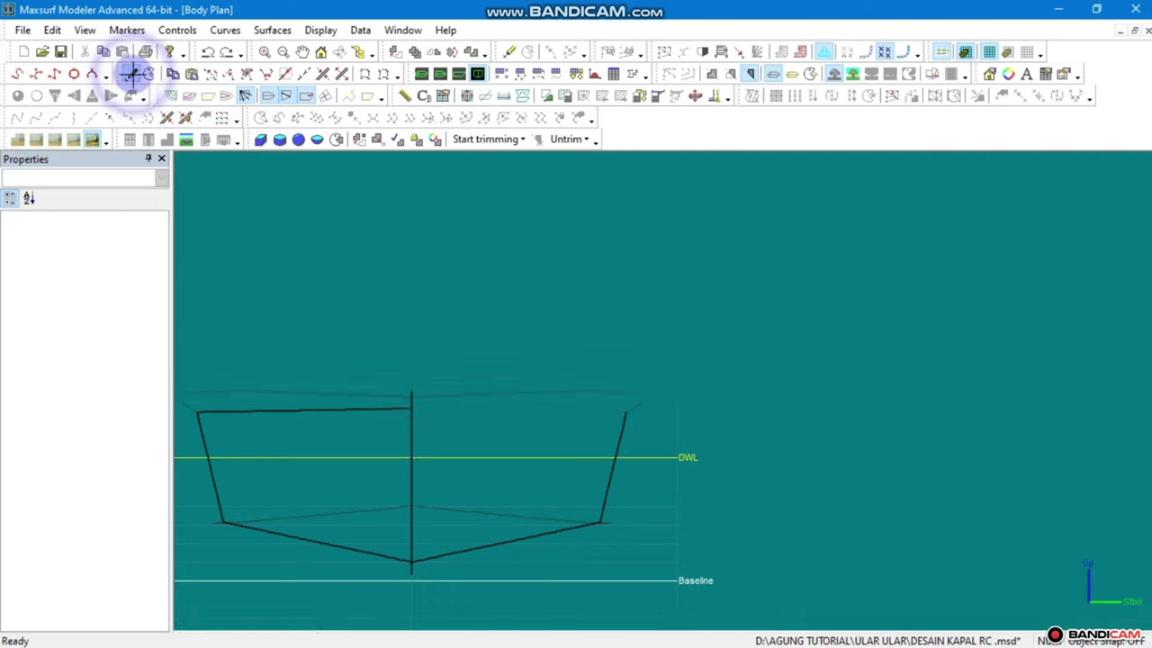
{"action": "left_click", "coordinate": [411, 296]}
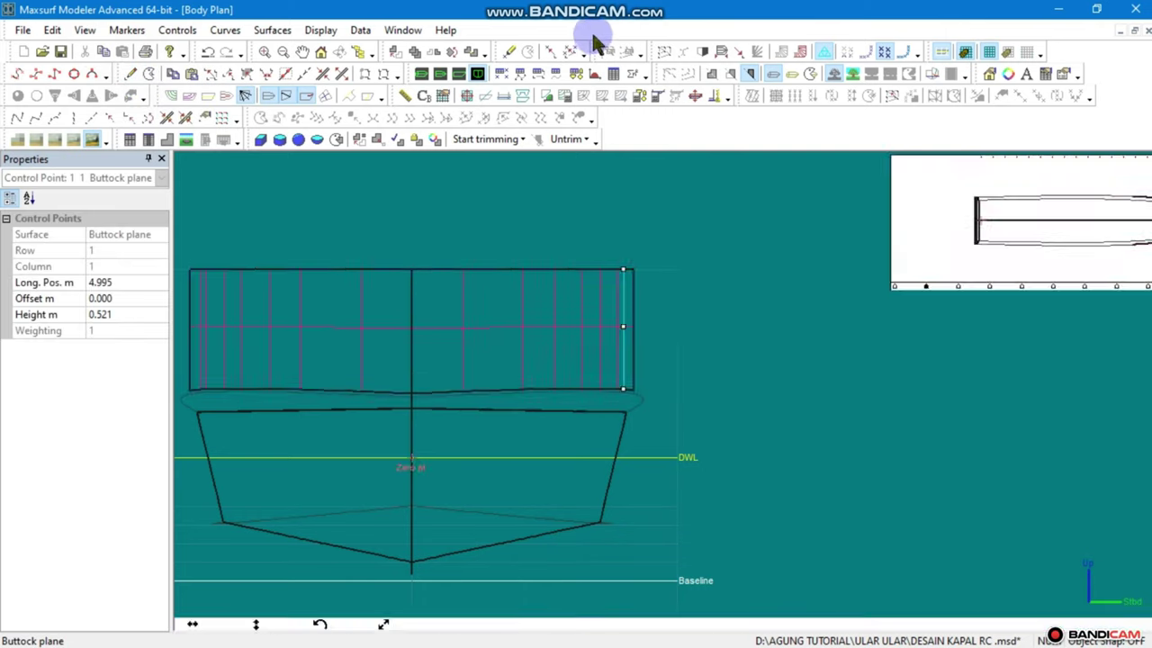
{"action": "left_click", "coordinate": [660, 52]}
{"action": "left_click", "coordinate": [666, 55]}
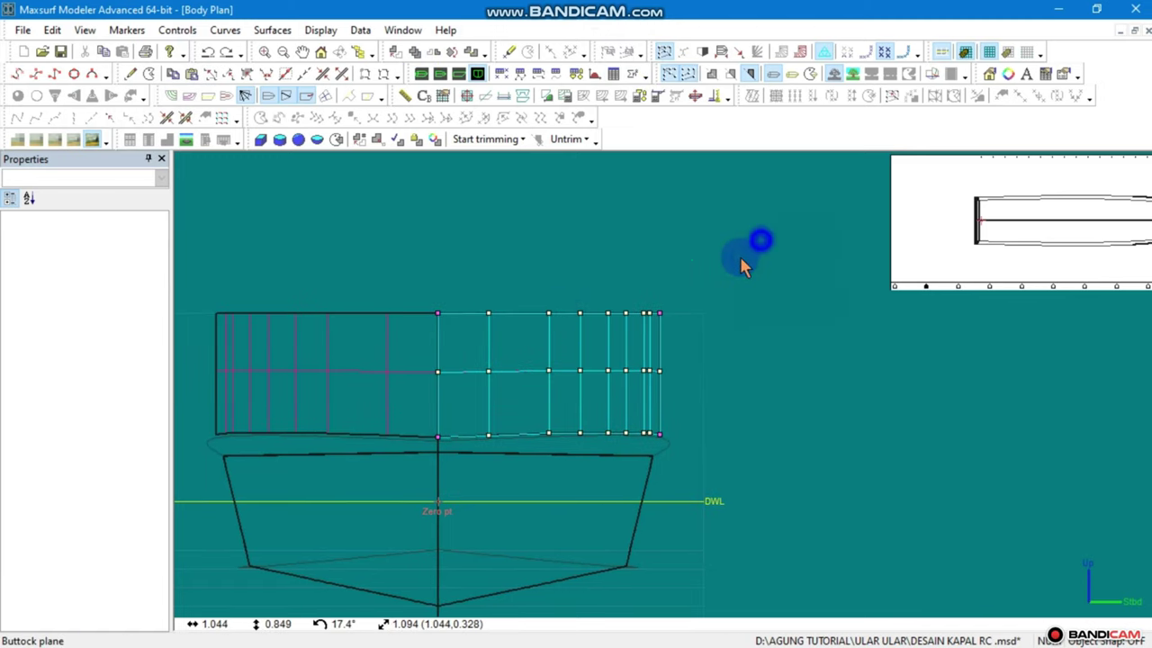
Set the buttock plane's top row to offset 0, then inspect the peaked roof in Perspective
{"action": "left_click_drag", "start_coordinate": [756, 241], "coordinate": [365, 339]}
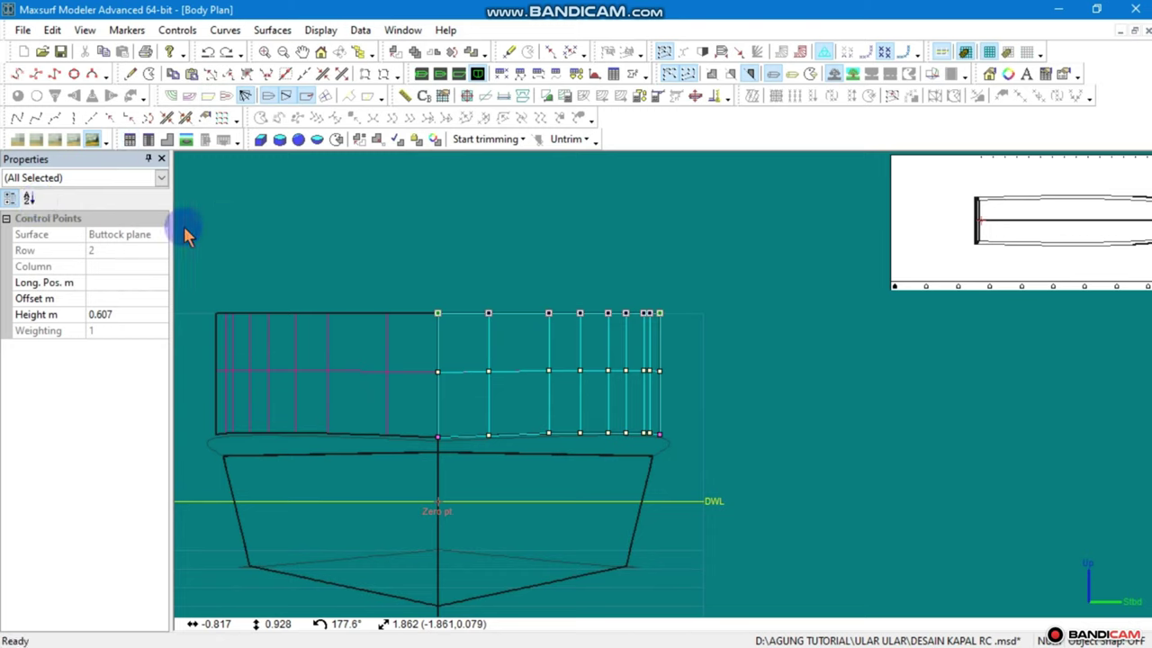
{"action": "left_click", "coordinate": [107, 298]}
{"action": "type", "text": "0"}
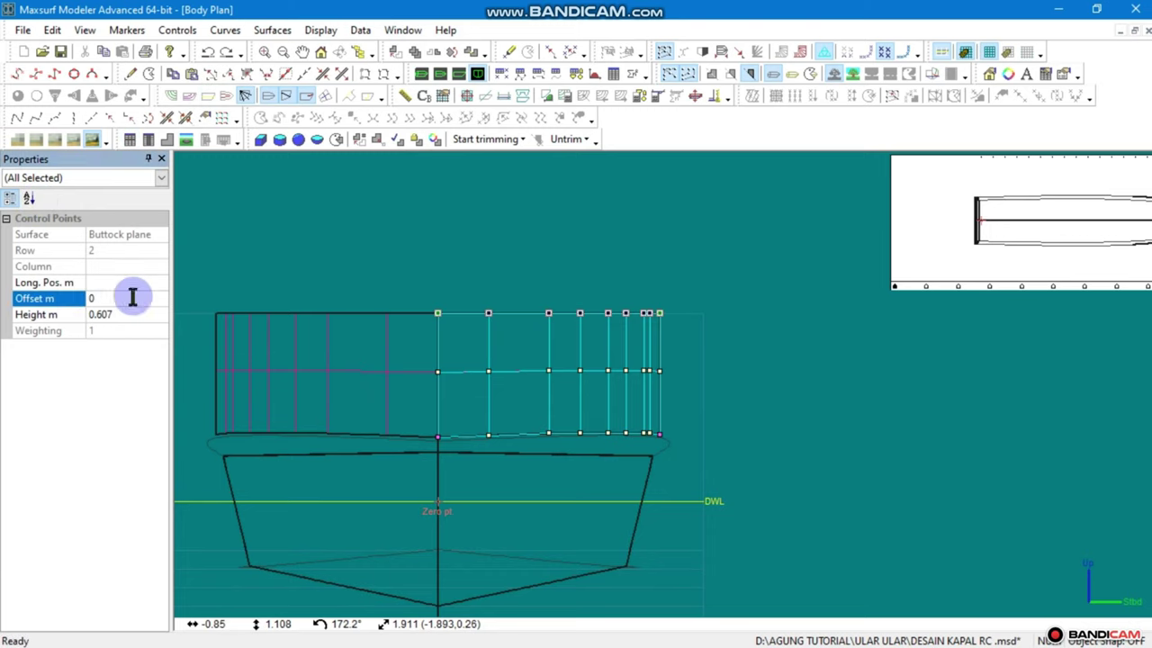
{"action": "left_click", "coordinate": [445, 281]}
{"action": "middle_click_drag", "start_coordinate": [488, 318], "coordinate": [522, 381]}
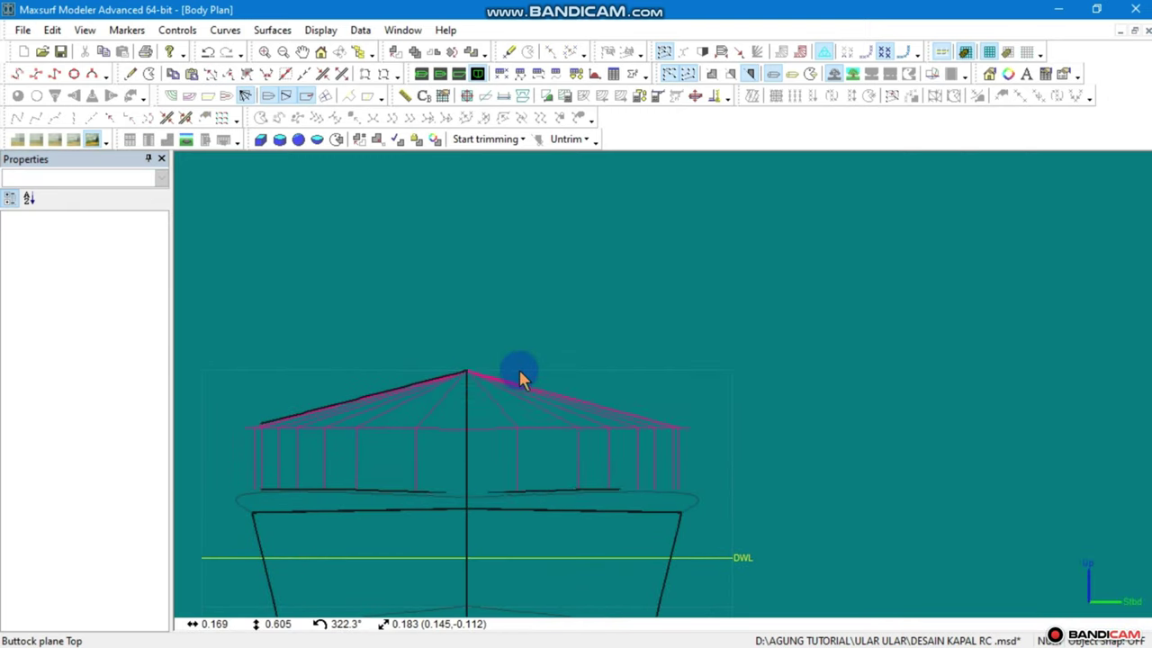
{"action": "left_click", "coordinate": [419, 72]}
{"action": "mouse_move", "coordinate": [497, 288]}
{"action": "left_mouse_down"}
{"action": "mouse_move", "coordinate": [591, 358]}
{"action": "mouse_move", "coordinate": [765, 324]}
{"action": "mouse_move", "coordinate": [989, 319]}
{"action": "left_mouse_up"}
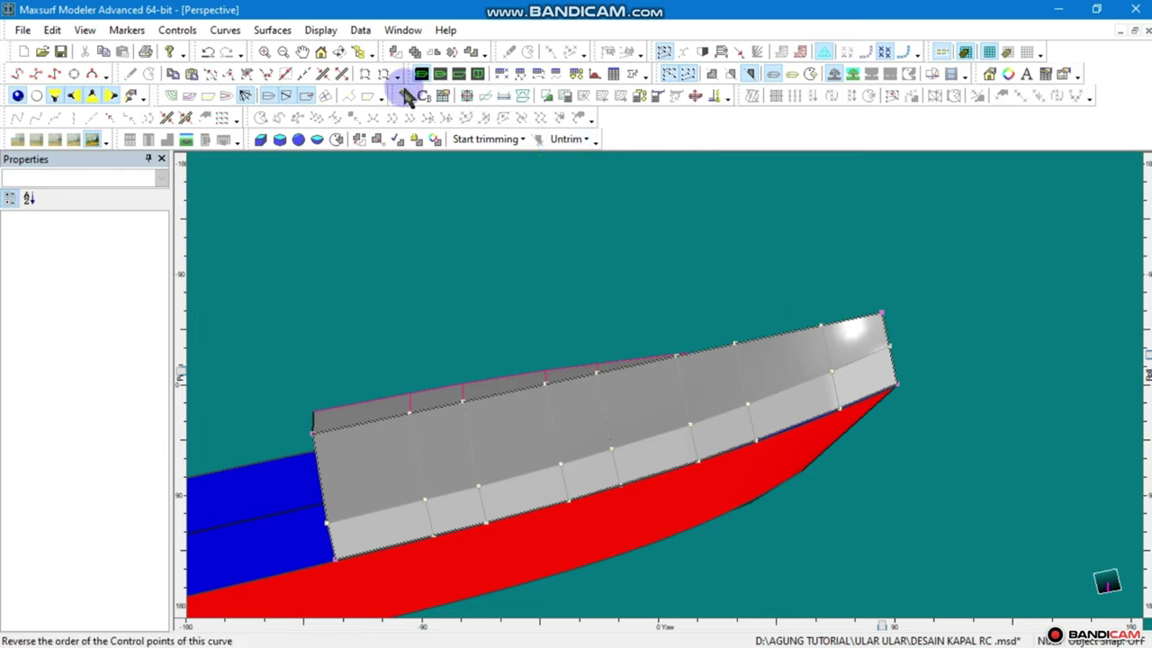
In Profile, slide the cabin's top row of points aft, then check the slant in Perspective
{"action": "left_click", "coordinate": [455, 76]}
{"action": "left_click_drag", "start_coordinate": [692, 300], "coordinate": [1037, 315]}
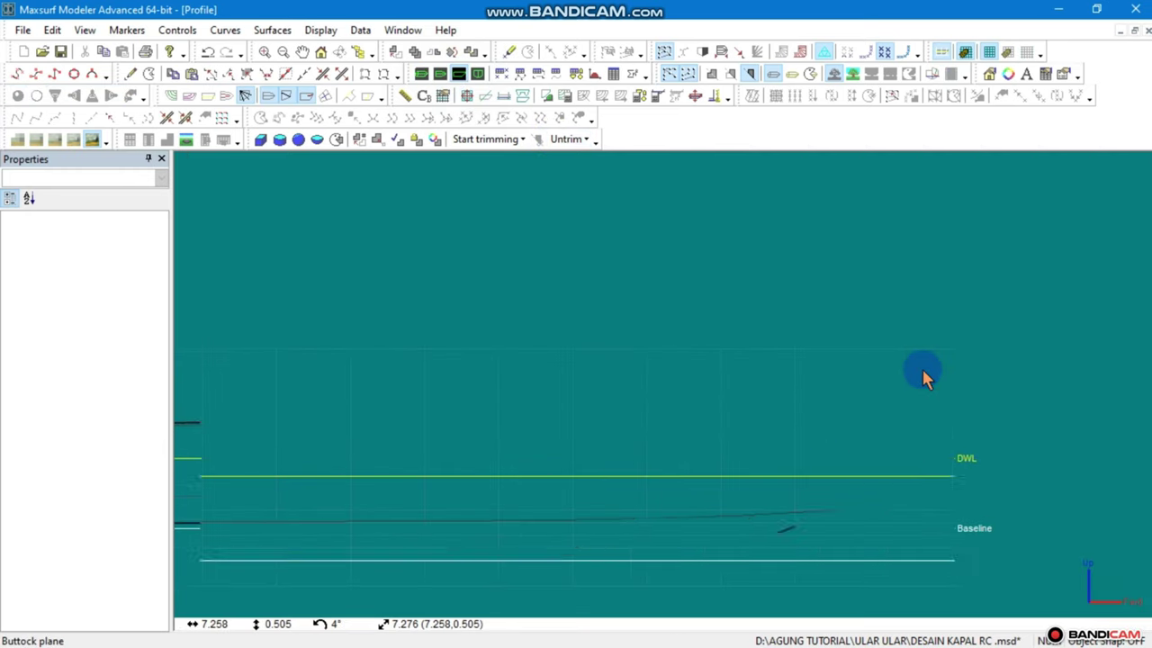
{"action": "left_click", "coordinate": [525, 390]}
{"action": "left_click_drag", "start_coordinate": [525, 391], "coordinate": [729, 407]}
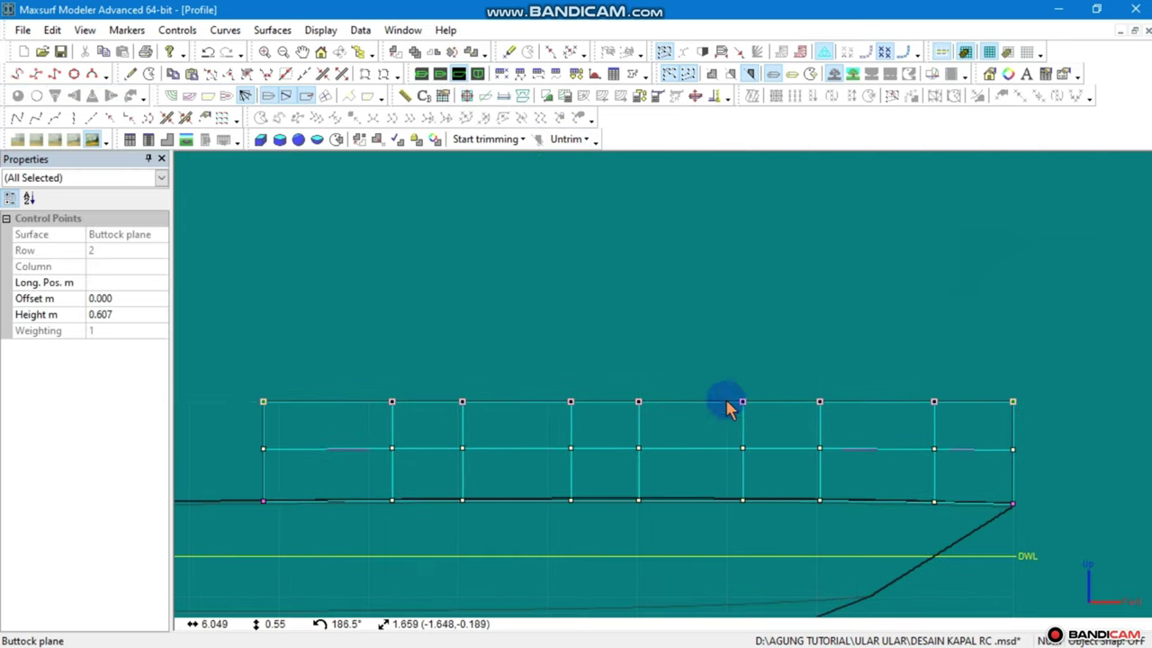
{"action": "left_click_drag", "start_coordinate": [1014, 410], "coordinate": [754, 416]}
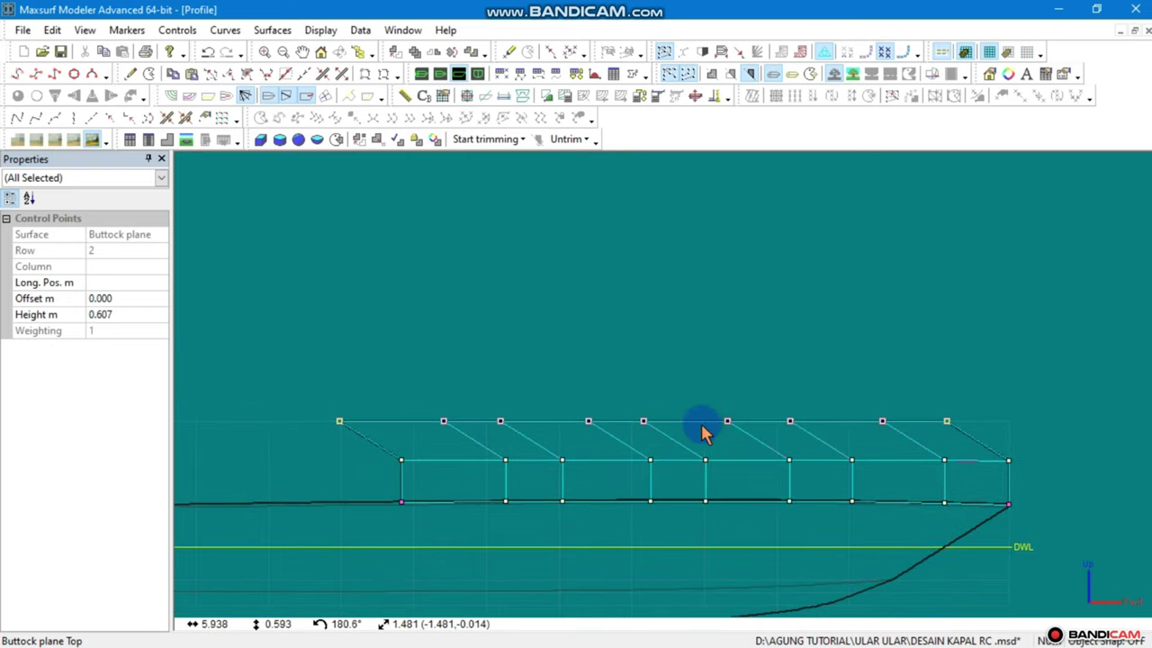
{"action": "left_click", "coordinate": [419, 73]}
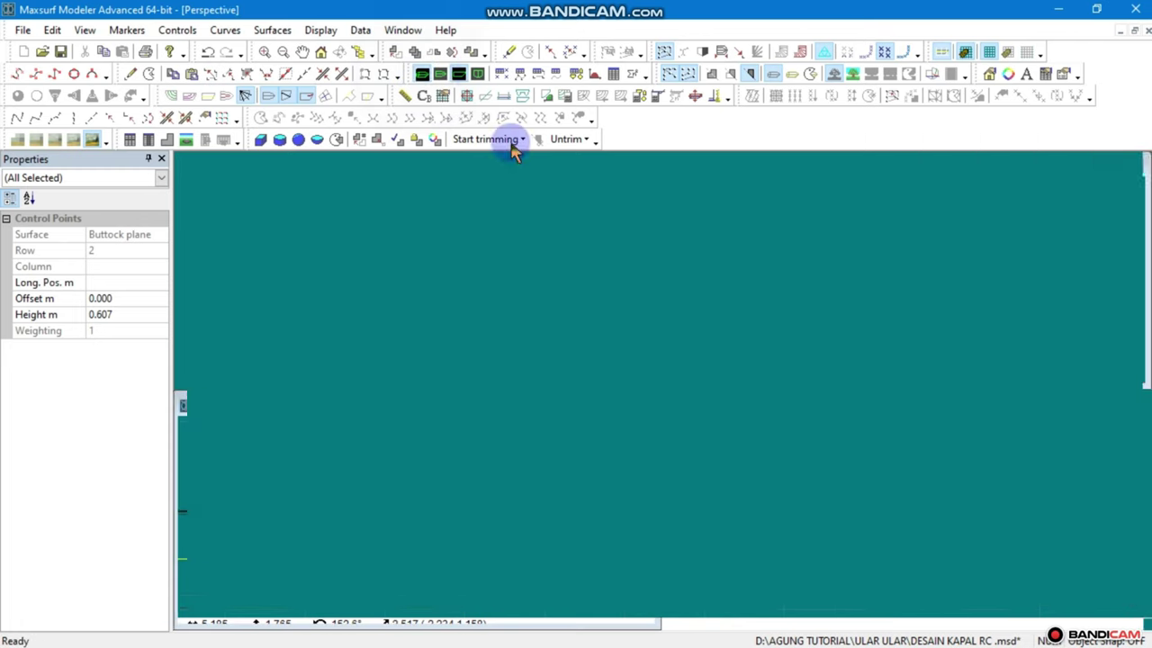
{"action": "left_click_drag", "start_coordinate": [630, 368], "coordinate": [846, 315]}
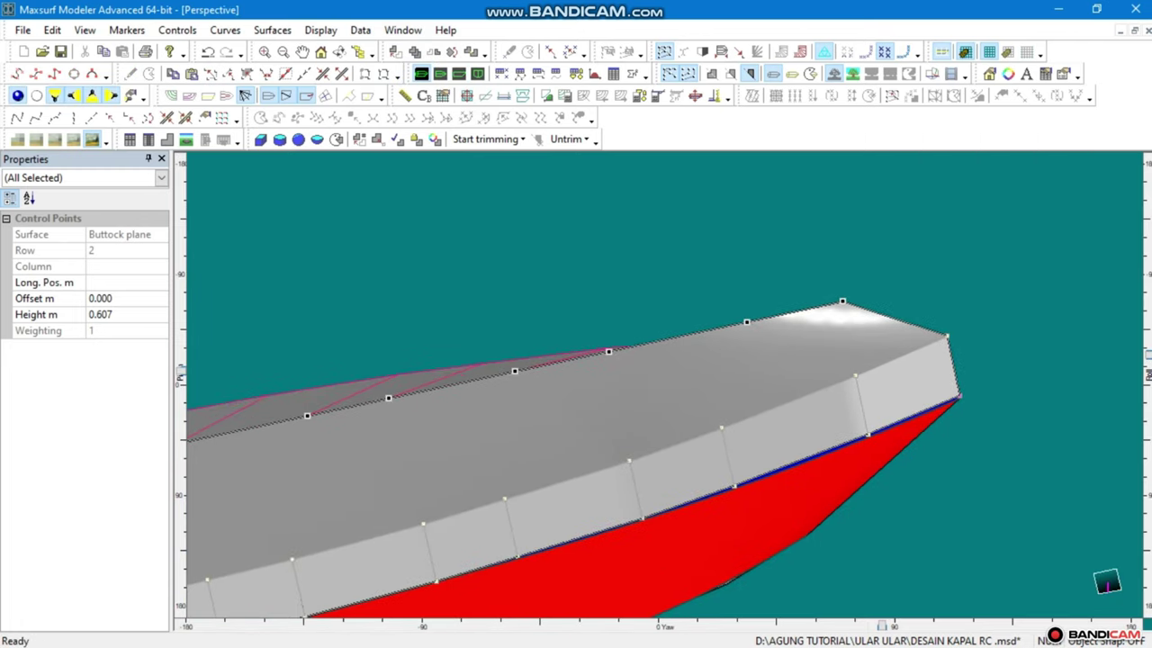
{"action": "left_click_drag", "start_coordinate": [1147, 356], "coordinate": [1148, 377]}
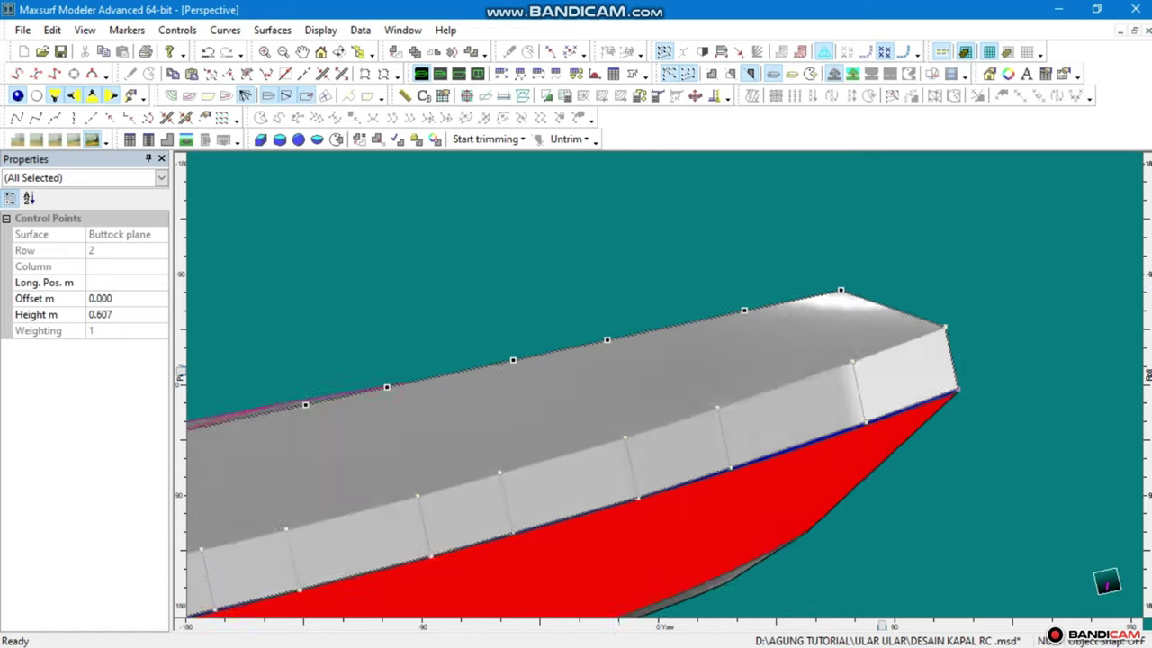
Move the whole buttock-plane control net toward the stern, then shift the top row further aft
{"action": "left_click", "coordinate": [458, 73]}
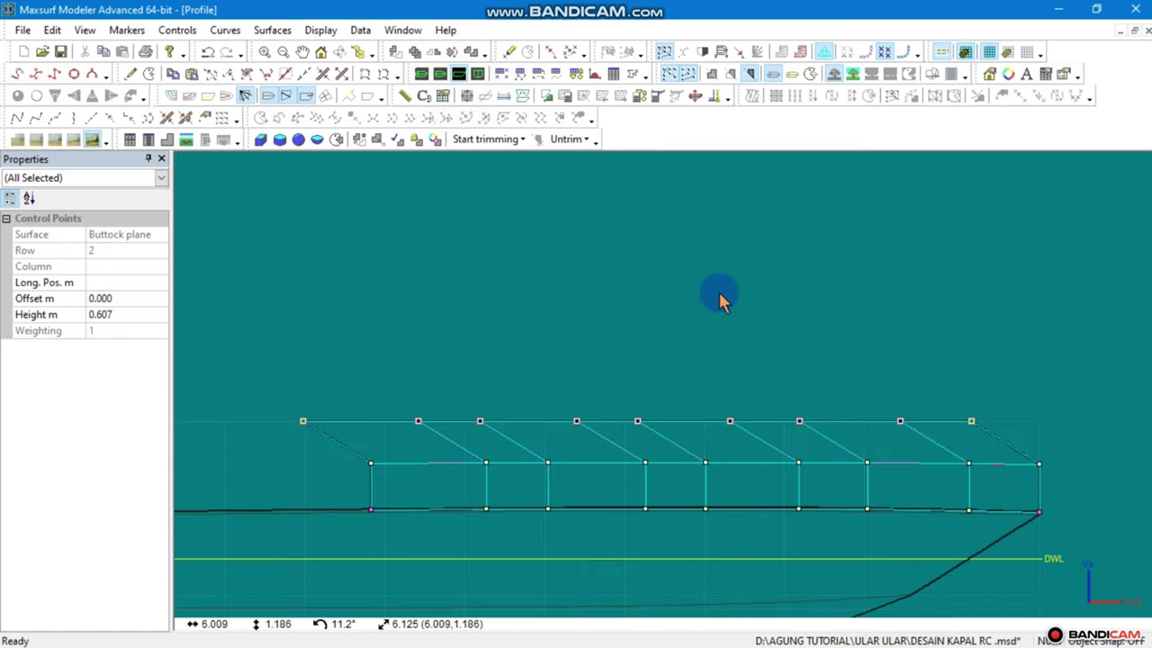
{"action": "left_click_drag", "start_coordinate": [1053, 315], "coordinate": [477, 427]}
{"action": "left_click_drag", "start_coordinate": [207, 452], "coordinate": [206, 452]}
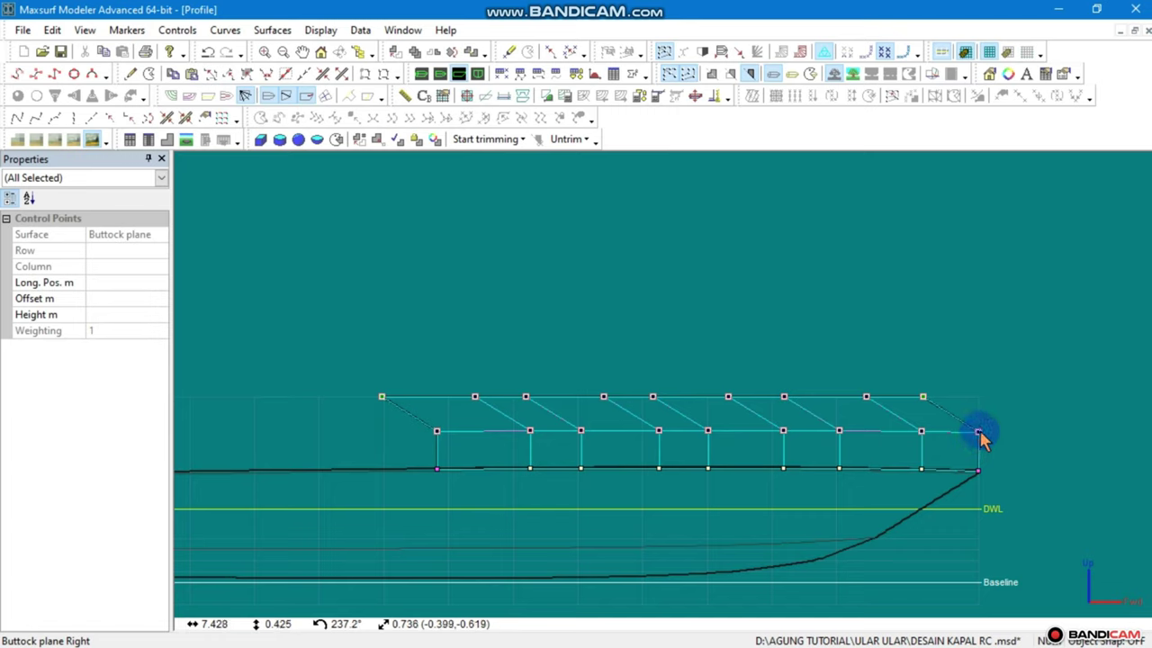
{"action": "mouse_move", "coordinate": [979, 437]}
{"action": "left_mouse_down"}
{"action": "mouse_move", "coordinate": [925, 455]}
{"action": "mouse_move", "coordinate": [828, 438]}
{"action": "left_mouse_up"}
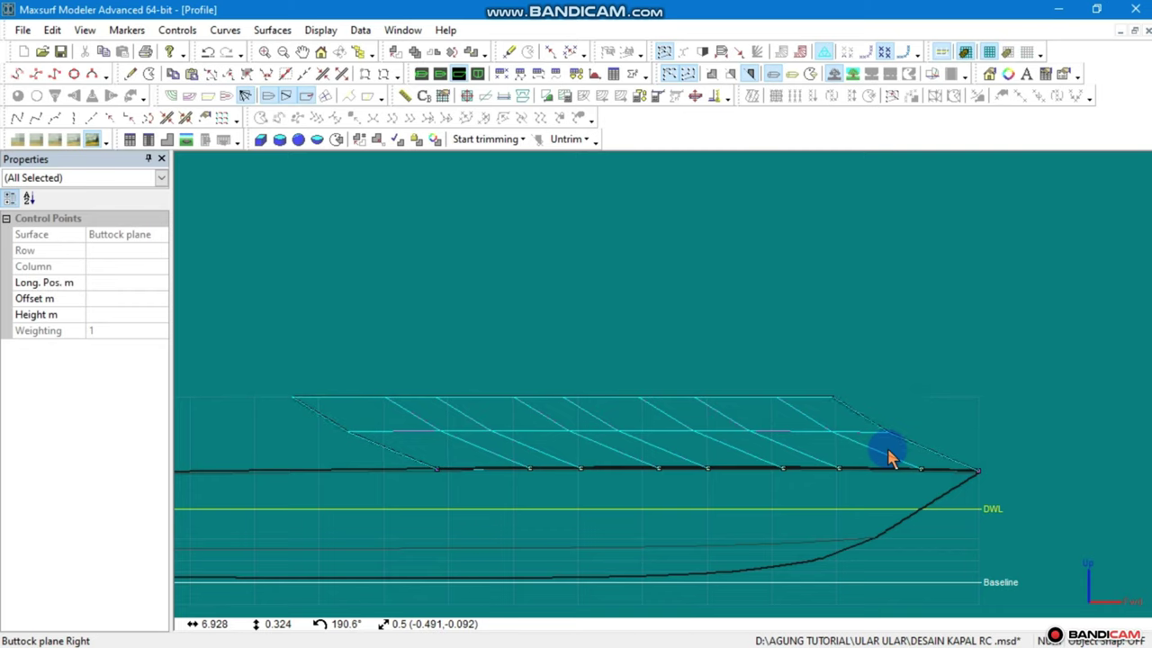
{"action": "mouse_move", "coordinate": [828, 438]}
{"action": "left_mouse_down"}
{"action": "mouse_move", "coordinate": [946, 360]}
{"action": "mouse_move", "coordinate": [246, 427]}
{"action": "left_mouse_up"}
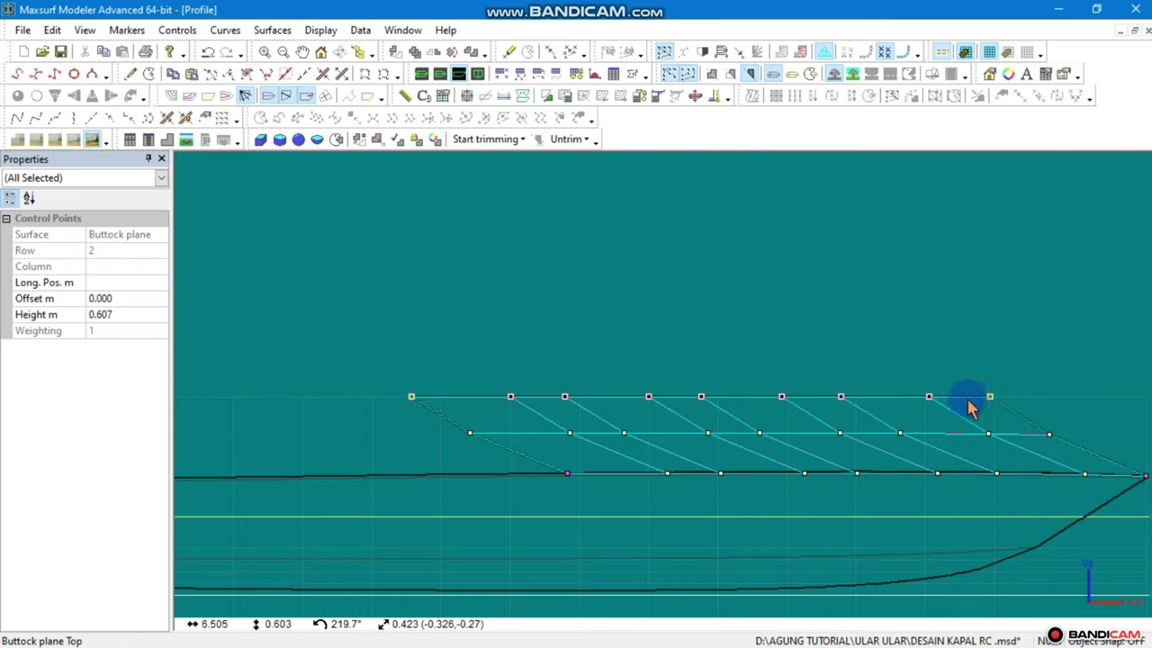
{"action": "left_click_drag", "start_coordinate": [990, 402], "coordinate": [906, 419]}
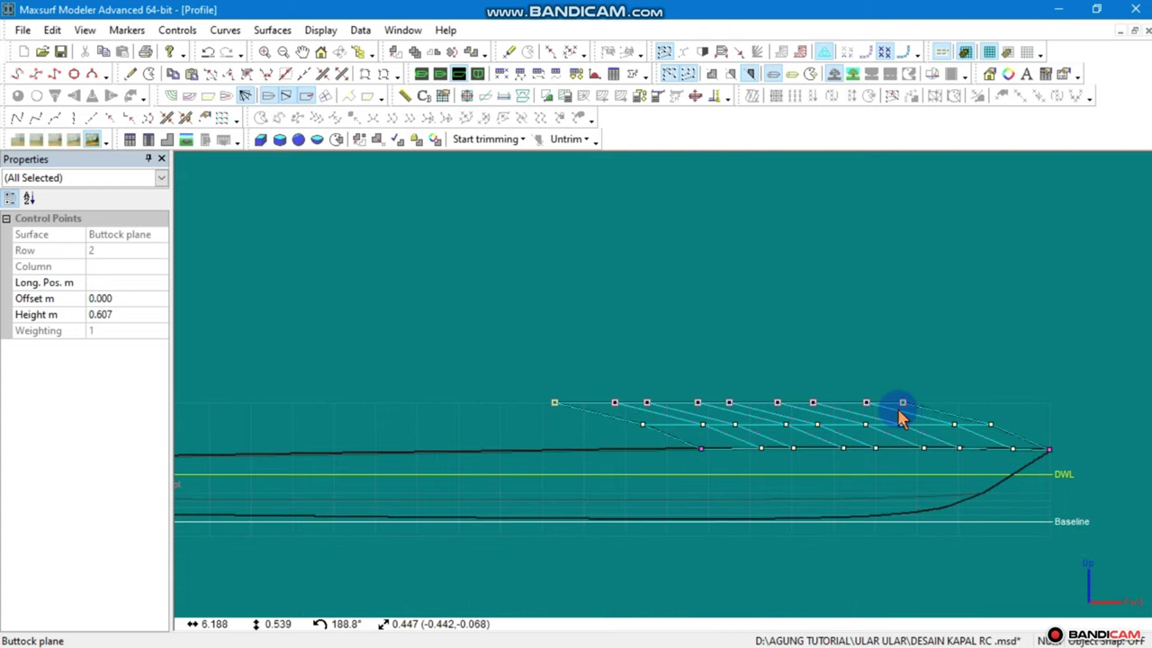
Orbit the reshaped hull in Perspective, then box-select the buttock-plane points in Plan to align the columns
{"action": "left_click", "coordinate": [423, 75]}
{"action": "mouse_move", "coordinate": [664, 342]}
{"action": "middle_mouse_down"}
{"action": "mouse_move", "coordinate": [650, 357]}
{"action": "mouse_move", "coordinate": [761, 288]}
{"action": "mouse_move", "coordinate": [961, 353]}
{"action": "middle_mouse_up"}
{"action": "mouse_move", "coordinate": [1147, 376]}
{"action": "middle_mouse_down"}
{"action": "mouse_move", "coordinate": [1110, 258]}
{"action": "mouse_move", "coordinate": [1140, 374]}
{"action": "mouse_move", "coordinate": [1128, 350]}
{"action": "middle_mouse_up"}
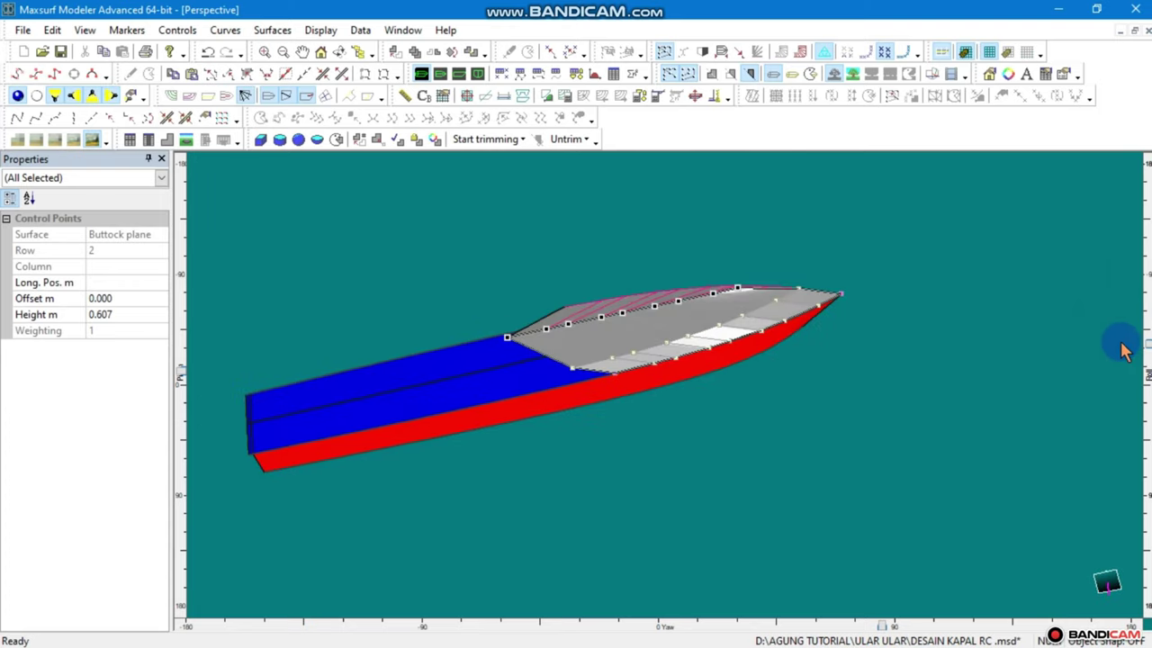
{"action": "scroll", "coordinate": [656, 301], "scroll_direction": "up", "scroll_amount": 3}
{"action": "scroll", "coordinate": [656, 311], "scroll_direction": "up", "scroll_amount": 2}
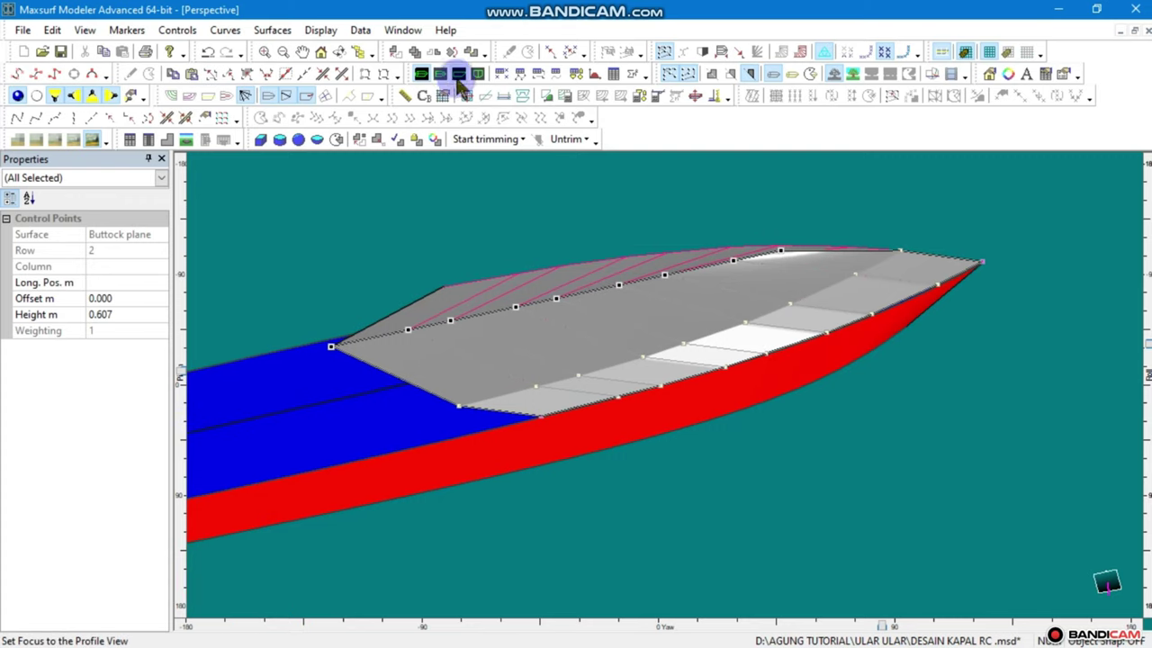
{"action": "left_click", "coordinate": [439, 73]}
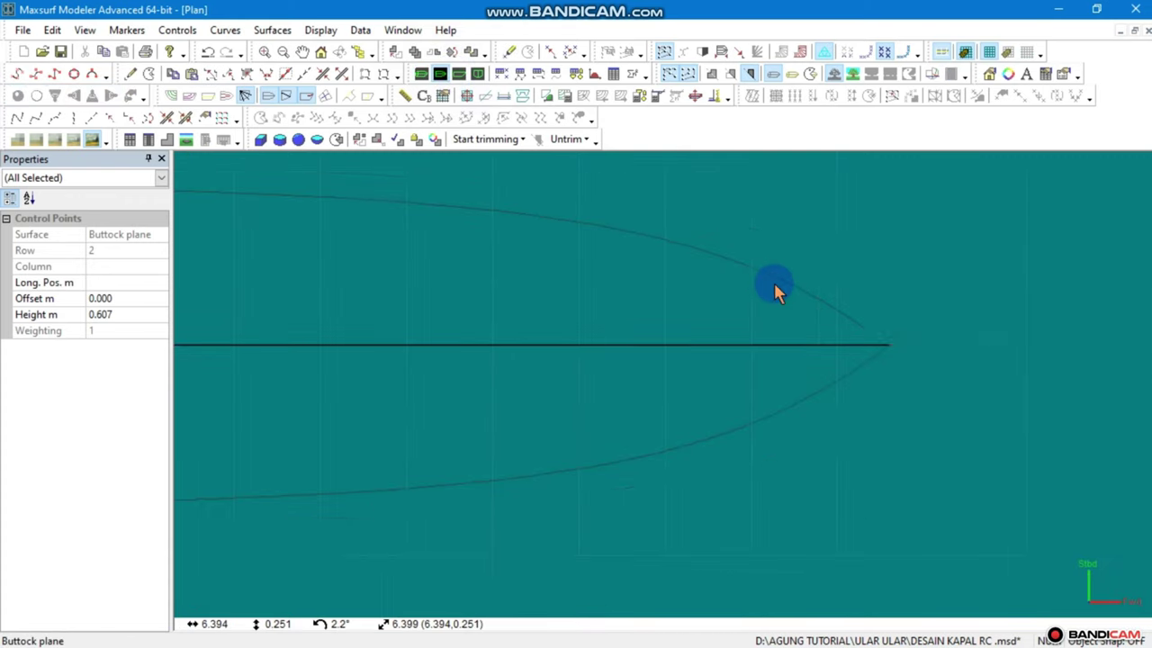
{"action": "left_click", "coordinate": [731, 333]}
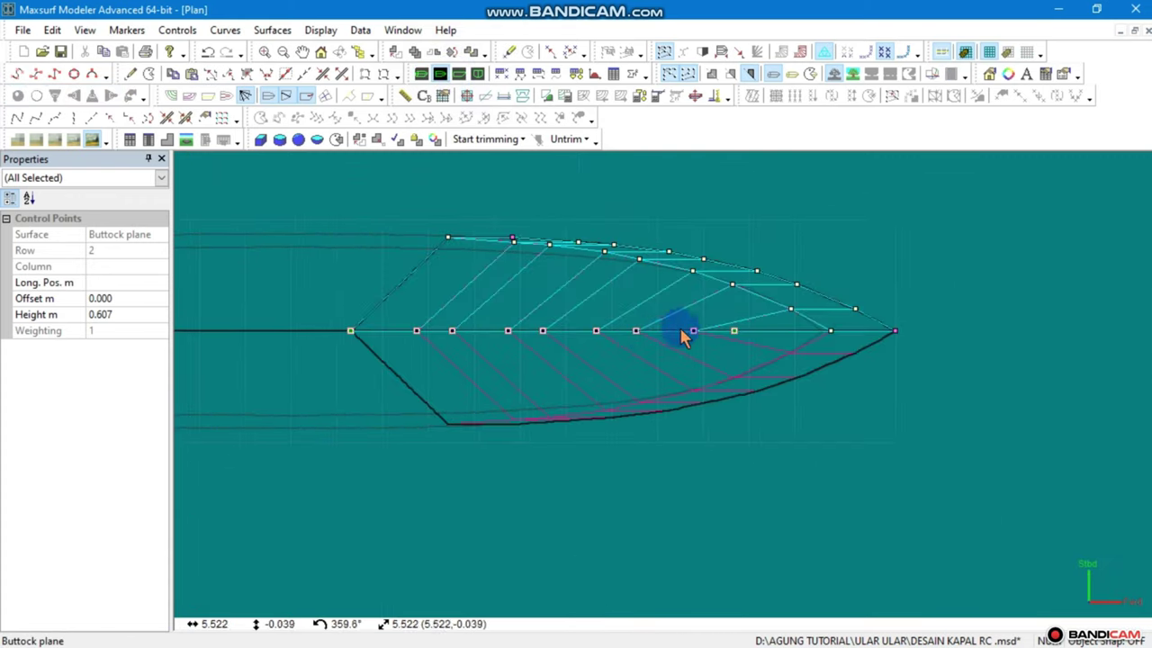
{"action": "mouse_move", "coordinate": [744, 331]}
{"action": "left_mouse_down"}
{"action": "mouse_move", "coordinate": [323, 358]}
{"action": "mouse_move", "coordinate": [373, 333]}
{"action": "mouse_move", "coordinate": [447, 332]}
{"action": "left_mouse_up"}
Bring the control net into view in Profile and check the cabin walls in Perspective
{"action": "left_click", "coordinate": [458, 73]}
{"action": "scroll", "coordinate": [765, 416], "scroll_direction": "up", "scroll_amount": 2}
{"action": "scroll", "coordinate": [766, 413], "scroll_direction": "up", "scroll_amount": 1}
{"action": "middle_click_drag", "start_coordinate": [766, 423], "coordinate": [701, 375]}
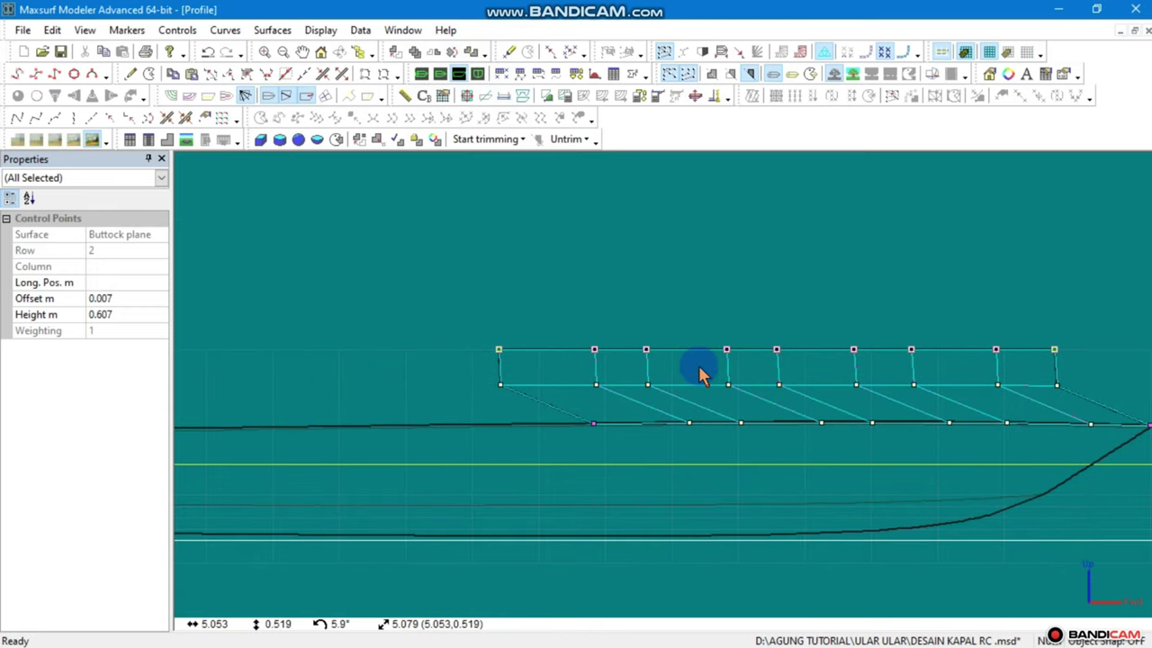
{"action": "left_click", "coordinate": [421, 73]}
{"action": "mouse_move", "coordinate": [514, 262]}
{"action": "middle_mouse_down"}
{"action": "mouse_move", "coordinate": [540, 315]}
{"action": "mouse_move", "coordinate": [743, 308]}
{"action": "mouse_move", "coordinate": [735, 301]}
{"action": "mouse_move", "coordinate": [750, 276]}
{"action": "mouse_move", "coordinate": [802, 257]}
{"action": "mouse_move", "coordinate": [576, 205]}
{"action": "middle_mouse_up"}
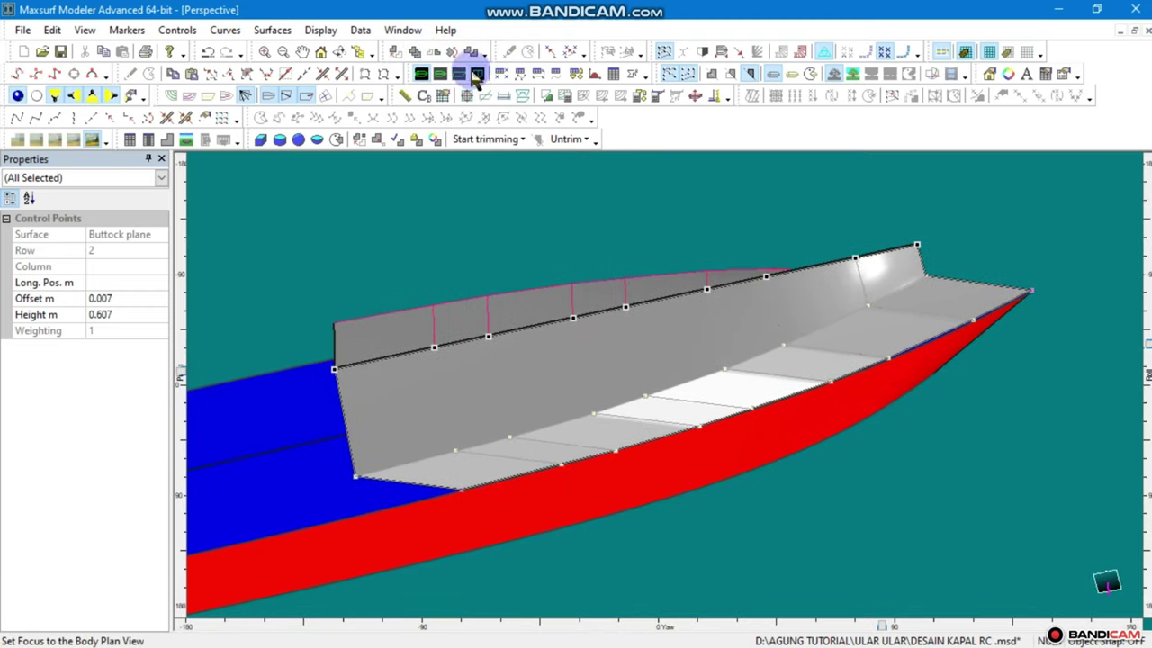
Drag the forward top corner control point 2,8 down to a height of 0.418 m
{"action": "left_click", "coordinate": [458, 73]}
{"action": "scroll", "coordinate": [908, 384], "scroll_direction": "up", "scroll_amount": 2}
{"action": "left_click", "coordinate": [1102, 342]}
{"action": "left_click_drag", "start_coordinate": [1099, 351], "coordinate": [1074, 387]}
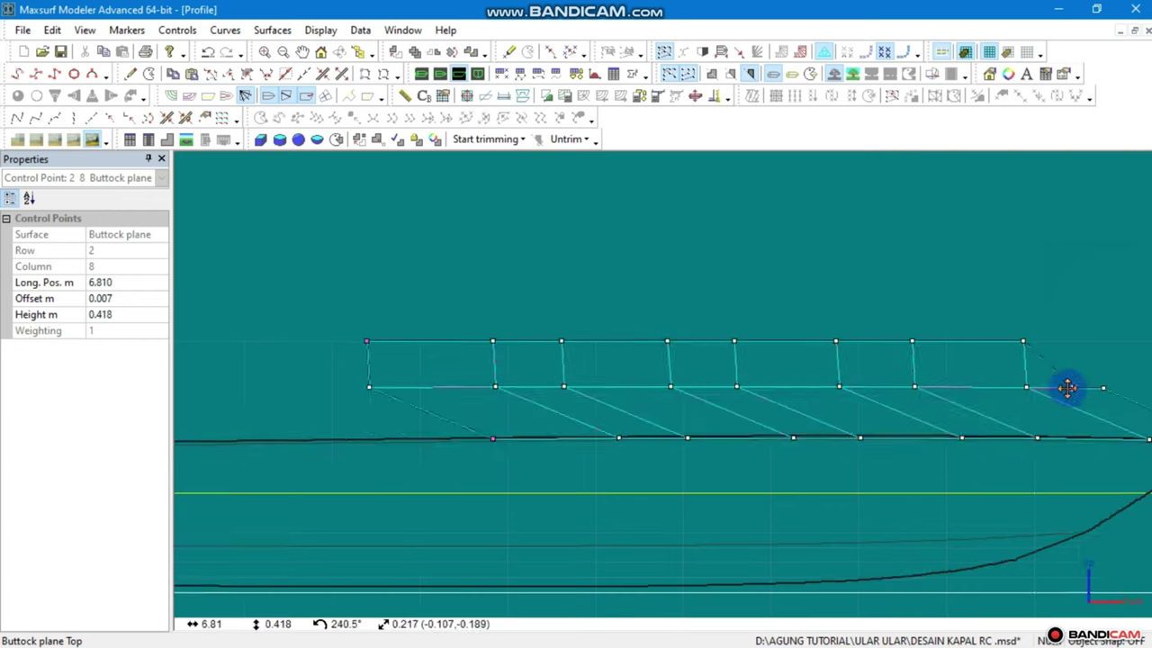
{"action": "middle_click_drag", "start_coordinate": [1069, 388], "coordinate": [976, 361]}
{"action": "left_click", "coordinate": [943, 343]}
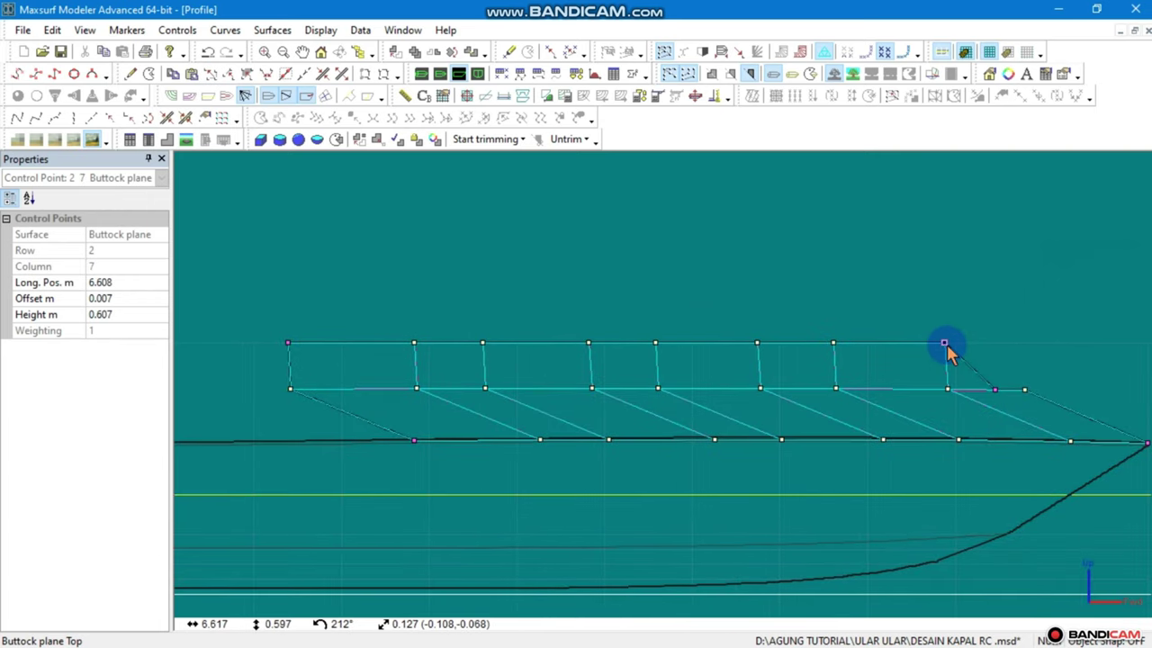
{"action": "left_click", "coordinate": [909, 376]}
Review the sloping cabin in the Body Plan and Perspective views
{"action": "scroll", "coordinate": [910, 375], "scroll_direction": "down", "scroll_amount": 2}
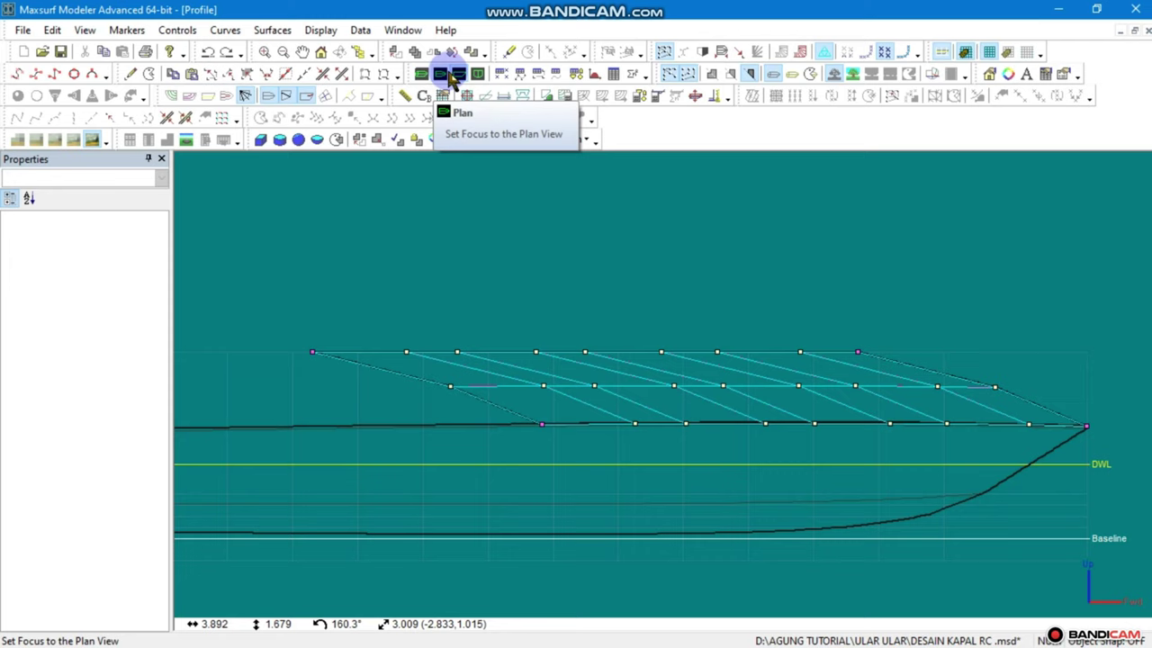
{"action": "left_click", "coordinate": [476, 74]}
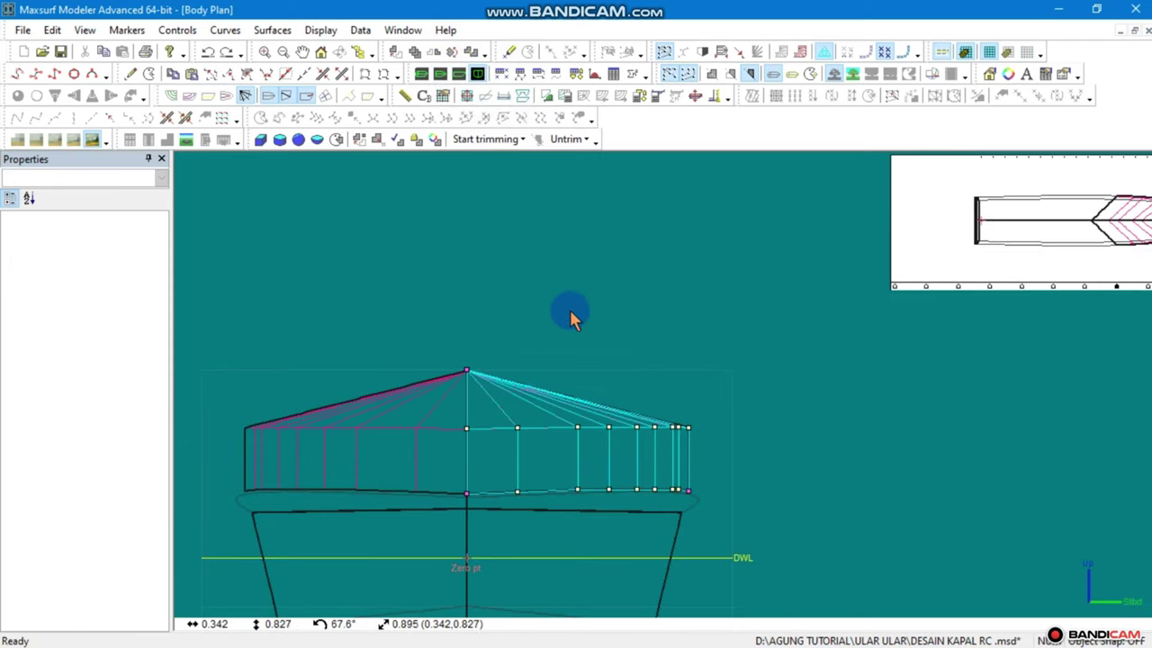
{"action": "left_click", "coordinate": [421, 74]}
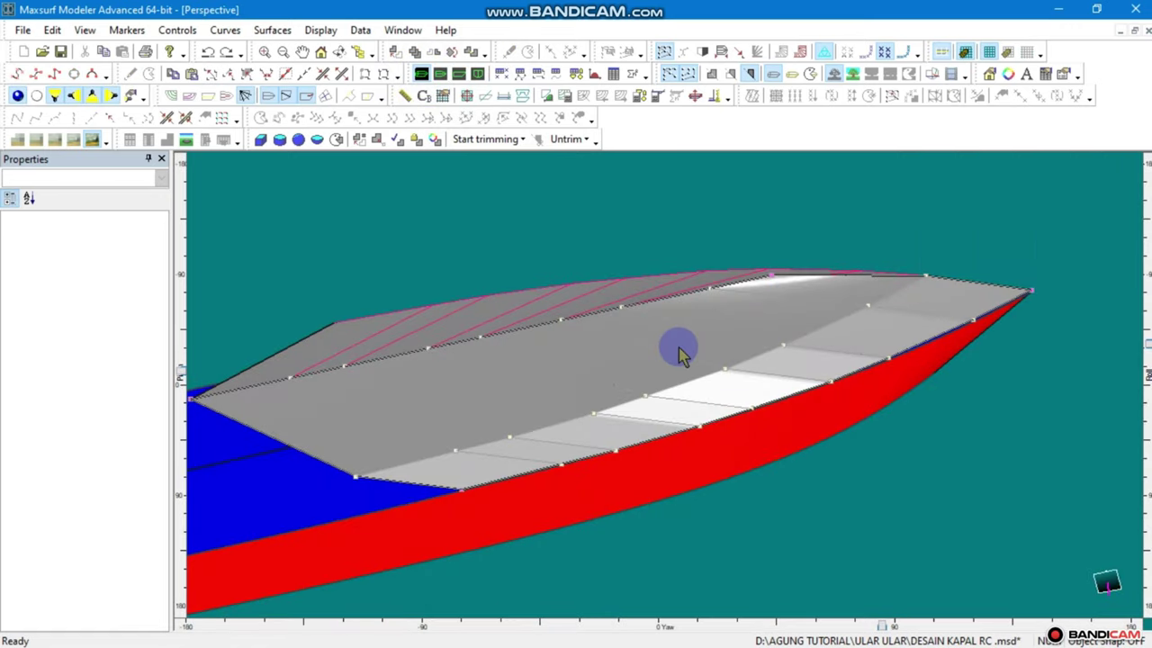
{"action": "scroll", "coordinate": [685, 376], "scroll_direction": "down", "scroll_amount": 5}
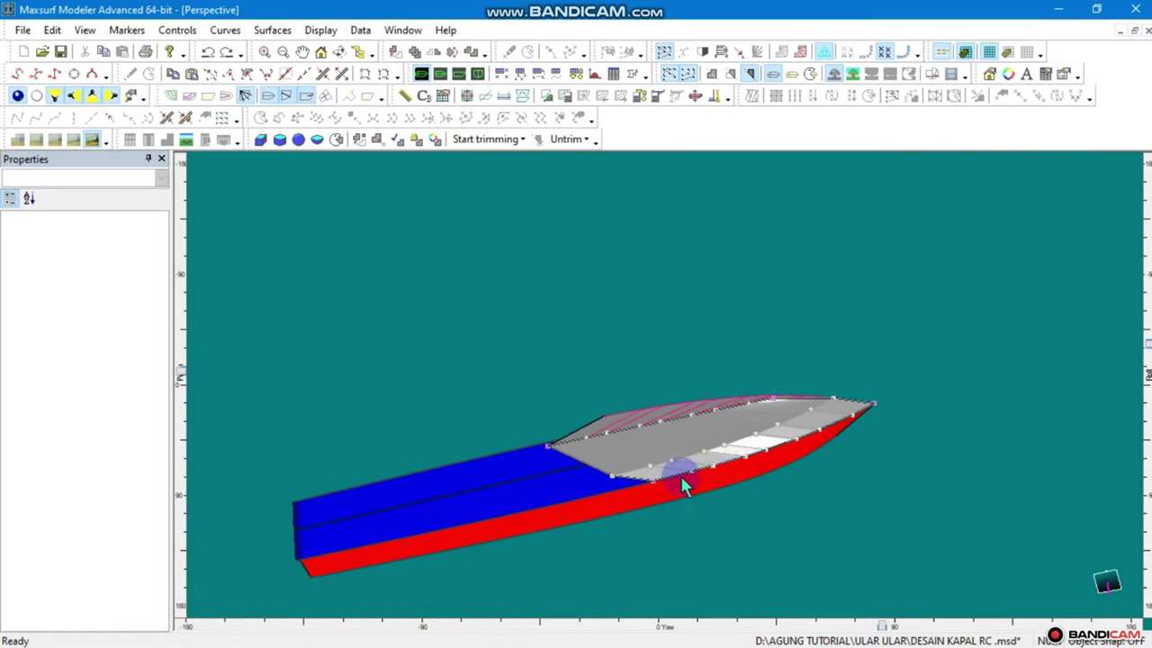
{"action": "key", "text": "Down"}
{"action": "key", "text": "Down"}
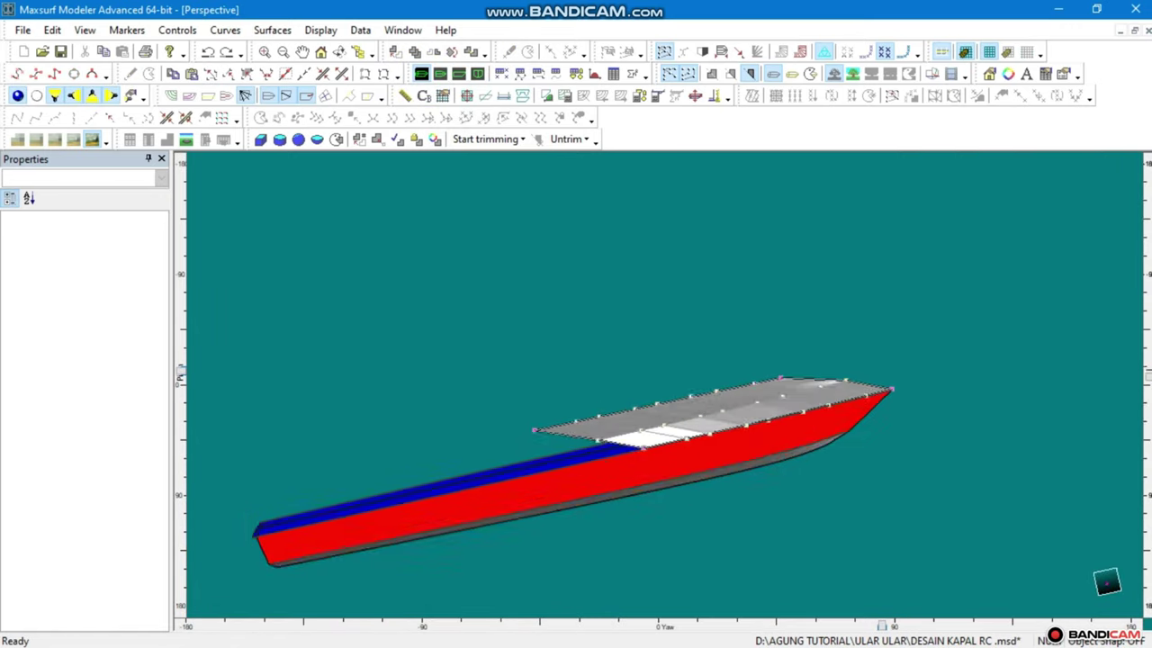
{"action": "key", "text": "Down"}
{"action": "key", "text": "Down"}
{"action": "mouse_move", "coordinate": [1147, 373]}
{"action": "left_mouse_down"}
{"action": "mouse_move", "coordinate": [1124, 298]}
{"action": "mouse_move", "coordinate": [1147, 358]}
{"action": "left_mouse_up"}
{"action": "scroll", "coordinate": [190, 520], "scroll_direction": "up", "scroll_amount": 3}
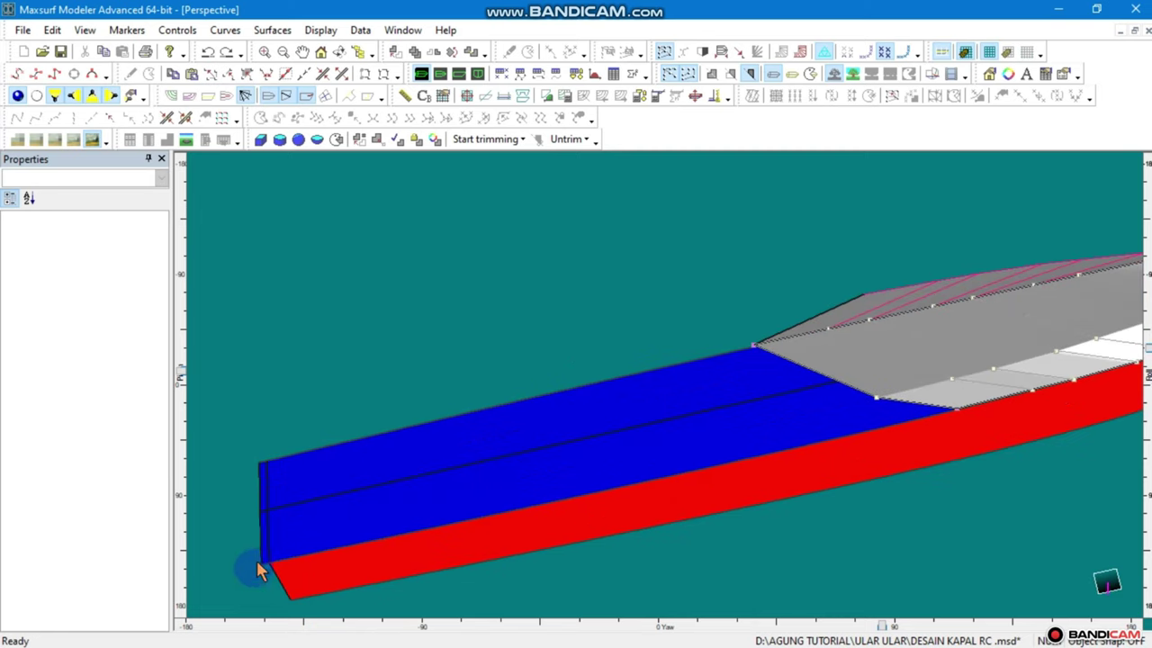
{"action": "double_click", "coordinate": [262, 540]}
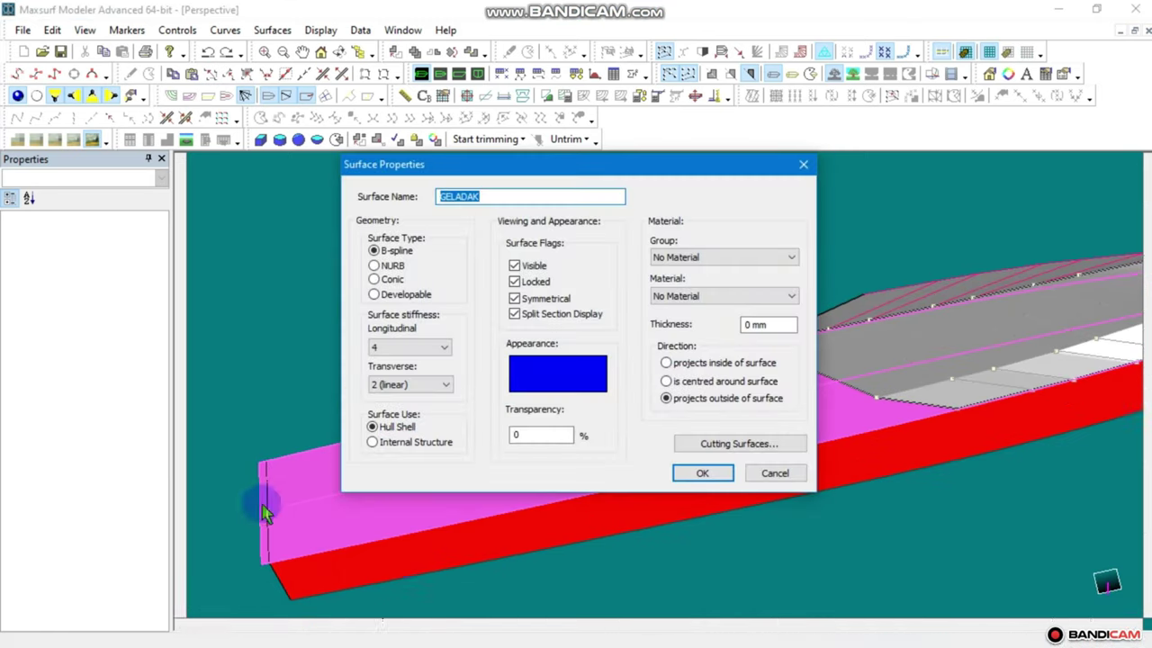
{"action": "left_click", "coordinate": [804, 164]}
{"action": "right_click", "coordinate": [268, 513]}
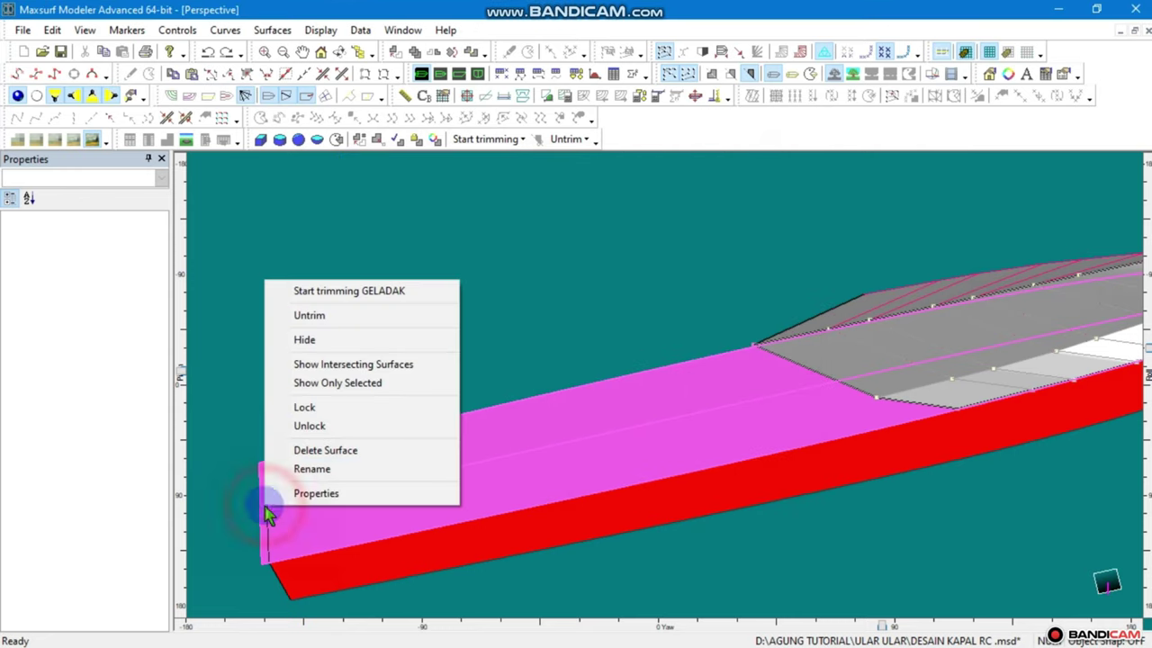
{"action": "left_click", "coordinate": [297, 291]}
{"action": "right_click", "coordinate": [264, 547]}
{"action": "left_click", "coordinate": [280, 551]}
{"action": "scroll", "coordinate": [280, 550], "scroll_direction": "down", "scroll_amount": 5}
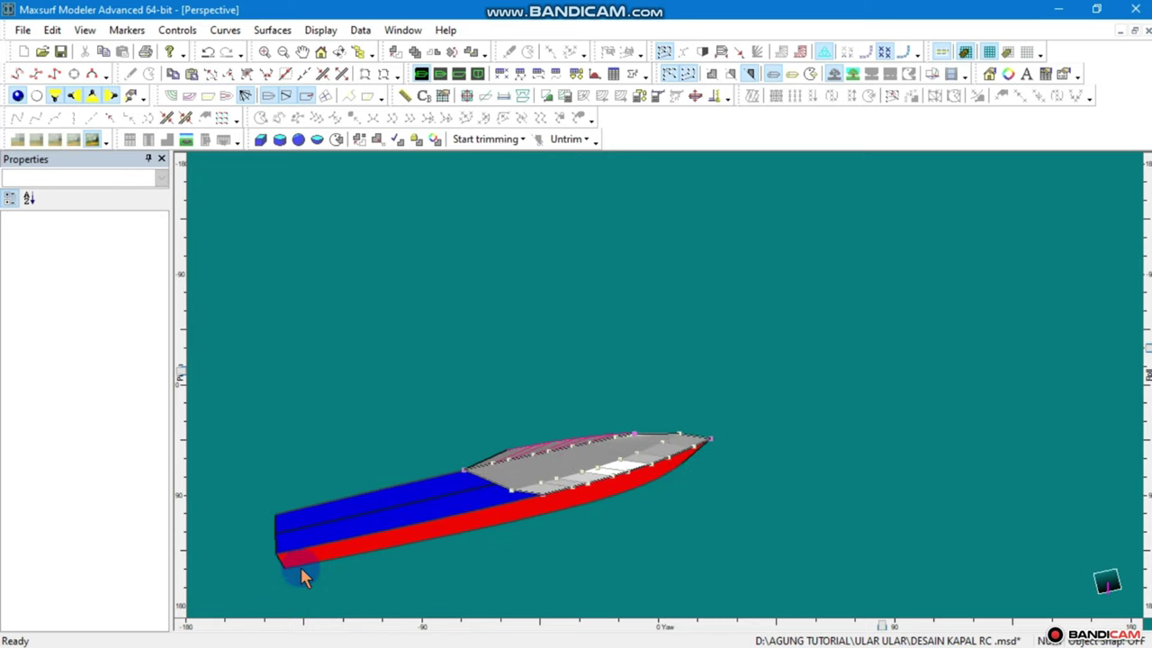
{"action": "scroll", "coordinate": [586, 484], "scroll_direction": "up", "scroll_amount": 3}
{"action": "scroll", "coordinate": [584, 486], "scroll_direction": "up", "scroll_amount": 2}
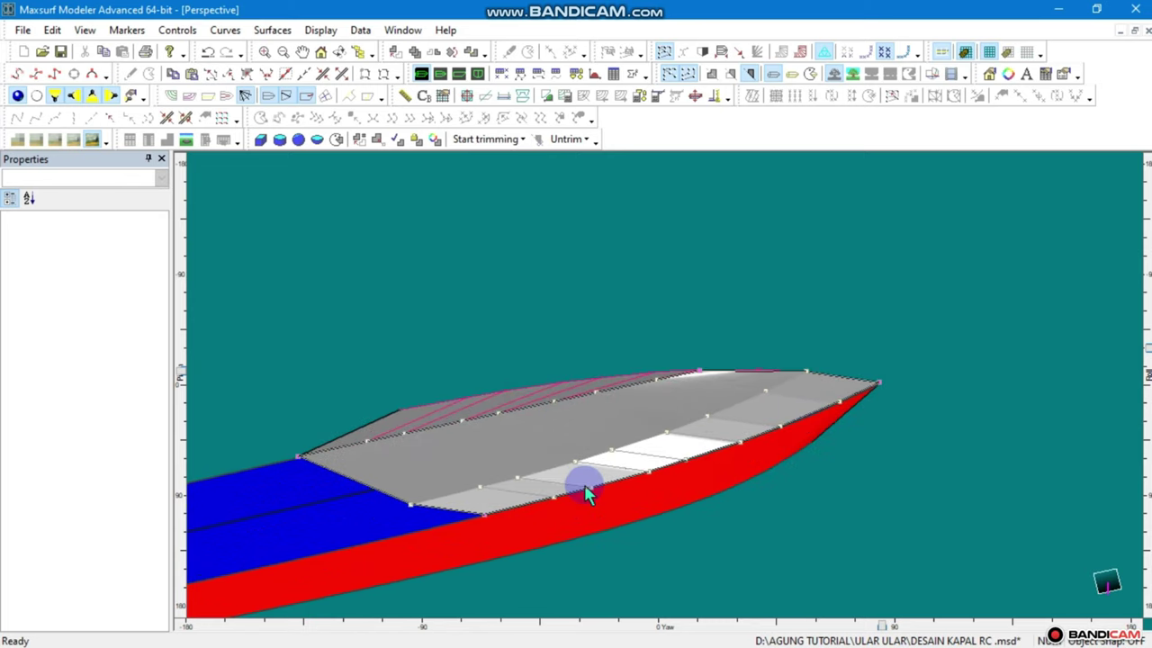
{"action": "middle_click_drag", "start_coordinate": [531, 515], "coordinate": [530, 278]}
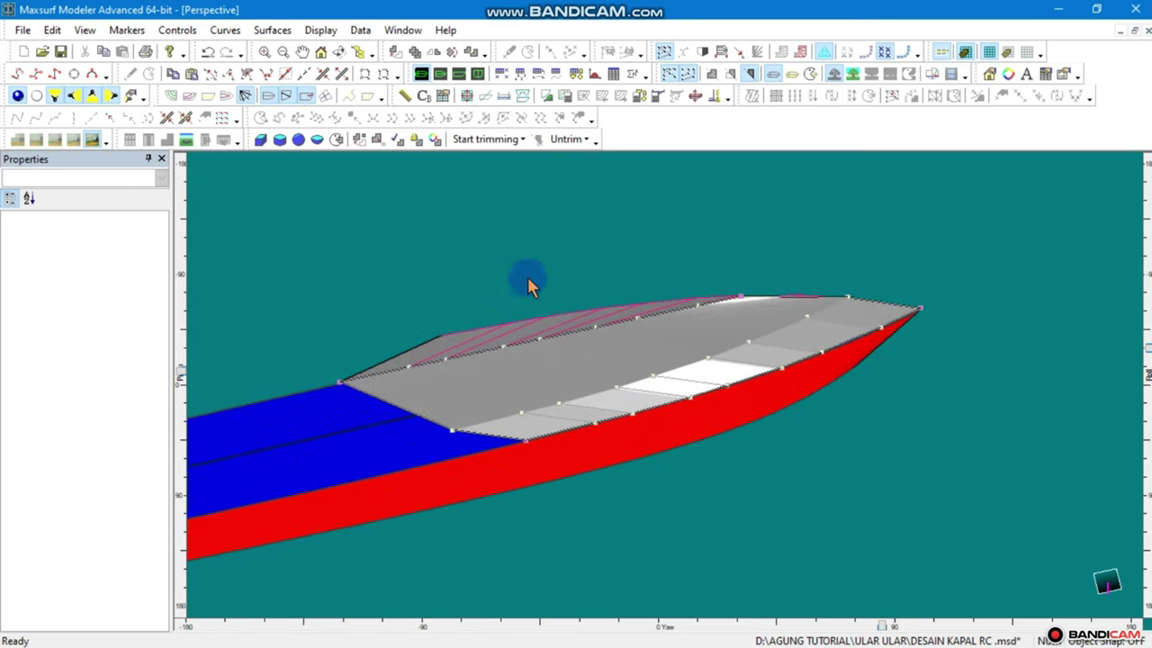
In Profile view, move the cabin's aft lower corner point toward the stern to 3.751 m
{"action": "left_click", "coordinate": [459, 79]}
{"action": "left_click", "coordinate": [556, 414]}
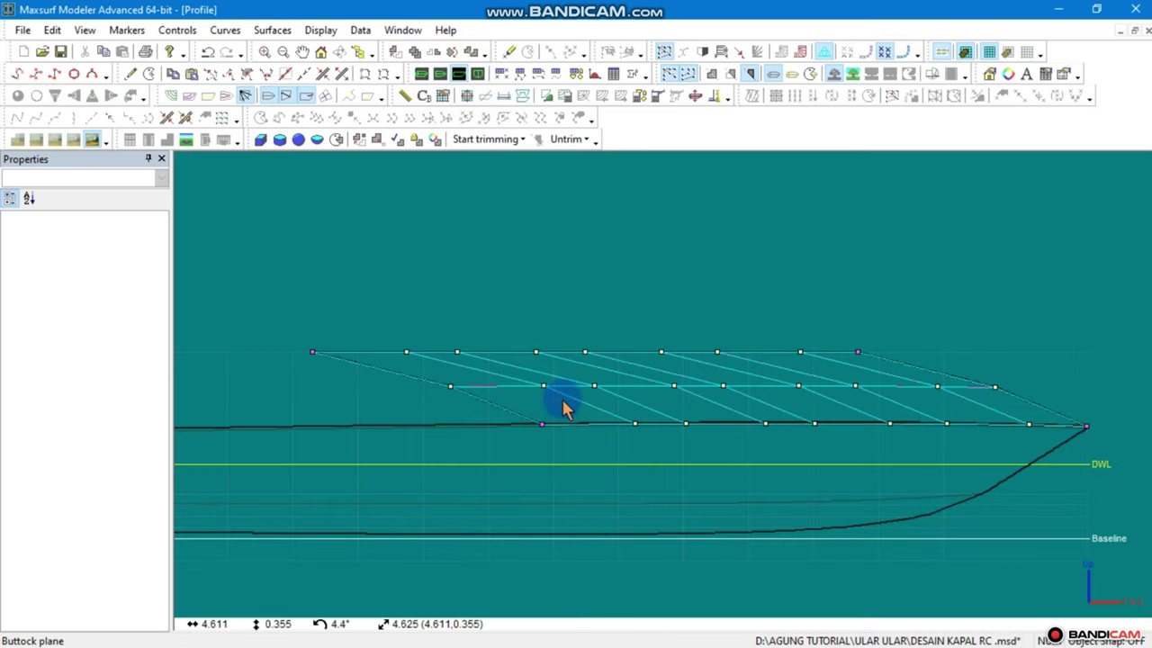
{"action": "left_click_drag", "start_coordinate": [558, 423], "coordinate": [474, 441]}
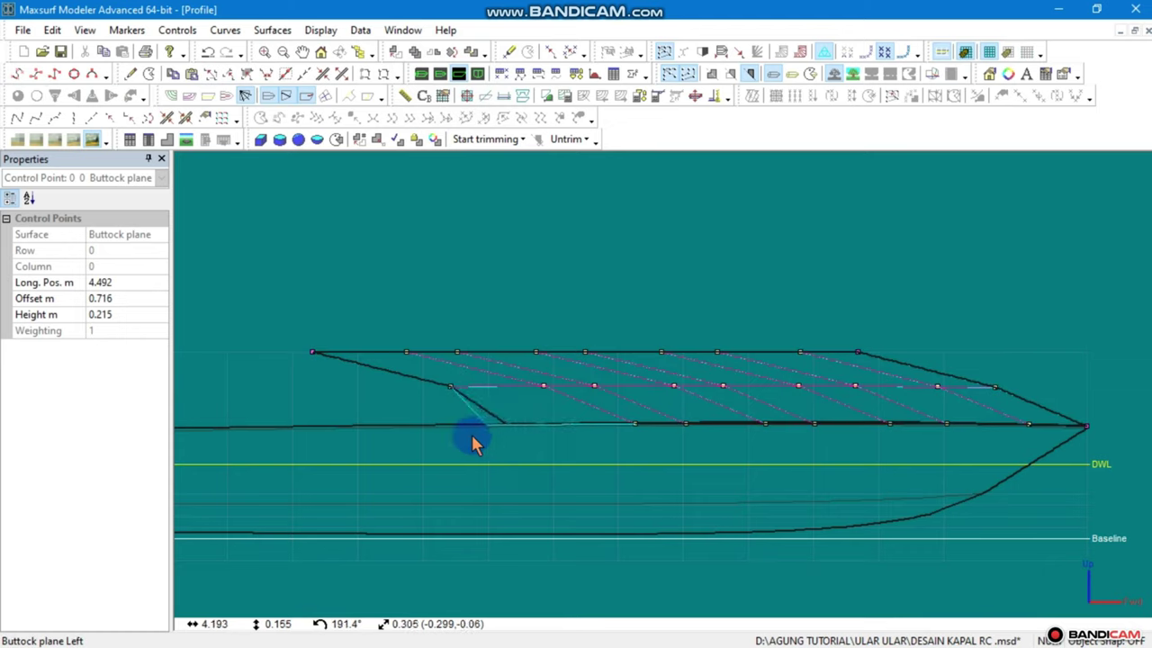
{"action": "left_click_drag", "start_coordinate": [403, 425], "coordinate": [404, 424]}
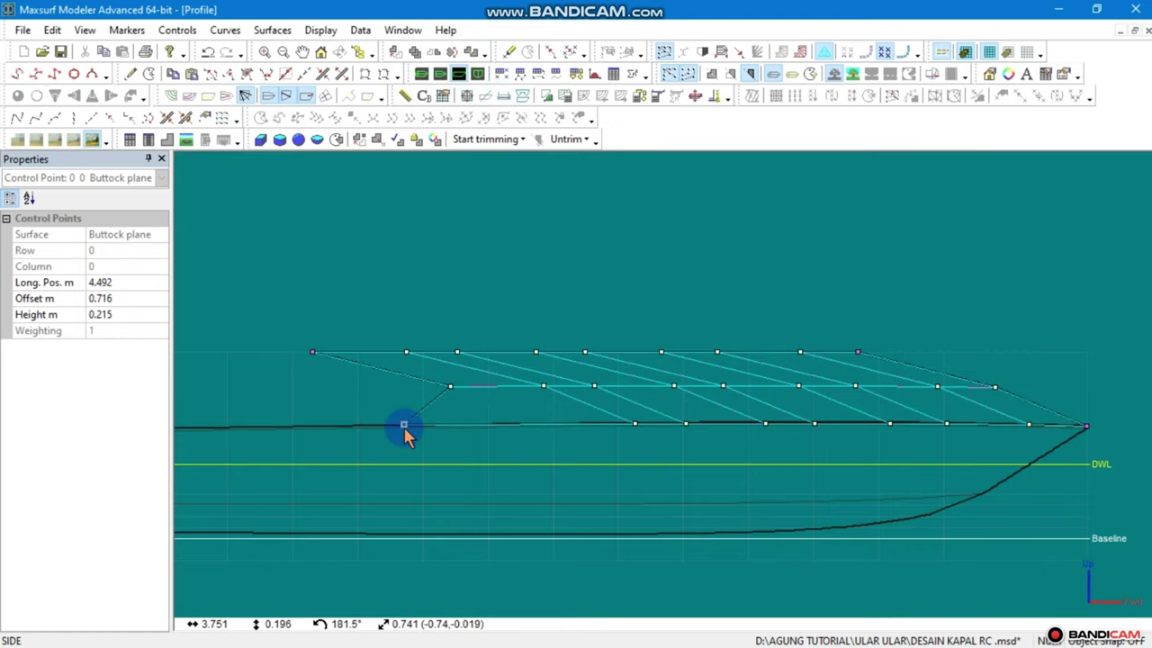
{"action": "middle_click_drag", "start_coordinate": [404, 428], "coordinate": [474, 475]}
{"action": "scroll", "coordinate": [474, 475], "scroll_direction": "down", "scroll_amount": 2}
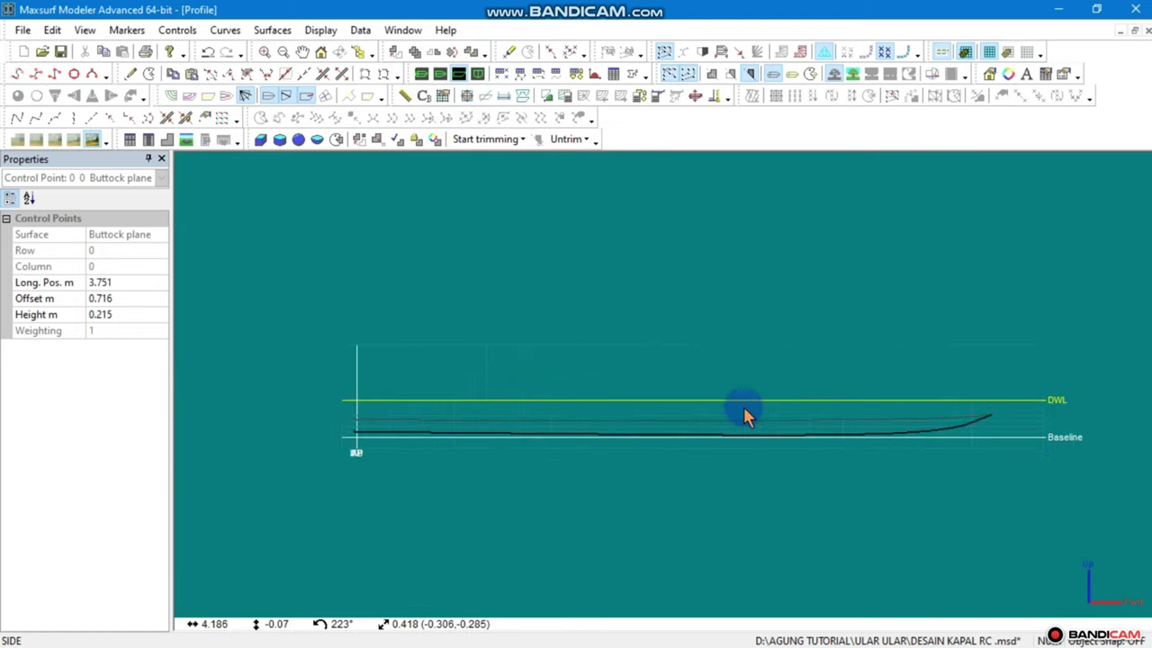
{"action": "scroll", "coordinate": [720, 382], "scroll_direction": "up", "scroll_amount": 2}
{"action": "scroll", "coordinate": [722, 386], "scroll_direction": "up", "scroll_amount": 1}
{"action": "scroll", "coordinate": [727, 351], "scroll_direction": "up", "scroll_amount": 1}
Bring the cabin control net into view and box-select its middle row of points
{"action": "left_click", "coordinate": [739, 357]}
{"action": "middle_click_drag", "start_coordinate": [720, 309], "coordinate": [651, 347]}
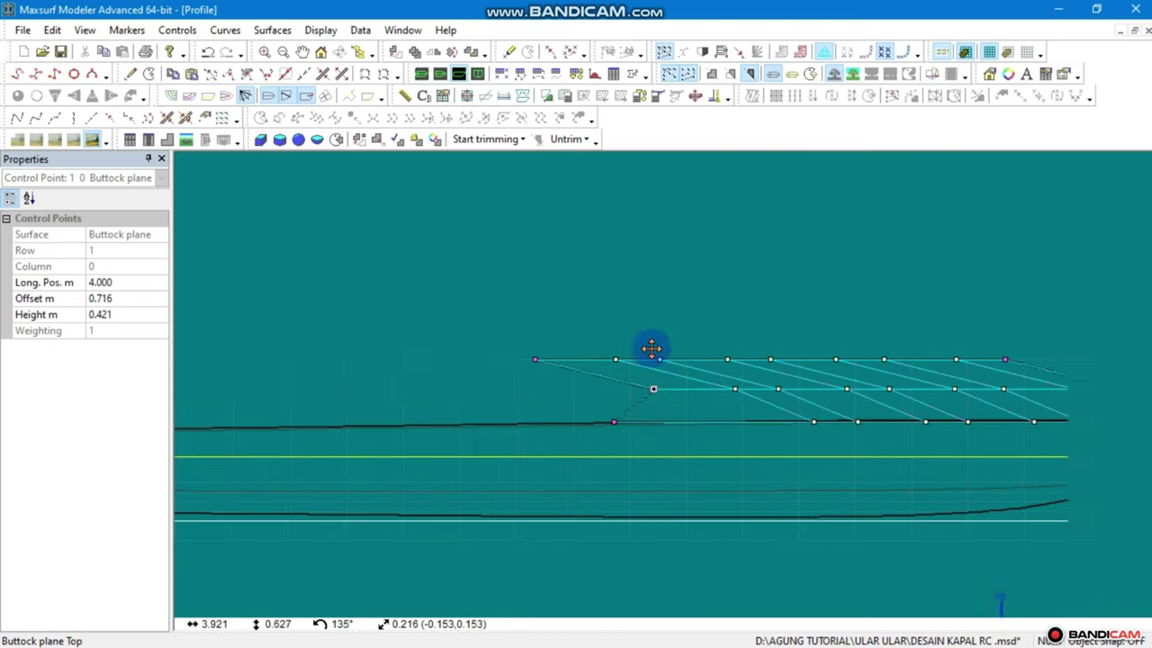
{"action": "mouse_move", "coordinate": [1033, 308]}
{"action": "left_mouse_down"}
{"action": "mouse_move", "coordinate": [261, 369]}
{"action": "mouse_move", "coordinate": [540, 360]}
{"action": "mouse_move", "coordinate": [661, 376]}
{"action": "left_mouse_up"}
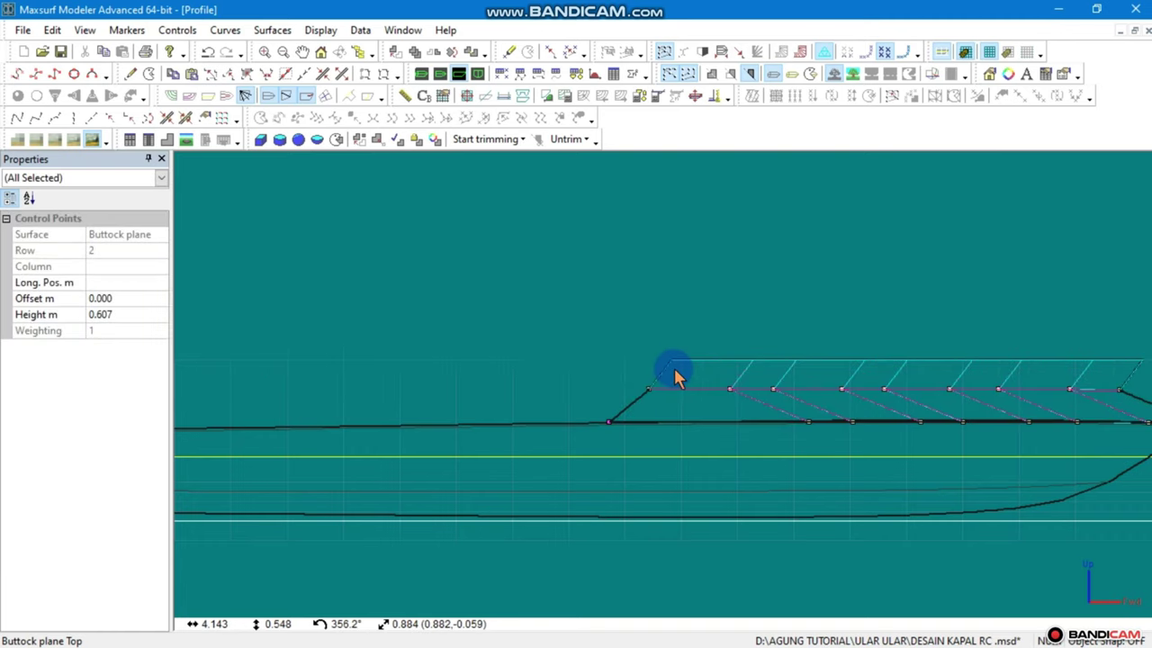
{"action": "scroll", "coordinate": [684, 380], "scroll_direction": "down", "scroll_amount": 2}
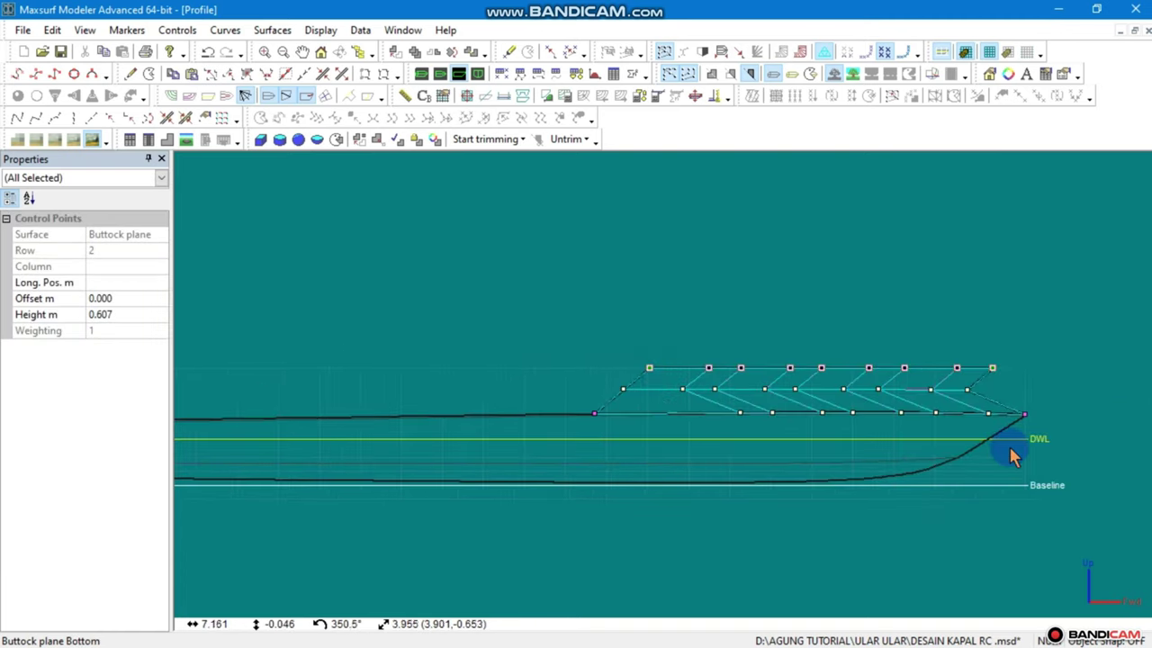
{"action": "scroll", "coordinate": [973, 397], "scroll_direction": "up", "scroll_amount": 2}
{"action": "left_click_drag", "start_coordinate": [1010, 378], "coordinate": [629, 454]}
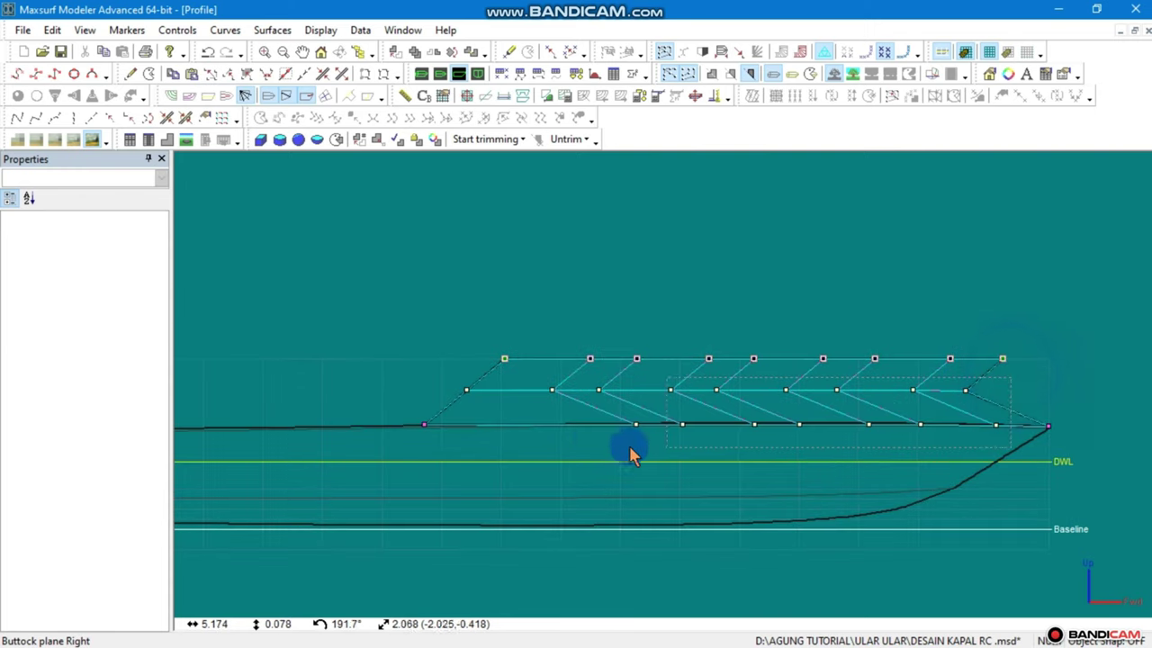
{"action": "mouse_move", "coordinate": [531, 411]}
{"action": "left_mouse_down"}
{"action": "mouse_move", "coordinate": [555, 399]}
{"action": "mouse_move", "coordinate": [670, 395]}
{"action": "left_mouse_up"}
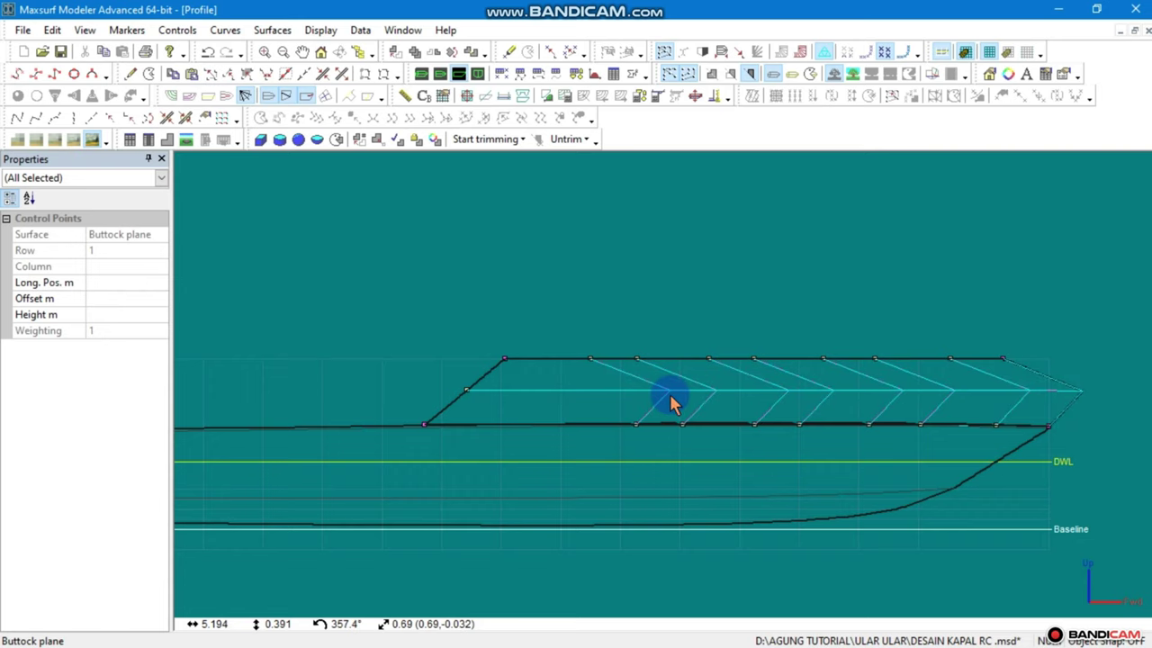
{"action": "middle_click_drag", "start_coordinate": [669, 396], "coordinate": [618, 421]}
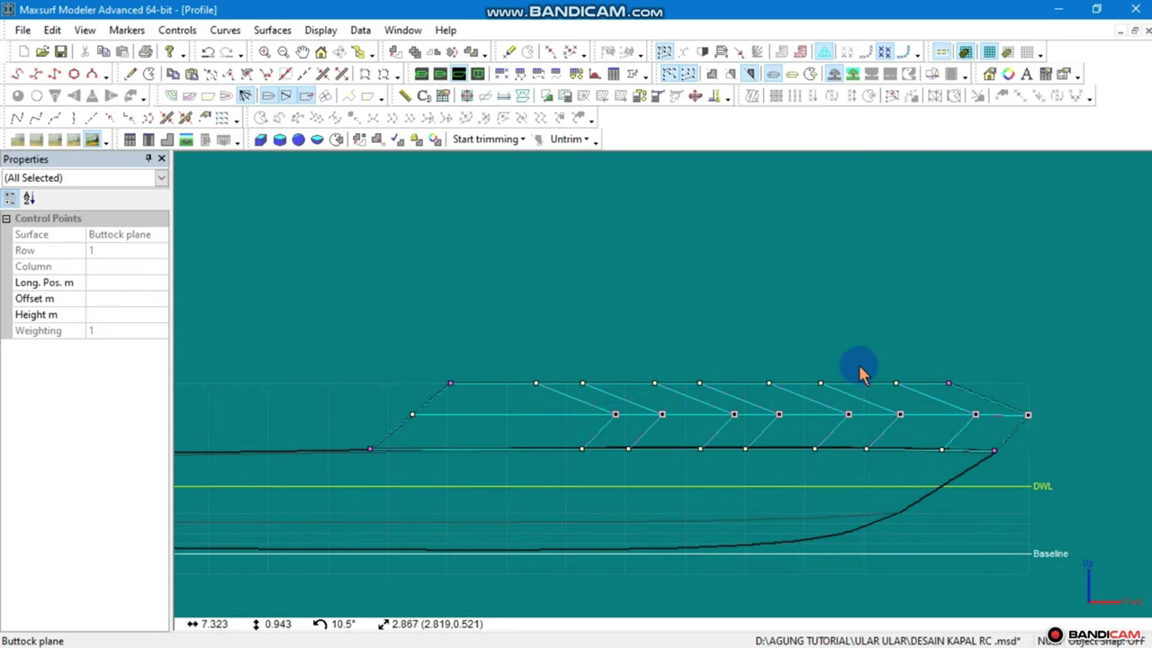
Select the cabin's roof row of control points and move it forward over the bow
{"action": "left_click_drag", "start_coordinate": [1069, 307], "coordinate": [544, 387]}
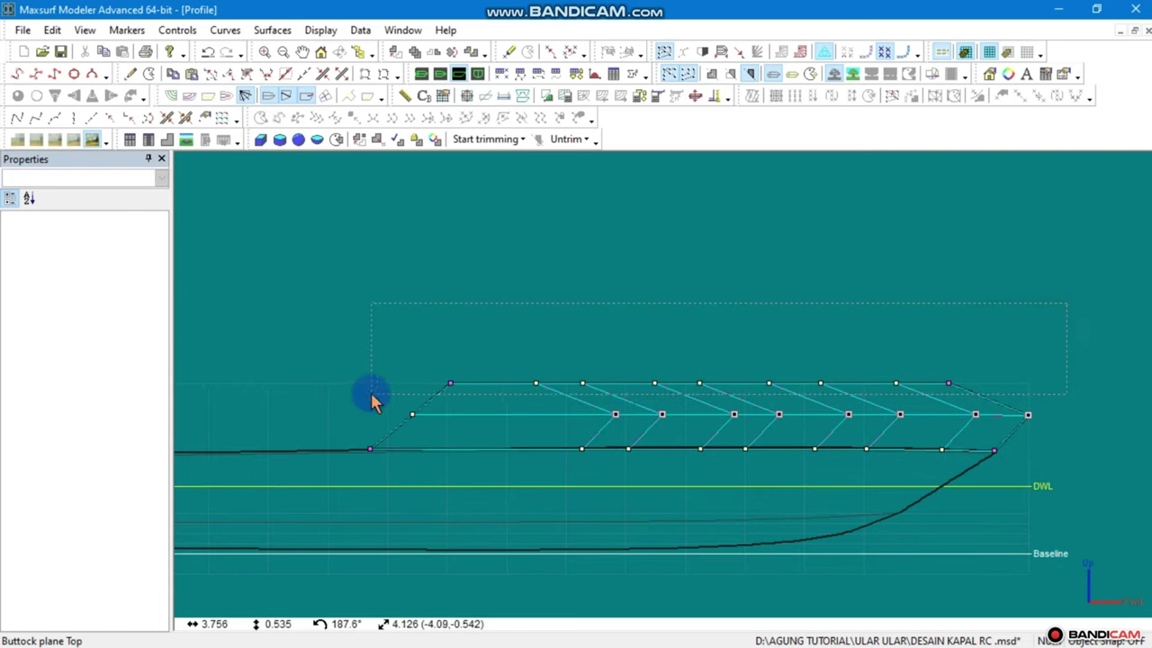
{"action": "left_click_drag", "start_coordinate": [376, 401], "coordinate": [447, 385]}
{"action": "left_click_drag", "start_coordinate": [1071, 330], "coordinate": [684, 384]}
{"action": "left_click_drag", "start_coordinate": [517, 402], "coordinate": [534, 386]}
{"action": "mouse_move", "coordinate": [990, 359]}
{"action": "left_mouse_down"}
{"action": "mouse_move", "coordinate": [601, 403]}
{"action": "mouse_move", "coordinate": [534, 393]}
{"action": "mouse_move", "coordinate": [644, 395]}
{"action": "left_mouse_up"}
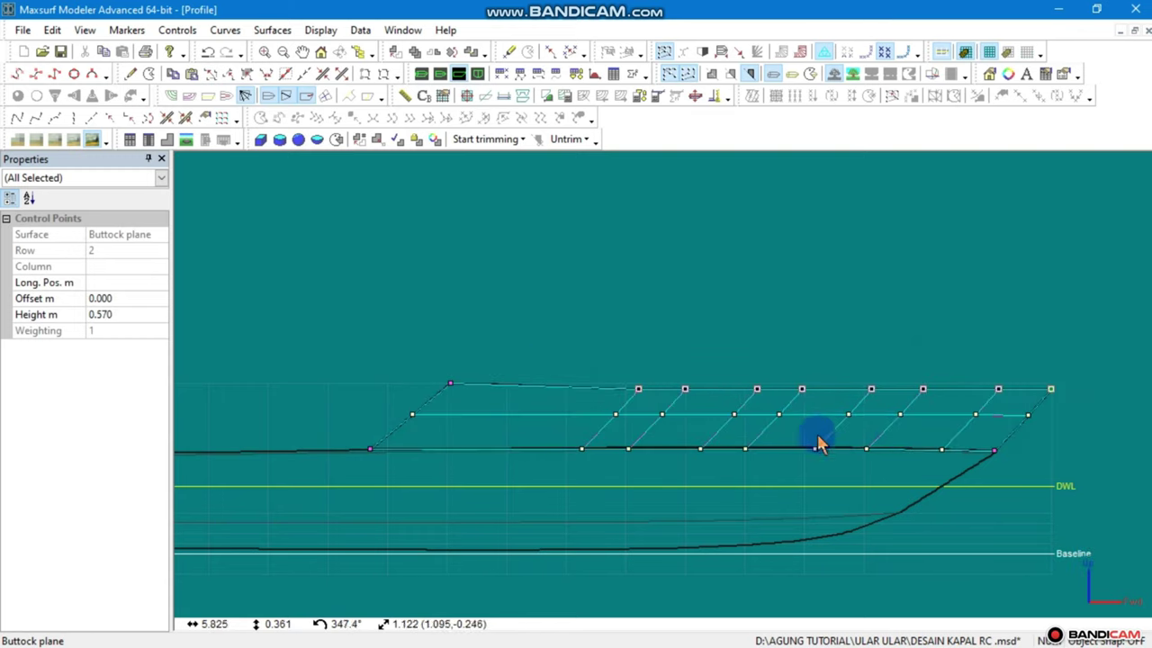
Lower the cabin's front top corner point slightly to slope the front
{"action": "scroll", "coordinate": [905, 434], "scroll_direction": "down", "scroll_amount": 1}
{"action": "scroll", "coordinate": [536, 411], "scroll_direction": "up", "scroll_amount": 1}
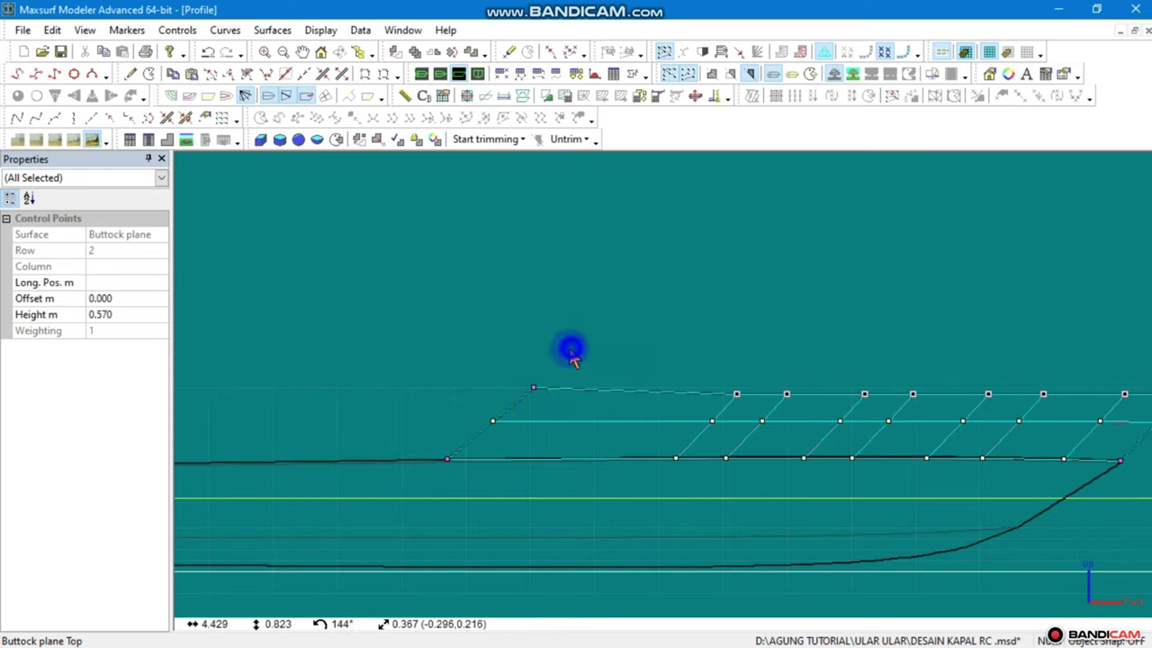
{"action": "left_click", "coordinate": [534, 394]}
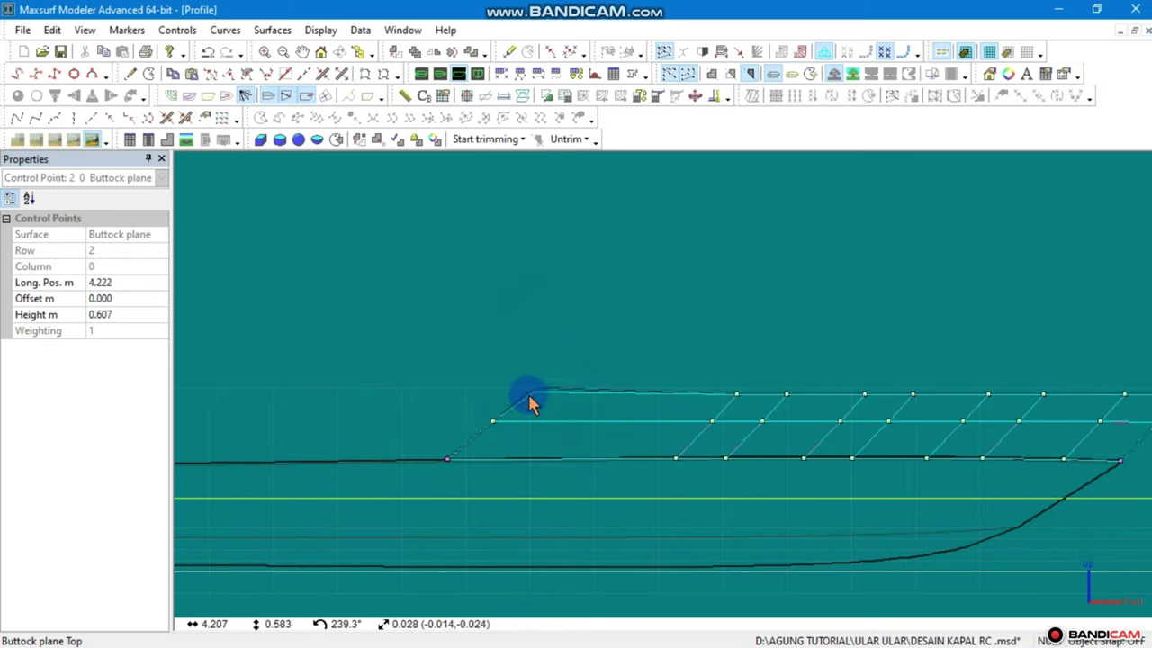
{"action": "left_click_drag", "start_coordinate": [531, 403], "coordinate": [545, 406]}
{"action": "scroll", "coordinate": [546, 406], "scroll_direction": "down", "scroll_amount": 1}
Orbit the reshaped cabin in Perspective view, including the underside, then return to Profile
{"action": "left_click", "coordinate": [420, 75]}
{"action": "left_click", "coordinate": [555, 302]}
{"action": "mouse_move", "coordinate": [555, 302]}
{"action": "left_mouse_down"}
{"action": "mouse_move", "coordinate": [588, 393]}
{"action": "mouse_move", "coordinate": [586, 425]}
{"action": "left_mouse_up"}
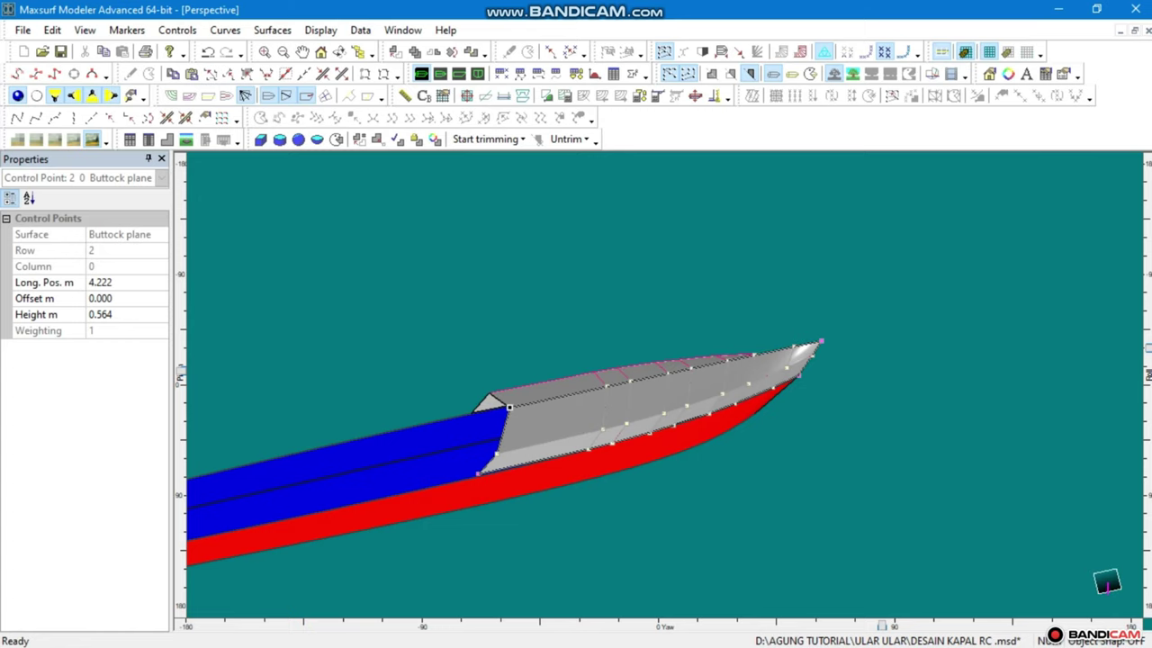
{"action": "mouse_move", "coordinate": [1145, 355]}
{"action": "left_mouse_down"}
{"action": "mouse_move", "coordinate": [1134, 458]}
{"action": "mouse_move", "coordinate": [1125, 352]}
{"action": "left_mouse_up"}
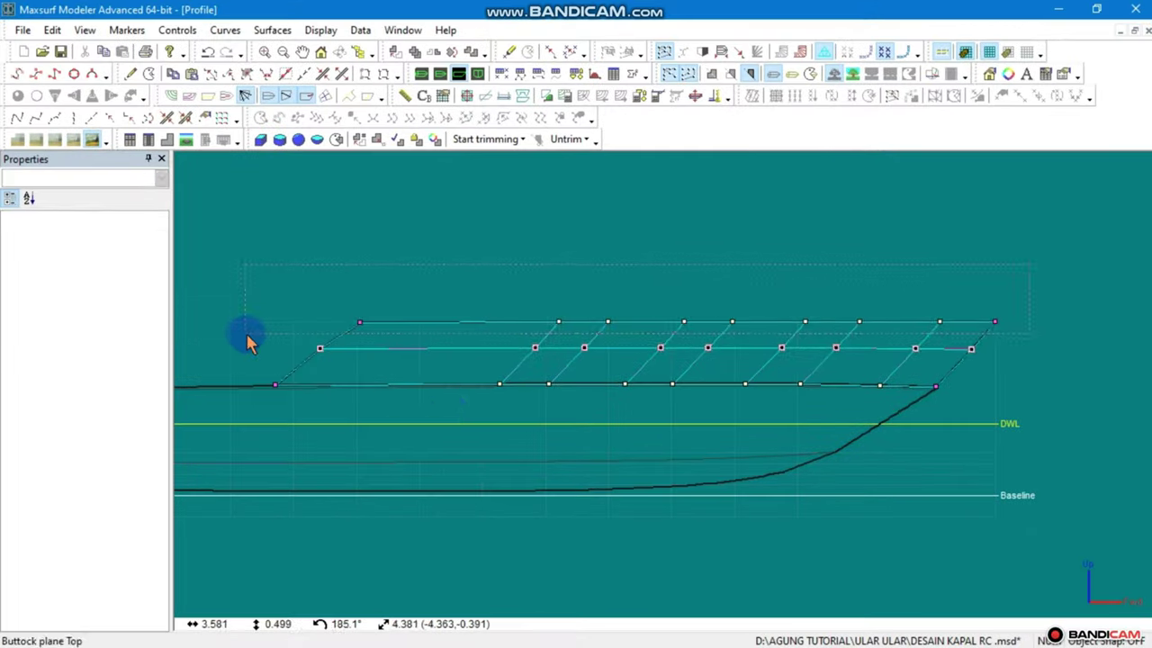
{"action": "left_click_drag", "start_coordinate": [244, 334], "coordinate": [416, 390]}
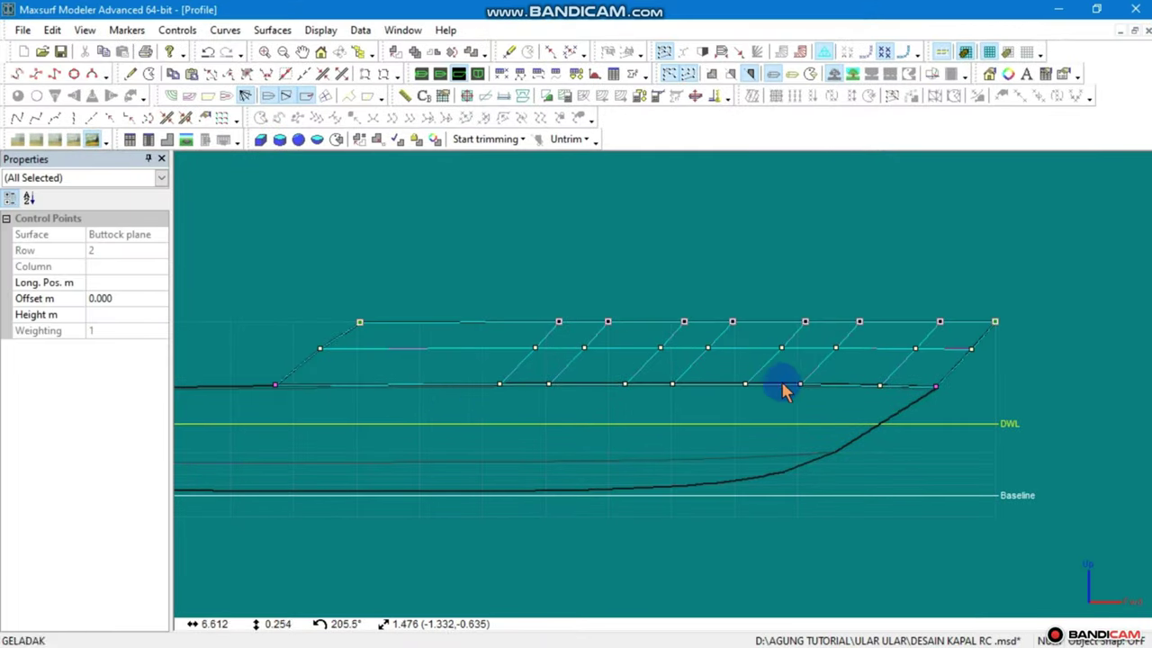
Select front middle control point 1 0 and check its Height value
{"action": "left_click", "coordinate": [1037, 345]}
{"action": "left_click", "coordinate": [319, 349]}
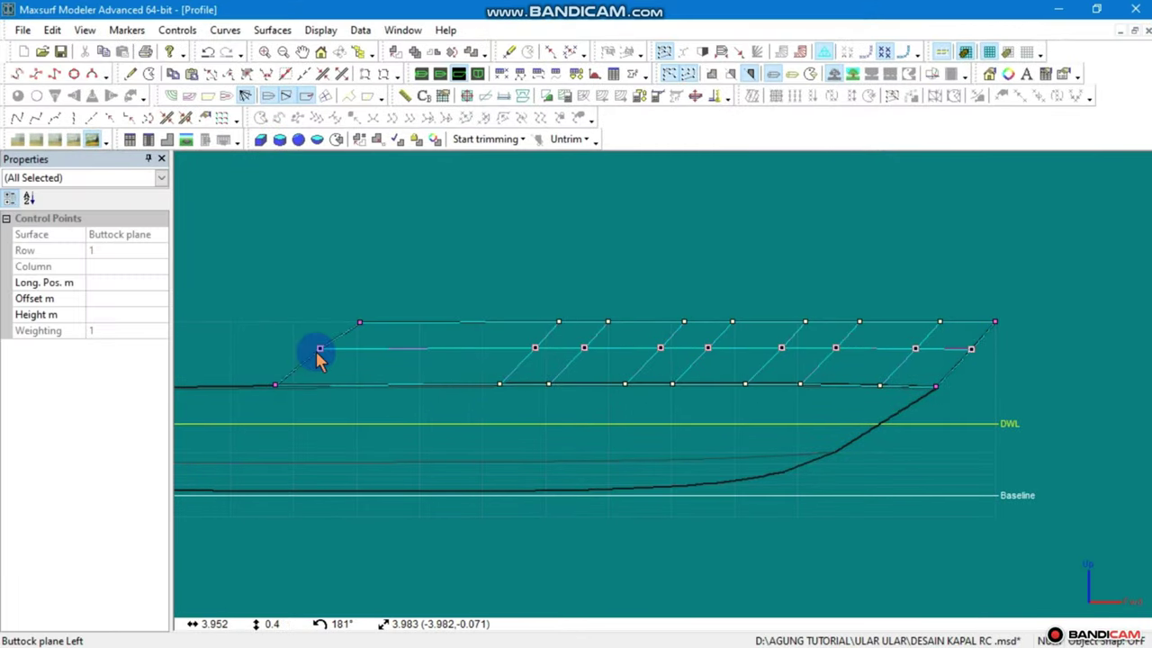
{"action": "left_click_drag", "start_coordinate": [323, 360], "coordinate": [320, 354]}
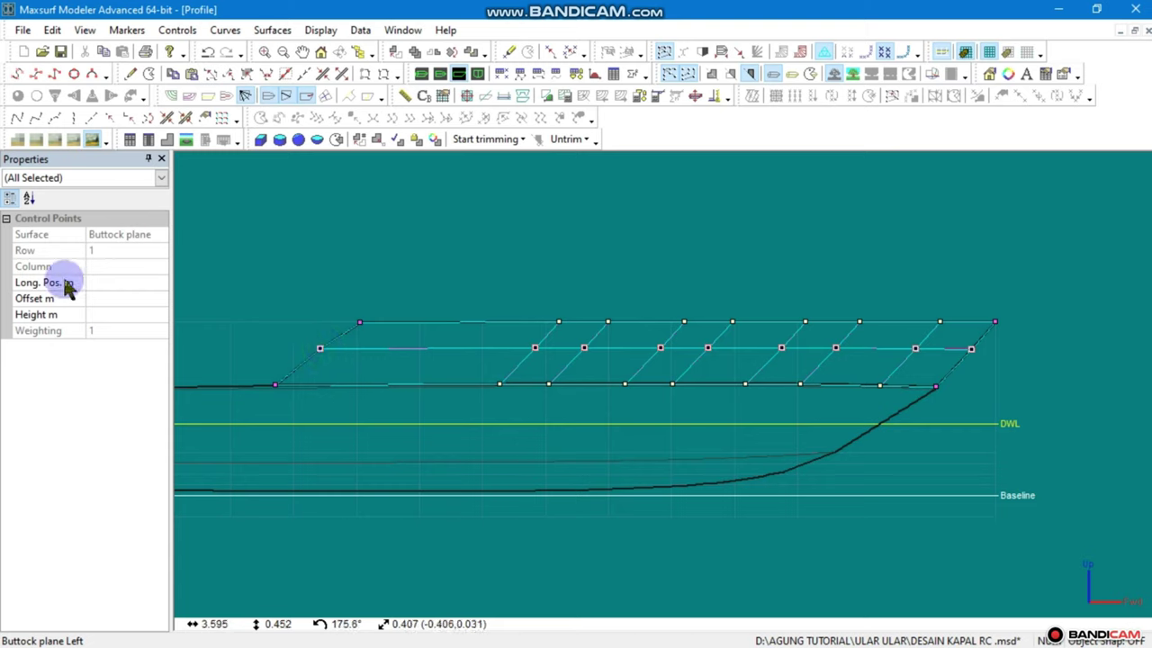
{"action": "left_click", "coordinate": [319, 352]}
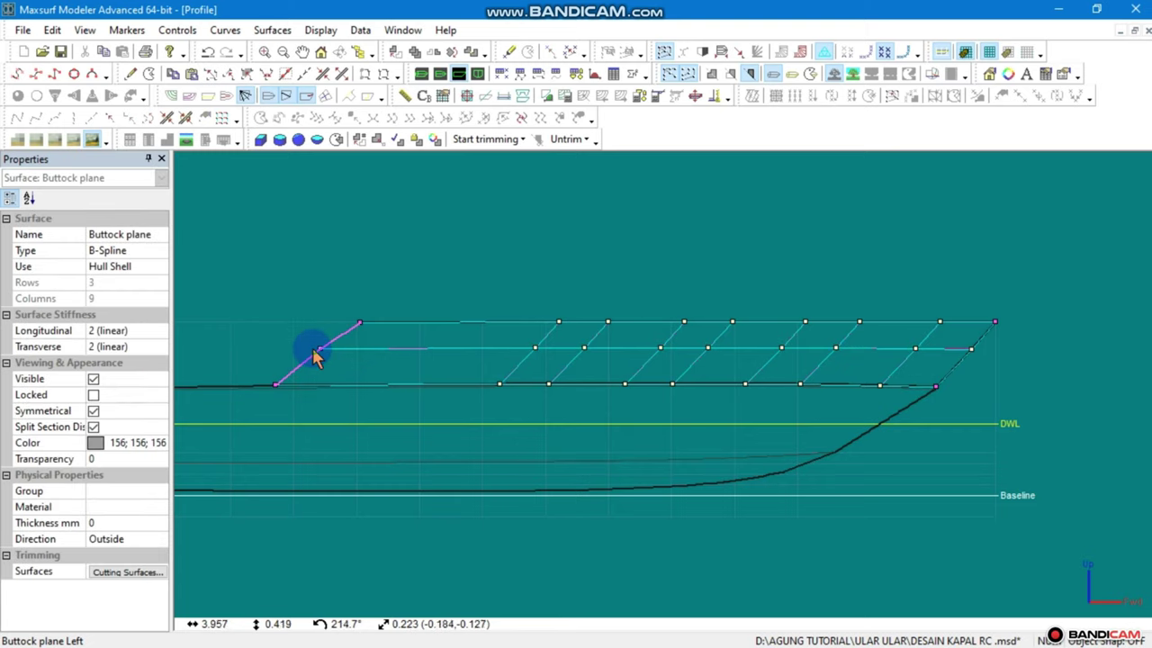
{"action": "left_click", "coordinate": [321, 355]}
{"action": "left_click", "coordinate": [116, 314]}
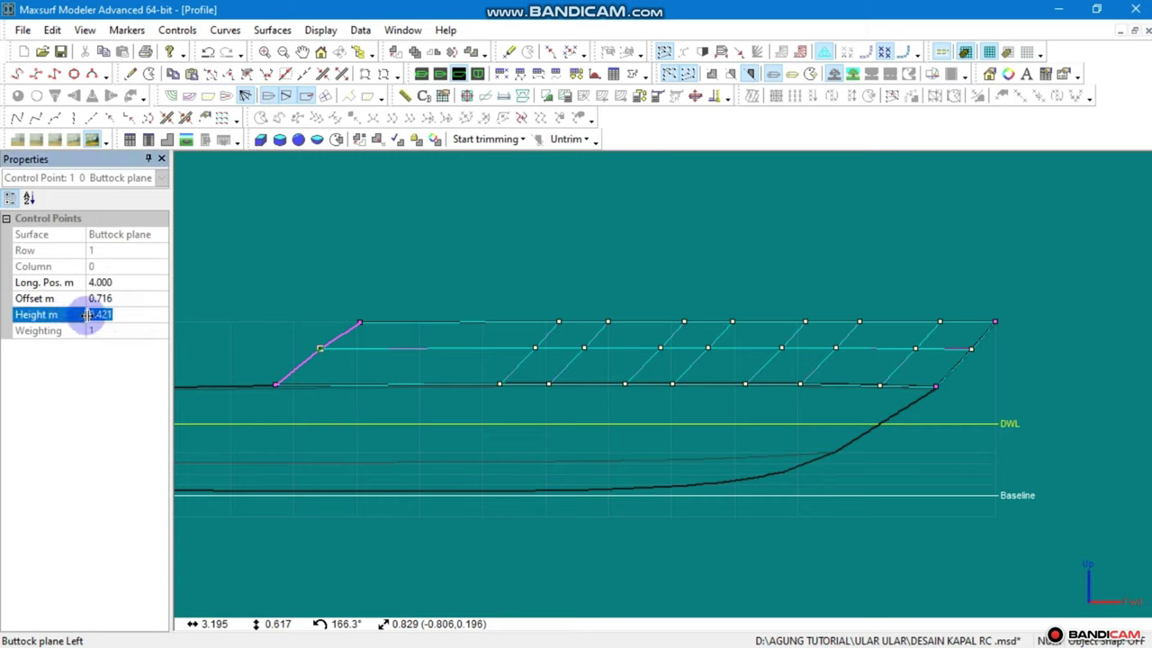
Select the top row of roof points and set their Height to 0.605 m
{"action": "left_click", "coordinate": [486, 363]}
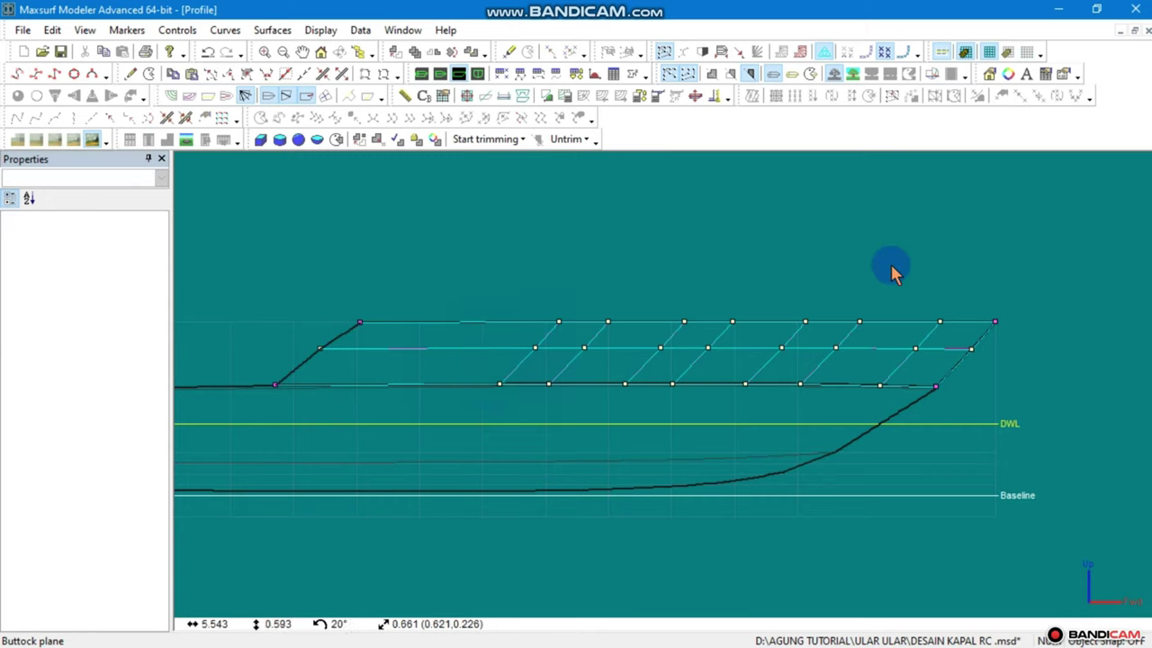
{"action": "left_click", "coordinate": [329, 336]}
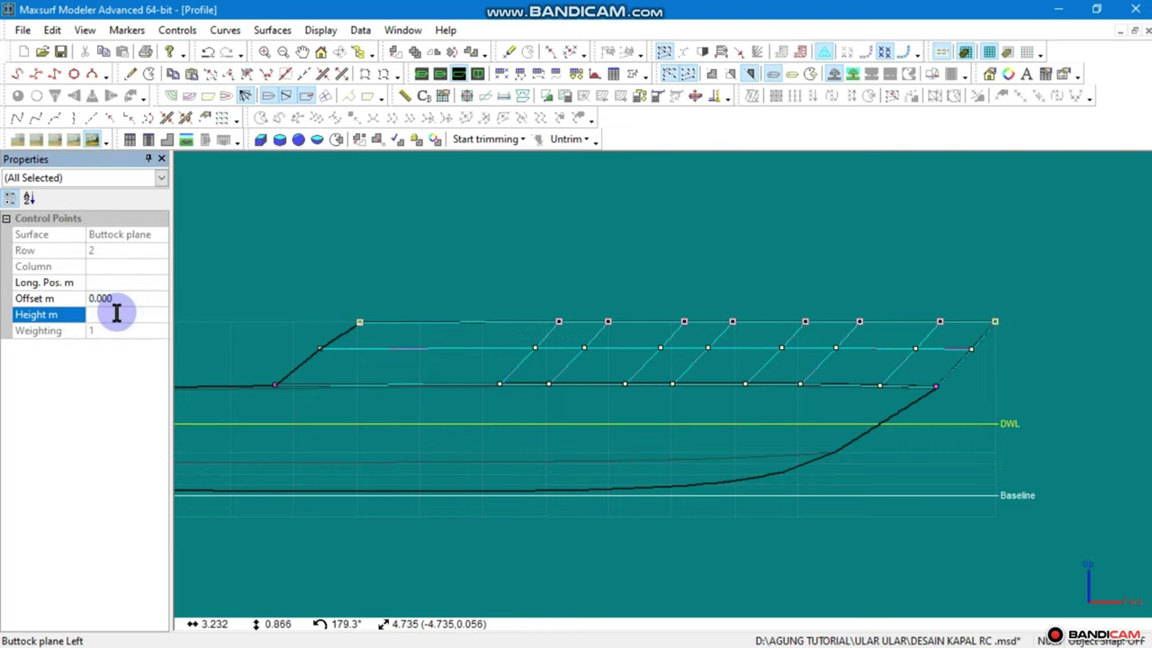
{"action": "type", "text": "0.605"}
{"action": "left_click", "coordinate": [423, 230]}
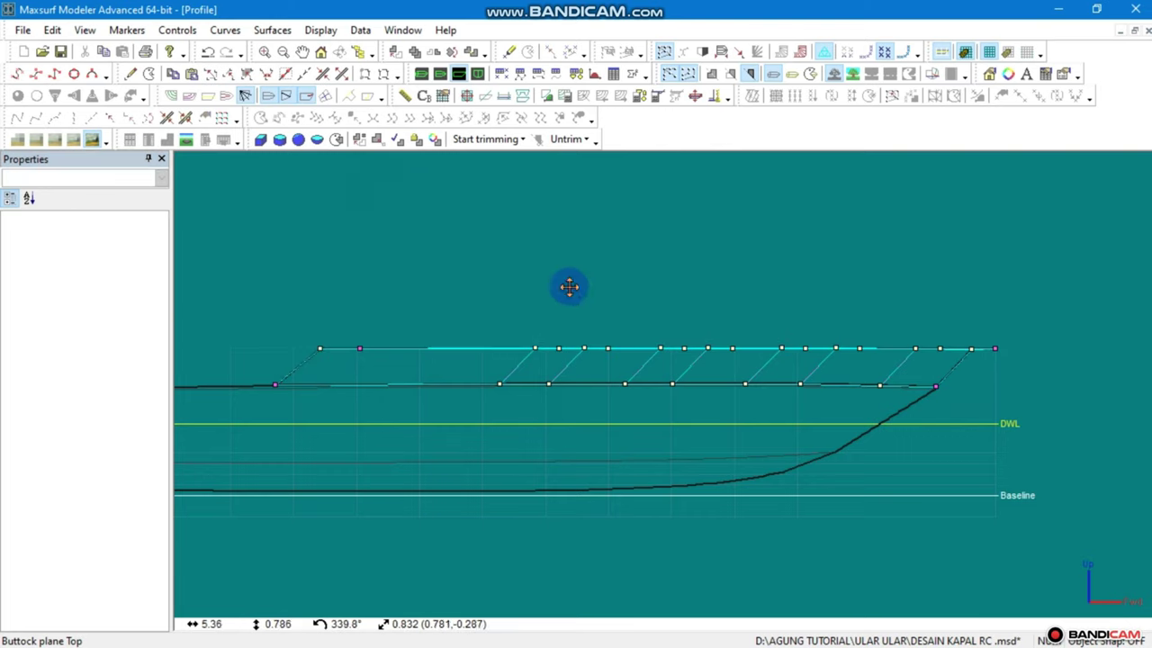
Zoom and pitch the Perspective view to inspect the flattened grey cabin ahead of the blue deck
{"action": "left_click", "coordinate": [421, 73]}
{"action": "scroll", "coordinate": [746, 373], "scroll_direction": "up", "scroll_amount": 3}
{"action": "scroll", "coordinate": [753, 375], "scroll_direction": "up", "scroll_amount": 2}
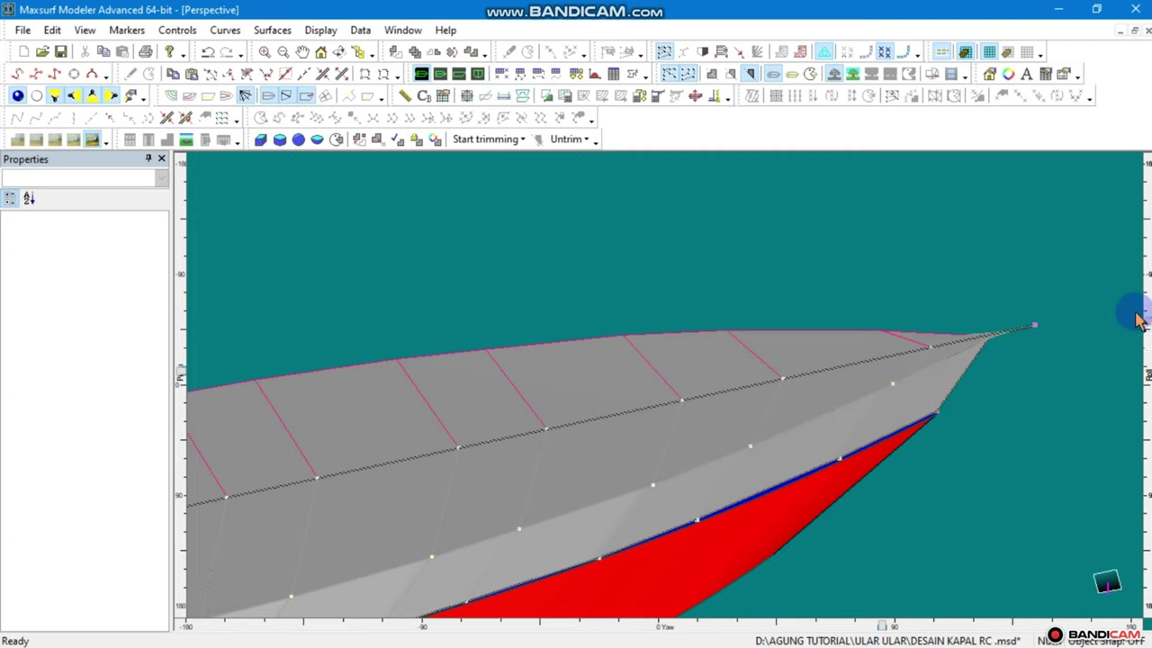
{"action": "left_click_drag", "start_coordinate": [1138, 320], "coordinate": [1147, 331]}
{"action": "left_click_drag", "start_coordinate": [1147, 378], "coordinate": [1148, 418]}
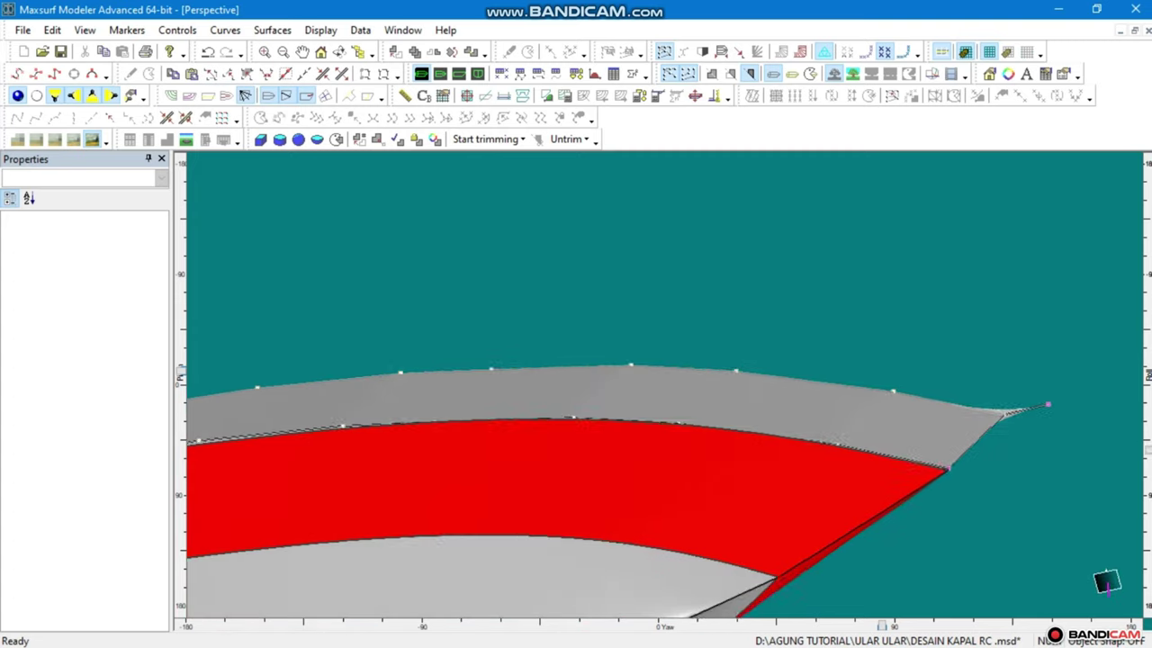
{"action": "left_click_drag", "start_coordinate": [1147, 418], "coordinate": [1149, 378]}
{"action": "scroll", "coordinate": [1075, 379], "scroll_direction": "down", "scroll_amount": 2}
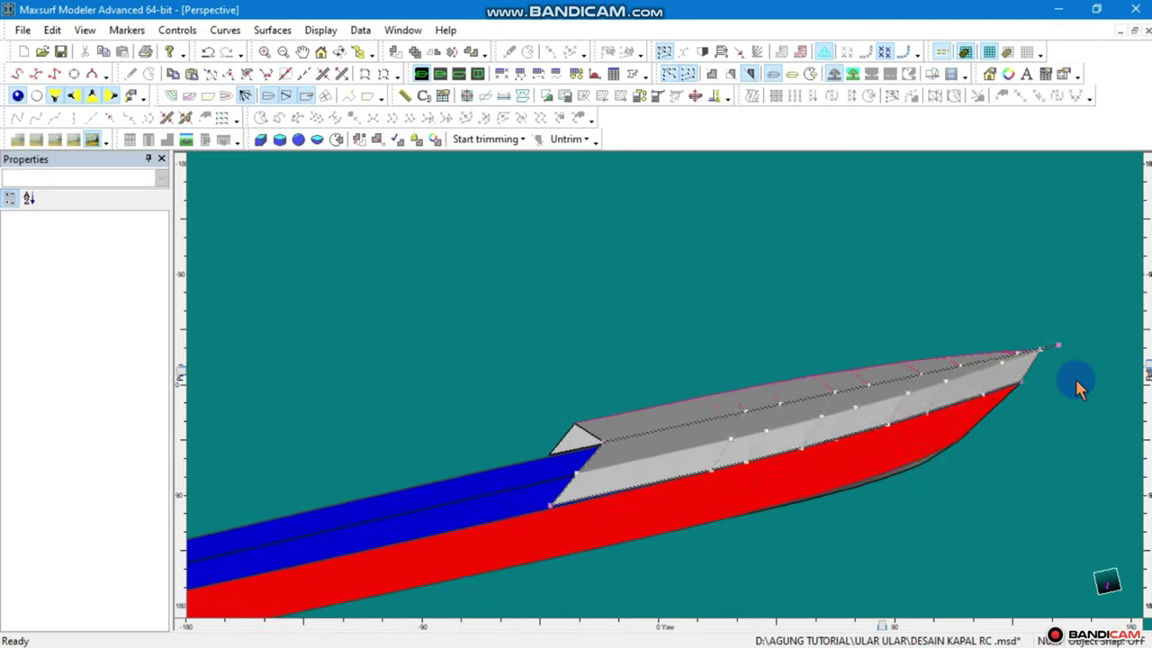
{"action": "scroll", "coordinate": [1075, 379], "scroll_direction": "down", "scroll_amount": 1}
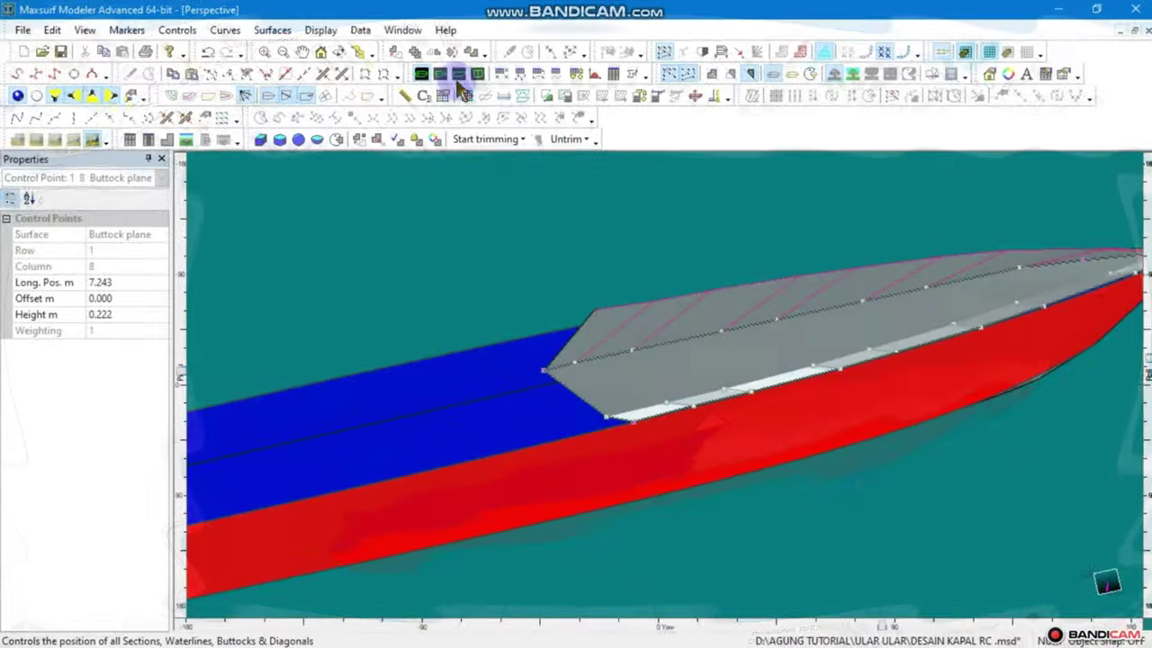
In Plan view, select the cabin's aft corner and centreline points and drag them into line
{"action": "left_click", "coordinate": [440, 74]}
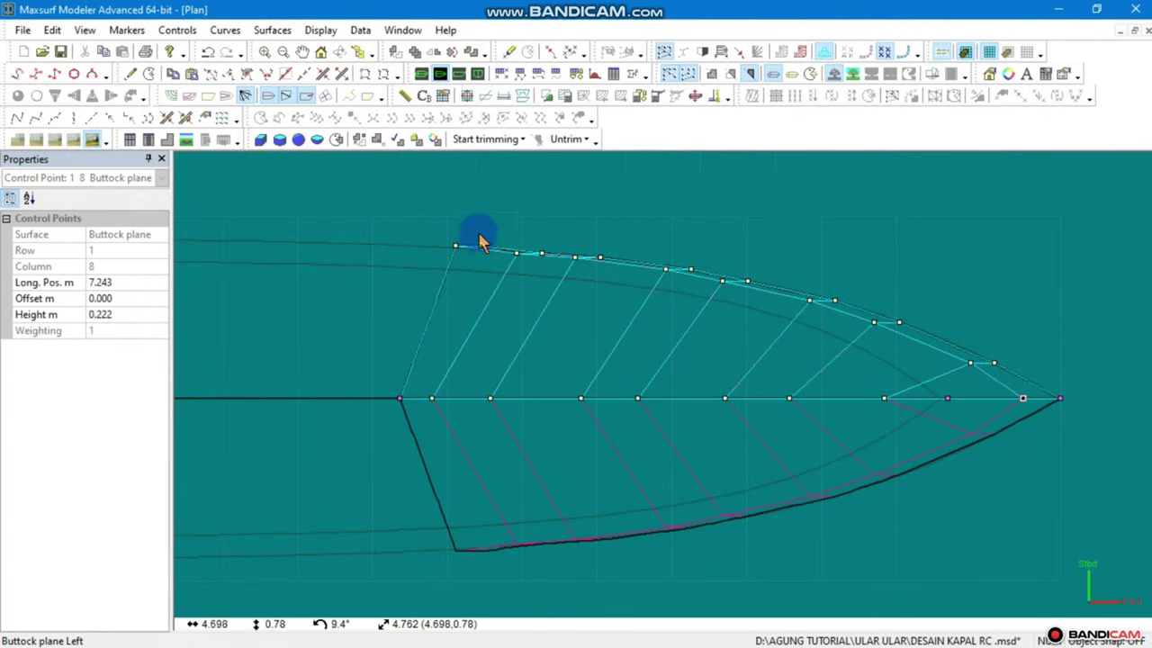
{"action": "left_click_drag", "start_coordinate": [472, 238], "coordinate": [414, 281]}
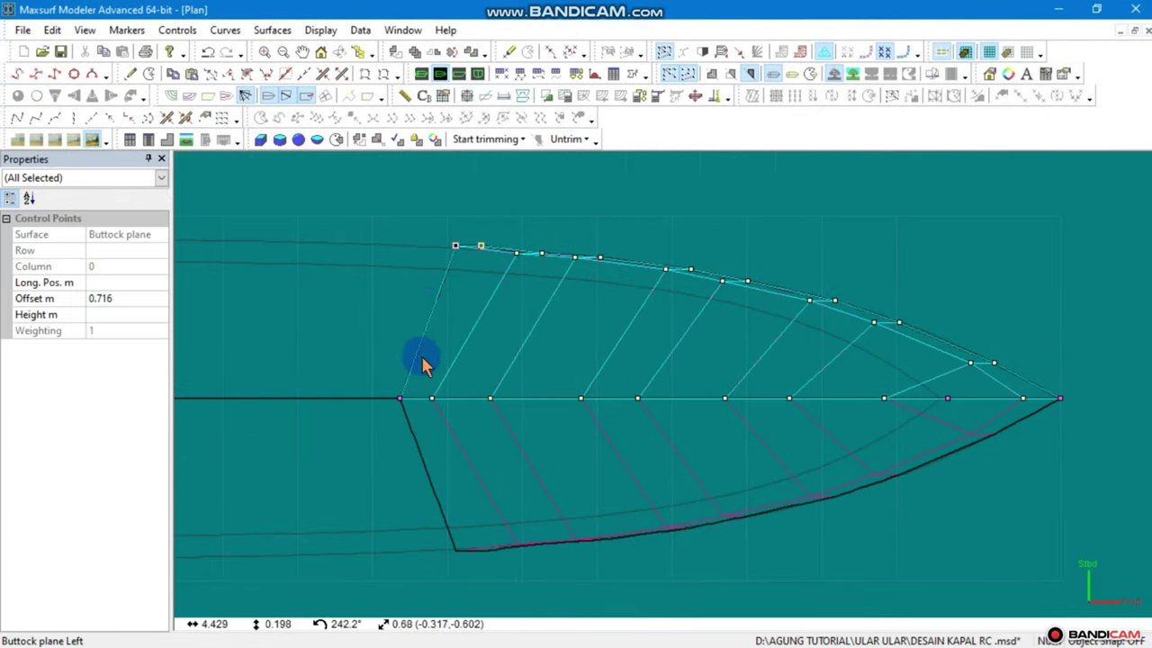
{"action": "left_click_drag", "start_coordinate": [416, 378], "coordinate": [386, 418], "text": "shift"}
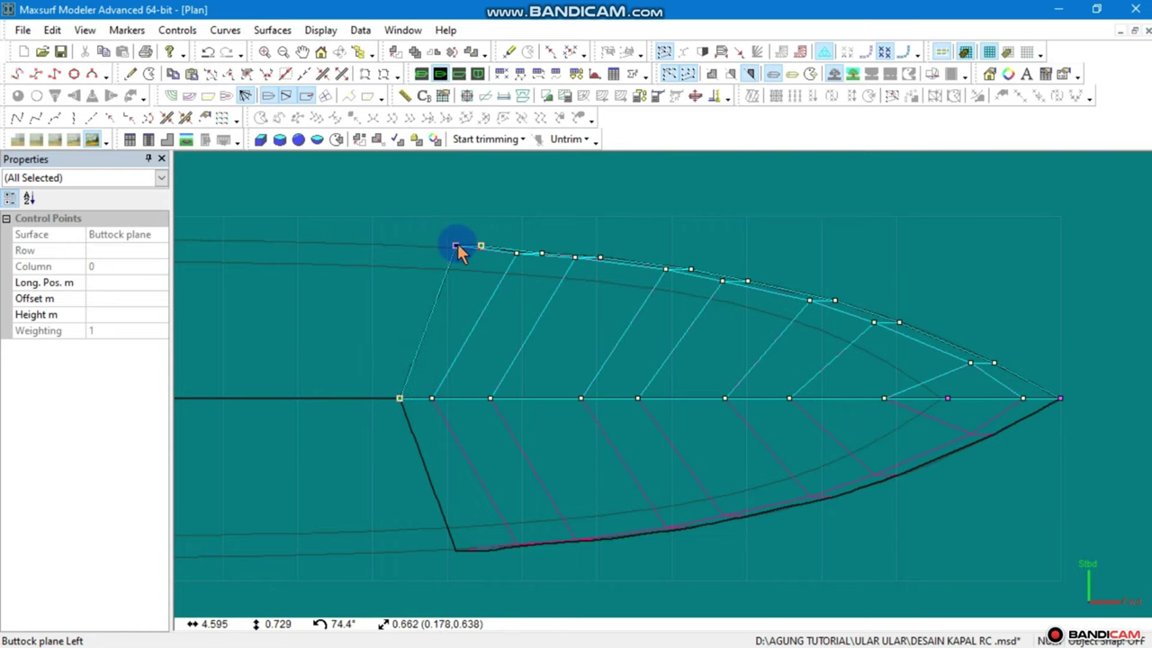
{"action": "left_click_drag", "start_coordinate": [456, 249], "coordinate": [386, 251]}
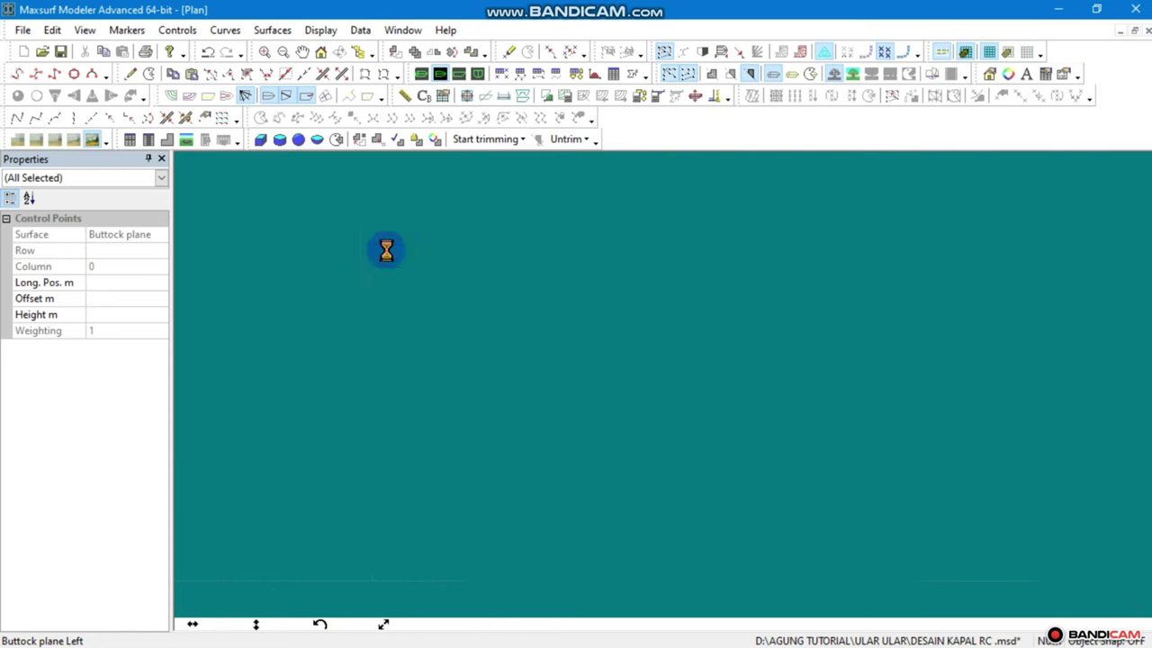
{"action": "left_click_drag", "start_coordinate": [360, 383], "coordinate": [258, 468]}
{"action": "left_click_drag", "start_coordinate": [405, 343], "coordinate": [502, 399]}
Move centreline point 2 1 forward to Long. Pos. 4.629 m, then return to Profile
{"action": "left_click", "coordinate": [435, 414]}
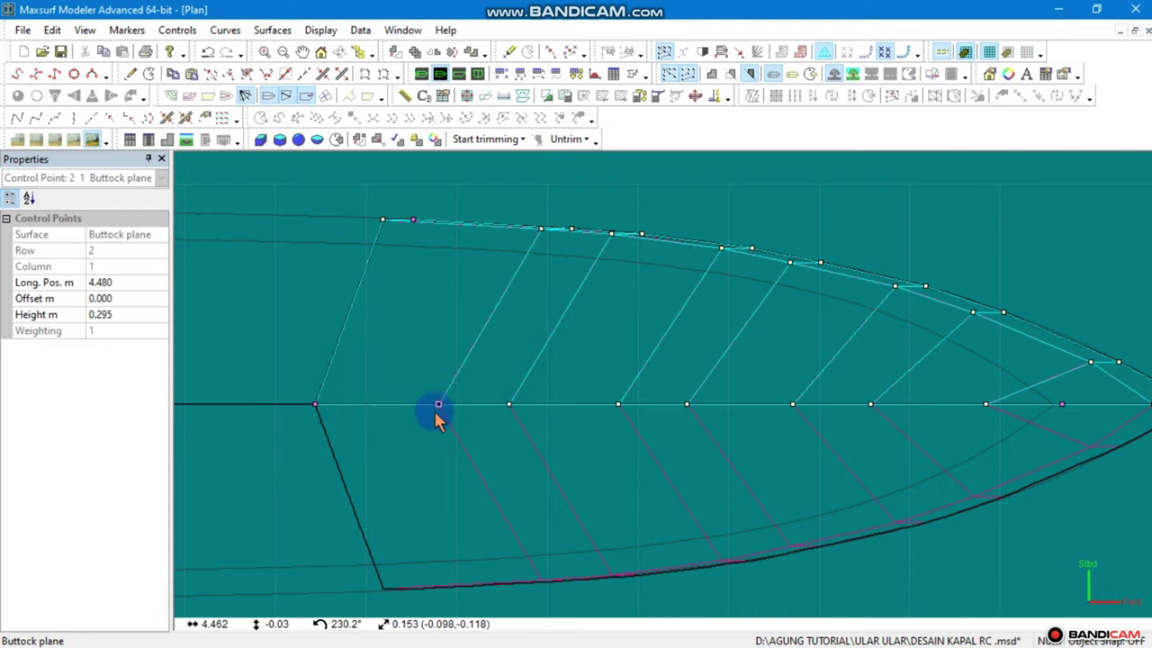
{"action": "left_click_drag", "start_coordinate": [438, 410], "coordinate": [477, 418]}
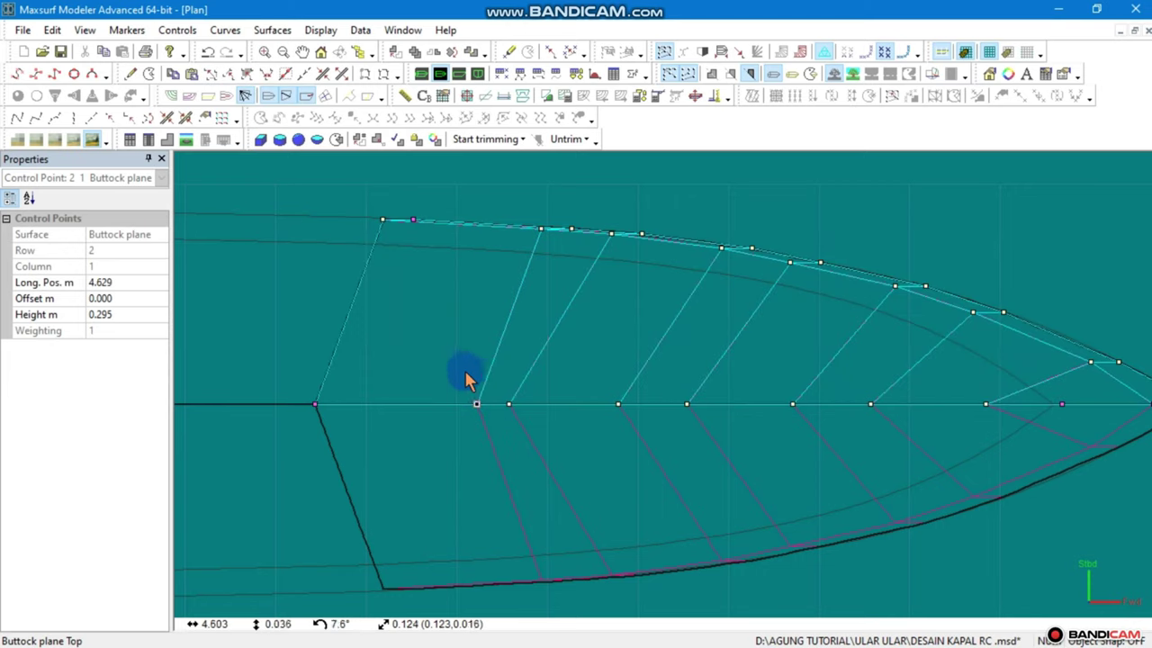
{"action": "left_click", "coordinate": [461, 74]}
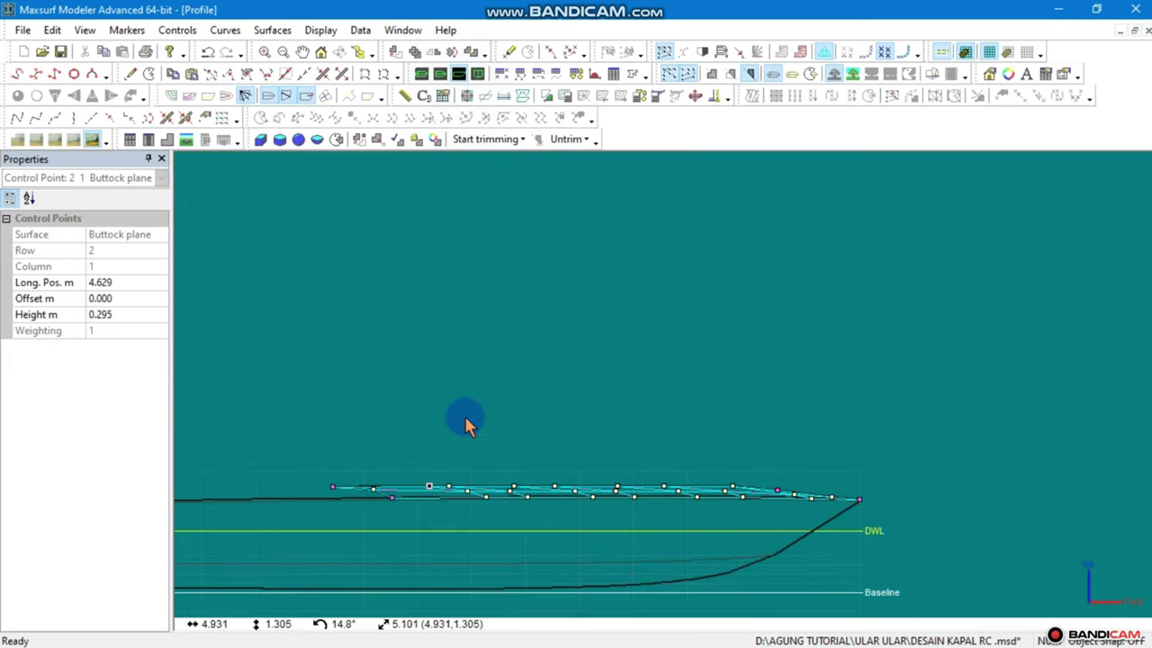
Move a buttock-plane control point lower and further aft, and reposition neighbouring point 0,1
{"action": "scroll", "coordinate": [441, 493], "scroll_direction": "up", "scroll_amount": 2}
{"action": "scroll", "coordinate": [442, 494], "scroll_direction": "up", "scroll_amount": 1}
{"action": "scroll", "coordinate": [501, 489], "scroll_direction": "up", "scroll_amount": 2}
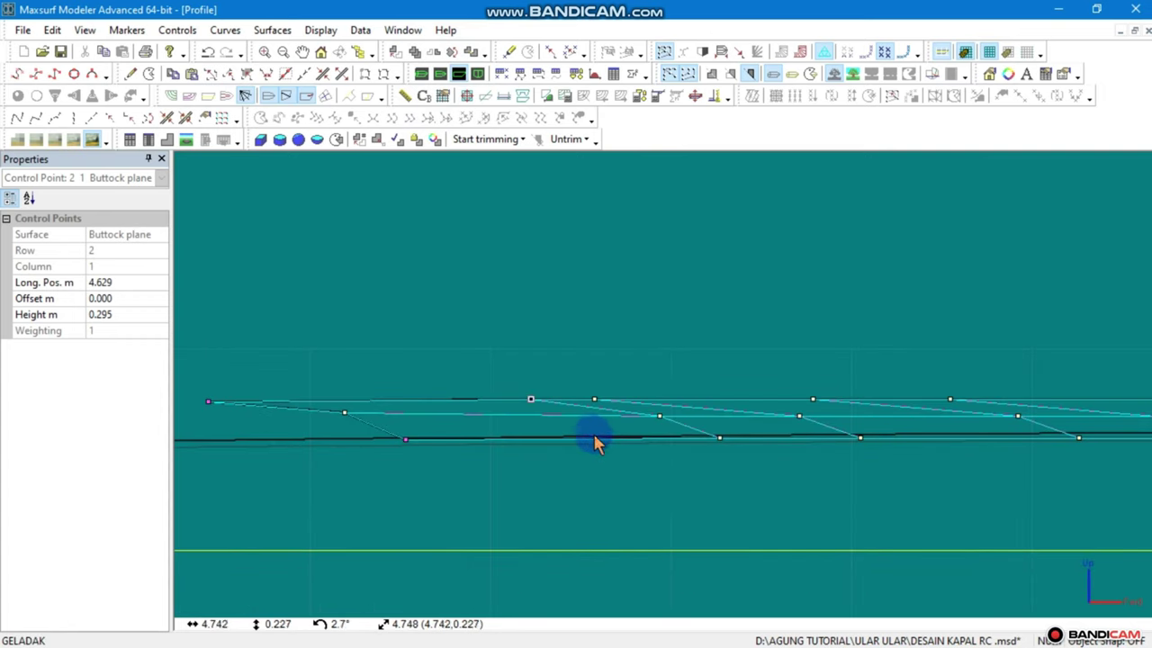
{"action": "left_click", "coordinate": [658, 417]}
{"action": "left_click_drag", "start_coordinate": [657, 417], "coordinate": [533, 431]}
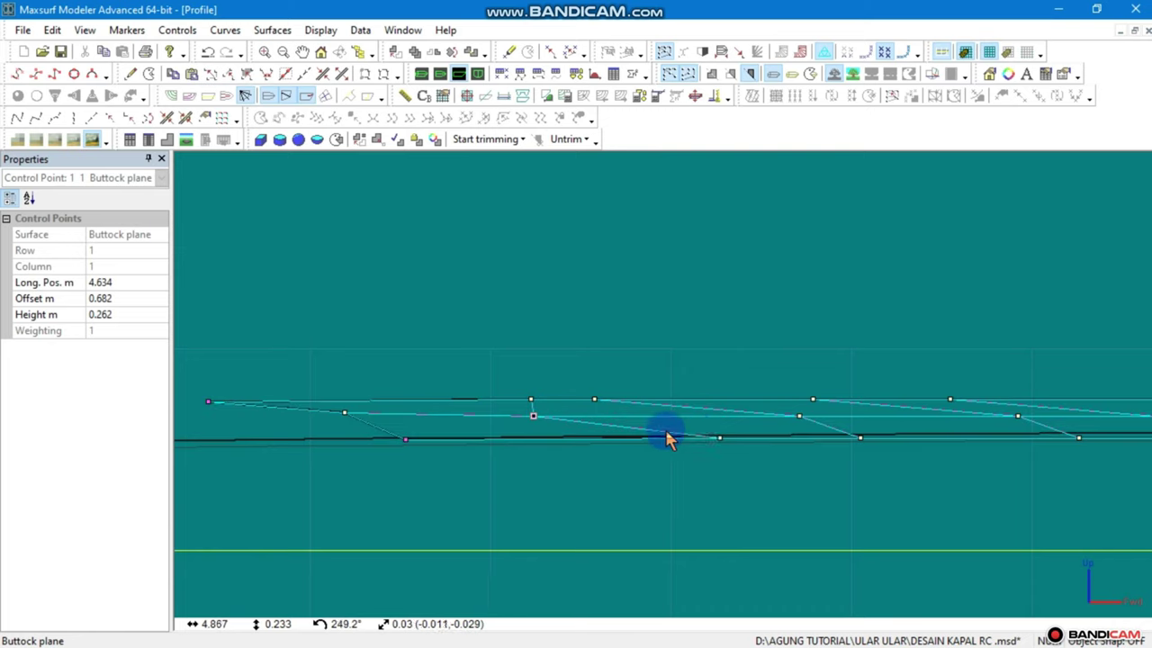
{"action": "left_click", "coordinate": [710, 450]}
{"action": "left_click_drag", "start_coordinate": [719, 439], "coordinate": [545, 454]}
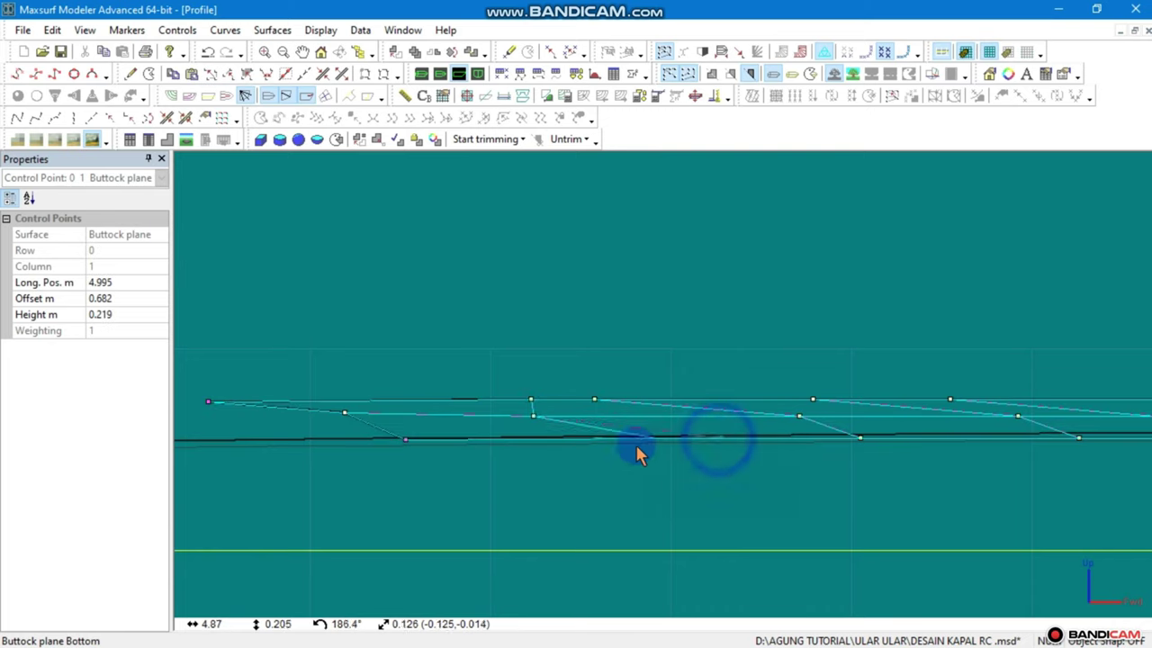
Select the cabin's top row of points and raise them to form the cabin top
{"action": "scroll", "coordinate": [533, 453], "scroll_direction": "up", "scroll_amount": 2}
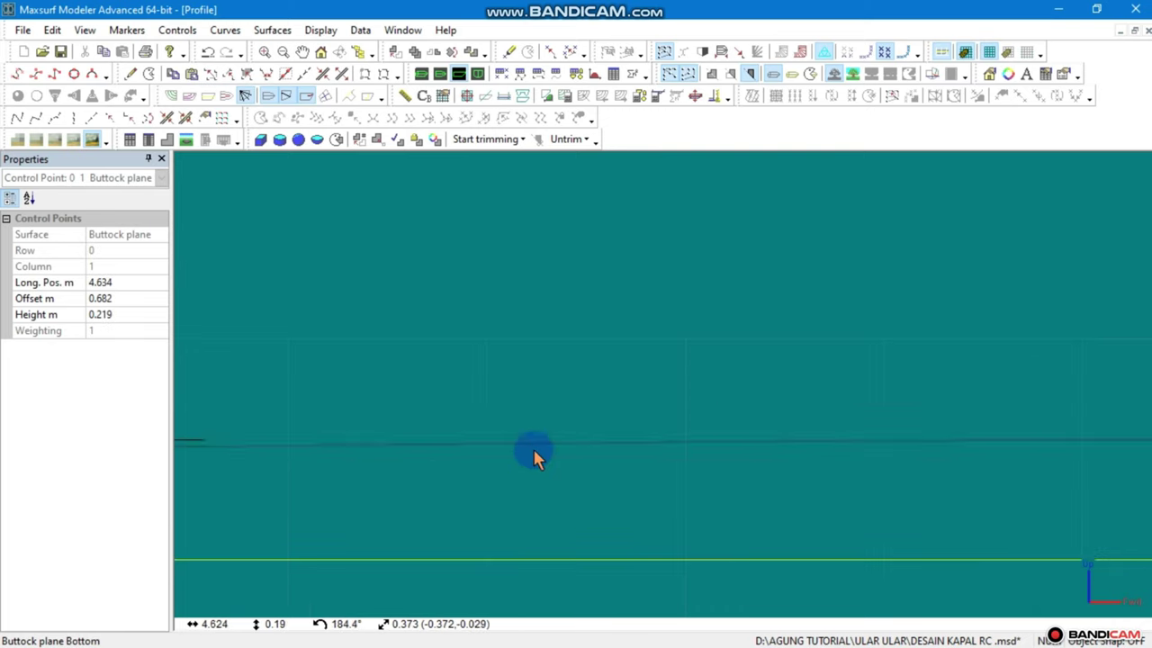
{"action": "left_click_drag", "start_coordinate": [567, 334], "coordinate": [478, 385]}
{"action": "scroll", "coordinate": [550, 372], "scroll_direction": "down", "scroll_amount": 1}
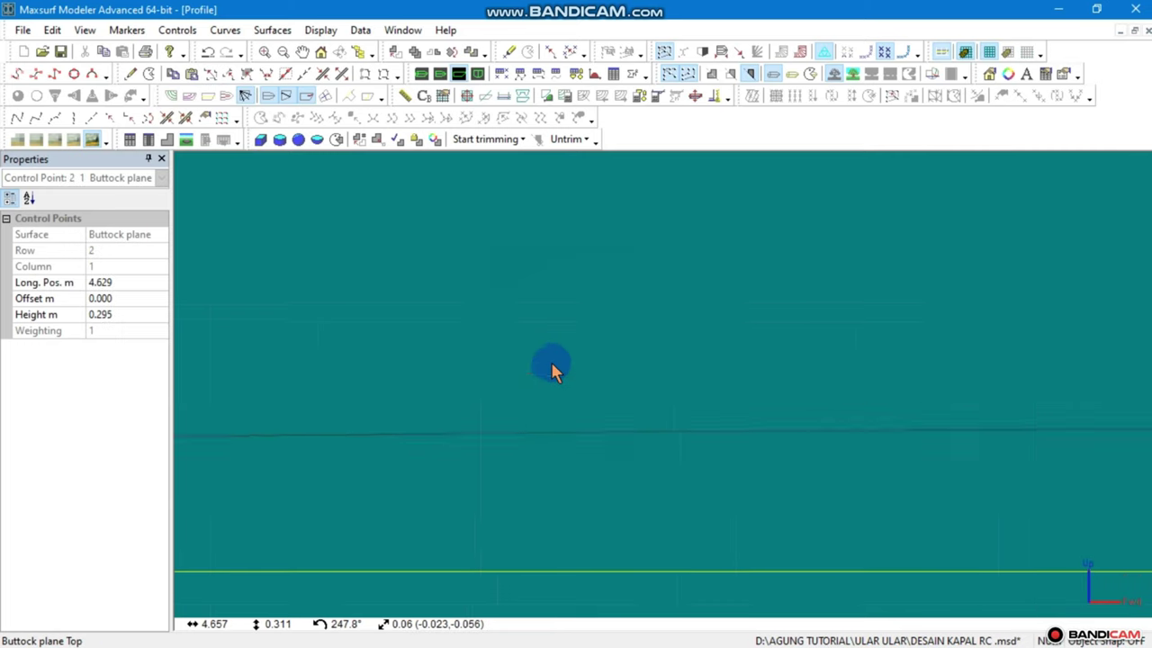
{"action": "left_click", "coordinate": [560, 338]}
{"action": "left_click_drag", "start_coordinate": [349, 393], "coordinate": [196, 382]}
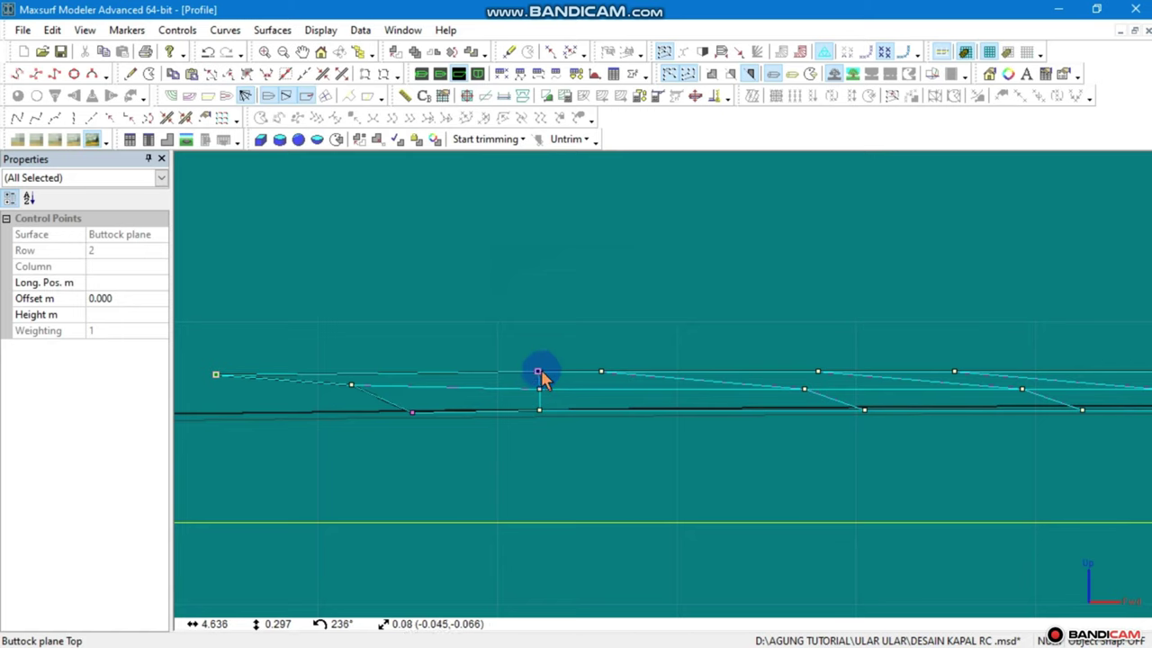
{"action": "left_click_drag", "start_coordinate": [540, 376], "coordinate": [547, 270]}
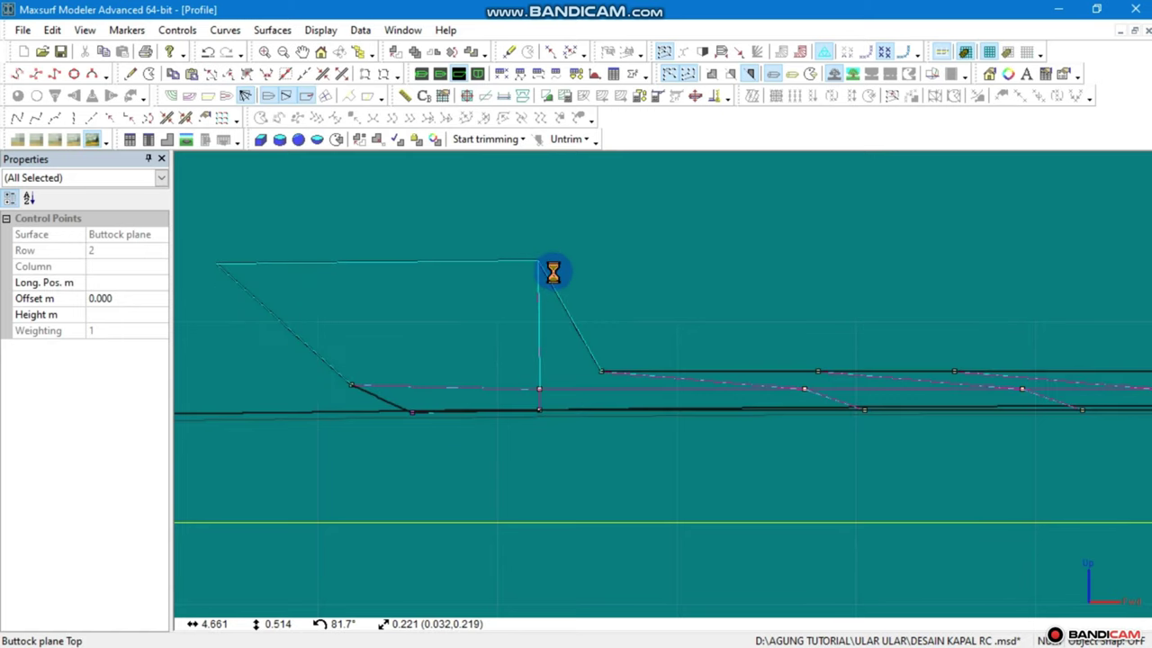
Pull the lower aft control point 0,0 further back toward the stern
{"action": "mouse_move", "coordinate": [519, 324]}
{"action": "left_mouse_down"}
{"action": "mouse_move", "coordinate": [406, 424]}
{"action": "mouse_move", "coordinate": [494, 358]}
{"action": "mouse_move", "coordinate": [437, 371]}
{"action": "left_mouse_up"}
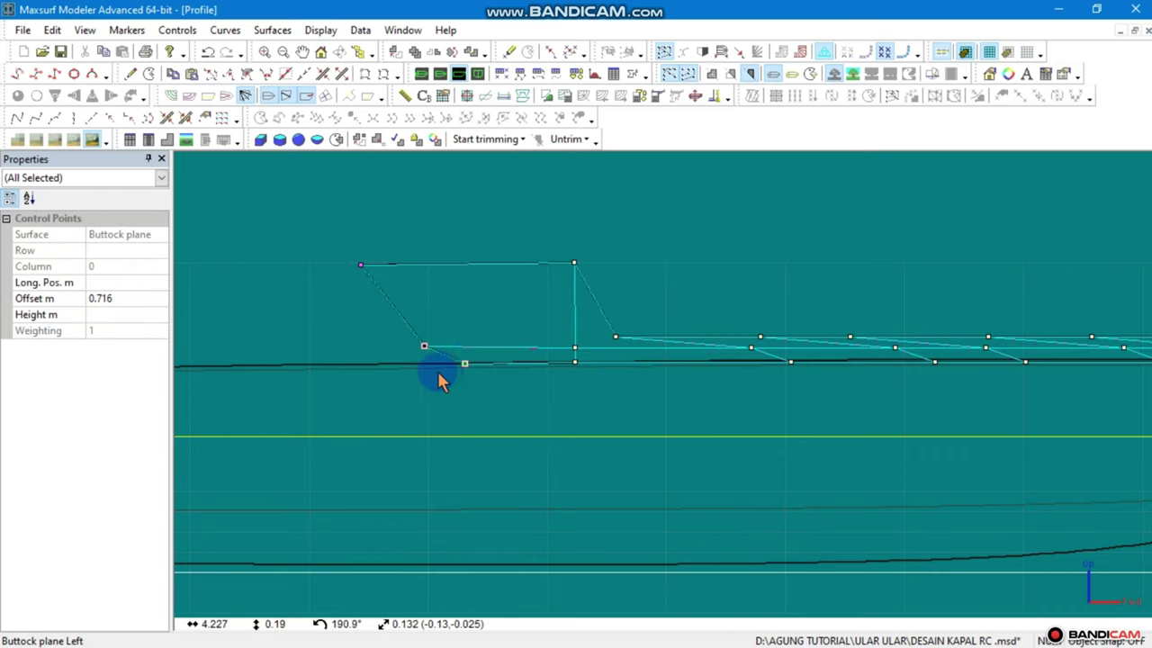
{"action": "left_click", "coordinate": [465, 367]}
{"action": "mouse_move", "coordinate": [465, 370]}
{"action": "left_mouse_down"}
{"action": "mouse_move", "coordinate": [432, 381]}
{"action": "mouse_move", "coordinate": [381, 362]}
{"action": "mouse_move", "coordinate": [422, 349]}
{"action": "mouse_move", "coordinate": [378, 345]}
{"action": "left_mouse_up"}
{"action": "scroll", "coordinate": [378, 345], "scroll_direction": "down", "scroll_amount": 3}
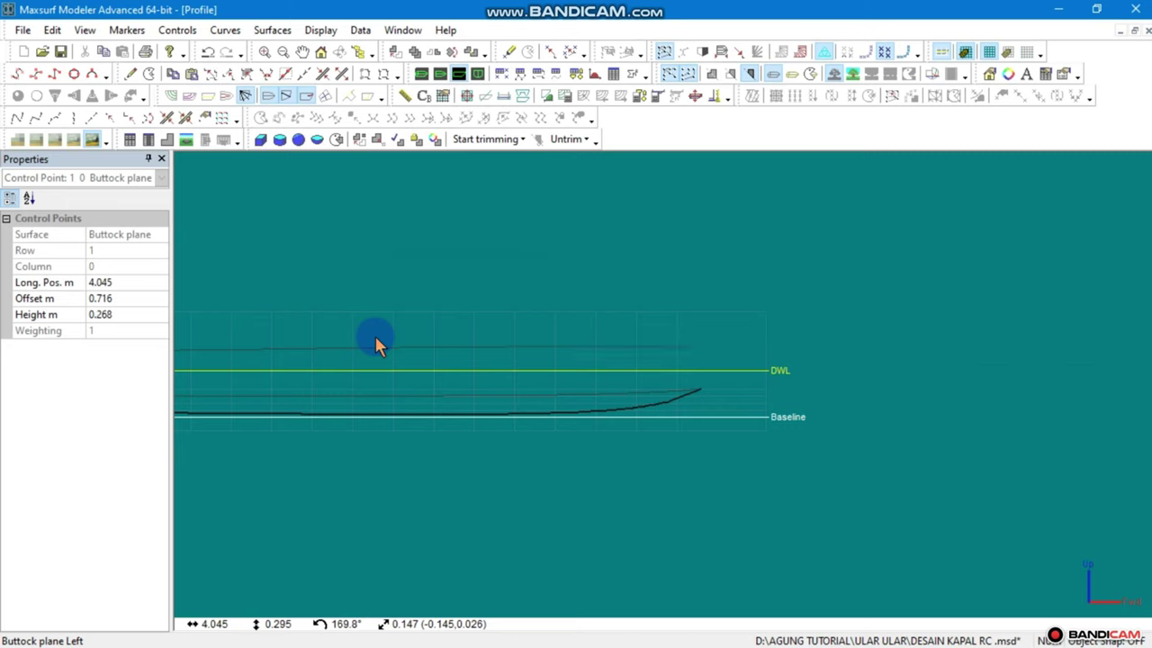
{"action": "scroll", "coordinate": [493, 346], "scroll_direction": "down", "scroll_amount": 2}
{"action": "scroll", "coordinate": [494, 345], "scroll_direction": "up", "scroll_amount": 2}
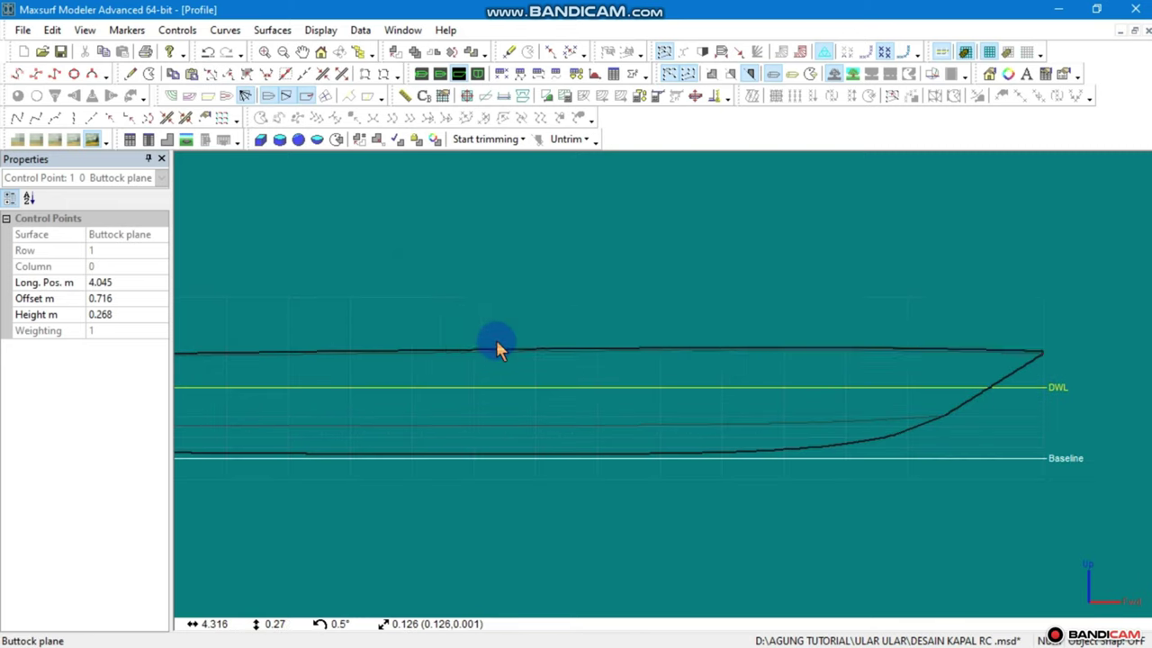
{"action": "scroll", "coordinate": [580, 369], "scroll_direction": "down", "scroll_amount": 2}
{"action": "scroll", "coordinate": [771, 330], "scroll_direction": "down", "scroll_amount": 1}
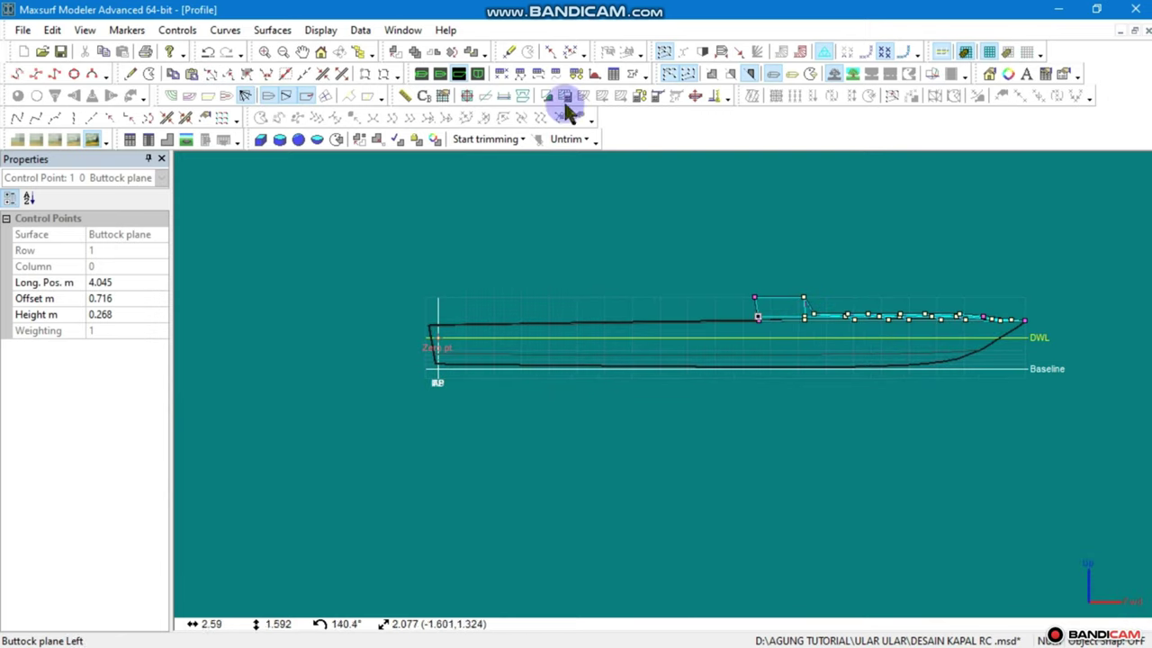
In Plan view, select the row-2 buttock-plane points and shift them forward to square the stations
{"action": "left_click", "coordinate": [440, 75]}
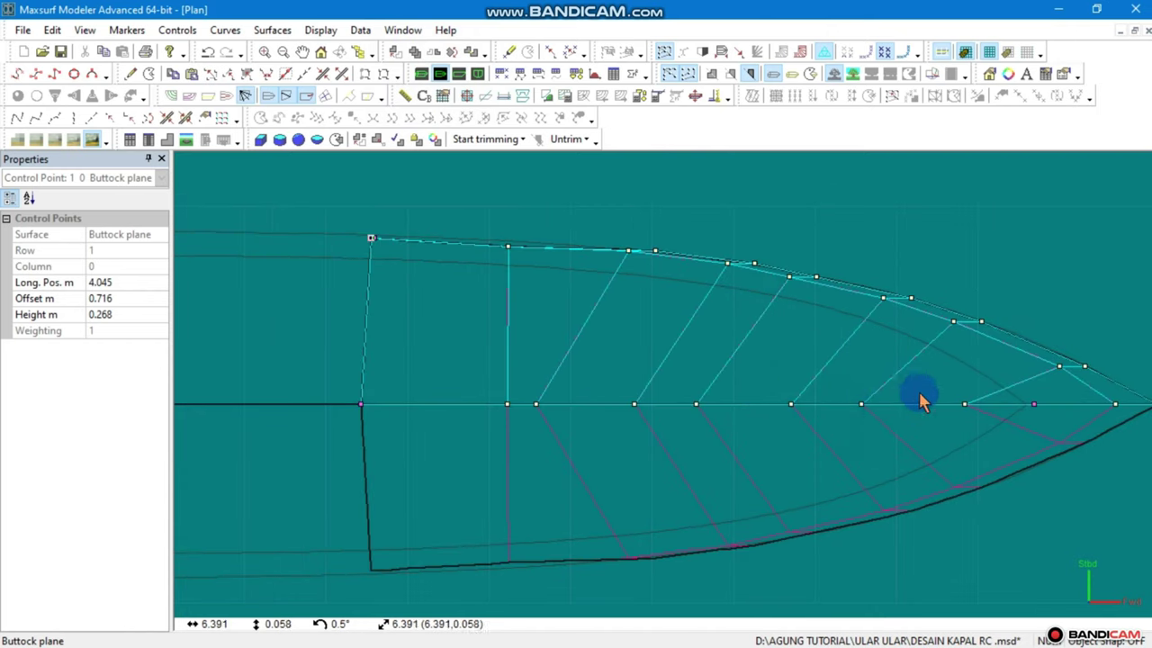
{"action": "left_click", "coordinate": [720, 440]}
{"action": "left_click_drag", "start_coordinate": [961, 378], "coordinate": [529, 421]}
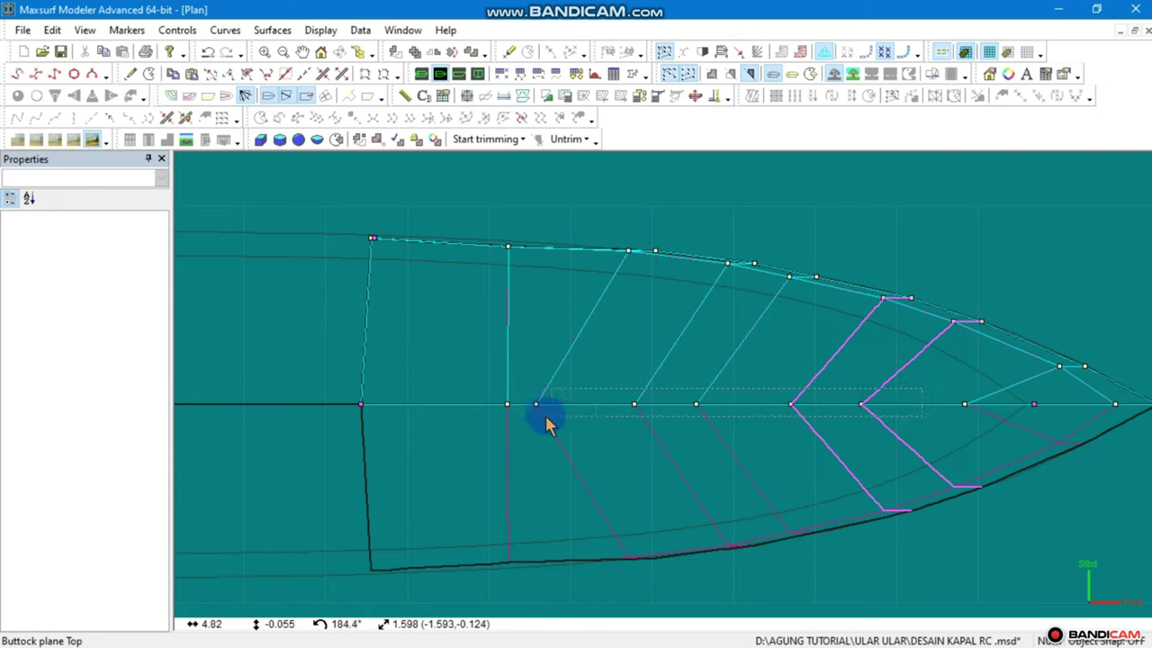
{"action": "left_click_drag", "start_coordinate": [536, 410], "coordinate": [628, 419]}
Nudge control point 2,7 near the bow slightly forward
{"action": "left_click", "coordinate": [964, 405]}
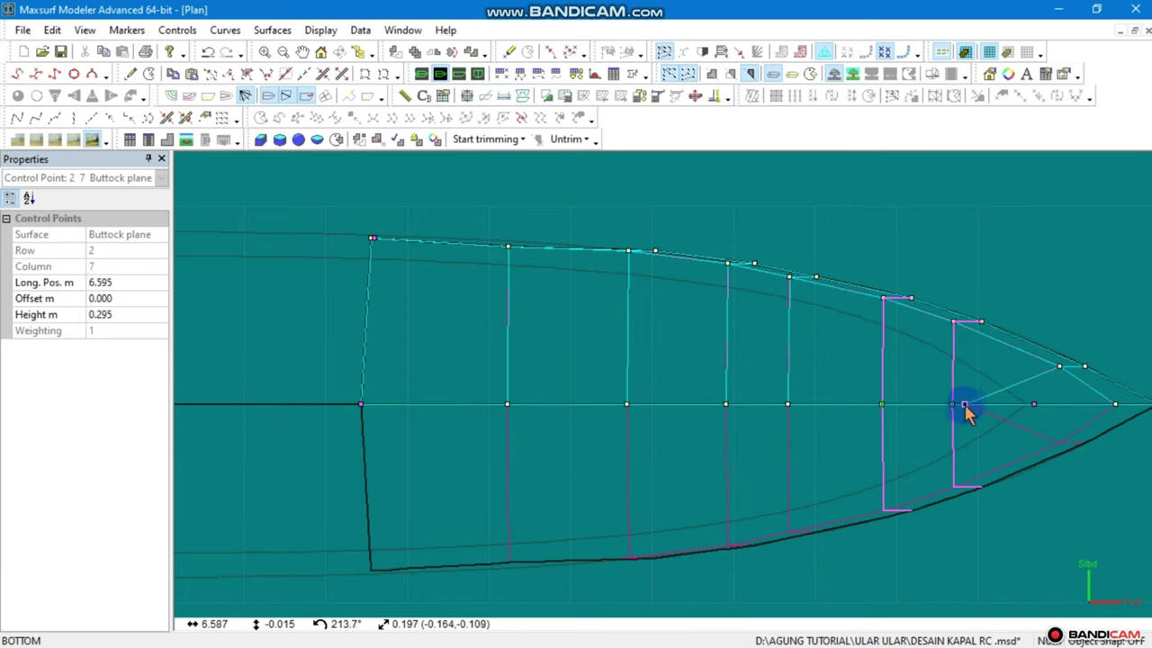
{"action": "left_click_drag", "start_coordinate": [964, 406], "coordinate": [973, 409]}
{"action": "scroll", "coordinate": [974, 409], "scroll_direction": "up", "scroll_amount": 5}
{"action": "scroll", "coordinate": [971, 410], "scroll_direction": "down", "scroll_amount": 2}
{"action": "scroll", "coordinate": [935, 405], "scroll_direction": "down", "scroll_amount": 3}
{"action": "middle_click_drag", "start_coordinate": [900, 398], "coordinate": [836, 404]}
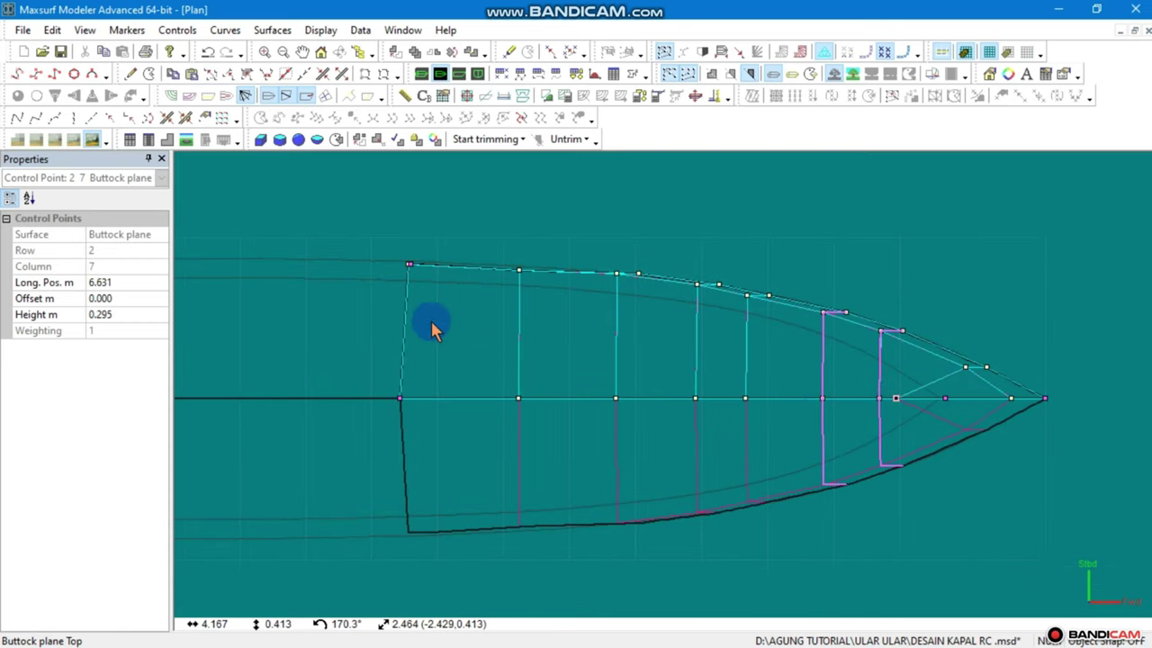
{"action": "scroll", "coordinate": [411, 300], "scroll_direction": "up", "scroll_amount": 2}
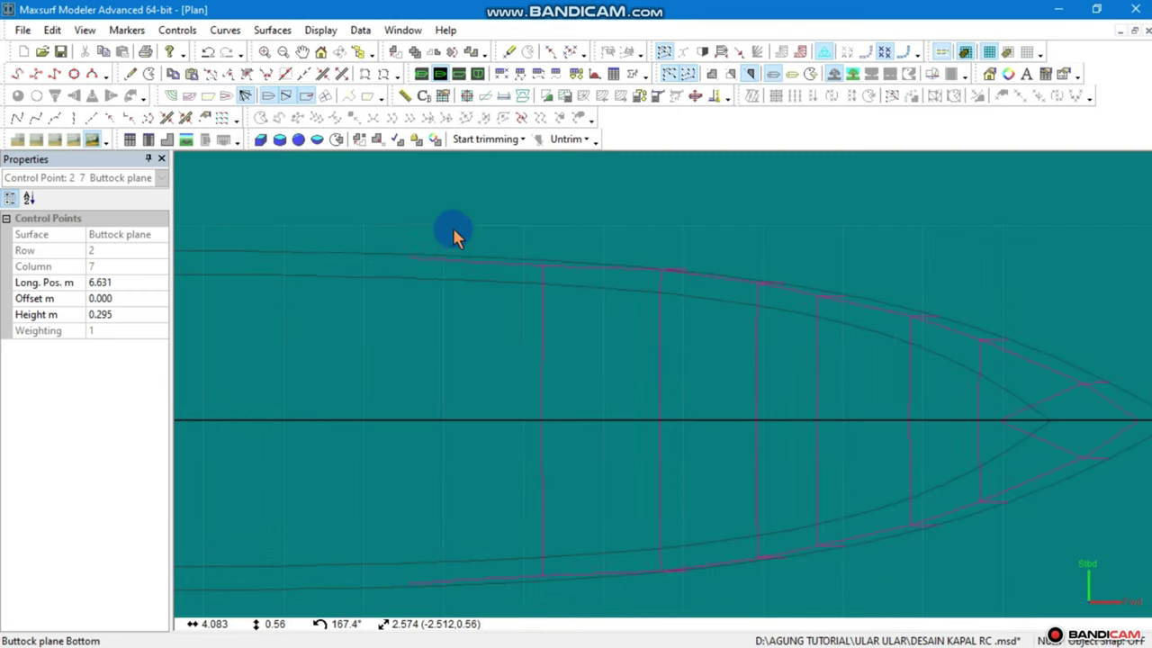
Slide the aft column forward and widen the column-1 point to offset 0.711 m at Long. Pos. 4.634
{"action": "left_click", "coordinate": [342, 590]}
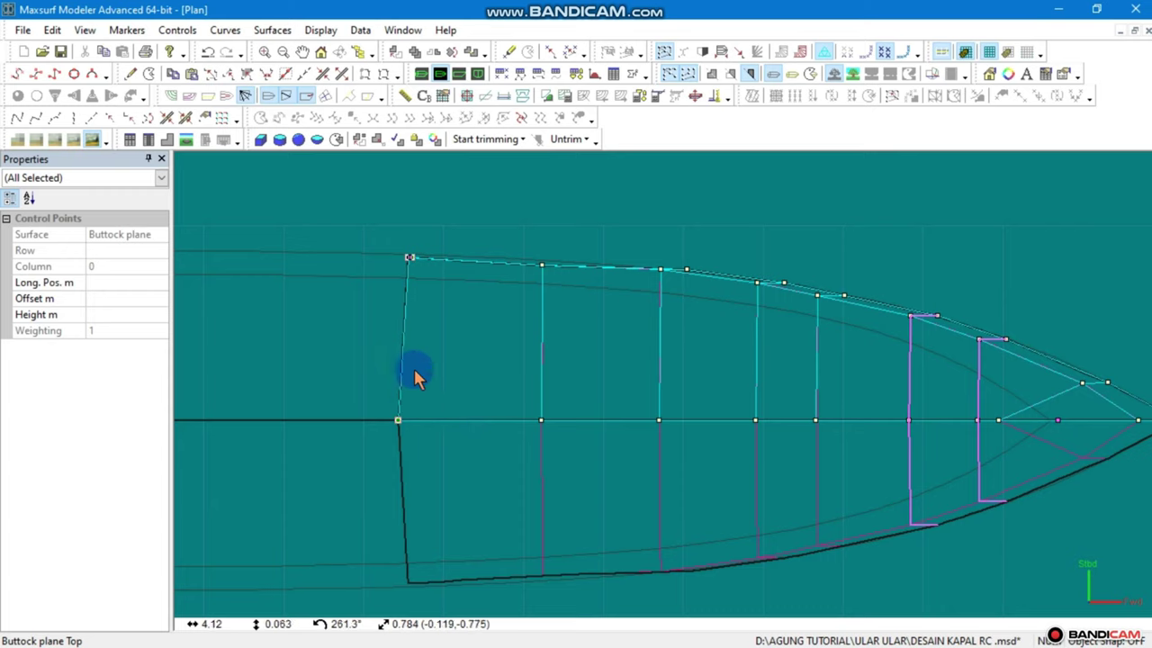
{"action": "left_click", "coordinate": [396, 420]}
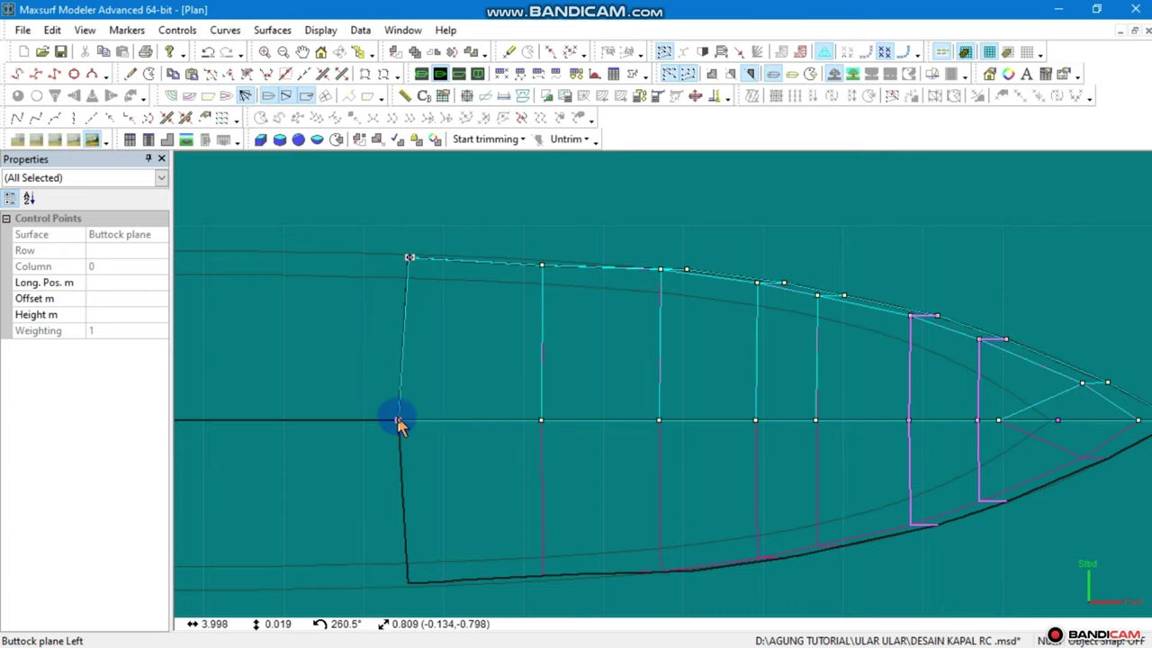
{"action": "left_click_drag", "start_coordinate": [397, 420], "coordinate": [484, 437]}
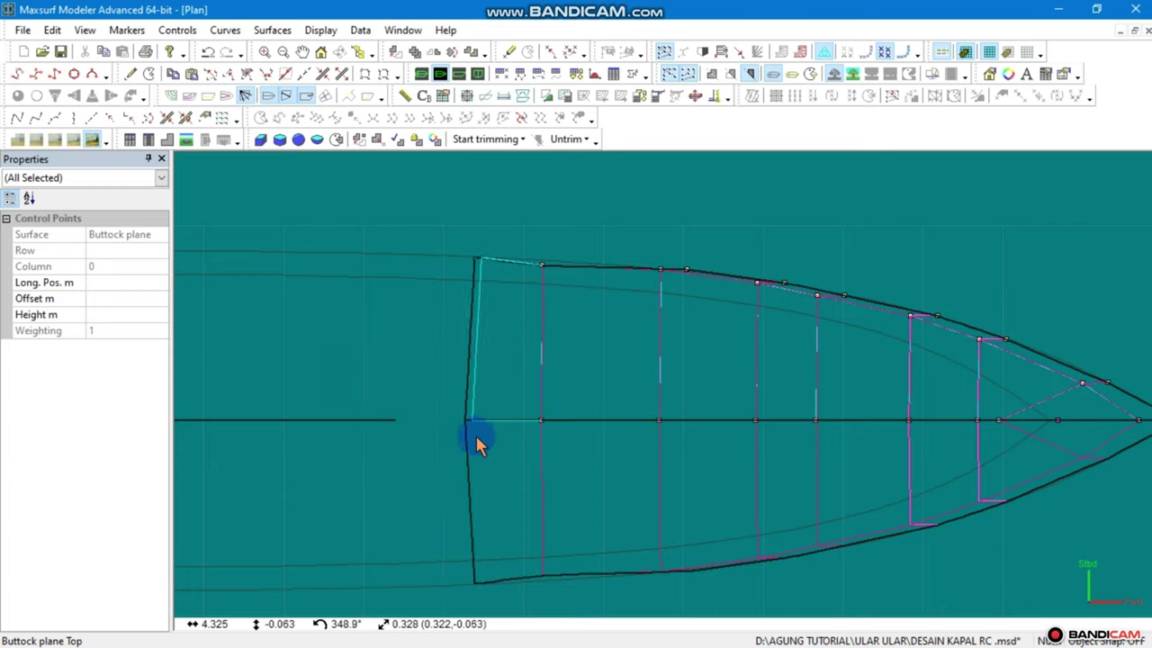
{"action": "scroll", "coordinate": [540, 270], "scroll_direction": "up", "scroll_amount": 2}
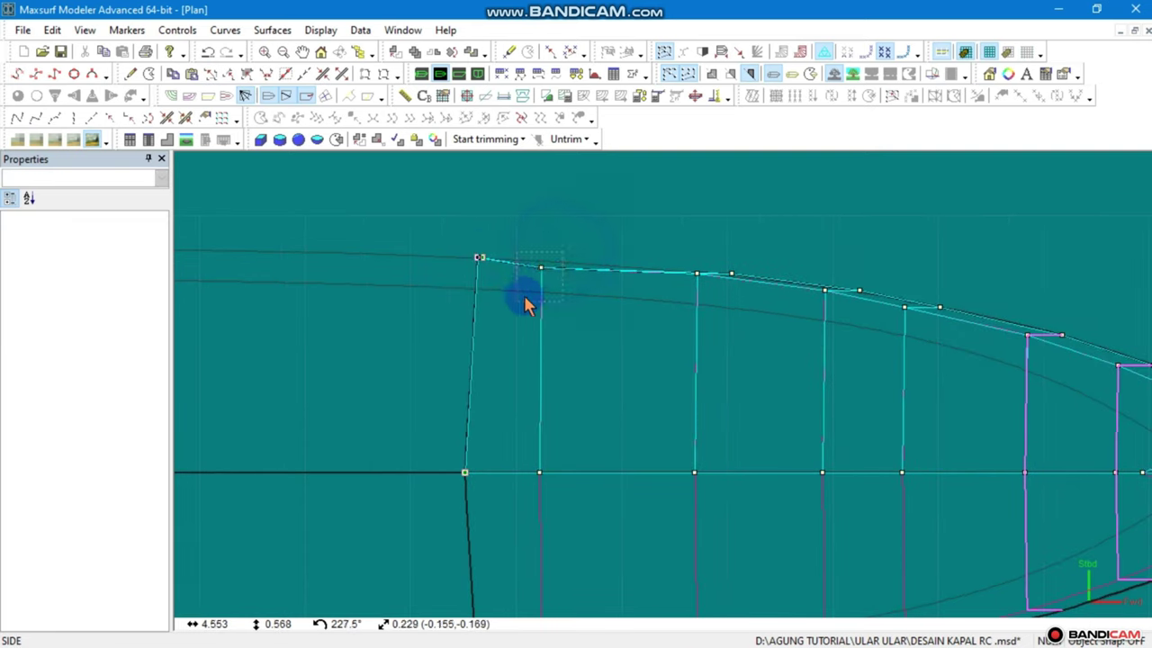
{"action": "left_click", "coordinate": [539, 269]}
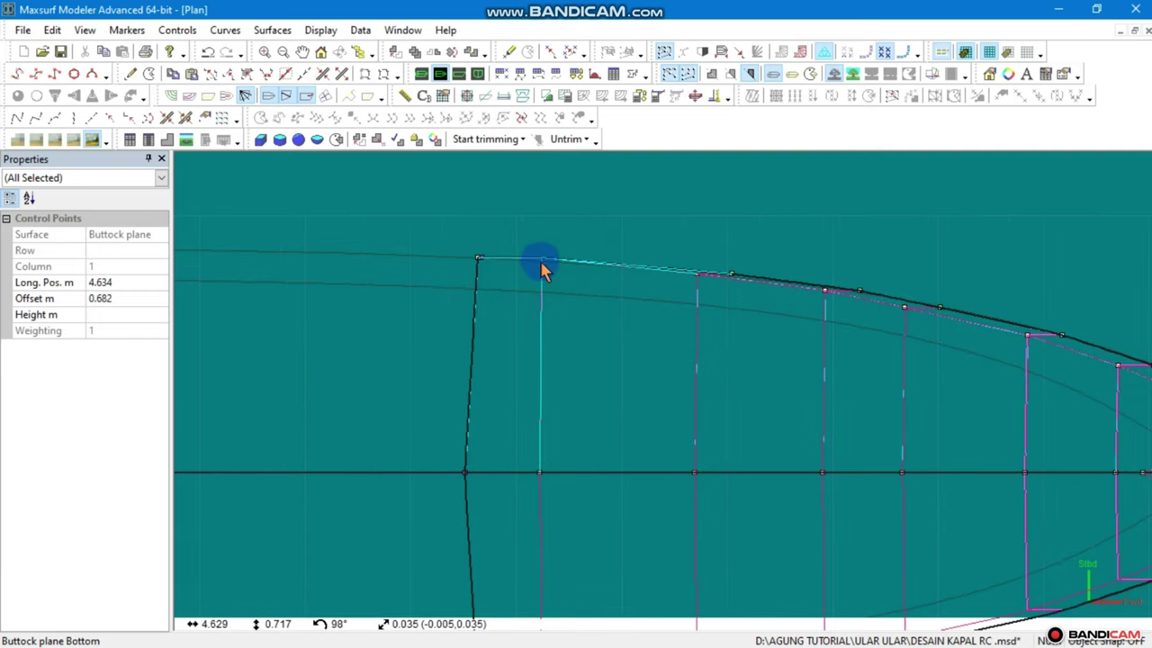
{"action": "left_click_drag", "start_coordinate": [542, 266], "coordinate": [543, 259]}
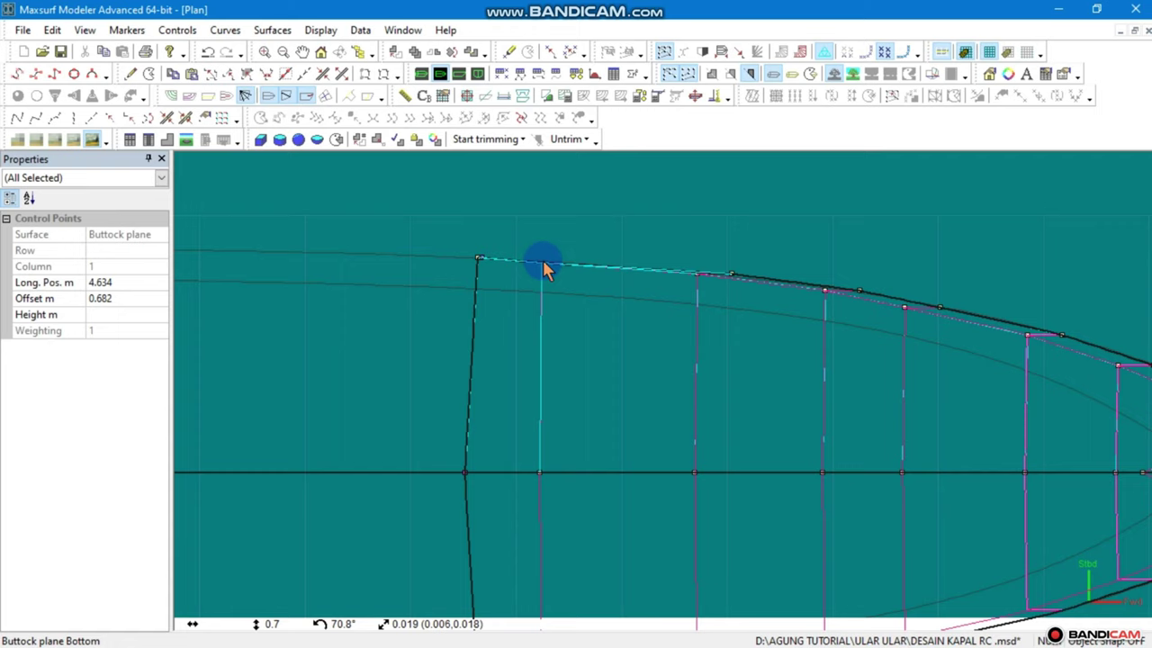
{"action": "scroll", "coordinate": [591, 340], "scroll_direction": "down", "scroll_amount": 3}
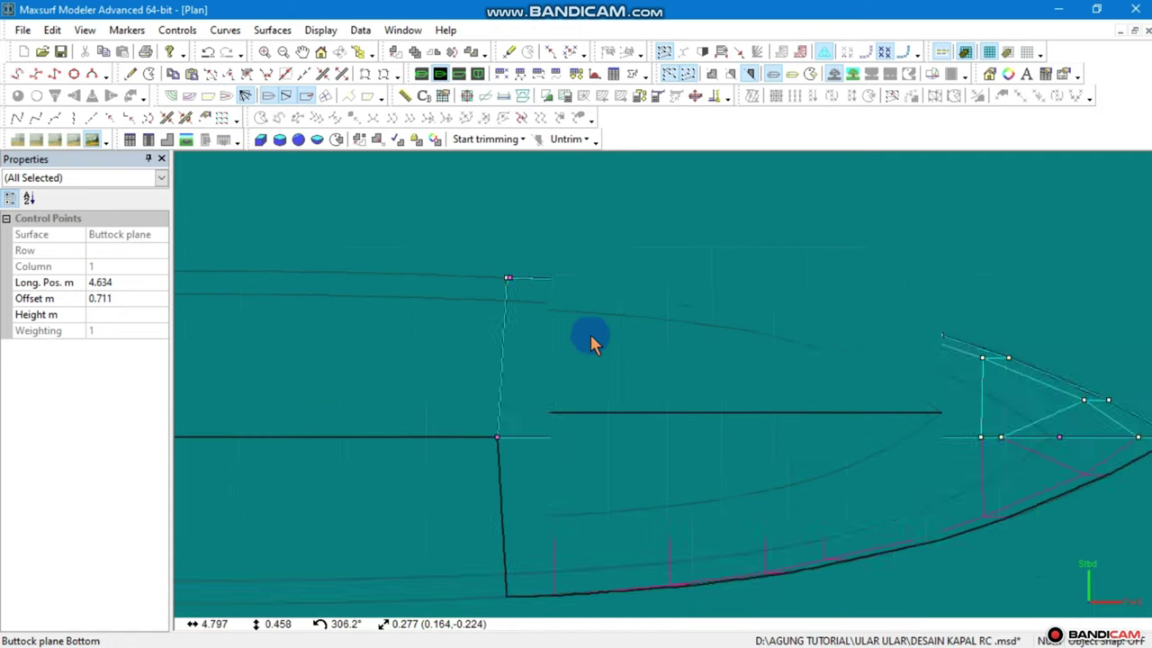
{"action": "left_click", "coordinate": [458, 73]}
Select cabin control point 2,2 and raise it up to the roof
{"action": "scroll", "coordinate": [829, 324], "scroll_direction": "up", "scroll_amount": 3}
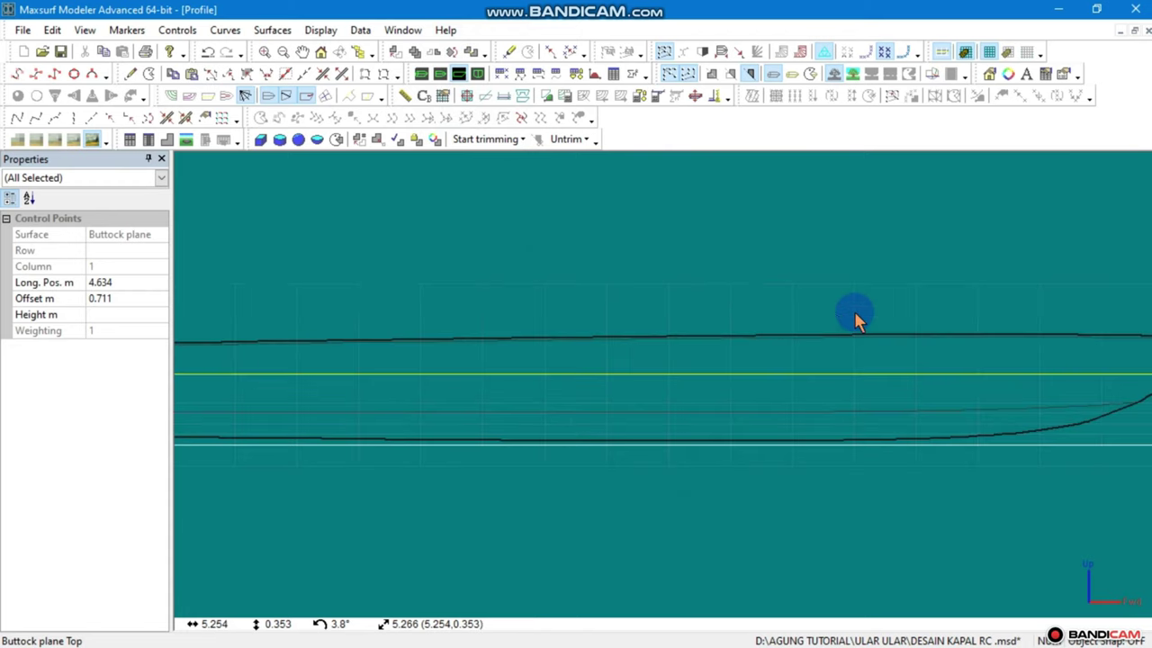
{"action": "scroll", "coordinate": [656, 350], "scroll_direction": "down", "scroll_amount": 2}
{"action": "scroll", "coordinate": [656, 352], "scroll_direction": "up", "scroll_amount": 2}
{"action": "scroll", "coordinate": [605, 369], "scroll_direction": "up", "scroll_amount": 2}
{"action": "left_click_drag", "start_coordinate": [558, 310], "coordinate": [457, 370]}
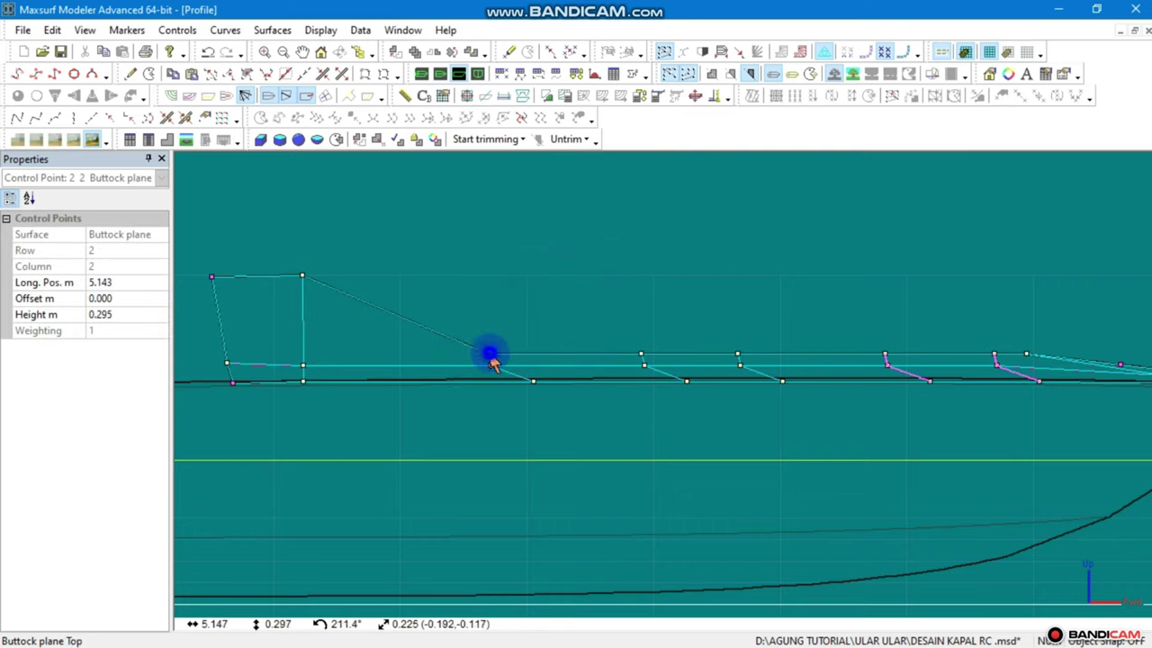
{"action": "mouse_move", "coordinate": [486, 353]}
{"action": "left_mouse_down"}
{"action": "mouse_move", "coordinate": [532, 262]}
{"action": "mouse_move", "coordinate": [555, 247]}
{"action": "mouse_move", "coordinate": [586, 282]}
{"action": "mouse_move", "coordinate": [571, 278]}
{"action": "left_mouse_up"}
Move control points 1,2 and 0,2 forward to sit under the cabin front
{"action": "scroll", "coordinate": [578, 329], "scroll_direction": "down", "scroll_amount": 2}
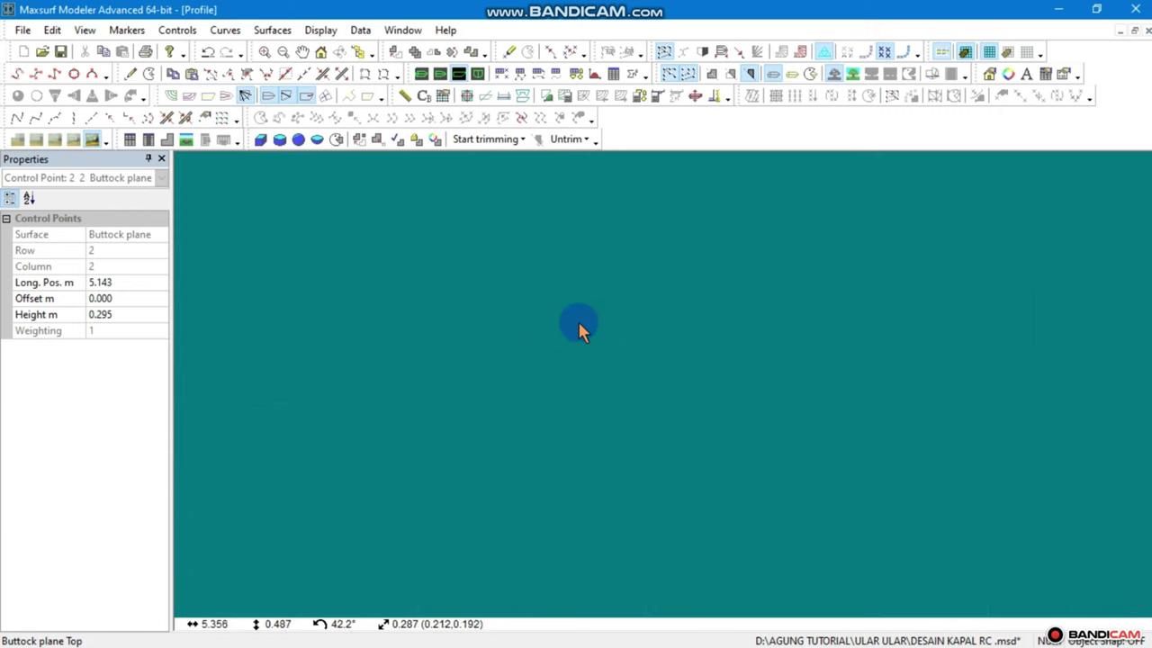
{"action": "scroll", "coordinate": [626, 377], "scroll_direction": "down", "scroll_amount": 1}
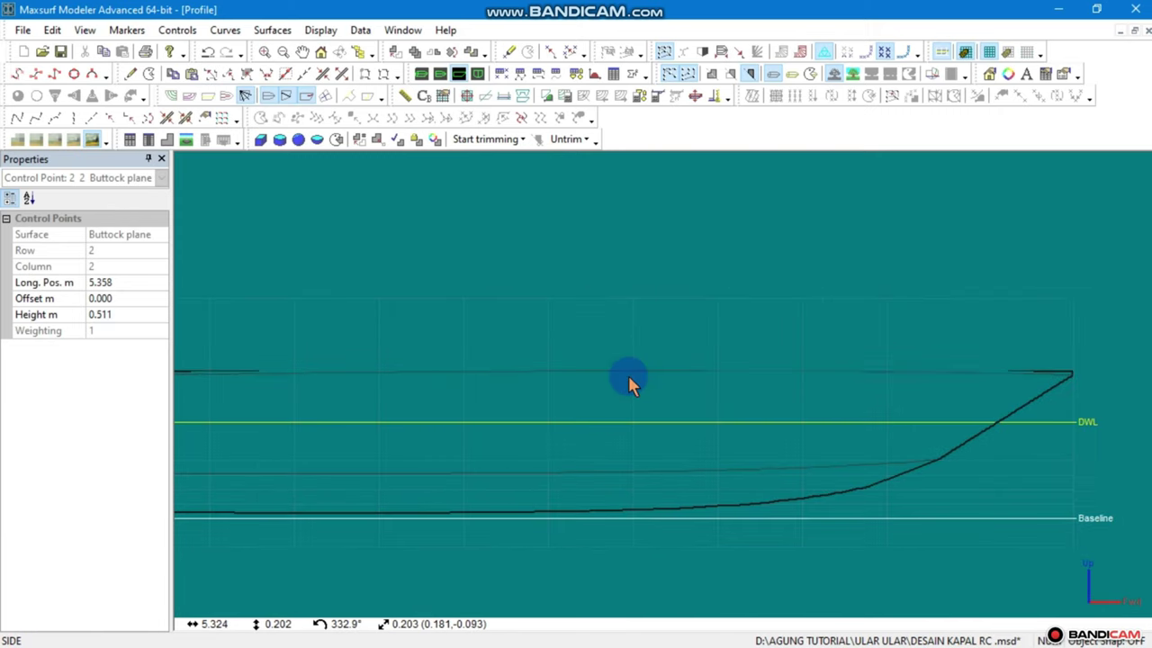
{"action": "scroll", "coordinate": [630, 378], "scroll_direction": "down", "scroll_amount": 2}
{"action": "scroll", "coordinate": [630, 382], "scroll_direction": "down", "scroll_amount": 1}
{"action": "scroll", "coordinate": [633, 378], "scroll_direction": "down", "scroll_amount": 1}
{"action": "scroll", "coordinate": [774, 373], "scroll_direction": "down", "scroll_amount": 1}
{"action": "scroll", "coordinate": [836, 401], "scroll_direction": "down", "scroll_amount": 1}
{"action": "scroll", "coordinate": [836, 396], "scroll_direction": "up", "scroll_amount": 2}
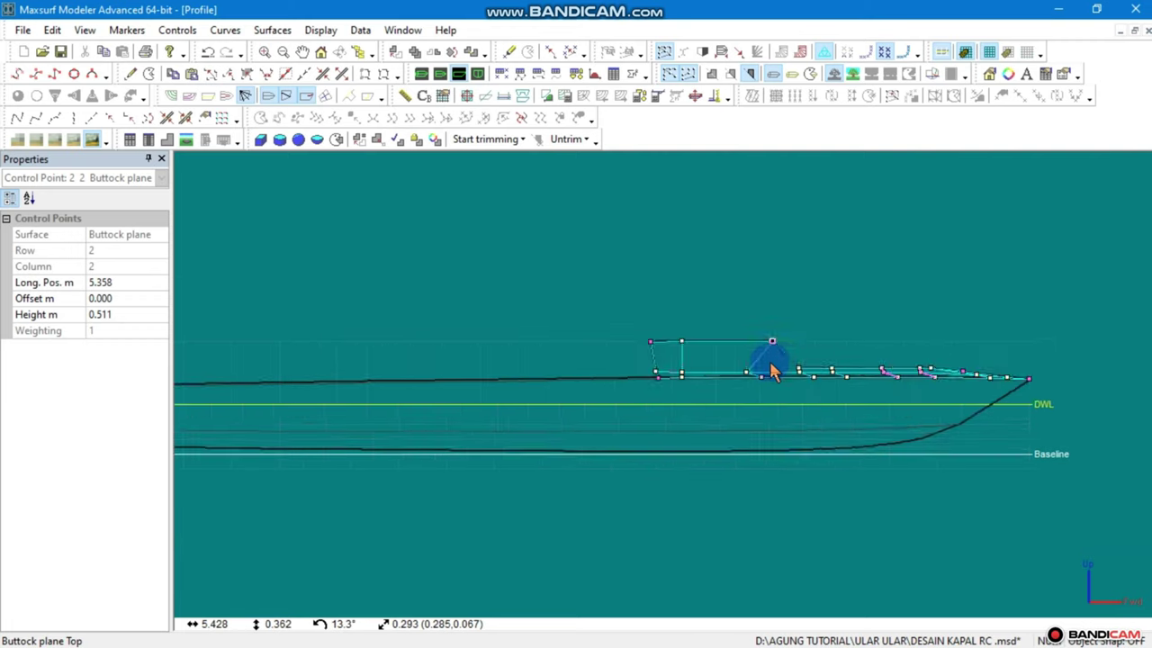
{"action": "scroll", "coordinate": [765, 364], "scroll_direction": "up", "scroll_amount": 2}
{"action": "left_click", "coordinate": [727, 386]}
{"action": "left_click_drag", "start_coordinate": [729, 388], "coordinate": [781, 388]}
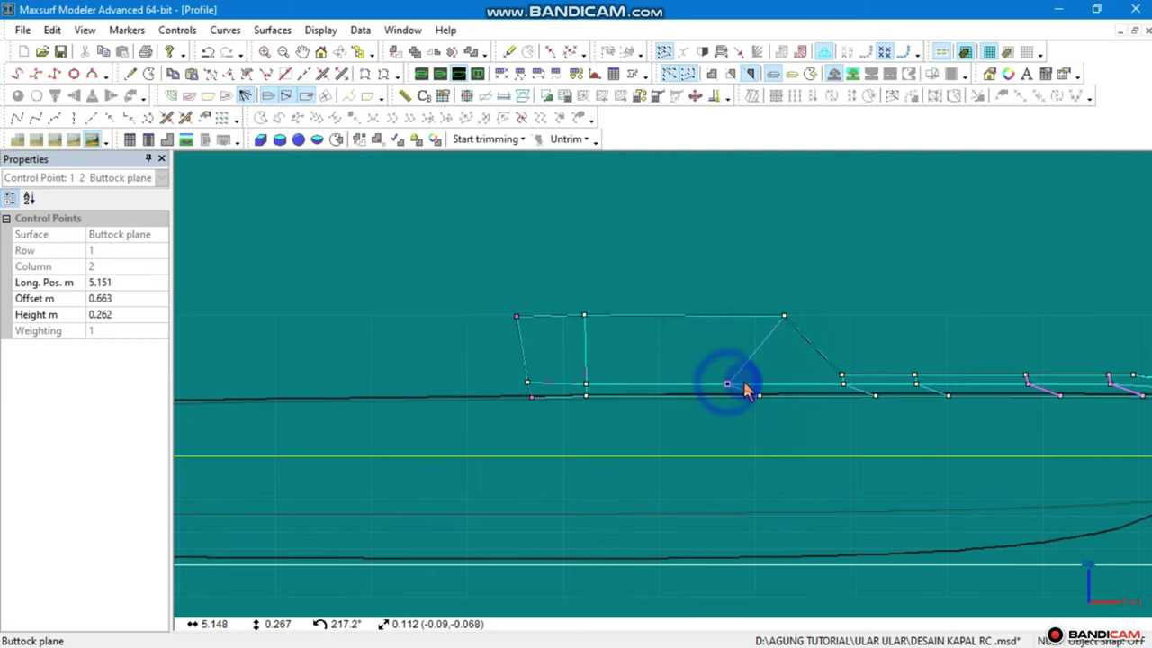
{"action": "scroll", "coordinate": [771, 391], "scroll_direction": "up", "scroll_amount": 1}
{"action": "left_click", "coordinate": [755, 396]}
{"action": "left_click_drag", "start_coordinate": [789, 404], "coordinate": [796, 403]}
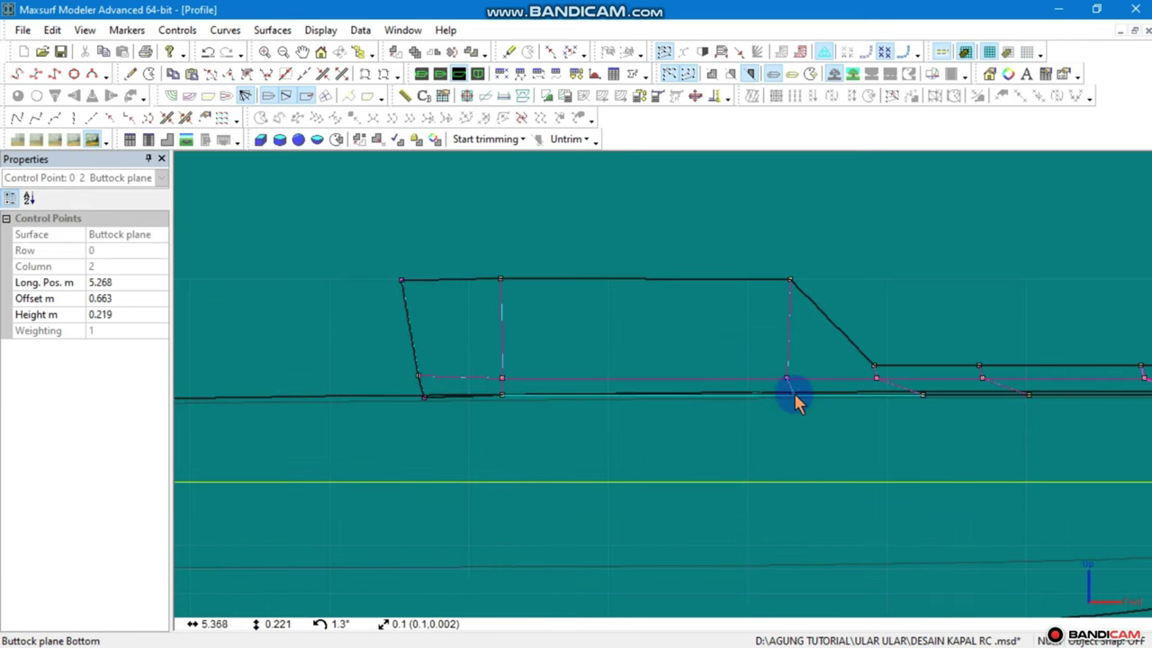
Make a slight adjustment to the cabin's top front point 2,2
{"action": "scroll", "coordinate": [788, 404], "scroll_direction": "down", "scroll_amount": 1}
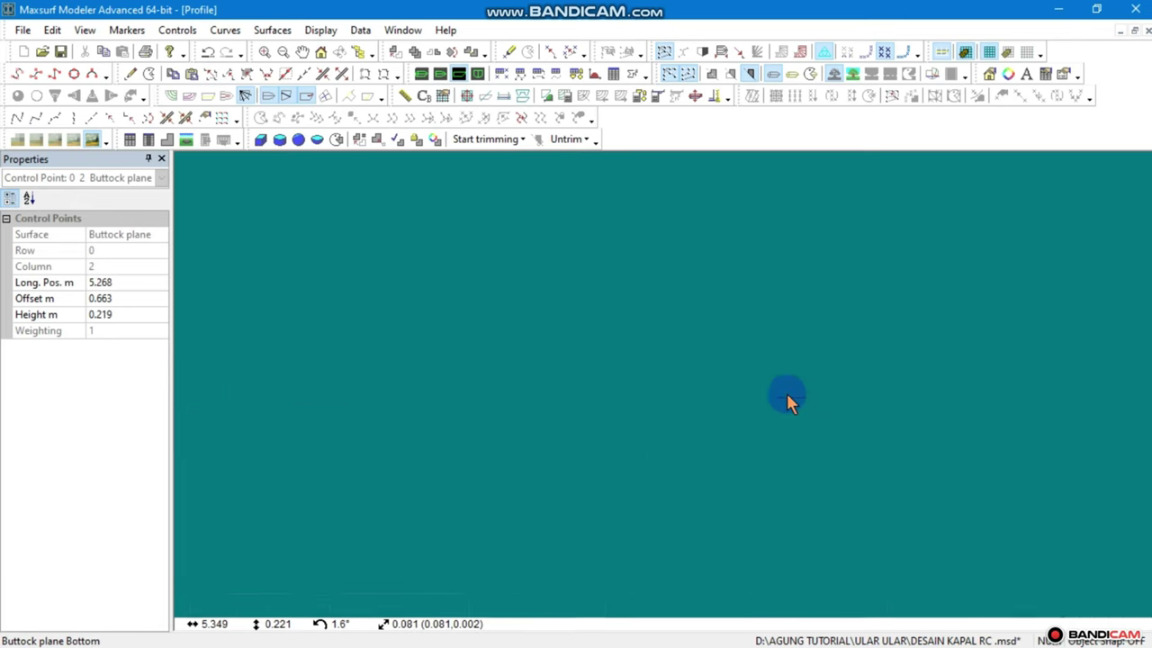
{"action": "scroll", "coordinate": [789, 291], "scroll_direction": "up", "scroll_amount": 1}
{"action": "left_click", "coordinate": [790, 291]}
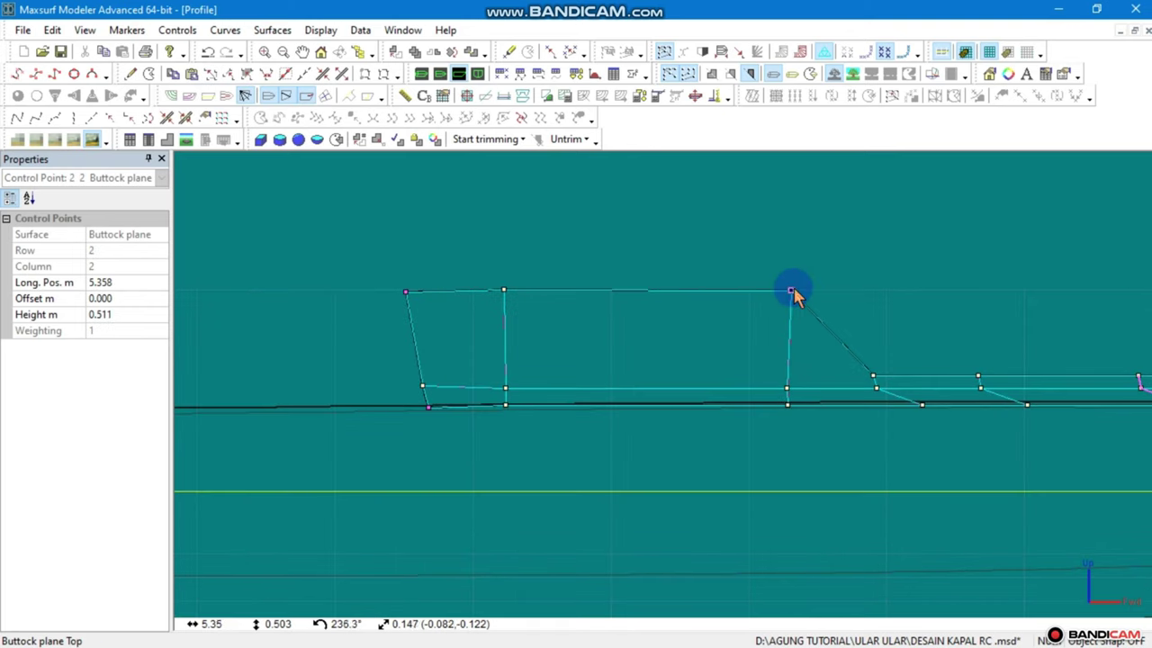
{"action": "left_click_drag", "start_coordinate": [770, 296], "coordinate": [768, 295]}
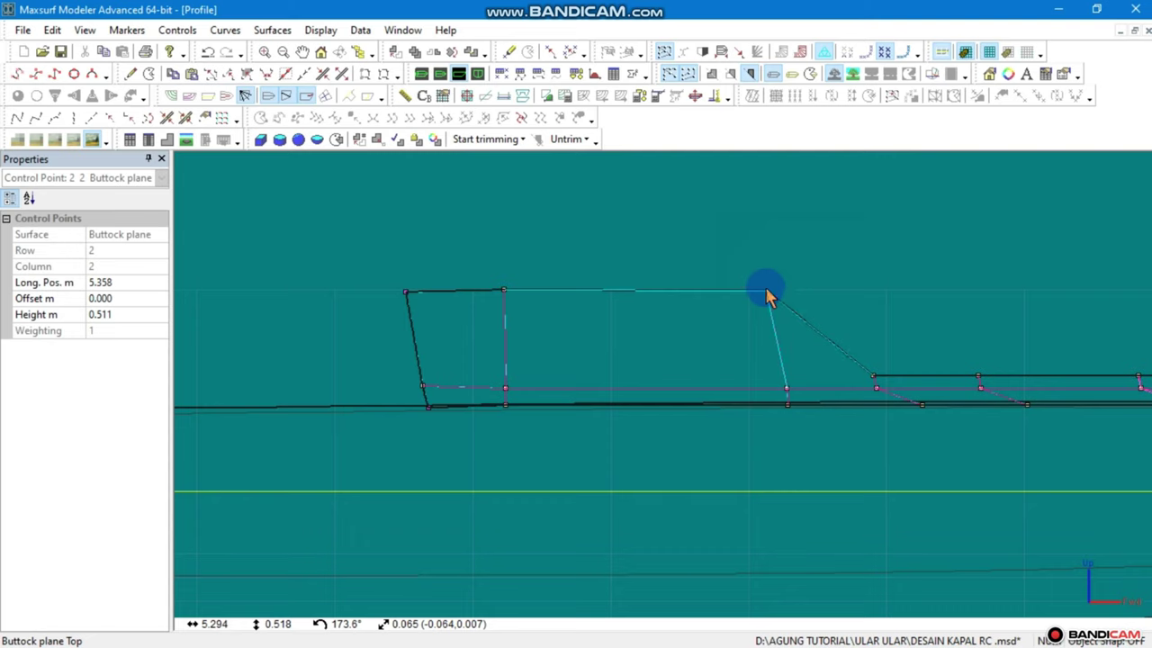
{"action": "scroll", "coordinate": [766, 292], "scroll_direction": "down", "scroll_amount": 1}
Raise the top row to about 0.6 m and pull corner 2,2 aft to Long. Pos. 5.223
{"action": "left_click_drag", "start_coordinate": [816, 240], "coordinate": [455, 320]}
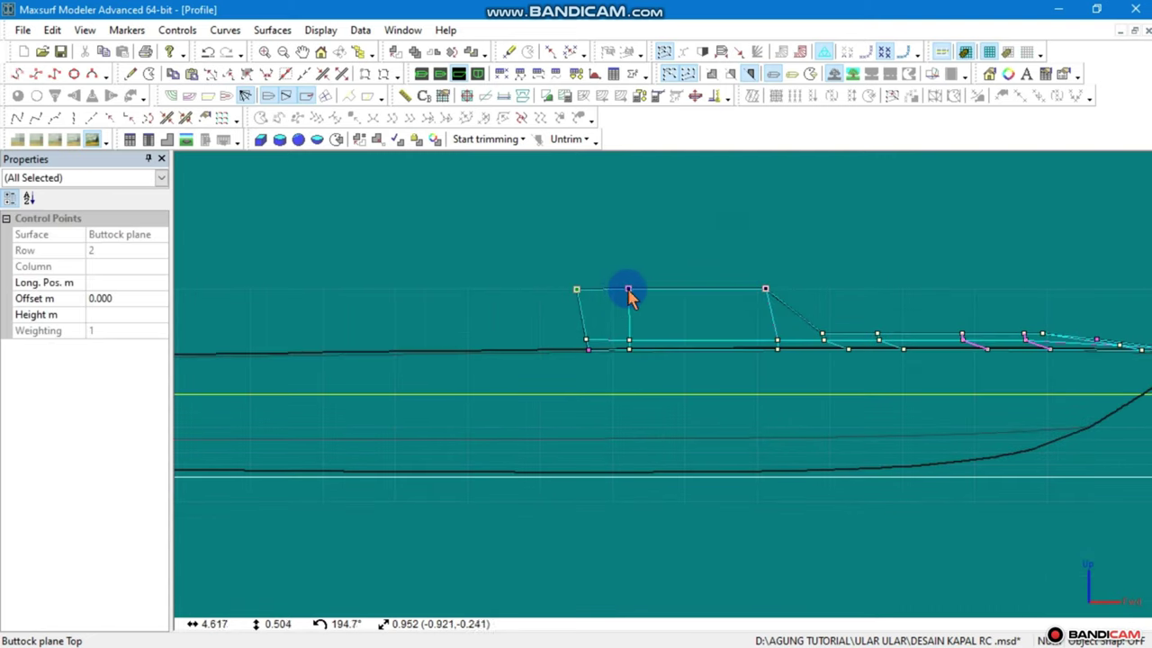
{"action": "left_click_drag", "start_coordinate": [630, 297], "coordinate": [630, 278]}
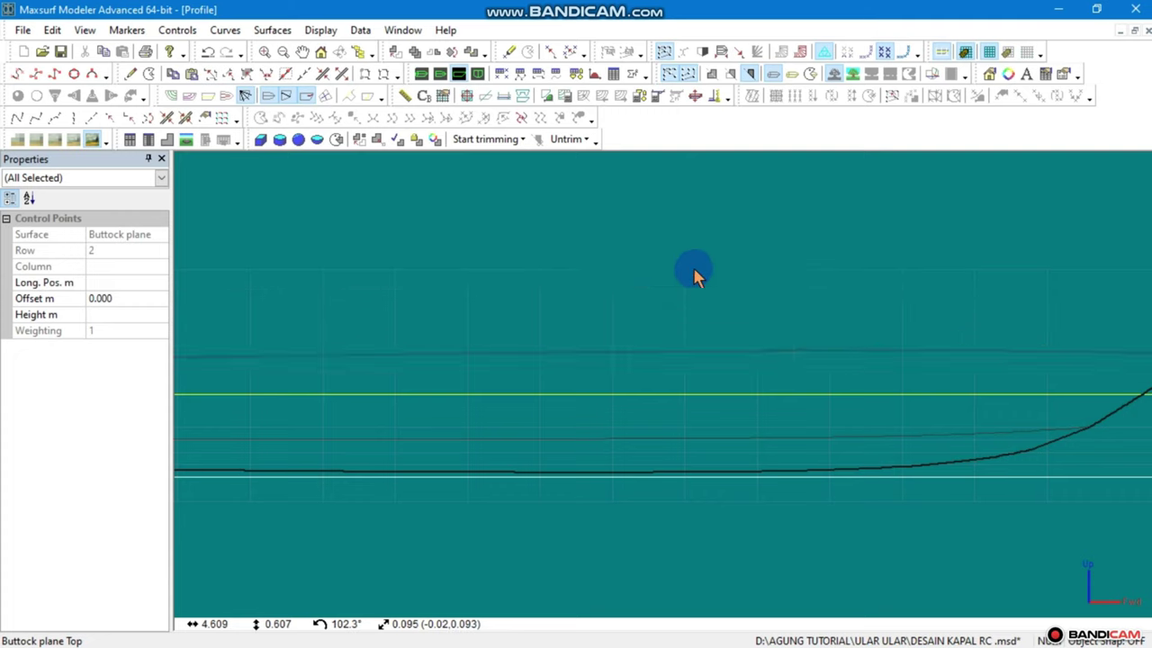
{"action": "left_click", "coordinate": [765, 270]}
{"action": "left_click_drag", "start_coordinate": [765, 278], "coordinate": [551, 297]}
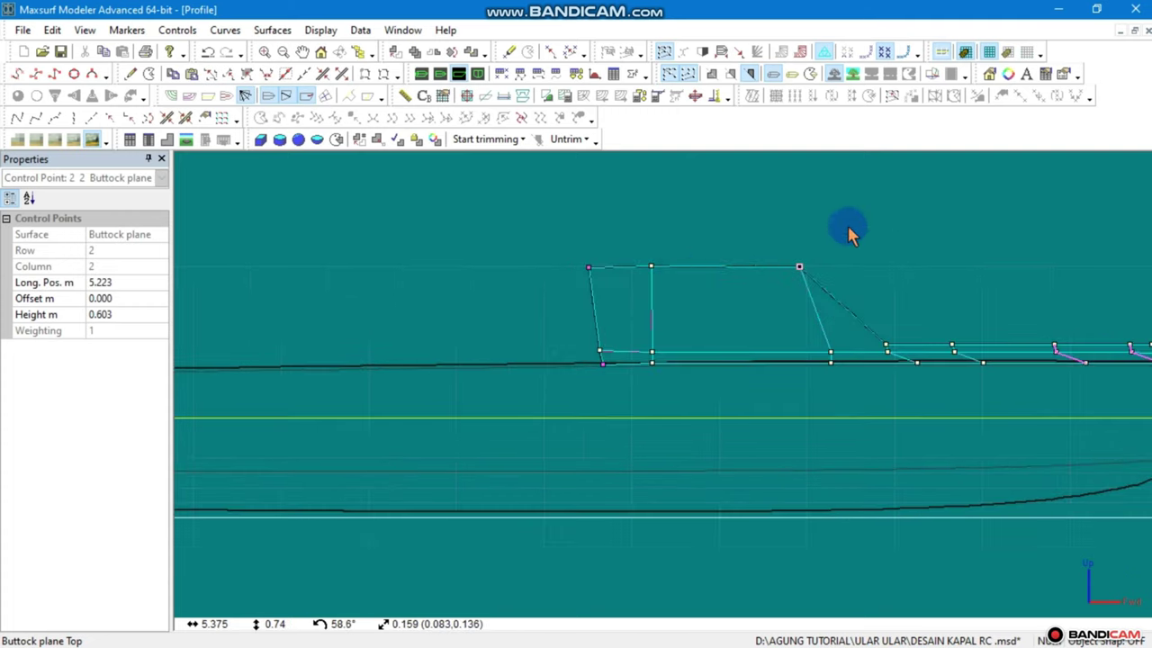
Set all the cabin's top row points to a height of 0.603 m
{"action": "left_click", "coordinate": [469, 306]}
{"action": "left_click_drag", "start_coordinate": [889, 261], "coordinate": [760, 279]}
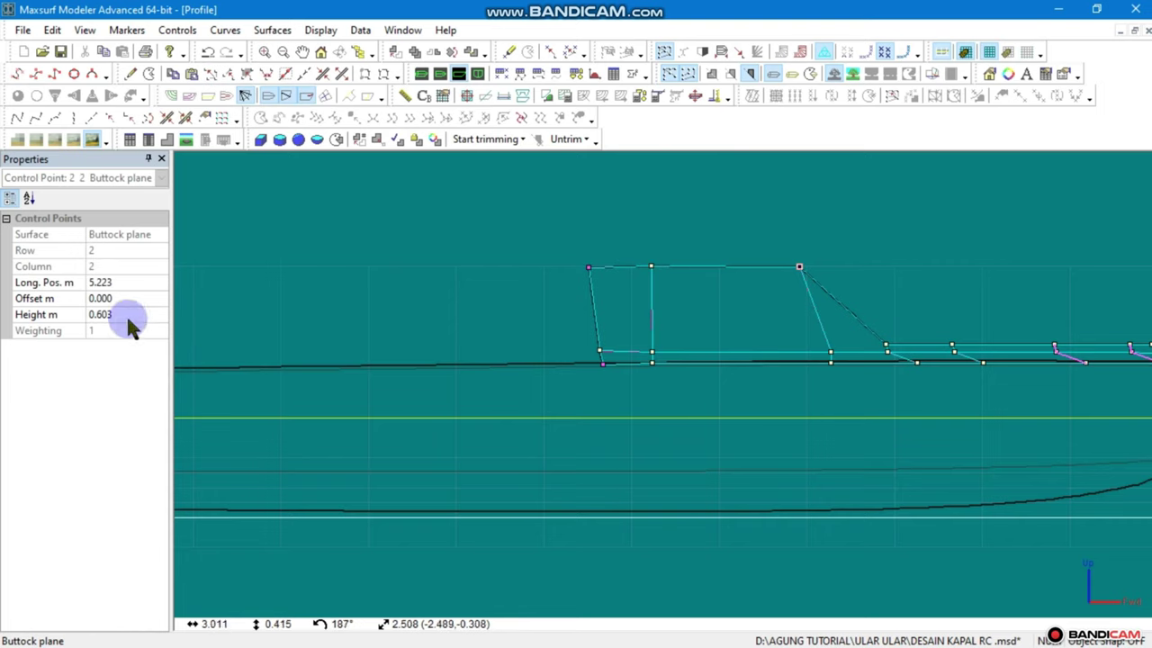
{"action": "left_click", "coordinate": [135, 282]}
{"action": "left_click", "coordinate": [93, 314]}
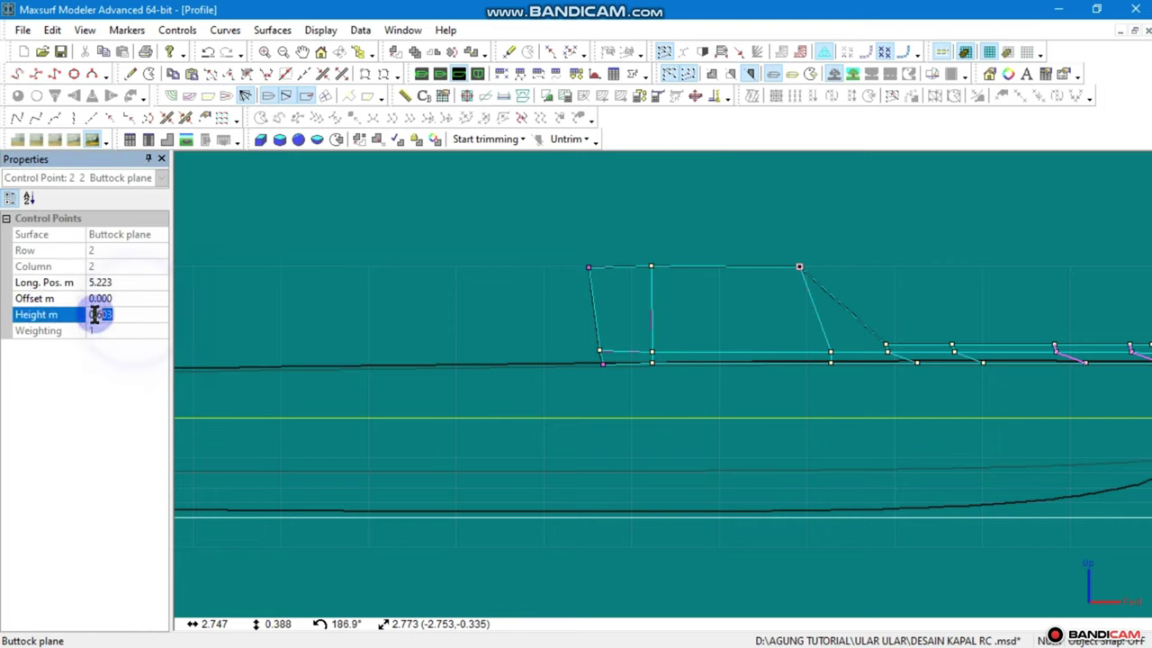
{"action": "left_click", "coordinate": [714, 260]}
{"action": "mouse_move", "coordinate": [843, 219]}
{"action": "left_mouse_down"}
{"action": "mouse_move", "coordinate": [604, 291]}
{"action": "mouse_move", "coordinate": [456, 299]}
{"action": "left_mouse_up"}
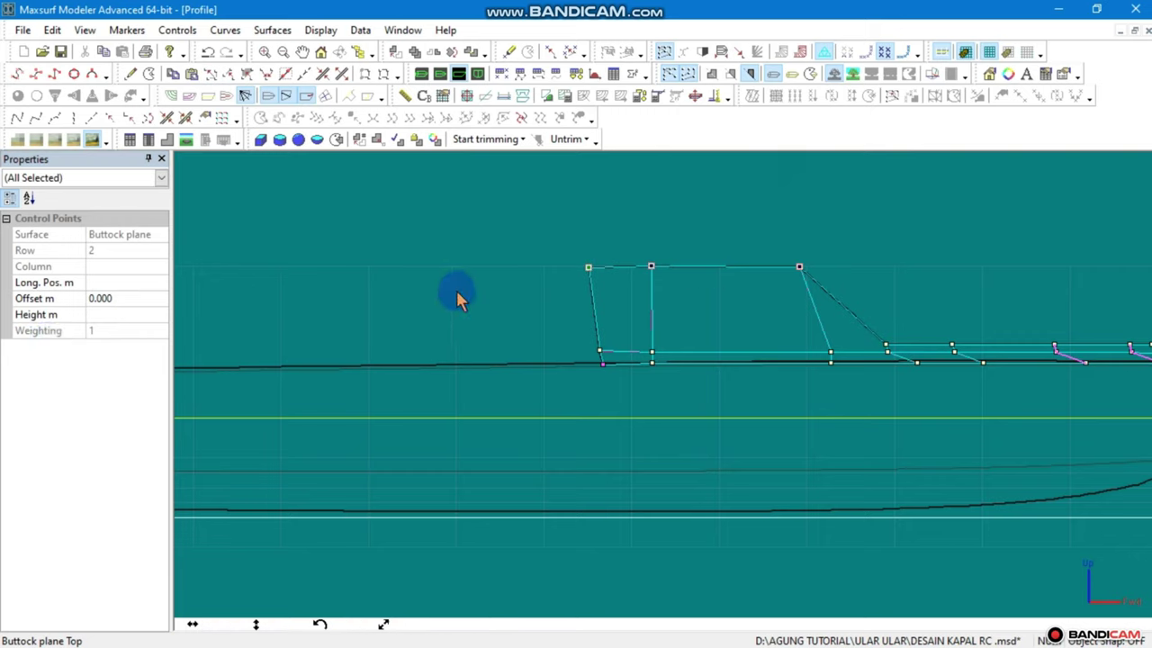
{"action": "left_click", "coordinate": [114, 317]}
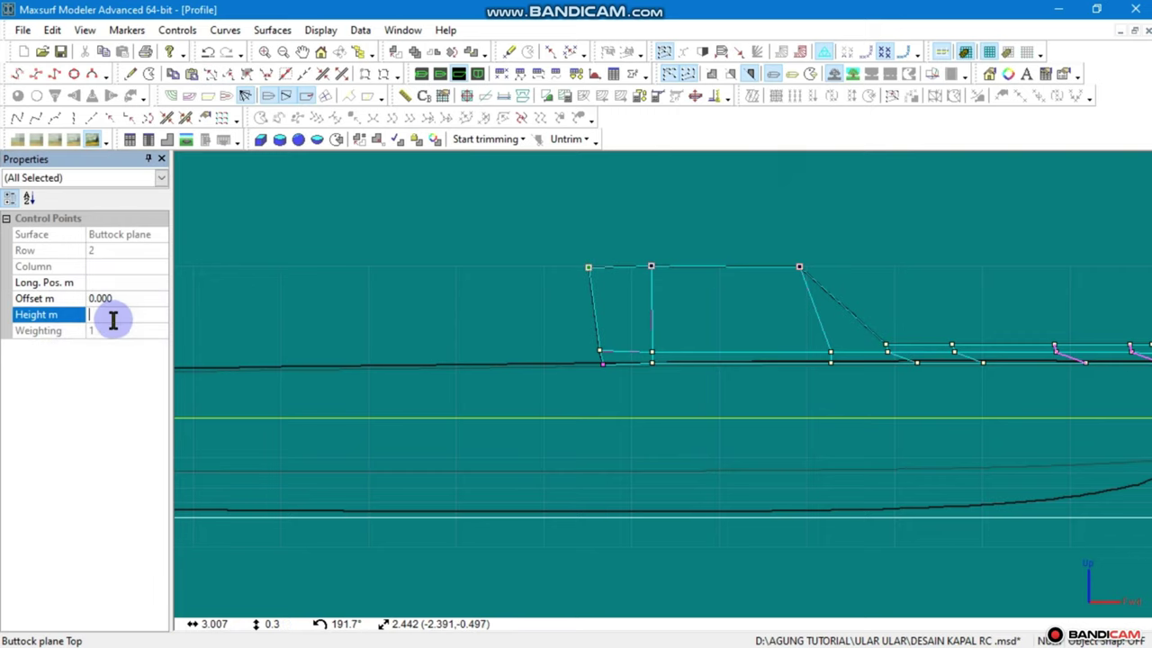
{"action": "left_click", "coordinate": [403, 261]}
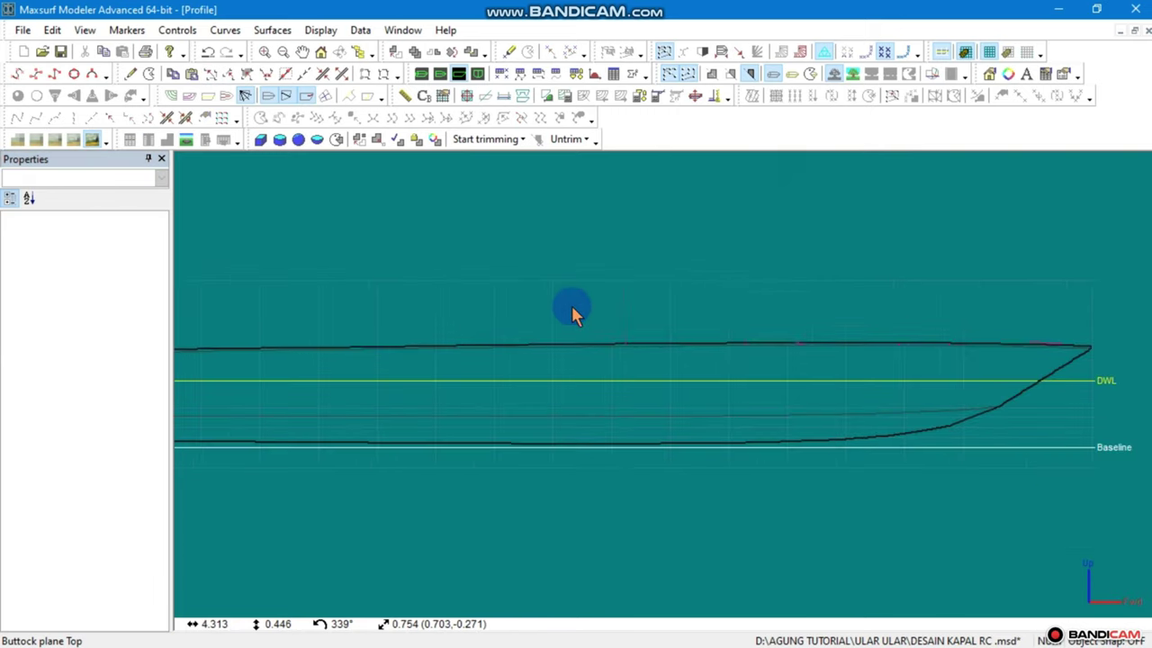
Align the aft column points to Long. Pos. 4.380 m so the aft wall stands vertical
{"action": "scroll", "coordinate": [585, 320], "scroll_direction": "up", "scroll_amount": 1}
{"action": "scroll", "coordinate": [592, 337], "scroll_direction": "up", "scroll_amount": 1}
{"action": "left_click", "coordinate": [579, 258]}
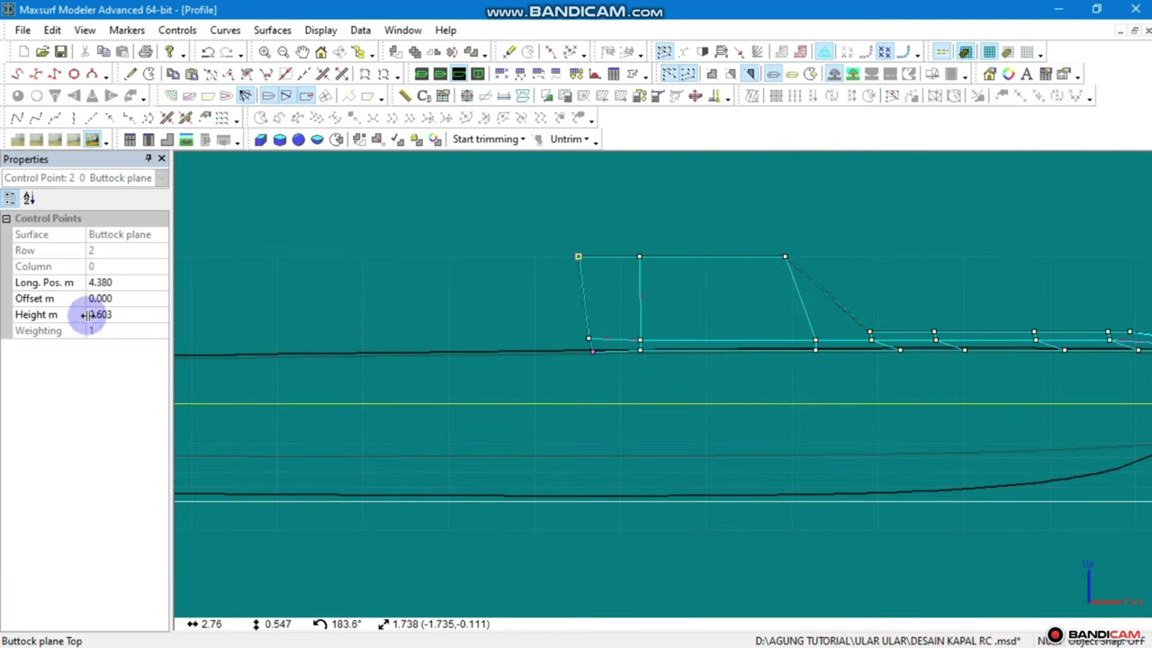
{"action": "left_click", "coordinate": [126, 282]}
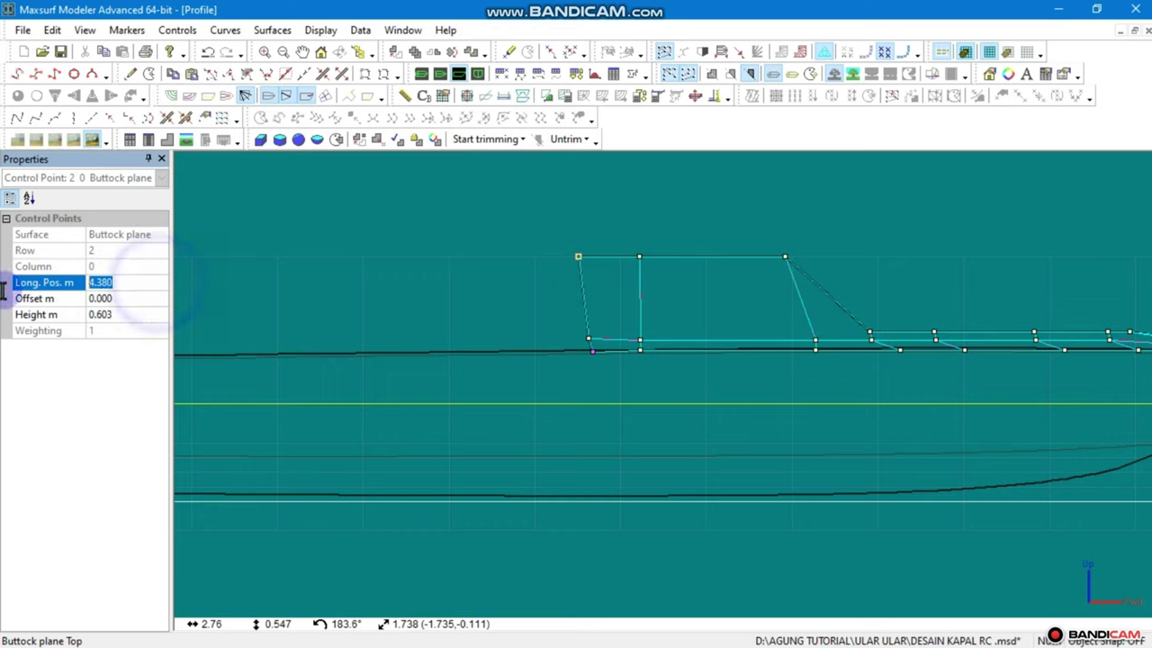
{"action": "left_click", "coordinate": [542, 331]}
{"action": "left_click_drag", "start_coordinate": [557, 376], "coordinate": [495, 461]}
{"action": "left_click_drag", "start_coordinate": [640, 239], "coordinate": [508, 428]}
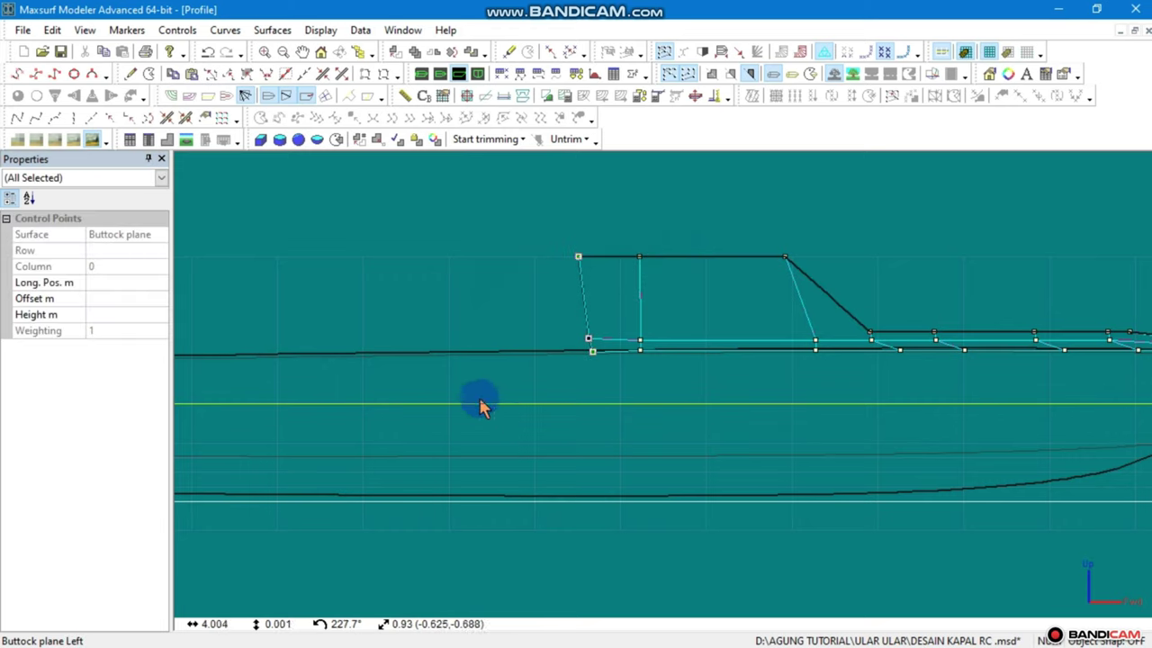
{"action": "left_click", "coordinate": [106, 268]}
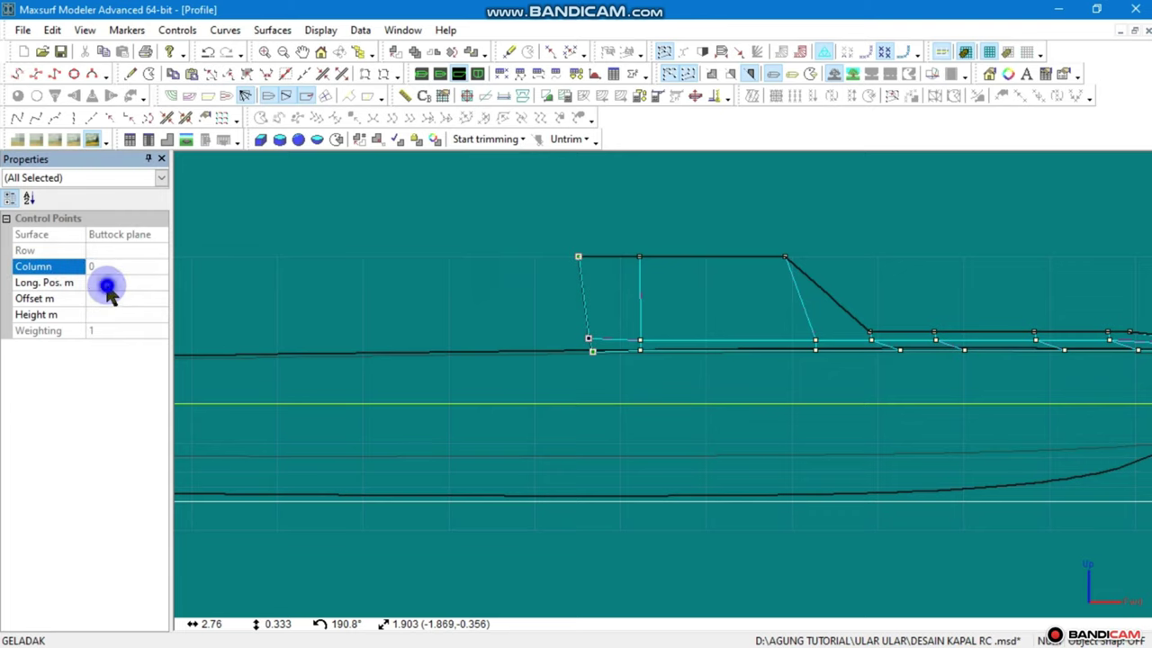
{"action": "left_click", "coordinate": [107, 286]}
{"action": "type", "text": "0.3"}
{"action": "left_click", "coordinate": [228, 267]}
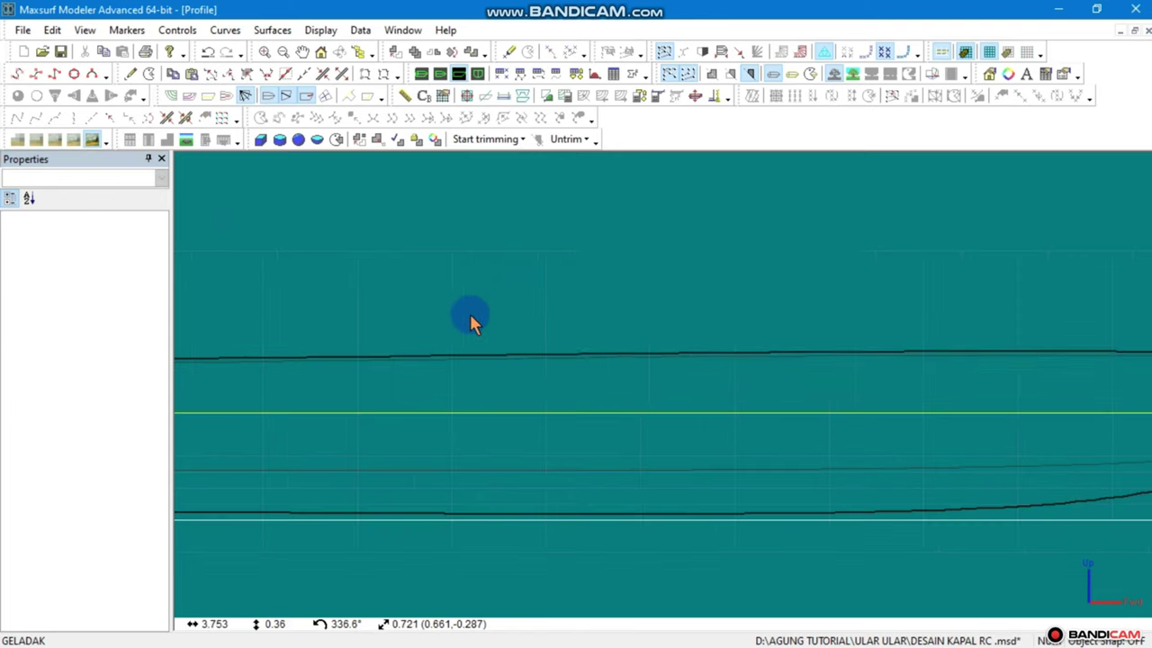
Line up the middle column points under the top point at Long. Pos. 4.629 m
{"action": "left_click", "coordinate": [666, 252]}
{"action": "left_click", "coordinate": [117, 282]}
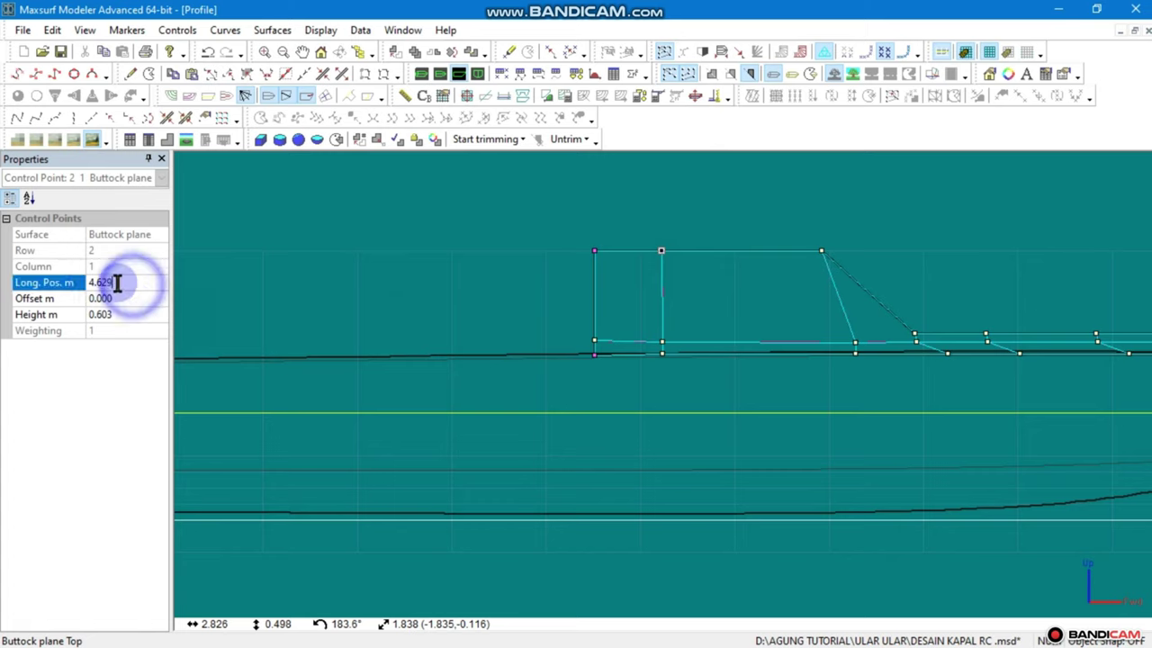
{"action": "left_click_drag", "start_coordinate": [684, 217], "coordinate": [627, 381]}
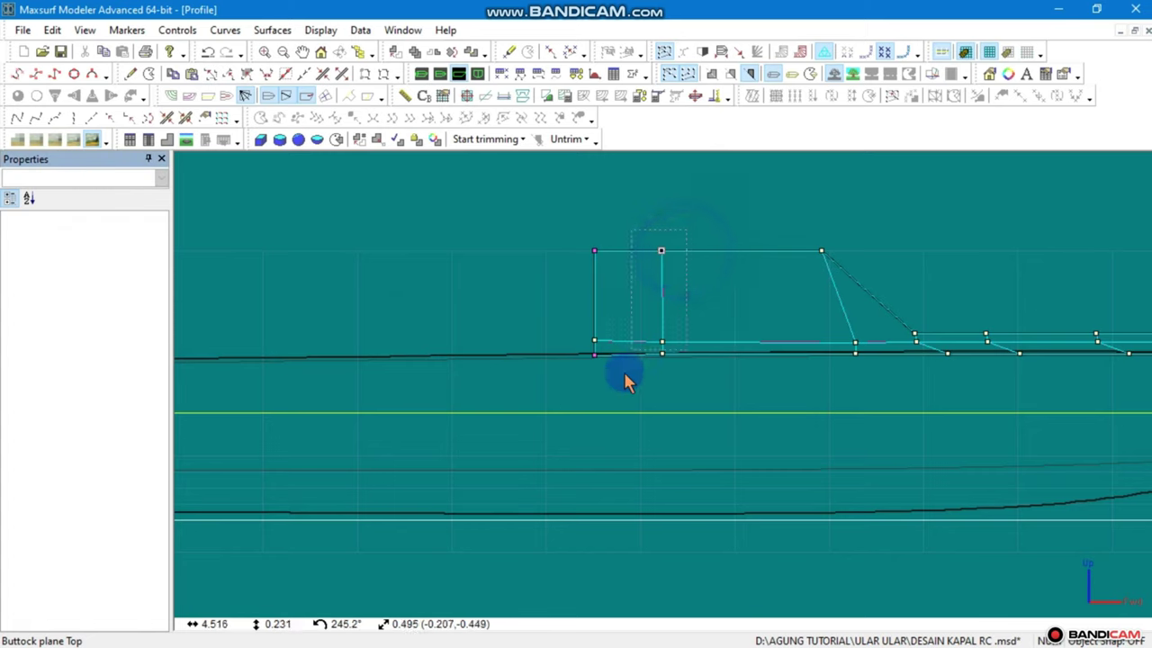
{"action": "left_click", "coordinate": [98, 282]}
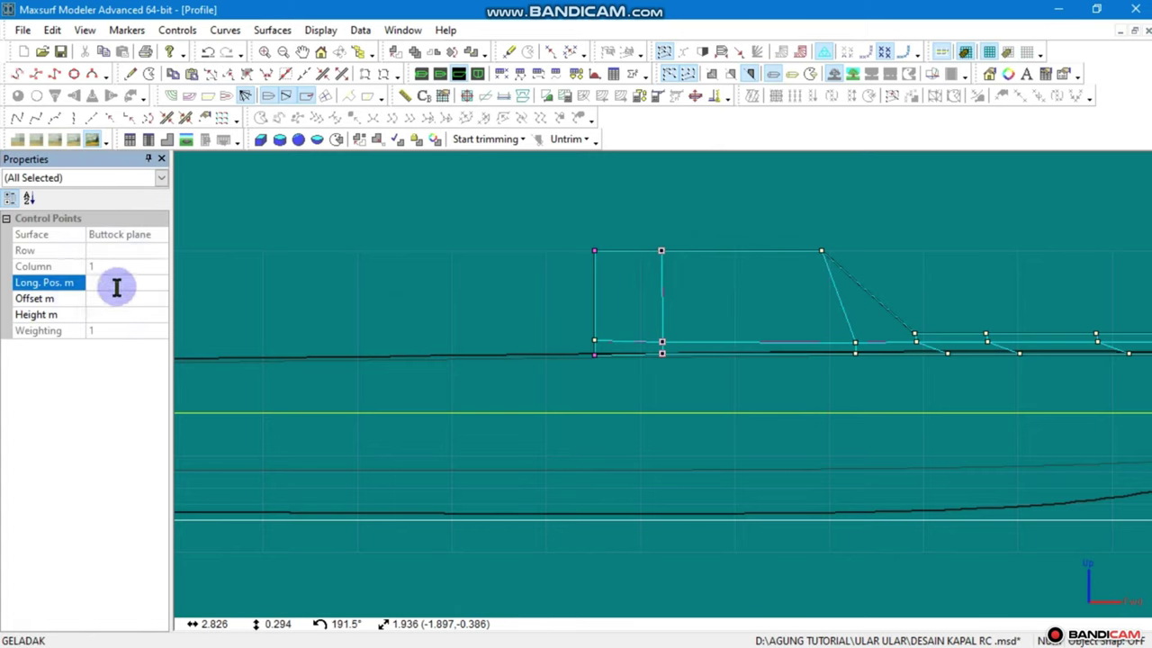
{"action": "left_click", "coordinate": [494, 239]}
Align the two lower front points under the top front corner at Long. Pos. 5.223 m
{"action": "scroll", "coordinate": [494, 240], "scroll_direction": "down", "scroll_amount": 1}
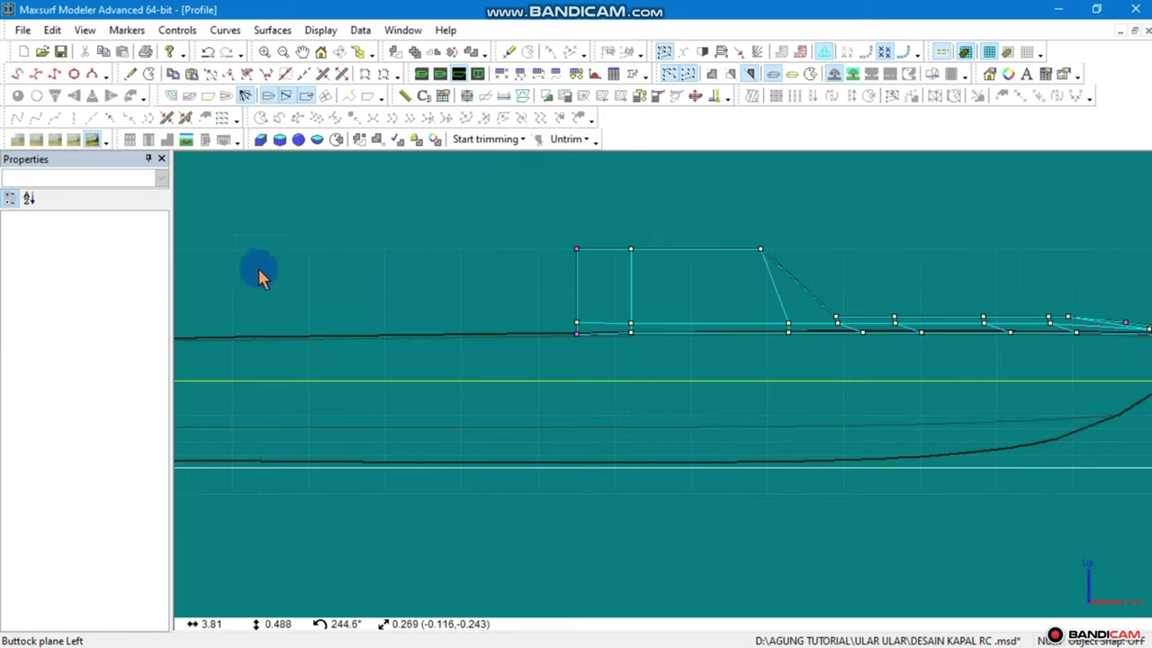
{"action": "left_click", "coordinate": [797, 243]}
{"action": "left_click_drag", "start_coordinate": [729, 279], "coordinate": [746, 275]}
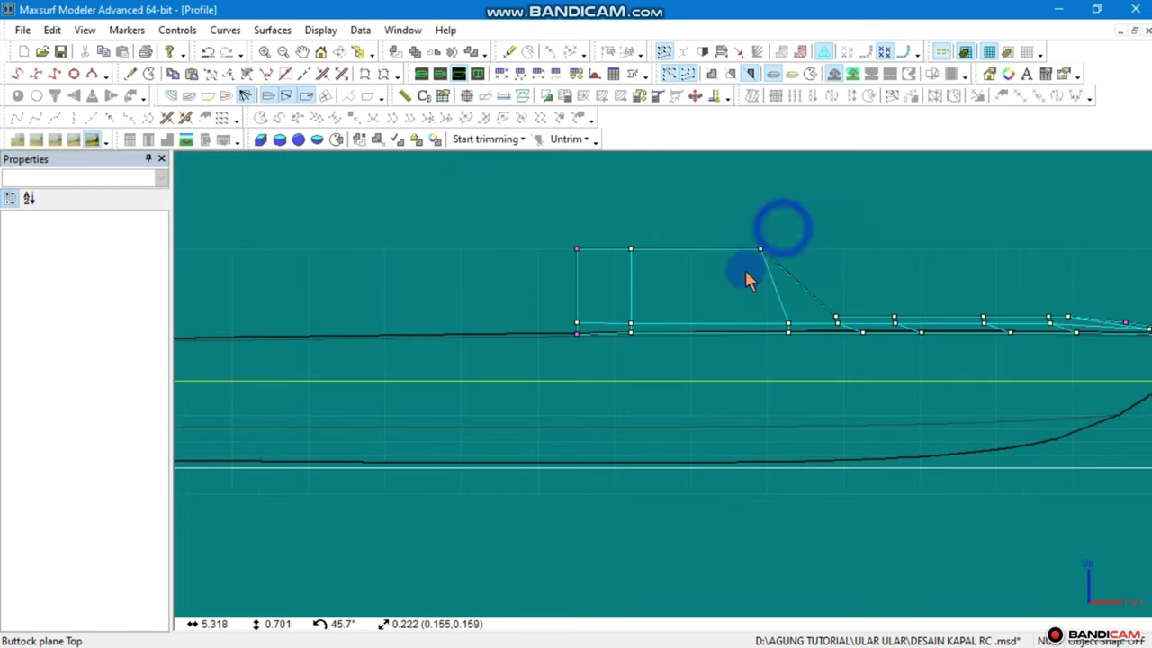
{"action": "left_click", "coordinate": [108, 284]}
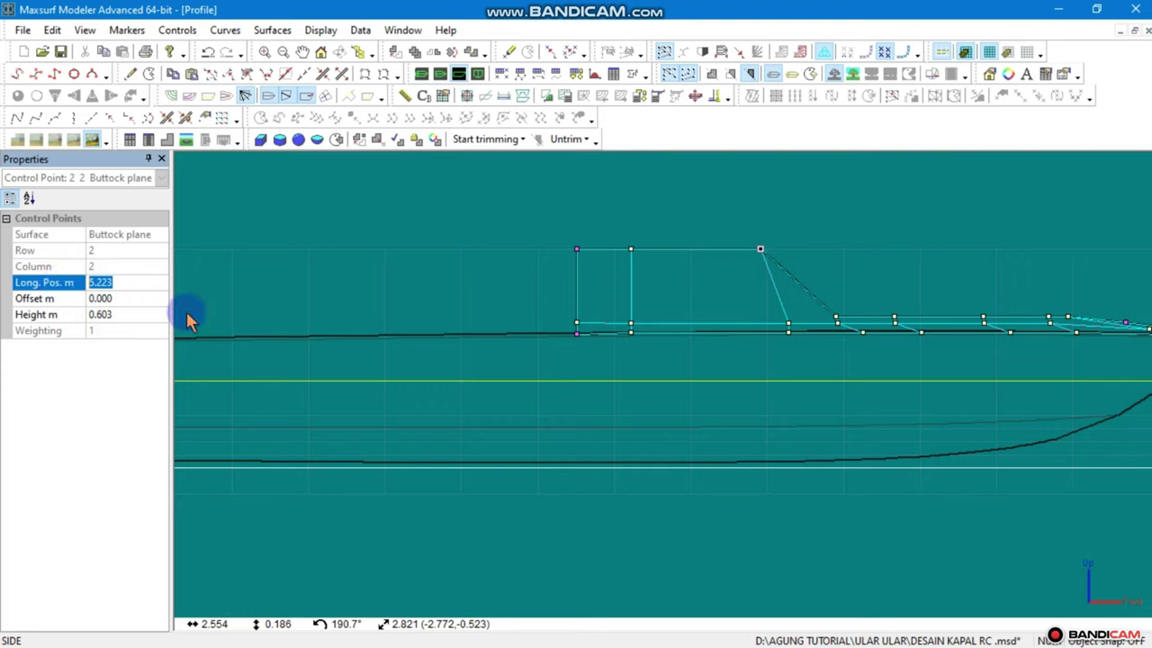
{"action": "left_click", "coordinate": [815, 190]}
{"action": "left_click_drag", "start_coordinate": [680, 441], "coordinate": [810, 317]}
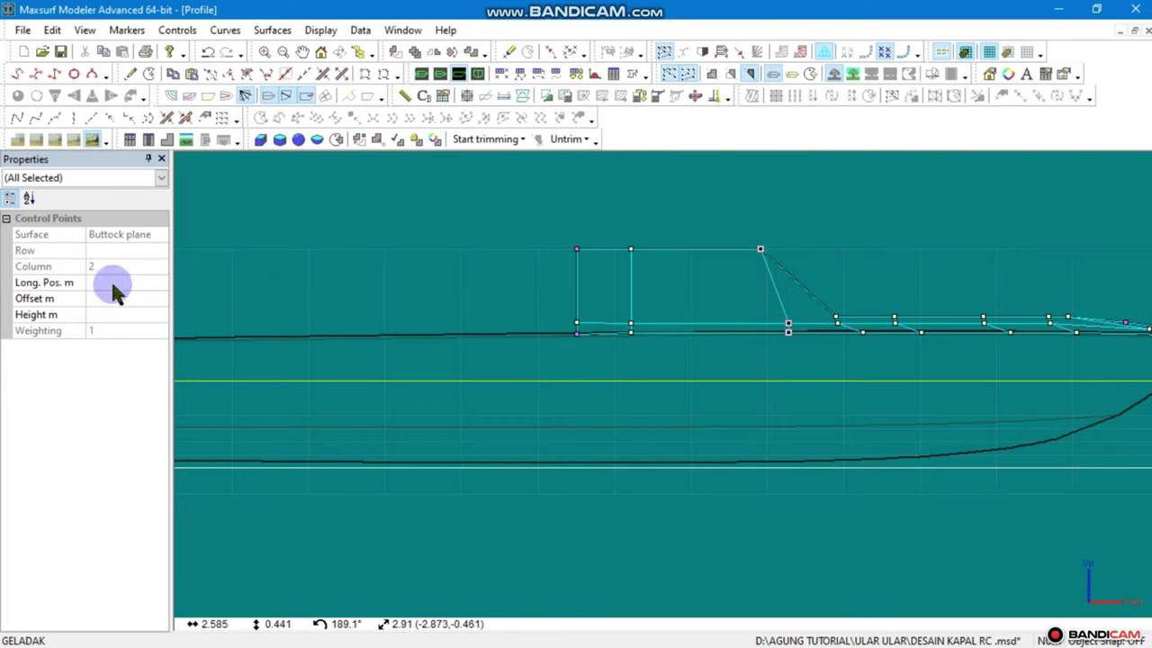
{"action": "left_click", "coordinate": [90, 286]}
{"action": "left_click", "coordinate": [301, 322]}
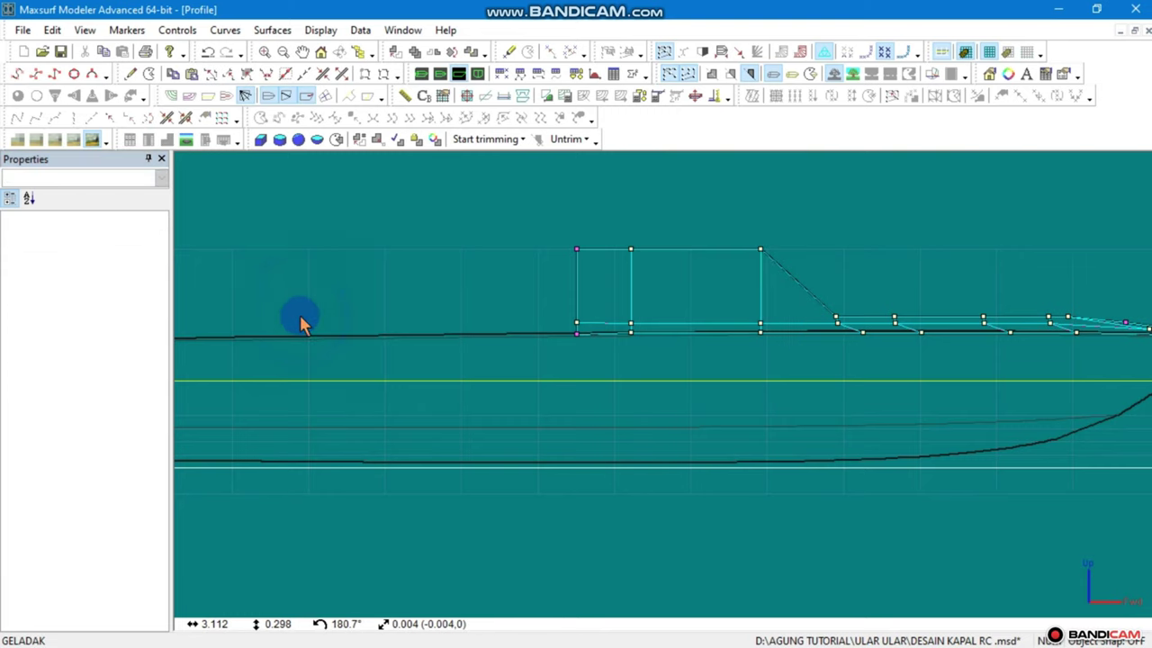
{"action": "scroll", "coordinate": [651, 459], "scroll_direction": "down", "scroll_amount": 2}
{"action": "scroll", "coordinate": [611, 379], "scroll_direction": "up", "scroll_amount": 4}
{"action": "scroll", "coordinate": [586, 340], "scroll_direction": "up", "scroll_amount": 2}
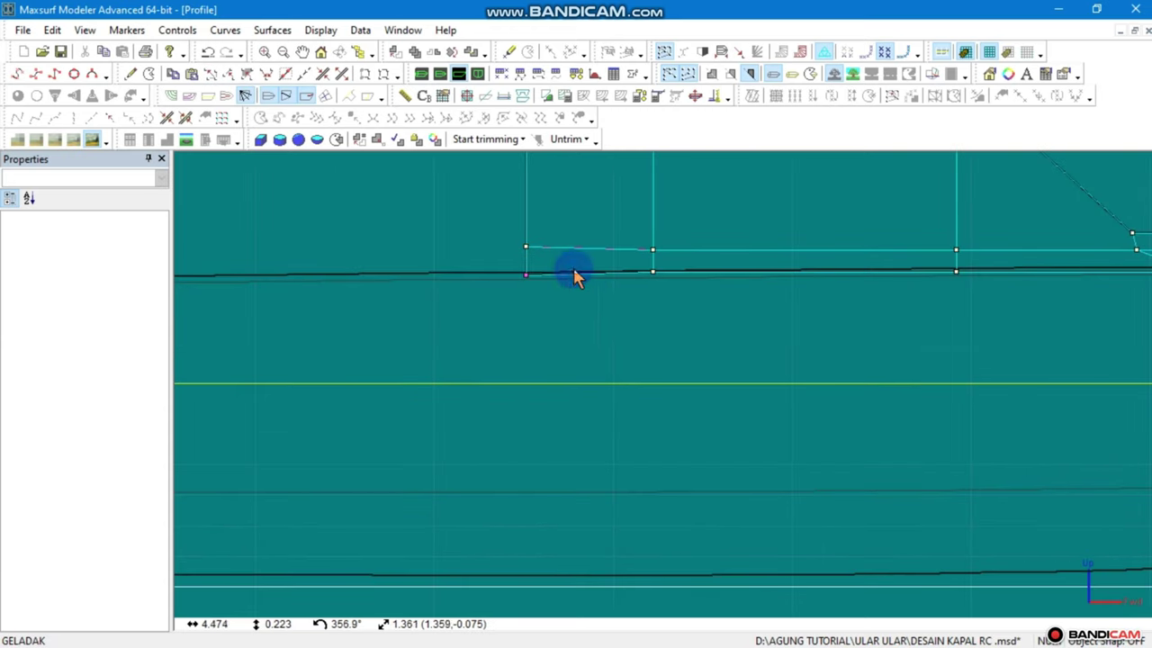
Drag aft control points 0,0 and 1,0 down onto the deck line, leaving 1,0 at 0.260 m
{"action": "left_click_drag", "start_coordinate": [573, 267], "coordinate": [500, 292]}
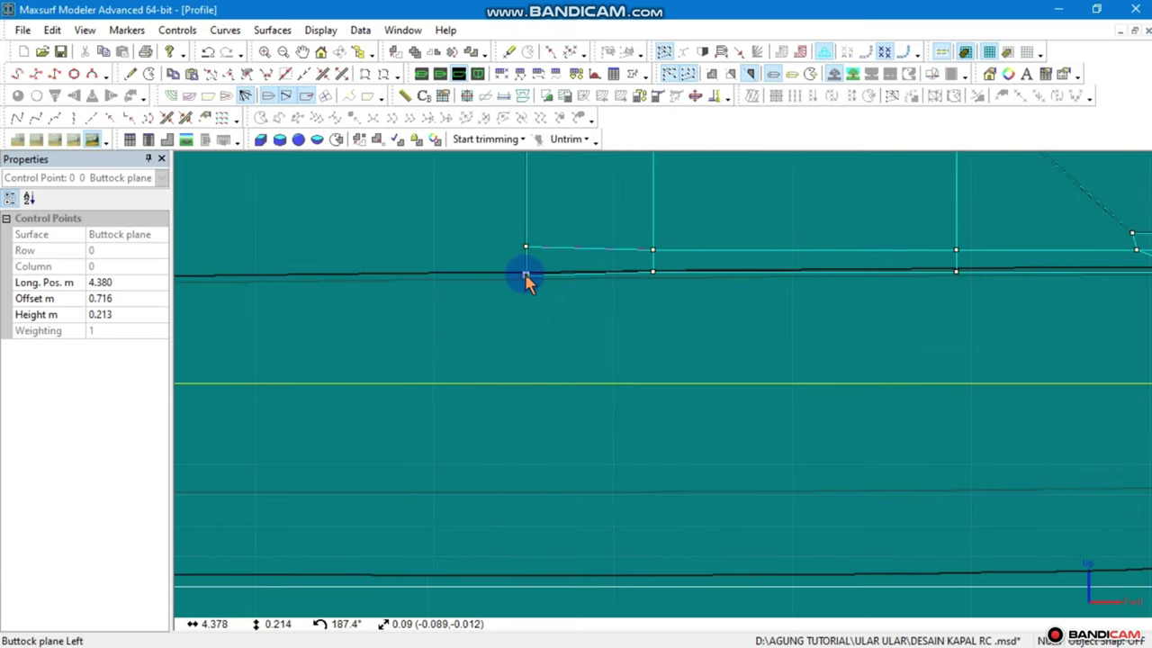
{"action": "left_click_drag", "start_coordinate": [527, 277], "coordinate": [530, 279]}
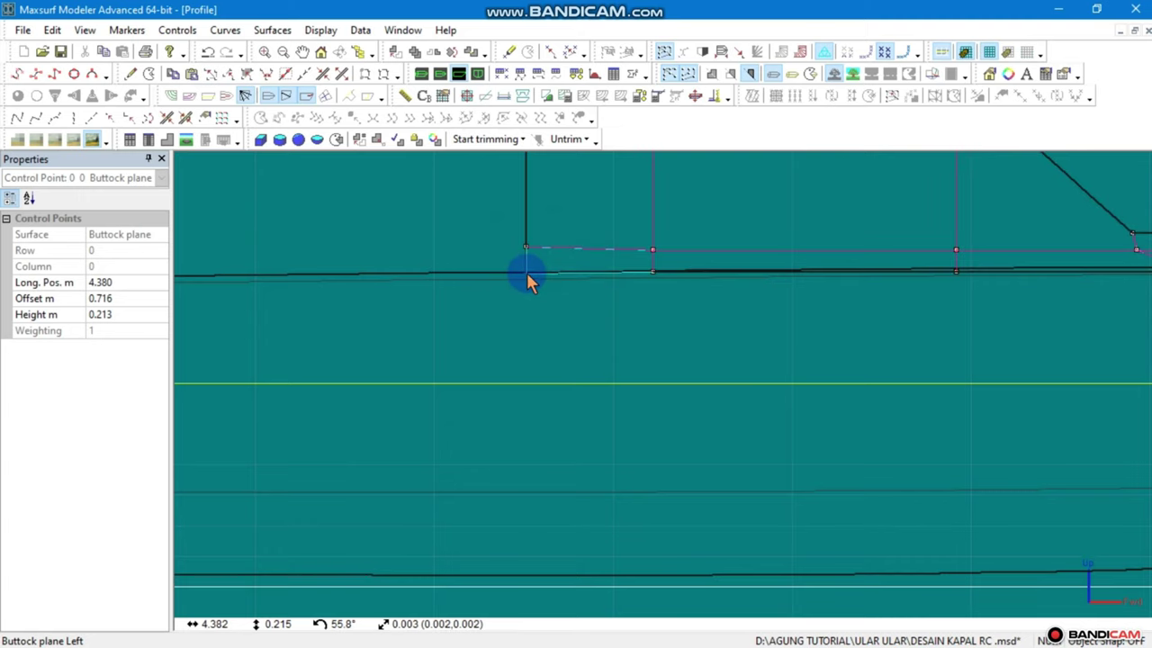
{"action": "scroll", "coordinate": [584, 447], "scroll_direction": "down", "scroll_amount": 2}
{"action": "left_click", "coordinate": [571, 414]}
{"action": "left_click_drag", "start_coordinate": [572, 417], "coordinate": [574, 415]}
{"action": "scroll", "coordinate": [574, 416], "scroll_direction": "down", "scroll_amount": 2}
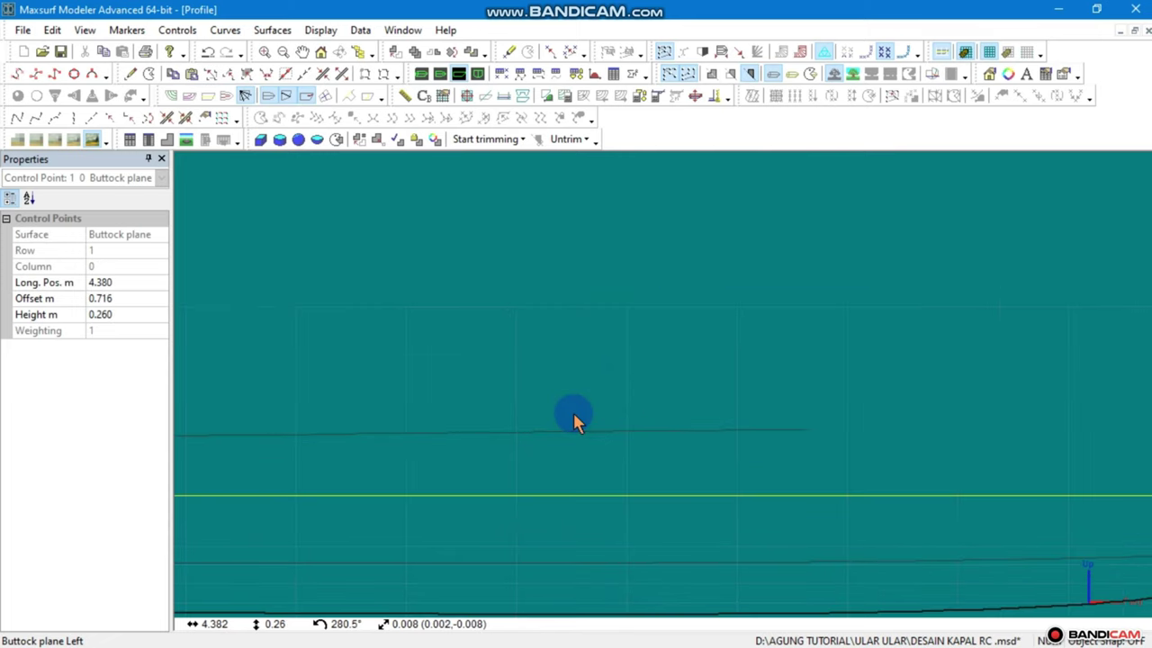
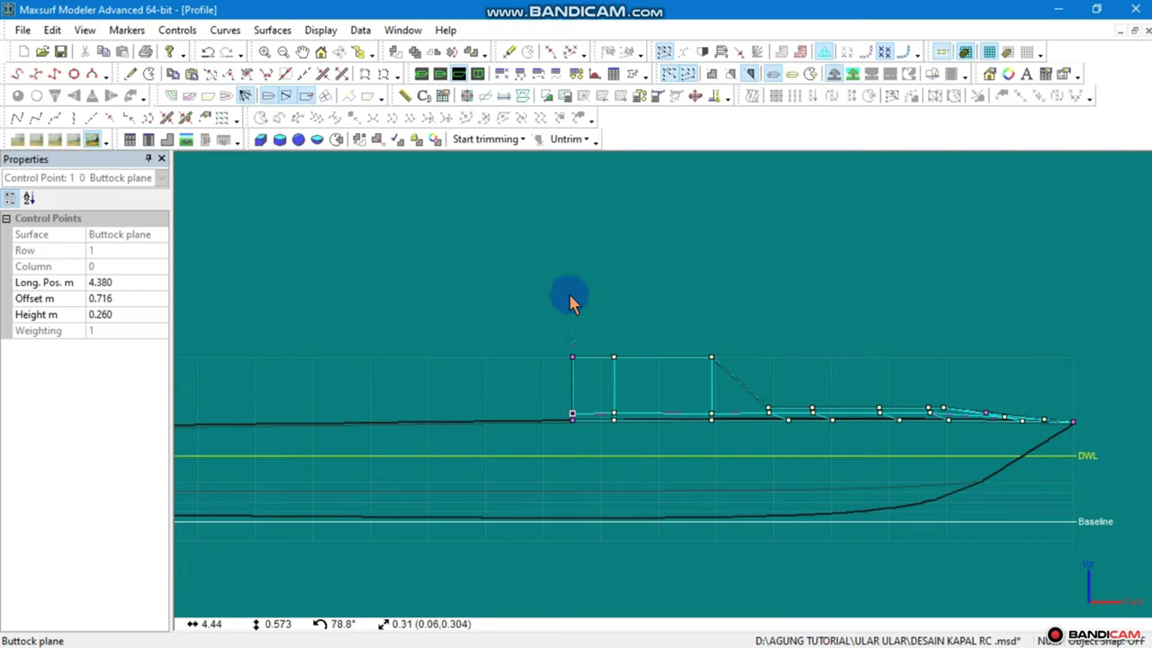
Switch from Plan to shaded Perspective view and orbit the hull to show the cabin and underside
{"action": "left_click", "coordinate": [436, 76]}
{"action": "left_click", "coordinate": [437, 78]}
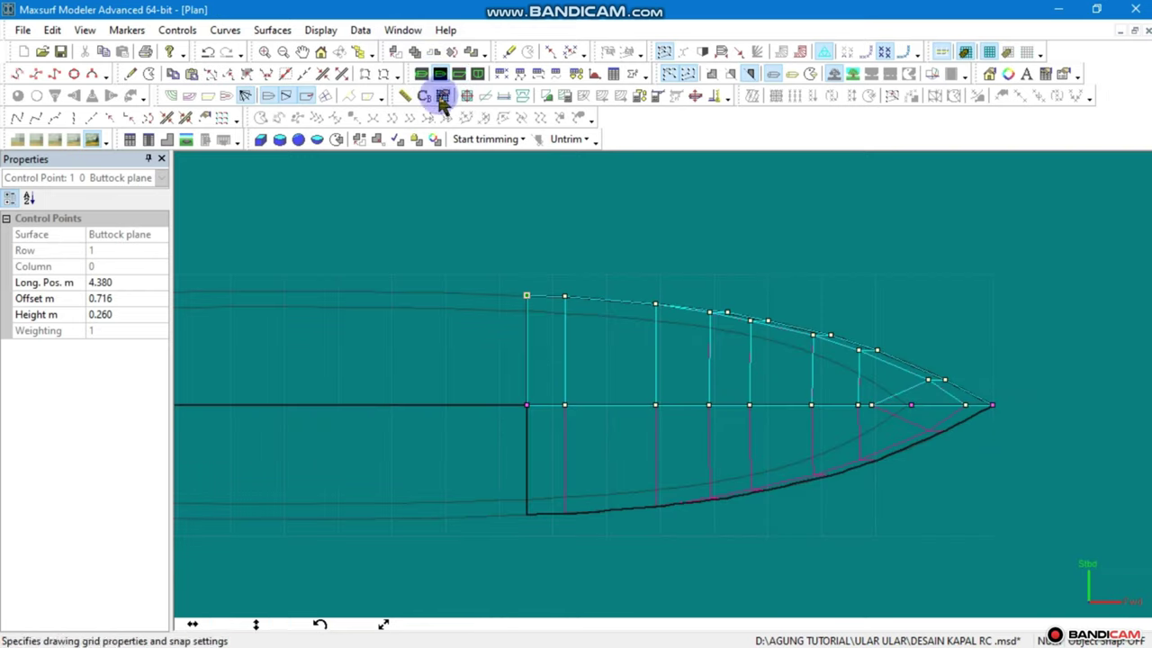
{"action": "left_click", "coordinate": [421, 76]}
{"action": "mouse_move", "coordinate": [643, 295]}
{"action": "left_mouse_down"}
{"action": "mouse_move", "coordinate": [599, 334]}
{"action": "mouse_move", "coordinate": [656, 334]}
{"action": "mouse_move", "coordinate": [656, 381]}
{"action": "mouse_move", "coordinate": [661, 368]}
{"action": "mouse_move", "coordinate": [737, 353]}
{"action": "left_mouse_up"}
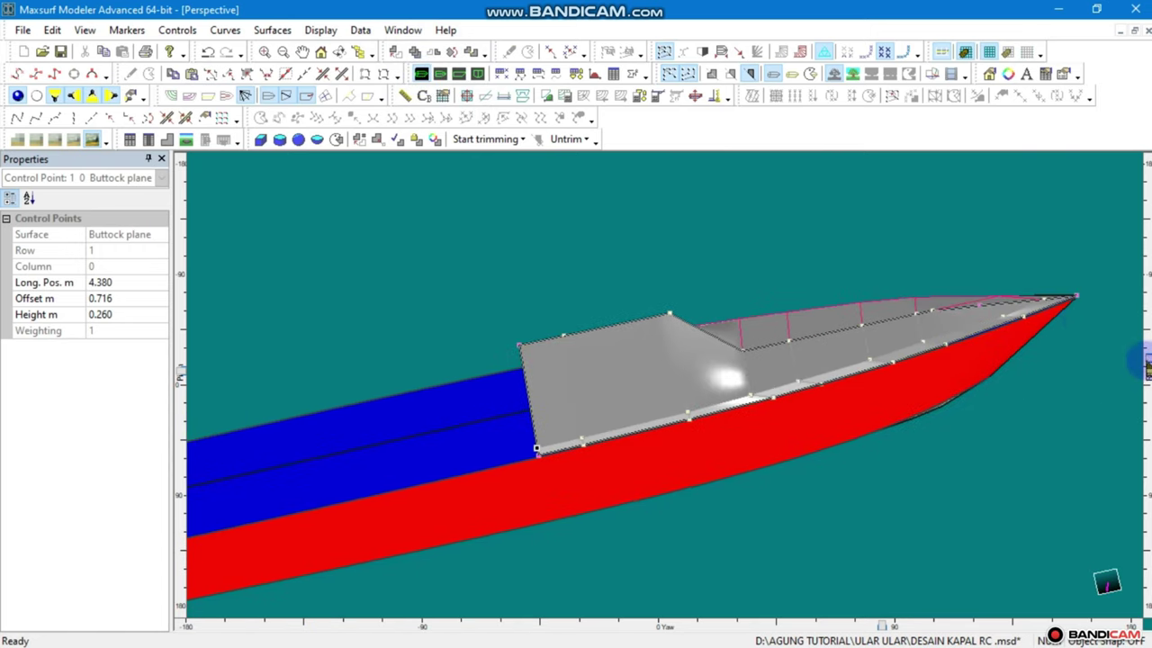
{"action": "mouse_move", "coordinate": [1146, 360]}
{"action": "left_mouse_down"}
{"action": "mouse_move", "coordinate": [1131, 216]}
{"action": "mouse_move", "coordinate": [1151, 288]}
{"action": "mouse_move", "coordinate": [656, 405]}
{"action": "left_mouse_up"}
{"action": "scroll", "coordinate": [656, 405], "scroll_direction": "up", "scroll_amount": 2}
{"action": "scroll", "coordinate": [629, 378], "scroll_direction": "up", "scroll_amount": 2}
Select the cabin surface's lower-edge control points and set their height to 0.603 m
{"action": "mouse_move", "coordinate": [810, 162]}
{"action": "left_mouse_down"}
{"action": "mouse_move", "coordinate": [86, 335]}
{"action": "mouse_move", "coordinate": [89, 325]}
{"action": "left_mouse_up"}
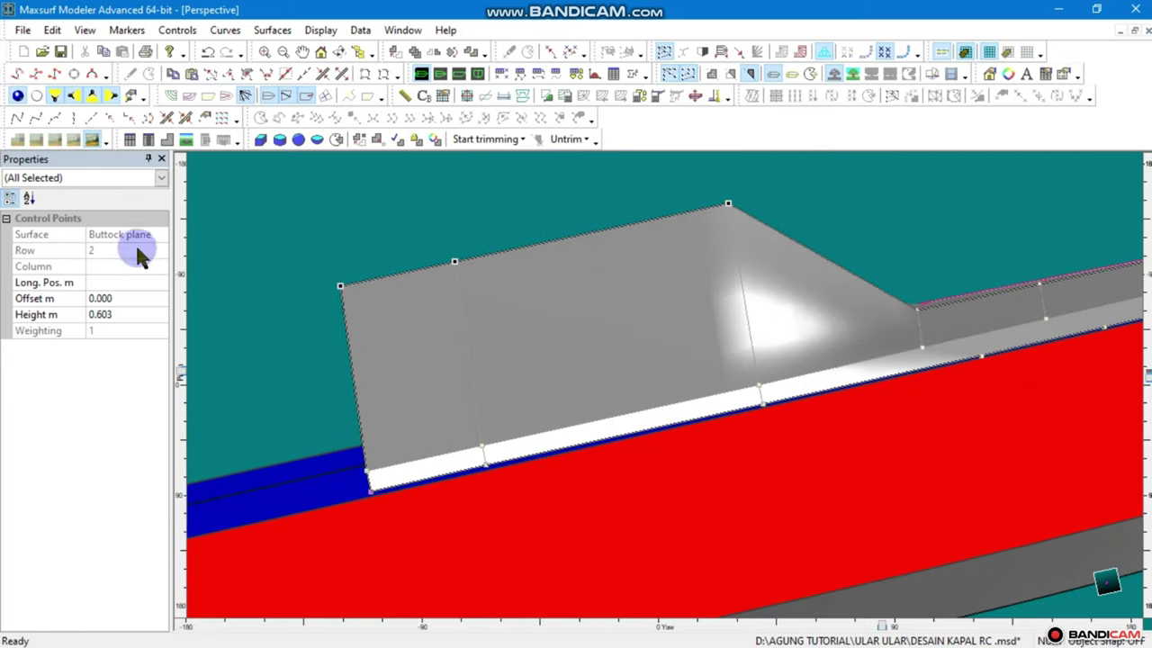
{"action": "left_click", "coordinate": [124, 317]}
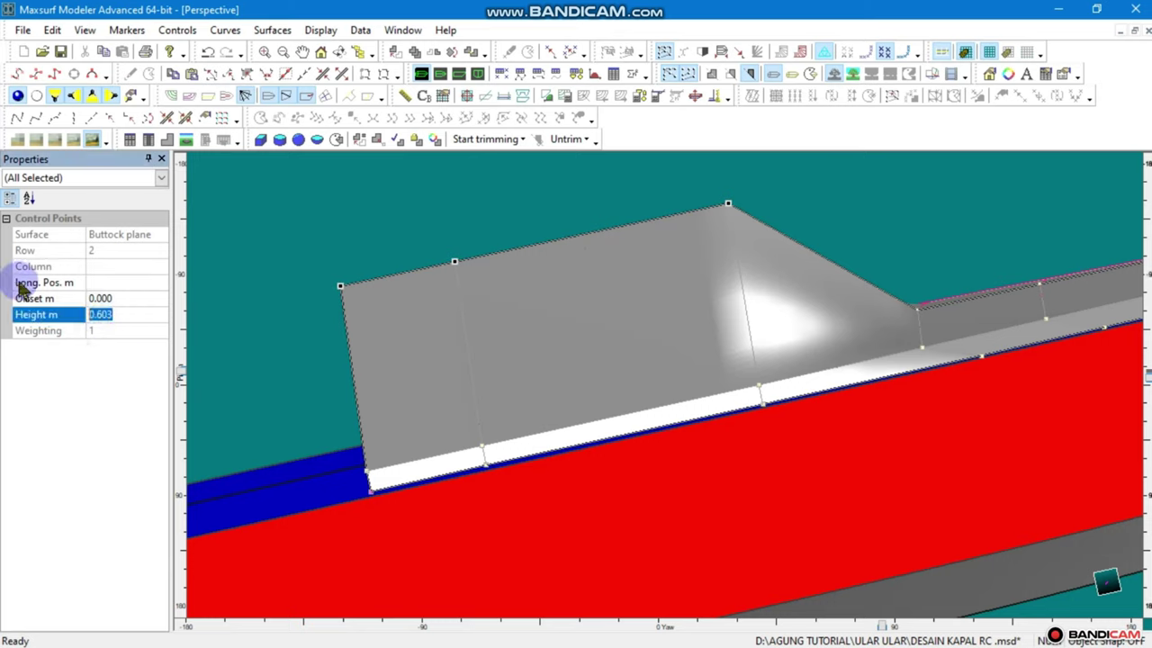
{"action": "left_click_drag", "start_coordinate": [779, 340], "coordinate": [381, 399]}
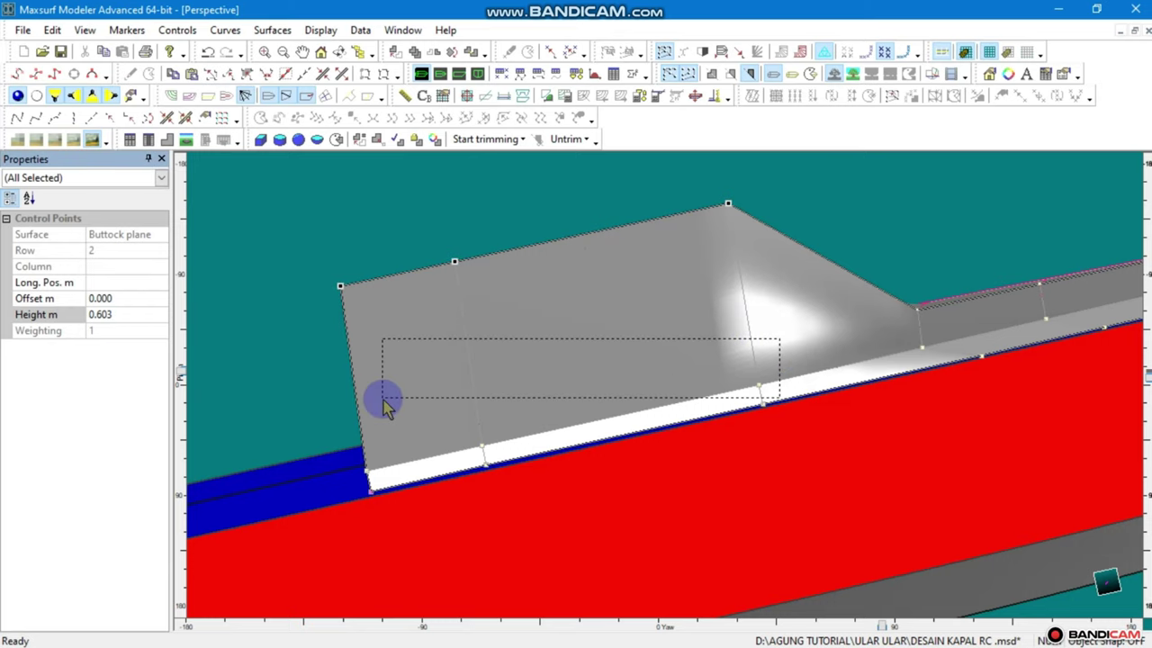
{"action": "mouse_move", "coordinate": [514, 405]}
{"action": "left_mouse_down", "text": "shift"}
{"action": "mouse_move", "coordinate": [423, 463]}
{"action": "mouse_move", "coordinate": [358, 484]}
{"action": "left_mouse_up", "text": "shift"}
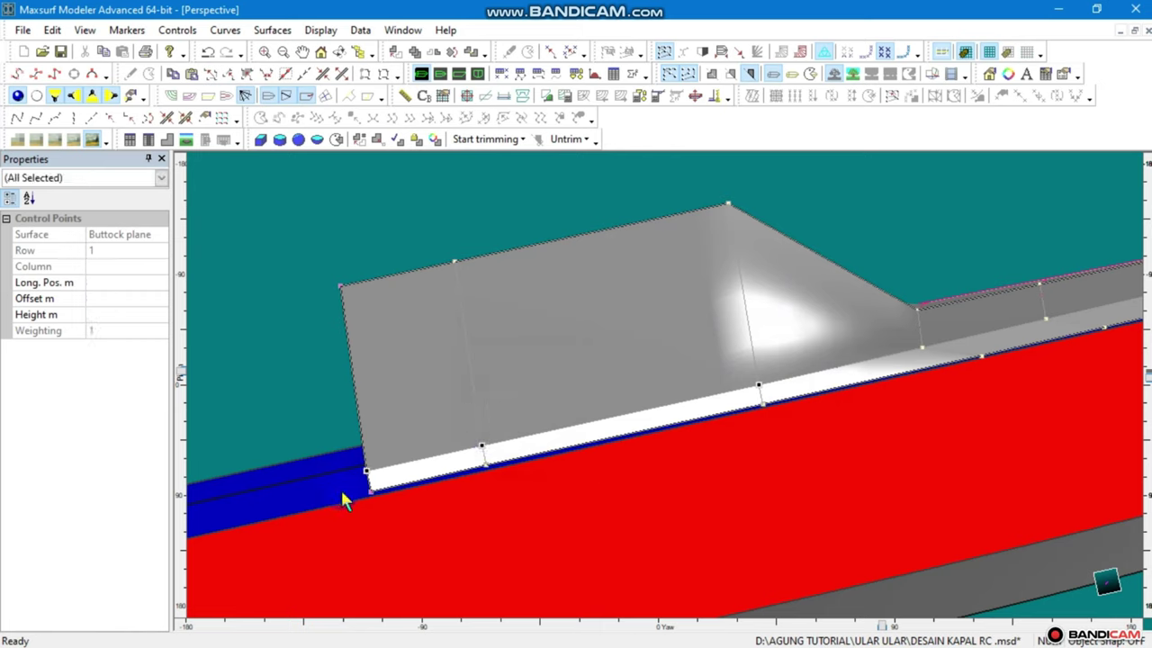
{"action": "left_click", "coordinate": [102, 312]}
{"action": "type", "text": "0.603"}
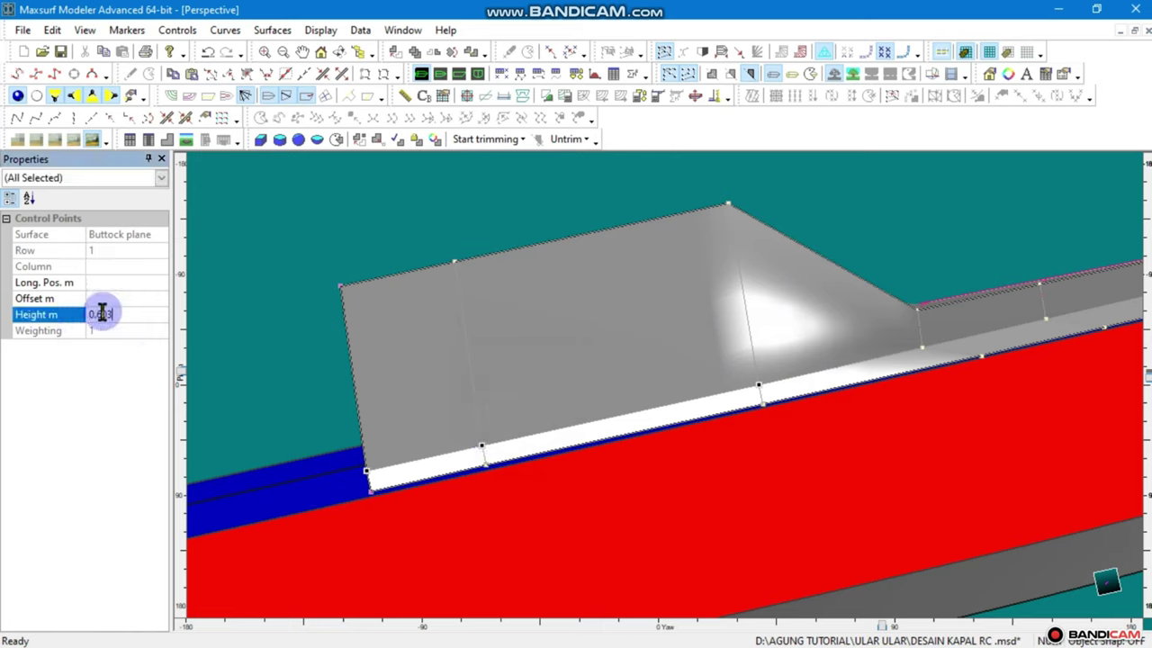
{"action": "left_click", "coordinate": [216, 318]}
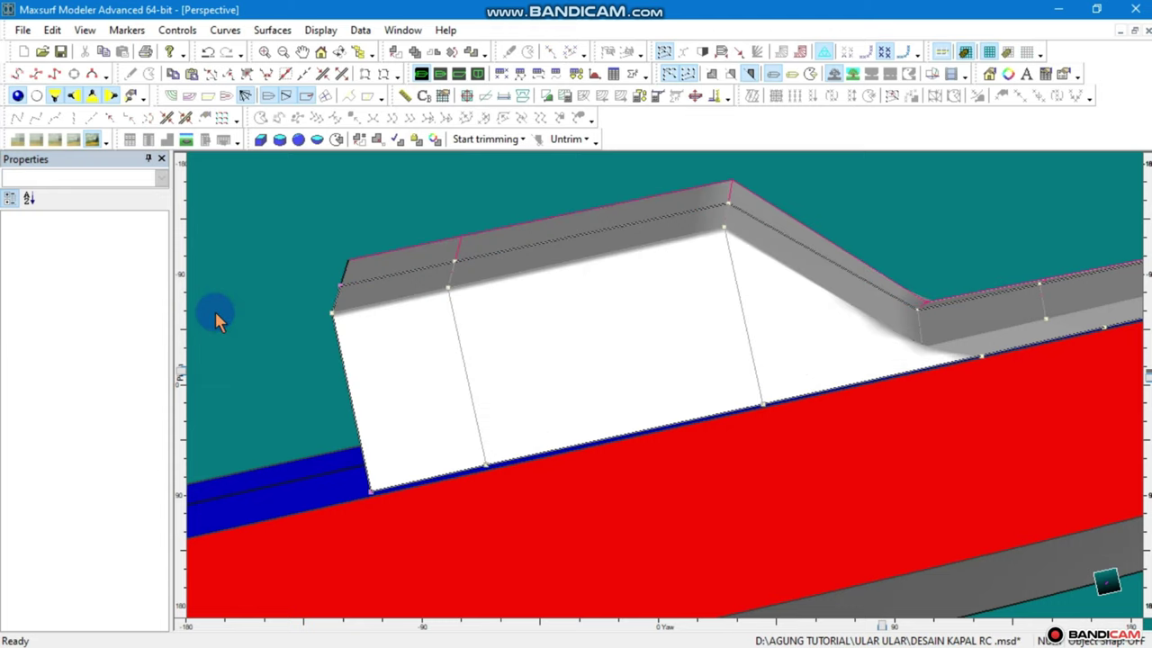
Zoom out, recentre and rotate the boat to show the deck and cabin top
{"action": "scroll", "coordinate": [426, 351], "scroll_direction": "down", "scroll_amount": 2}
{"action": "scroll", "coordinate": [426, 351], "scroll_direction": "down", "scroll_amount": 1}
{"action": "scroll", "coordinate": [426, 353], "scroll_direction": "down", "scroll_amount": 1}
{"action": "scroll", "coordinate": [477, 393], "scroll_direction": "down", "scroll_amount": 1}
{"action": "scroll", "coordinate": [506, 381], "scroll_direction": "down", "scroll_amount": 1}
{"action": "middle_click_drag", "start_coordinate": [507, 381], "coordinate": [720, 322]}
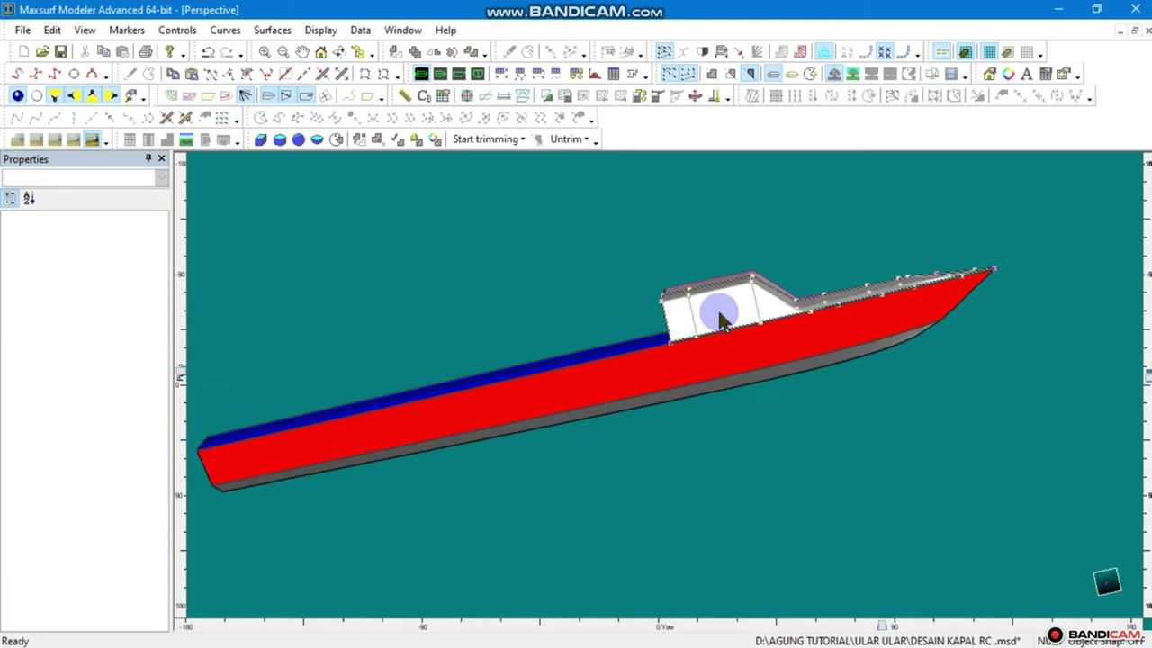
{"action": "scroll", "coordinate": [720, 319], "scroll_direction": "down", "scroll_amount": 1}
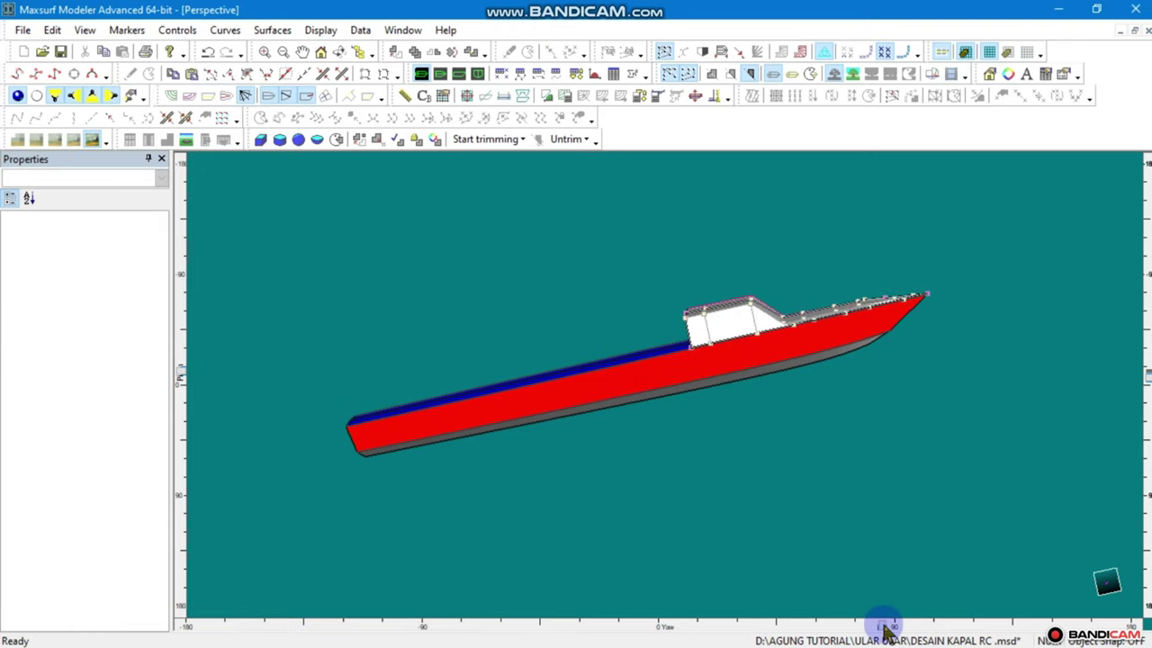
{"action": "mouse_move", "coordinate": [886, 627]}
{"action": "left_mouse_down"}
{"action": "mouse_move", "coordinate": [1015, 623]}
{"action": "mouse_move", "coordinate": [916, 633]}
{"action": "mouse_move", "coordinate": [959, 625]}
{"action": "mouse_move", "coordinate": [942, 630]}
{"action": "mouse_move", "coordinate": [1047, 561]}
{"action": "mouse_move", "coordinate": [792, 570]}
{"action": "mouse_move", "coordinate": [844, 558]}
{"action": "left_mouse_up"}
{"action": "scroll", "coordinate": [766, 381], "scroll_direction": "up", "scroll_amount": 2}
{"action": "scroll", "coordinate": [748, 303], "scroll_direction": "up", "scroll_amount": 3}
{"action": "left_click", "coordinate": [459, 77]}
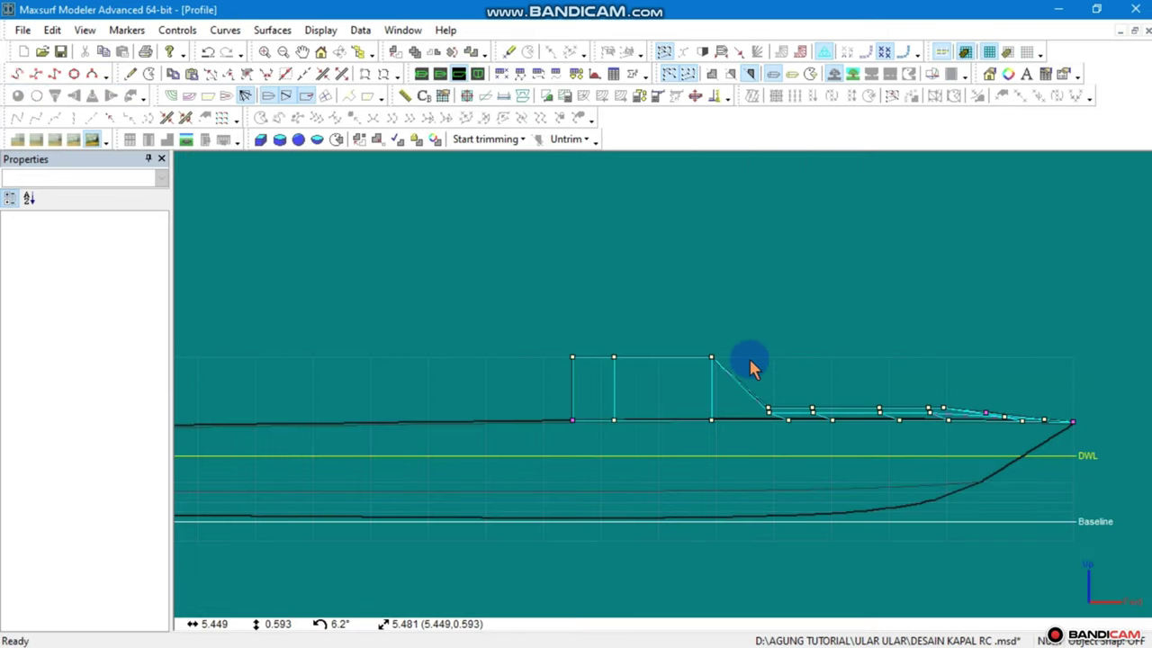
{"action": "scroll", "coordinate": [761, 404], "scroll_direction": "up", "scroll_amount": 2}
{"action": "scroll", "coordinate": [763, 405], "scroll_direction": "up", "scroll_amount": 1}
{"action": "scroll", "coordinate": [768, 416], "scroll_direction": "up", "scroll_amount": 2}
{"action": "scroll", "coordinate": [772, 425], "scroll_direction": "up", "scroll_amount": 1}
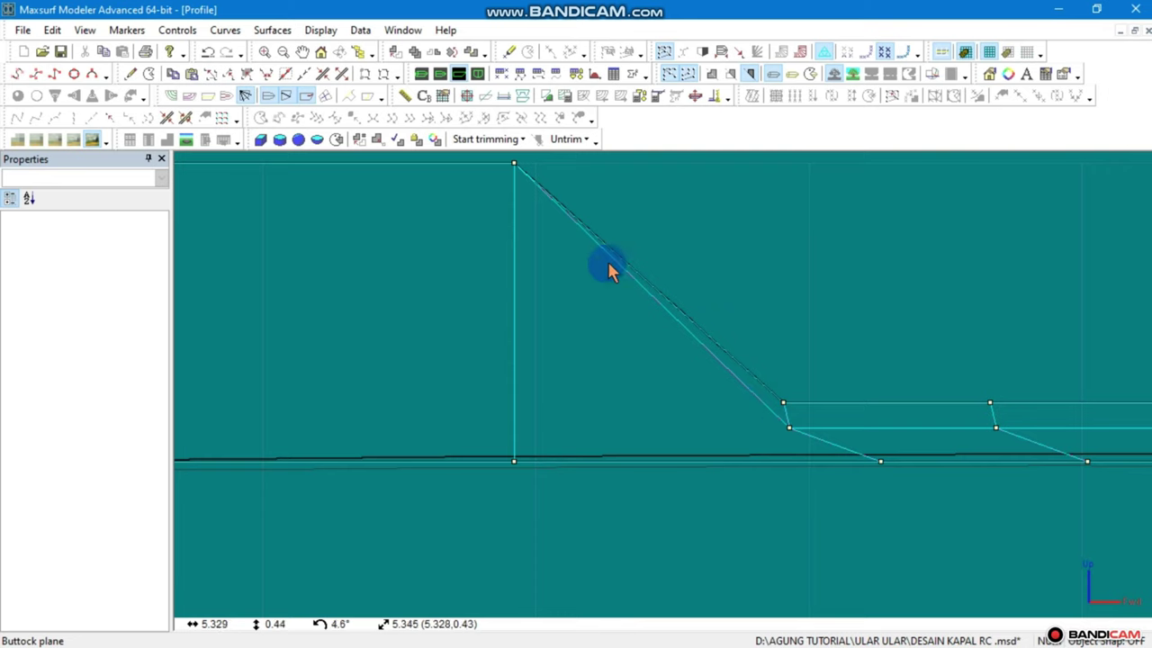
{"action": "left_click", "coordinate": [440, 73]}
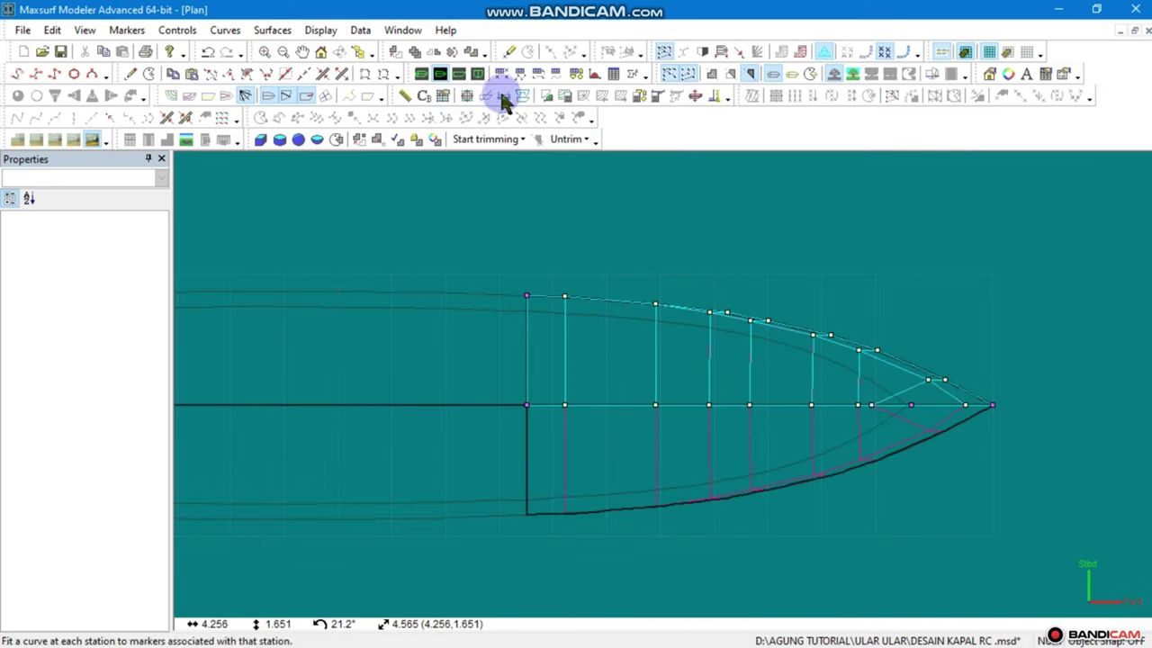
{"action": "left_click", "coordinate": [458, 74]}
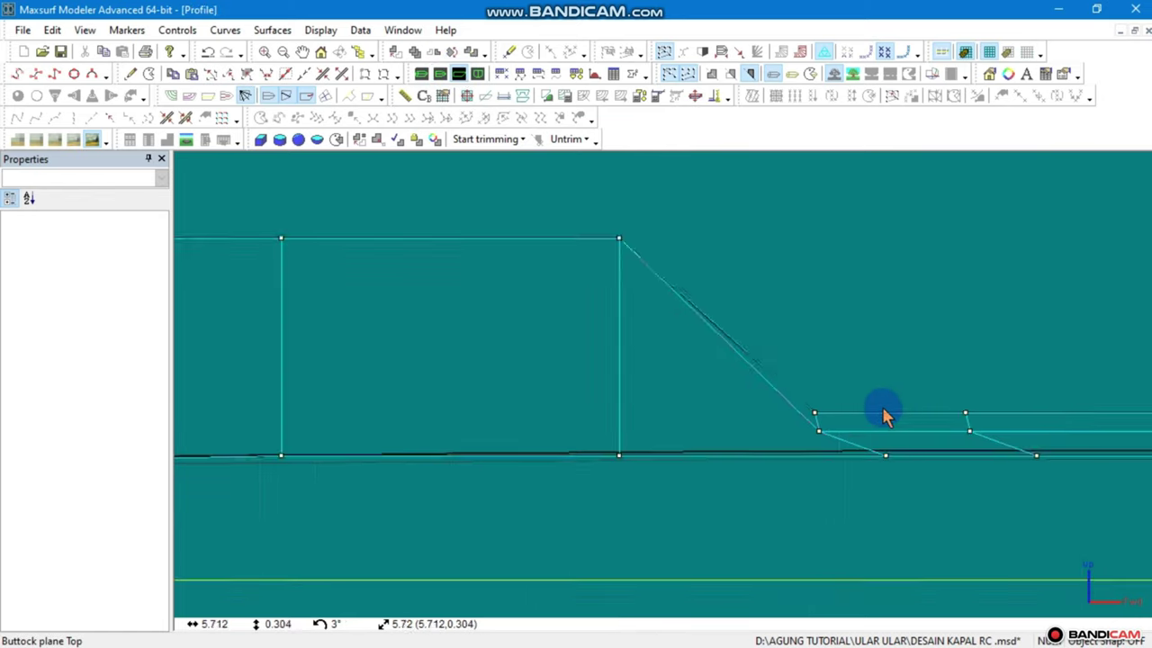
{"action": "scroll", "coordinate": [786, 360], "scroll_direction": "down", "scroll_amount": 3}
{"action": "scroll", "coordinate": [785, 360], "scroll_direction": "down", "scroll_amount": 3}
{"action": "left_click_drag", "start_coordinate": [770, 313], "coordinate": [679, 409]}
{"action": "left_click", "coordinate": [740, 365]}
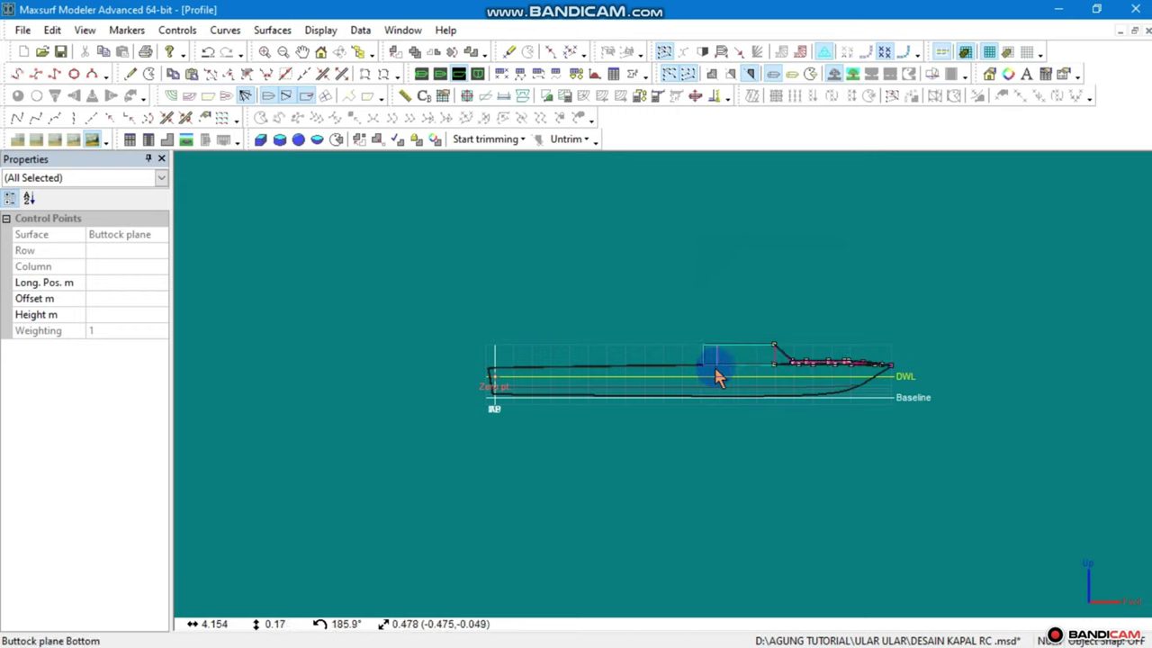
{"action": "left_click", "coordinate": [700, 368]}
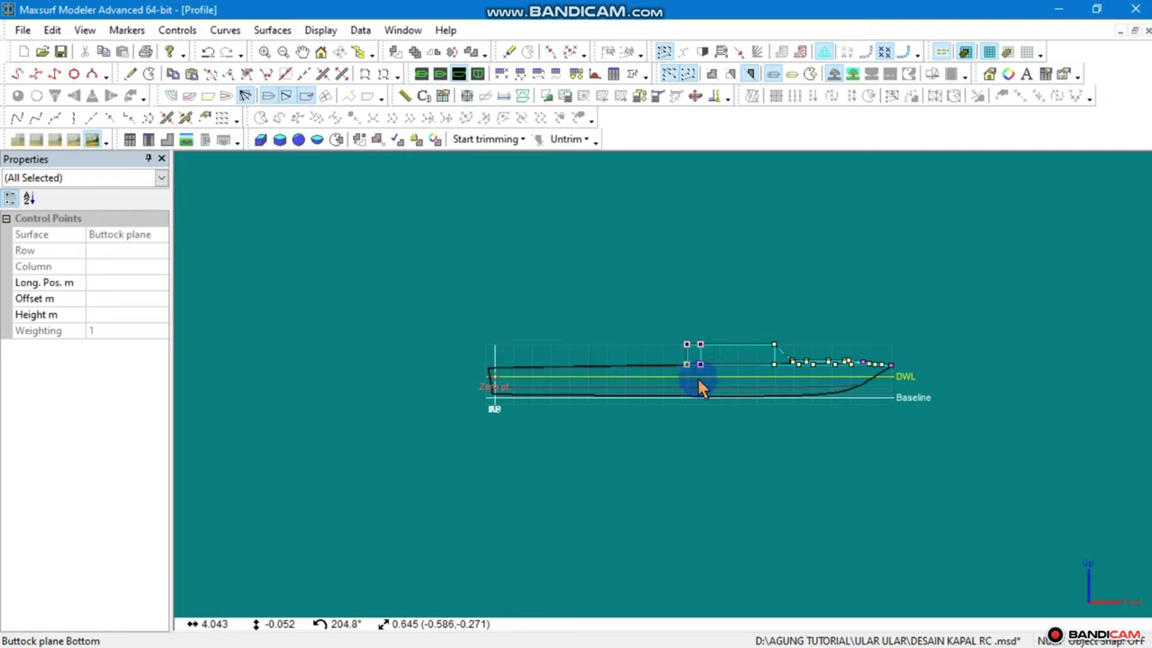
{"action": "scroll", "coordinate": [700, 382], "scroll_direction": "up", "scroll_amount": 1}
{"action": "scroll", "coordinate": [683, 386], "scroll_direction": "up", "scroll_amount": 2}
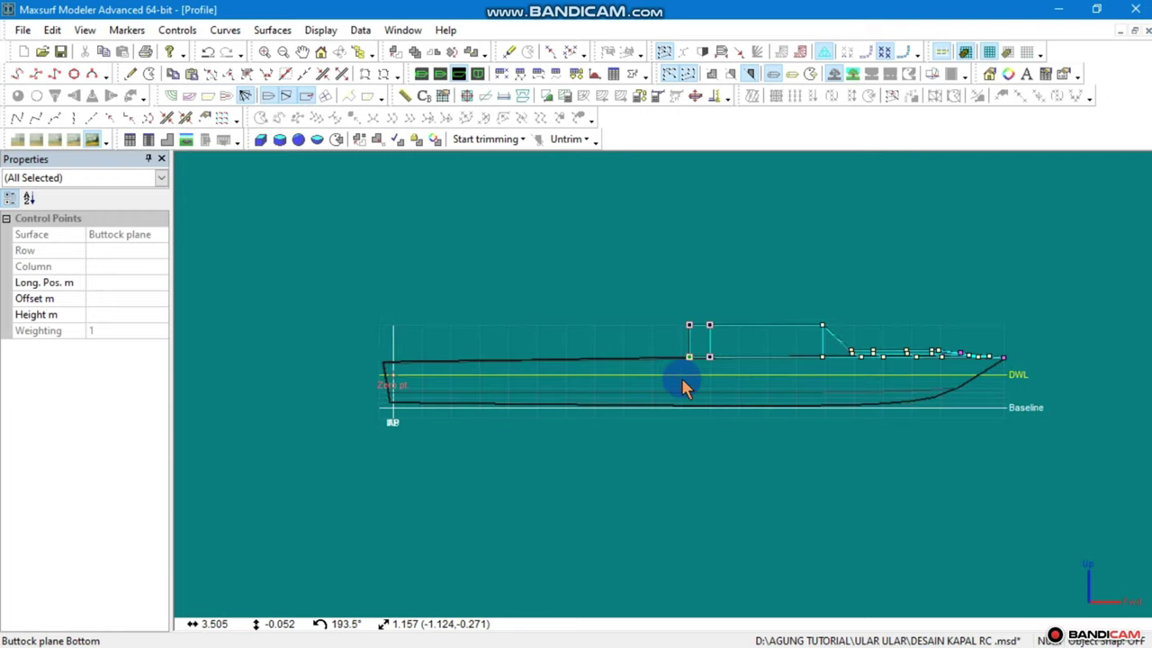
{"action": "left_click", "coordinate": [517, 292]}
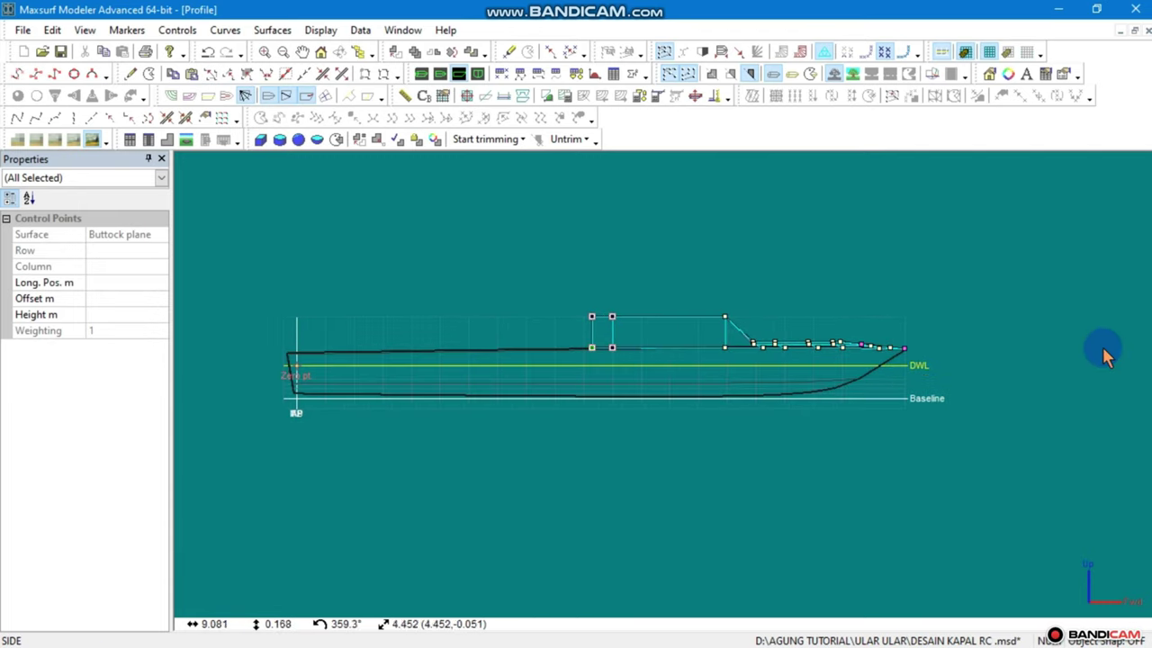
{"action": "left_click", "coordinate": [423, 73]}
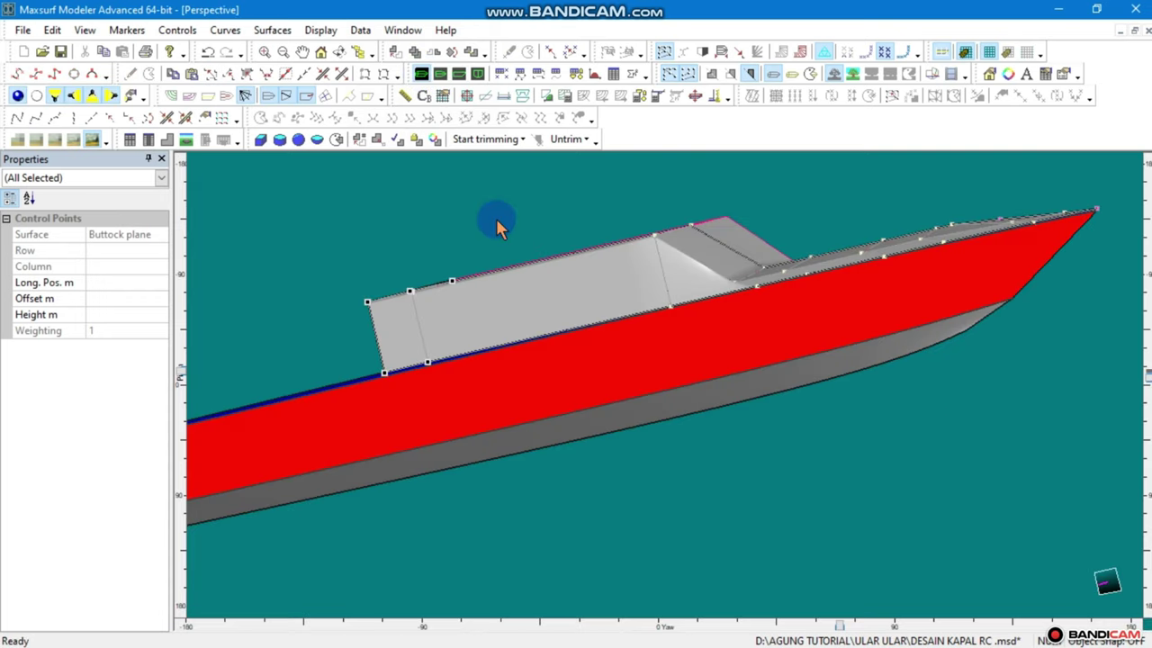
In Plan view, pull the cabin surface's aft corner control point outward to a 0.741 m offset
{"action": "mouse_move", "coordinate": [818, 326]}
{"action": "right_mouse_down"}
{"action": "mouse_move", "coordinate": [1143, 378]}
{"action": "mouse_move", "coordinate": [1121, 310]}
{"action": "mouse_move", "coordinate": [1126, 321]}
{"action": "right_mouse_up"}
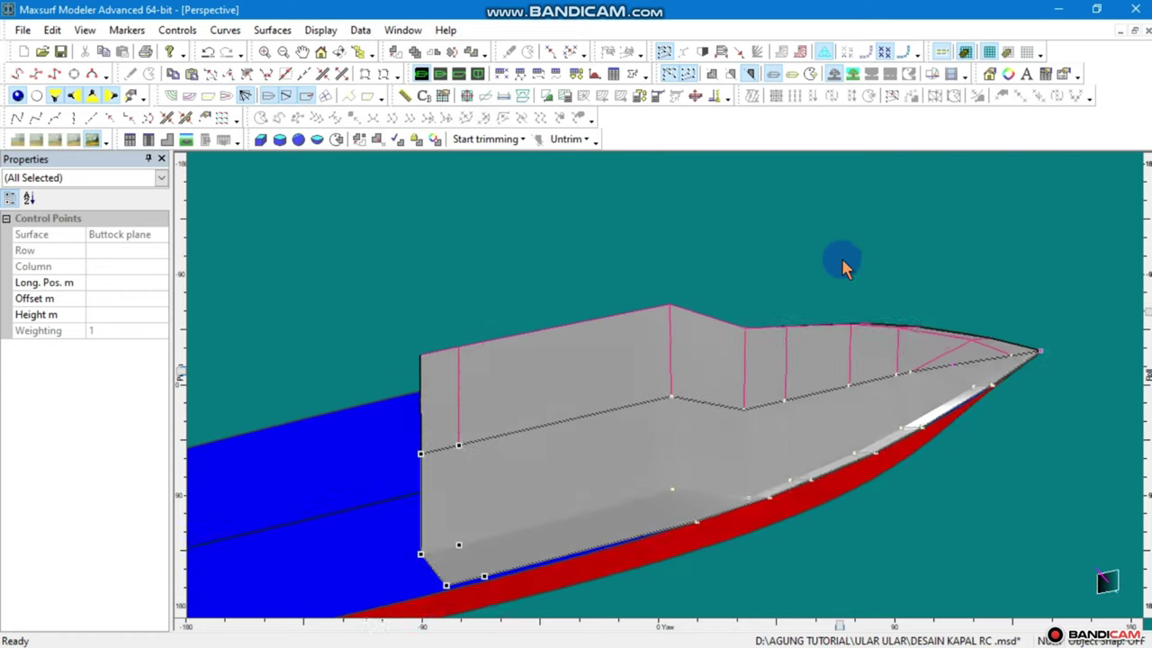
{"action": "left_click", "coordinate": [441, 74]}
{"action": "scroll", "coordinate": [461, 267], "scroll_direction": "up", "scroll_amount": 2}
{"action": "scroll", "coordinate": [467, 288], "scroll_direction": "up", "scroll_amount": 2}
{"action": "scroll", "coordinate": [468, 295], "scroll_direction": "up", "scroll_amount": 2}
{"action": "left_click", "coordinate": [468, 295]}
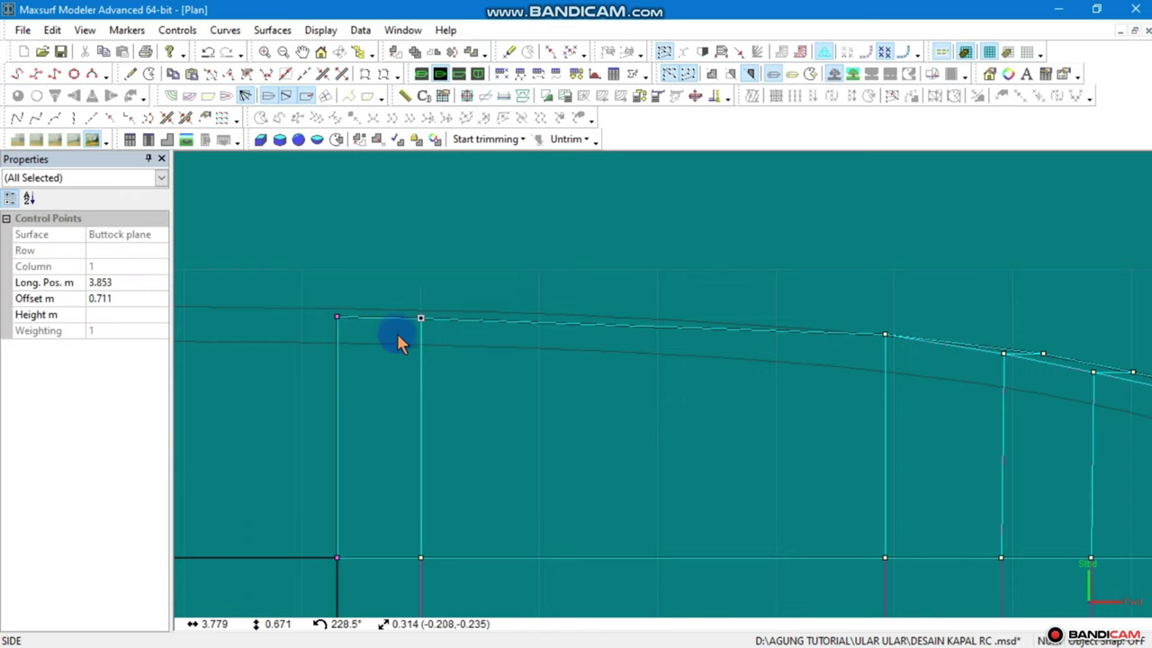
{"action": "left_click", "coordinate": [421, 319]}
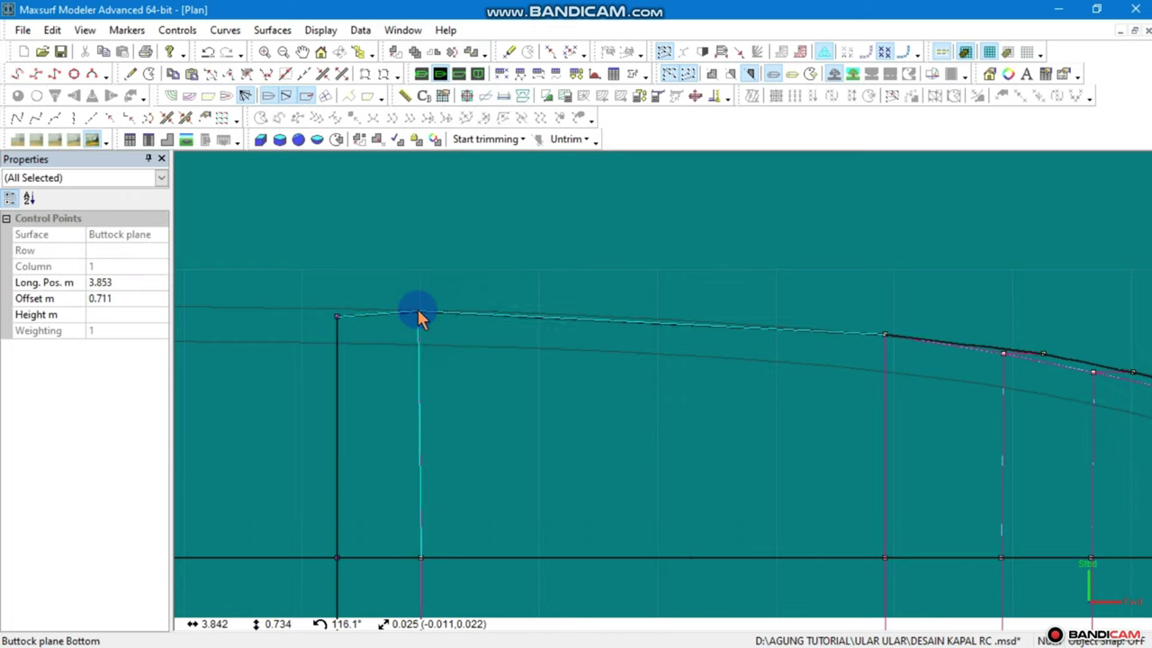
{"action": "left_click_drag", "start_coordinate": [384, 286], "coordinate": [324, 324]}
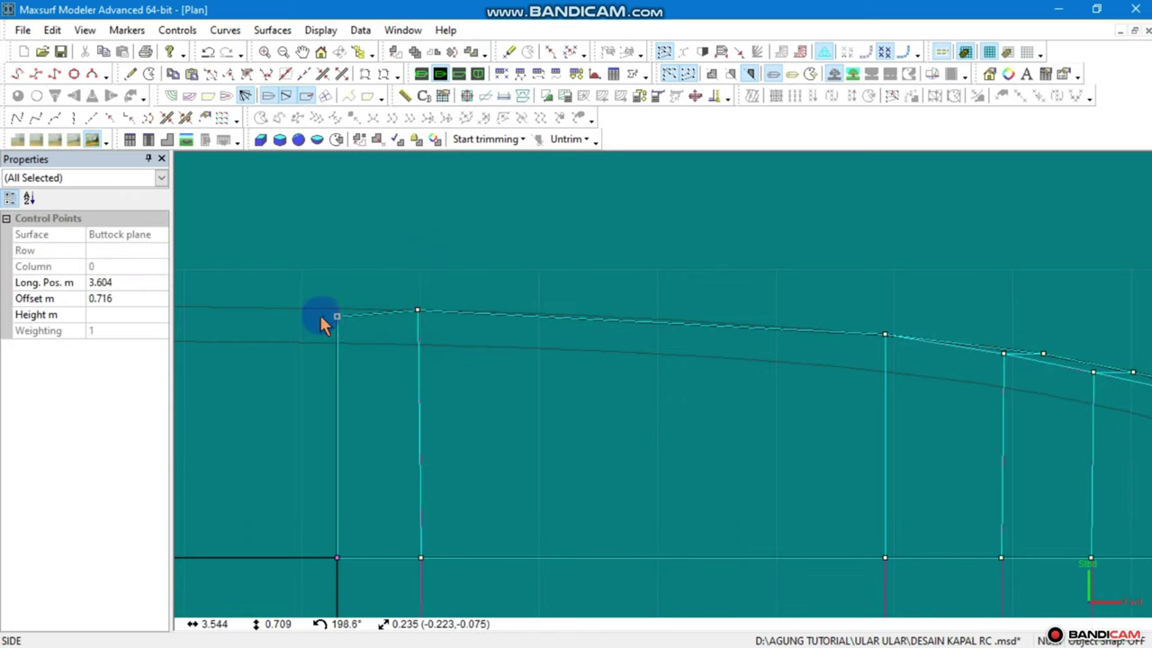
{"action": "left_click", "coordinate": [335, 315]}
{"action": "left_click_drag", "start_coordinate": [336, 317], "coordinate": [337, 314]}
{"action": "scroll", "coordinate": [357, 332], "scroll_direction": "down", "scroll_amount": 1}
Insert a new control-point column on the cabin surface near 4.542 m long. pos., 0.713 m offset
{"action": "left_click", "coordinate": [135, 75]}
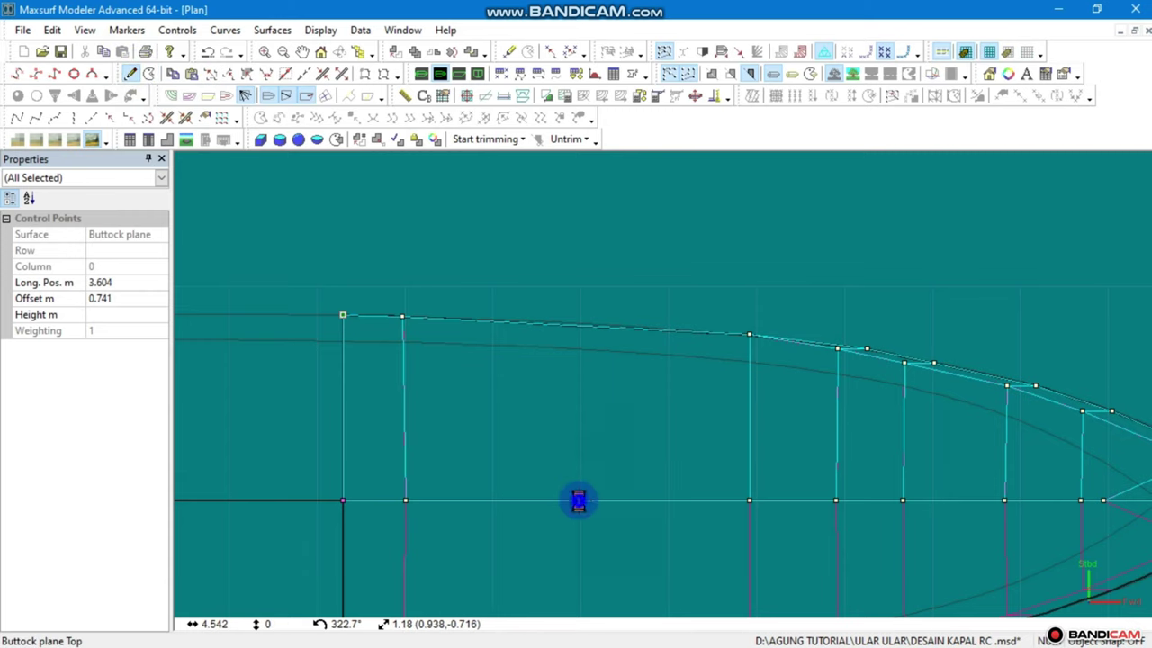
{"action": "left_click", "coordinate": [578, 501]}
{"action": "scroll", "coordinate": [578, 325], "scroll_direction": "up", "scroll_amount": 1}
{"action": "left_click", "coordinate": [582, 313]}
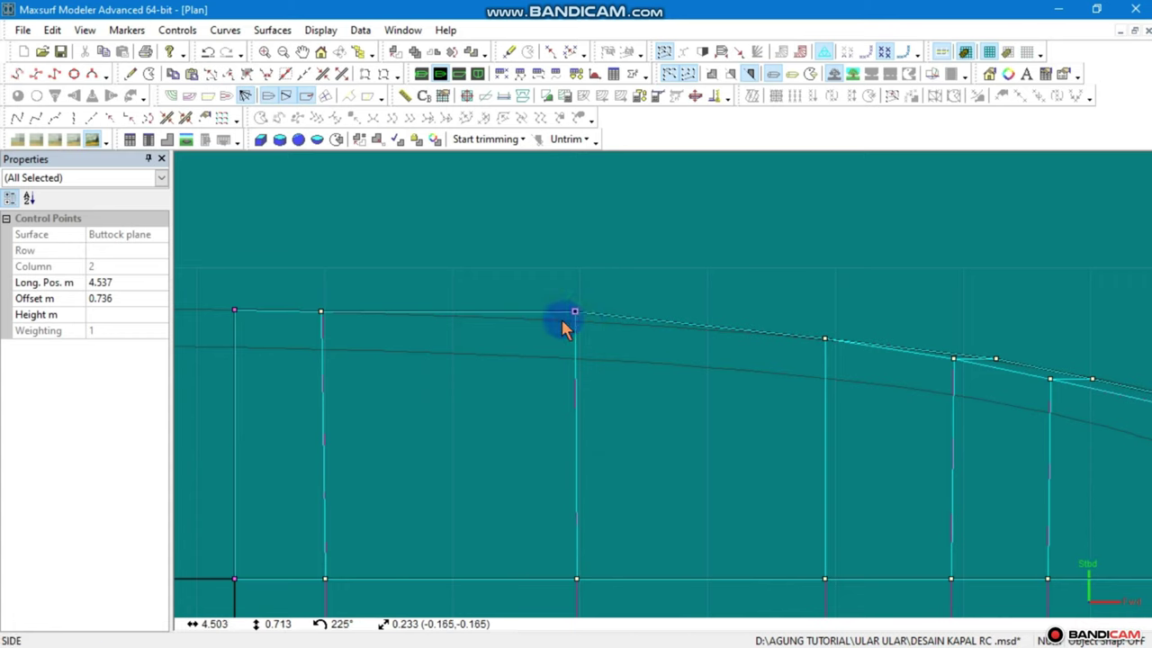
{"action": "mouse_move", "coordinate": [558, 324]}
{"action": "left_mouse_down"}
{"action": "mouse_move", "coordinate": [583, 302]}
{"action": "mouse_move", "coordinate": [579, 326]}
{"action": "left_mouse_up"}
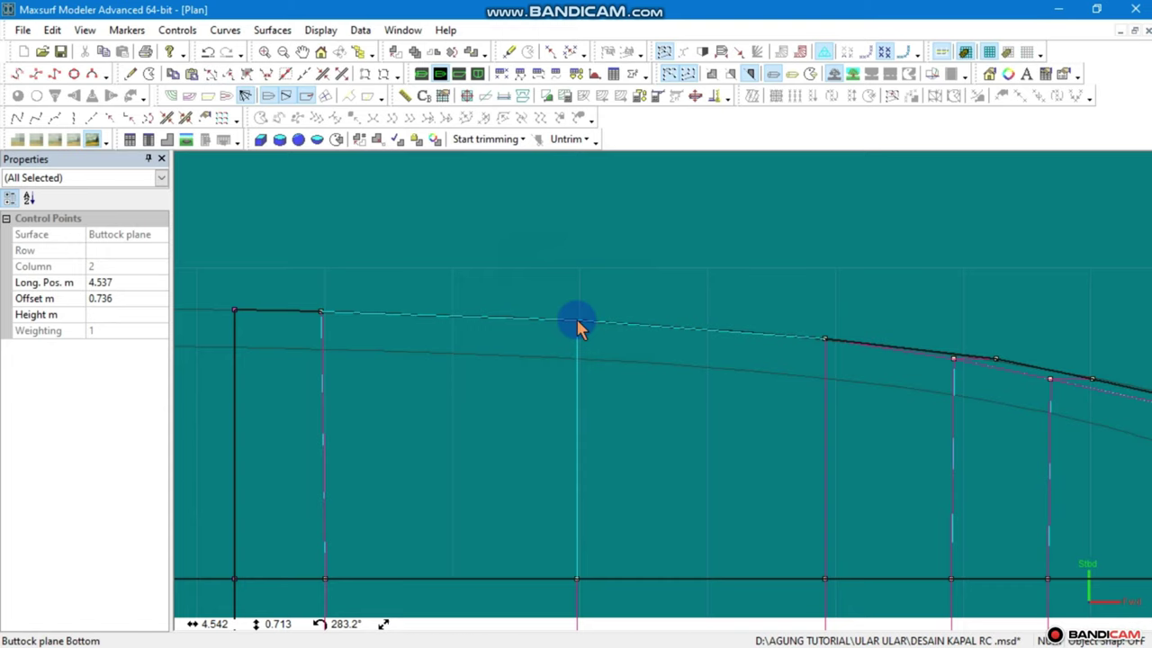
{"action": "scroll", "coordinate": [627, 326], "scroll_direction": "down", "scroll_amount": 2}
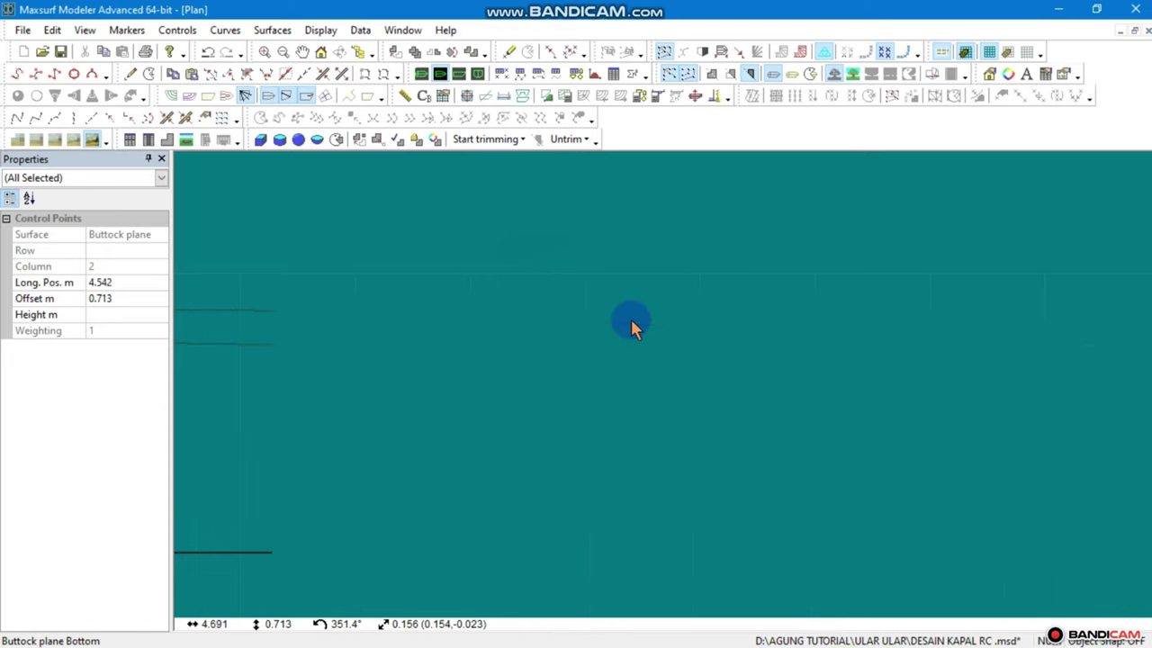
{"action": "left_click", "coordinate": [458, 74]}
In Profile view, select the cabin's top control points and raise them from 0.603 to 0.767 m
{"action": "scroll", "coordinate": [625, 358], "scroll_direction": "up", "scroll_amount": 1}
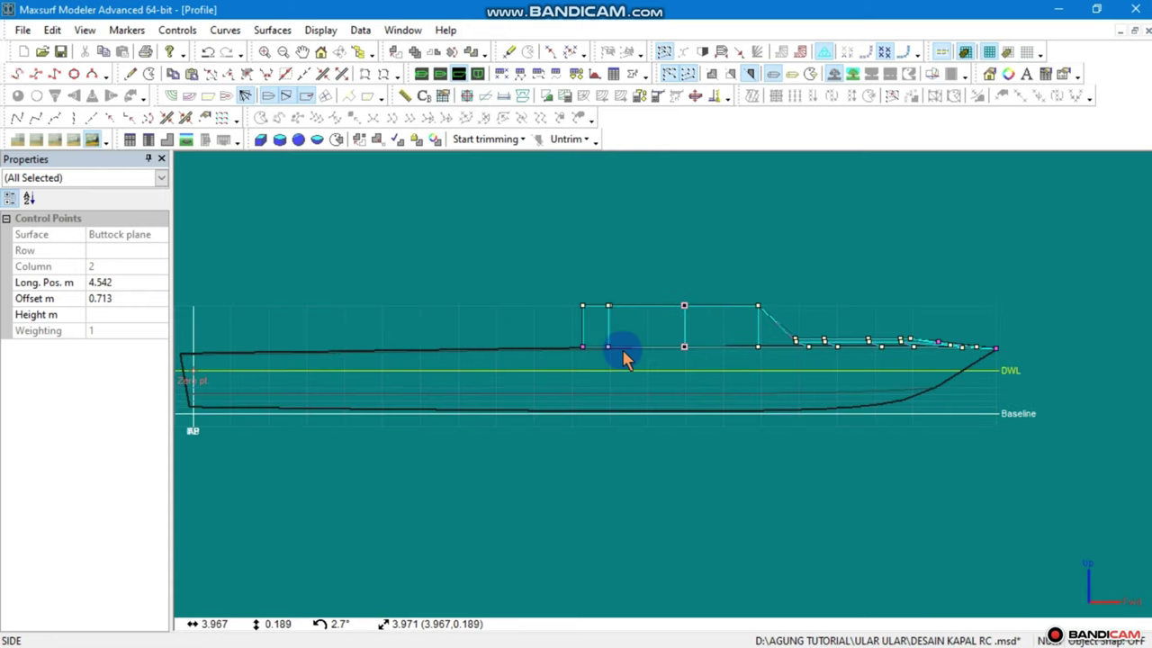
{"action": "middle_click_drag", "start_coordinate": [625, 357], "coordinate": [690, 324]}
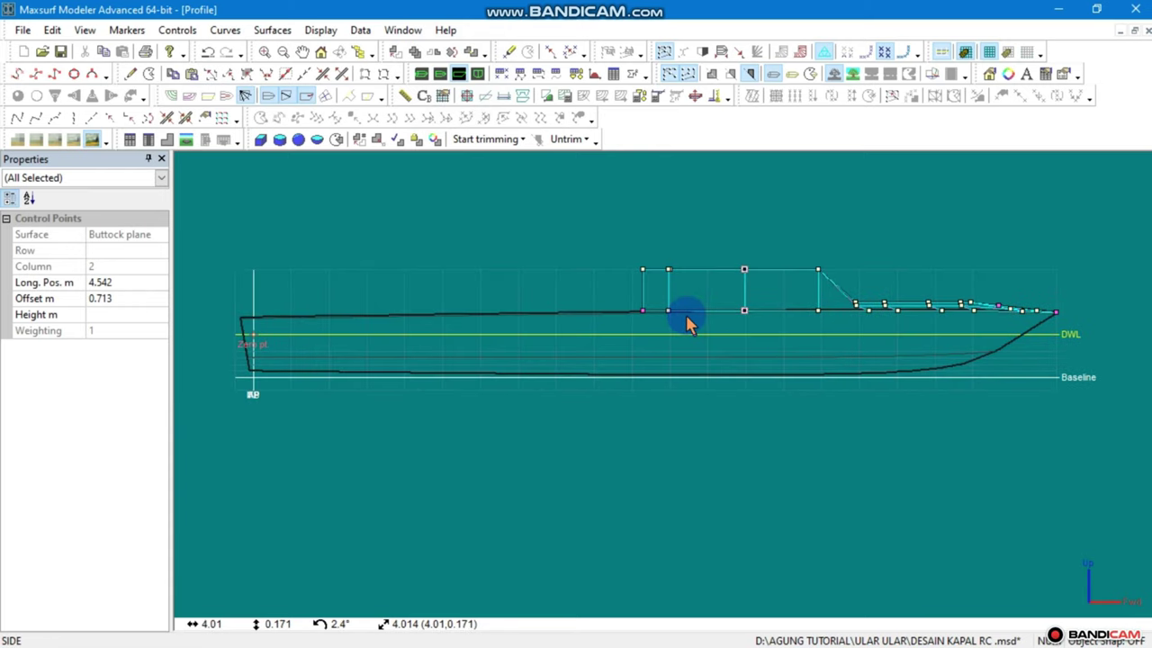
{"action": "scroll", "coordinate": [644, 314], "scroll_direction": "down", "scroll_amount": 1}
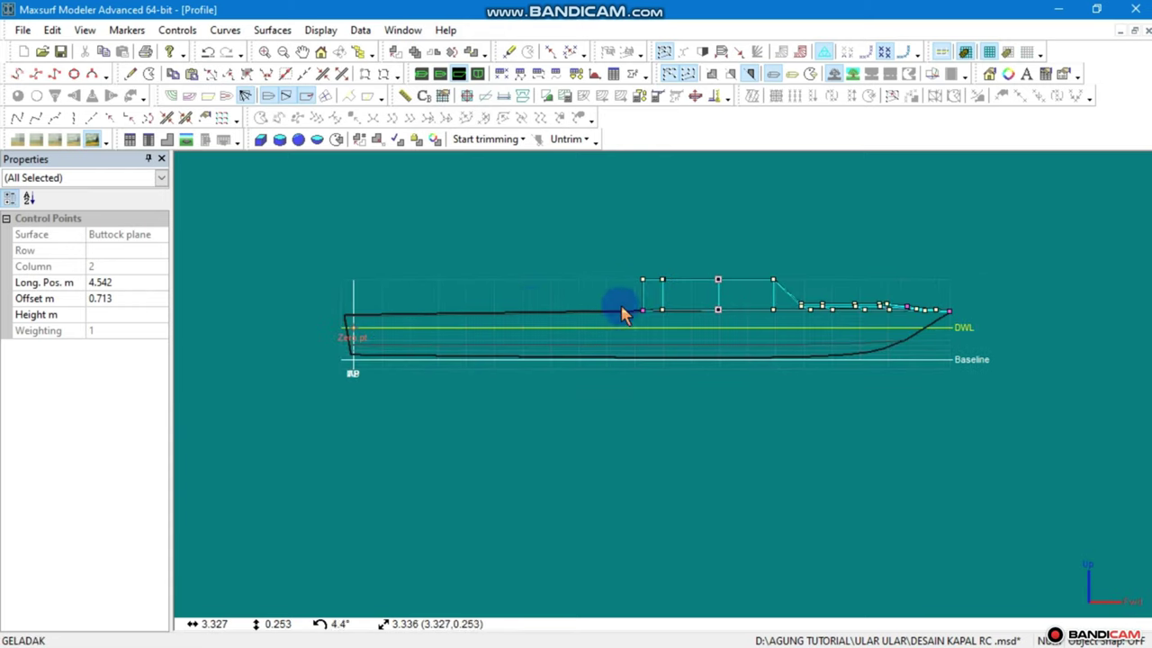
{"action": "scroll", "coordinate": [624, 313], "scroll_direction": "up", "scroll_amount": 1}
{"action": "left_click", "coordinate": [877, 252]}
{"action": "left_click", "coordinate": [580, 291]}
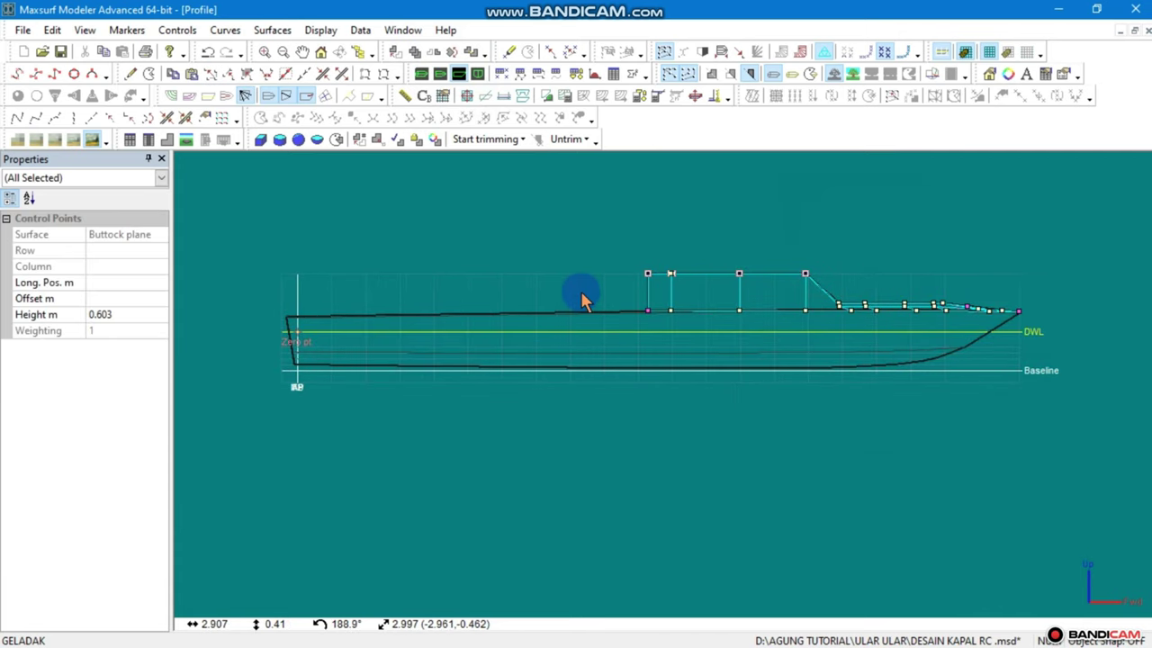
{"action": "left_click", "coordinate": [660, 274]}
{"action": "left_click_drag", "start_coordinate": [671, 274], "coordinate": [672, 257]}
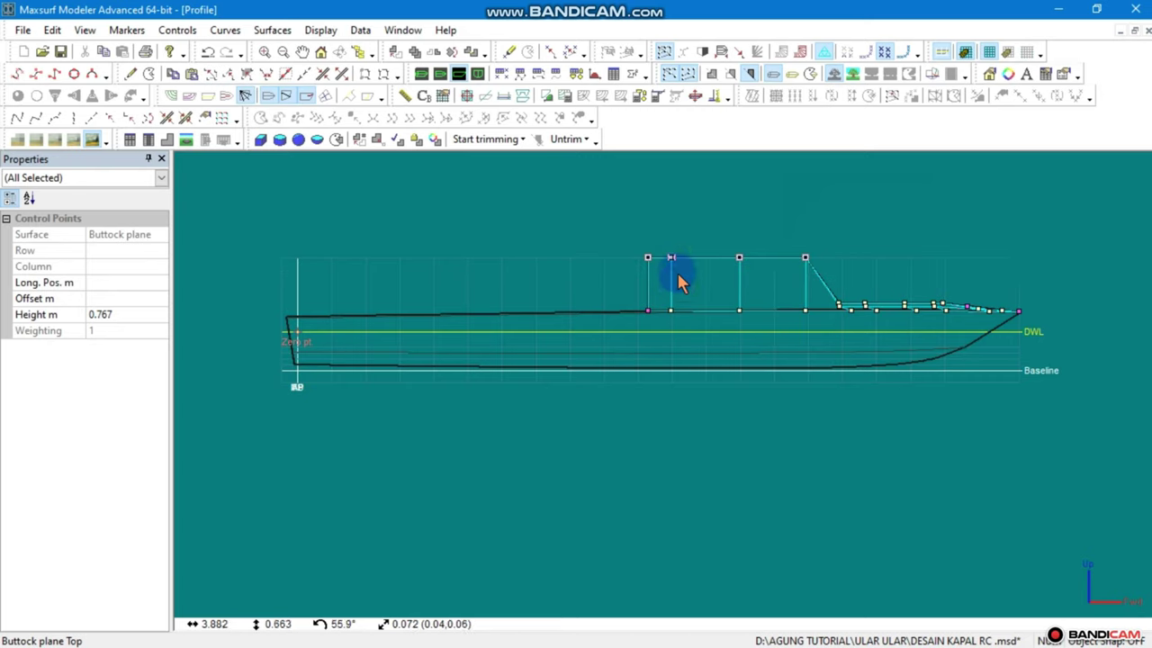
{"action": "scroll", "coordinate": [678, 282], "scroll_direction": "down", "scroll_amount": 1}
Shift the cabin's front top corner slightly aft and its lower point to 5.111 m, then show Perspective
{"action": "left_click", "coordinate": [477, 222]}
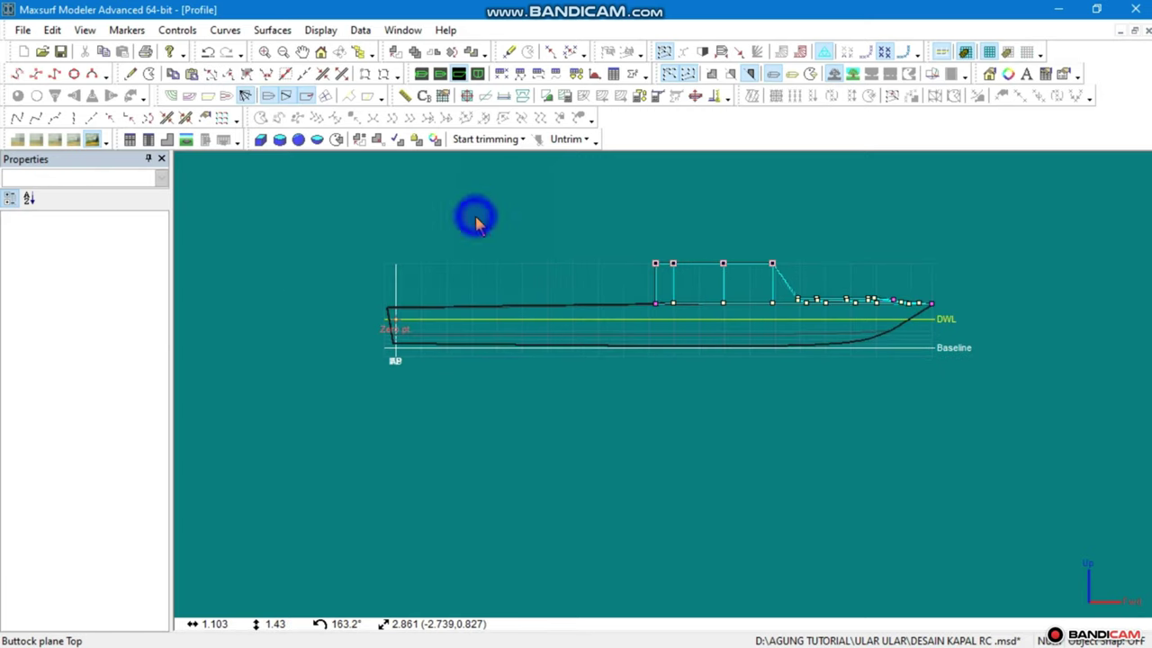
{"action": "scroll", "coordinate": [702, 261], "scroll_direction": "up", "scroll_amount": 1}
{"action": "scroll", "coordinate": [856, 322], "scroll_direction": "up", "scroll_amount": 1}
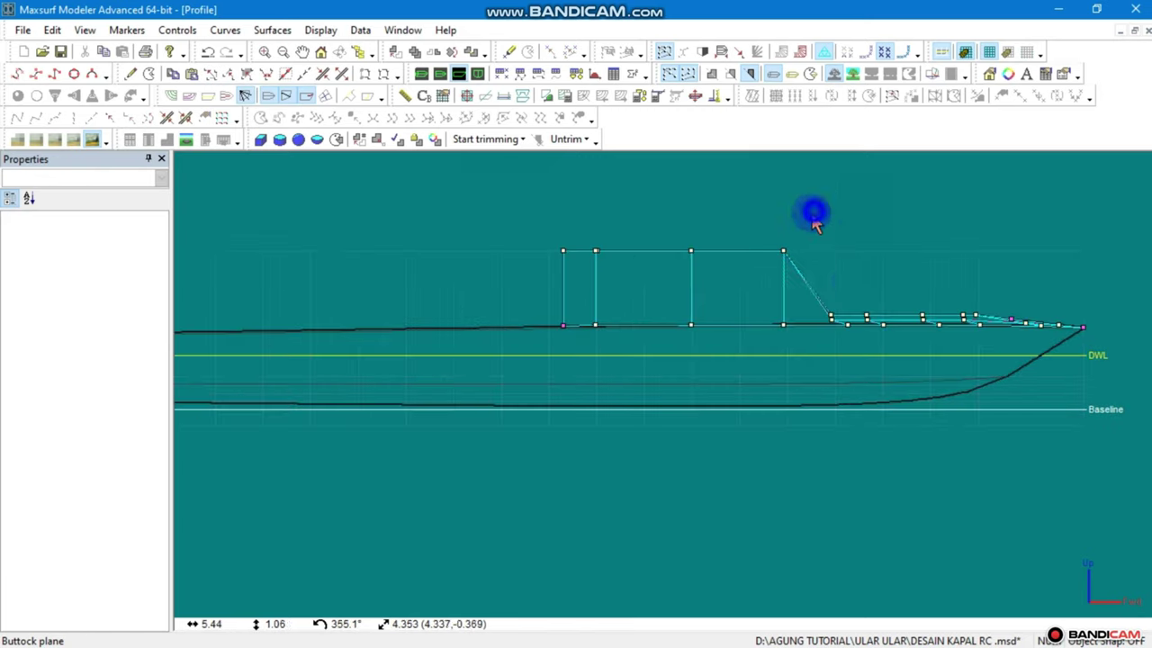
{"action": "left_click", "coordinate": [731, 260]}
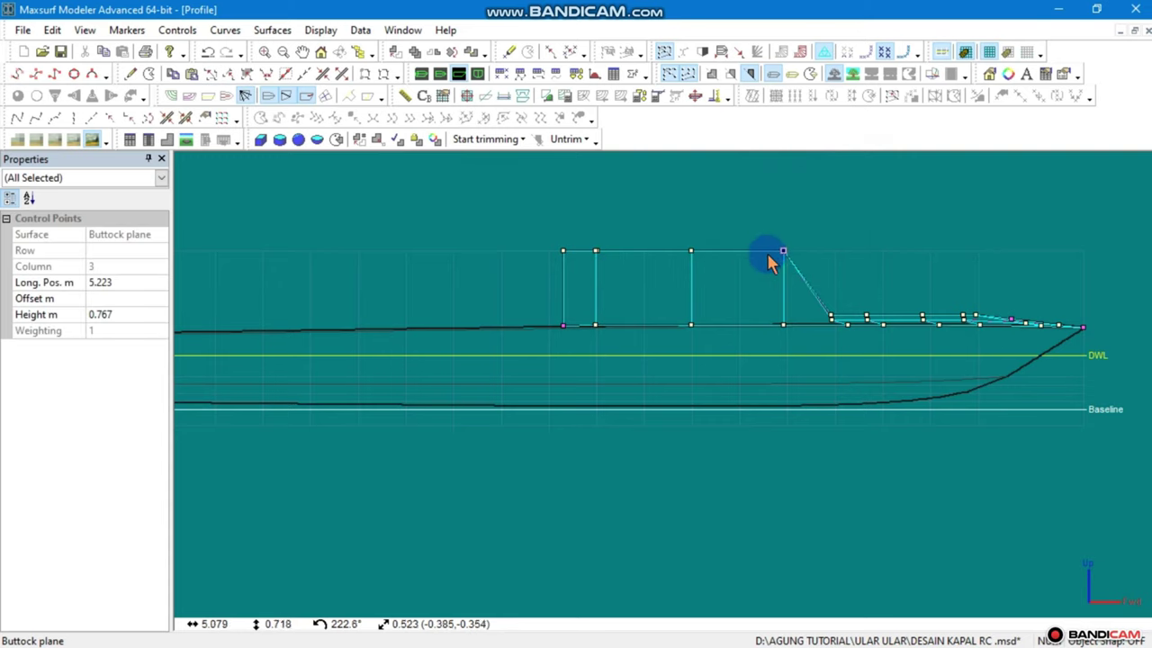
{"action": "left_click_drag", "start_coordinate": [783, 250], "coordinate": [769, 252]}
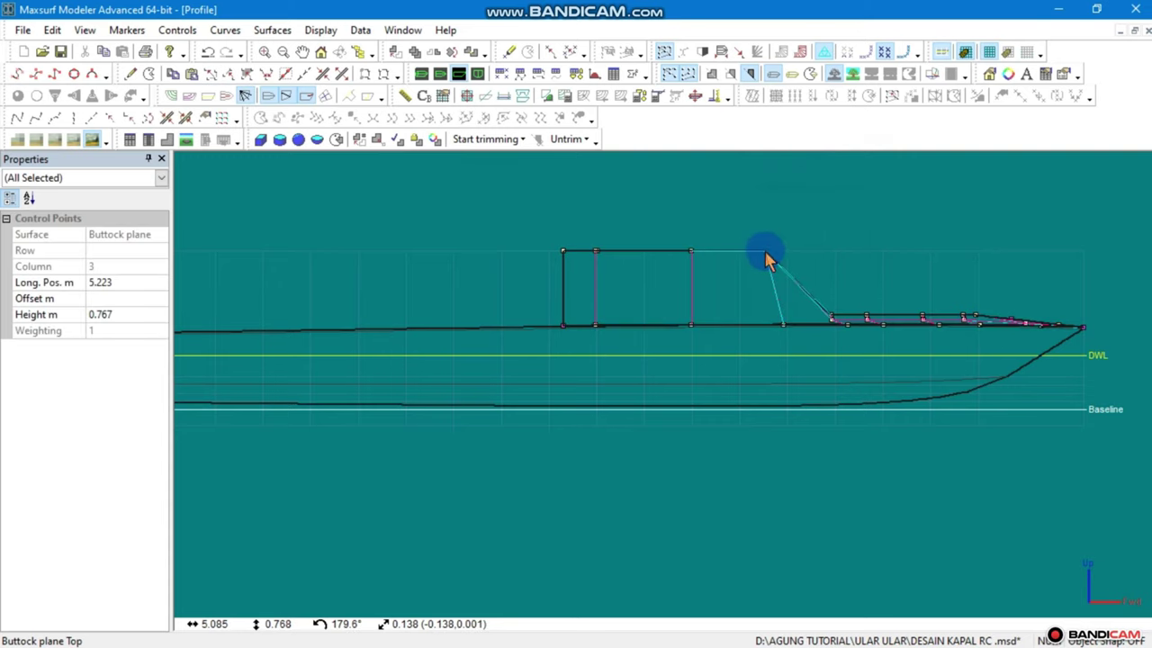
{"action": "scroll", "coordinate": [733, 301], "scroll_direction": "up", "scroll_amount": 1}
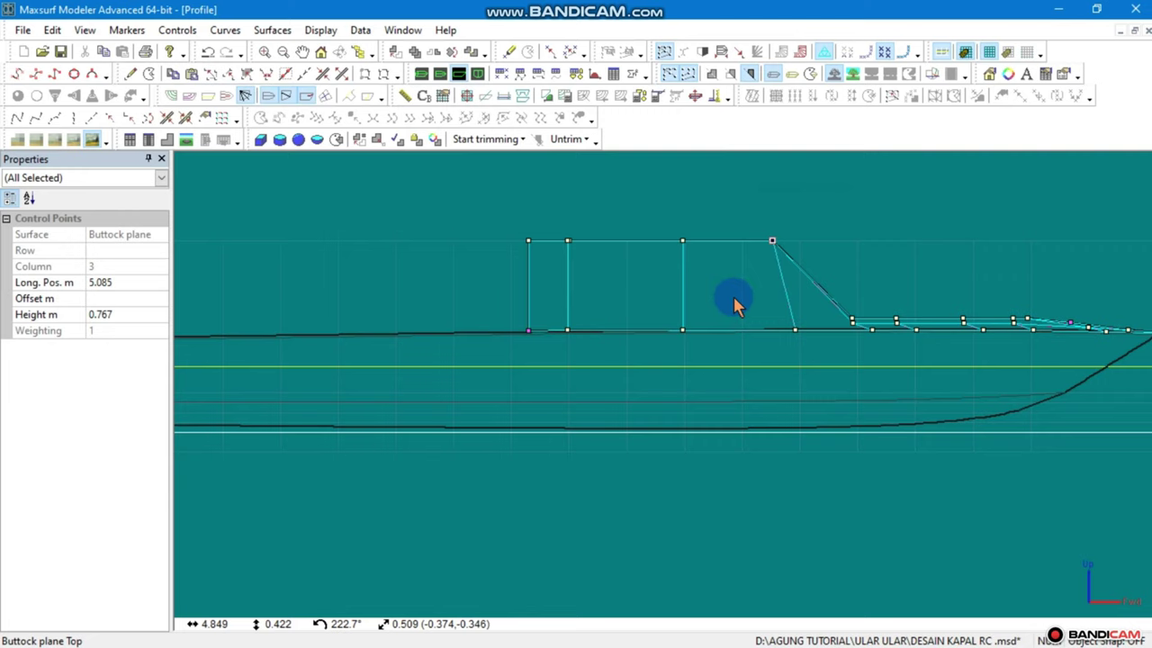
{"action": "left_click", "coordinate": [795, 331]}
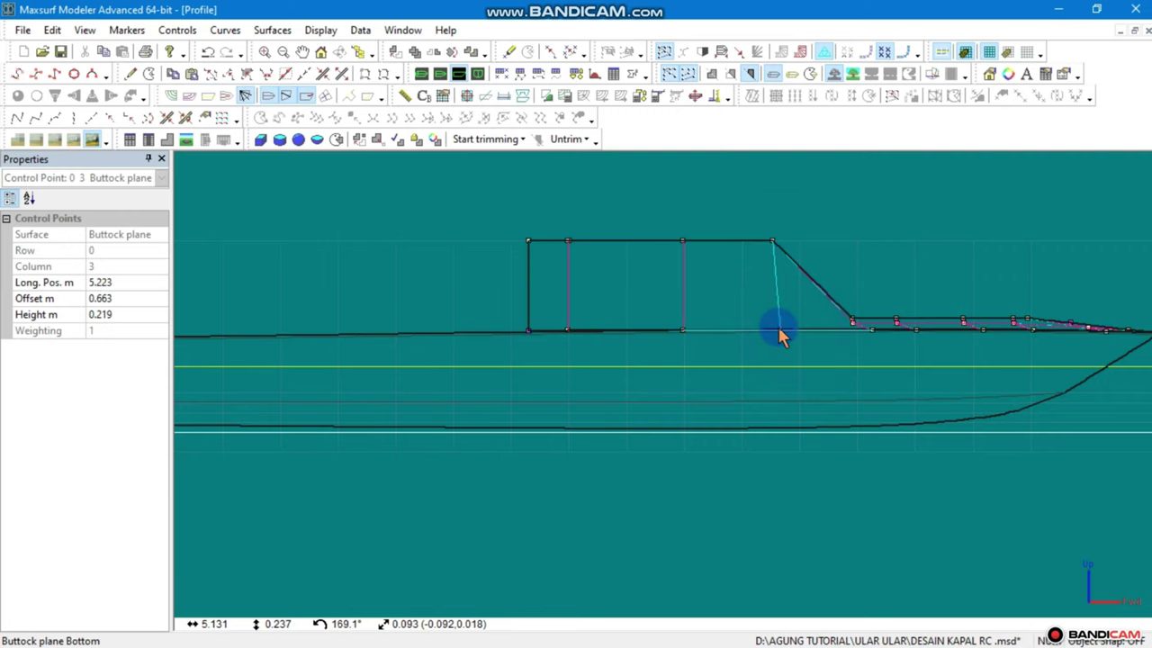
{"action": "left_click_drag", "start_coordinate": [778, 331], "coordinate": [774, 330]}
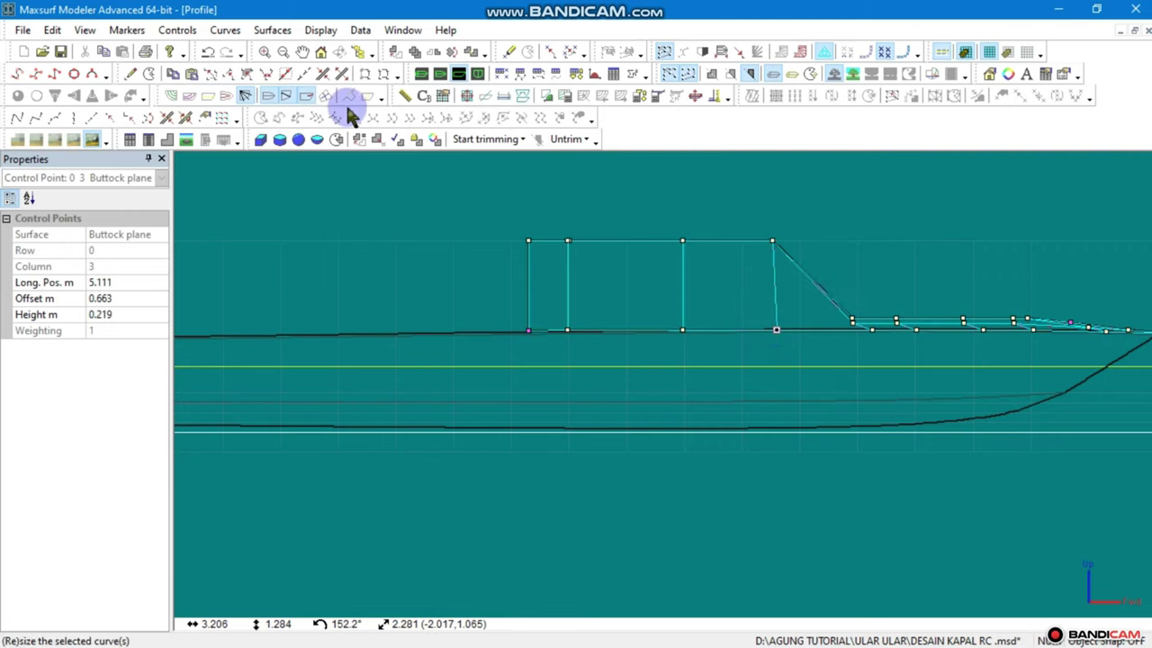
{"action": "left_click", "coordinate": [423, 73]}
{"action": "scroll", "coordinate": [502, 280], "scroll_direction": "down", "scroll_amount": 2}
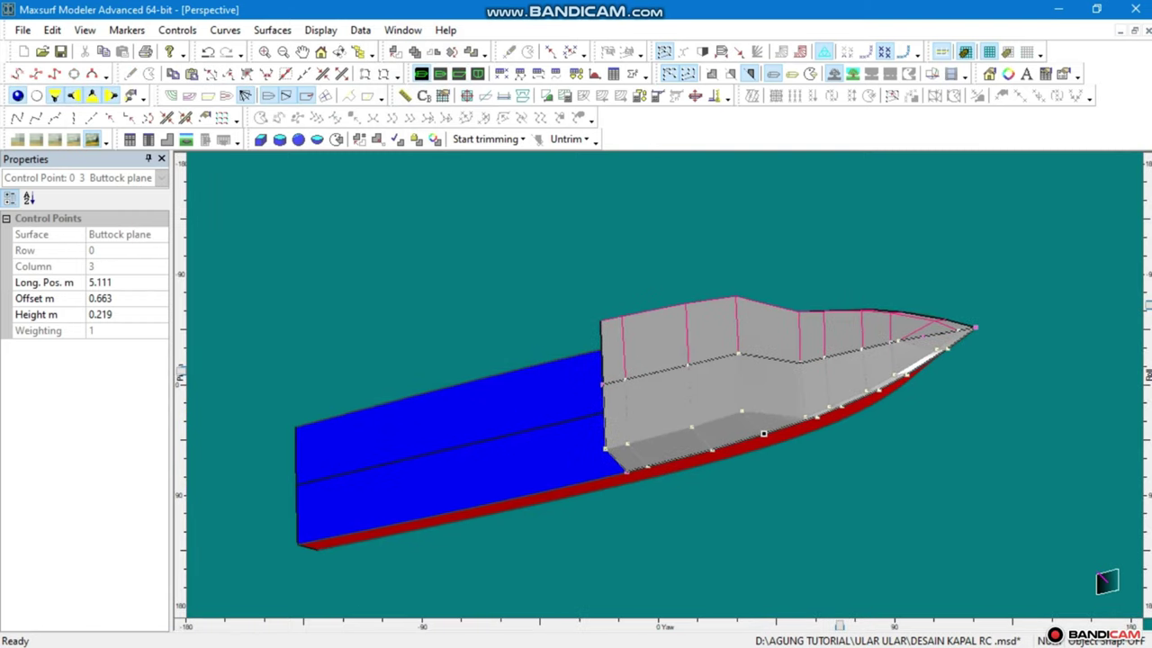
{"action": "mouse_move", "coordinate": [1144, 360]}
{"action": "left_mouse_down"}
{"action": "mouse_move", "coordinate": [1144, 292]}
{"action": "mouse_move", "coordinate": [1146, 360]}
{"action": "left_mouse_up"}
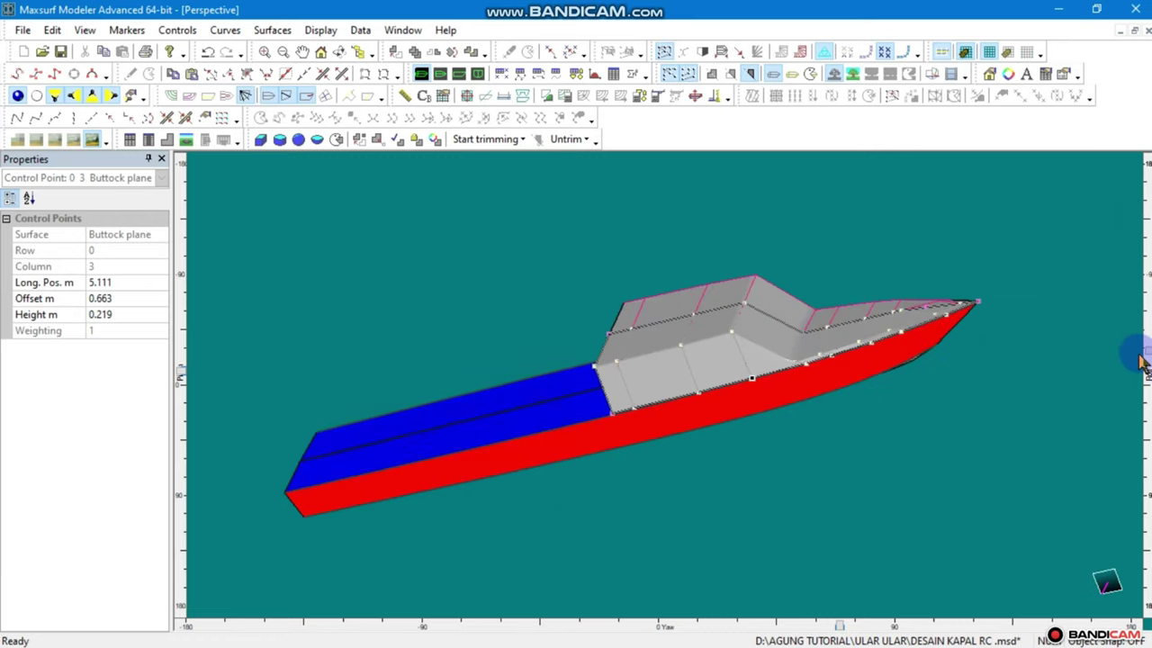
{"action": "left_click", "coordinate": [446, 76]}
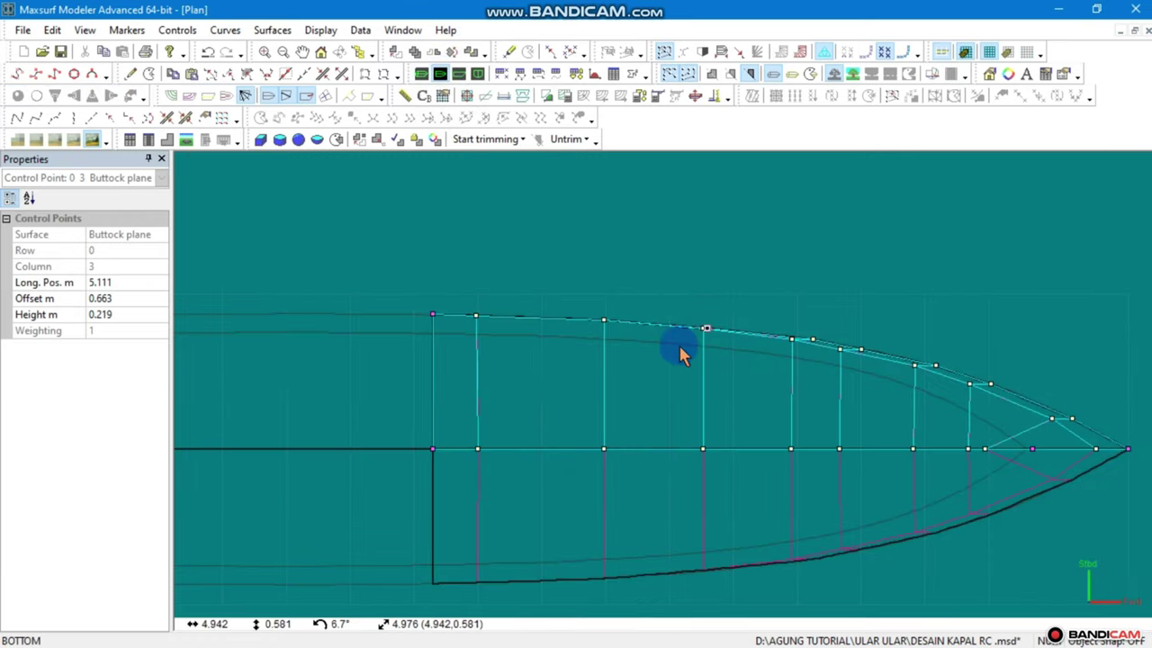
{"action": "scroll", "coordinate": [681, 352], "scroll_direction": "up", "scroll_amount": 2}
{"action": "scroll", "coordinate": [707, 333], "scroll_direction": "up", "scroll_amount": 2}
{"action": "scroll", "coordinate": [605, 308], "scroll_direction": "up", "scroll_amount": 2}
{"action": "scroll", "coordinate": [720, 319], "scroll_direction": "up", "scroll_amount": 2}
{"action": "scroll", "coordinate": [754, 311], "scroll_direction": "up", "scroll_amount": 3}
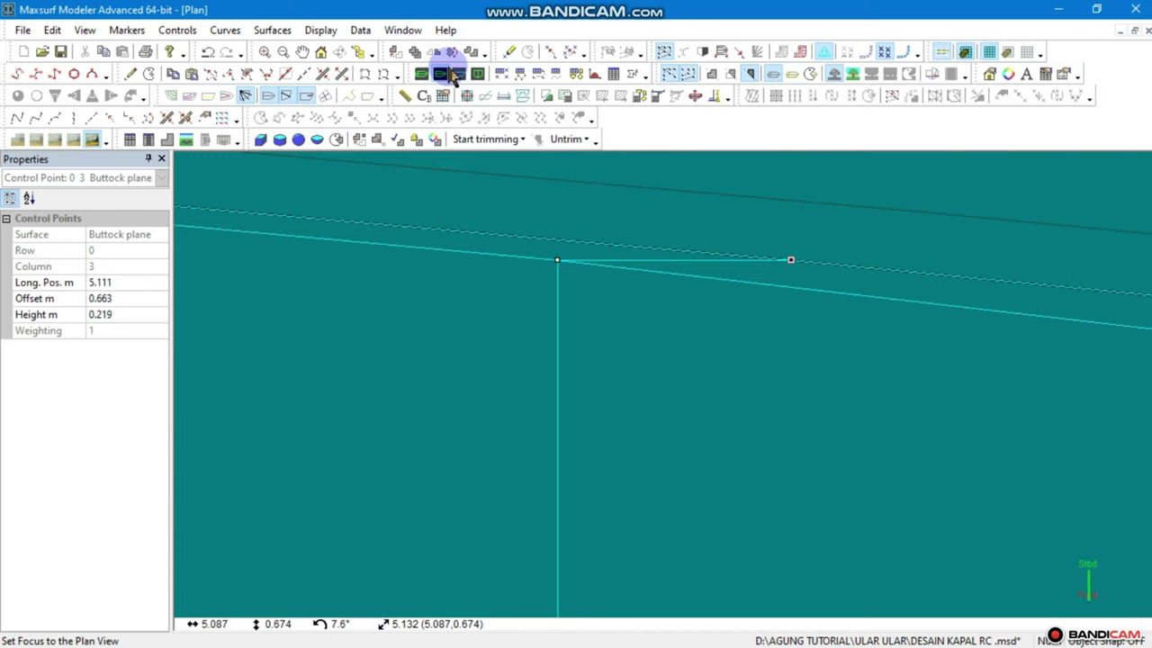
{"action": "left_click", "coordinate": [421, 74]}
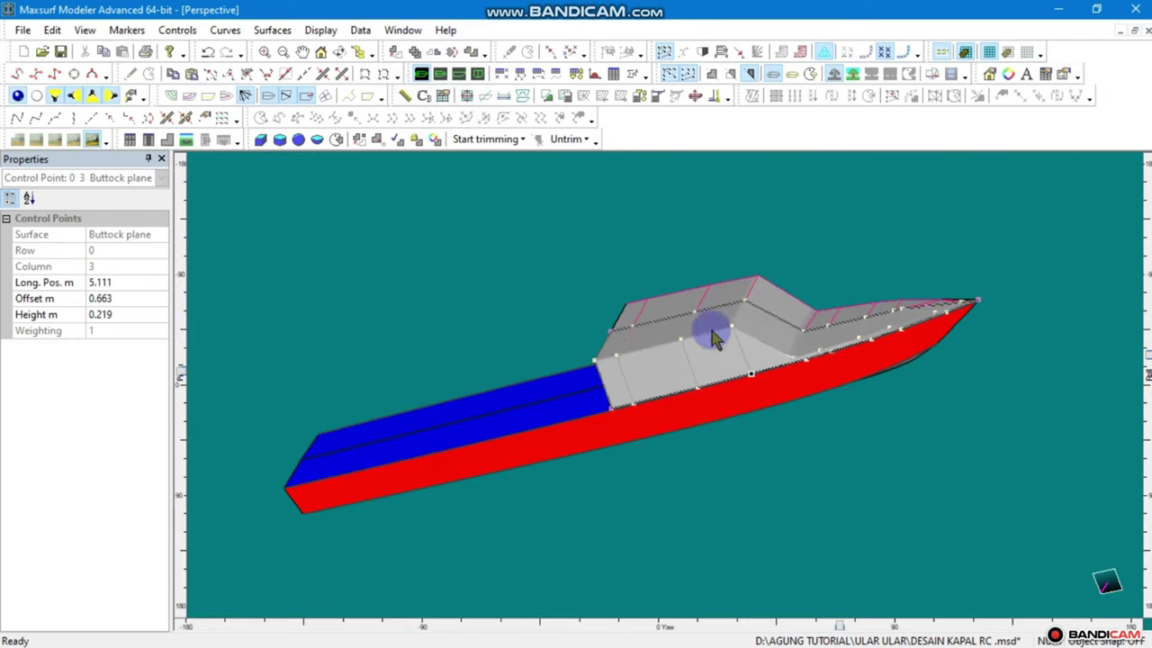
Orbit to view the cabin from above and drag control point 1 2 up-left to reshape the side
{"action": "scroll", "coordinate": [720, 333], "scroll_direction": "up", "scroll_amount": 2}
{"action": "left_click", "coordinate": [729, 313]}
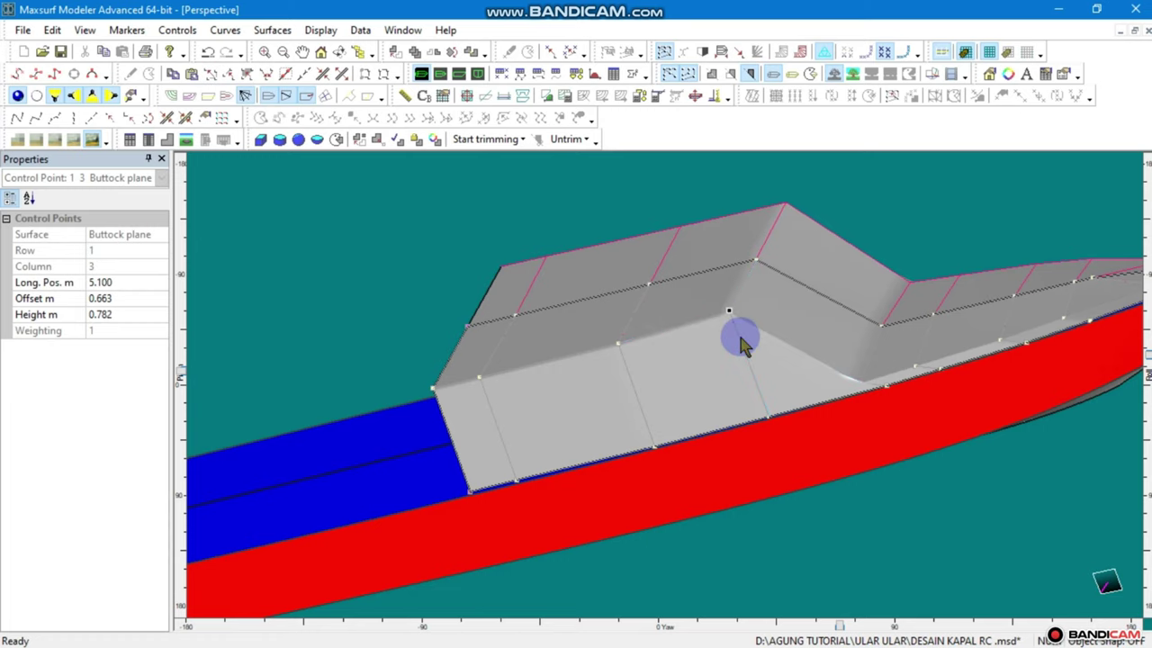
{"action": "scroll", "coordinate": [736, 319], "scroll_direction": "up", "scroll_amount": 1}
{"action": "scroll", "coordinate": [722, 292], "scroll_direction": "down", "scroll_amount": 3}
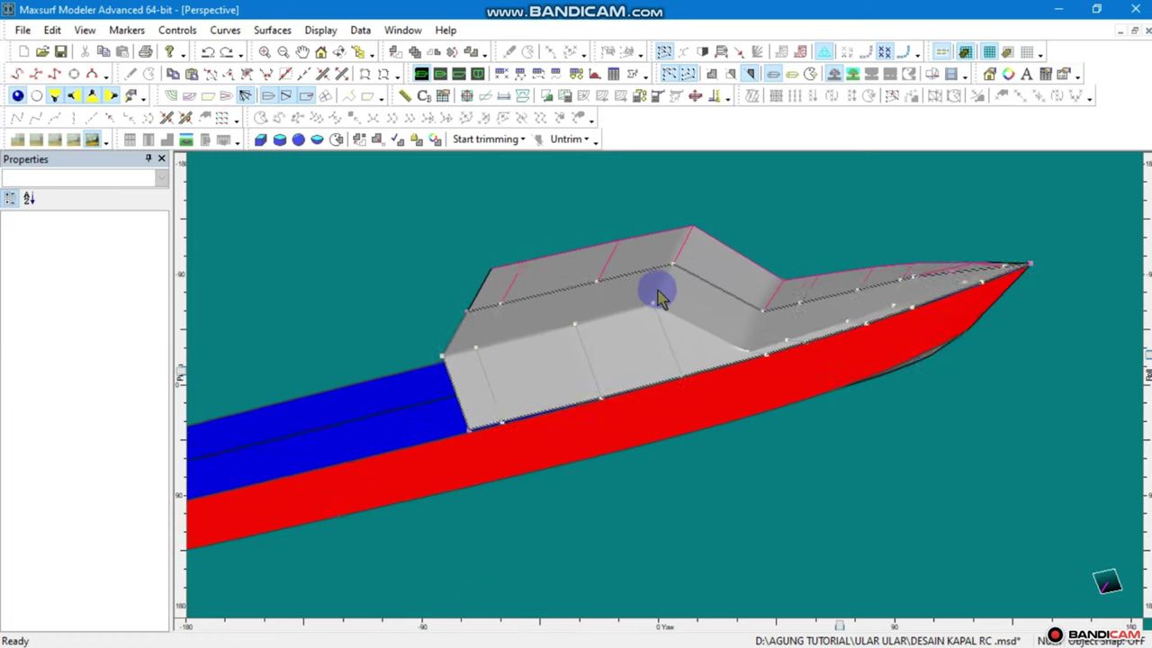
{"action": "mouse_move", "coordinate": [1146, 355]}
{"action": "middle_mouse_down"}
{"action": "mouse_move", "coordinate": [1109, 276]}
{"action": "mouse_move", "coordinate": [707, 432]}
{"action": "middle_mouse_up"}
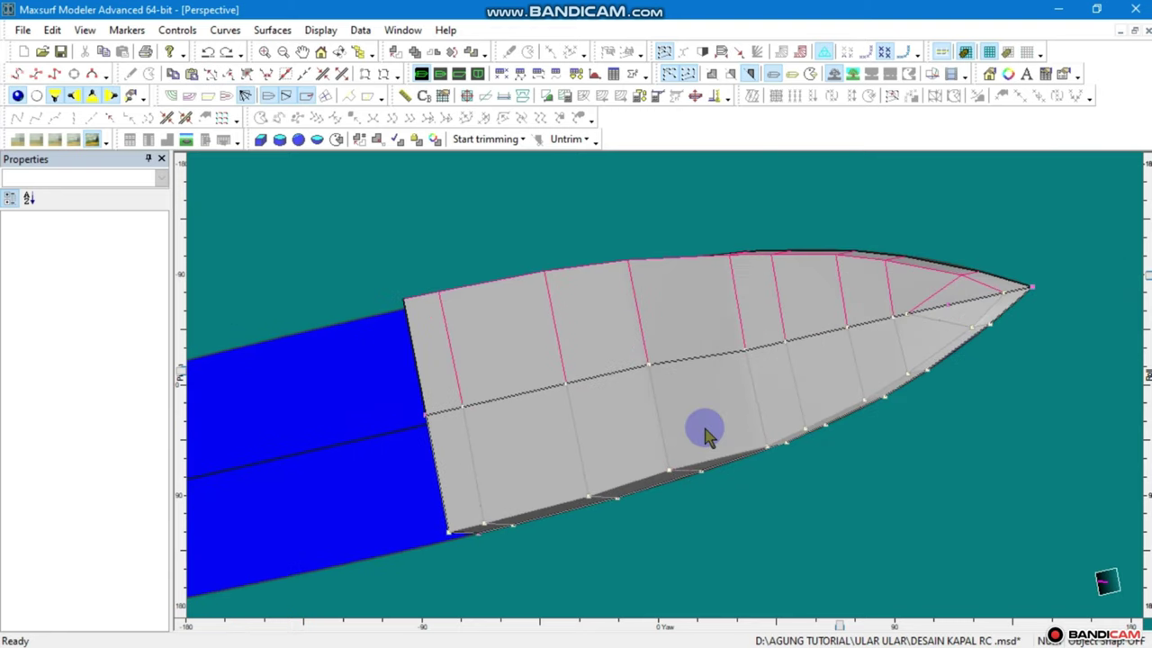
{"action": "mouse_move", "coordinate": [681, 444]}
{"action": "left_mouse_down"}
{"action": "mouse_move", "coordinate": [635, 488]}
{"action": "mouse_move", "coordinate": [662, 454]}
{"action": "left_mouse_up"}
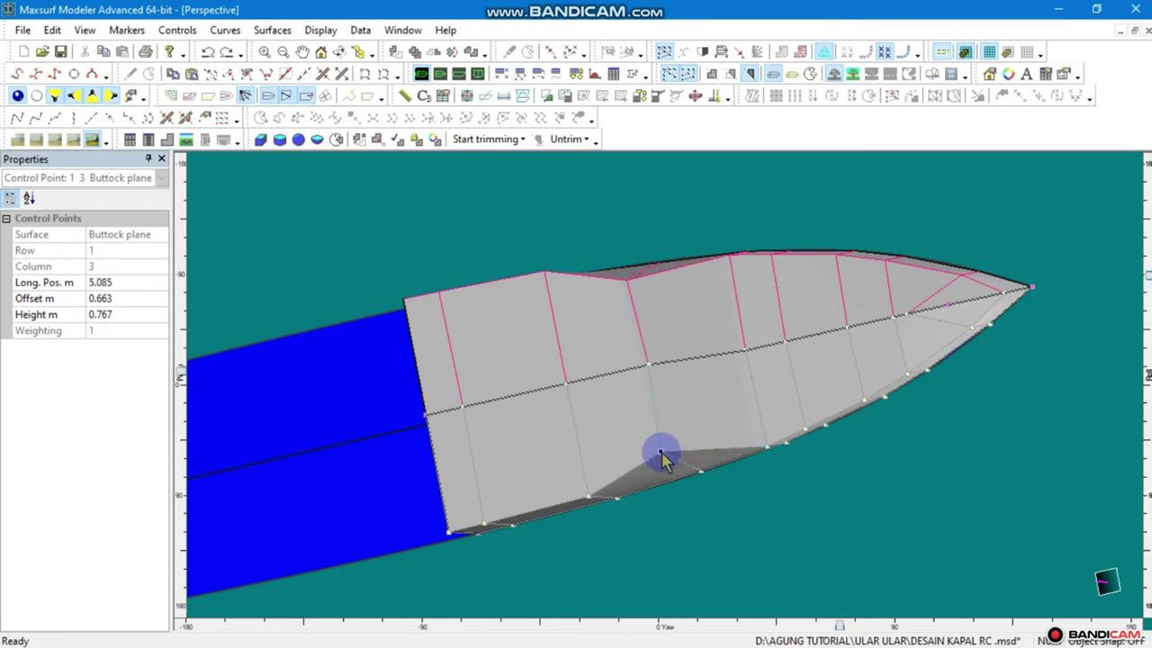
{"action": "left_click", "coordinate": [584, 497]}
{"action": "left_click", "coordinate": [603, 488]}
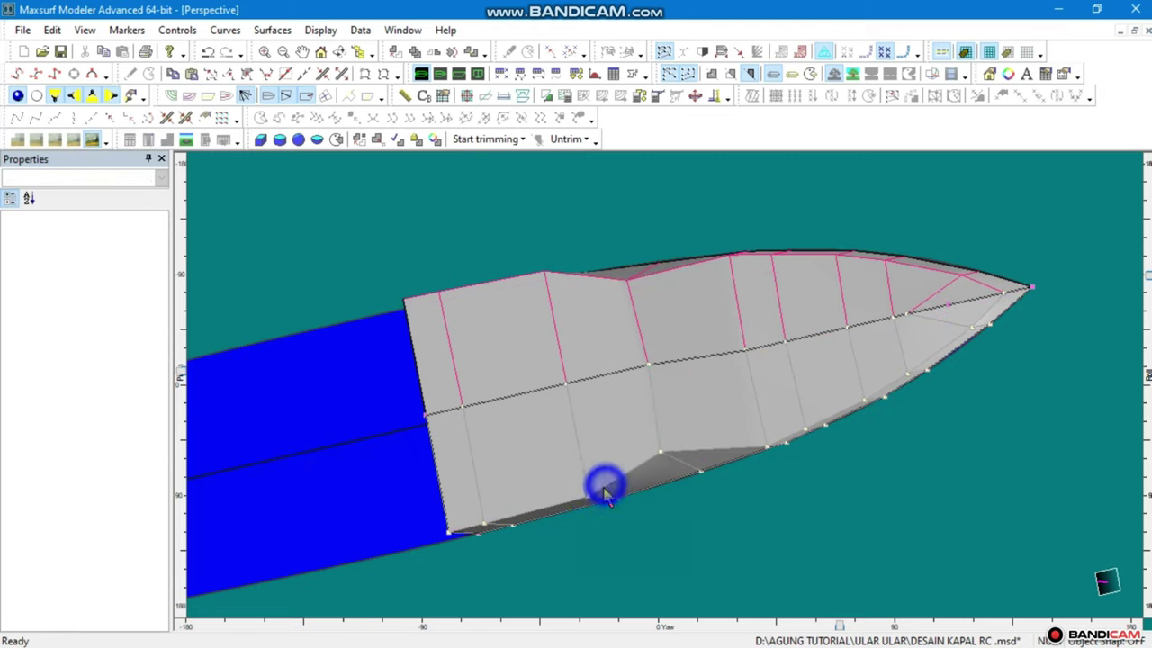
{"action": "left_click_drag", "start_coordinate": [581, 499], "coordinate": [579, 499]}
{"action": "left_click", "coordinate": [594, 490]}
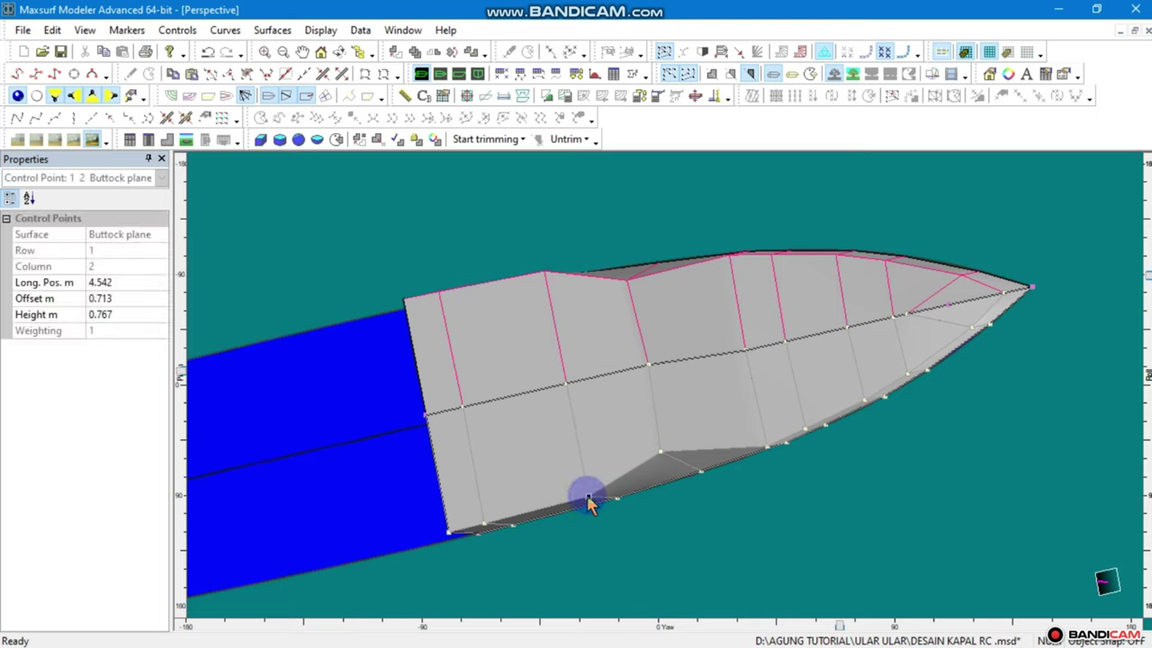
{"action": "left_click_drag", "start_coordinate": [587, 498], "coordinate": [580, 483]}
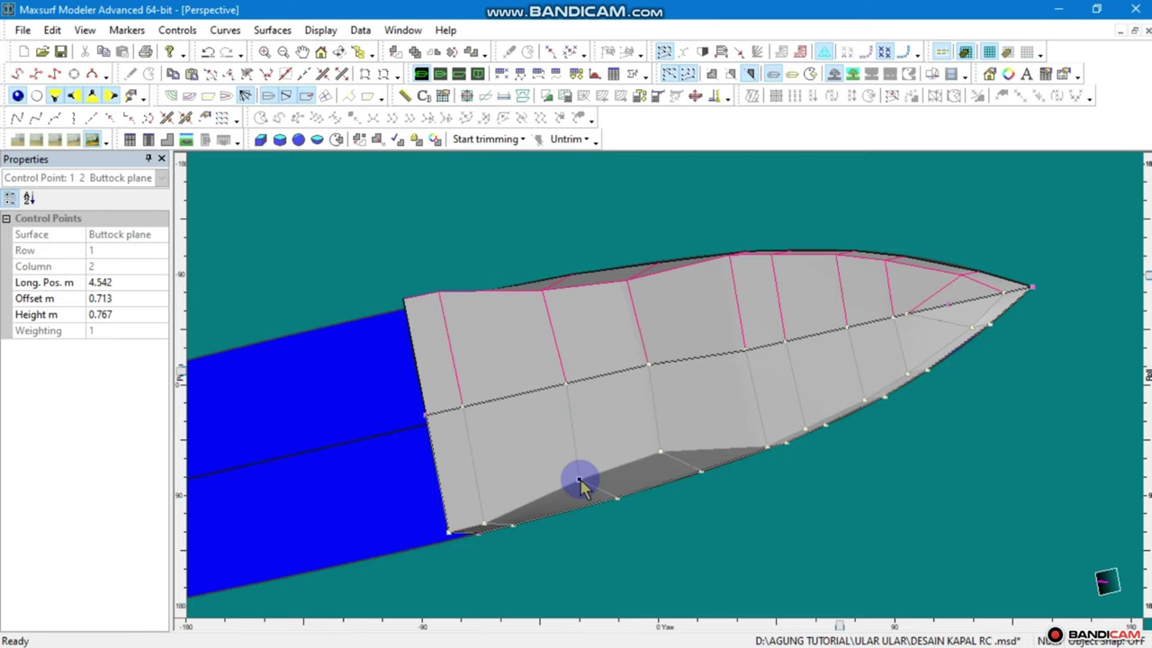
Nudge aft control point 1 1 slightly upward and select corner point 1 0
{"action": "mouse_move", "coordinate": [537, 502]}
{"action": "left_mouse_down"}
{"action": "mouse_move", "coordinate": [481, 531]}
{"action": "mouse_move", "coordinate": [483, 520]}
{"action": "mouse_move", "coordinate": [495, 547]}
{"action": "left_mouse_up"}
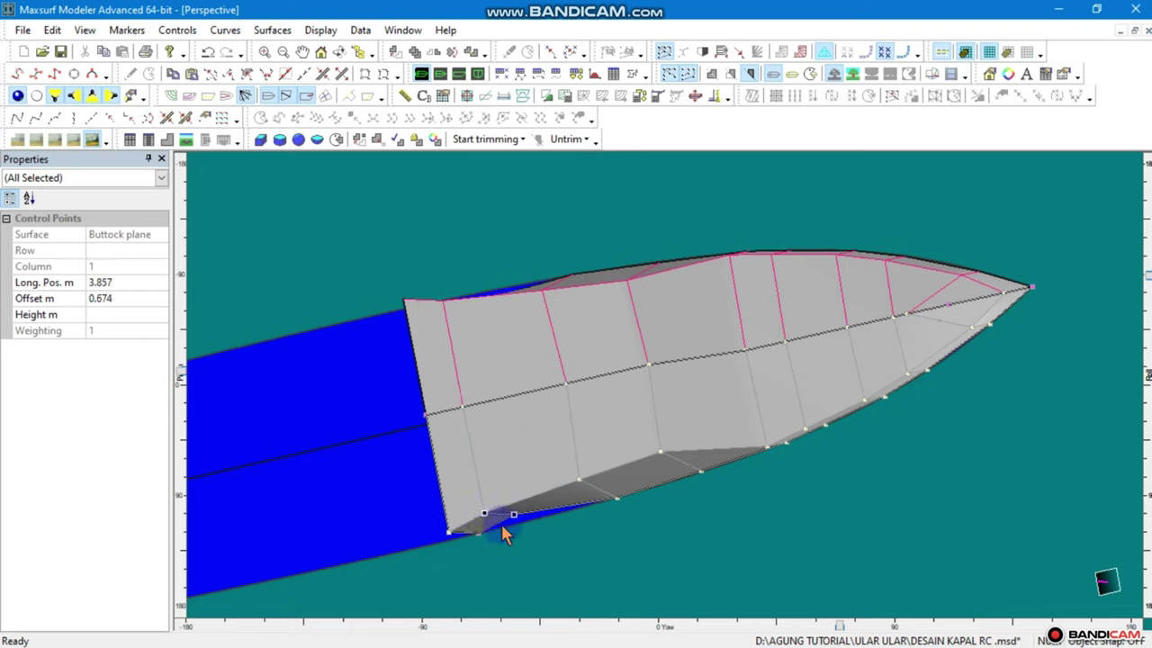
{"action": "left_click", "coordinate": [494, 532]}
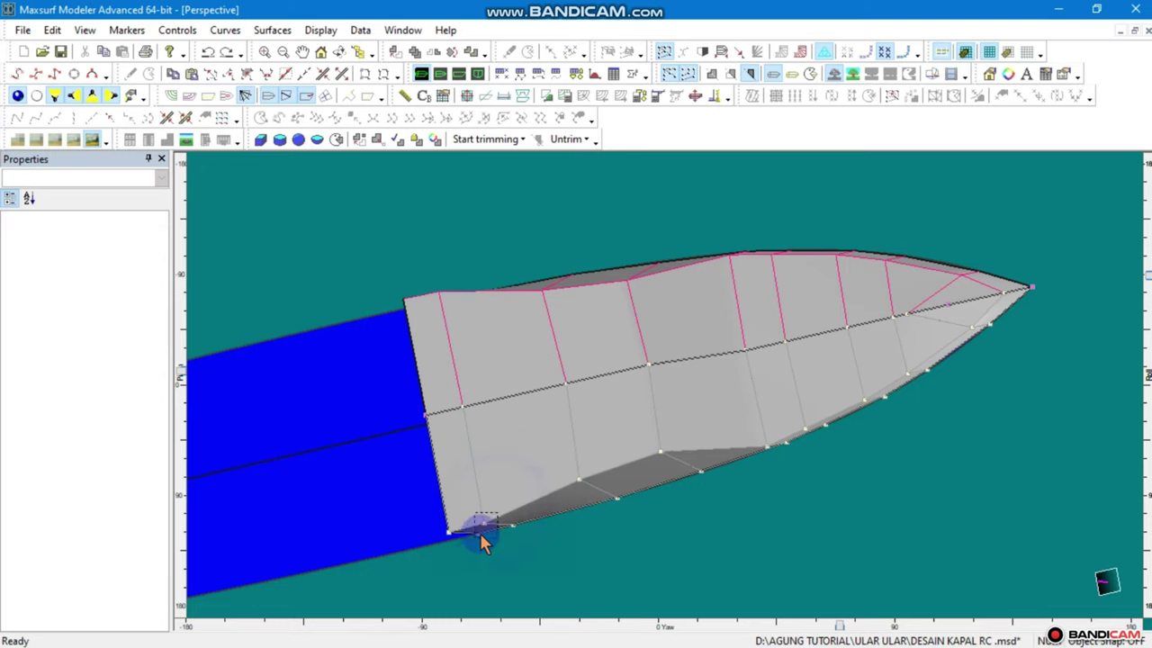
{"action": "left_click", "coordinate": [483, 524]}
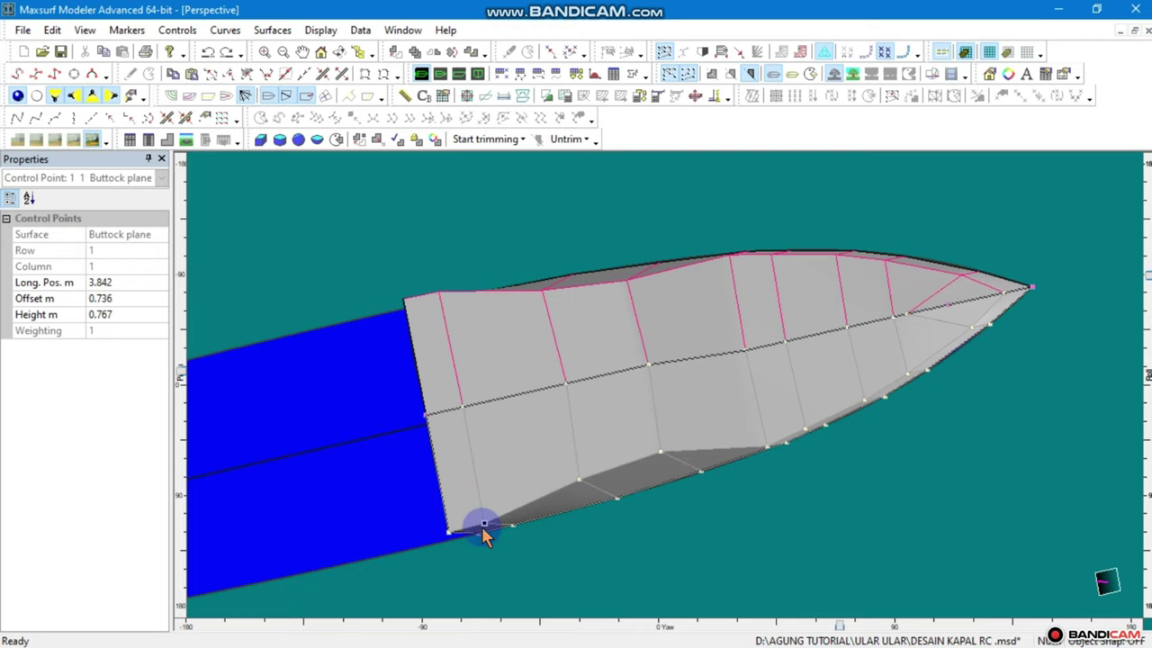
{"action": "left_click", "coordinate": [483, 523]}
{"action": "left_click_drag", "start_coordinate": [483, 515], "coordinate": [486, 510]}
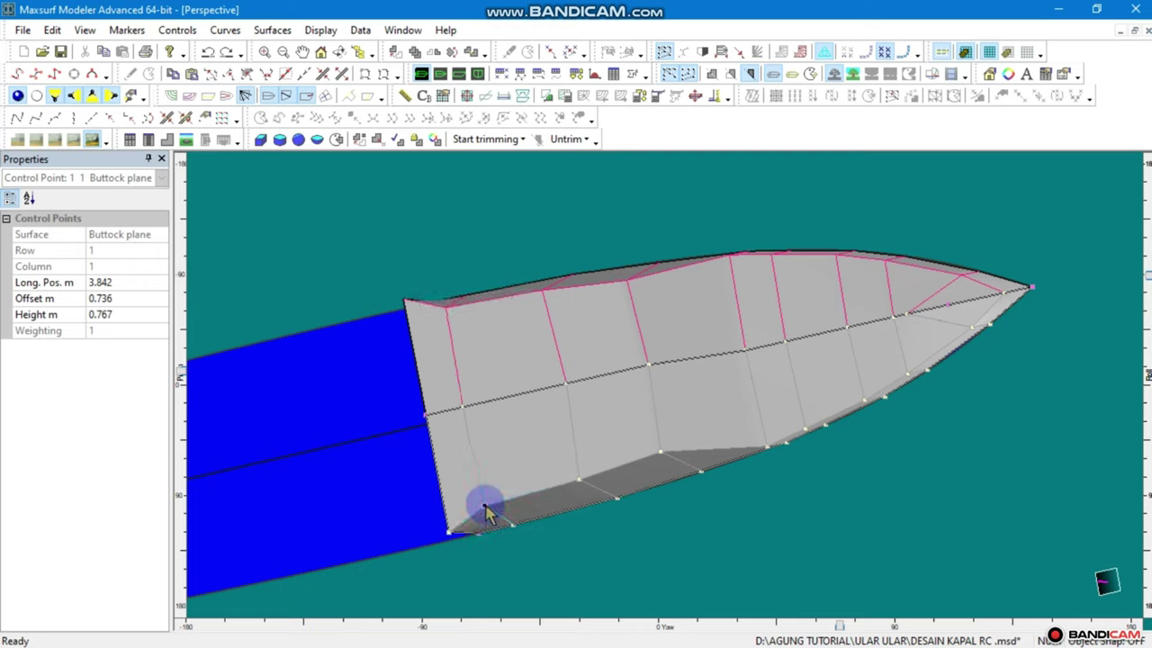
{"action": "left_click", "coordinate": [448, 534]}
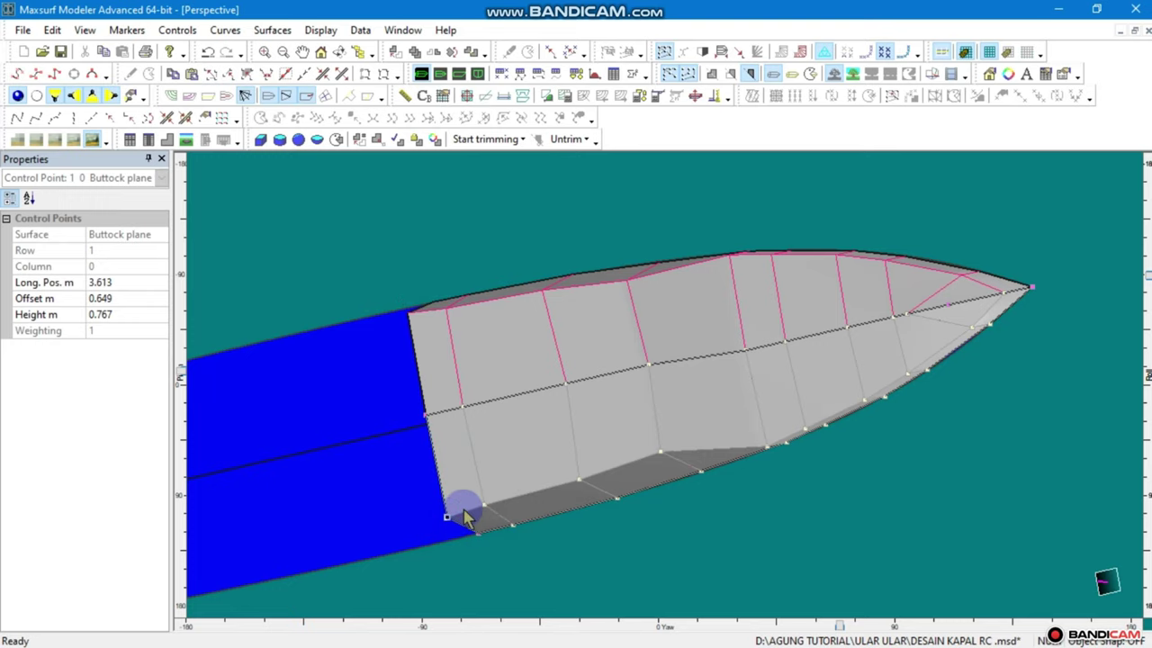
{"action": "scroll", "coordinate": [761, 448], "scroll_direction": "up", "scroll_amount": 3}
Raise chine control point 1 4 and tilt the view to see the hull topside
{"action": "left_click", "coordinate": [733, 473]}
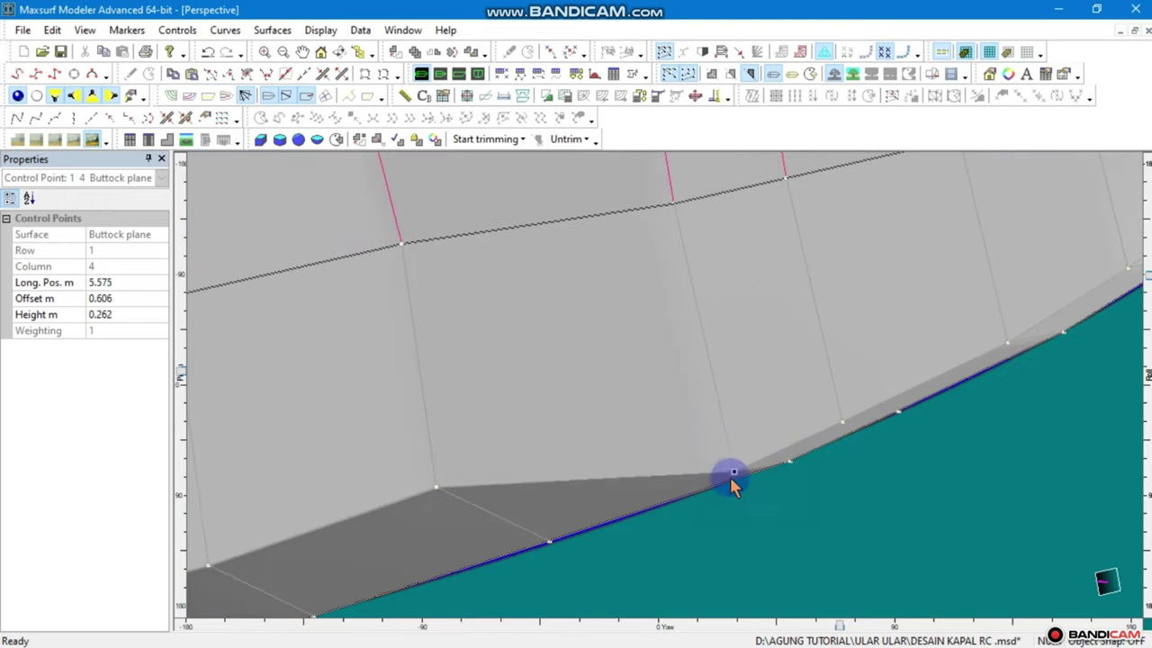
{"action": "left_click", "coordinate": [734, 475]}
{"action": "left_click_drag", "start_coordinate": [733, 473], "coordinate": [727, 459]}
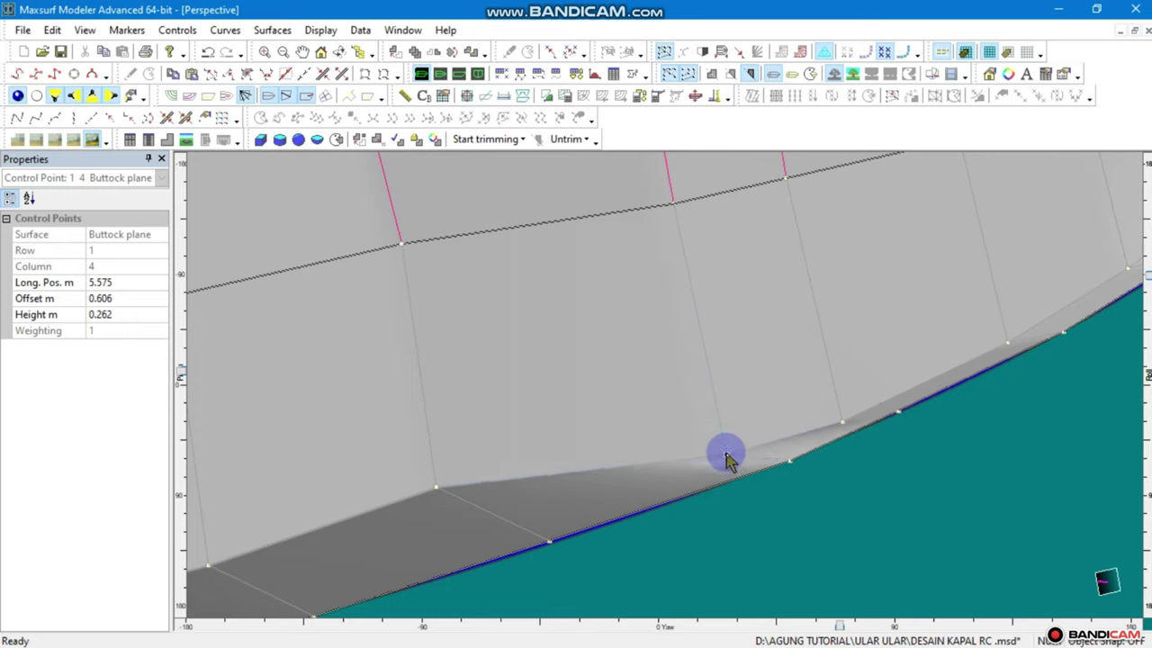
{"action": "scroll", "coordinate": [727, 447], "scroll_direction": "down", "scroll_amount": 4}
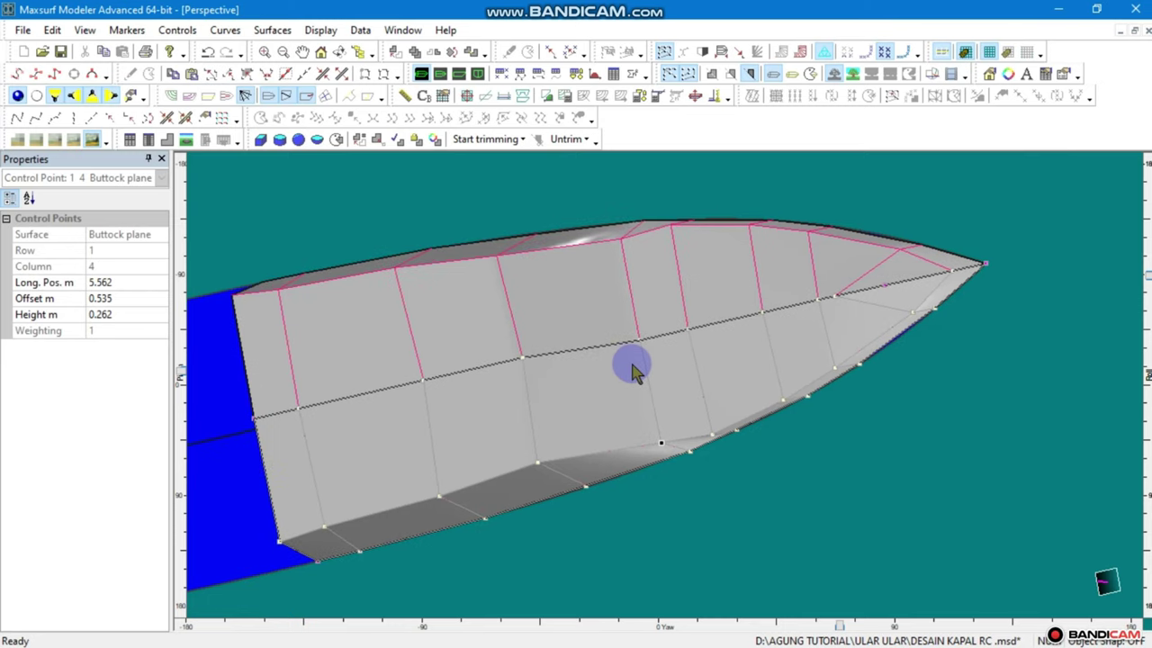
{"action": "scroll", "coordinate": [663, 273], "scroll_direction": "up", "scroll_amount": 2}
{"action": "scroll", "coordinate": [663, 273], "scroll_direction": "down", "scroll_amount": 2}
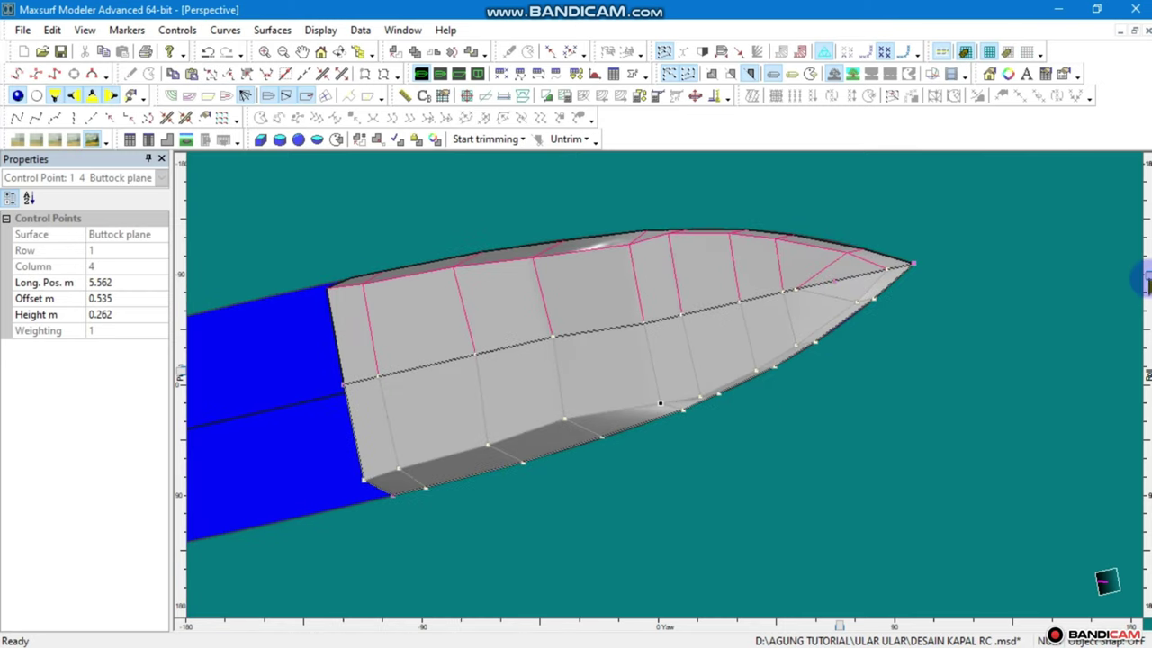
{"action": "left_click_drag", "start_coordinate": [1144, 279], "coordinate": [1141, 409]}
{"action": "scroll", "coordinate": [637, 351], "scroll_direction": "up", "scroll_amount": 2}
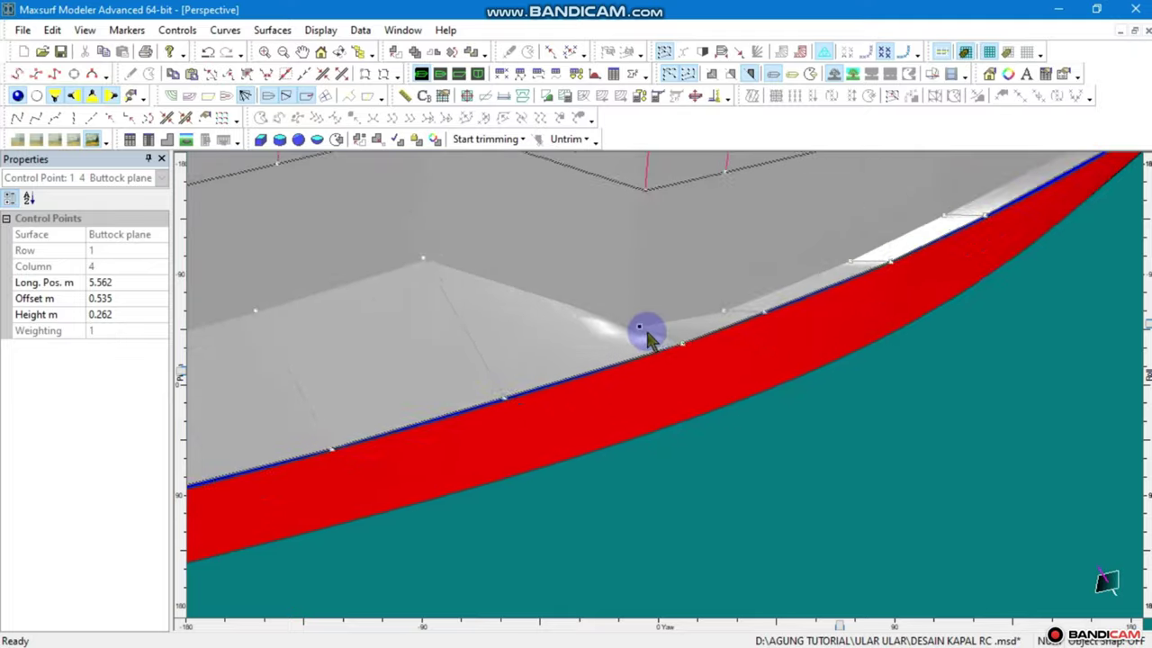
{"action": "scroll", "coordinate": [648, 328], "scroll_direction": "up", "scroll_amount": 2}
Set floor control point 2 4's longitudinal position to 5.628 m
{"action": "mouse_move", "coordinate": [647, 315]}
{"action": "left_mouse_down"}
{"action": "mouse_move", "coordinate": [610, 344]}
{"action": "mouse_move", "coordinate": [612, 276]}
{"action": "mouse_move", "coordinate": [657, 309]}
{"action": "mouse_move", "coordinate": [660, 340]}
{"action": "mouse_move", "coordinate": [675, 347]}
{"action": "left_mouse_up"}
{"action": "scroll", "coordinate": [674, 347], "scroll_direction": "down", "scroll_amount": 2}
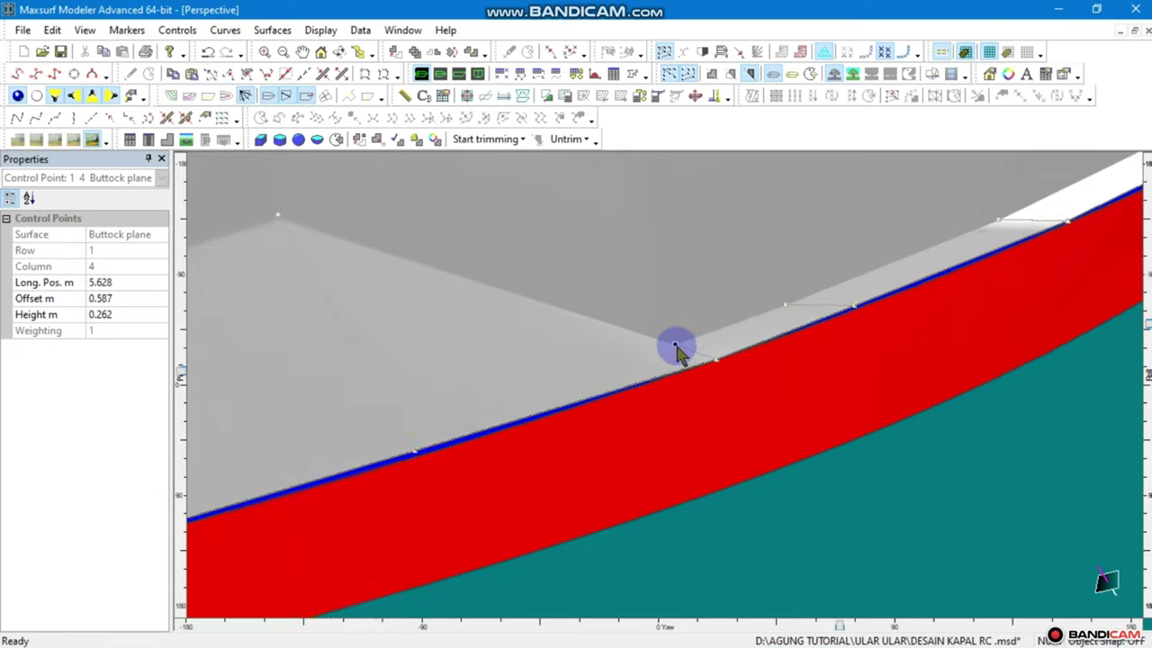
{"action": "scroll", "coordinate": [675, 346], "scroll_direction": "down", "scroll_amount": 2}
{"action": "scroll", "coordinate": [676, 345], "scroll_direction": "down", "scroll_amount": 2}
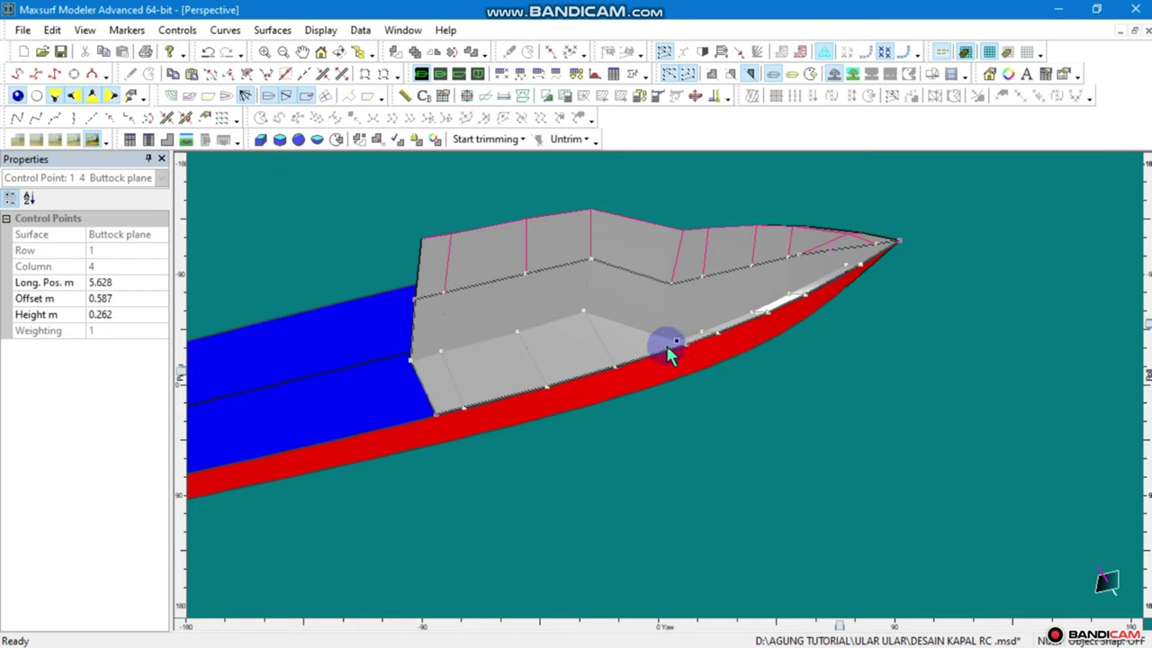
{"action": "left_click", "coordinate": [65, 283]}
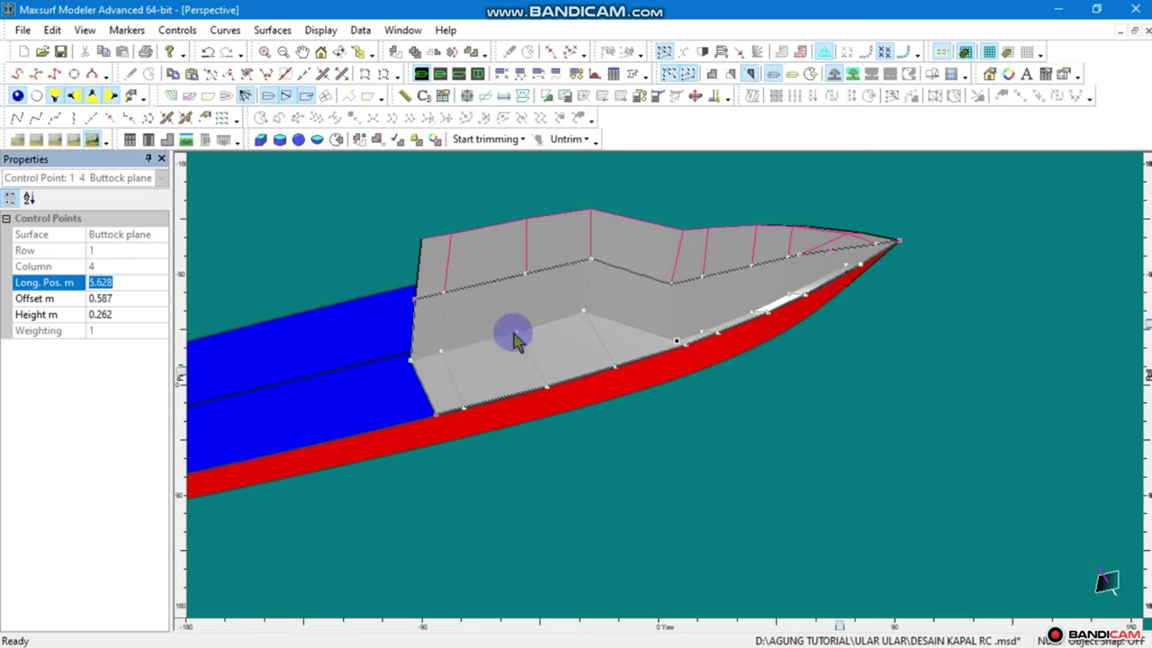
{"action": "left_click", "coordinate": [673, 282]}
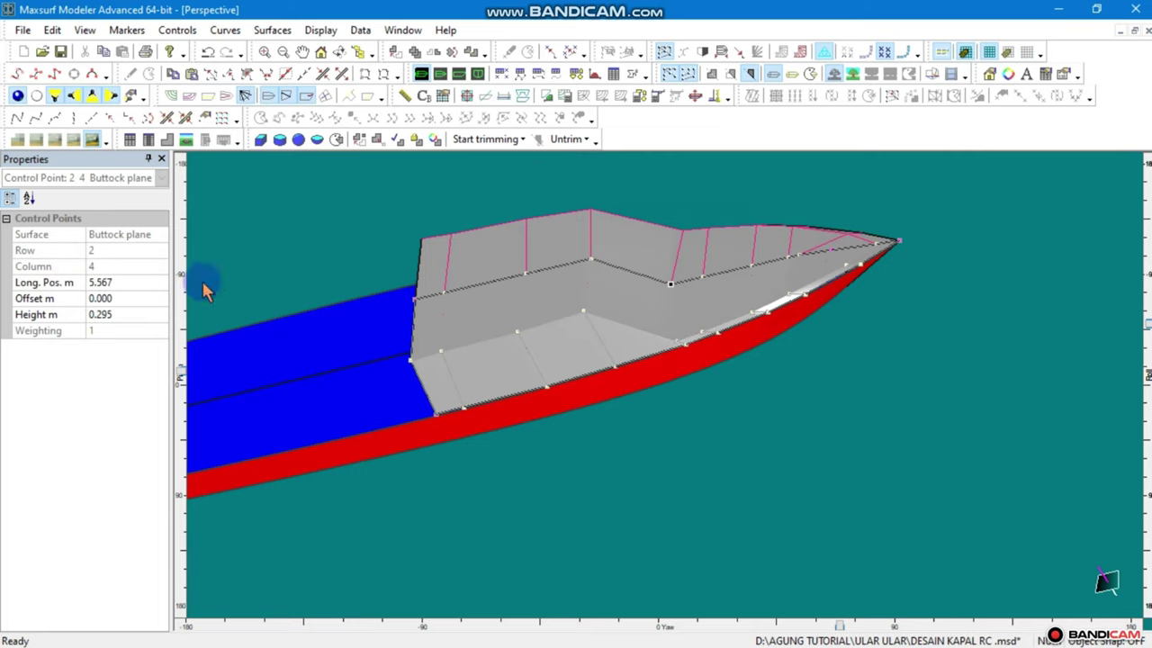
{"action": "left_click", "coordinate": [120, 284]}
{"action": "type", "text": "5.628"}
{"action": "left_click", "coordinate": [384, 232]}
Nudge the floor's step corner point 2 3 to 5.027 m lengthwise
{"action": "scroll", "coordinate": [424, 236], "scroll_direction": "down", "scroll_amount": 1}
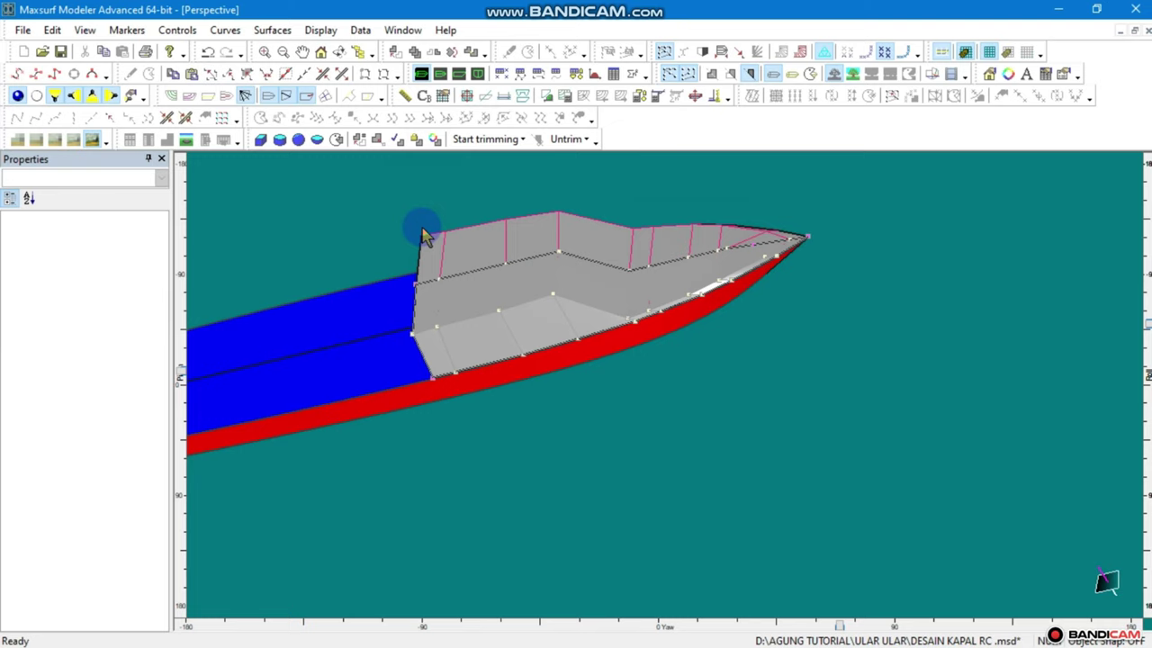
{"action": "scroll", "coordinate": [514, 257], "scroll_direction": "down", "scroll_amount": 1}
{"action": "scroll", "coordinate": [522, 266], "scroll_direction": "up", "scroll_amount": 1}
{"action": "scroll", "coordinate": [534, 283], "scroll_direction": "up", "scroll_amount": 1}
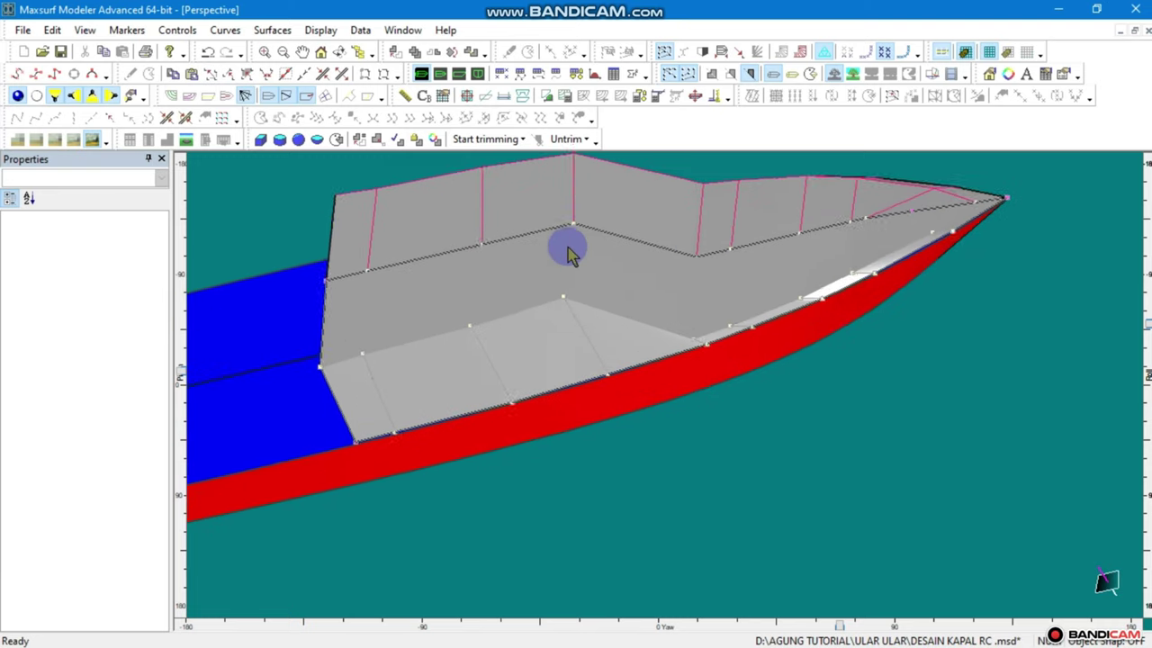
{"action": "scroll", "coordinate": [566, 249], "scroll_direction": "up", "scroll_amount": 1}
{"action": "scroll", "coordinate": [579, 224], "scroll_direction": "up", "scroll_amount": 1}
{"action": "scroll", "coordinate": [578, 301], "scroll_direction": "down", "scroll_amount": 1}
{"action": "left_click", "coordinate": [576, 296]}
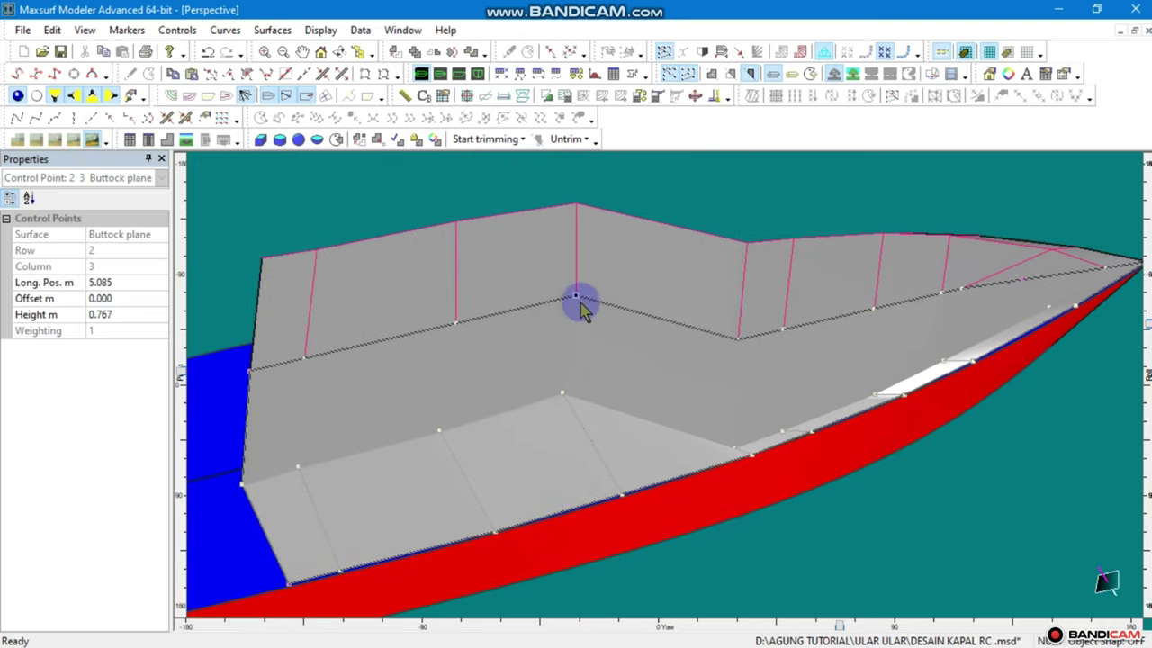
{"action": "left_click_drag", "start_coordinate": [577, 296], "coordinate": [564, 299]}
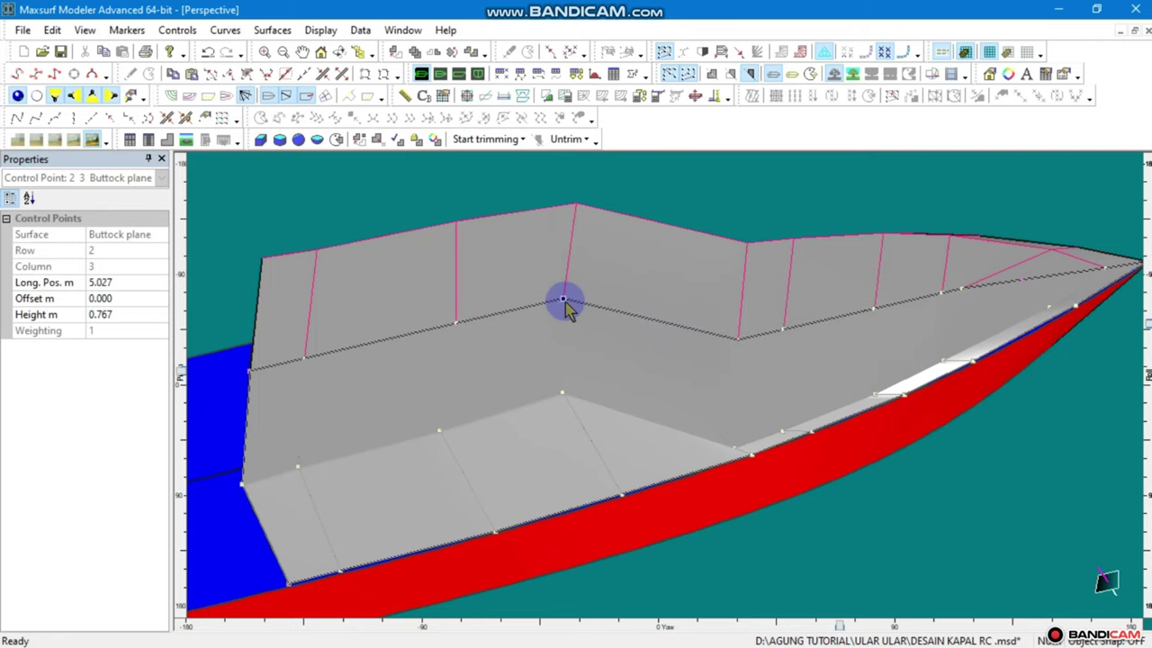
{"action": "left_click", "coordinate": [440, 73]}
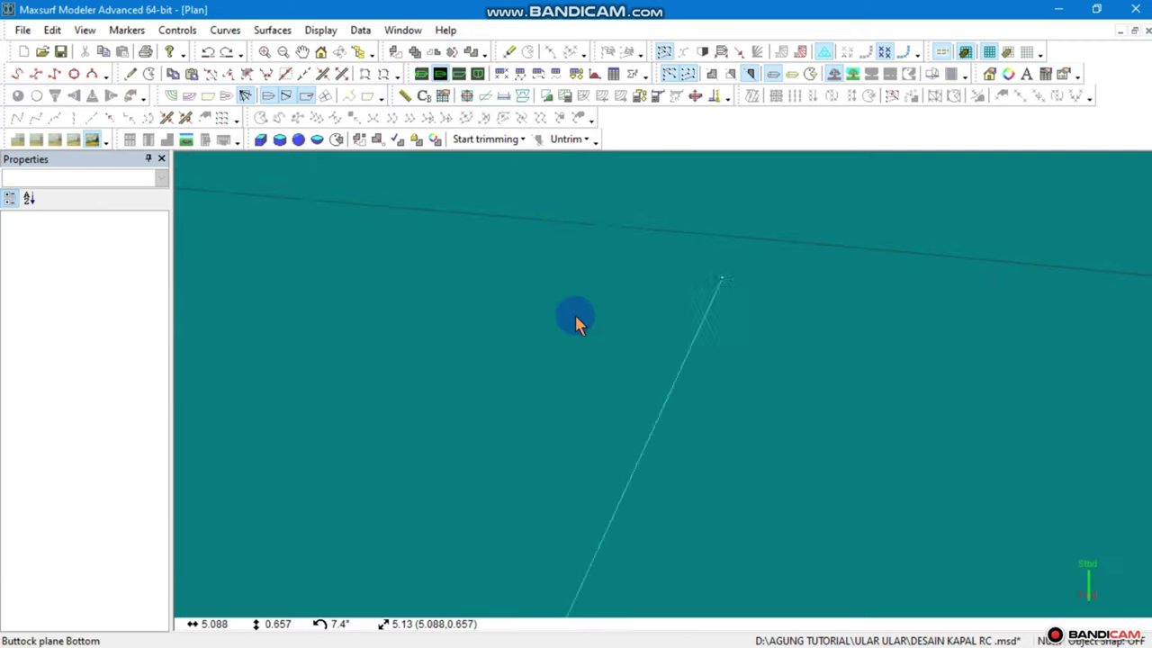
Pull the floor's stern corner control point slightly inward in Plan view
{"action": "scroll", "coordinate": [574, 313], "scroll_direction": "down", "scroll_amount": 4}
{"action": "scroll", "coordinate": [574, 324], "scroll_direction": "down", "scroll_amount": 3}
{"action": "scroll", "coordinate": [548, 318], "scroll_direction": "up", "scroll_amount": 1}
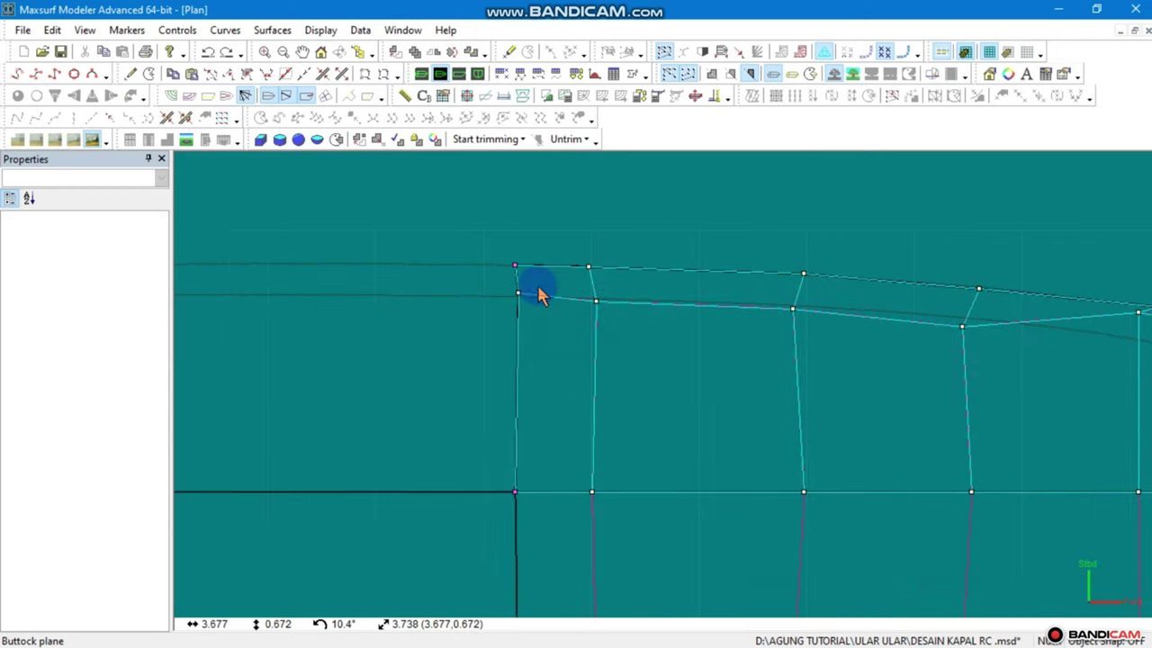
{"action": "left_click", "coordinate": [517, 293]}
{"action": "left_click_drag", "start_coordinate": [517, 293], "coordinate": [514, 297]}
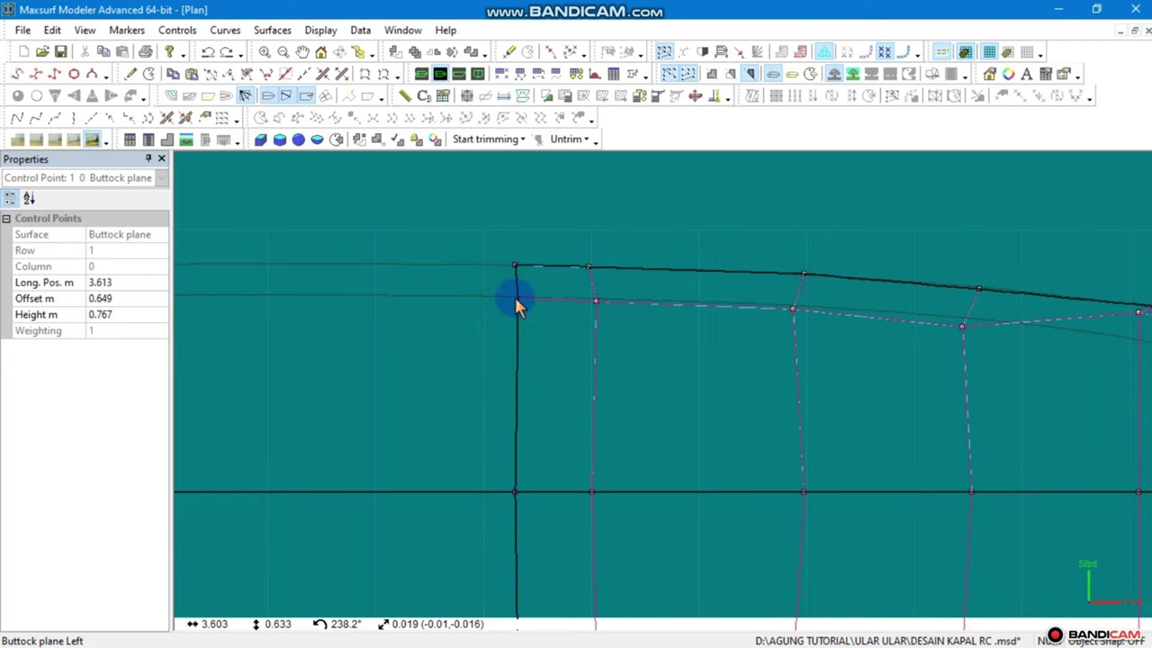
{"action": "middle_click_drag", "start_coordinate": [730, 300], "coordinate": [412, 293]}
{"action": "scroll", "coordinate": [540, 293], "scroll_direction": "down", "scroll_amount": 2}
{"action": "left_click", "coordinate": [663, 289]}
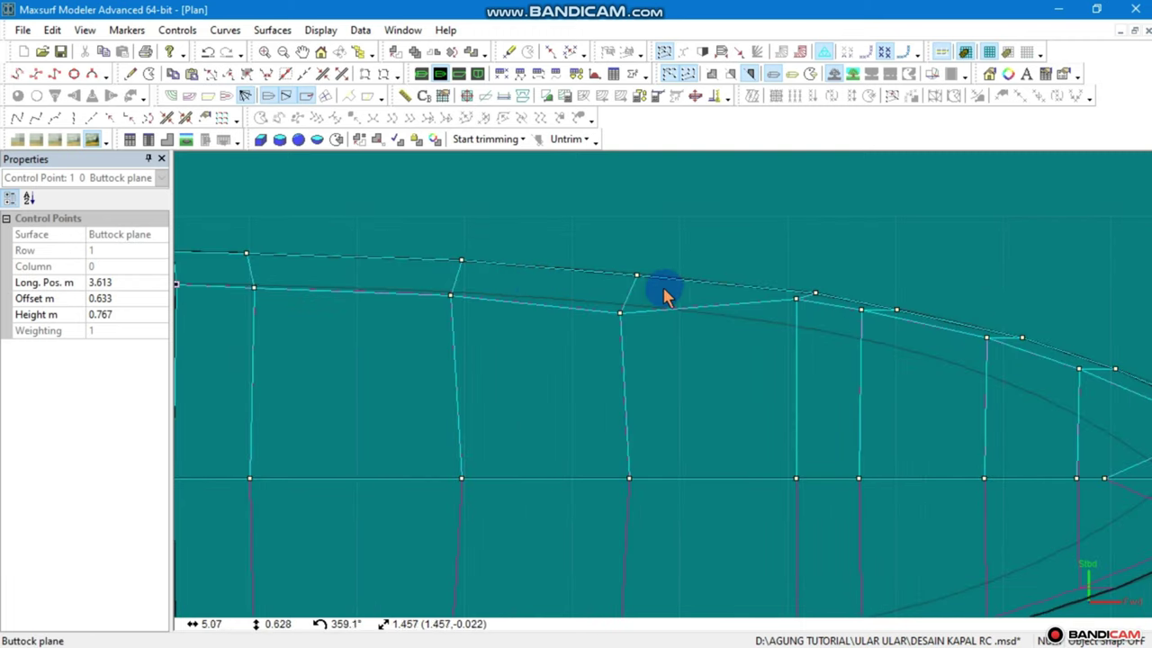
Try pulling floor edge point 1 4 inward toward the centreline, then undo the move
{"action": "left_click", "coordinate": [612, 319]}
{"action": "scroll", "coordinate": [616, 316], "scroll_direction": "up", "scroll_amount": 3}
{"action": "scroll", "coordinate": [618, 314], "scroll_direction": "down", "scroll_amount": 1}
{"action": "left_click", "coordinate": [767, 302]}
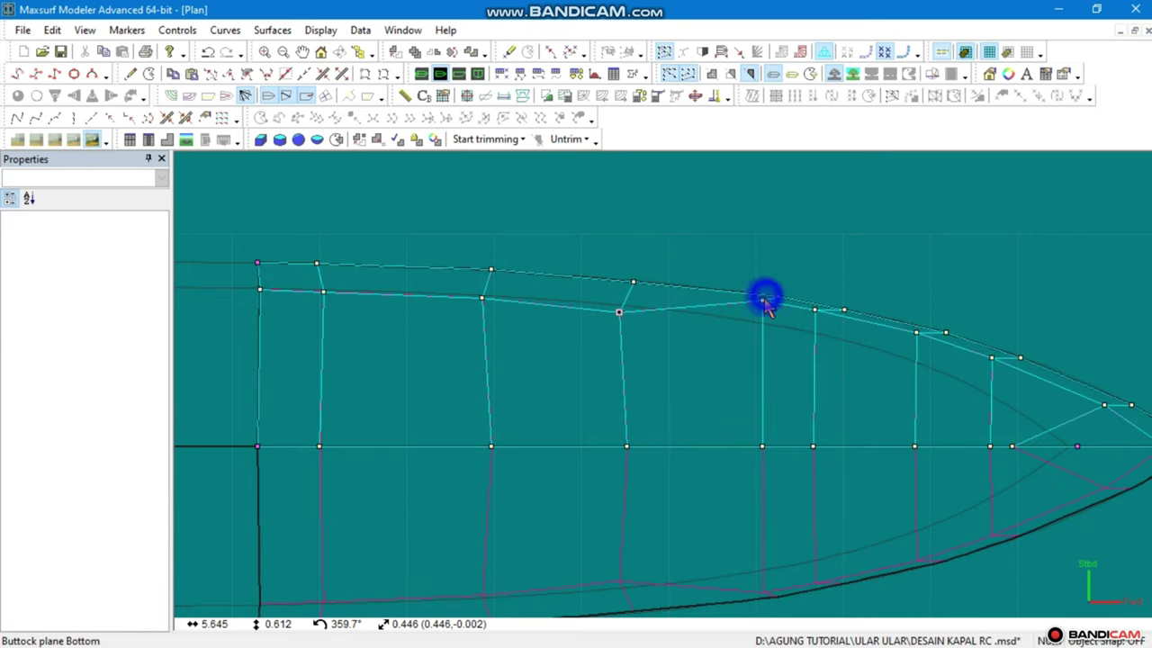
{"action": "left_click", "coordinate": [763, 305]}
{"action": "left_click_drag", "start_coordinate": [761, 308], "coordinate": [817, 327]}
{"action": "left_click", "coordinate": [814, 312]}
{"action": "left_click", "coordinate": [754, 332]}
{"action": "left_click", "coordinate": [763, 315]}
{"action": "left_click_drag", "start_coordinate": [763, 316], "coordinate": [773, 309]}
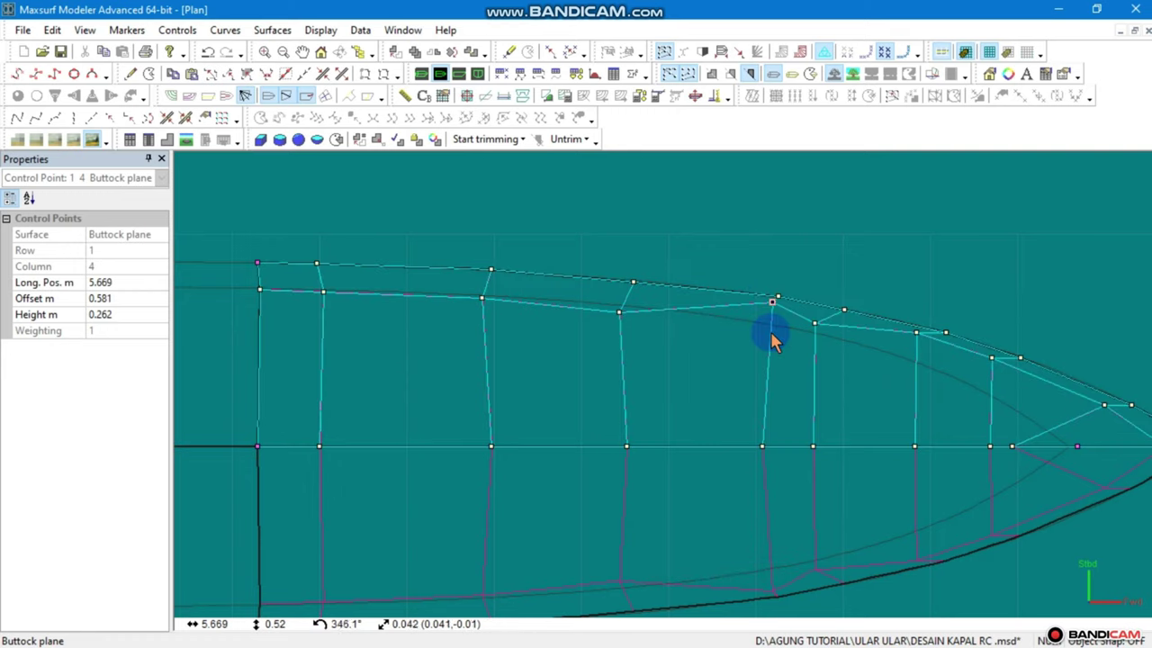
{"action": "key", "text": "ctrl+z"}
{"action": "scroll", "coordinate": [770, 332], "scroll_direction": "down", "scroll_amount": 1}
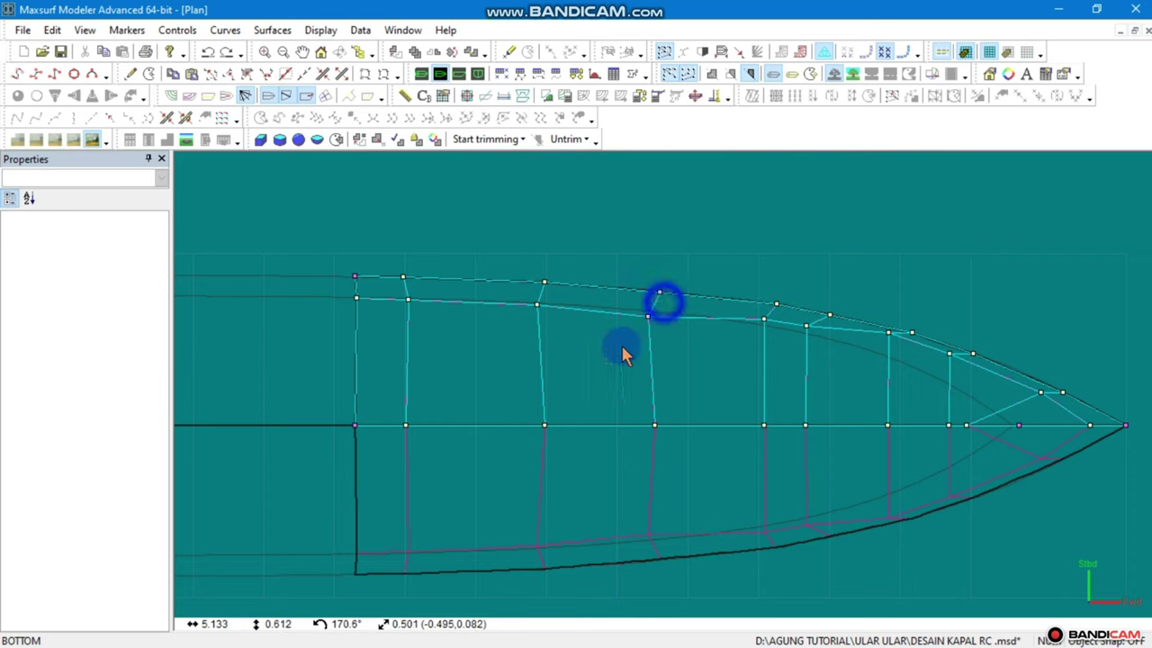
Move floor edge points 1 3, 1 6 and 1 7 to offsets 0.570, 0.426 and 0.340 m
{"action": "left_click", "coordinate": [648, 314]}
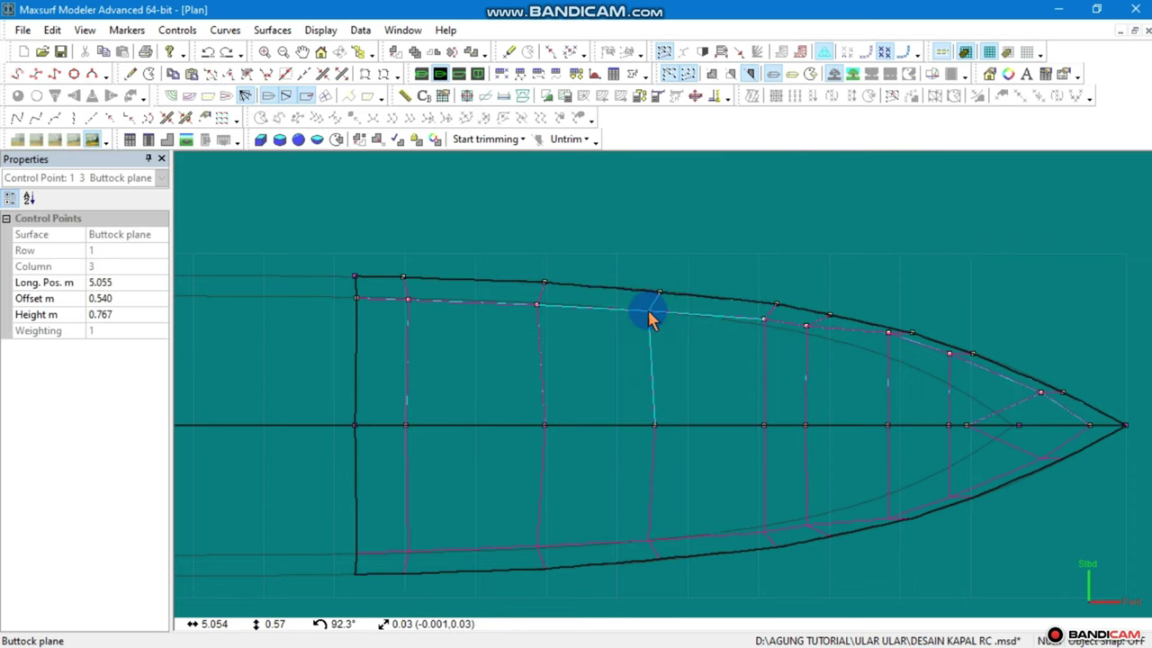
{"action": "left_click_drag", "start_coordinate": [650, 317], "coordinate": [650, 317]}
{"action": "scroll", "coordinate": [900, 331], "scroll_direction": "up", "scroll_amount": 1}
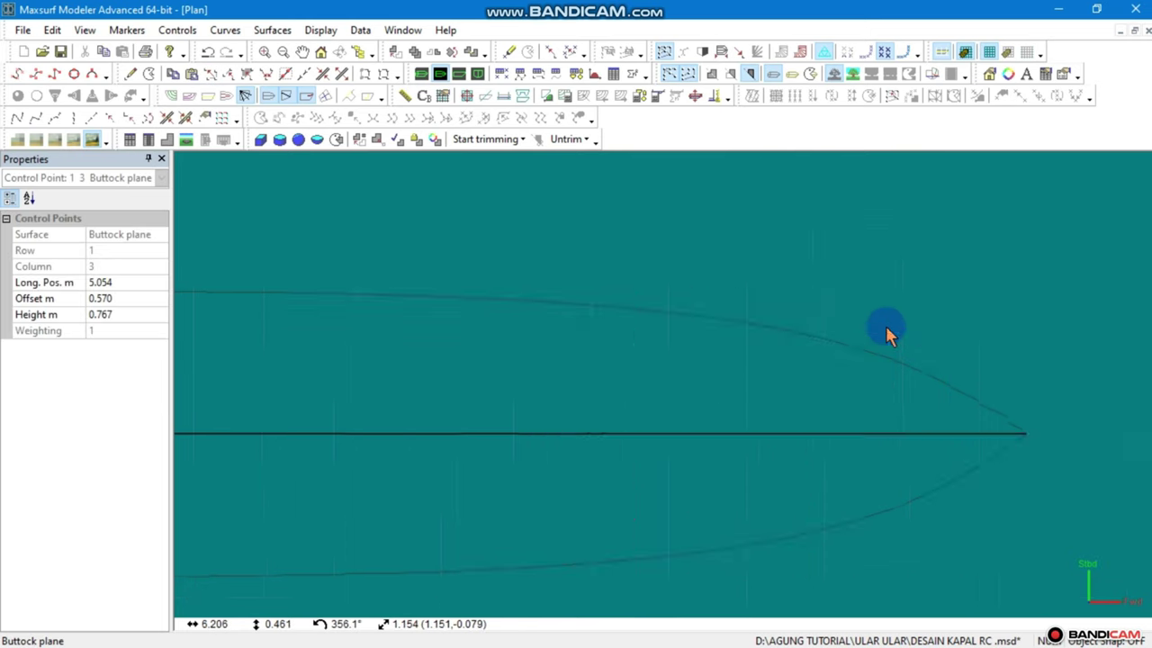
{"action": "left_click", "coordinate": [887, 355]}
{"action": "left_click_drag", "start_coordinate": [890, 332], "coordinate": [912, 369]}
{"action": "middle_click_drag", "start_coordinate": [913, 369], "coordinate": [817, 334]}
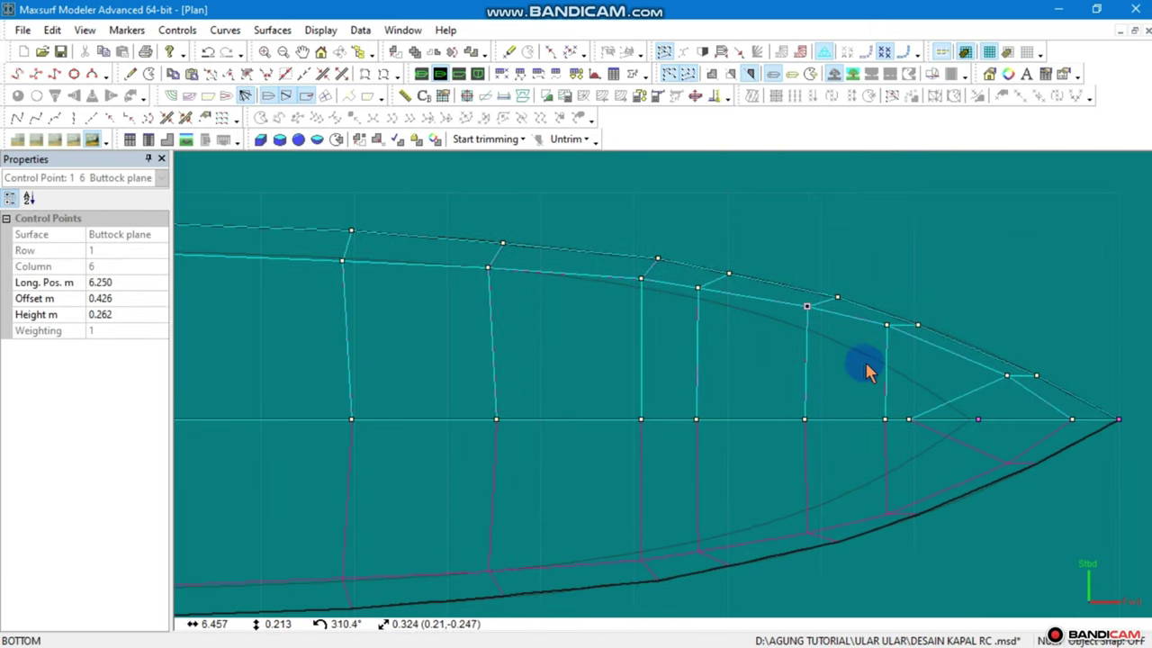
{"action": "left_click", "coordinate": [887, 329]}
{"action": "mouse_move", "coordinate": [887, 329]}
{"action": "left_mouse_down"}
{"action": "mouse_move", "coordinate": [888, 347]}
{"action": "mouse_move", "coordinate": [893, 336]}
{"action": "left_mouse_up"}
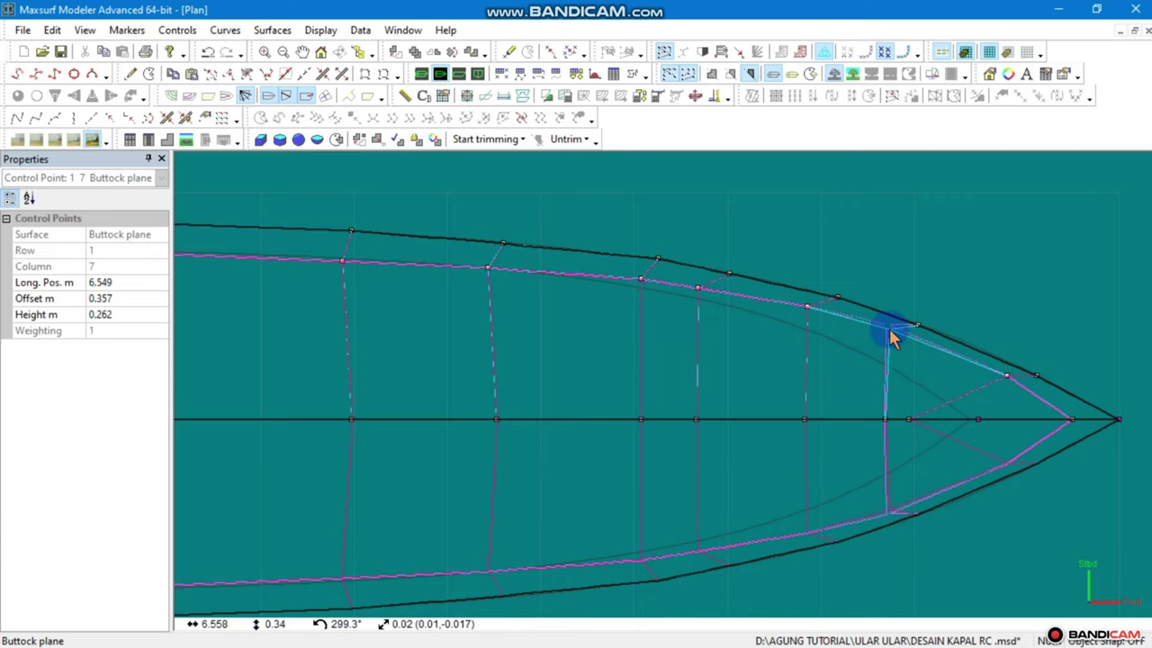
{"action": "scroll", "coordinate": [1014, 385], "scroll_direction": "up", "scroll_amount": 3}
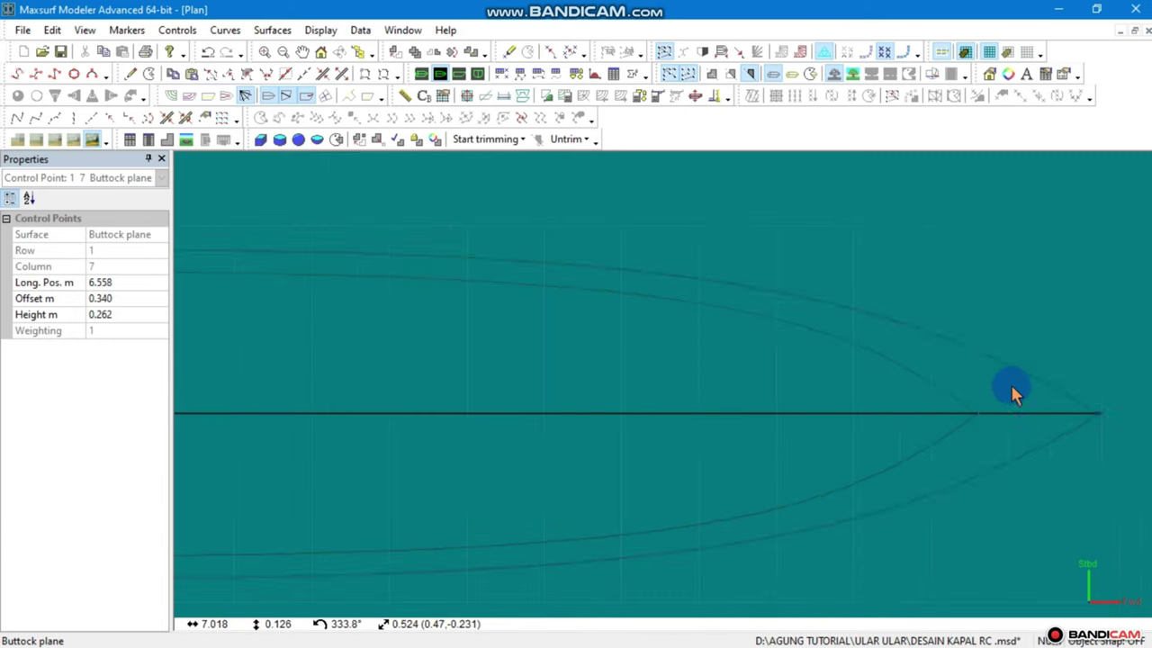
{"action": "scroll", "coordinate": [1014, 387], "scroll_direction": "down", "scroll_amount": 5}
{"action": "scroll", "coordinate": [568, 301], "scroll_direction": "up", "scroll_amount": 1}
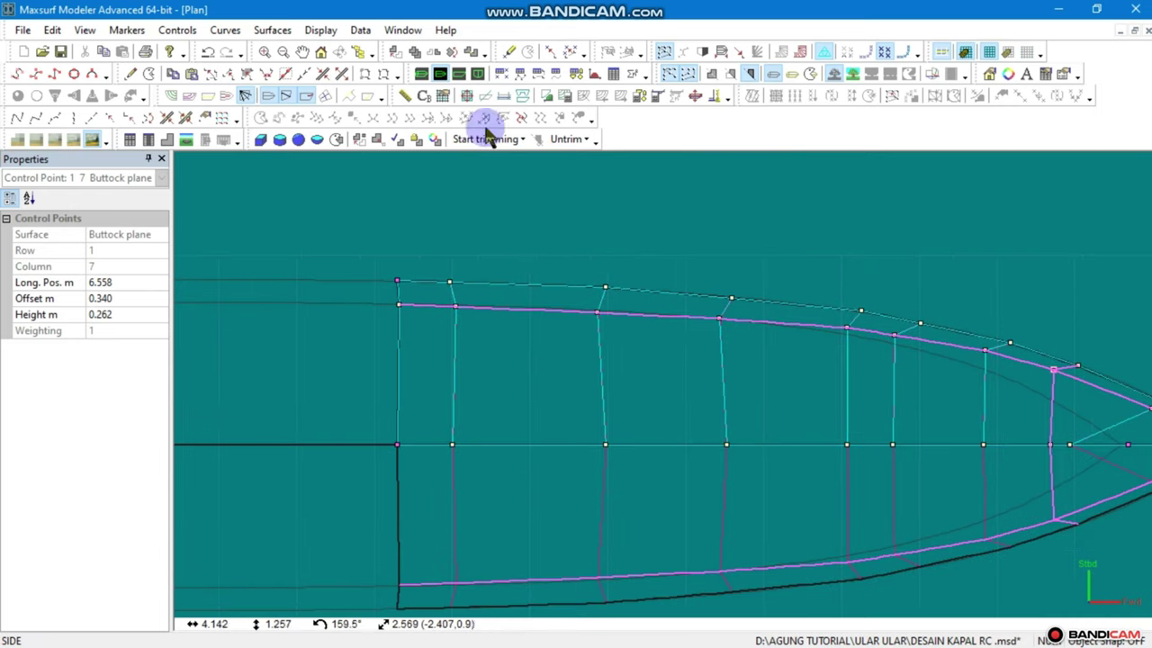
{"action": "left_click", "coordinate": [422, 72]}
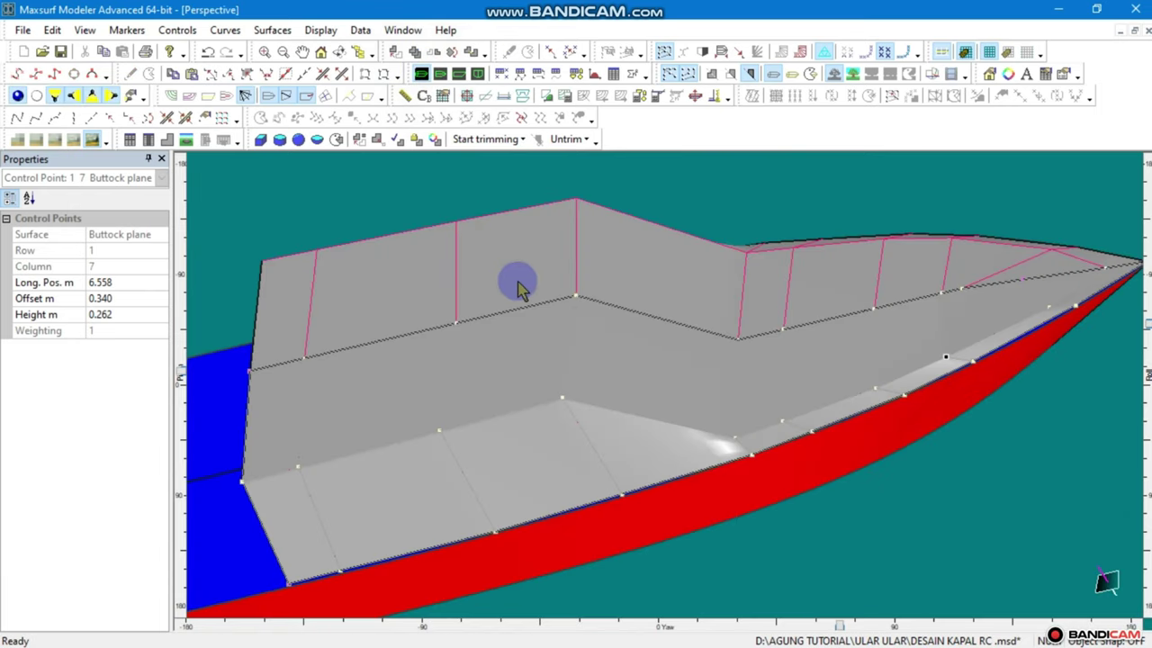
Add a Waterplane surface through Surfaces > Add Surface, then view the model in Profile
{"action": "scroll", "coordinate": [623, 360], "scroll_direction": "down", "scroll_amount": 3}
{"action": "mouse_move", "coordinate": [1147, 326]}
{"action": "left_mouse_down"}
{"action": "mouse_move", "coordinate": [828, 342]}
{"action": "mouse_move", "coordinate": [957, 468]}
{"action": "left_mouse_up"}
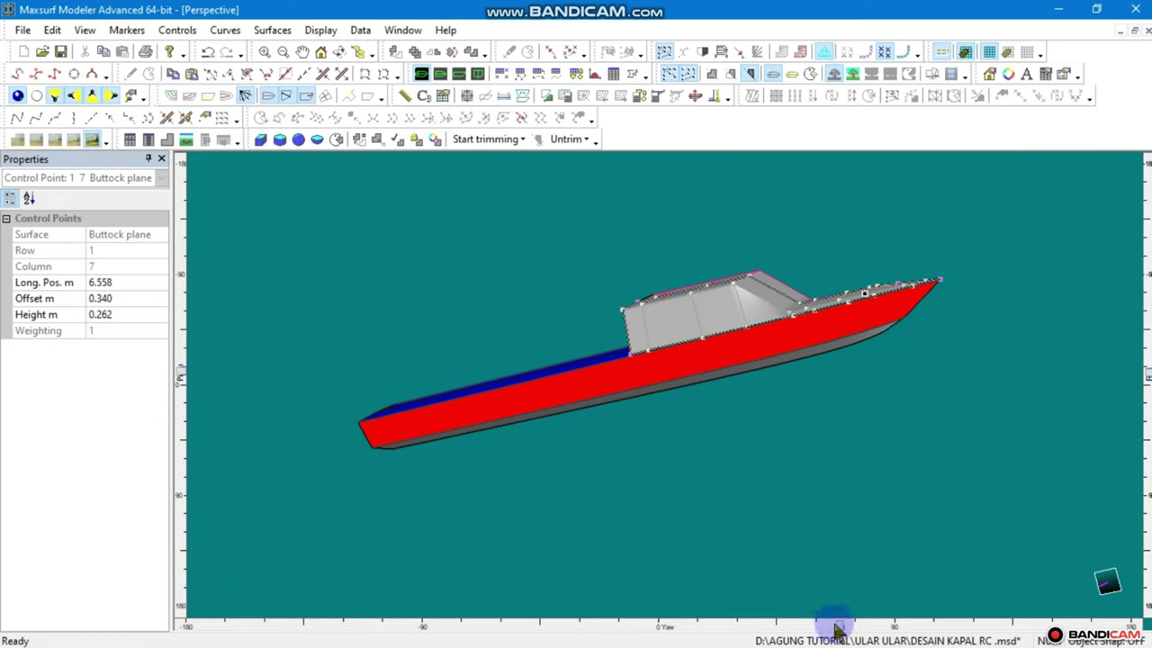
{"action": "mouse_move", "coordinate": [843, 624]}
{"action": "left_mouse_down"}
{"action": "mouse_move", "coordinate": [1044, 592]}
{"action": "mouse_move", "coordinate": [996, 588]}
{"action": "left_mouse_up"}
{"action": "left_click_drag", "start_coordinate": [692, 443], "coordinate": [498, 387]}
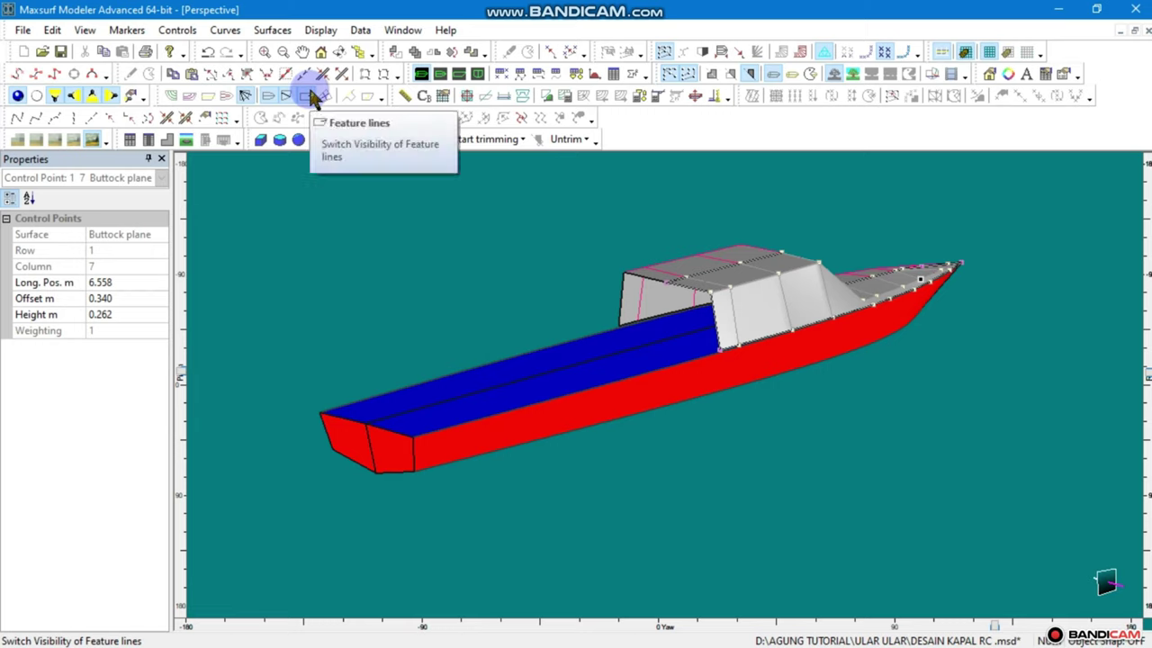
{"action": "left_click", "coordinate": [272, 30]}
{"action": "mouse_move", "coordinate": [300, 68]}
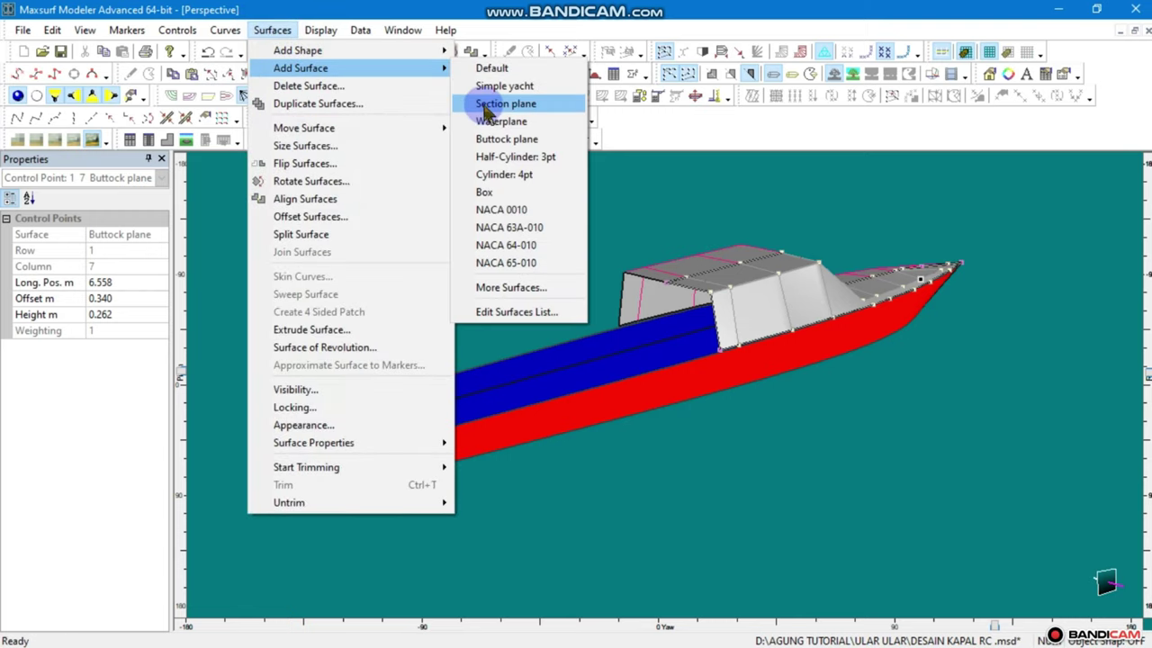
{"action": "left_click", "coordinate": [491, 124]}
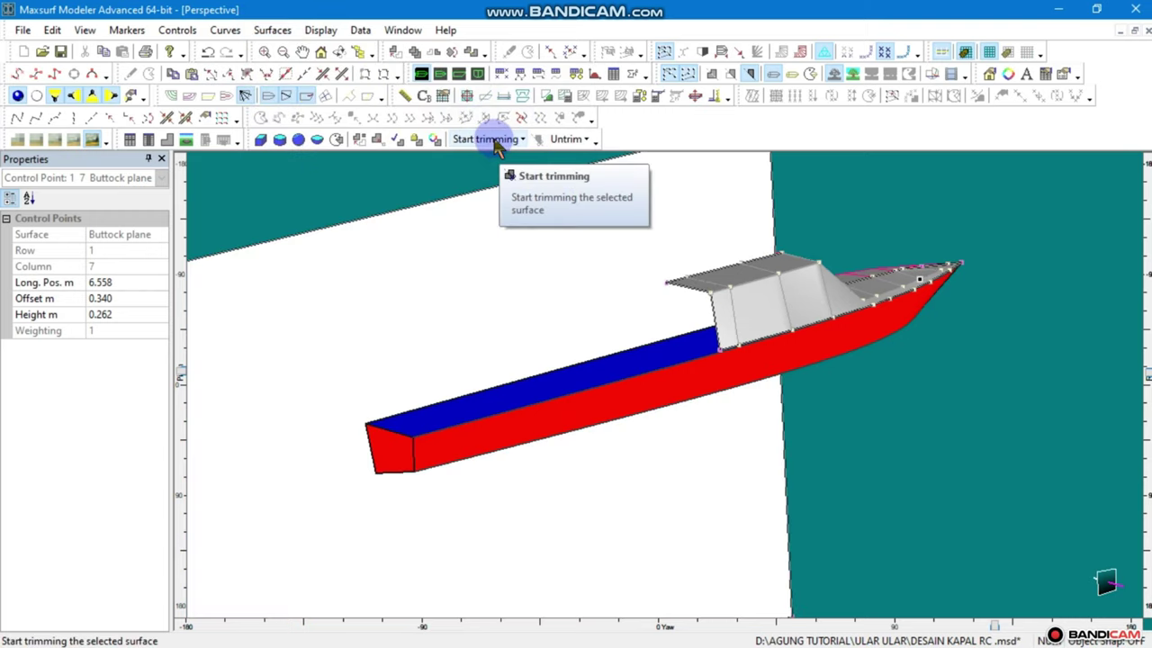
{"action": "left_click", "coordinate": [459, 73]}
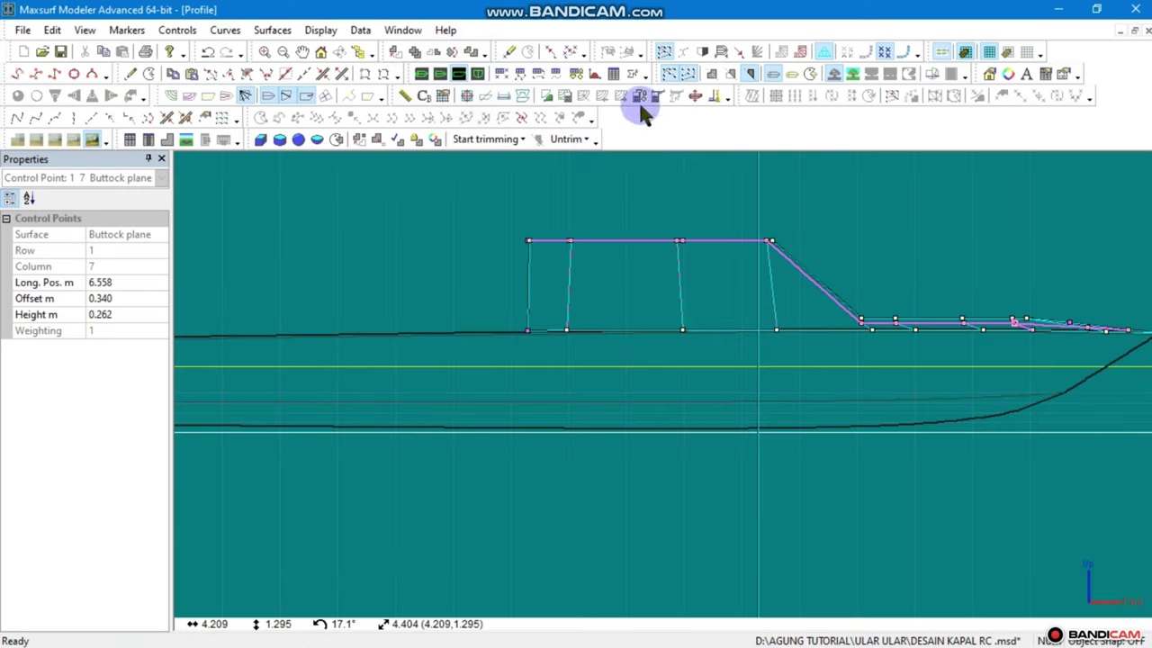
Check the Buttock plane in the Surfaces list, then box-select its bottom-edge points in Profile
{"action": "left_click", "coordinate": [577, 75]}
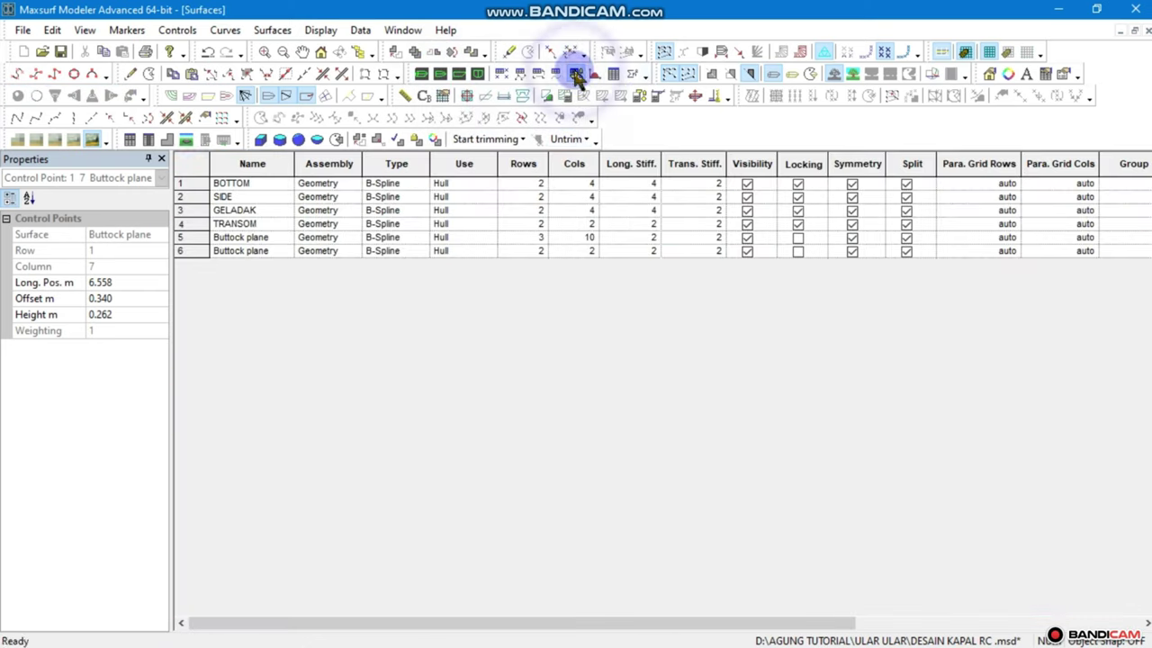
{"action": "left_click", "coordinate": [798, 239]}
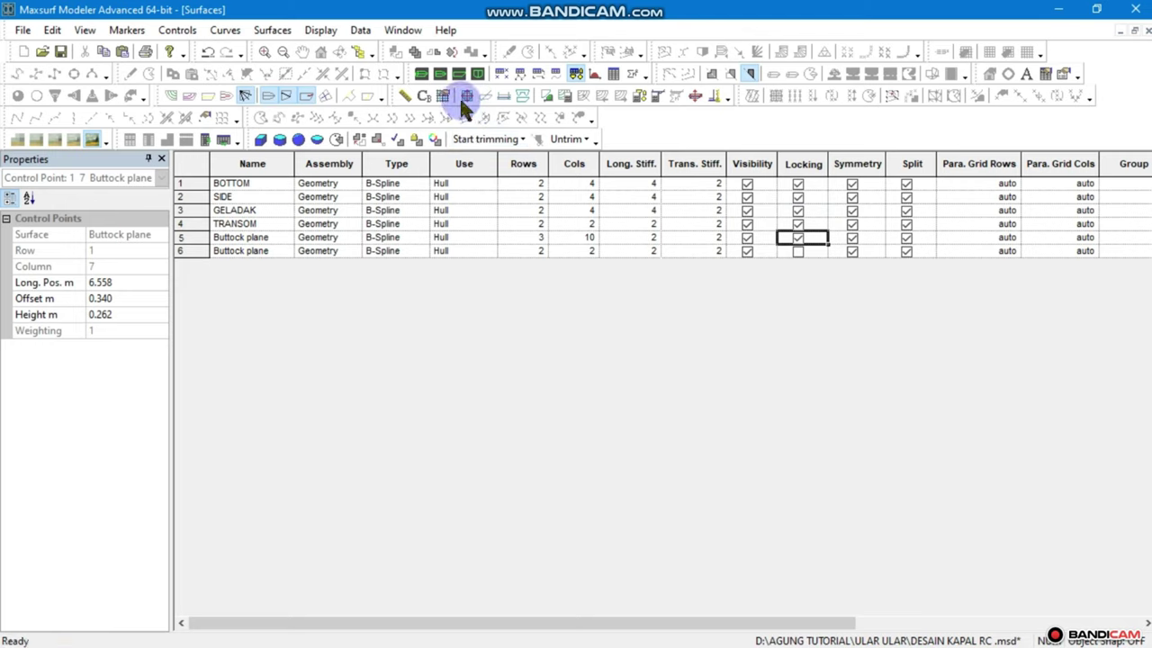
{"action": "left_click", "coordinate": [459, 73]}
{"action": "scroll", "coordinate": [563, 286], "scroll_direction": "down", "scroll_amount": 2}
{"action": "scroll", "coordinate": [563, 286], "scroll_direction": "down", "scroll_amount": 3}
{"action": "left_click_drag", "start_coordinate": [636, 361], "coordinate": [169, 464]}
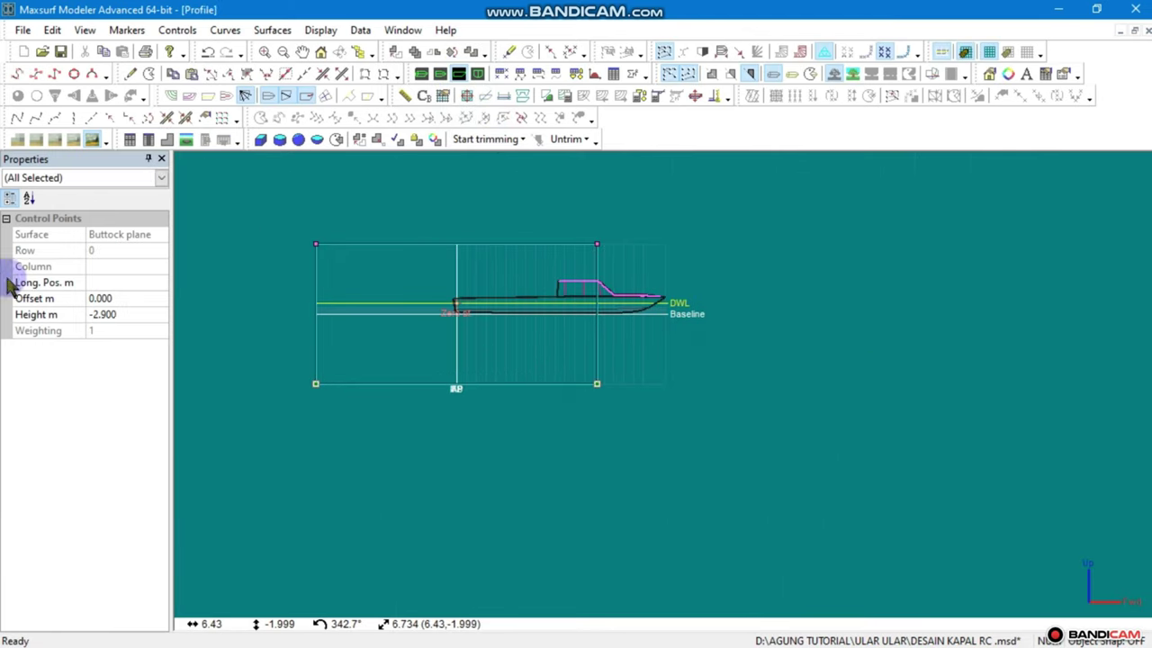
Set the bottom-edge points' Height to 0 and the aft column's Long. Pos. to 0
{"action": "left_click", "coordinate": [122, 314]}
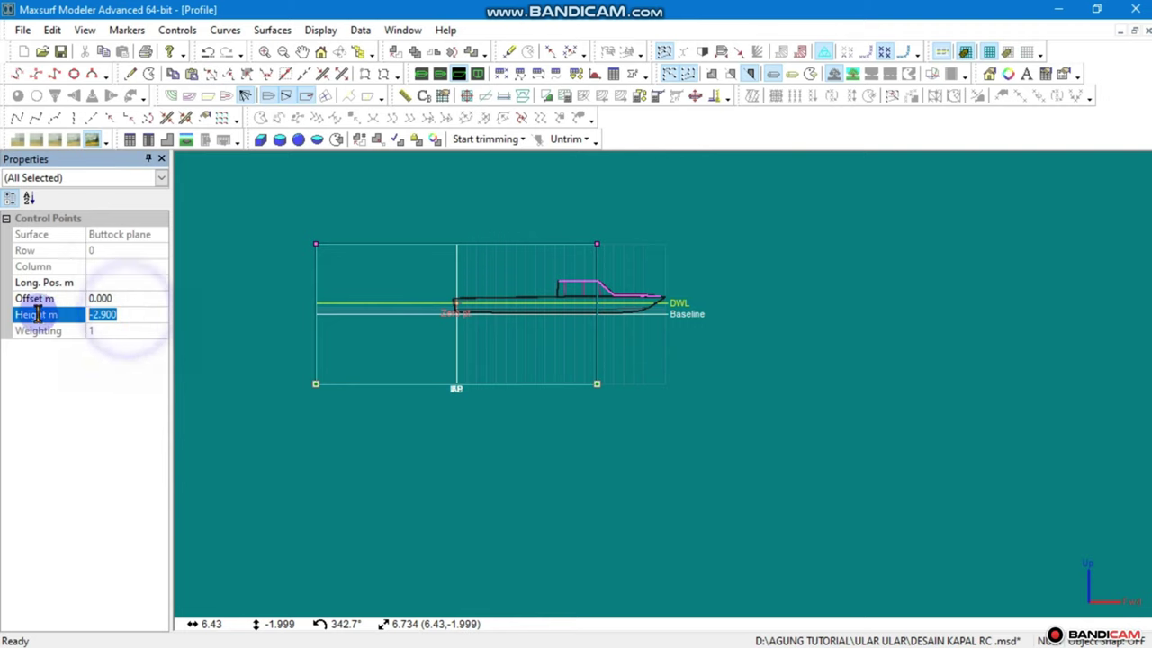
{"action": "type", "text": "0"}
{"action": "key", "text": "Return"}
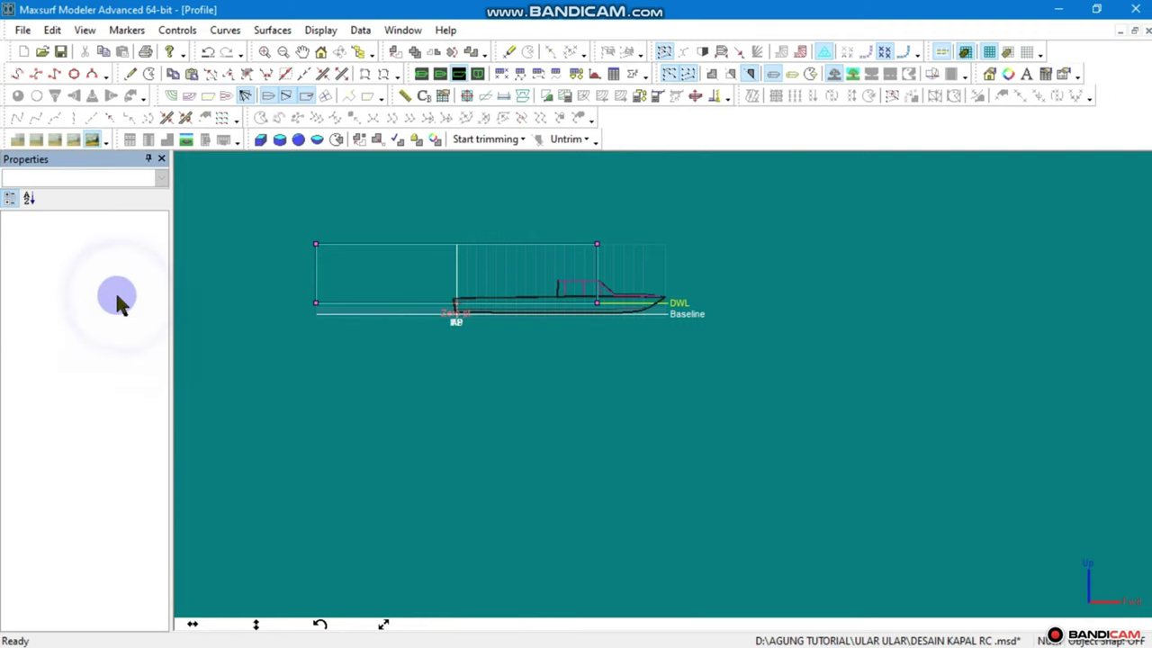
{"action": "left_click_drag", "start_coordinate": [392, 219], "coordinate": [273, 317]}
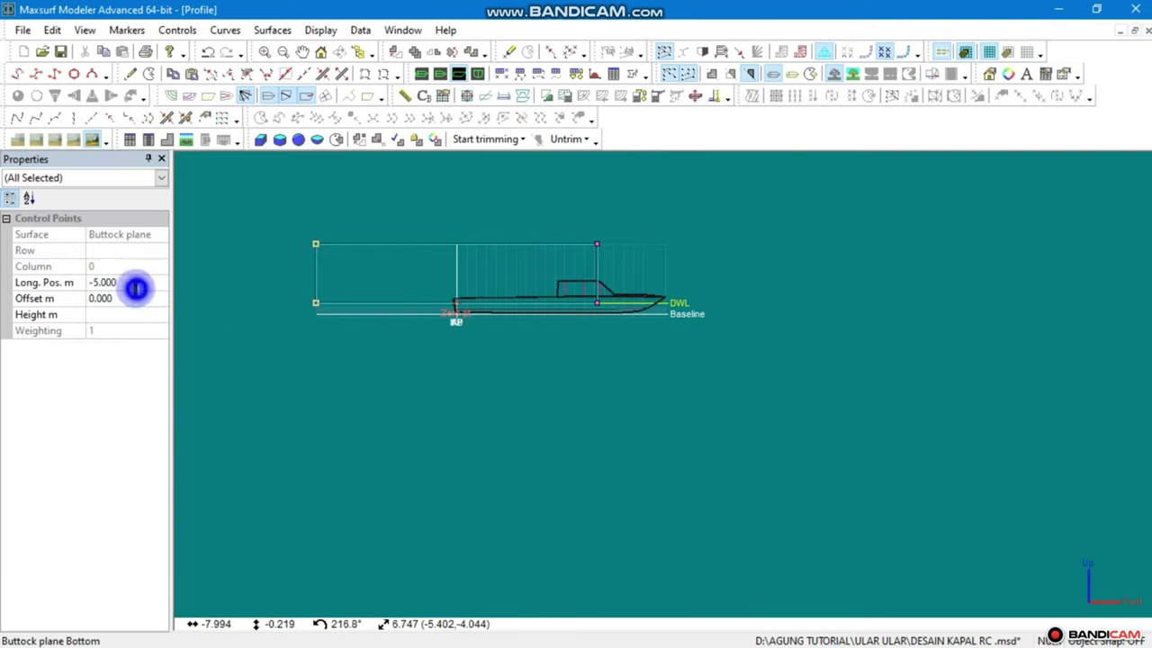
{"action": "left_click", "coordinate": [135, 284]}
{"action": "type", "text": "0"}
{"action": "key", "text": "Return"}
Move the plane's forward edge to the cabin's aft wall and lower its top edge to 0.431 m
{"action": "scroll", "coordinate": [383, 275], "scroll_direction": "up", "scroll_amount": 2}
{"action": "scroll", "coordinate": [468, 294], "scroll_direction": "up", "scroll_amount": 1}
{"action": "mouse_move", "coordinate": [788, 290]}
{"action": "left_mouse_down"}
{"action": "mouse_move", "coordinate": [776, 360]}
{"action": "mouse_move", "coordinate": [712, 349]}
{"action": "left_mouse_up"}
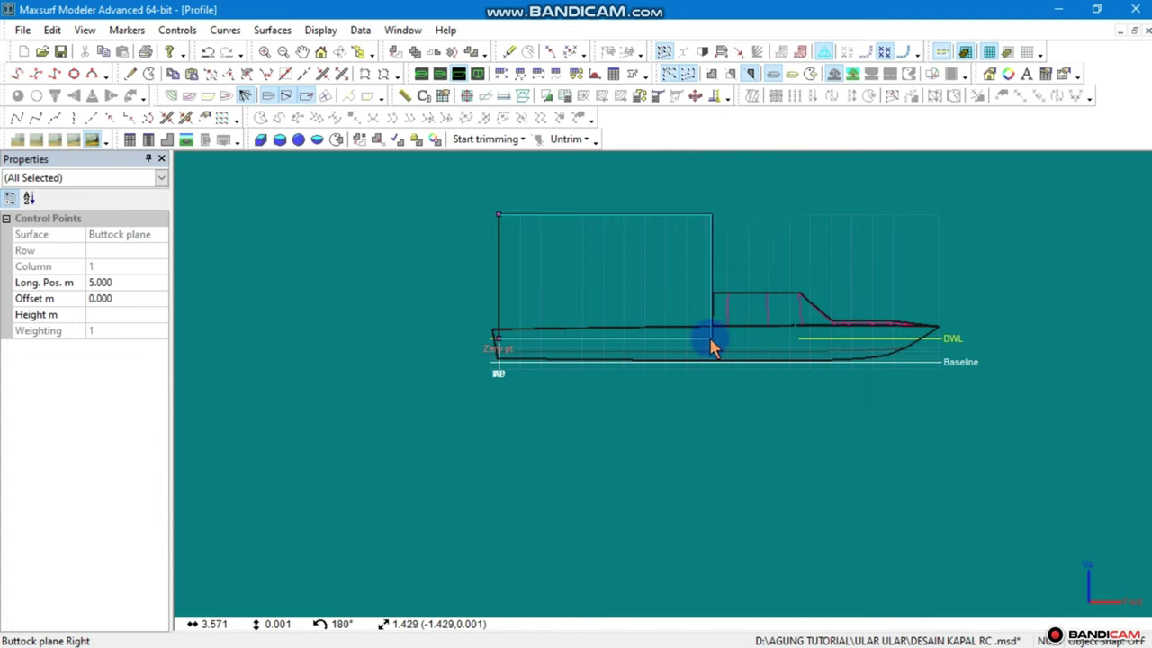
{"action": "scroll", "coordinate": [688, 321], "scroll_direction": "up", "scroll_amount": 2}
{"action": "middle_click_drag", "start_coordinate": [763, 164], "coordinate": [769, 318]}
{"action": "mouse_move", "coordinate": [769, 306]}
{"action": "left_mouse_down"}
{"action": "mouse_move", "coordinate": [126, 508]}
{"action": "mouse_move", "coordinate": [241, 428]}
{"action": "left_mouse_up"}
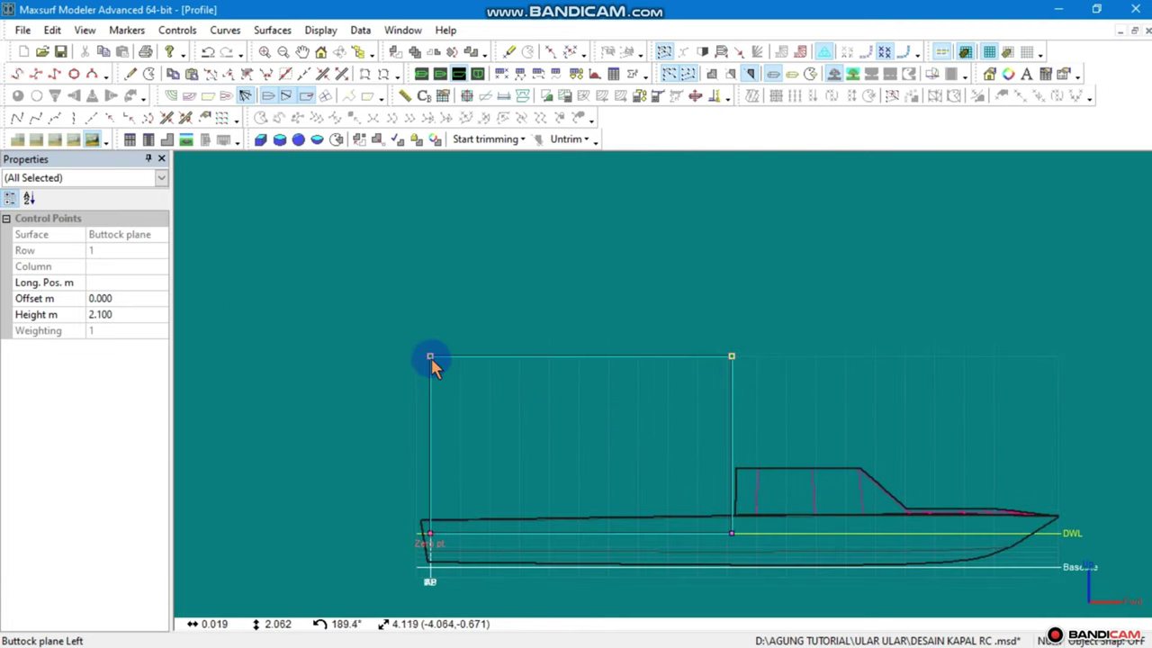
{"action": "left_click_drag", "start_coordinate": [431, 358], "coordinate": [442, 496]}
{"action": "scroll", "coordinate": [472, 513], "scroll_direction": "up", "scroll_amount": 2}
{"action": "scroll", "coordinate": [455, 455], "scroll_direction": "up", "scroll_amount": 1}
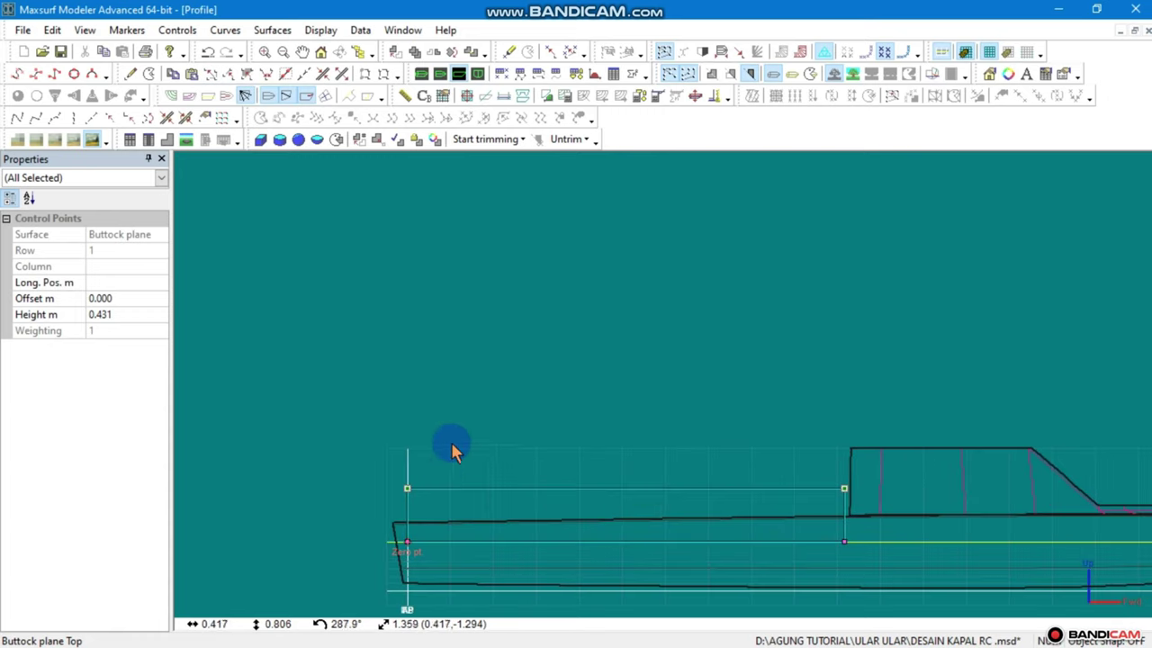
{"action": "scroll", "coordinate": [420, 519], "scroll_direction": "up", "scroll_amount": 2}
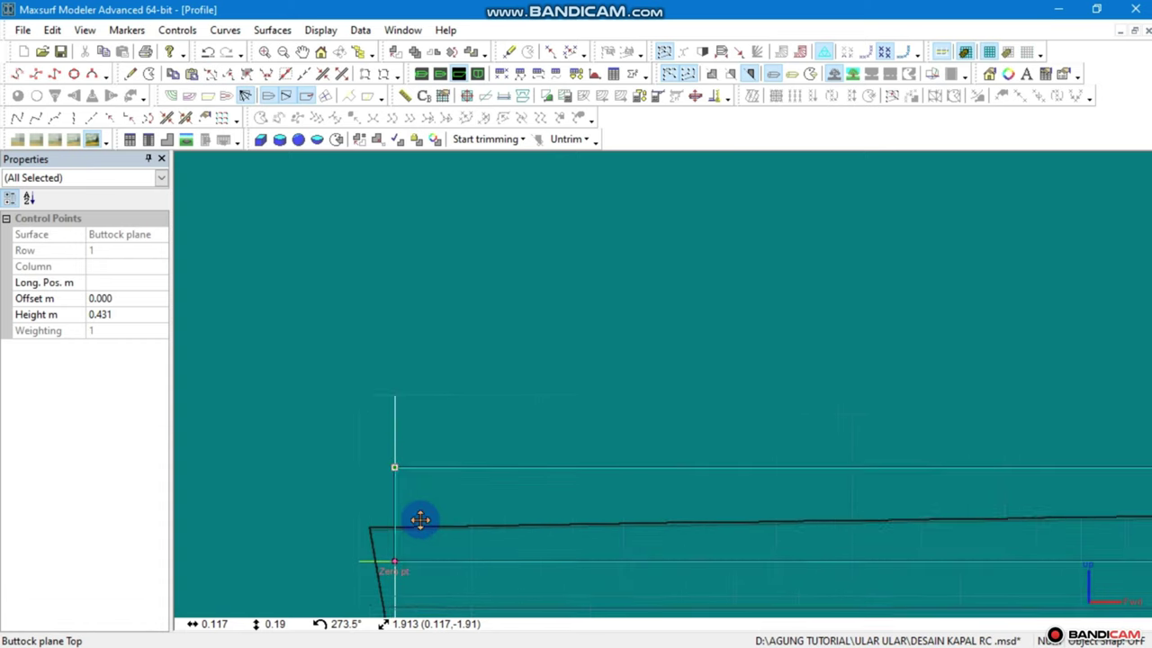
{"action": "scroll", "coordinate": [367, 450], "scroll_direction": "down", "scroll_amount": 1}
{"action": "scroll", "coordinate": [368, 454], "scroll_direction": "down", "scroll_amount": 1}
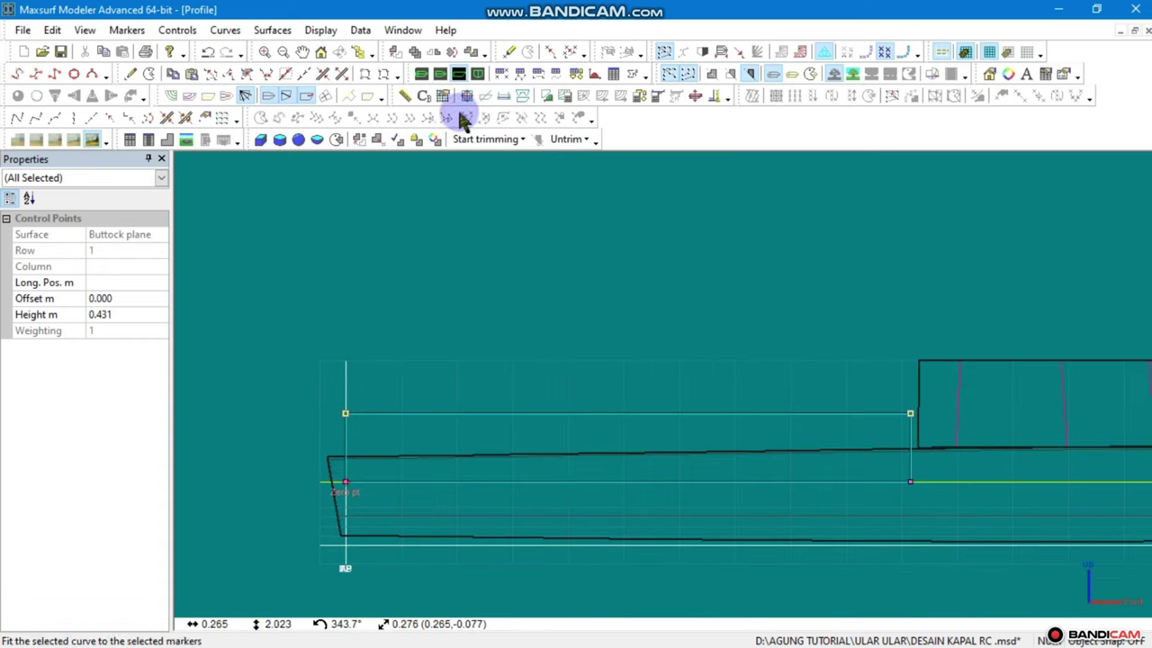
Add two control-point columns to the buttock plane at about 0.55 m and 2.29 m
{"action": "left_click", "coordinate": [132, 74]}
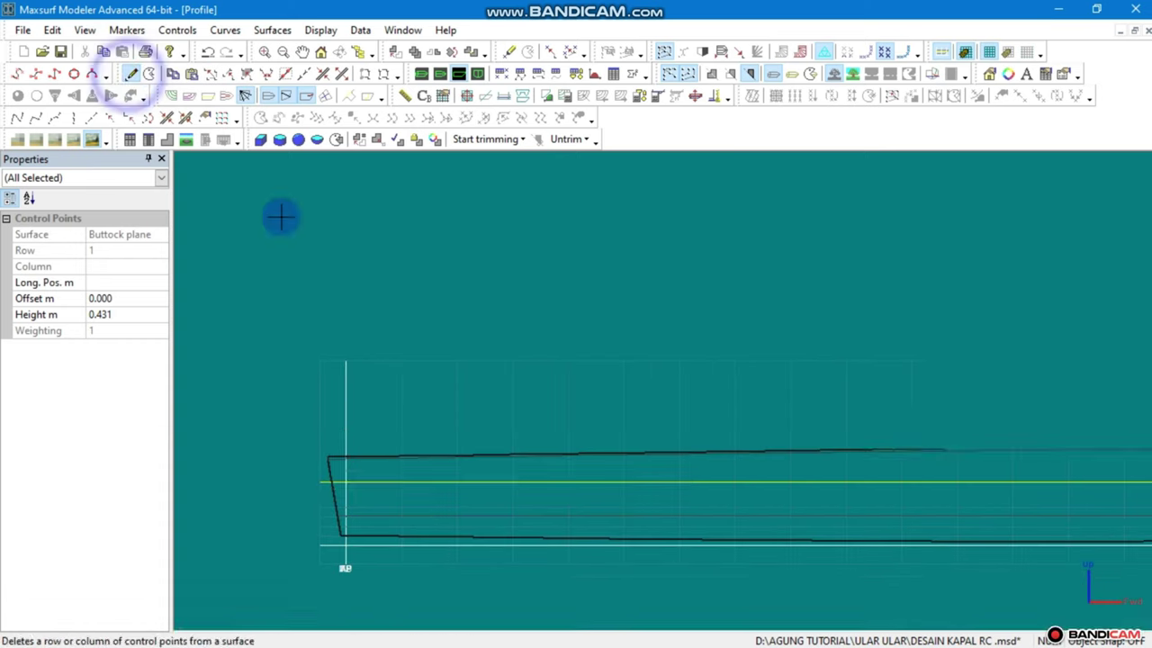
{"action": "left_click", "coordinate": [433, 413]}
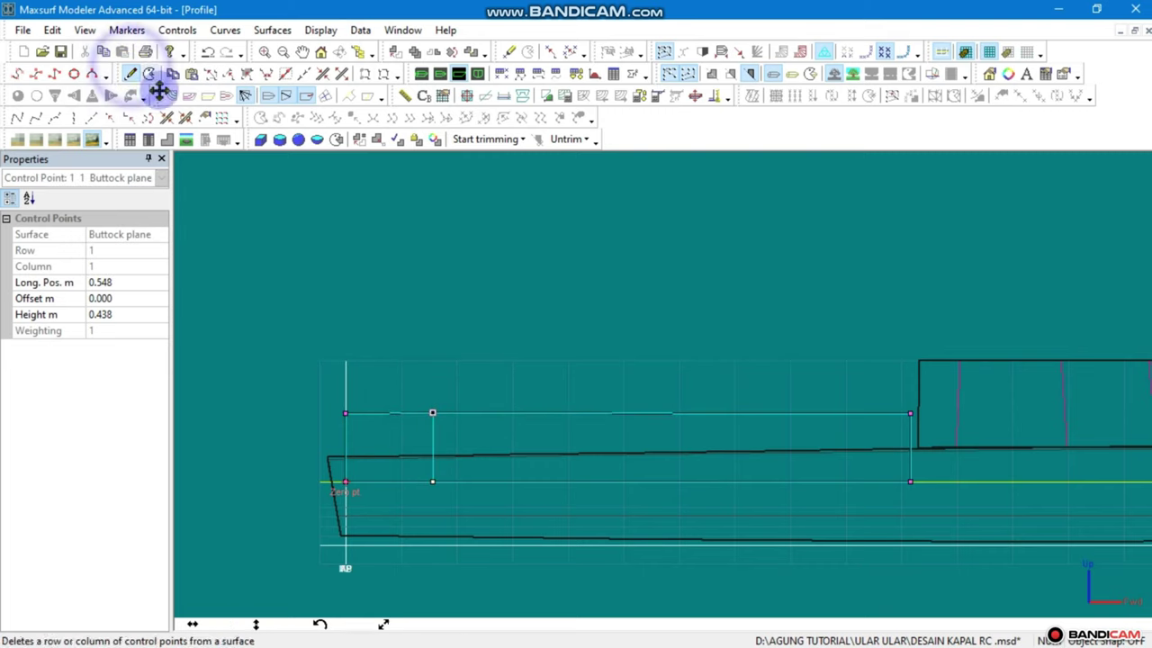
{"action": "left_click", "coordinate": [711, 414]}
In Plan view, select the buttock plane's stern column of control points
{"action": "left_click", "coordinate": [440, 73]}
{"action": "scroll", "coordinate": [1000, 336], "scroll_direction": "down", "scroll_amount": 2}
{"action": "scroll", "coordinate": [810, 438], "scroll_direction": "down", "scroll_amount": 2}
{"action": "left_click_drag", "start_coordinate": [653, 393], "coordinate": [577, 465]}
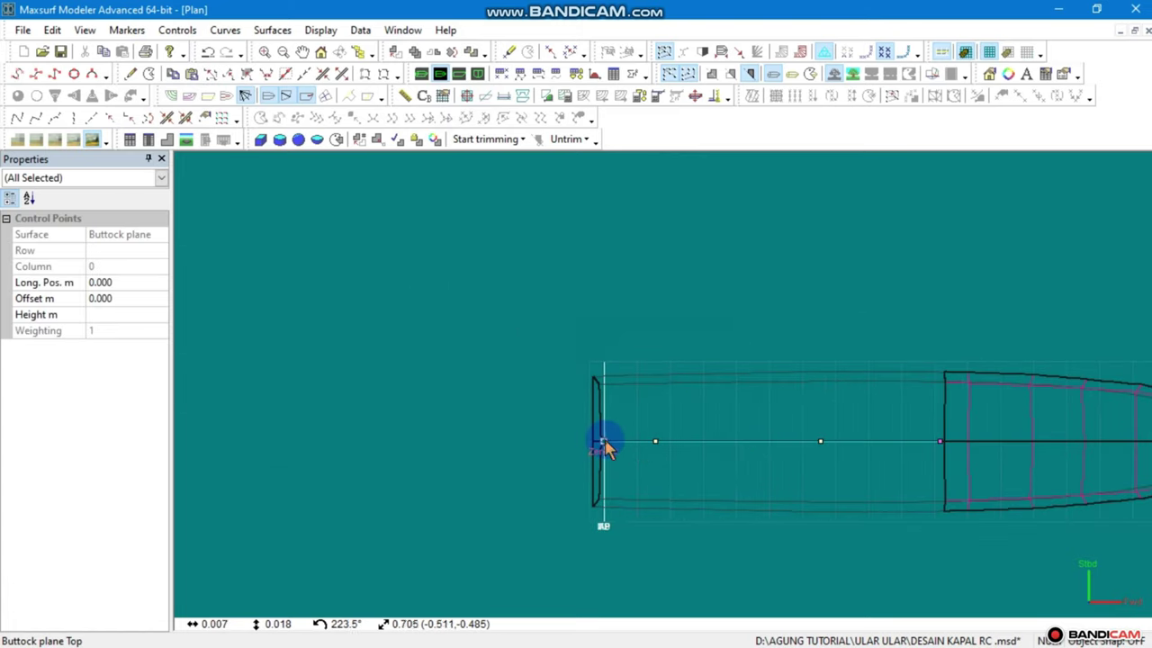
Push the stern and next forward control points out sideways to the hull side
{"action": "left_click_drag", "start_coordinate": [605, 444], "coordinate": [657, 375]}
{"action": "mouse_move", "coordinate": [731, 334]}
{"action": "left_mouse_down"}
{"action": "mouse_move", "coordinate": [685, 307]}
{"action": "mouse_move", "coordinate": [660, 310]}
{"action": "left_mouse_up"}
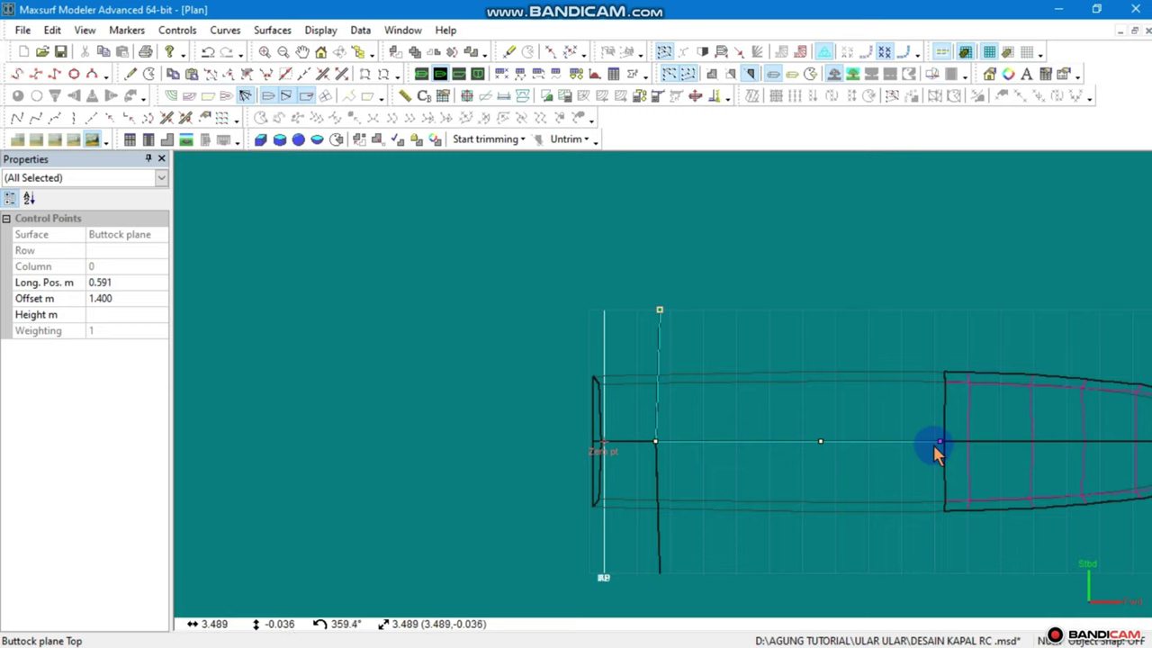
{"action": "key", "text": "ctrl+z"}
{"action": "left_click", "coordinate": [656, 442]}
{"action": "left_click_drag", "start_coordinate": [655, 442], "coordinate": [634, 361]}
{"action": "left_click", "coordinate": [844, 438]}
{"action": "left_click", "coordinate": [820, 442]}
{"action": "mouse_move", "coordinate": [820, 442]}
{"action": "left_mouse_down"}
{"action": "mouse_move", "coordinate": [856, 353]}
{"action": "mouse_move", "coordinate": [877, 381]}
{"action": "left_mouse_up"}
Shift the transom centre point slightly forward and the forward centre point back toward the stern
{"action": "scroll", "coordinate": [876, 380], "scroll_direction": "down", "scroll_amount": 2}
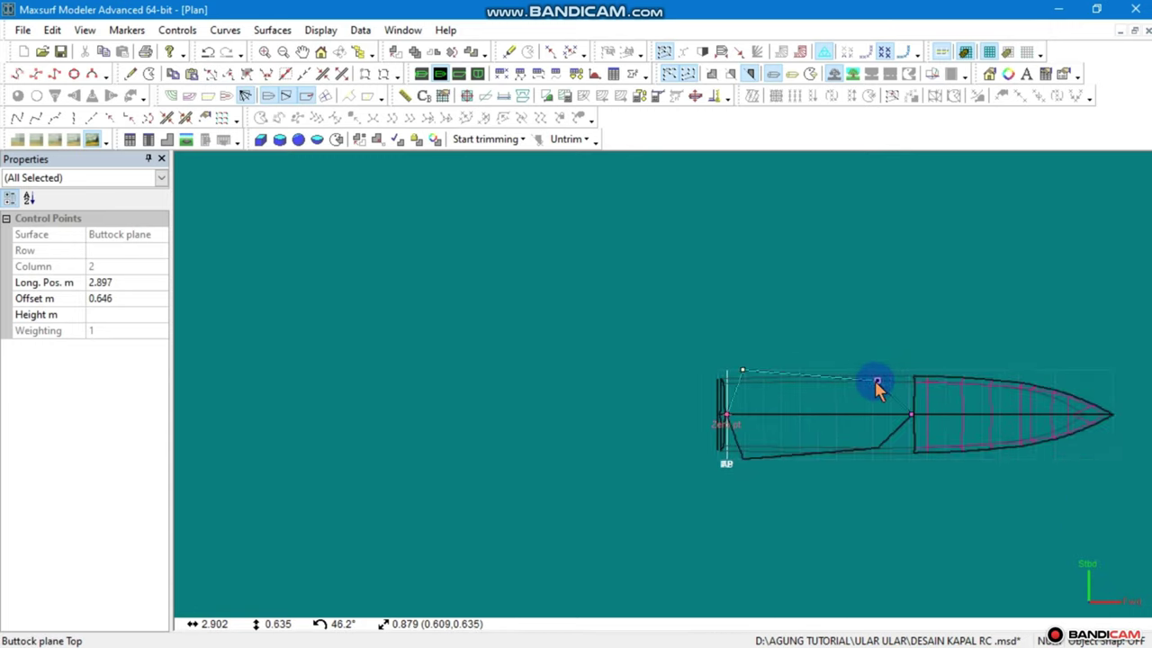
{"action": "scroll", "coordinate": [877, 385], "scroll_direction": "up", "scroll_amount": 2}
{"action": "scroll", "coordinate": [855, 386], "scroll_direction": "down", "scroll_amount": 2}
{"action": "scroll", "coordinate": [751, 442], "scroll_direction": "up", "scroll_amount": 1}
{"action": "scroll", "coordinate": [536, 486], "scroll_direction": "up", "scroll_amount": 1}
{"action": "left_click", "coordinate": [498, 497]}
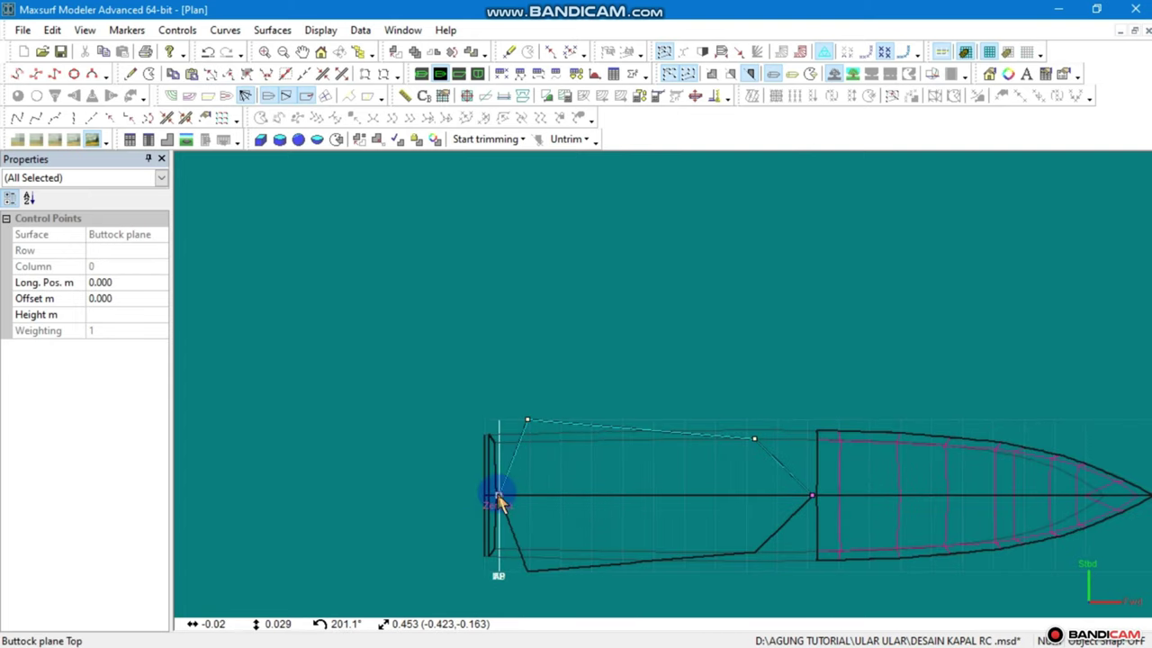
{"action": "left_click_drag", "start_coordinate": [501, 506], "coordinate": [527, 503]}
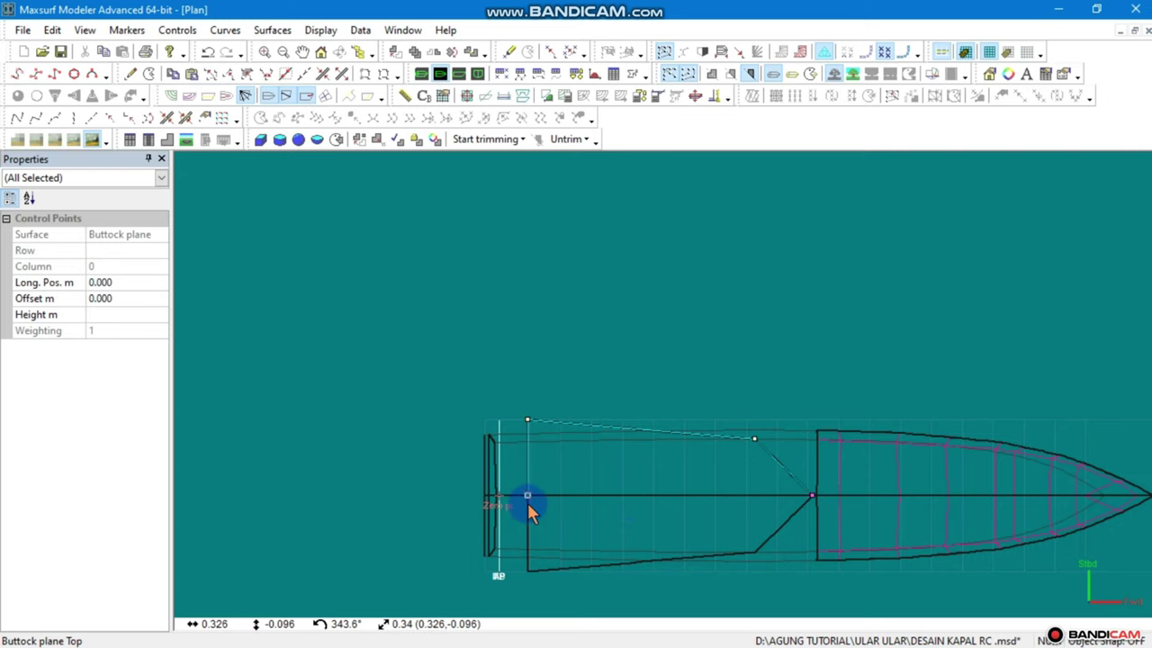
{"action": "left_click", "coordinate": [811, 496]}
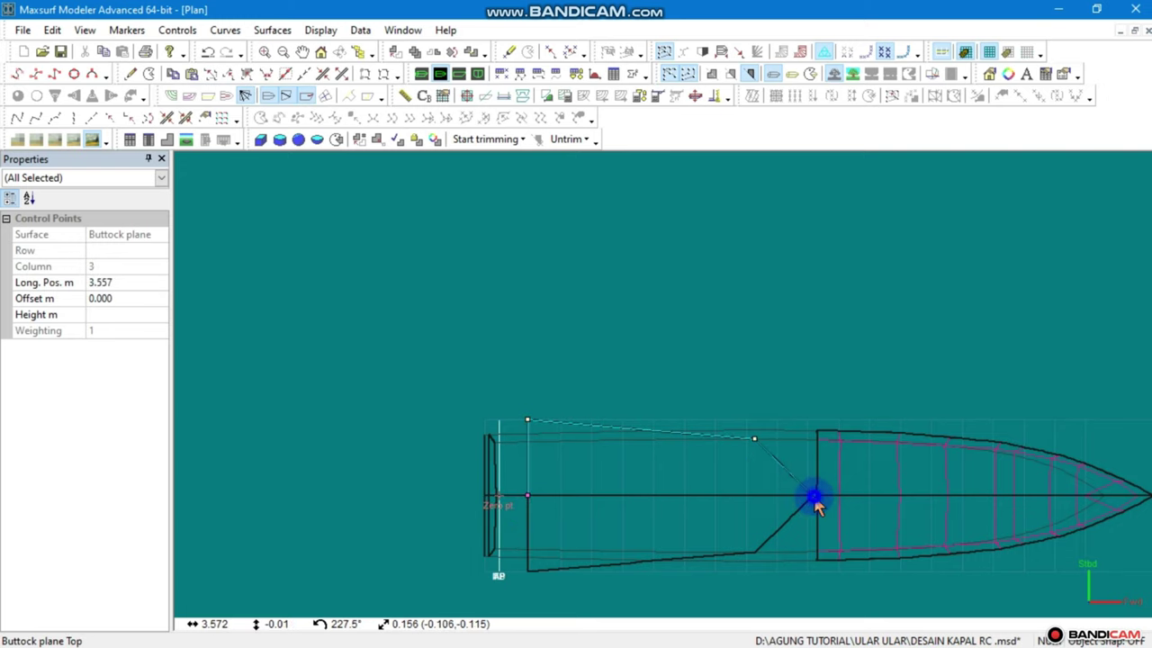
{"action": "left_click_drag", "start_coordinate": [816, 501], "coordinate": [754, 492]}
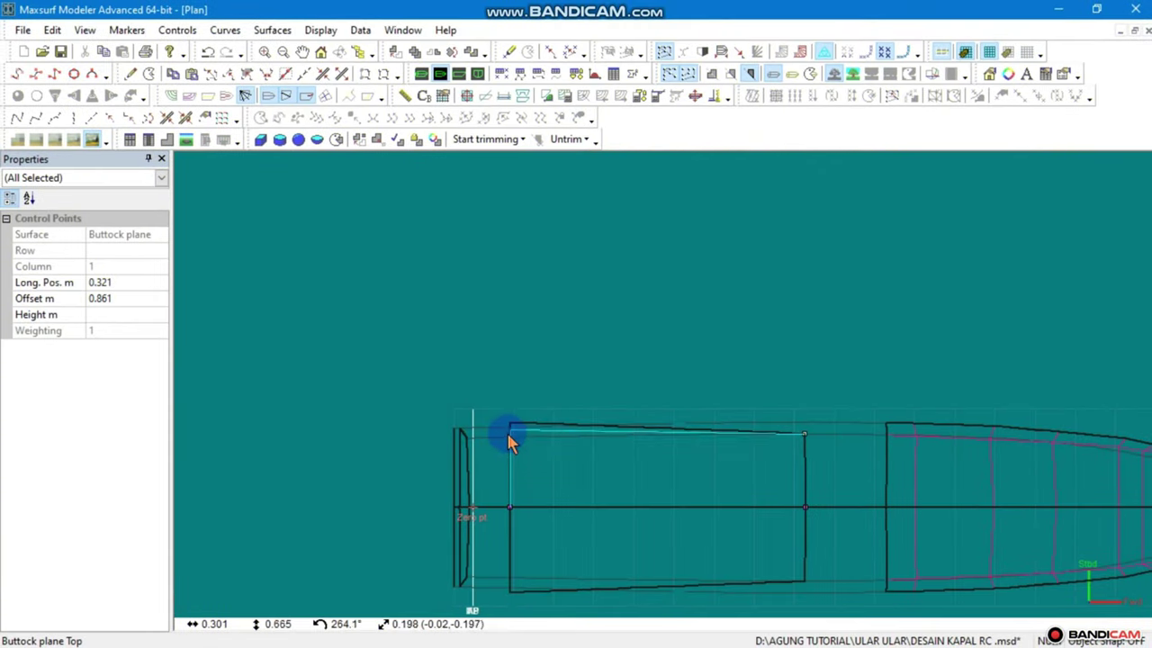
{"action": "left_click", "coordinate": [507, 439]}
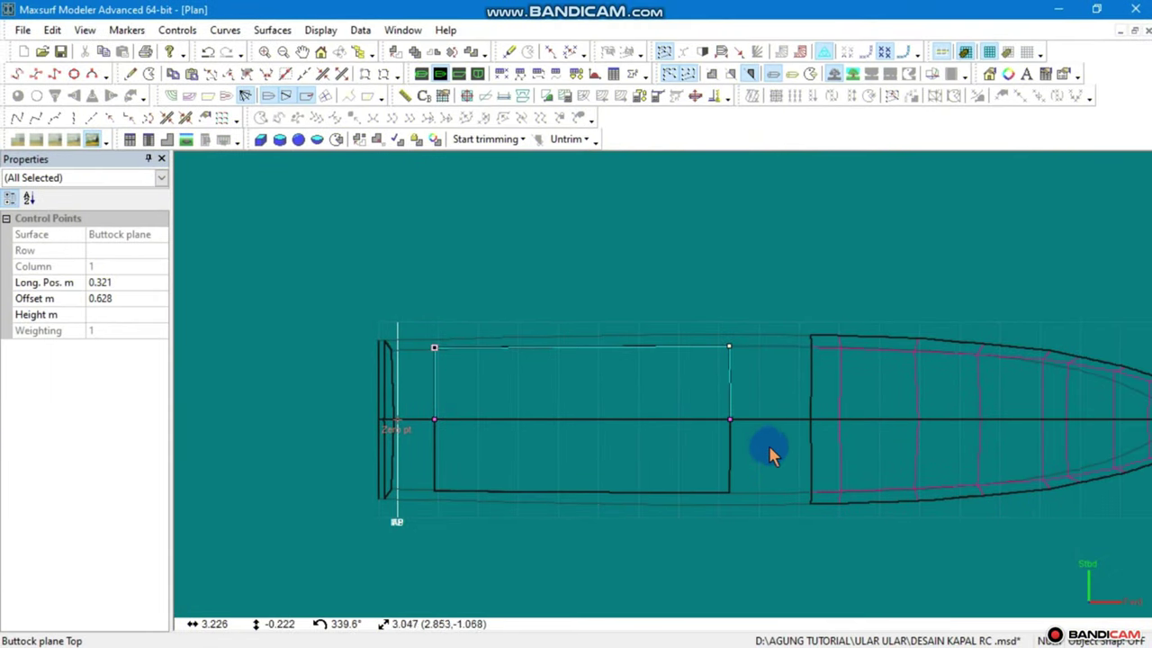
{"action": "scroll", "coordinate": [749, 454], "scroll_direction": "down", "scroll_amount": 1}
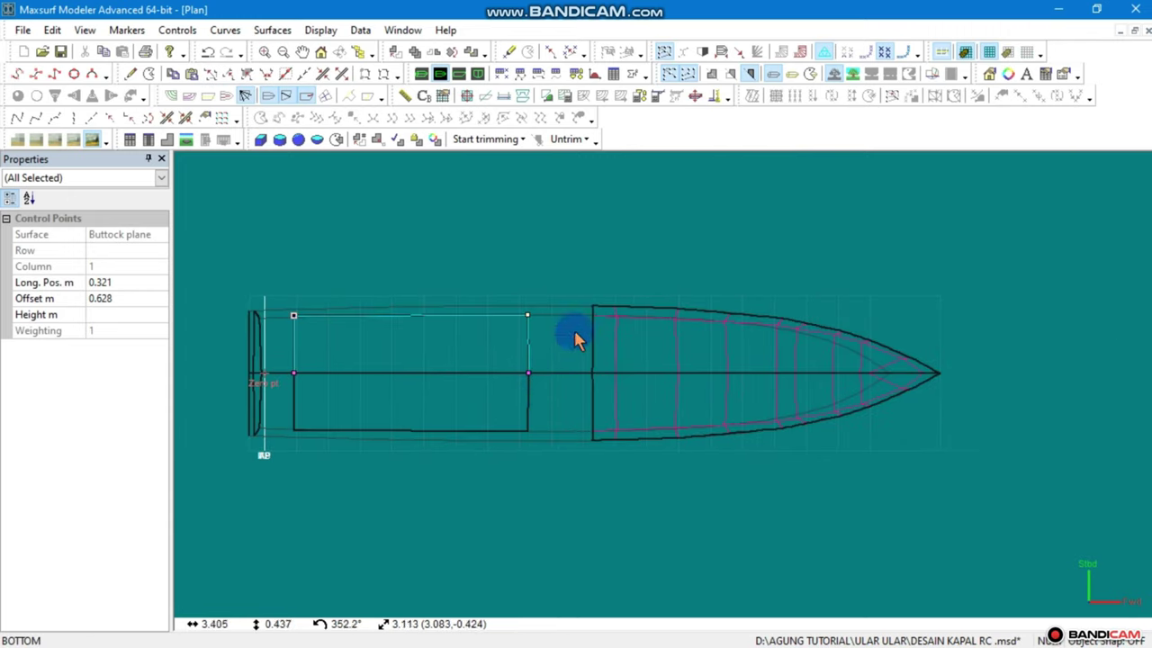
Add a control-point column midway along the rectangle and redisplay the hull and control net
{"action": "left_click", "coordinate": [520, 306]}
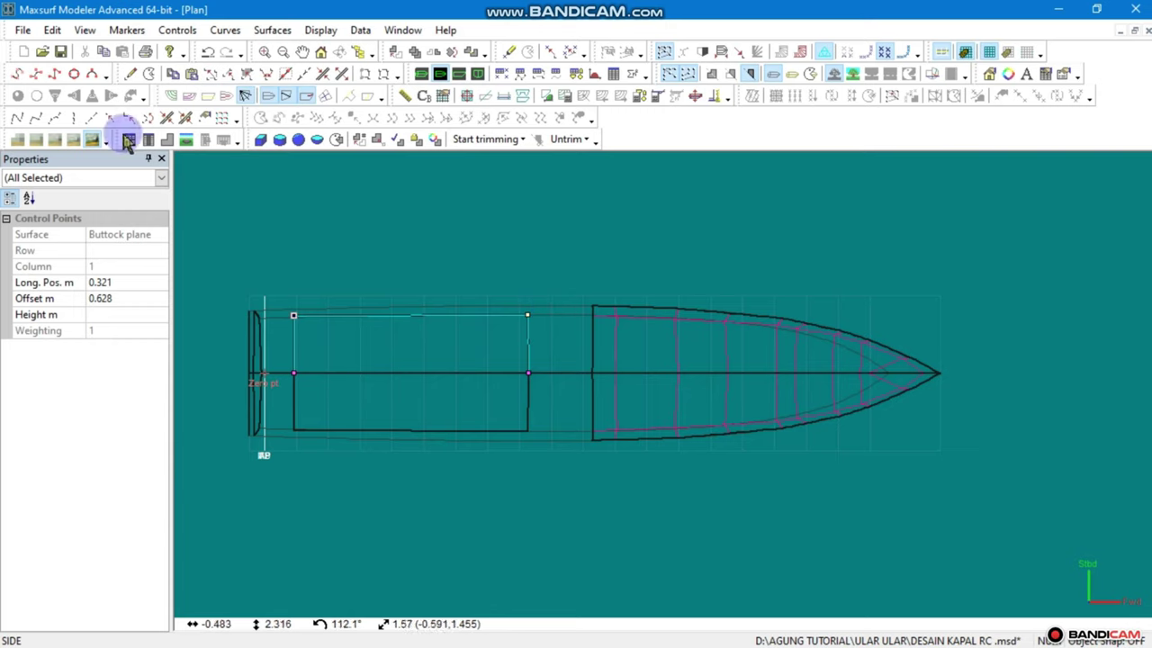
{"action": "left_click", "coordinate": [131, 72]}
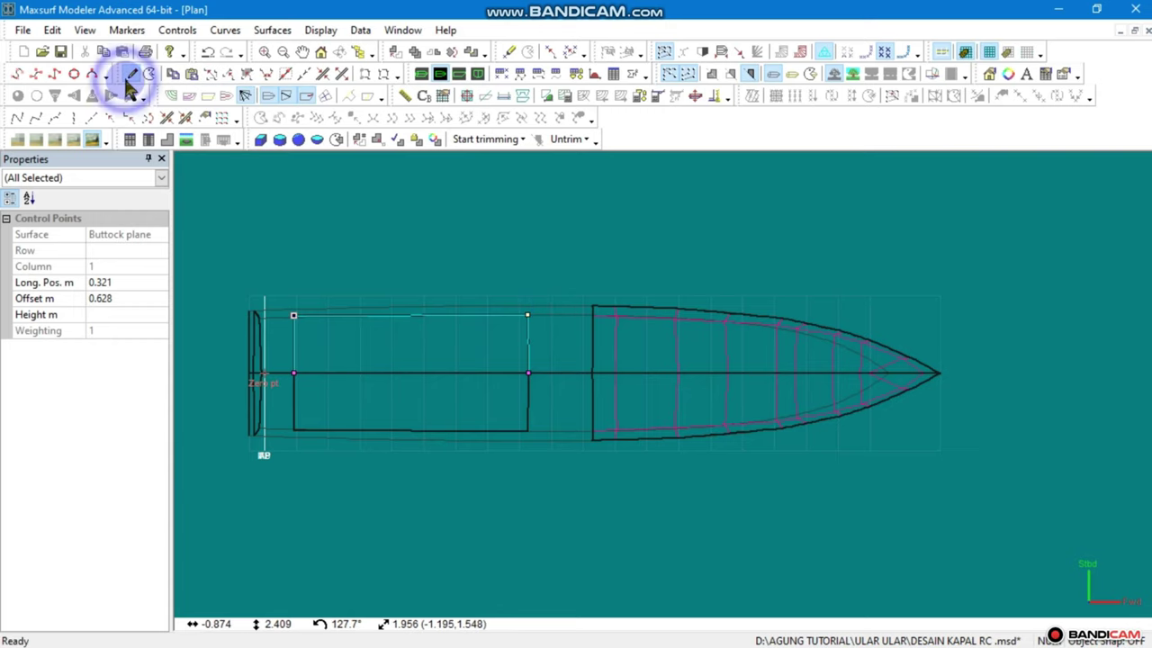
{"action": "left_click", "coordinate": [408, 315]}
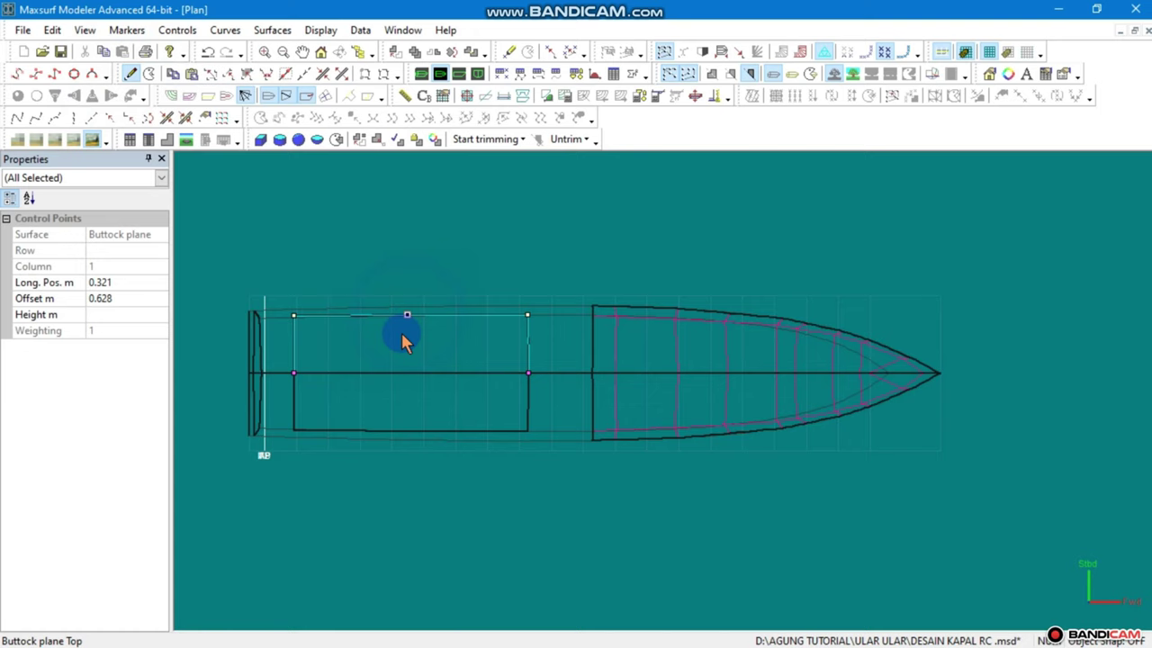
{"action": "left_click", "coordinate": [664, 53]}
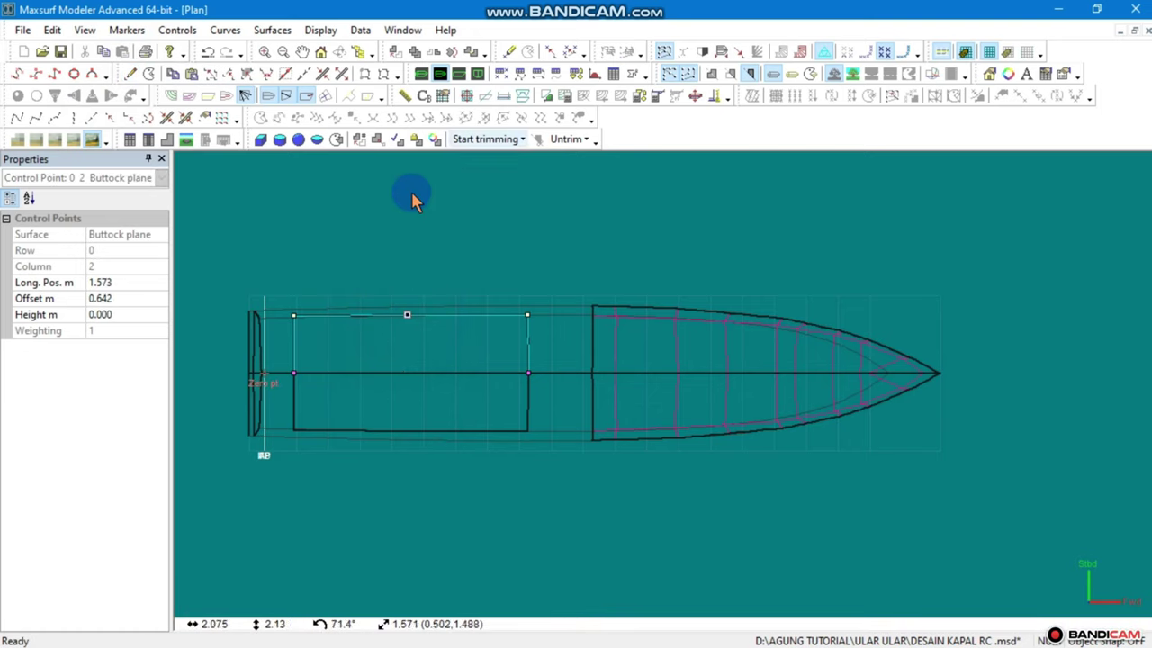
{"action": "left_click", "coordinate": [388, 243]}
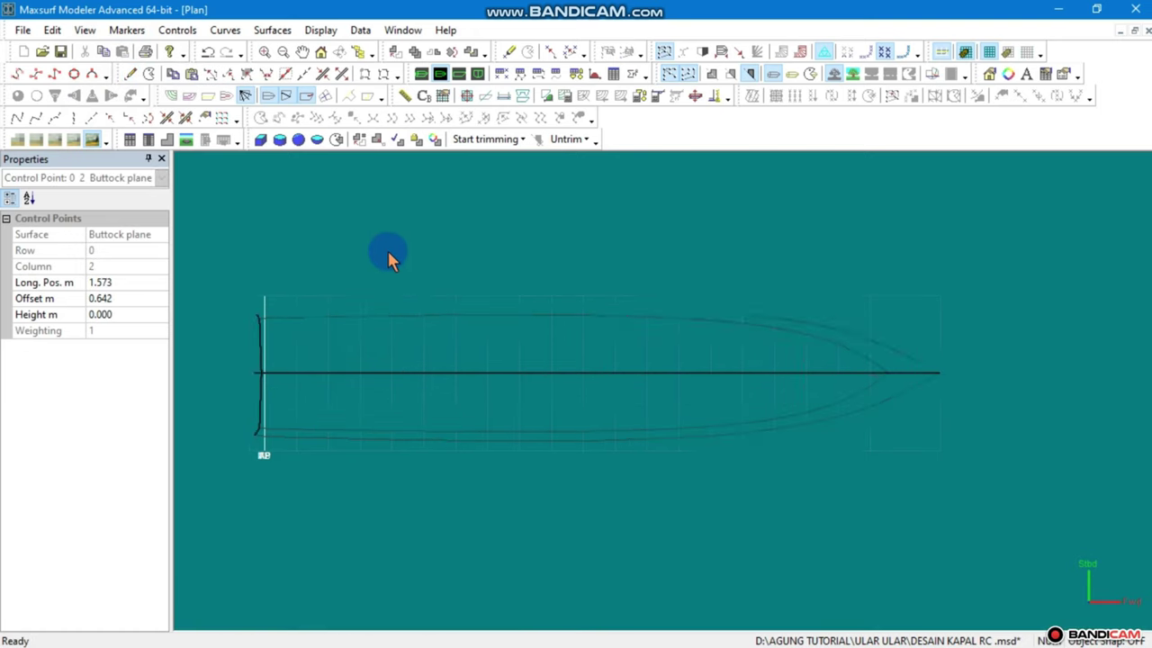
{"action": "left_click", "coordinate": [561, 273]}
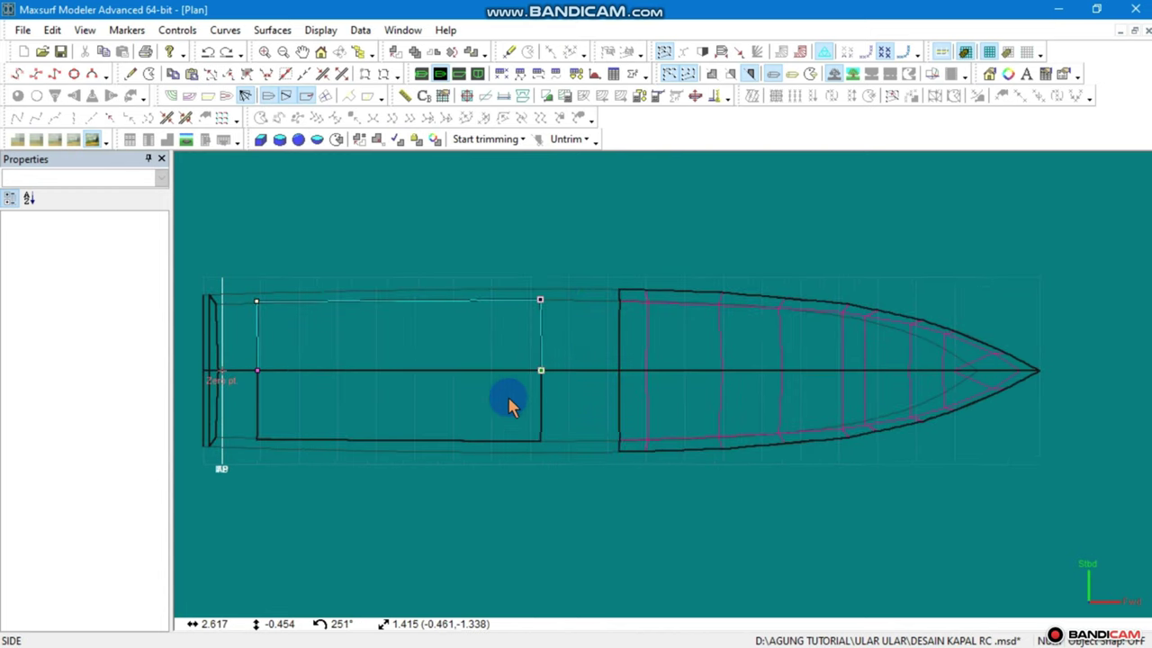
Extend the rectangle's forward edge toward the cabin and bring its aft edge to the transom
{"action": "left_click", "coordinate": [543, 370]}
{"action": "mouse_move", "coordinate": [540, 376]}
{"action": "left_mouse_down"}
{"action": "mouse_move", "coordinate": [627, 387]}
{"action": "mouse_move", "coordinate": [581, 377]}
{"action": "left_mouse_up"}
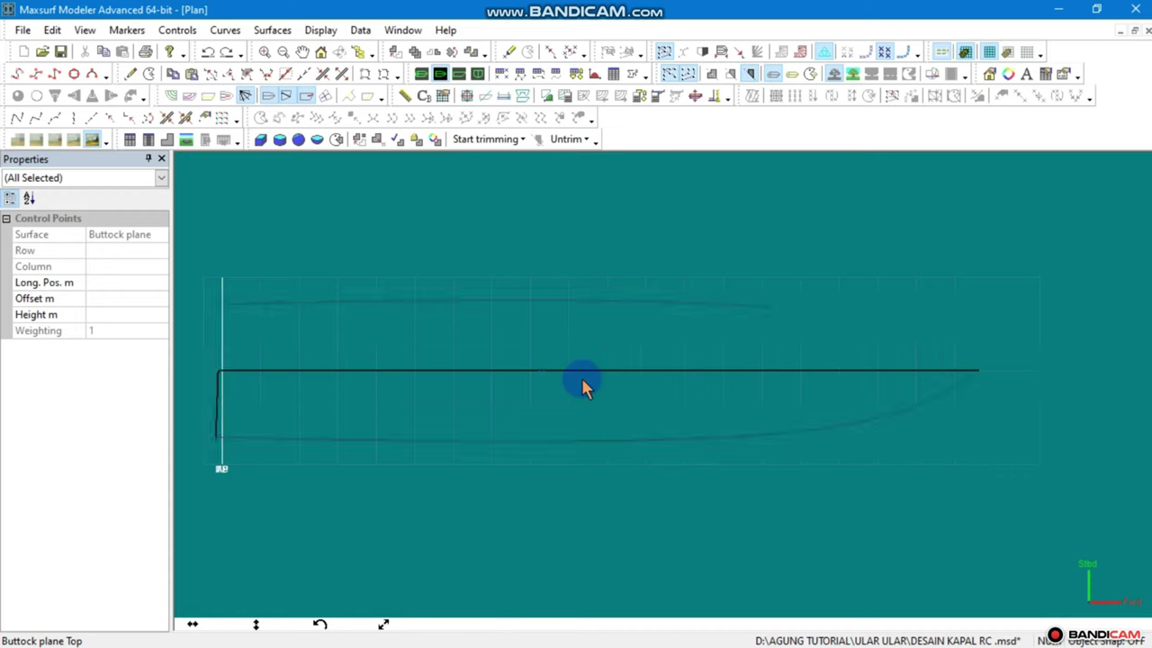
{"action": "scroll", "coordinate": [297, 444], "scroll_direction": "up", "scroll_amount": 1}
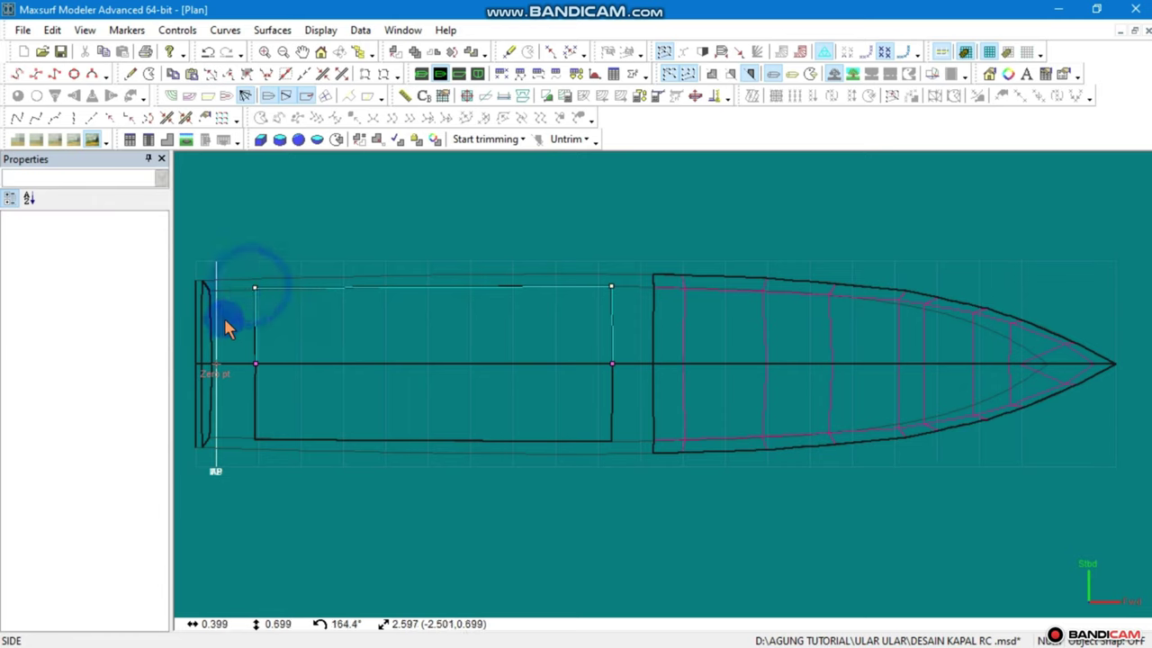
{"action": "left_click", "coordinate": [255, 288]}
{"action": "left_click_drag", "start_coordinate": [250, 290], "coordinate": [253, 289]}
{"action": "mouse_move", "coordinate": [216, 437]}
{"action": "left_mouse_down"}
{"action": "mouse_move", "coordinate": [256, 364]}
{"action": "mouse_move", "coordinate": [219, 362]}
{"action": "left_mouse_up"}
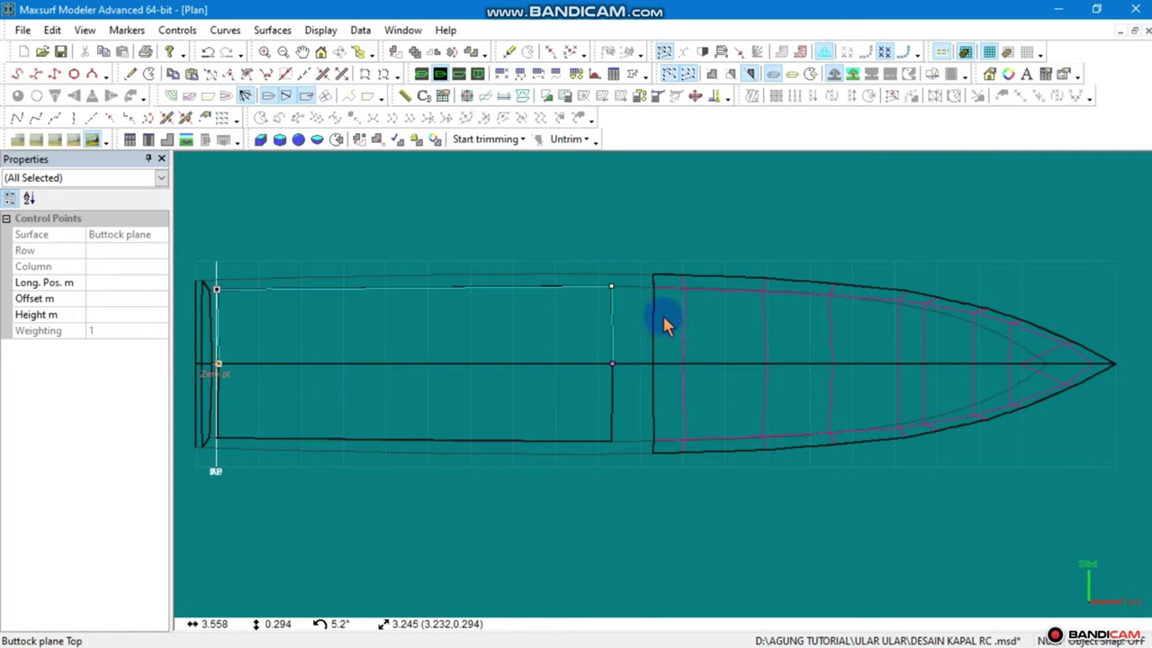
{"action": "scroll", "coordinate": [646, 297], "scroll_direction": "up", "scroll_amount": 2}
{"action": "scroll", "coordinate": [646, 297], "scroll_direction": "down", "scroll_amount": 2}
{"action": "scroll", "coordinate": [645, 294], "scroll_direction": "down", "scroll_amount": 2}
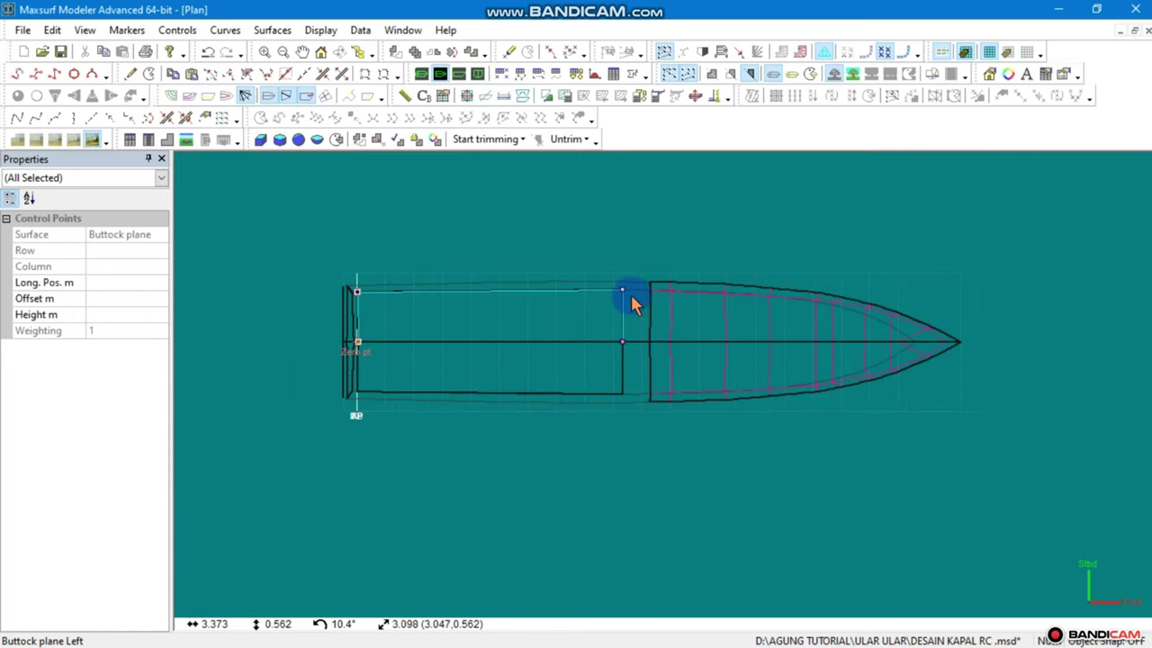
{"action": "left_click", "coordinate": [419, 74]}
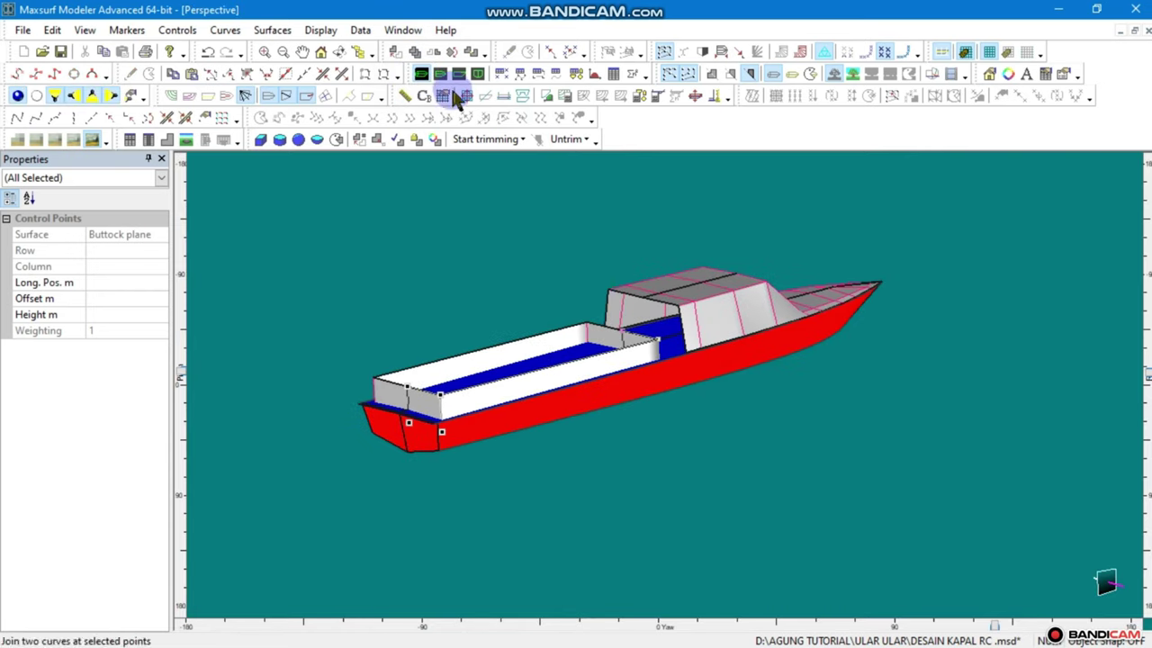
In Profile, drag all the new surface's control points down until its top meets the deck line
{"action": "left_click", "coordinate": [457, 74]}
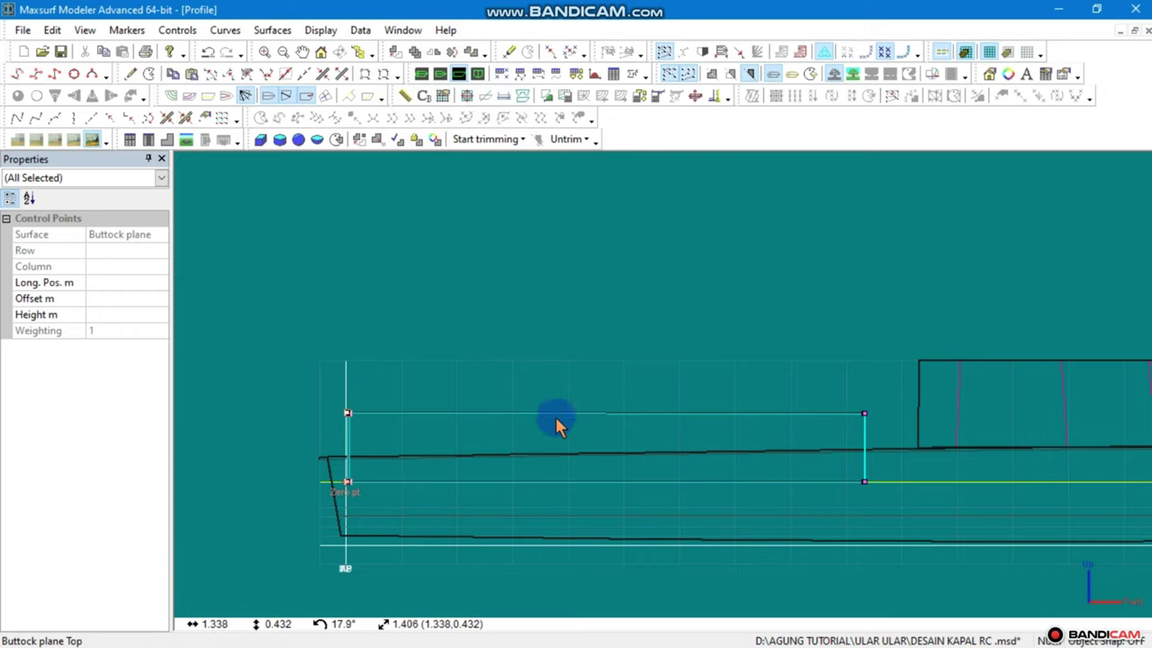
{"action": "left_click_drag", "start_coordinate": [885, 366], "coordinate": [273, 531]}
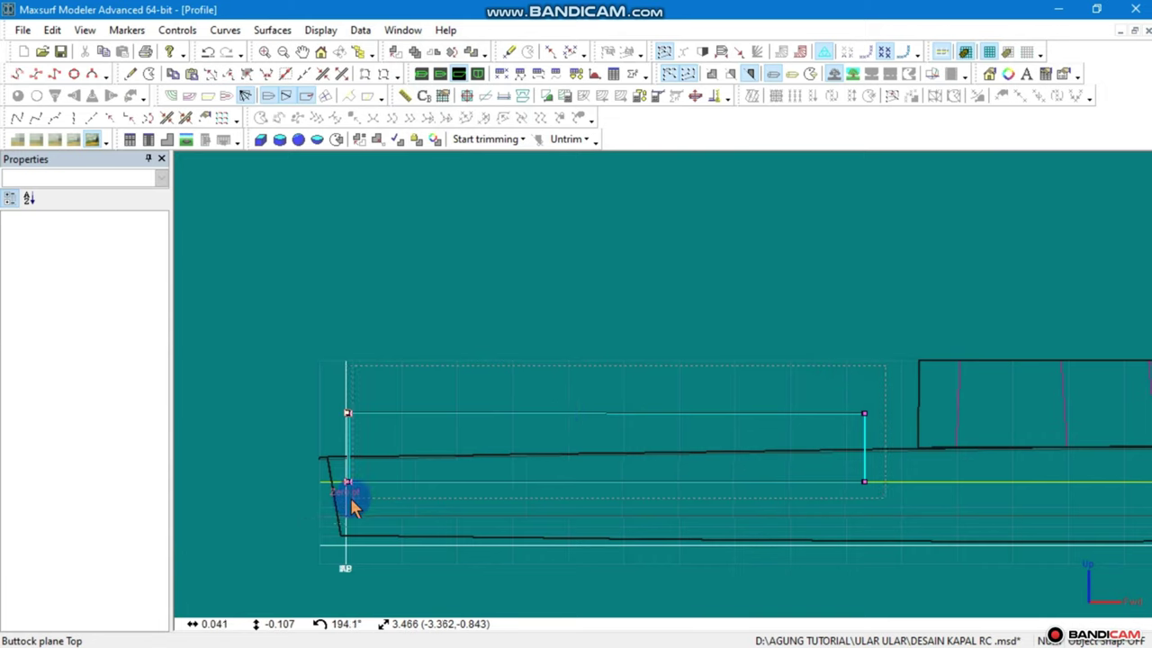
{"action": "left_click_drag", "start_coordinate": [351, 506], "coordinate": [321, 507]}
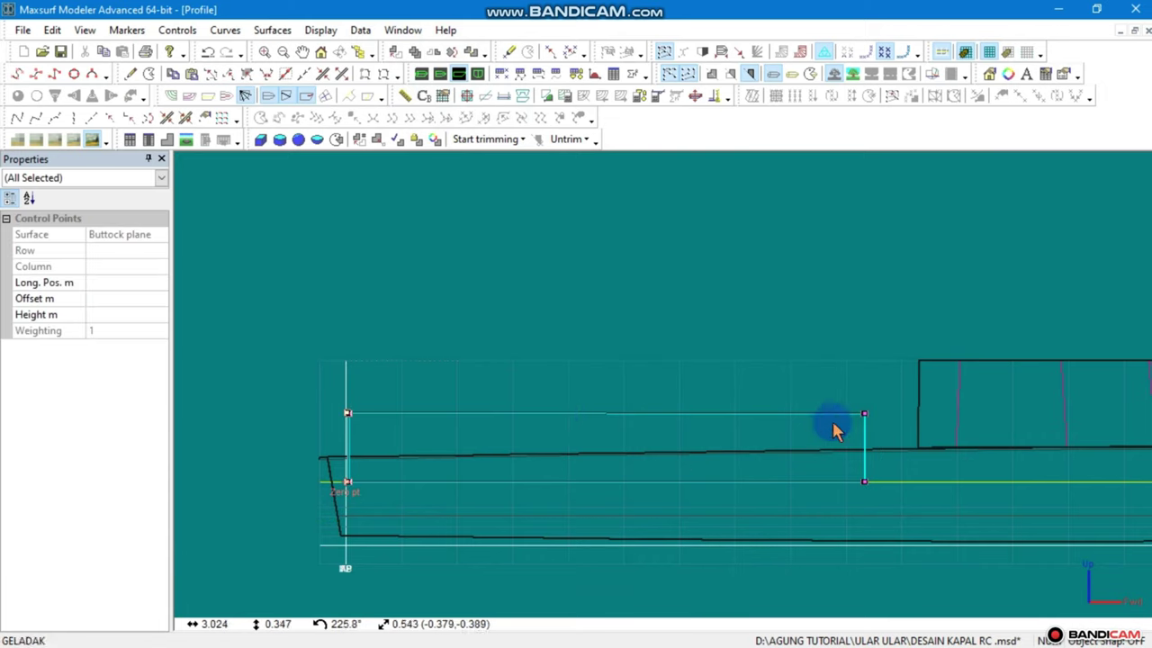
{"action": "left_click_drag", "start_coordinate": [864, 415], "coordinate": [878, 455]}
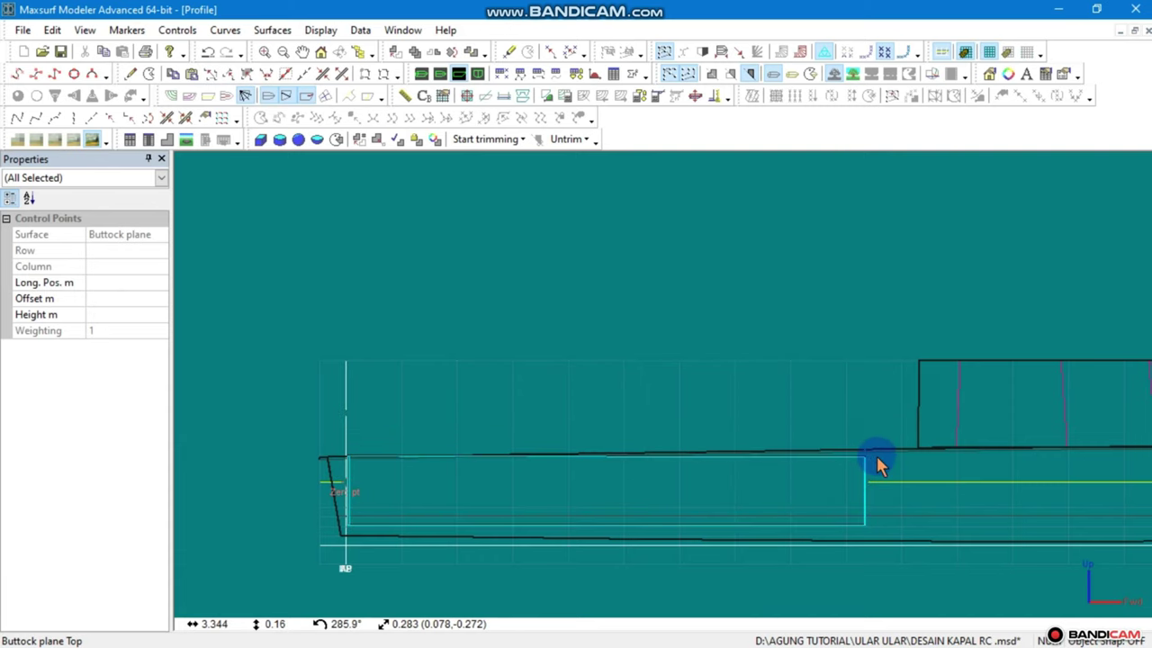
{"action": "left_click_drag", "start_coordinate": [877, 456], "coordinate": [877, 443]}
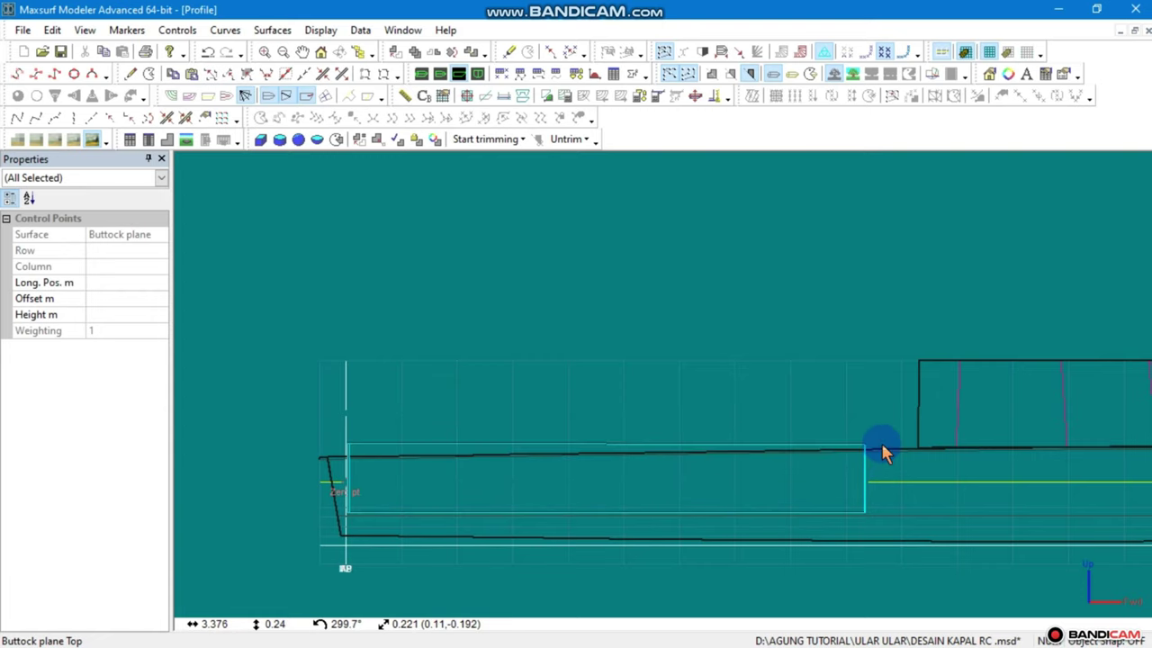
{"action": "scroll", "coordinate": [851, 468], "scroll_direction": "up", "scroll_amount": 1}
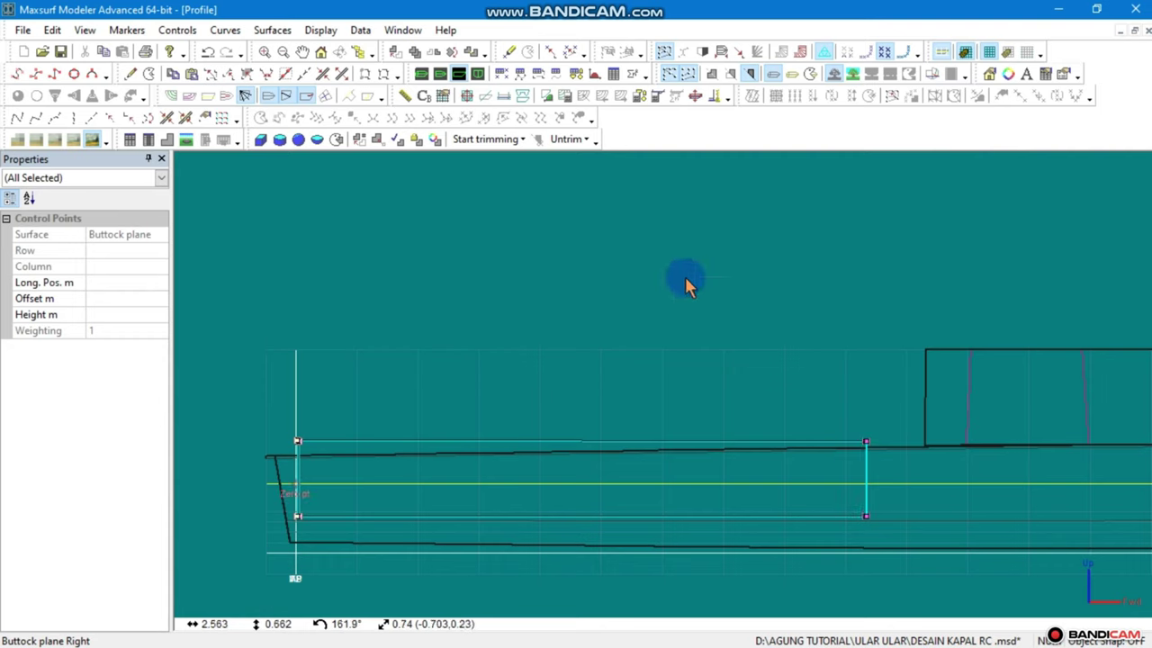
{"action": "left_click", "coordinate": [420, 76]}
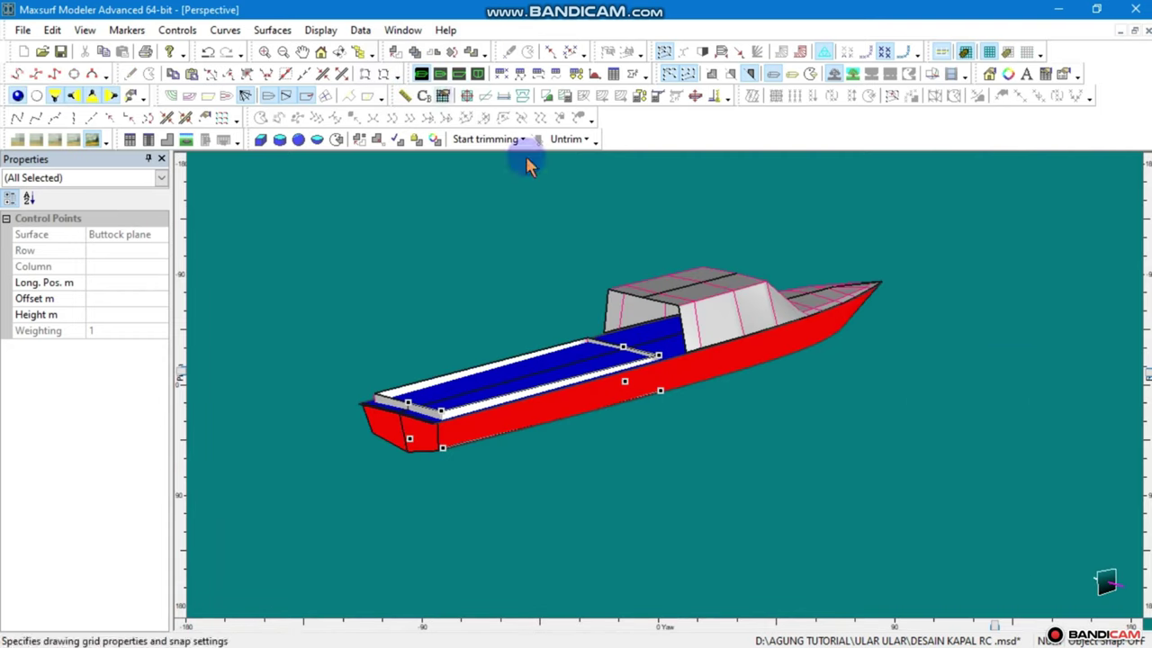
Tilt the view to look down, then zoom and pan onto the aft cockpit surface
{"action": "right_click_drag", "start_coordinate": [550, 285], "coordinate": [566, 321]}
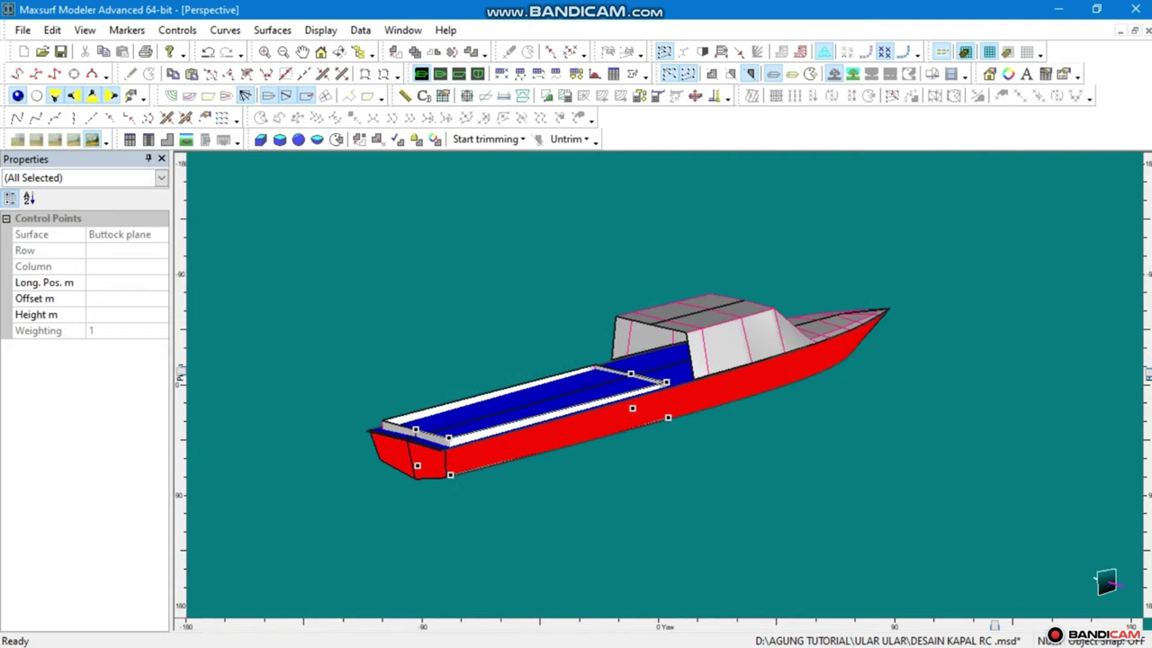
{"action": "left_click_drag", "start_coordinate": [1141, 371], "coordinate": [1142, 321]}
{"action": "scroll", "coordinate": [437, 442], "scroll_direction": "up", "scroll_amount": 2}
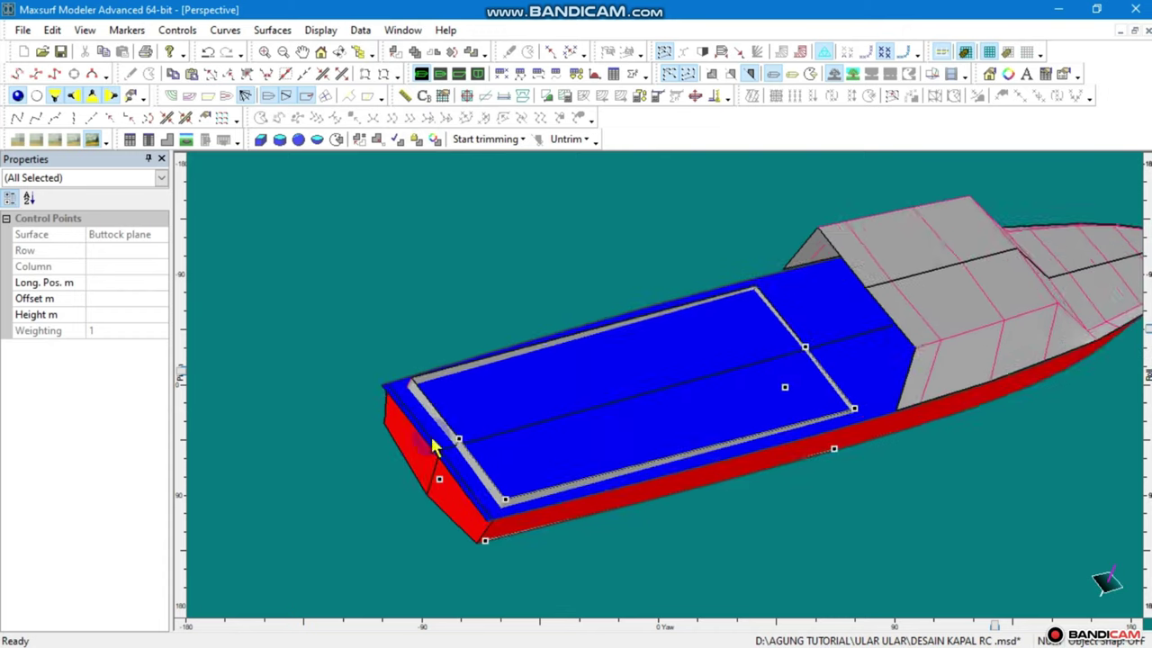
{"action": "scroll", "coordinate": [450, 446], "scroll_direction": "up", "scroll_amount": 2}
{"action": "middle_click_drag", "start_coordinate": [450, 446], "coordinate": [392, 382]}
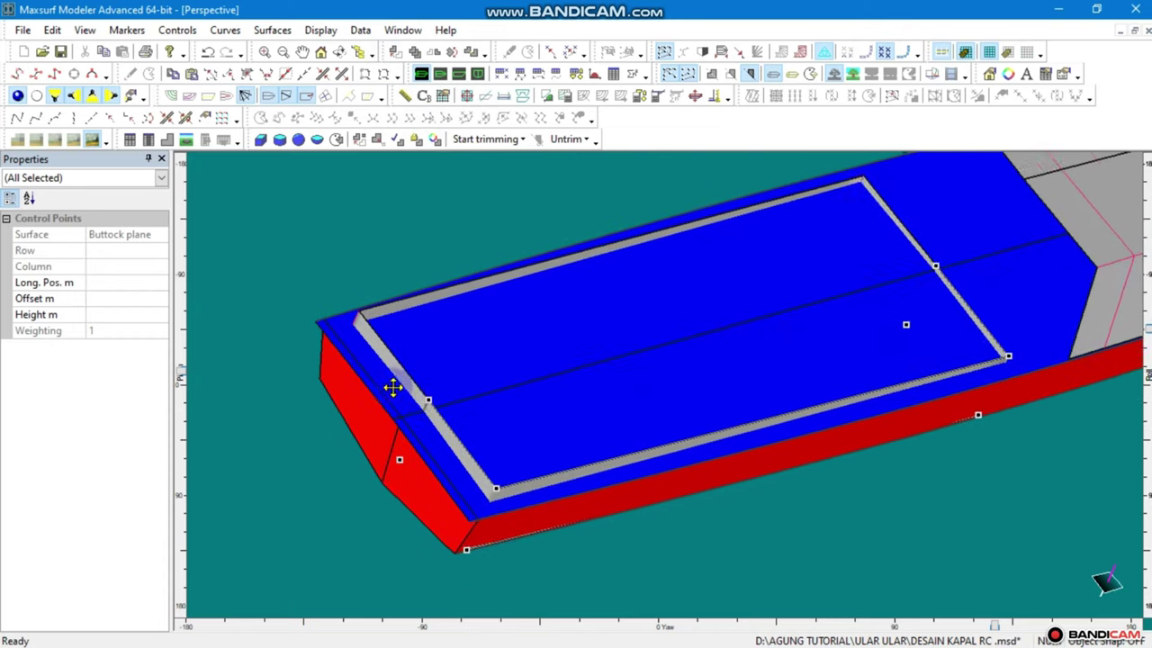
{"action": "scroll", "coordinate": [455, 483], "scroll_direction": "up", "scroll_amount": 1}
Trim the inner region out of the deck surface over the cockpit
{"action": "right_click", "coordinate": [428, 472]}
{"action": "left_click", "coordinate": [455, 226]}
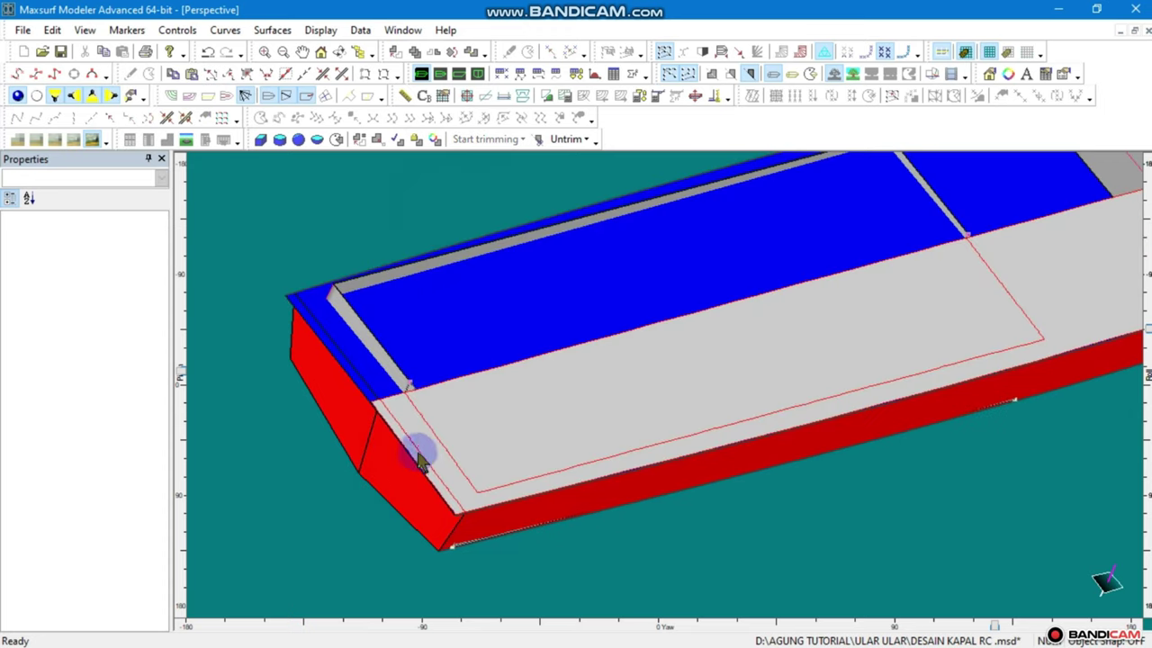
{"action": "right_click", "coordinate": [468, 430]}
{"action": "left_click", "coordinate": [514, 445]}
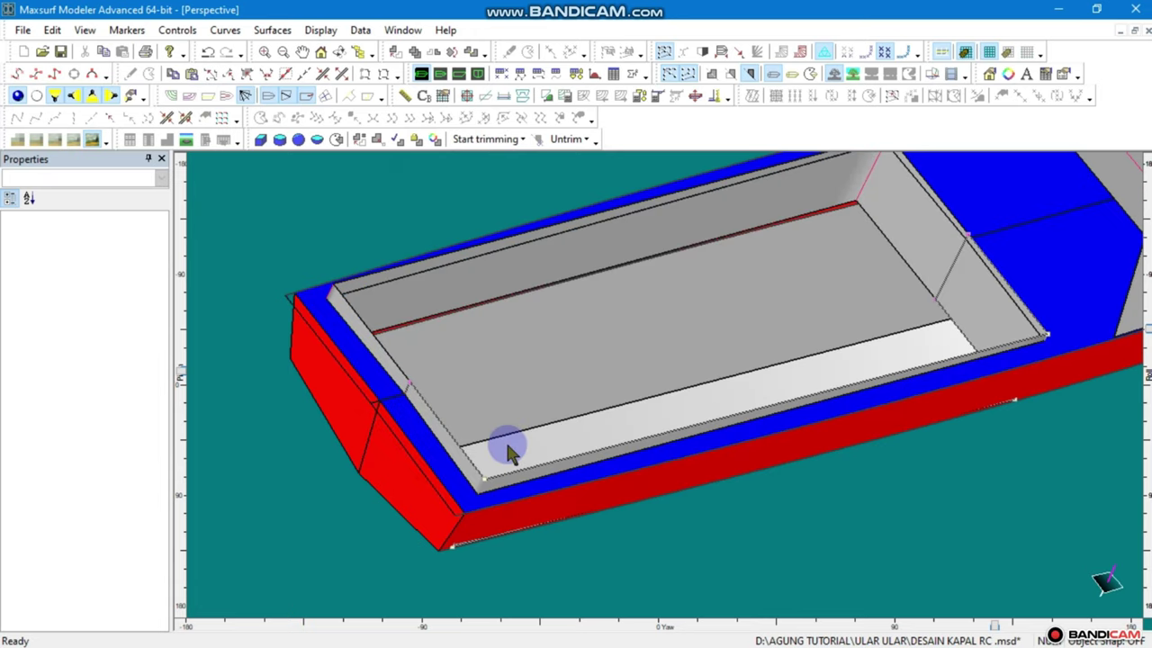
{"action": "scroll", "coordinate": [401, 447], "scroll_direction": "down", "scroll_amount": 1}
{"action": "scroll", "coordinate": [407, 450], "scroll_direction": "down", "scroll_amount": 2}
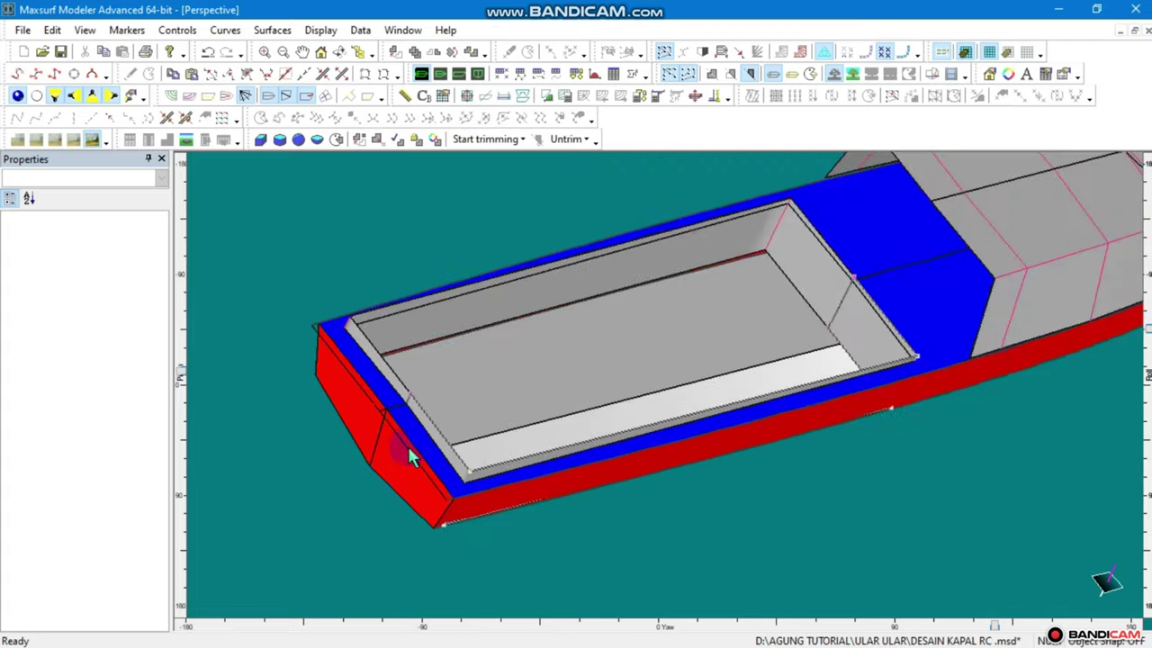
{"action": "scroll", "coordinate": [409, 456], "scroll_direction": "down", "scroll_amount": 1}
{"action": "scroll", "coordinate": [603, 383], "scroll_direction": "up", "scroll_amount": 1}
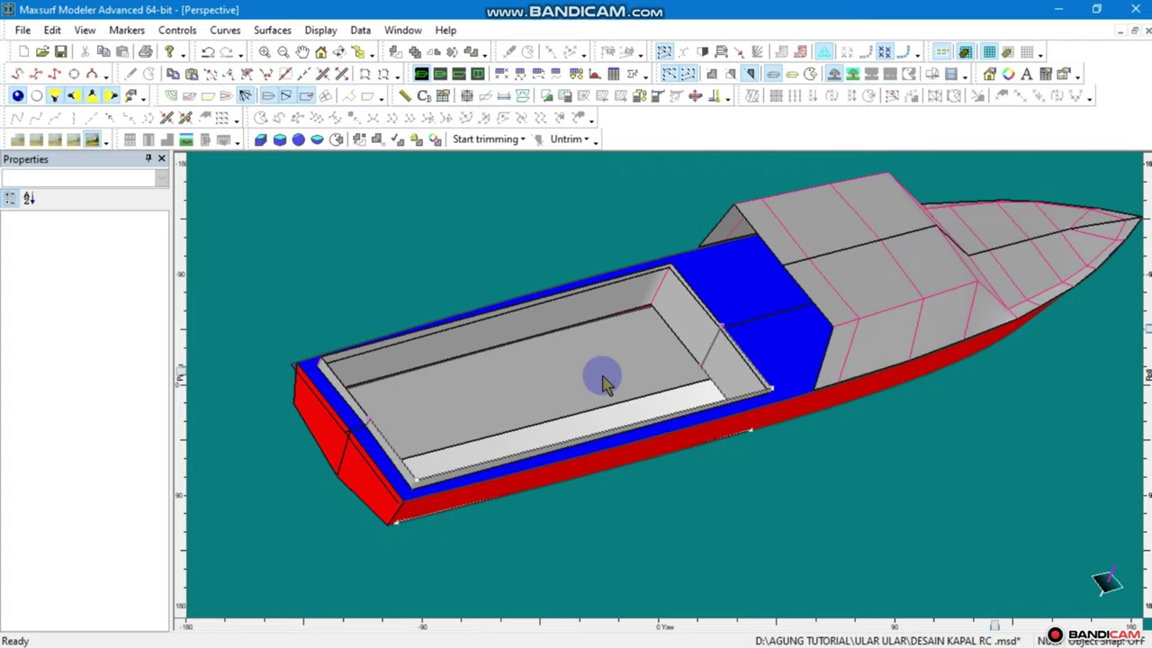
{"action": "scroll", "coordinate": [603, 383], "scroll_direction": "down", "scroll_amount": 1}
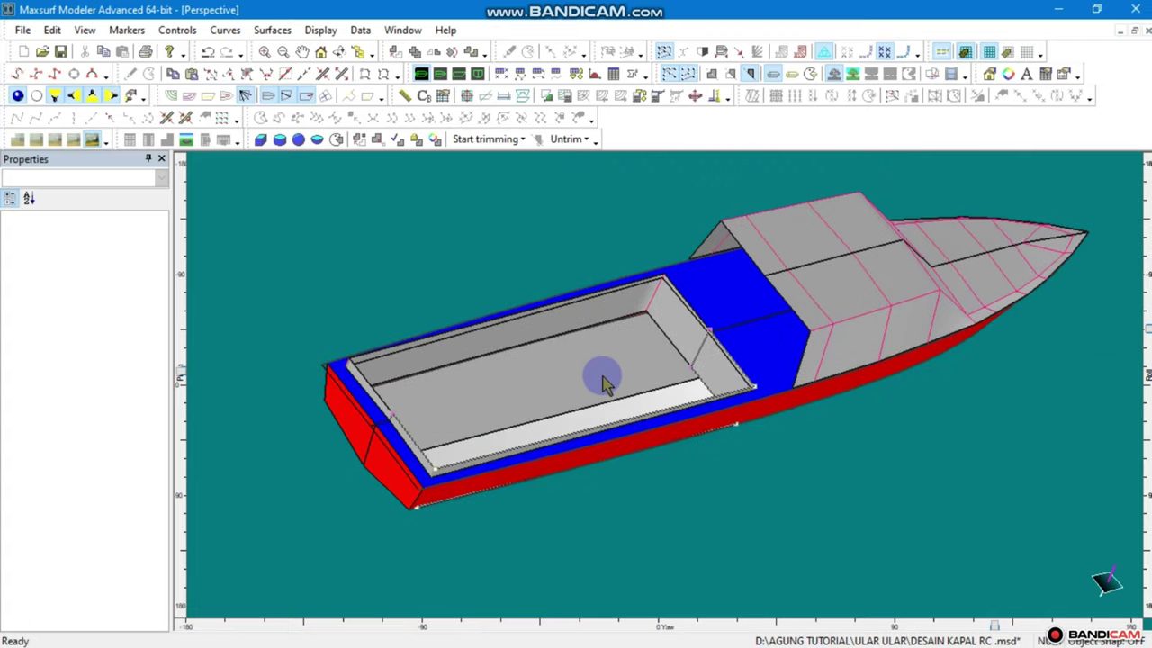
{"action": "scroll", "coordinate": [603, 382], "scroll_direction": "down", "scroll_amount": 1}
{"action": "scroll", "coordinate": [603, 383], "scroll_direction": "down", "scroll_amount": 1}
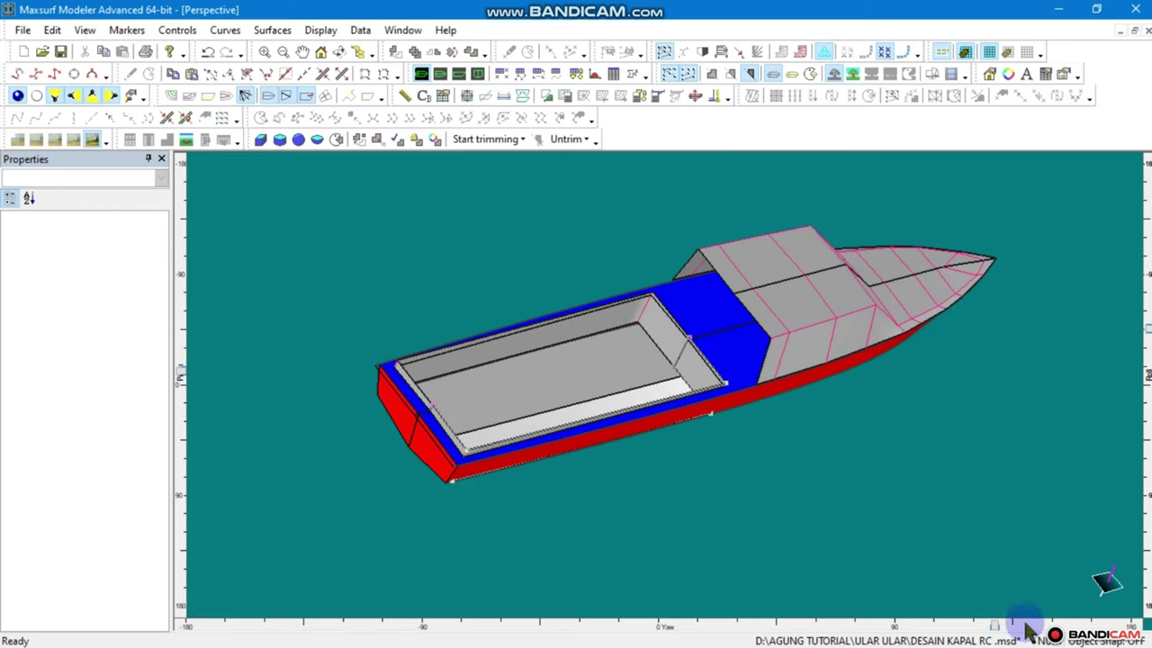
Trim the deck surface against the buttock plane at the stern
{"action": "left_click_drag", "start_coordinate": [999, 630], "coordinate": [771, 586]}
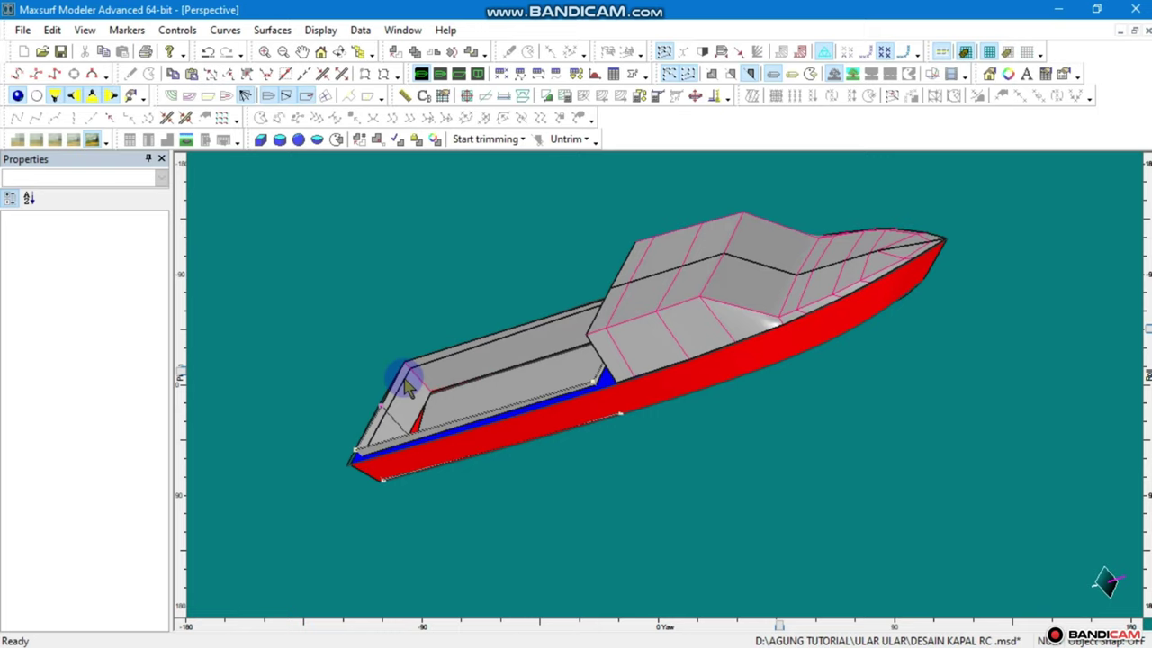
{"action": "left_click", "coordinate": [404, 383]}
{"action": "right_click", "coordinate": [404, 383]}
{"action": "left_click", "coordinate": [407, 385]}
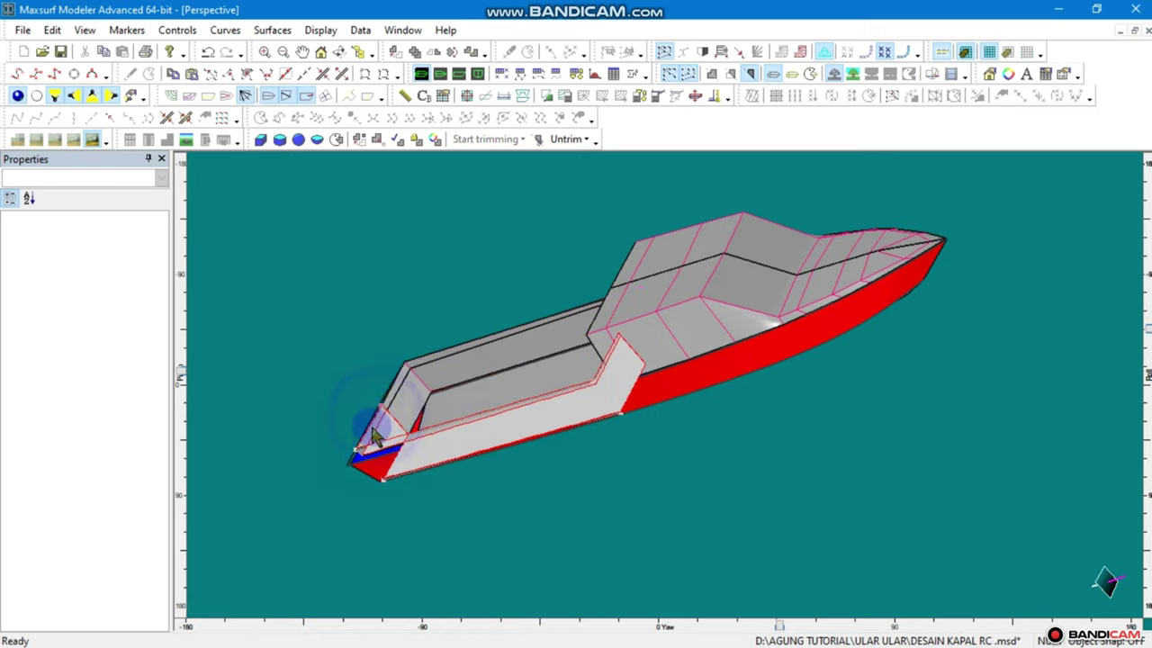
{"action": "scroll", "coordinate": [378, 456], "scroll_direction": "up", "scroll_amount": 2}
{"action": "right_click", "coordinate": [396, 448]}
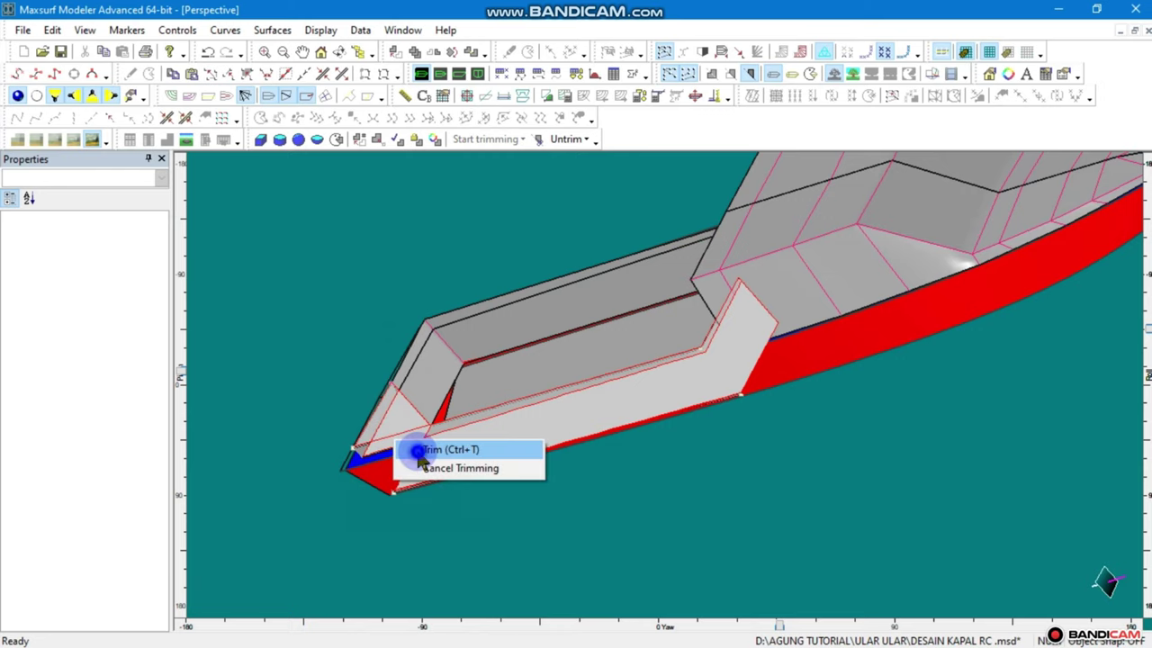
{"action": "left_click", "coordinate": [418, 448]}
{"action": "scroll", "coordinate": [418, 458], "scroll_direction": "down", "scroll_amount": 2}
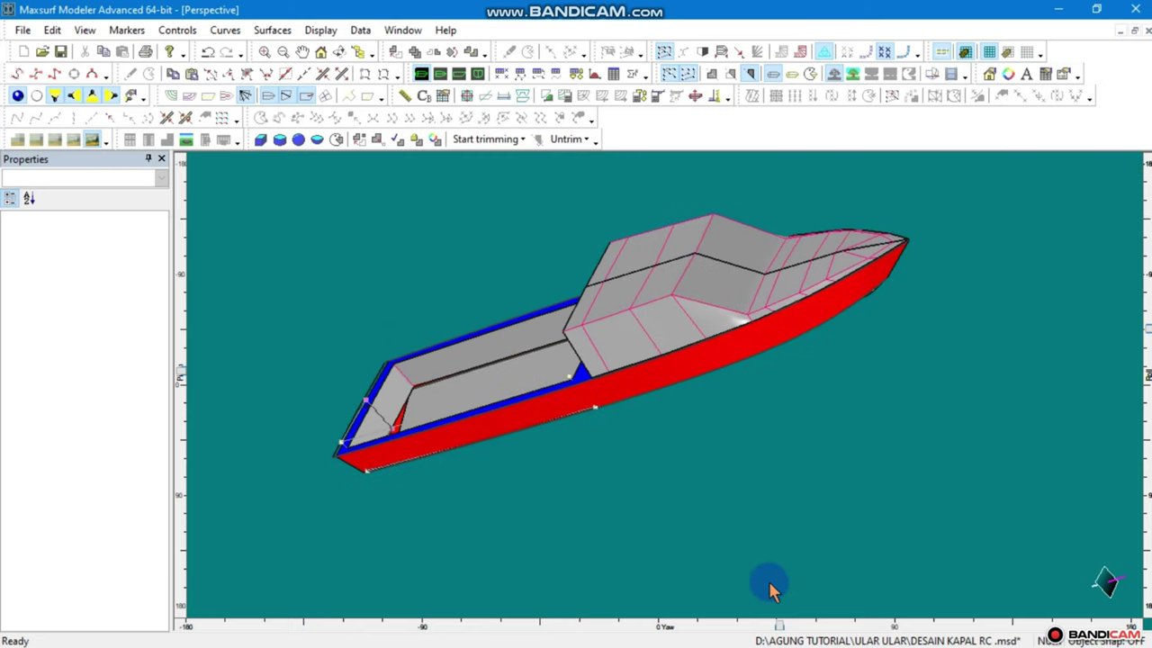
Orbit, zoom and pan the Perspective view to show the hull side, bottom and cockpit bulkhead
{"action": "left_click_drag", "start_coordinate": [778, 627], "coordinate": [950, 621]}
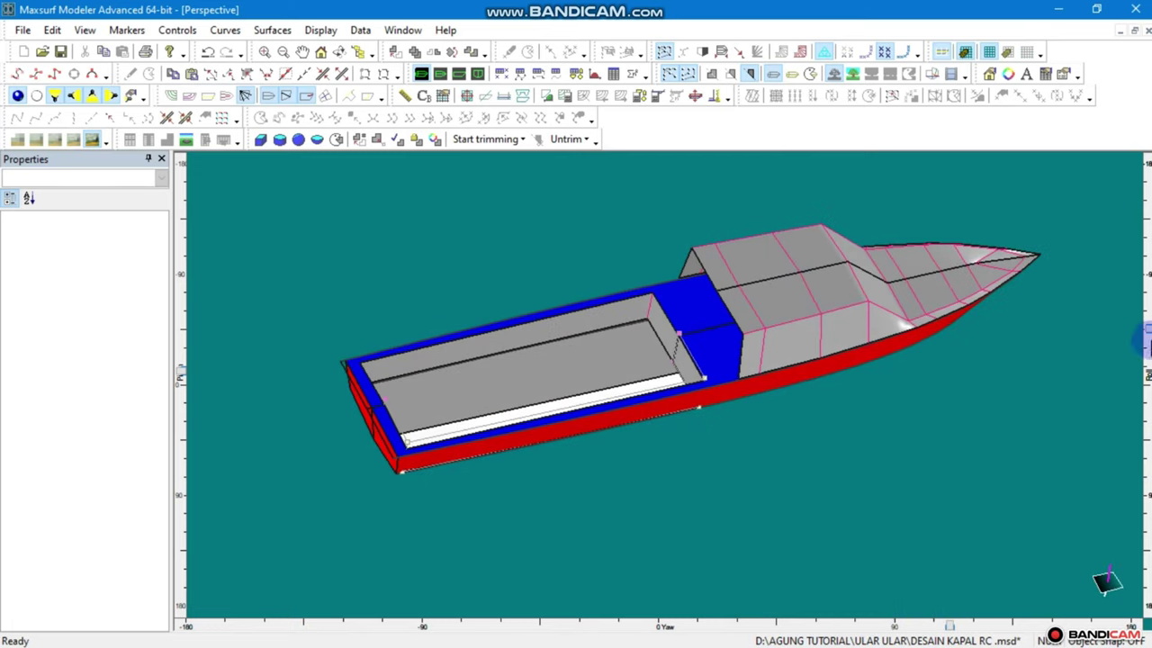
{"action": "left_click_drag", "start_coordinate": [1143, 350], "coordinate": [1141, 331]}
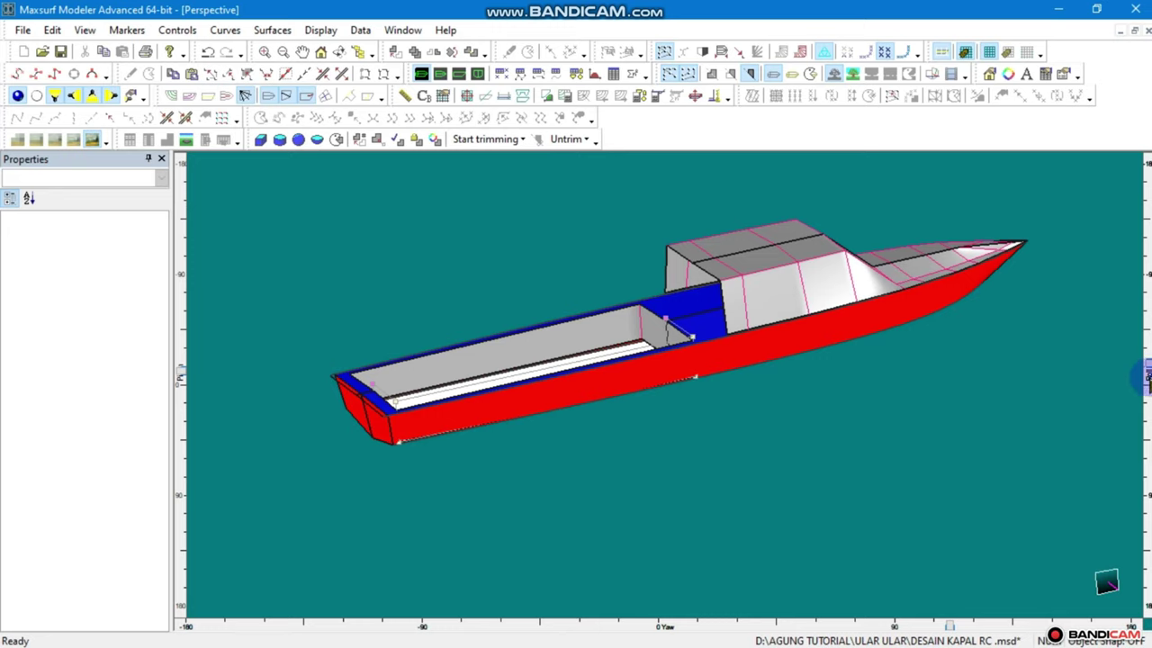
{"action": "left_click_drag", "start_coordinate": [1145, 376], "coordinate": [1114, 441]}
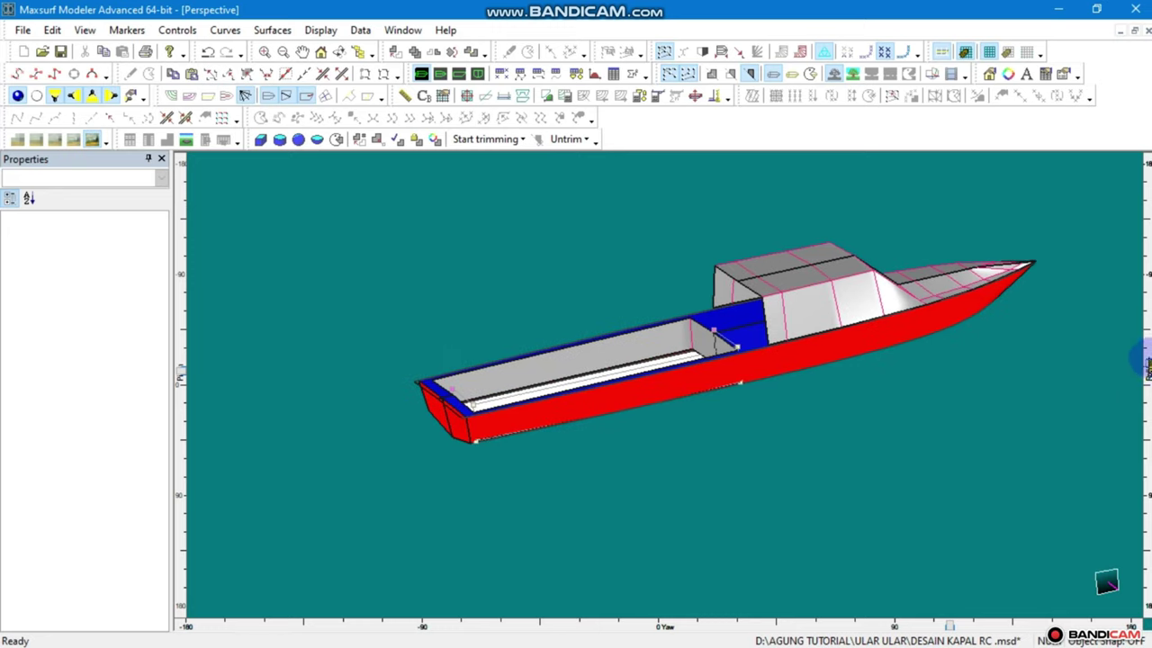
{"action": "mouse_move", "coordinate": [1148, 418]}
{"action": "left_mouse_down"}
{"action": "mouse_move", "coordinate": [1145, 434]}
{"action": "mouse_move", "coordinate": [1121, 334]}
{"action": "mouse_move", "coordinate": [1129, 360]}
{"action": "mouse_move", "coordinate": [1115, 337]}
{"action": "mouse_move", "coordinate": [1122, 346]}
{"action": "left_mouse_up"}
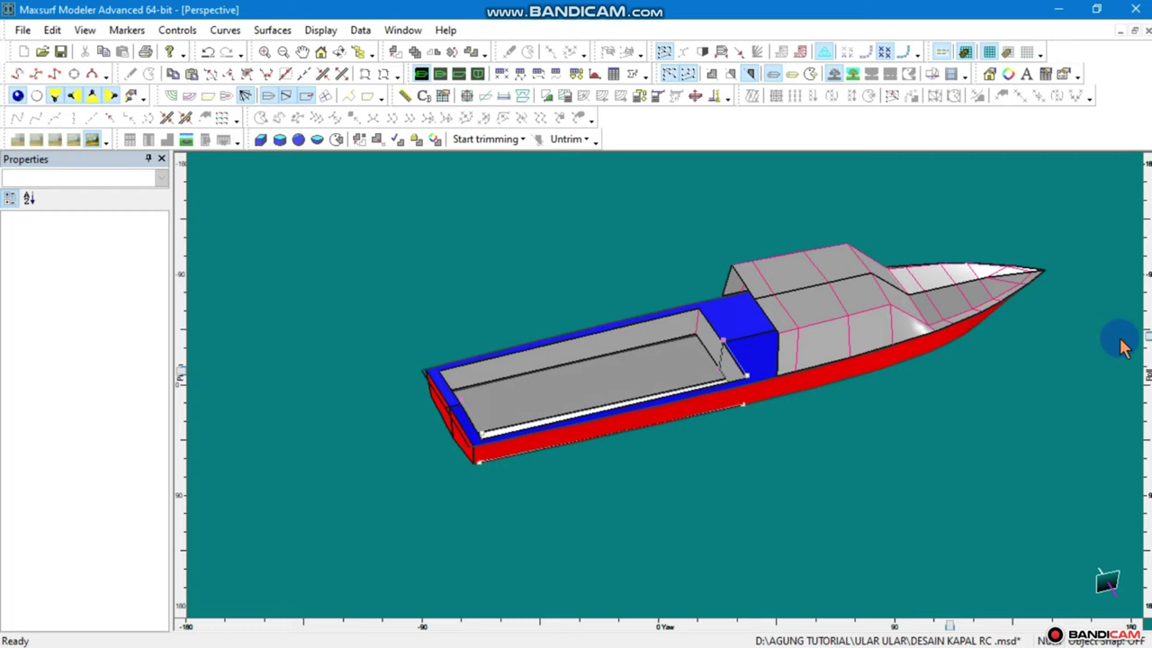
{"action": "scroll", "coordinate": [792, 369], "scroll_direction": "up", "scroll_amount": 1}
{"action": "scroll", "coordinate": [777, 372], "scroll_direction": "up", "scroll_amount": 1}
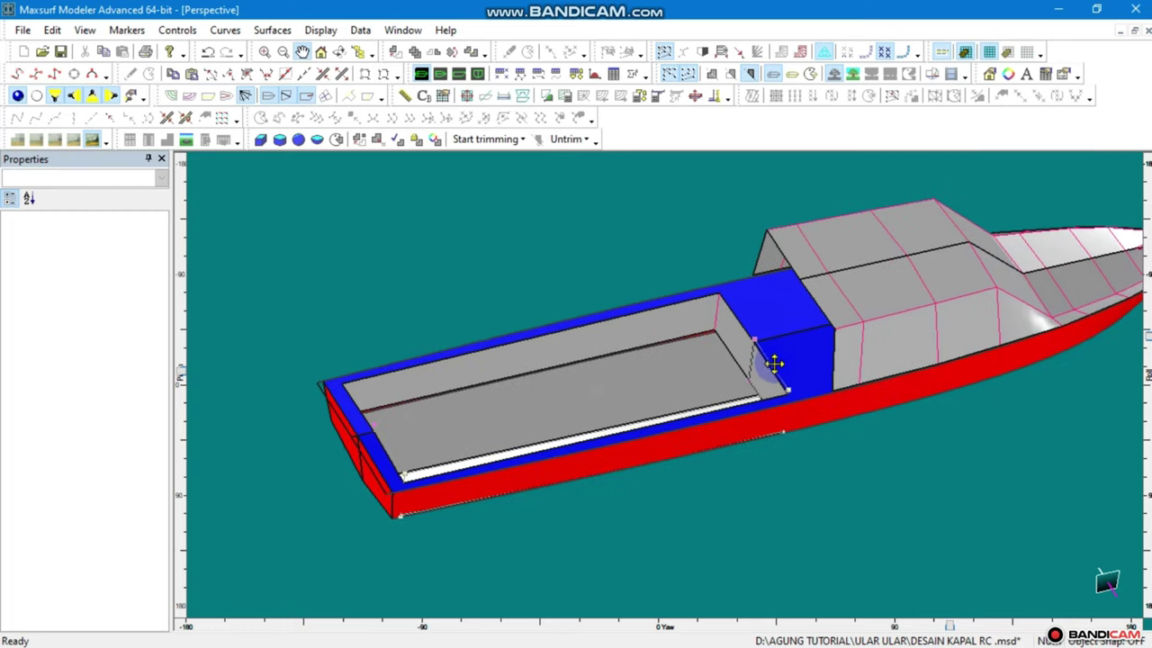
{"action": "scroll", "coordinate": [775, 373], "scroll_direction": "down", "scroll_amount": 1}
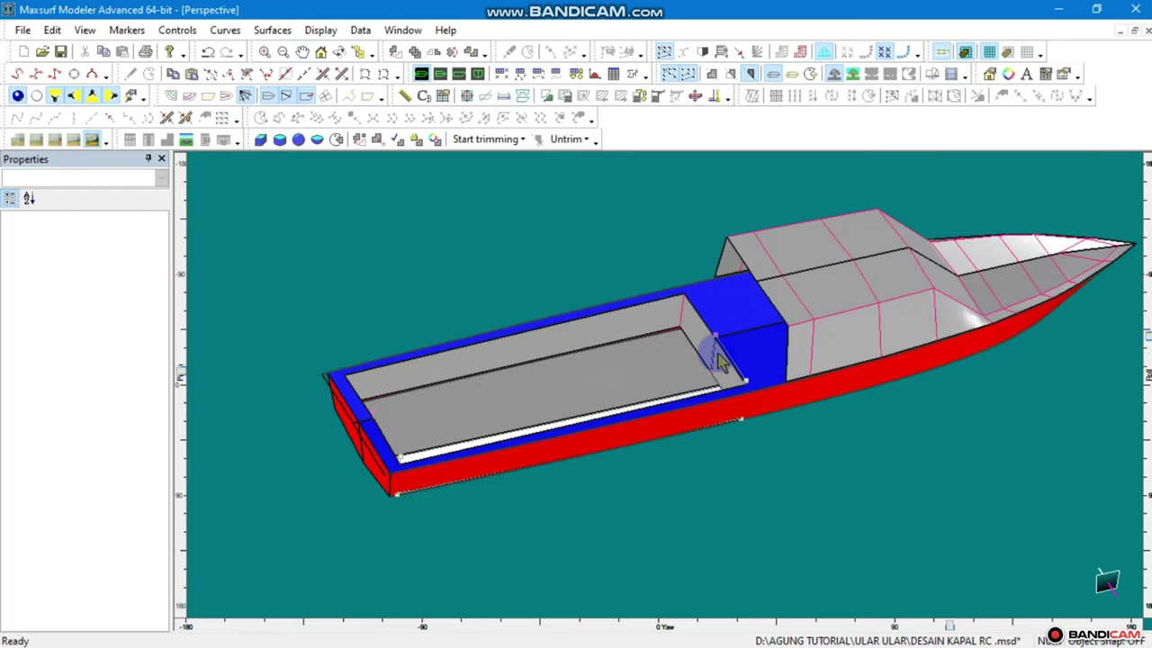
{"action": "middle_click_drag", "start_coordinate": [713, 353], "coordinate": [712, 360]}
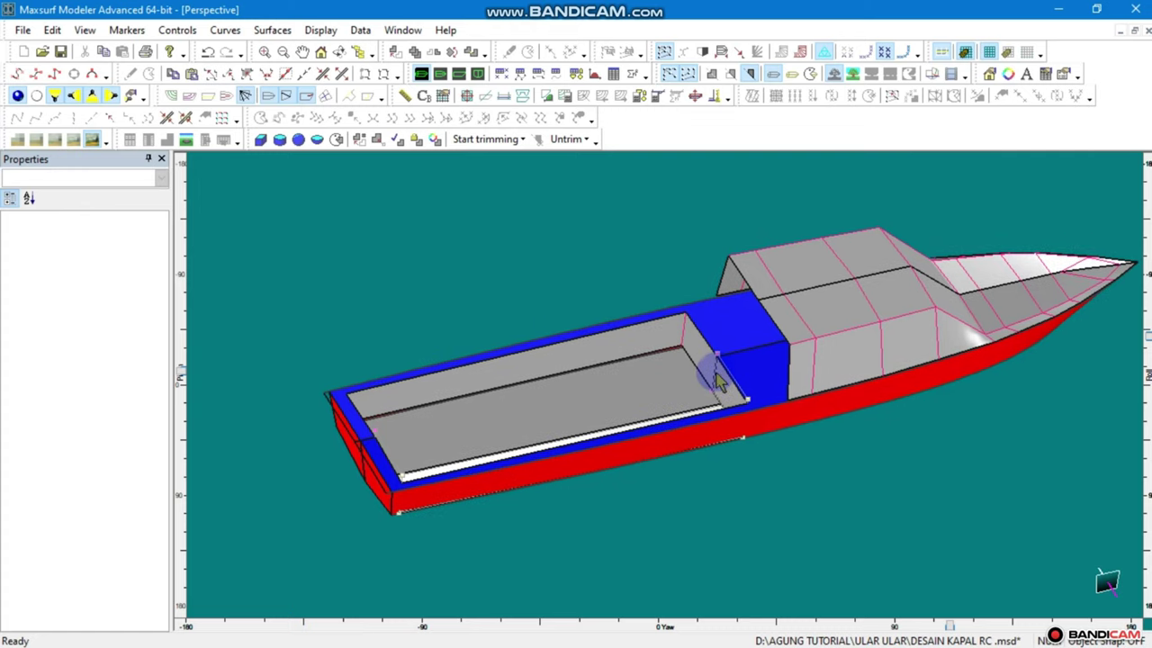
{"action": "scroll", "coordinate": [717, 384], "scroll_direction": "up", "scroll_amount": 1}
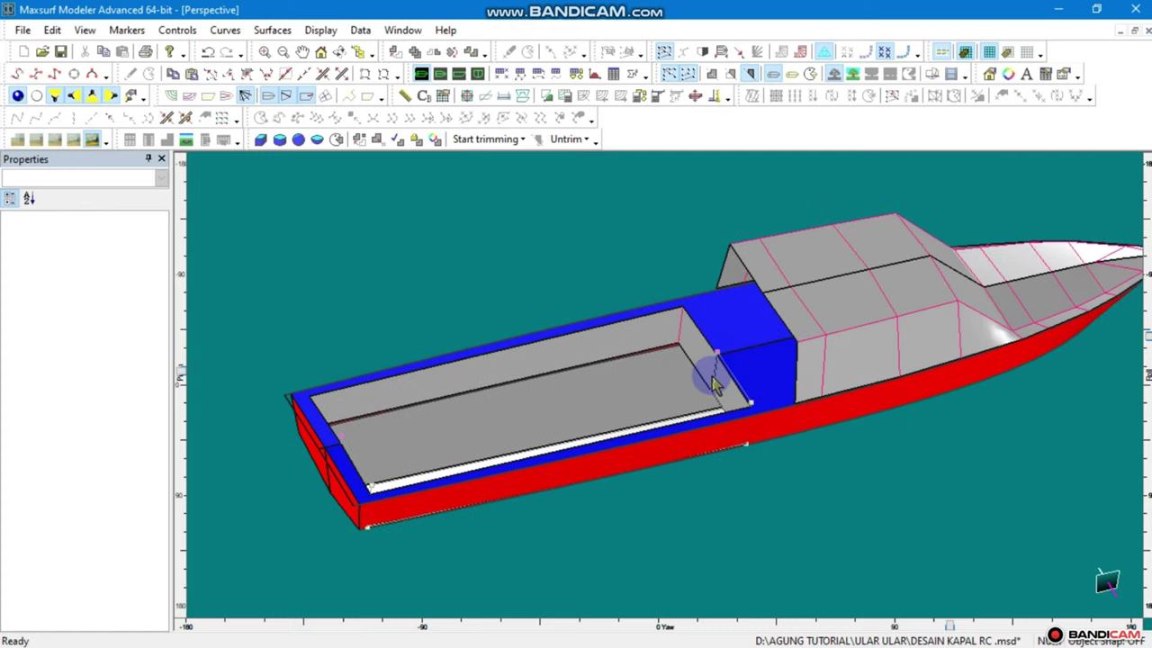
{"action": "scroll", "coordinate": [597, 398], "scroll_direction": "up", "scroll_amount": 1}
{"action": "scroll", "coordinate": [585, 401], "scroll_direction": "down", "scroll_amount": 1}
{"action": "middle_click_drag", "start_coordinate": [582, 406], "coordinate": [465, 436]}
{"action": "scroll", "coordinate": [465, 437], "scroll_direction": "down", "scroll_amount": 1}
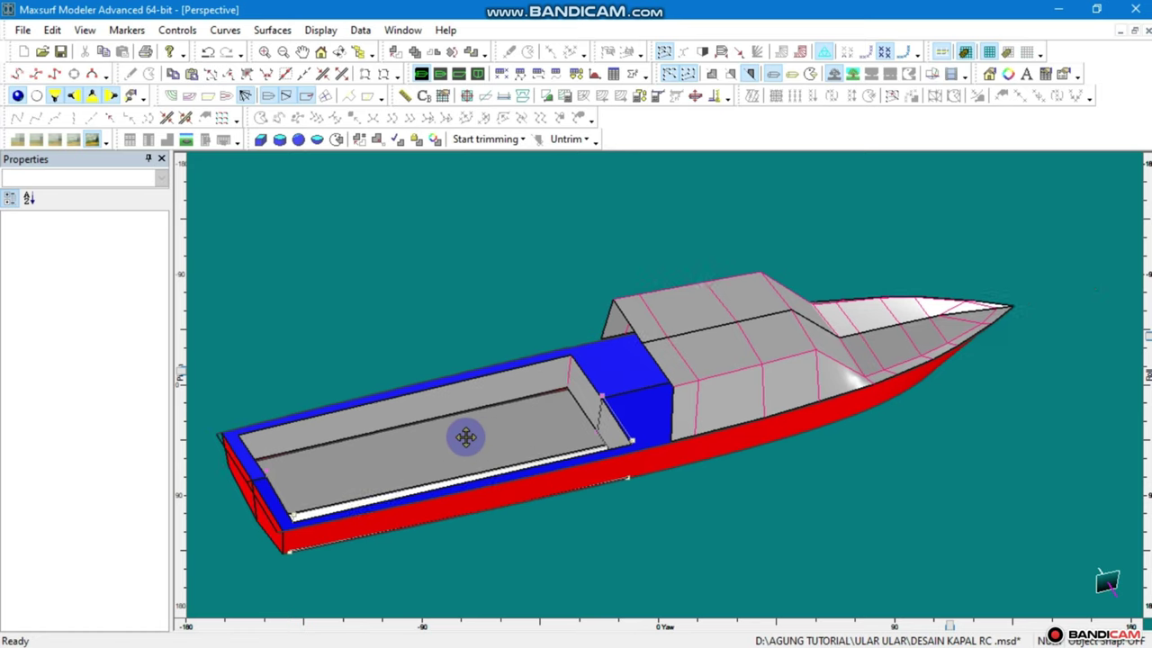
In Profile view, box-select the buttock plane's lower control points
{"action": "left_click", "coordinate": [458, 74]}
{"action": "left_click_drag", "start_coordinate": [902, 457], "coordinate": [508, 532]}
{"action": "left_click_drag", "start_coordinate": [251, 520], "coordinate": [304, 500]}
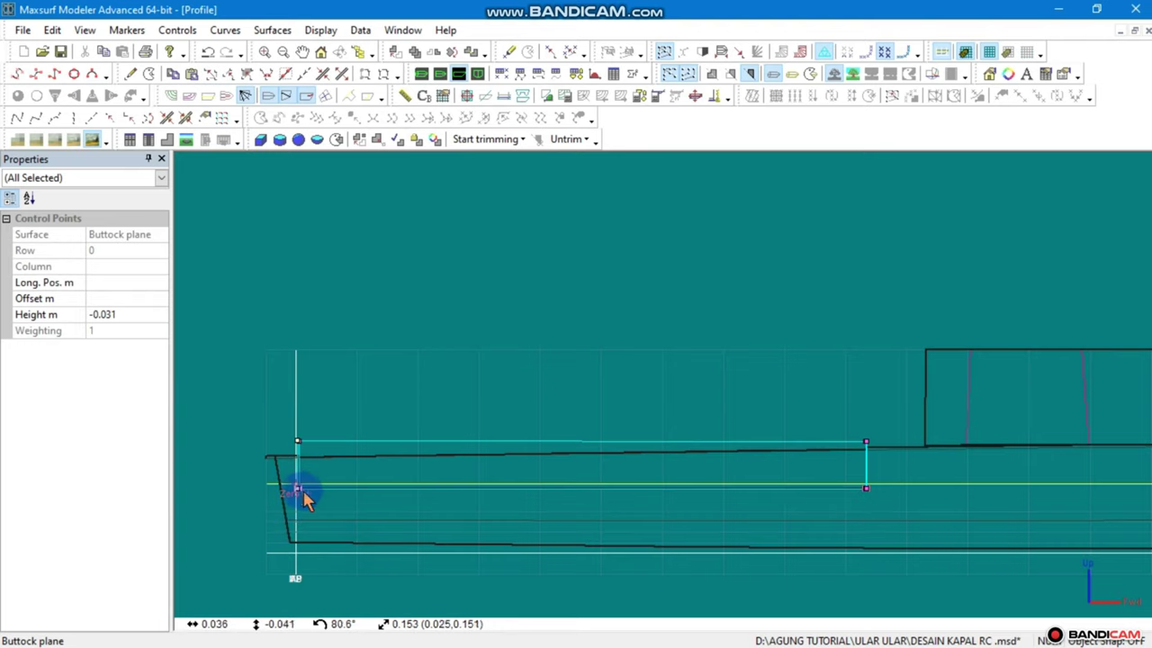
Undo the last point move and box-select the panel's lower control points
{"action": "key", "text": "ctrl+z"}
{"action": "left_click", "coordinate": [814, 540]}
{"action": "mouse_move", "coordinate": [907, 509]}
{"action": "left_mouse_down"}
{"action": "mouse_move", "coordinate": [298, 547]}
{"action": "mouse_move", "coordinate": [297, 502]}
{"action": "mouse_move", "coordinate": [395, 490]}
{"action": "left_mouse_up"}
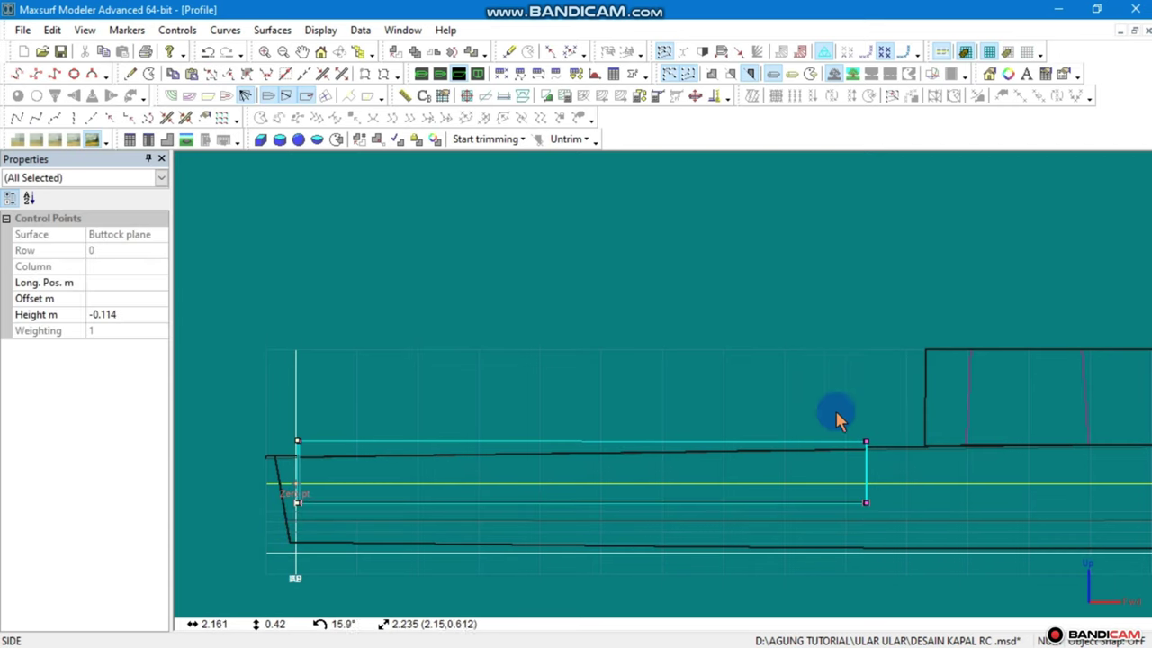
Check the panel in Perspective, then select its two forward control points in Profile
{"action": "left_click", "coordinate": [422, 74]}
{"action": "left_click_drag", "start_coordinate": [527, 329], "coordinate": [597, 445]}
{"action": "mouse_move", "coordinate": [1147, 342]}
{"action": "left_mouse_down"}
{"action": "mouse_move", "coordinate": [1131, 300]}
{"action": "mouse_move", "coordinate": [1139, 368]}
{"action": "left_mouse_up"}
{"action": "left_click", "coordinate": [458, 73]}
{"action": "mouse_move", "coordinate": [913, 406]}
{"action": "left_mouse_down"}
{"action": "mouse_move", "coordinate": [821, 523]}
{"action": "mouse_move", "coordinate": [944, 503]}
{"action": "left_mouse_up"}
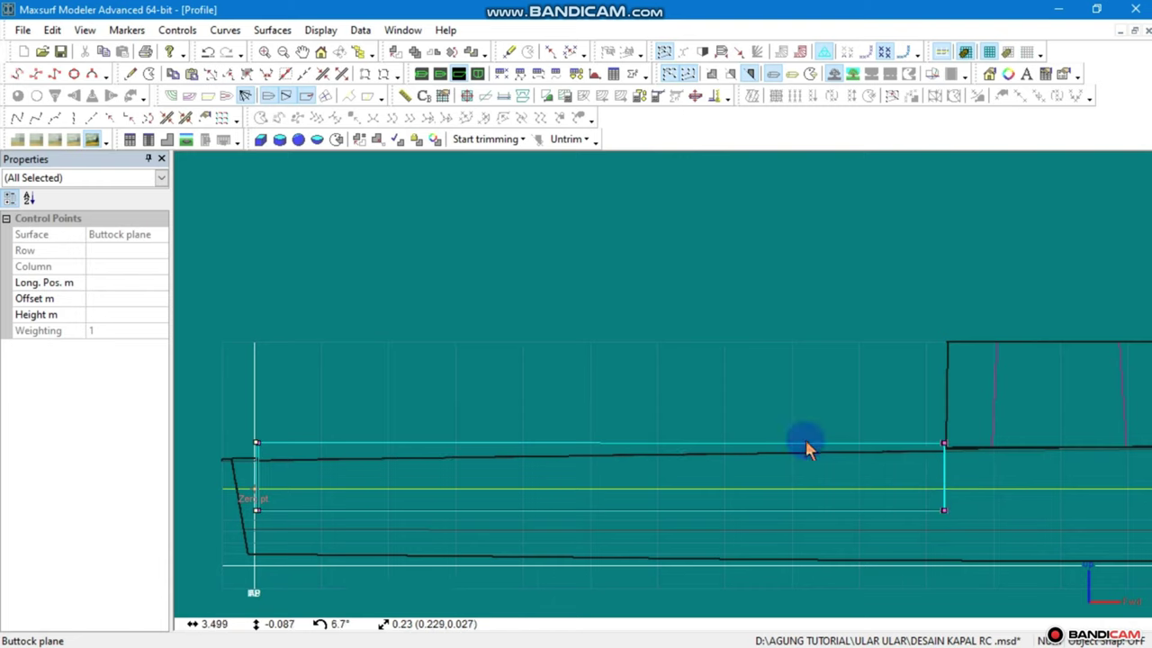
{"action": "left_click", "coordinate": [422, 74]}
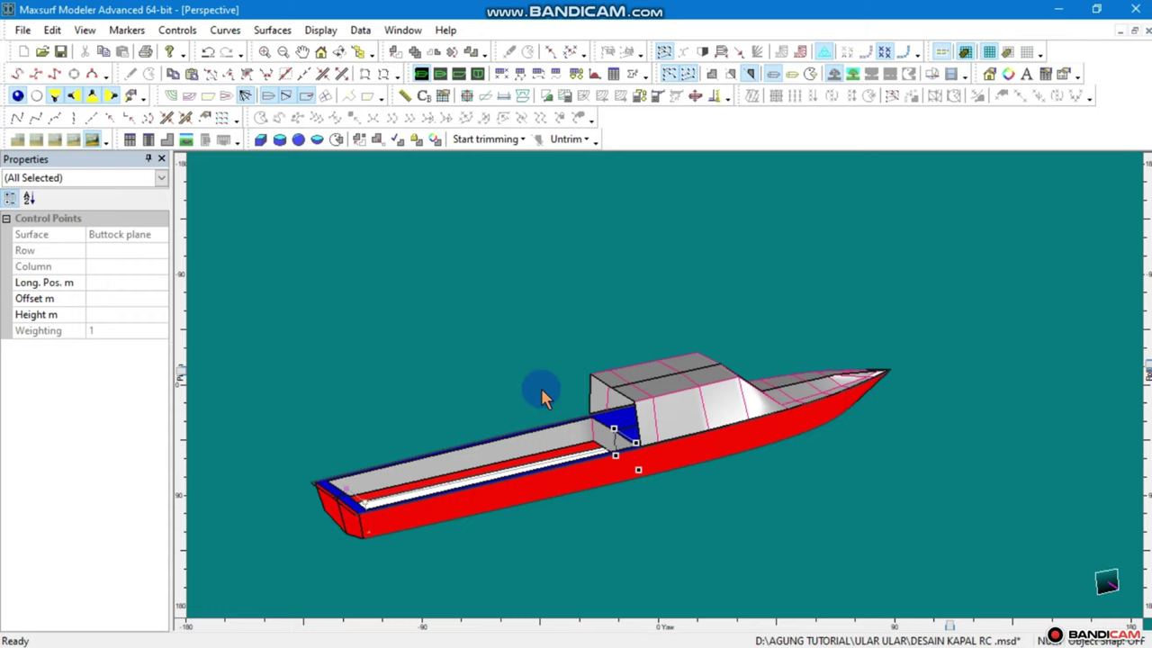
Tick Locking for both Buttock plane surfaces (rows 5 and 6) in the Surfaces table, then return to Profile
{"action": "mouse_move", "coordinate": [541, 388]}
{"action": "left_mouse_down"}
{"action": "mouse_move", "coordinate": [528, 442]}
{"action": "mouse_move", "coordinate": [507, 465]}
{"action": "mouse_move", "coordinate": [554, 373]}
{"action": "mouse_move", "coordinate": [478, 382]}
{"action": "left_mouse_up"}
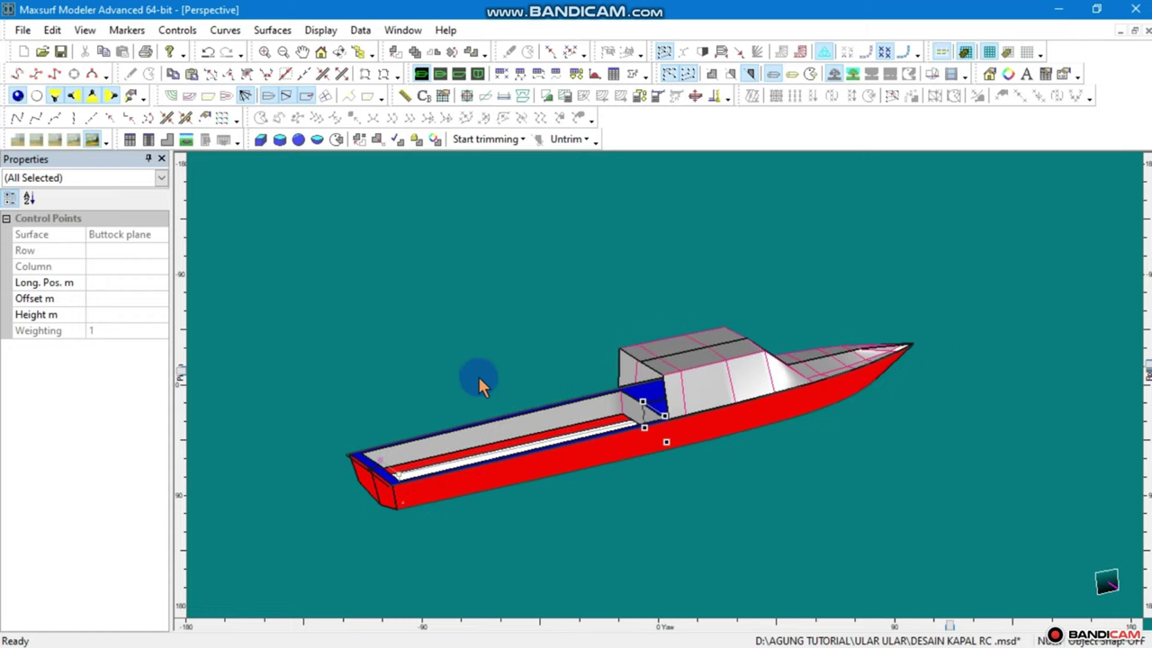
{"action": "left_click", "coordinate": [442, 76]}
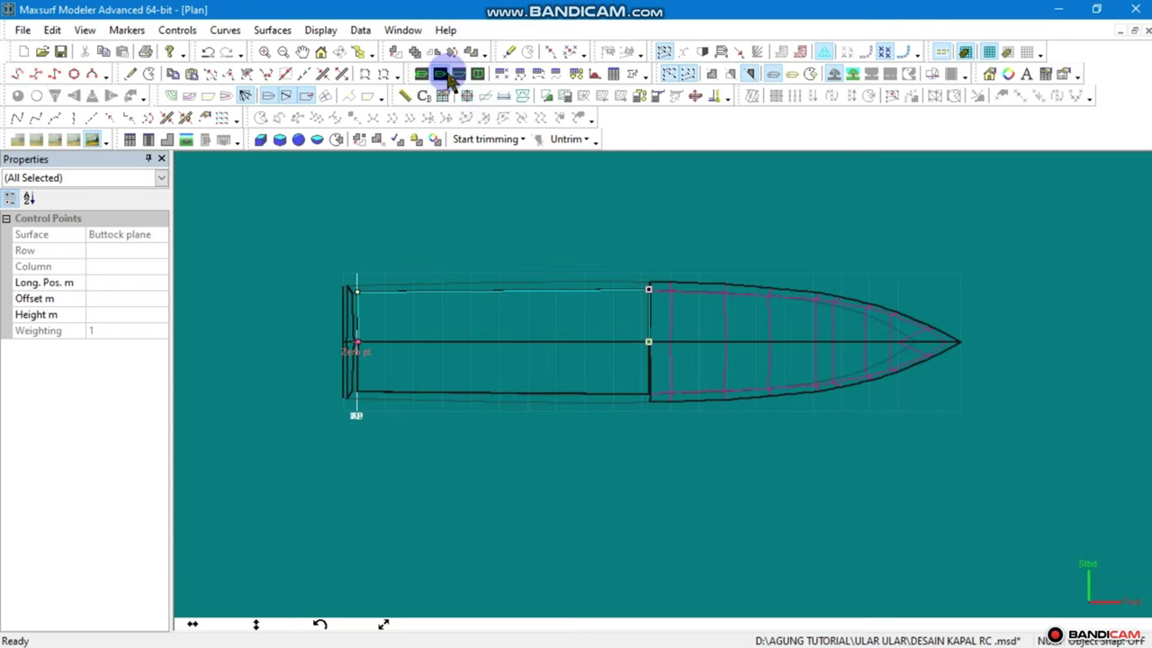
{"action": "left_click", "coordinate": [576, 74]}
{"action": "left_click", "coordinate": [782, 240]}
{"action": "left_click", "coordinate": [792, 250]}
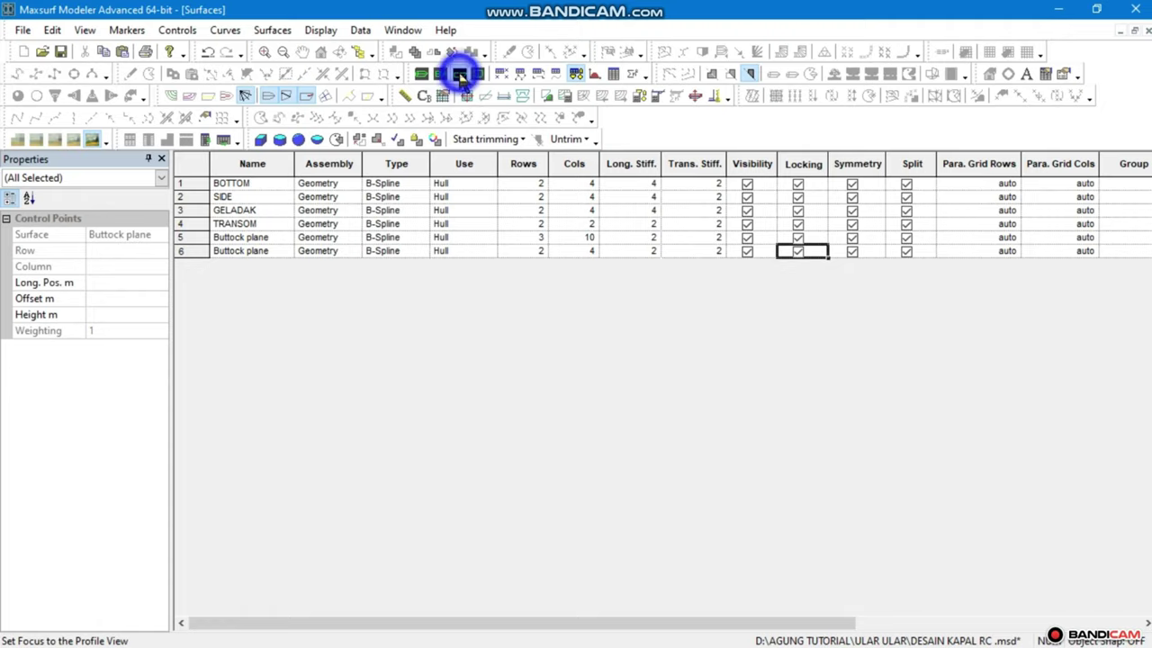
{"action": "left_click", "coordinate": [460, 76]}
{"action": "left_click", "coordinate": [281, 30]}
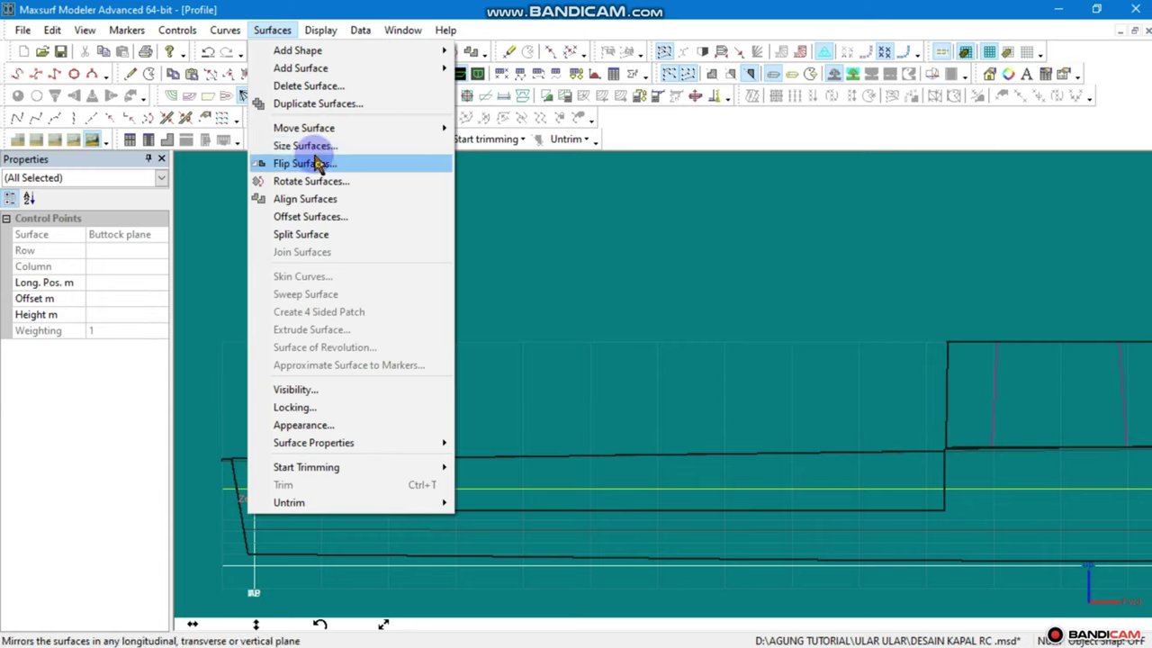
Add a new flat Waterplane surface via Surfaces > Add Surface
{"action": "left_click", "coordinate": [304, 76]}
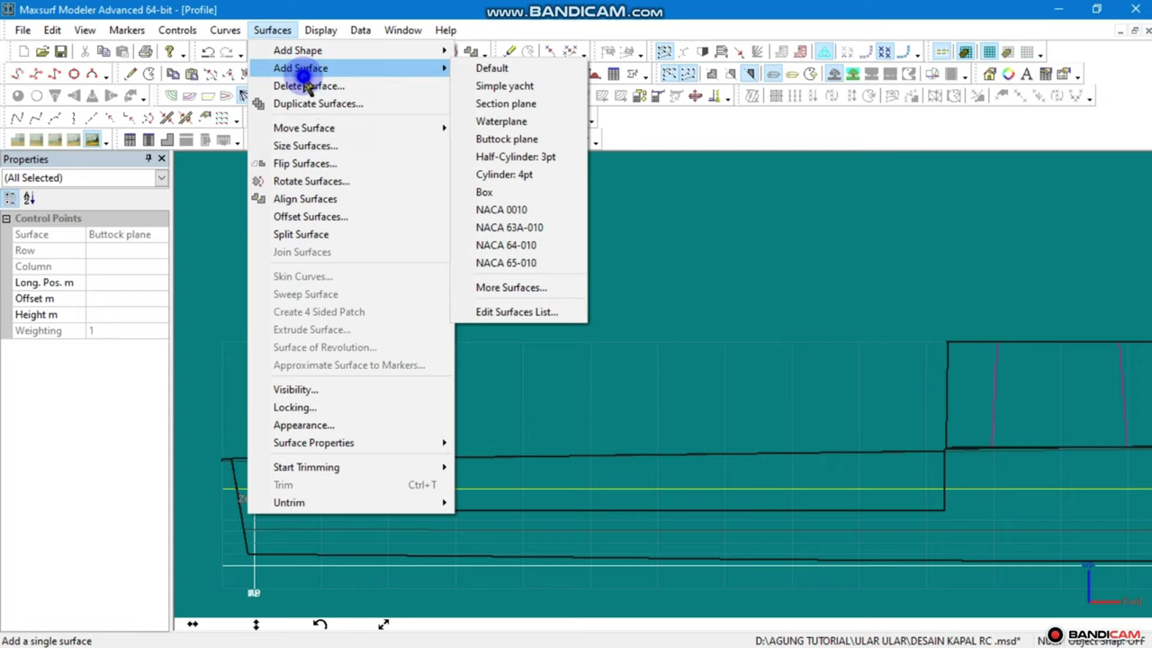
{"action": "left_click", "coordinate": [511, 120]}
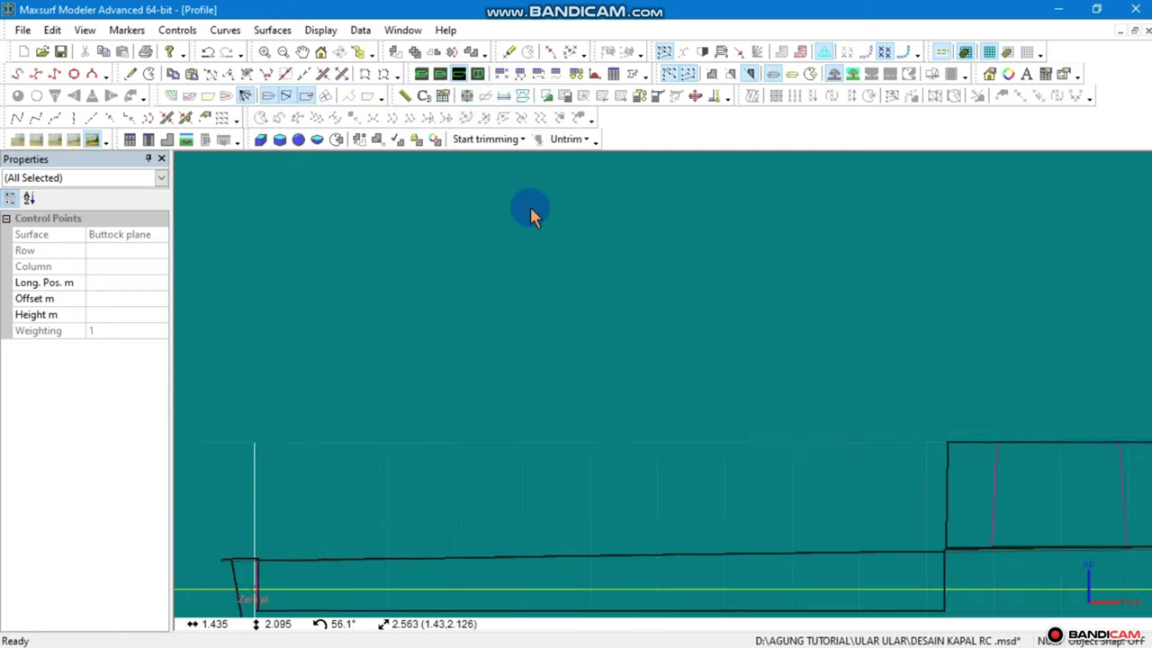
{"action": "scroll", "coordinate": [536, 273], "scroll_direction": "down", "scroll_amount": 2}
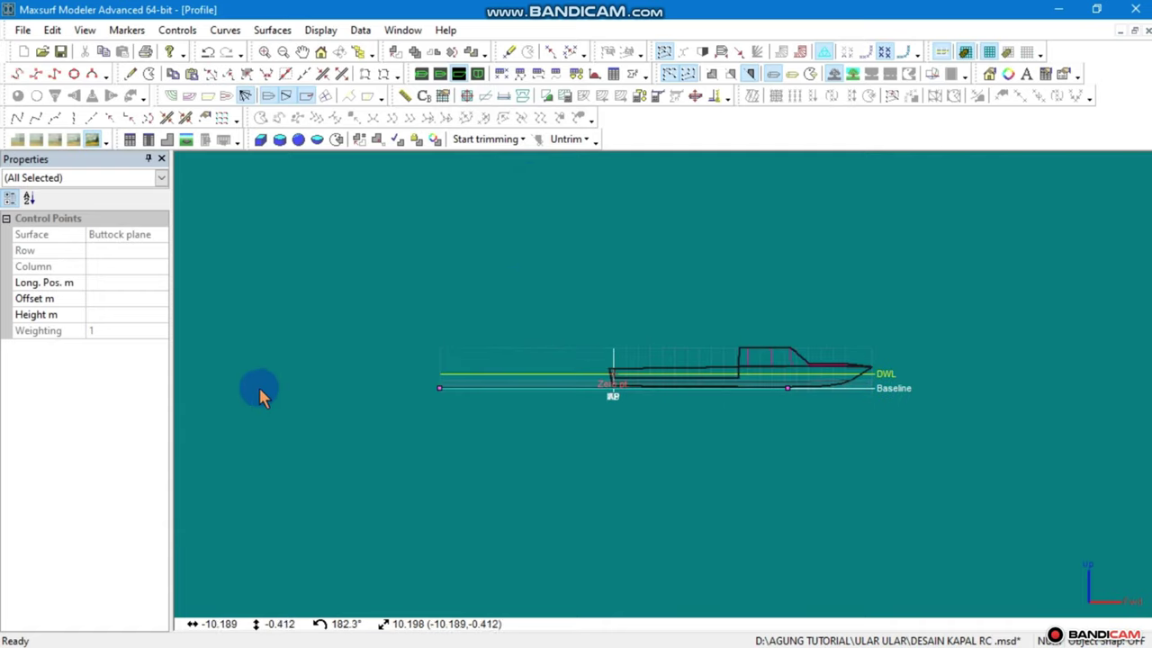
Move the Waterplane's aft and forward end points to the cockpit's ends
{"action": "left_click", "coordinate": [445, 399]}
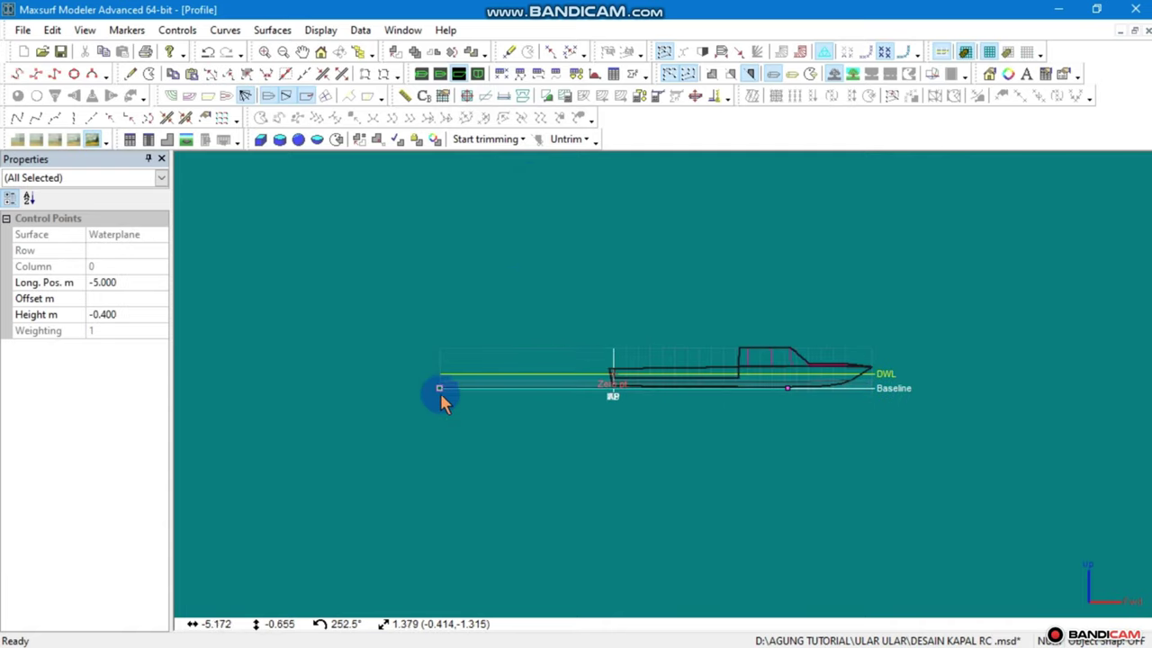
{"action": "left_click_drag", "start_coordinate": [441, 393], "coordinate": [555, 398]}
{"action": "left_click_drag", "start_coordinate": [636, 403], "coordinate": [635, 399]}
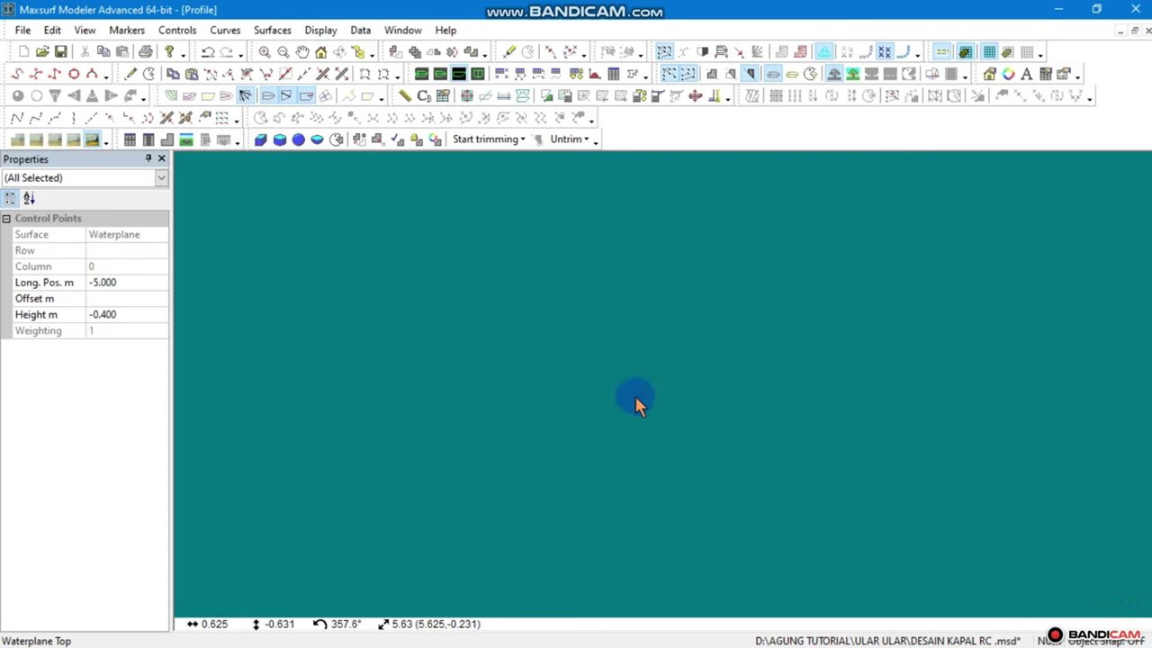
{"action": "scroll", "coordinate": [635, 391], "scroll_direction": "up", "scroll_amount": 2}
{"action": "left_click", "coordinate": [789, 380]}
{"action": "left_click_drag", "start_coordinate": [788, 380], "coordinate": [674, 379]}
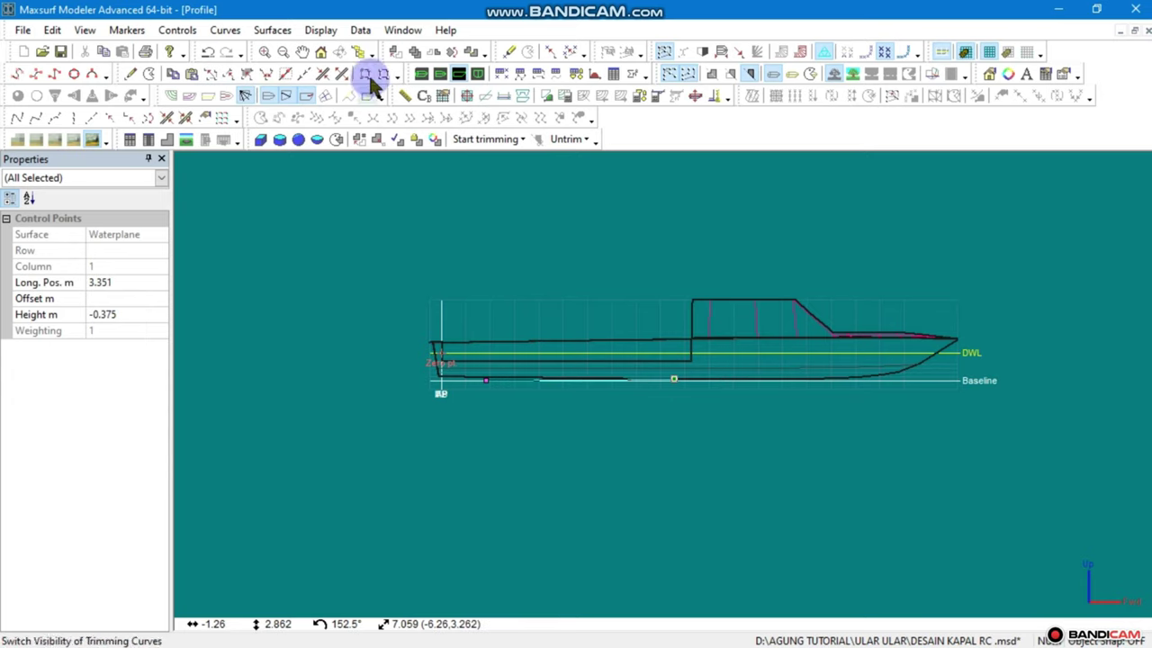
In Plan view, pull the Waterplane's outer edge points inward to fit the cockpit
{"action": "left_click", "coordinate": [445, 79]}
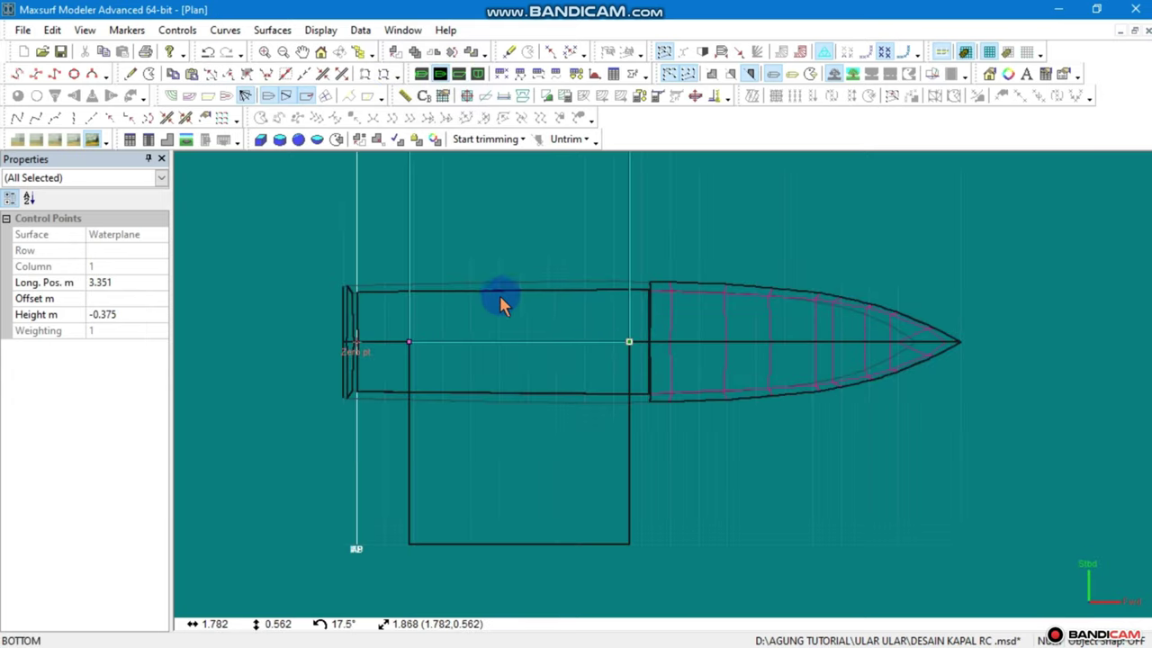
{"action": "scroll", "coordinate": [499, 297], "scroll_direction": "down", "scroll_amount": 2}
{"action": "scroll", "coordinate": [517, 514], "scroll_direction": "down", "scroll_amount": 2}
{"action": "scroll", "coordinate": [509, 445], "scroll_direction": "down", "scroll_amount": 1}
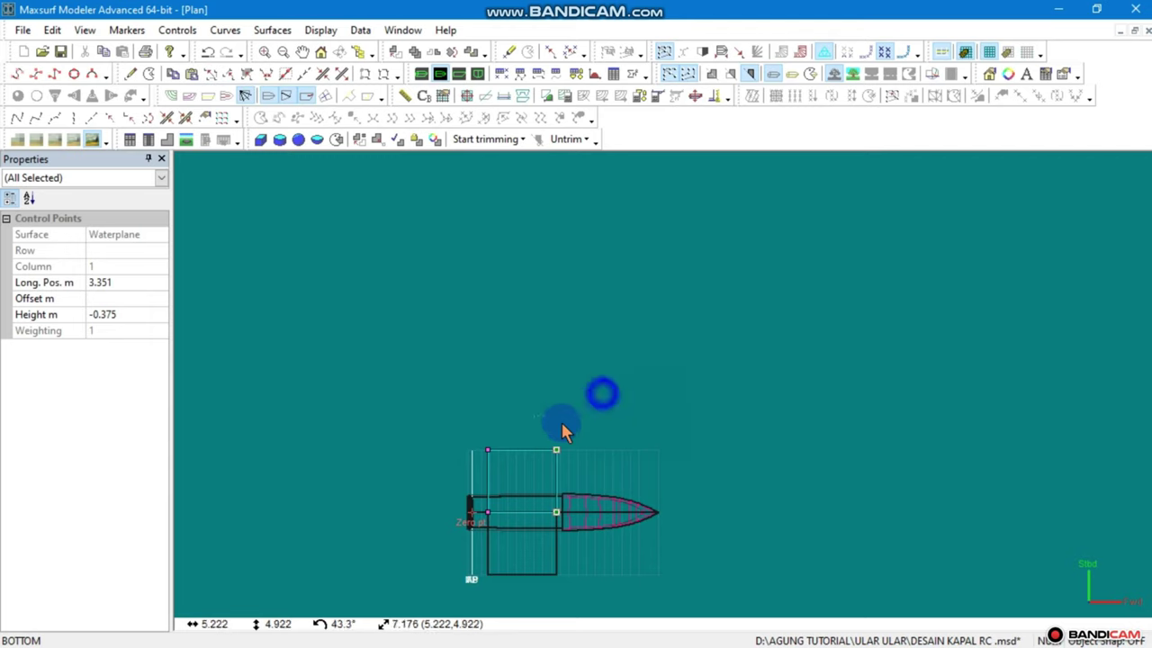
{"action": "left_click", "coordinate": [486, 449]}
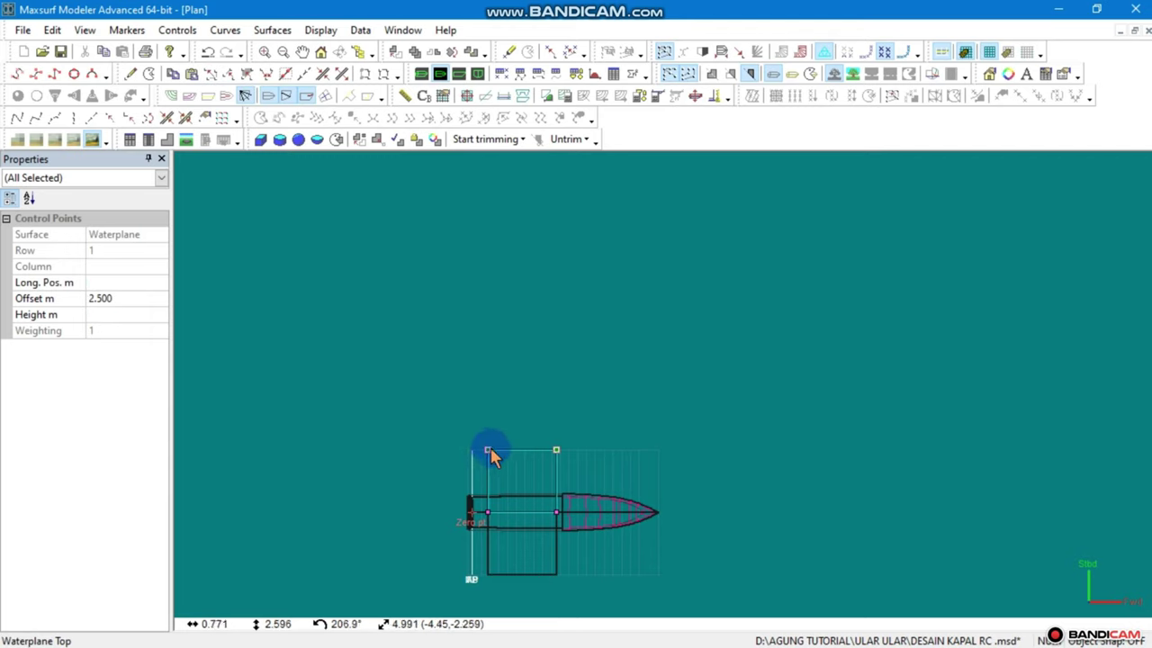
{"action": "left_click_drag", "start_coordinate": [496, 448], "coordinate": [487, 493]}
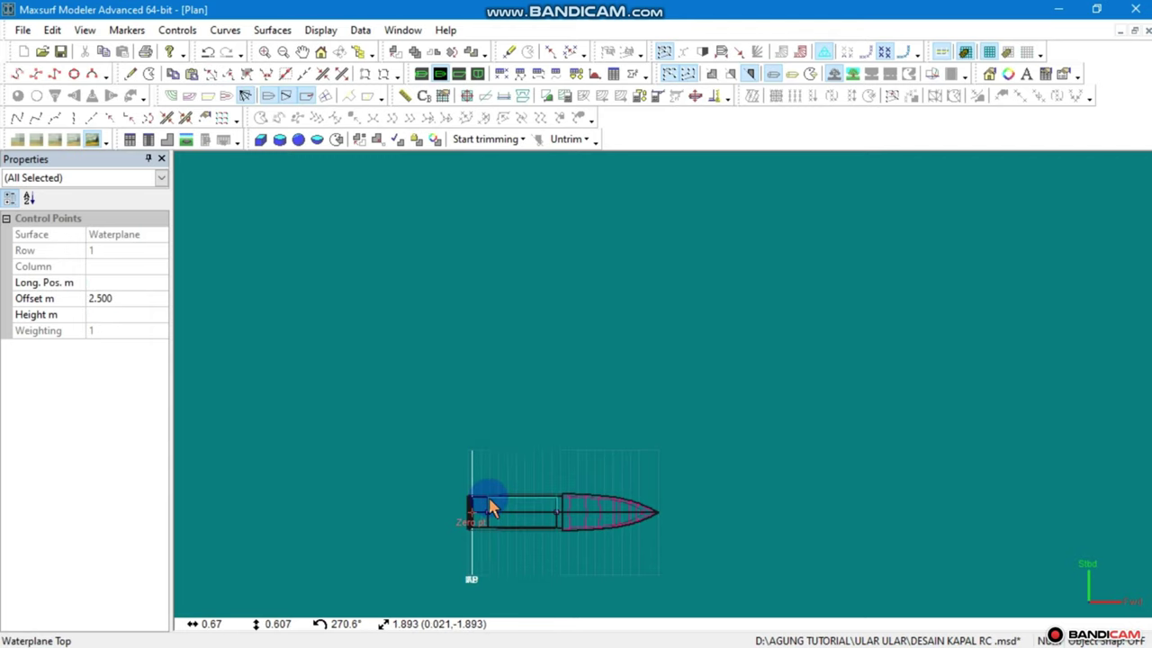
Insert the first three control-point columns near the Waterplane's aft end
{"action": "scroll", "coordinate": [488, 509], "scroll_direction": "up", "scroll_amount": 1}
{"action": "scroll", "coordinate": [494, 513], "scroll_direction": "up", "scroll_amount": 1}
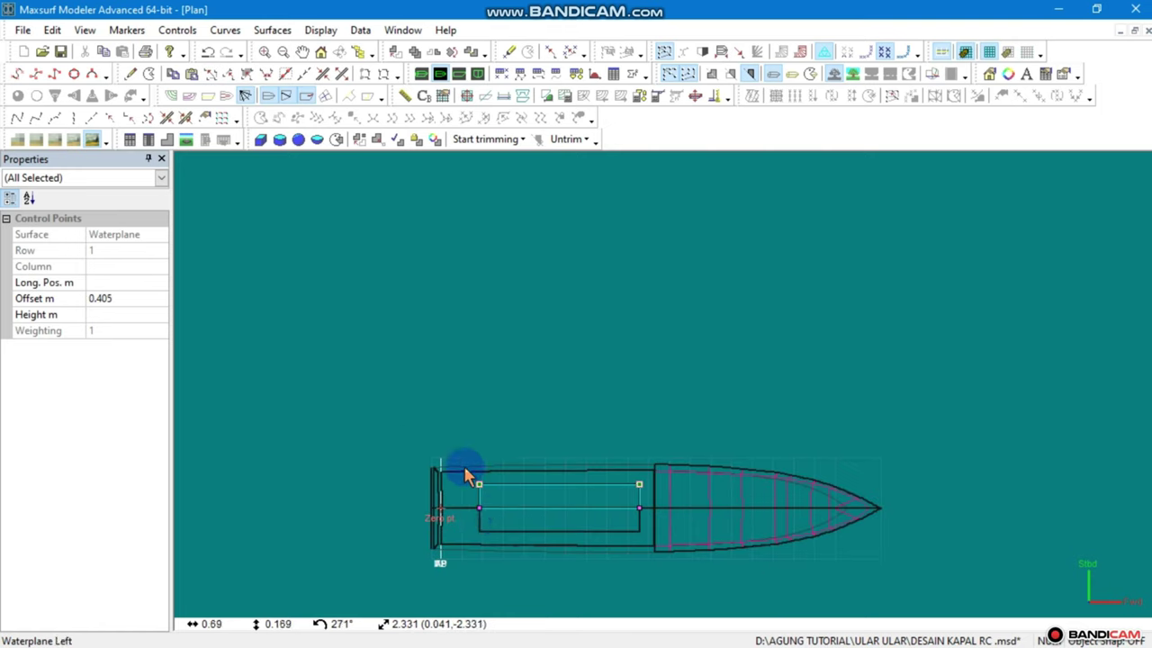
{"action": "scroll", "coordinate": [465, 469], "scroll_direction": "up", "scroll_amount": 1}
{"action": "left_click", "coordinate": [133, 74]}
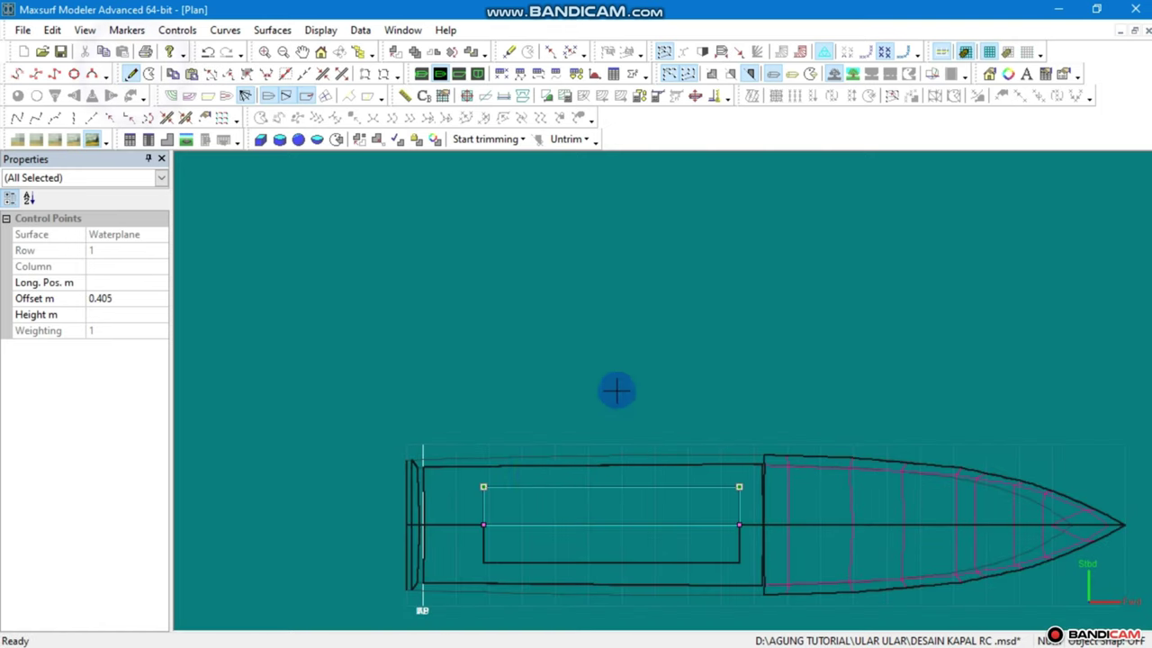
{"action": "left_click", "coordinate": [532, 487]}
{"action": "left_click", "coordinate": [214, 378]}
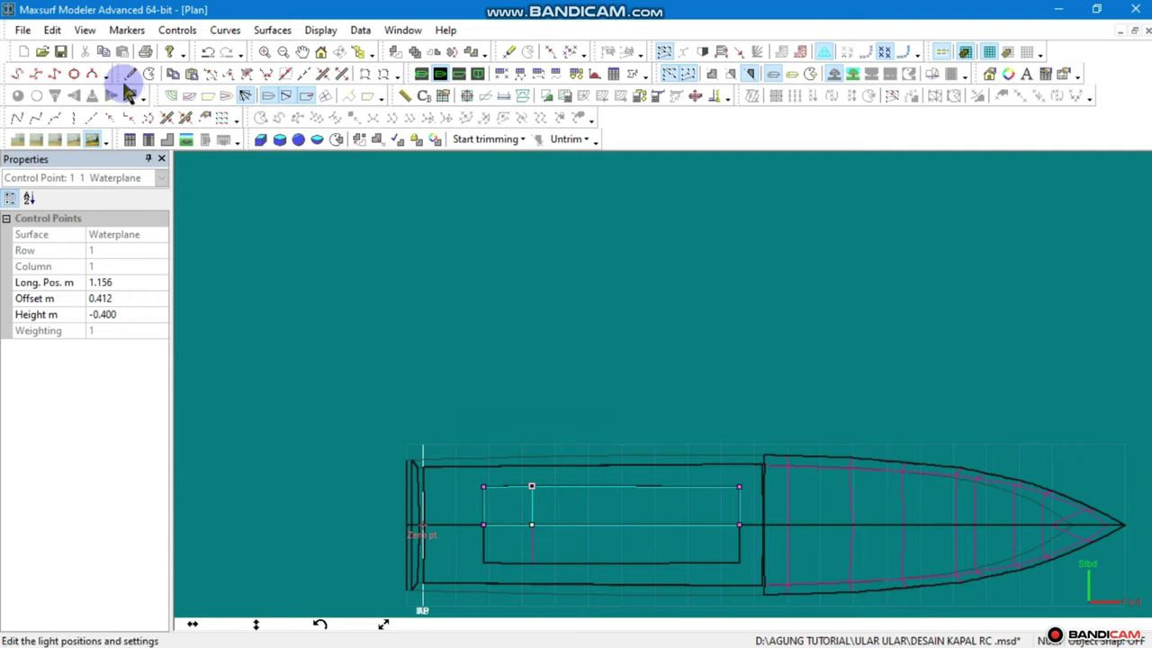
{"action": "left_click", "coordinate": [547, 481]}
{"action": "left_click", "coordinate": [560, 486]}
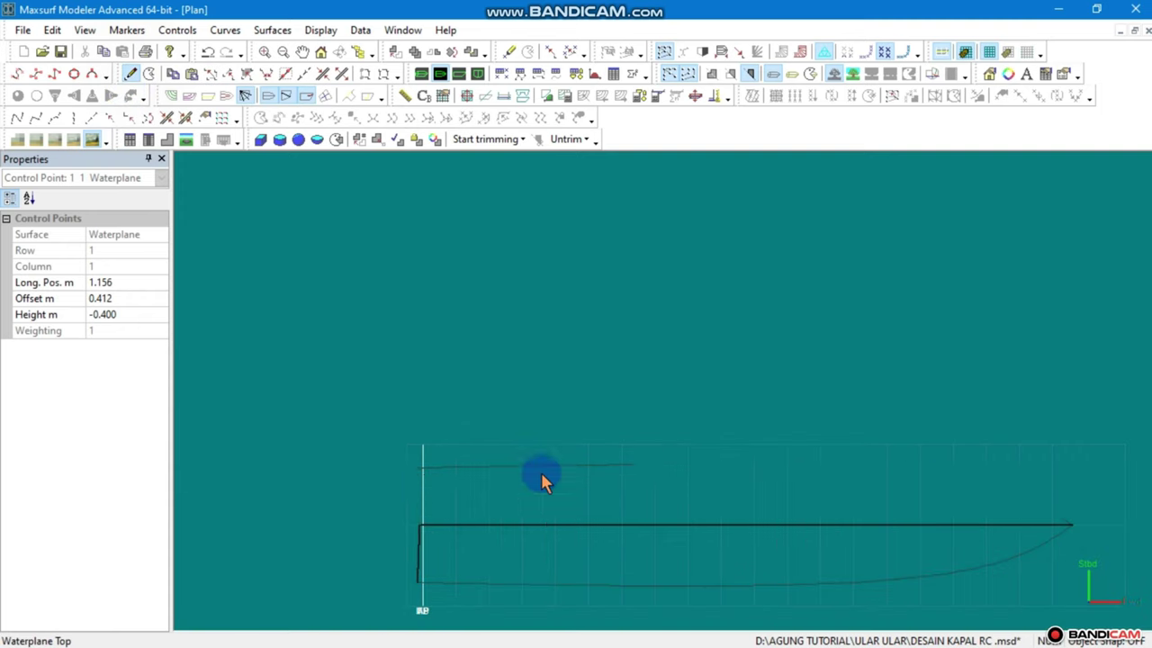
{"action": "left_click", "coordinate": [600, 484]}
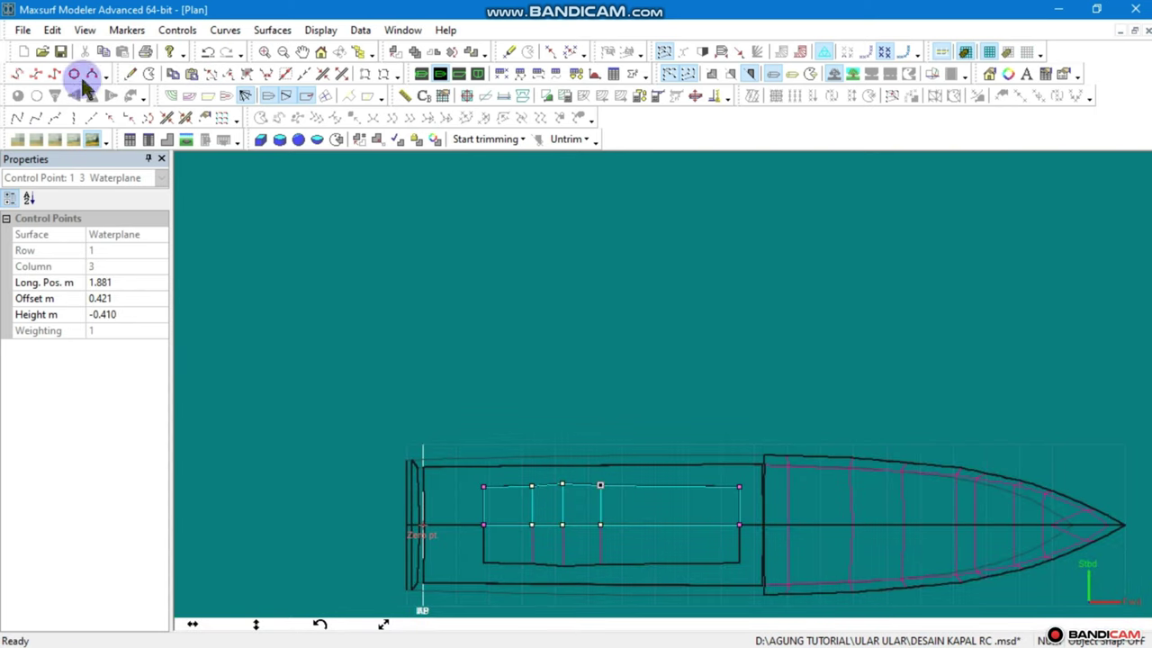
Add four more control-point columns along the Waterplane
{"action": "left_click", "coordinate": [131, 73]}
{"action": "left_click", "coordinate": [646, 486]}
{"action": "left_click", "coordinate": [132, 76]}
{"action": "left_click", "coordinate": [682, 487]}
{"action": "left_click", "coordinate": [131, 78]}
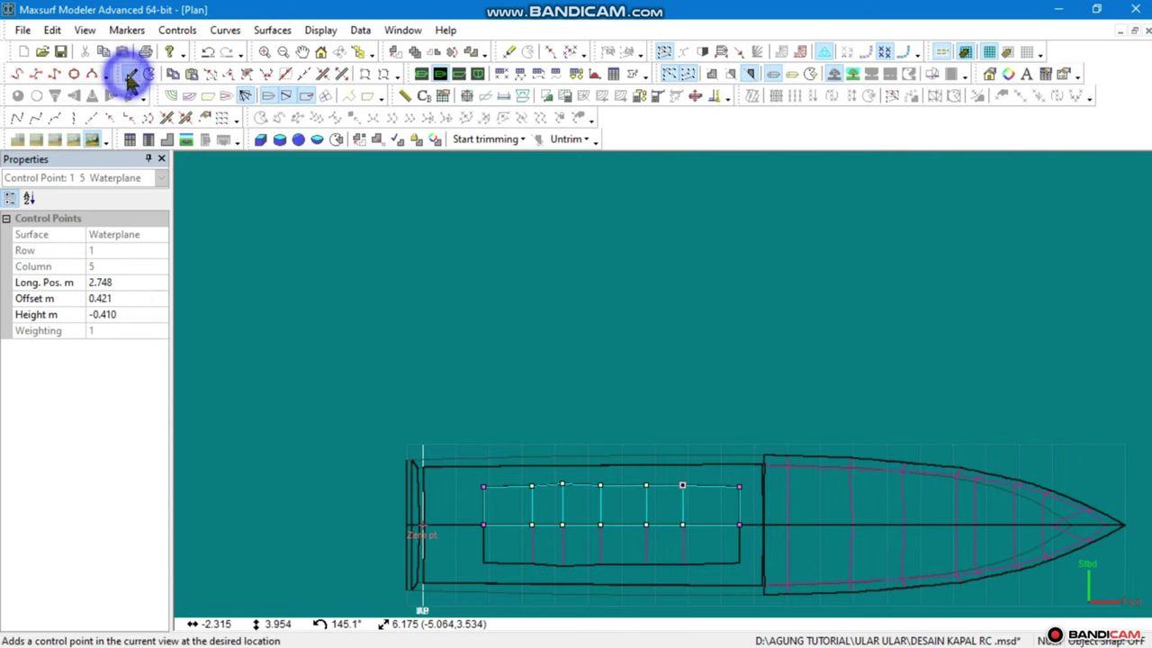
{"action": "left_click", "coordinate": [713, 488]}
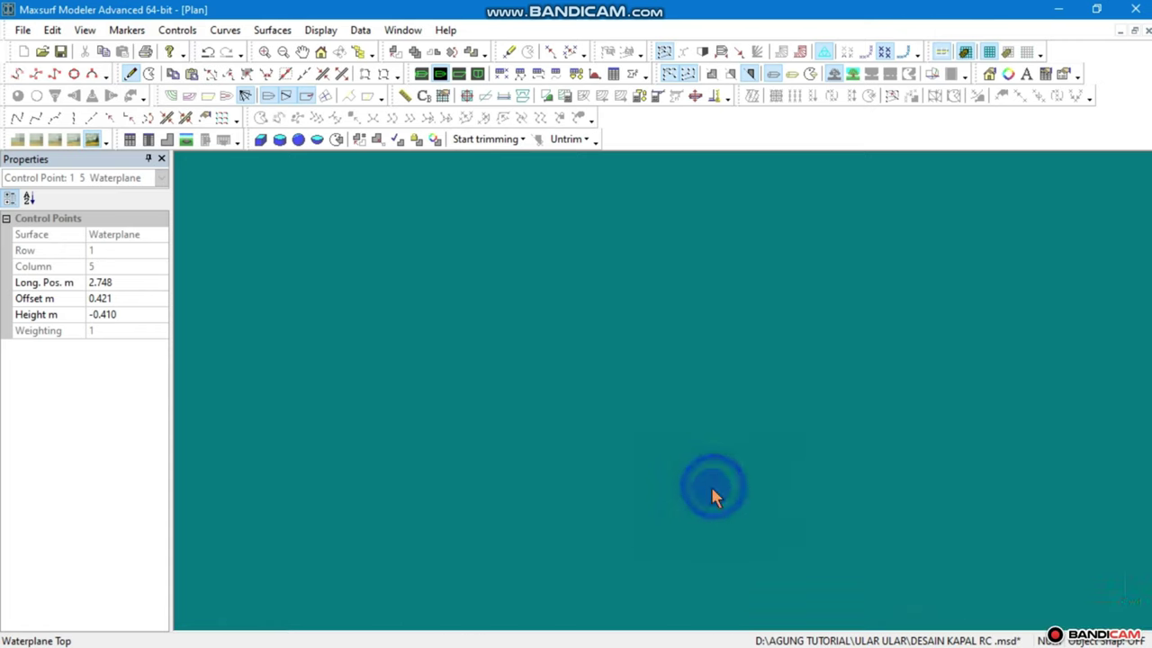
{"action": "left_click", "coordinate": [131, 76]}
{"action": "left_click", "coordinate": [354, 372]}
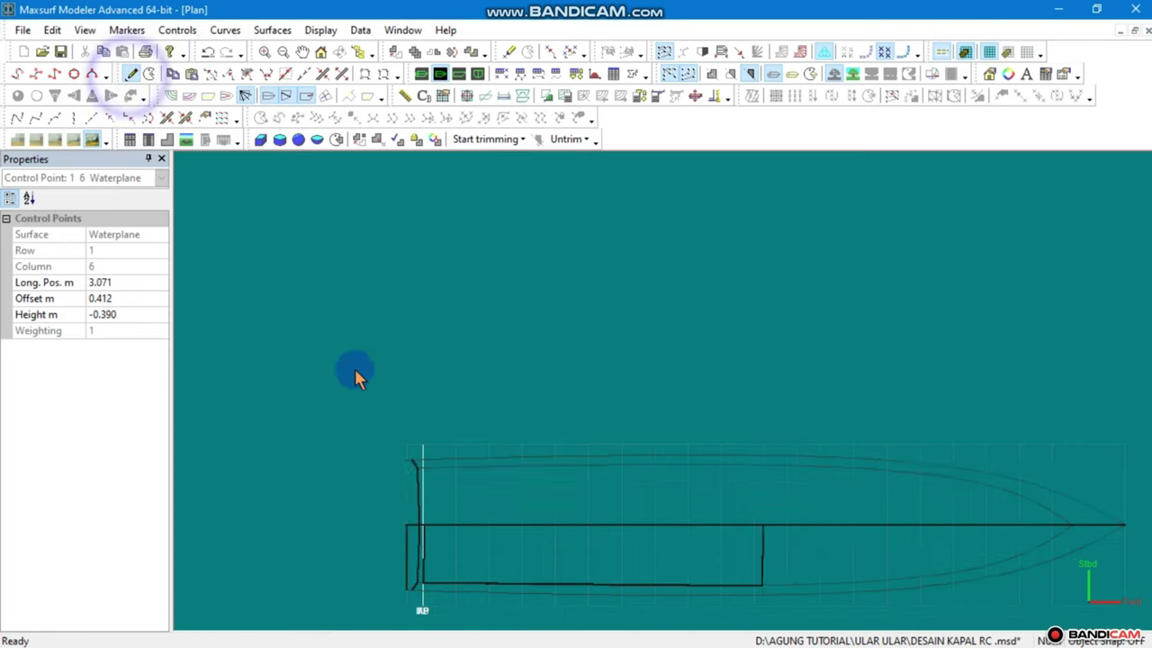
{"action": "left_click", "coordinate": [500, 509]}
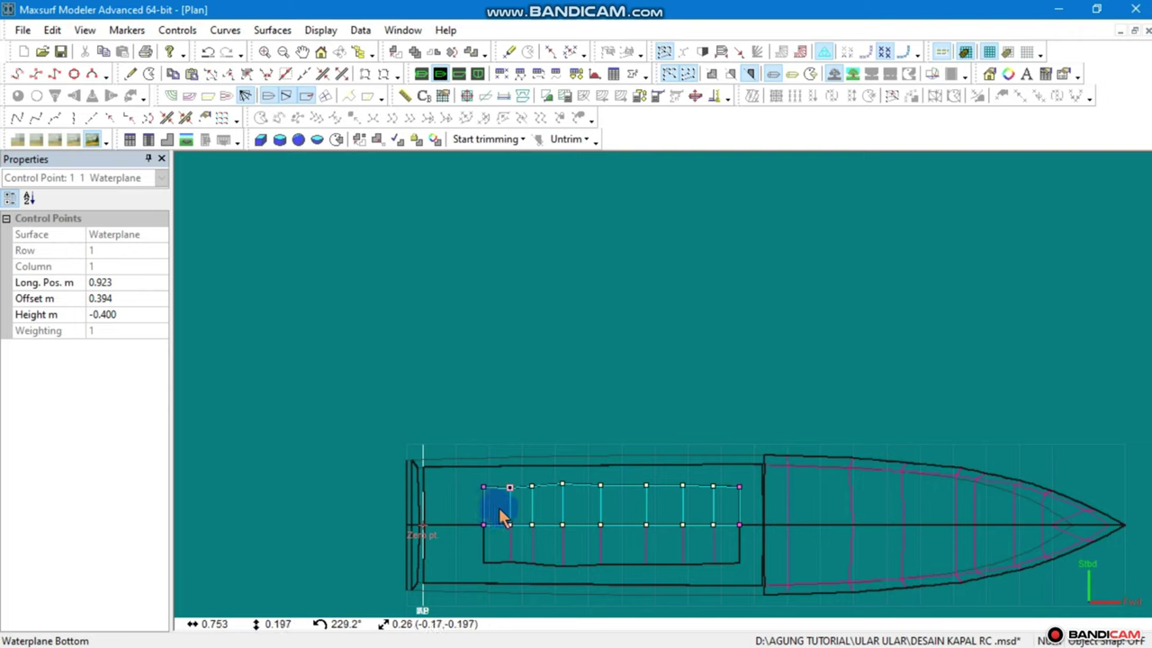
Edit the Offset m value of the box-selected forward control points in Properties
{"action": "left_click", "coordinate": [740, 487]}
{"action": "left_click", "coordinate": [77, 321]}
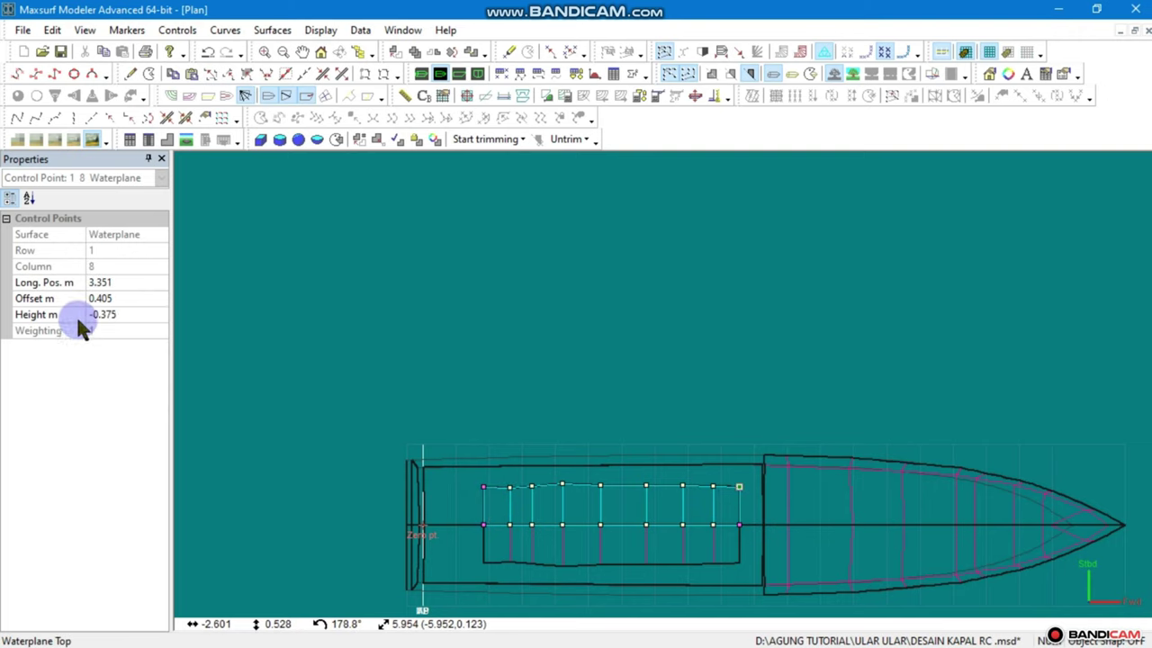
{"action": "left_click", "coordinate": [103, 300]}
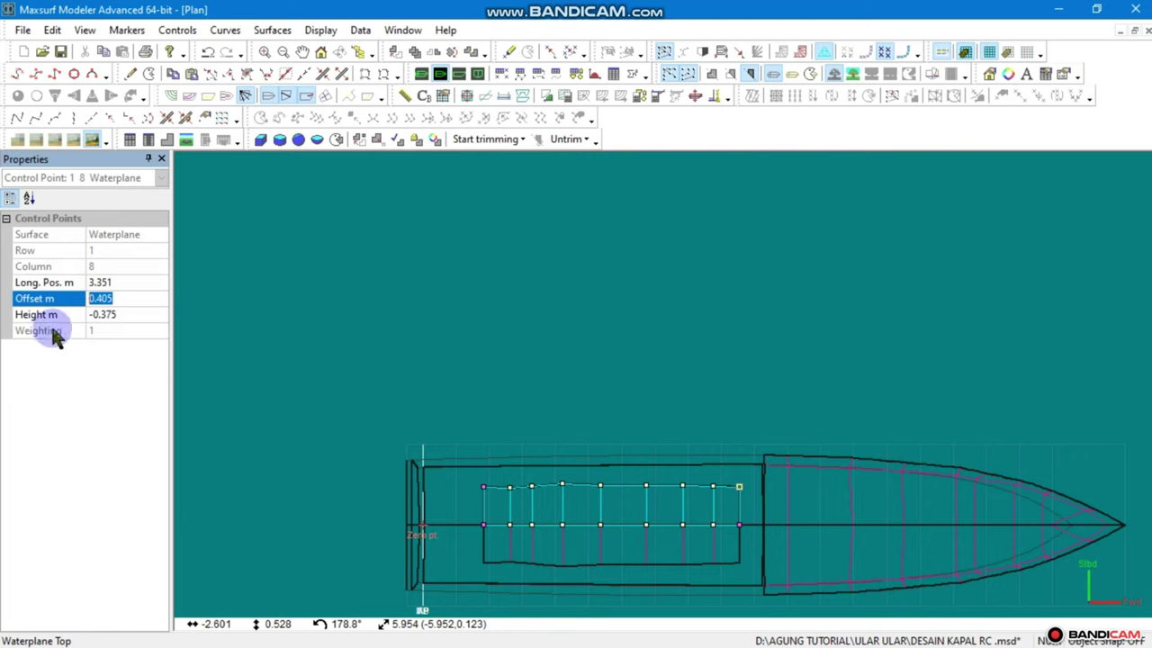
{"action": "mouse_move", "coordinate": [745, 477]}
{"action": "left_mouse_down"}
{"action": "mouse_move", "coordinate": [523, 526]}
{"action": "mouse_move", "coordinate": [470, 522]}
{"action": "left_mouse_up"}
{"action": "left_click", "coordinate": [103, 300]}
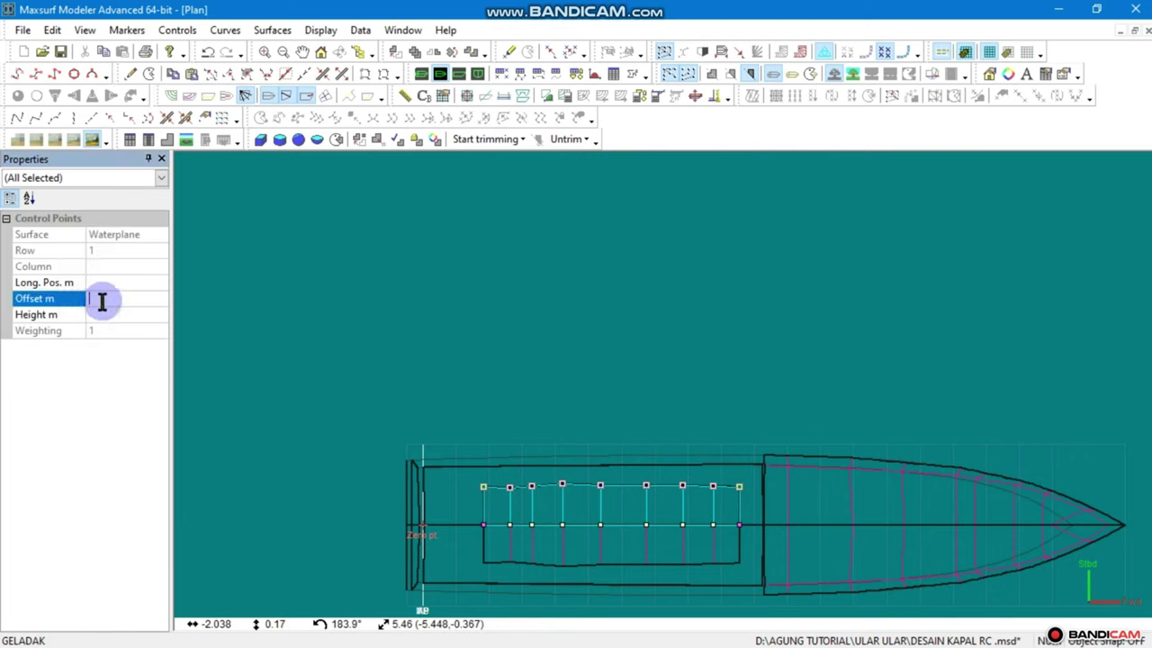
{"action": "left_click", "coordinate": [309, 323]}
Drag the outer control-point row outward to a 0.529 m offset
{"action": "scroll", "coordinate": [553, 506], "scroll_direction": "up", "scroll_amount": 1}
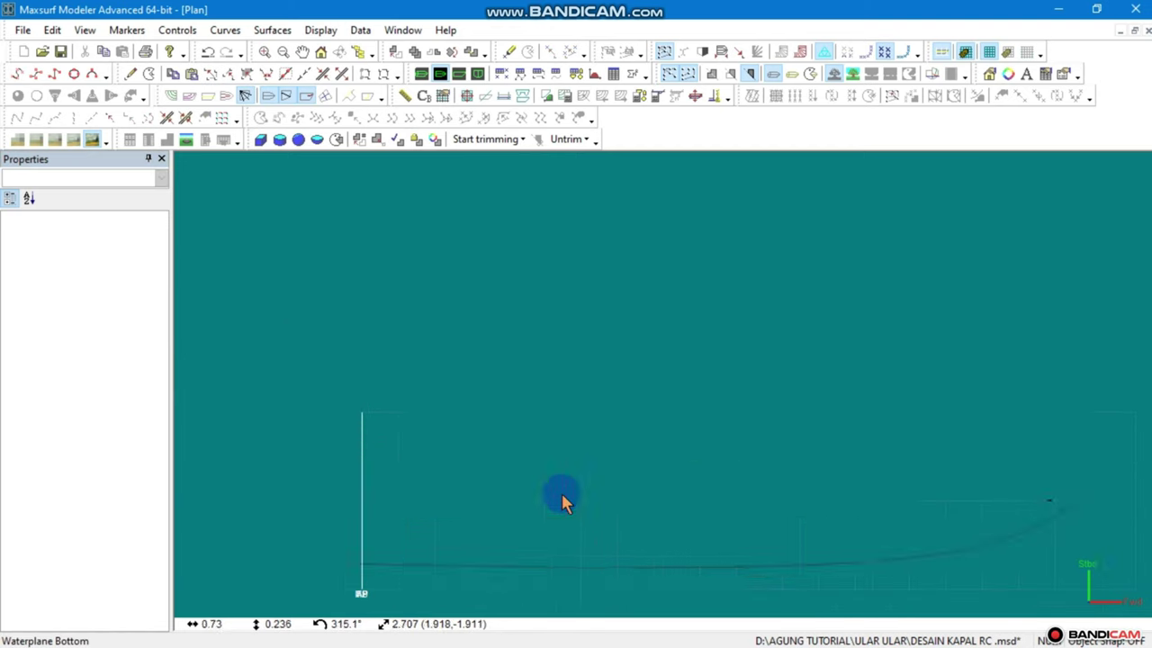
{"action": "left_click_drag", "start_coordinate": [729, 448], "coordinate": [421, 490]}
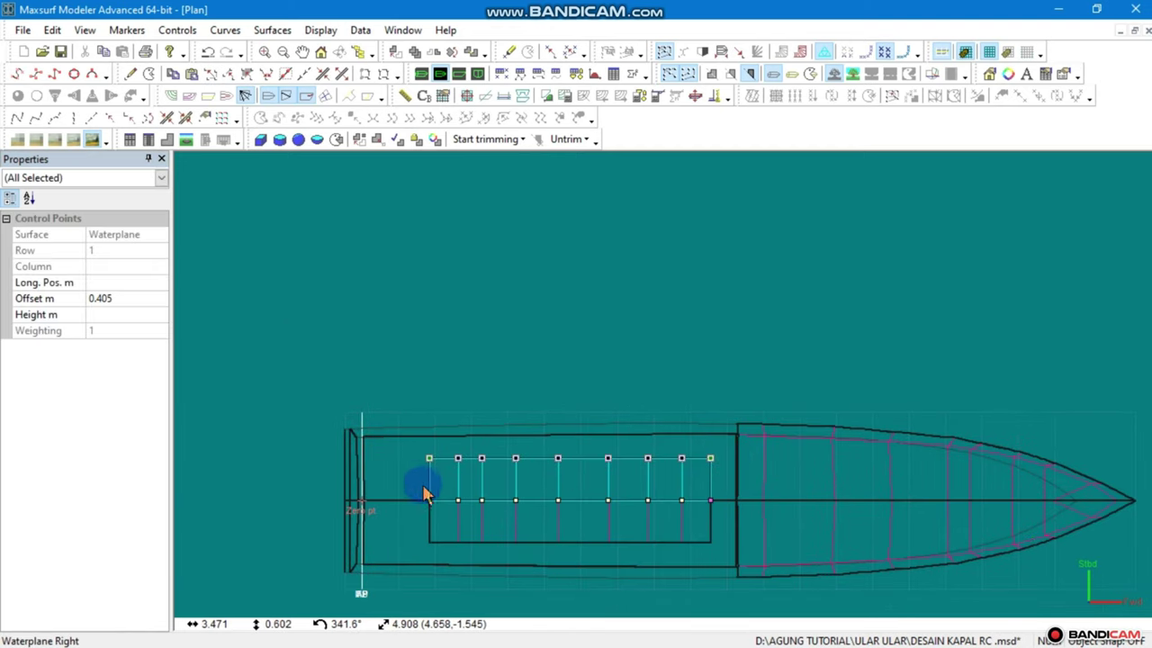
{"action": "left_click_drag", "start_coordinate": [516, 461], "coordinate": [518, 437]}
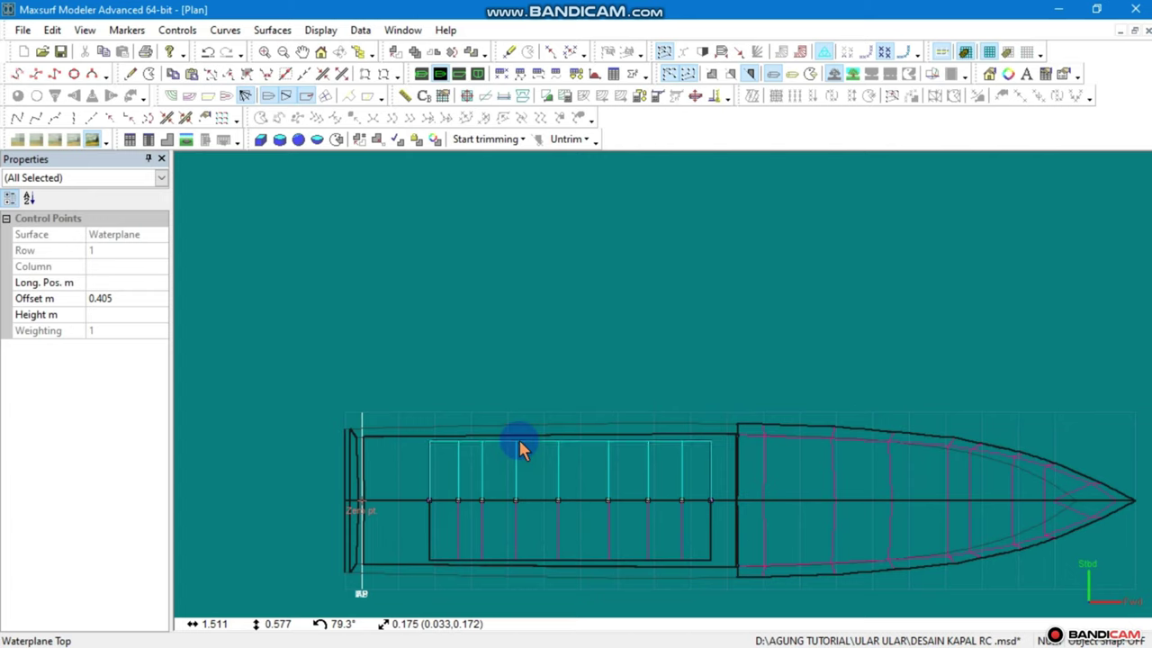
{"action": "left_click", "coordinate": [459, 74]}
Drag the sternmost Waterplane points aft and up to form the first square step
{"action": "scroll", "coordinate": [507, 381], "scroll_direction": "up", "scroll_amount": 2}
{"action": "scroll", "coordinate": [501, 381], "scroll_direction": "up", "scroll_amount": 2}
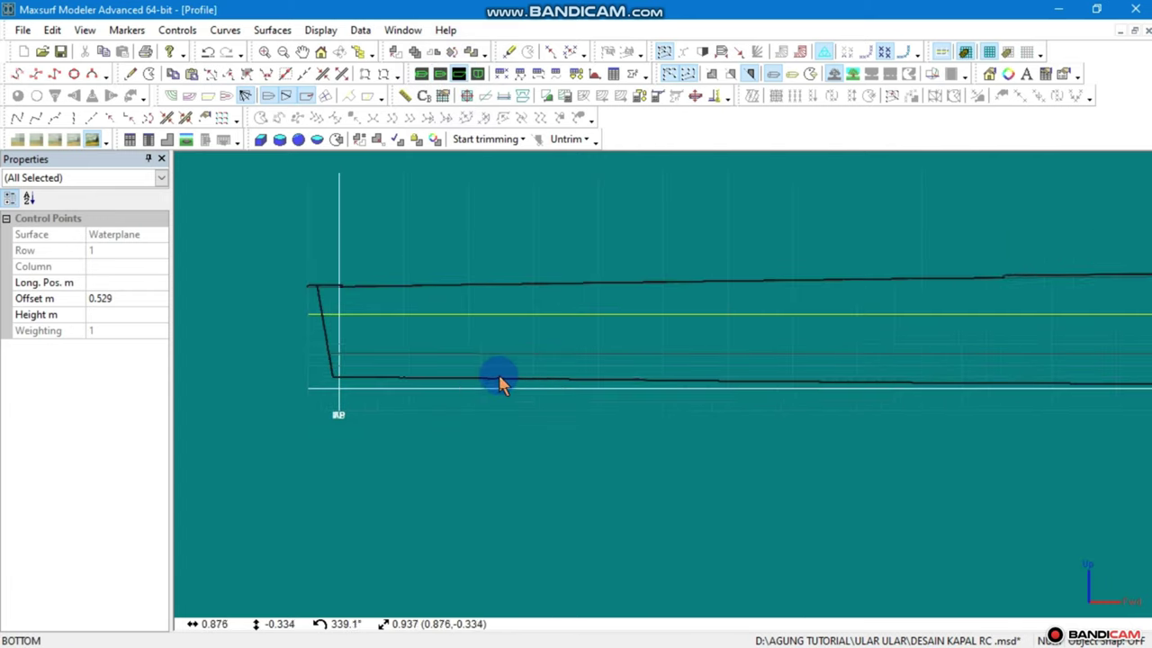
{"action": "left_click", "coordinate": [459, 389]}
{"action": "left_click_drag", "start_coordinate": [457, 390], "coordinate": [382, 398]}
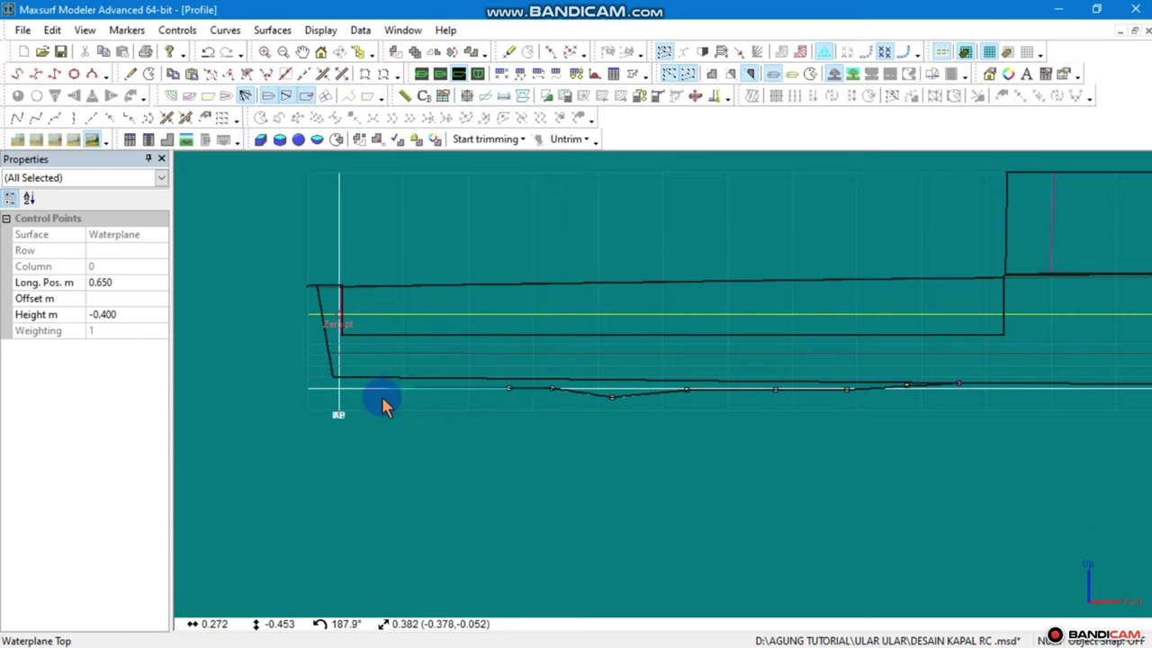
{"action": "left_click", "coordinate": [508, 390]}
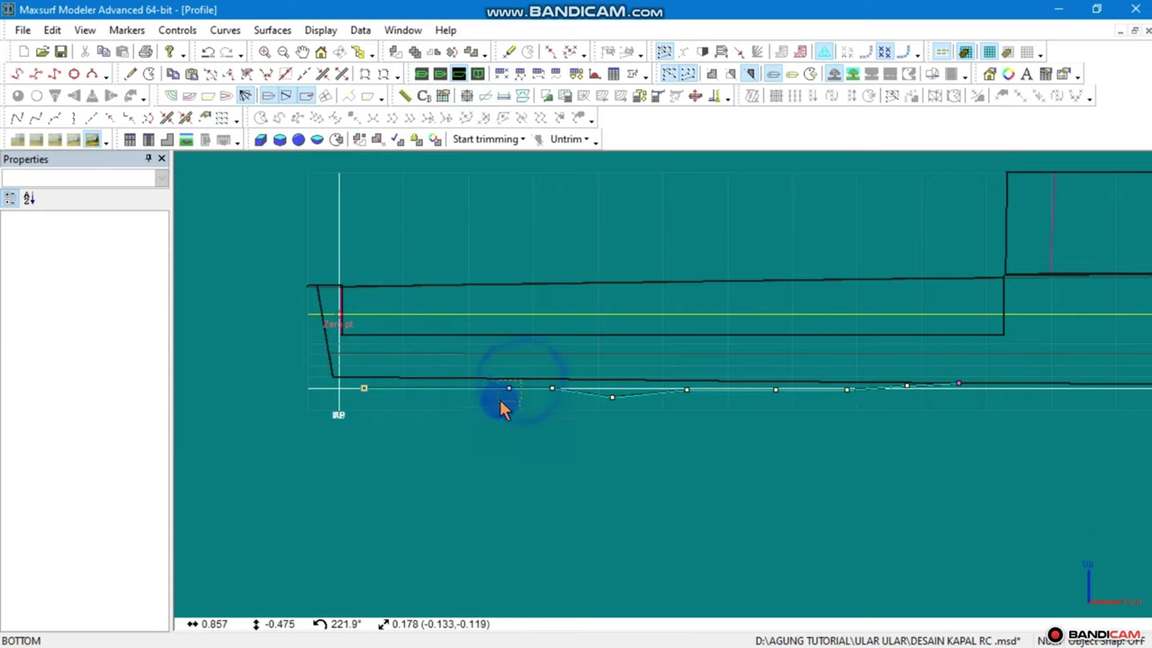
{"action": "mouse_move", "coordinate": [491, 373]}
{"action": "left_mouse_down"}
{"action": "mouse_move", "coordinate": [383, 348]}
{"action": "mouse_move", "coordinate": [365, 355]}
{"action": "left_mouse_up"}
{"action": "left_click", "coordinate": [550, 389]}
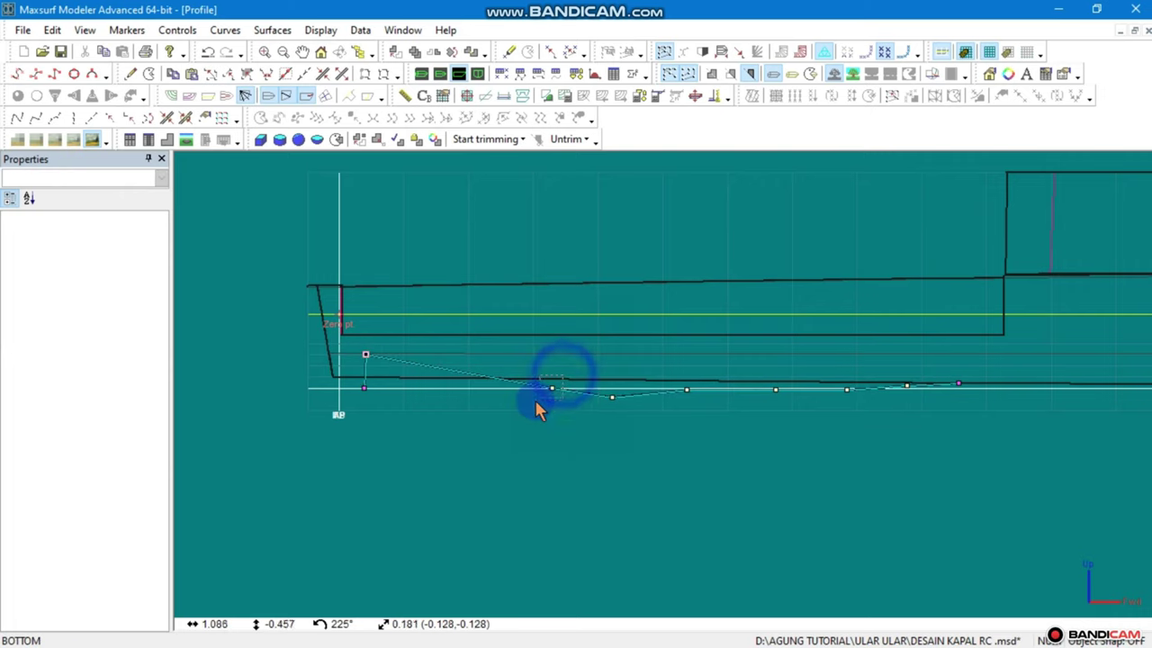
{"action": "left_click_drag", "start_coordinate": [551, 390], "coordinate": [405, 354]}
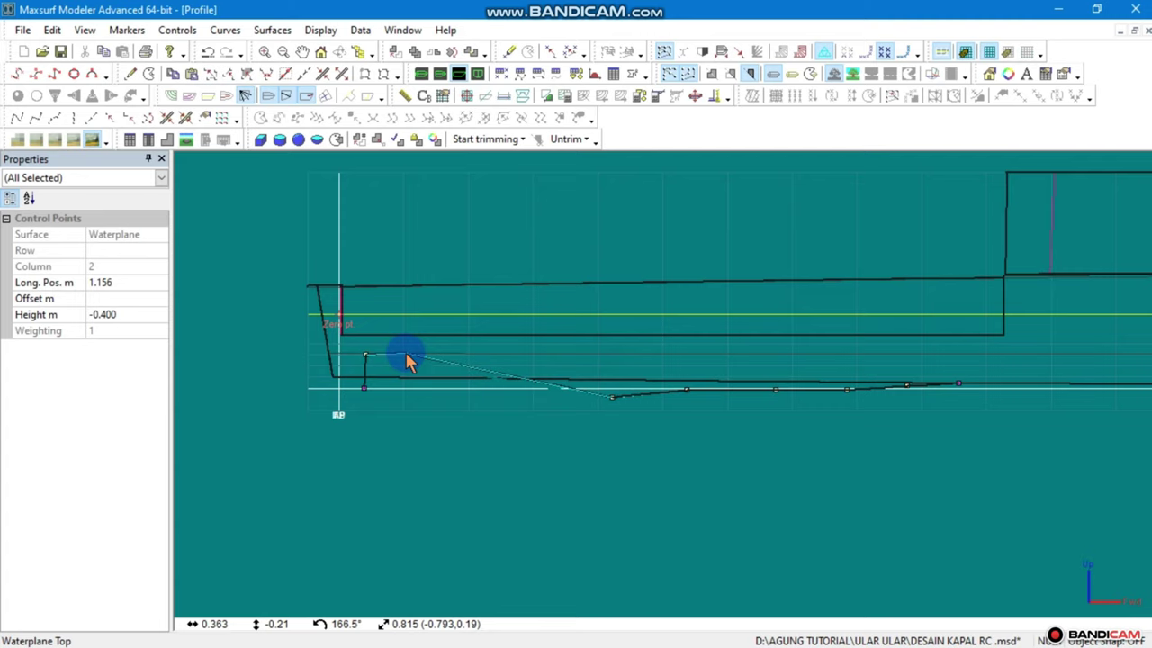
{"action": "left_click", "coordinate": [610, 385]}
{"action": "left_click_drag", "start_coordinate": [610, 401], "coordinate": [520, 418]}
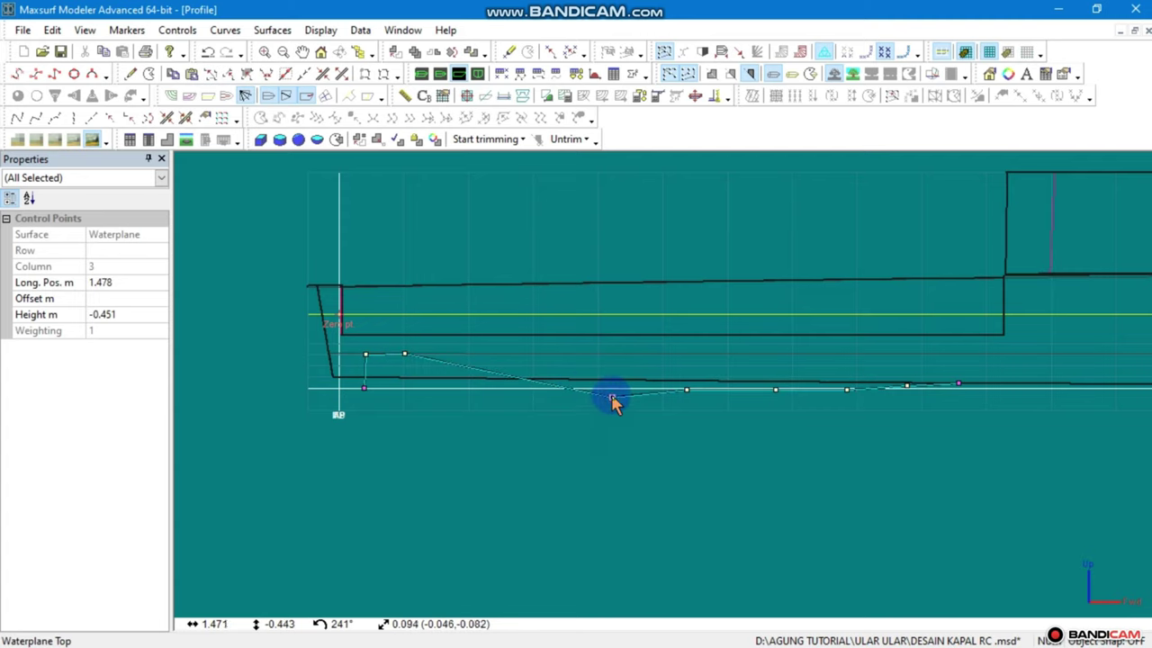
{"action": "left_click_drag", "start_coordinate": [418, 410], "coordinate": [381, 376]}
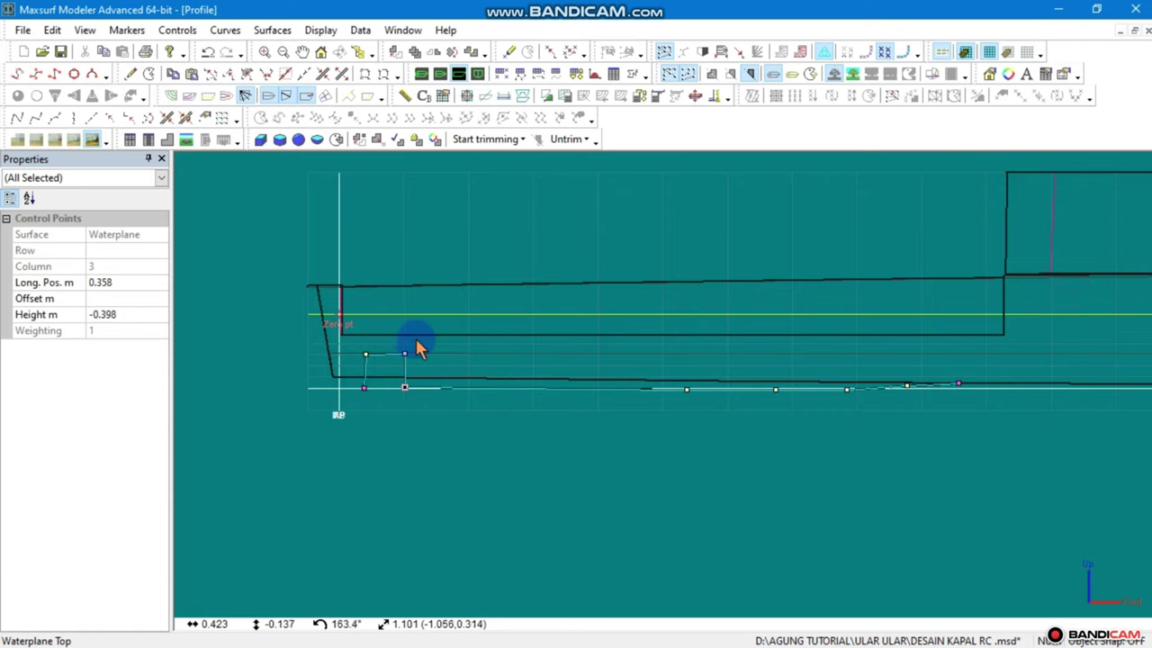
Adjust the first step's upper corner points, undoing an accidental move
{"action": "left_click", "coordinate": [405, 376]}
{"action": "left_click", "coordinate": [373, 336]}
{"action": "mouse_move", "coordinate": [381, 325]}
{"action": "left_mouse_down"}
{"action": "mouse_move", "coordinate": [355, 369]}
{"action": "mouse_move", "coordinate": [368, 305]}
{"action": "left_mouse_up"}
{"action": "left_click", "coordinate": [367, 354]}
{"action": "left_click", "coordinate": [405, 355]}
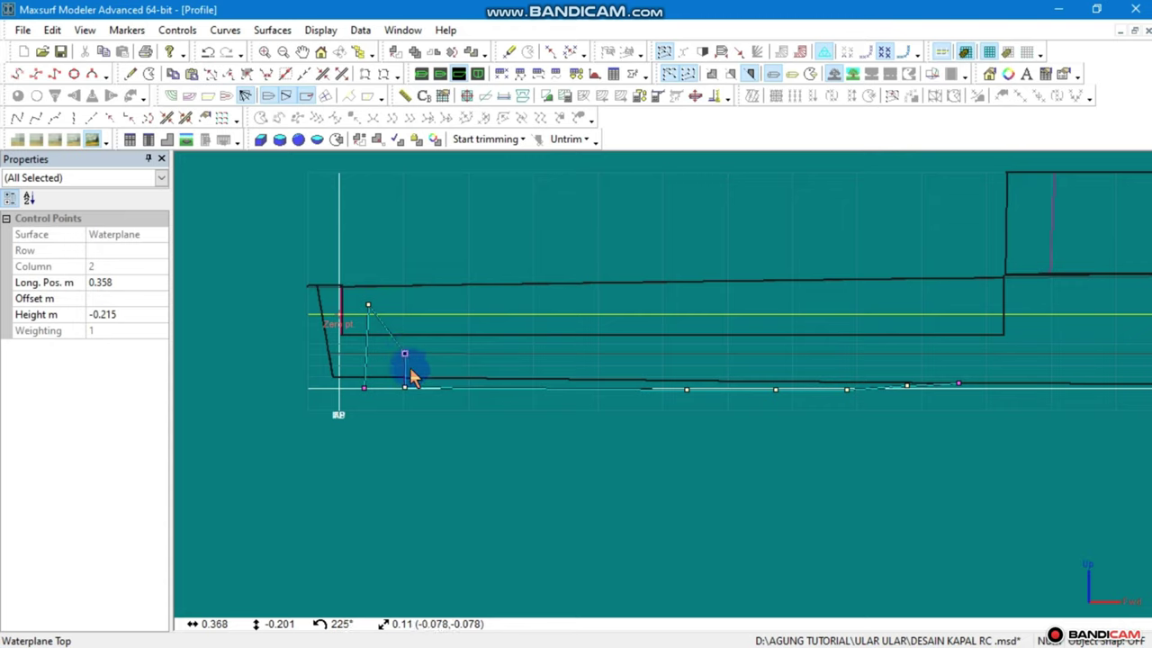
{"action": "key", "text": "ctrl+z"}
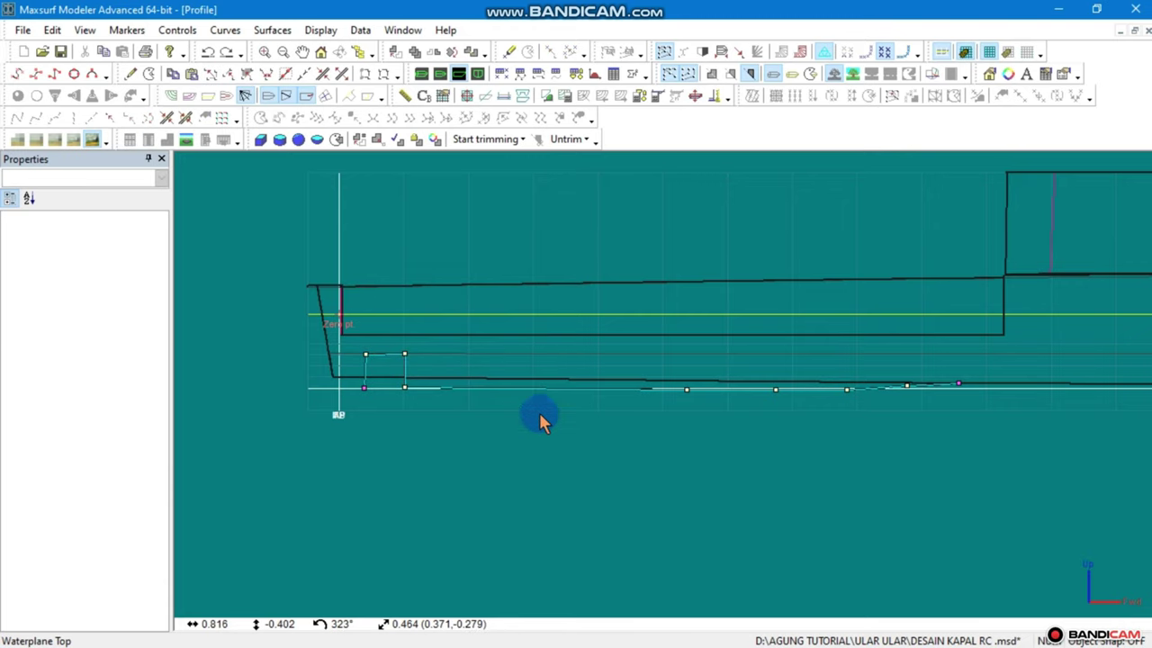
Pull the next floor points aft and up to build the second raised step
{"action": "left_click", "coordinate": [687, 390]}
{"action": "mouse_move", "coordinate": [689, 389]}
{"action": "left_mouse_down"}
{"action": "mouse_move", "coordinate": [514, 369]}
{"action": "mouse_move", "coordinate": [491, 389]}
{"action": "left_mouse_up"}
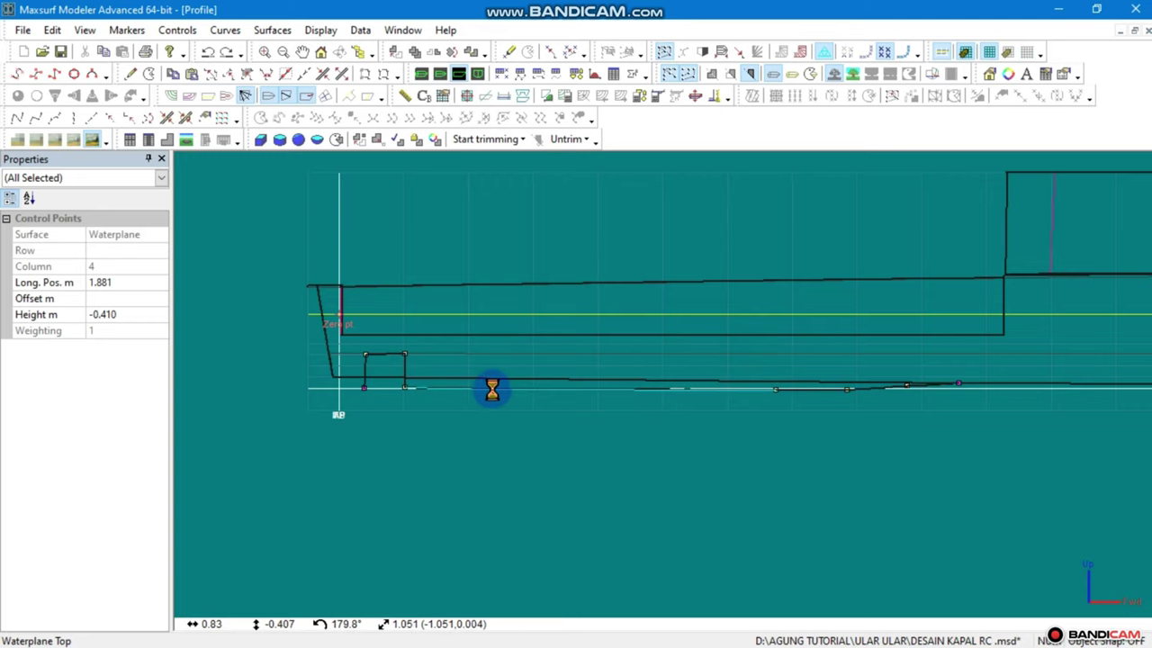
{"action": "left_click", "coordinate": [777, 387]}
{"action": "left_click_drag", "start_coordinate": [772, 387], "coordinate": [490, 353]}
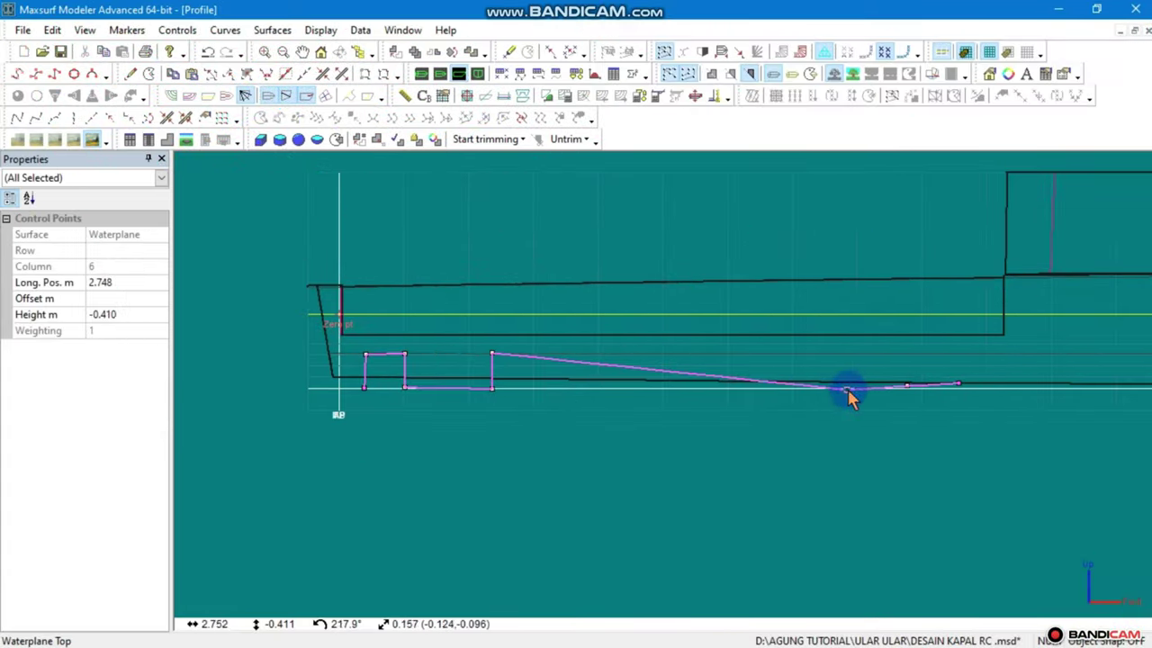
{"action": "left_click_drag", "start_coordinate": [847, 389], "coordinate": [554, 393]}
{"action": "left_click_drag", "start_coordinate": [961, 393], "coordinate": [648, 391]}
{"action": "key", "text": "ctrl+2"}
Insert three more control-point columns into the Waterplane in Plan view
{"action": "left_click", "coordinate": [131, 74]}
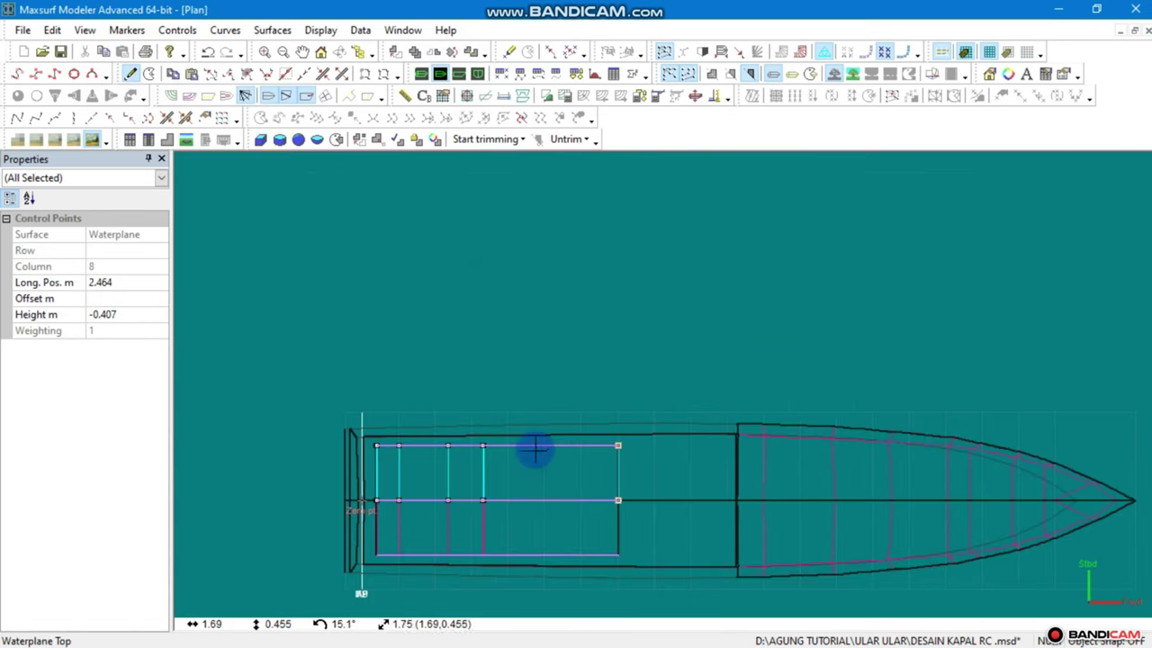
{"action": "left_click", "coordinate": [534, 446]}
{"action": "left_click", "coordinate": [131, 74]}
{"action": "left_click", "coordinate": [568, 447]}
{"action": "left_click", "coordinate": [597, 446]}
{"action": "left_click", "coordinate": [131, 74]}
In Profile, raise and square off new floor points to form the third step
{"action": "key", "text": "ctrl+3"}
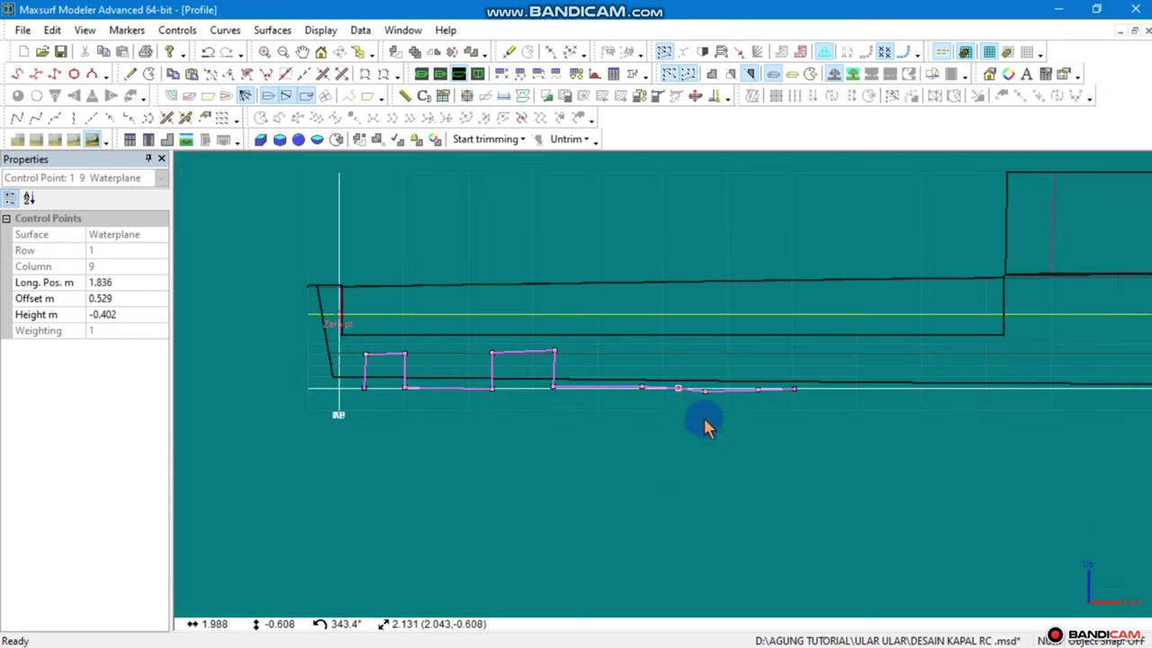
{"action": "left_click", "coordinate": [622, 387]}
{"action": "left_click_drag", "start_coordinate": [673, 387], "coordinate": [556, 336]}
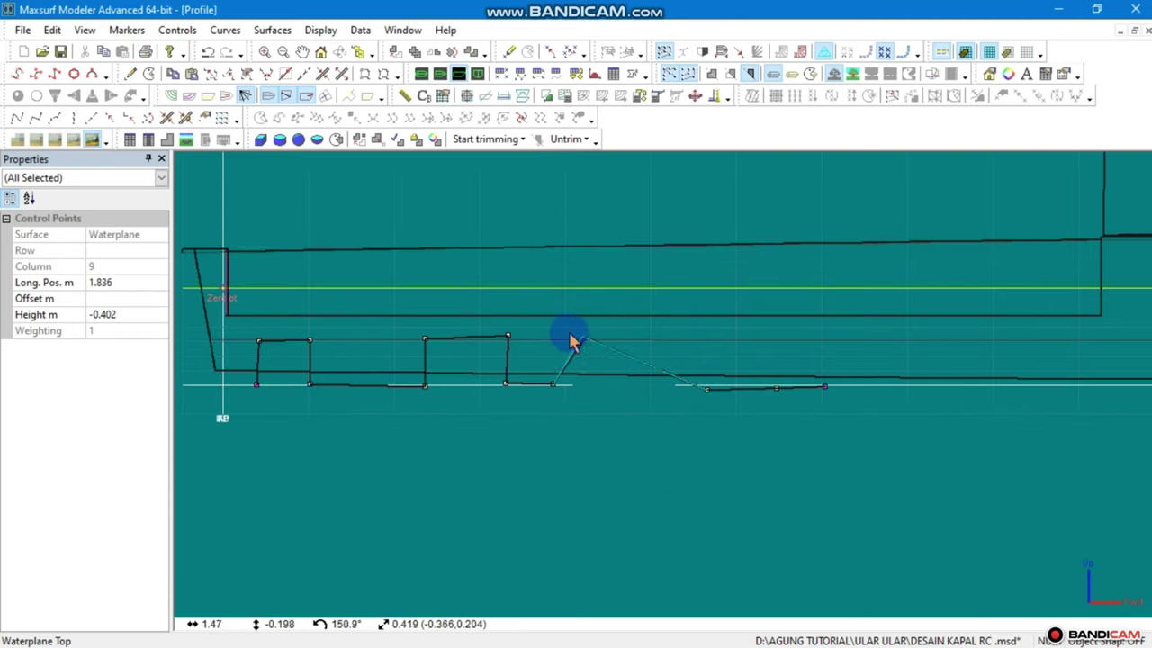
{"action": "left_click_drag", "start_coordinate": [776, 387], "coordinate": [619, 382]}
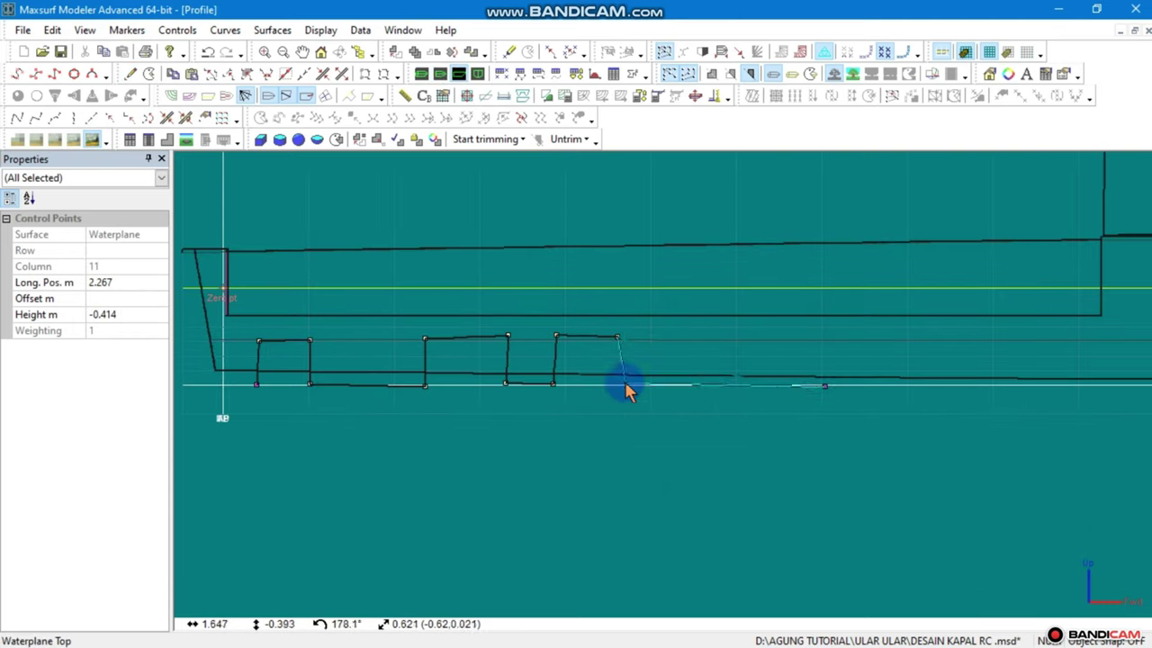
{"action": "left_click", "coordinate": [731, 384]}
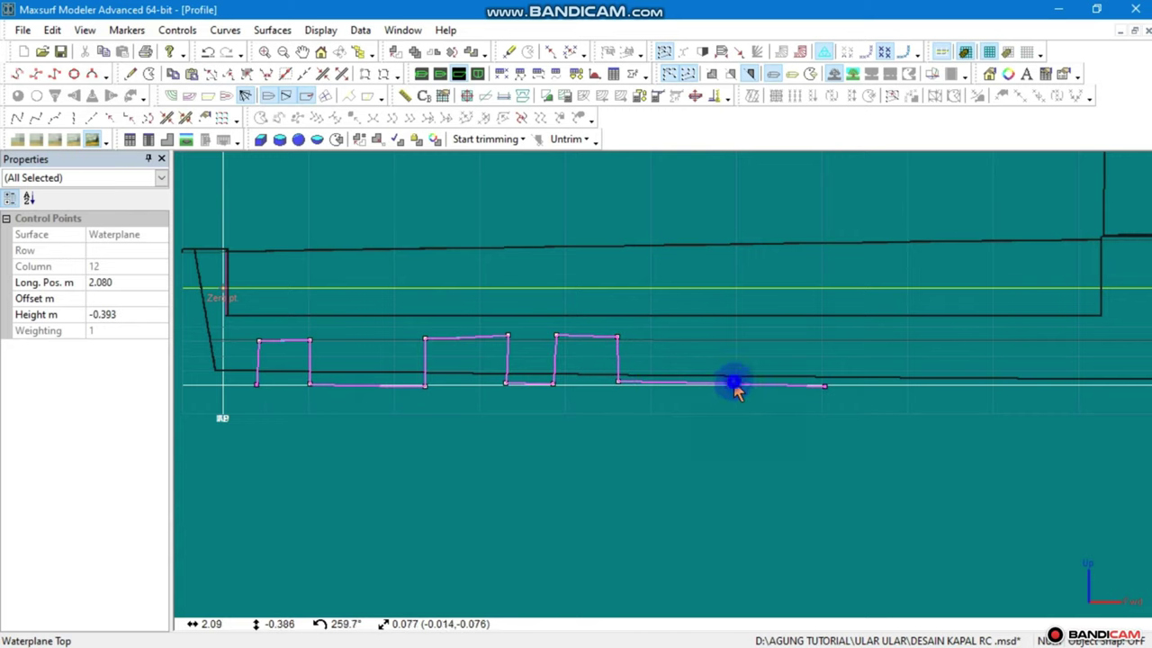
{"action": "scroll", "coordinate": [679, 404], "scroll_direction": "down", "scroll_amount": 1}
{"action": "scroll", "coordinate": [738, 431], "scroll_direction": "down", "scroll_amount": 1}
{"action": "left_click", "coordinate": [797, 437]}
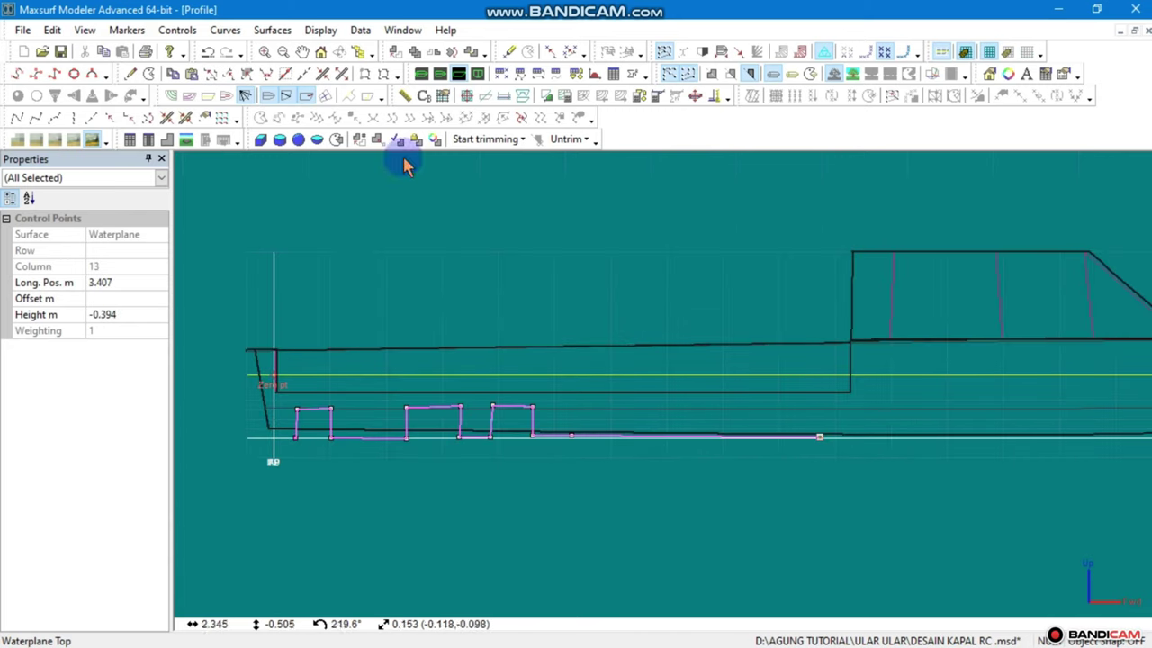
Raise and add floor control points to build the remaining steps, the last one smaller
{"action": "left_click_drag", "start_coordinate": [630, 435], "coordinate": [576, 406]}
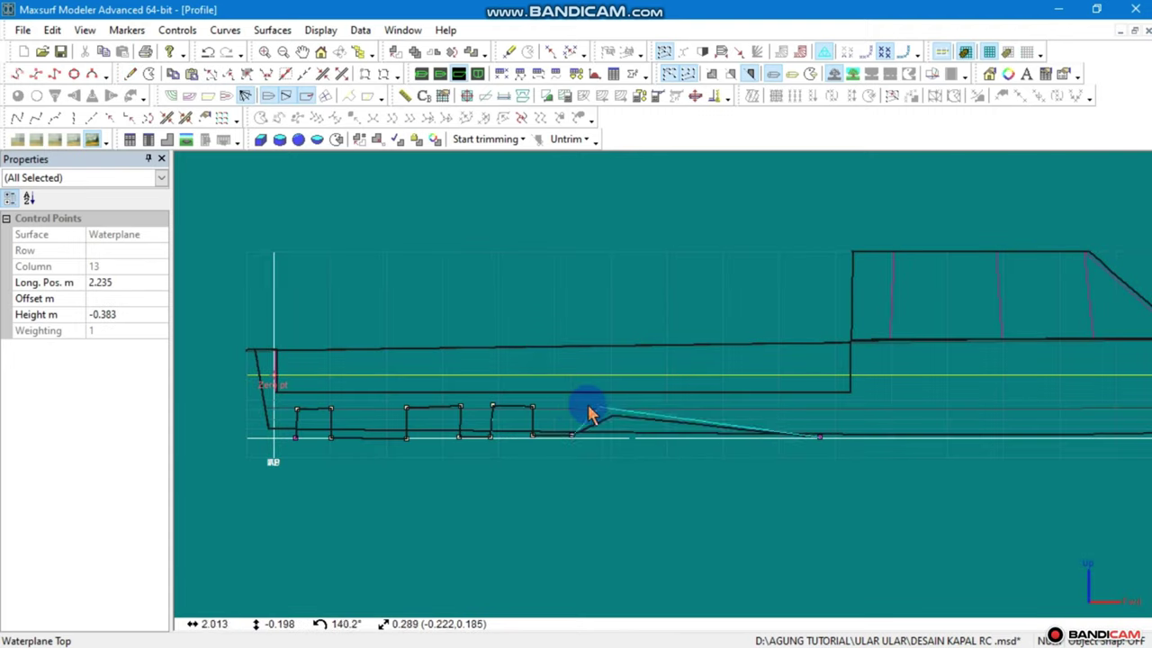
{"action": "left_click", "coordinate": [631, 413]}
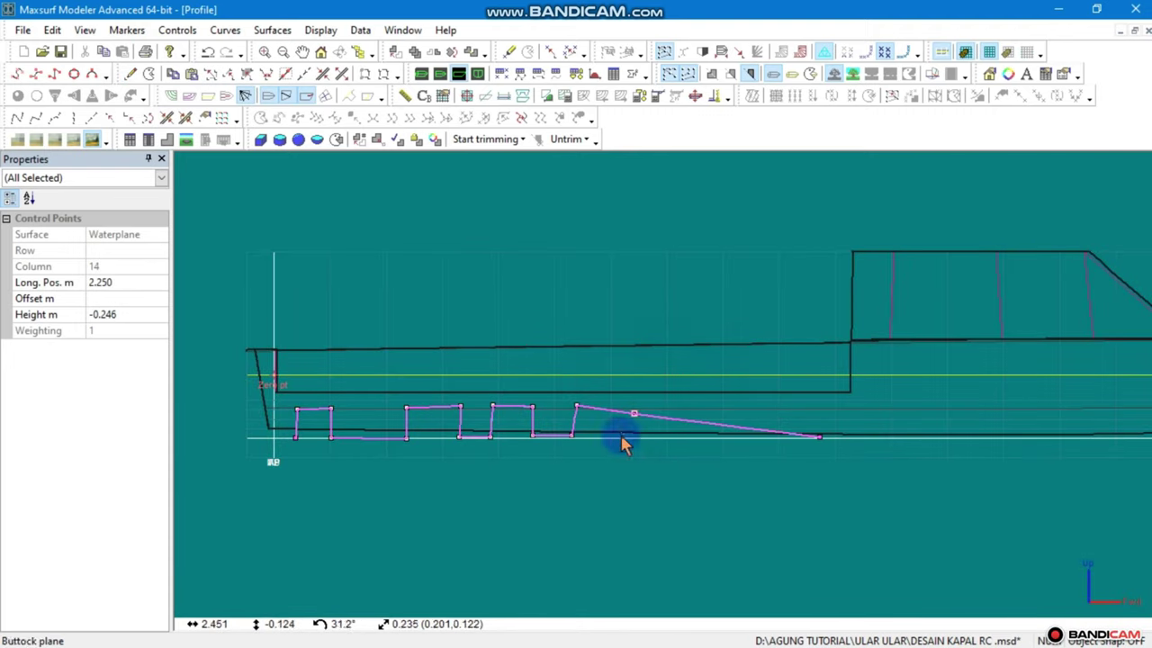
{"action": "left_click", "coordinate": [420, 225]}
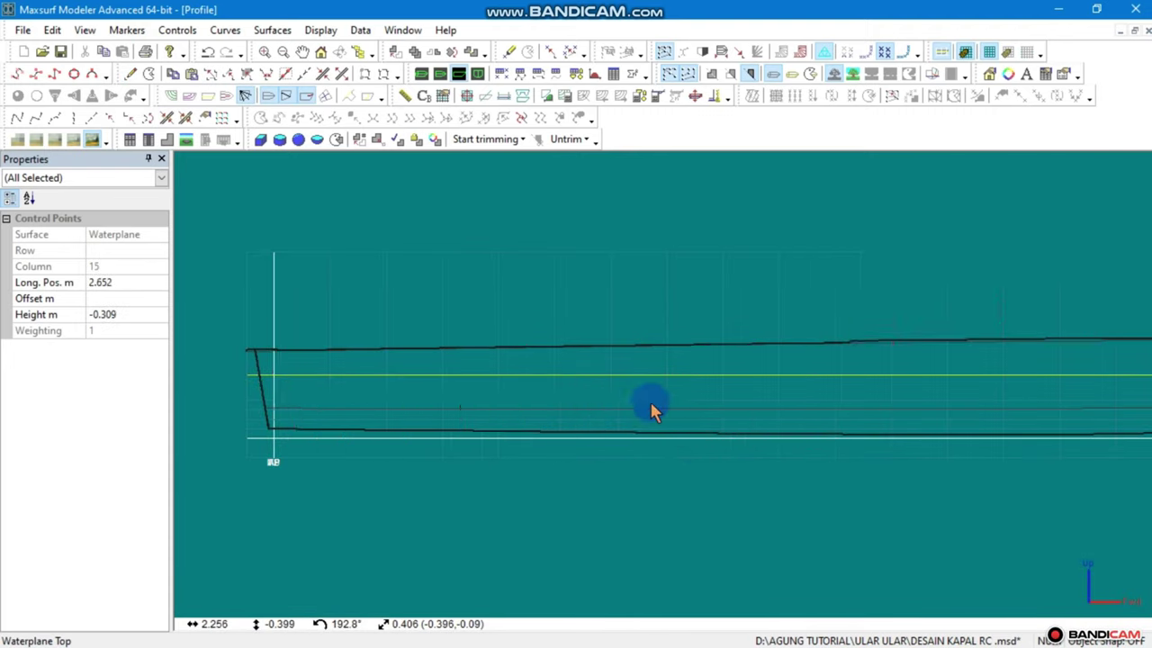
{"action": "left_click", "coordinate": [630, 413]}
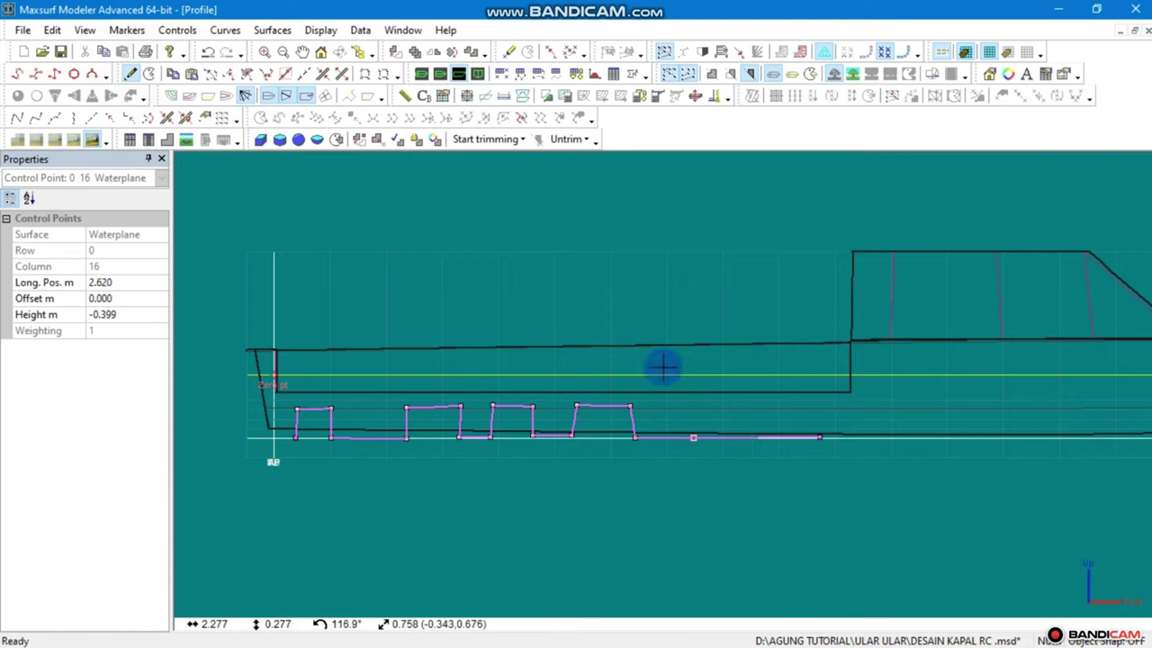
{"action": "mouse_move", "coordinate": [752, 437]}
{"action": "left_mouse_down"}
{"action": "mouse_move", "coordinate": [689, 401]}
{"action": "mouse_move", "coordinate": [748, 402]}
{"action": "mouse_move", "coordinate": [752, 438]}
{"action": "left_mouse_up"}
{"action": "left_click", "coordinate": [506, 195]}
{"action": "left_click", "coordinate": [742, 417]}
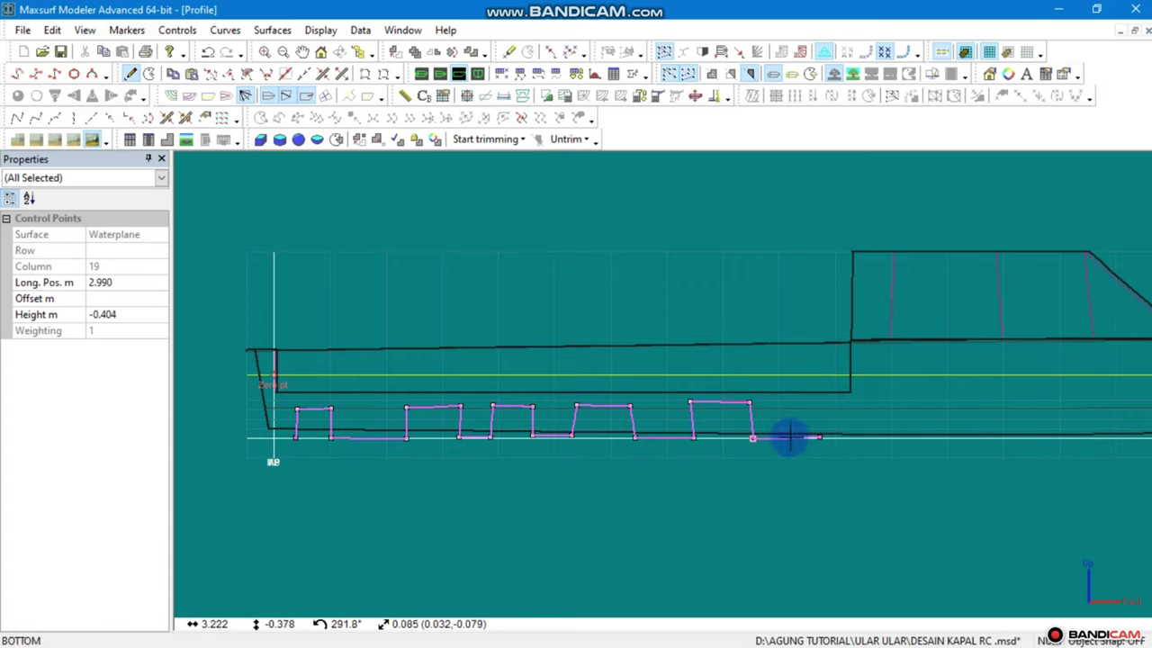
{"action": "left_click", "coordinate": [129, 72]}
{"action": "left_click", "coordinate": [789, 416]}
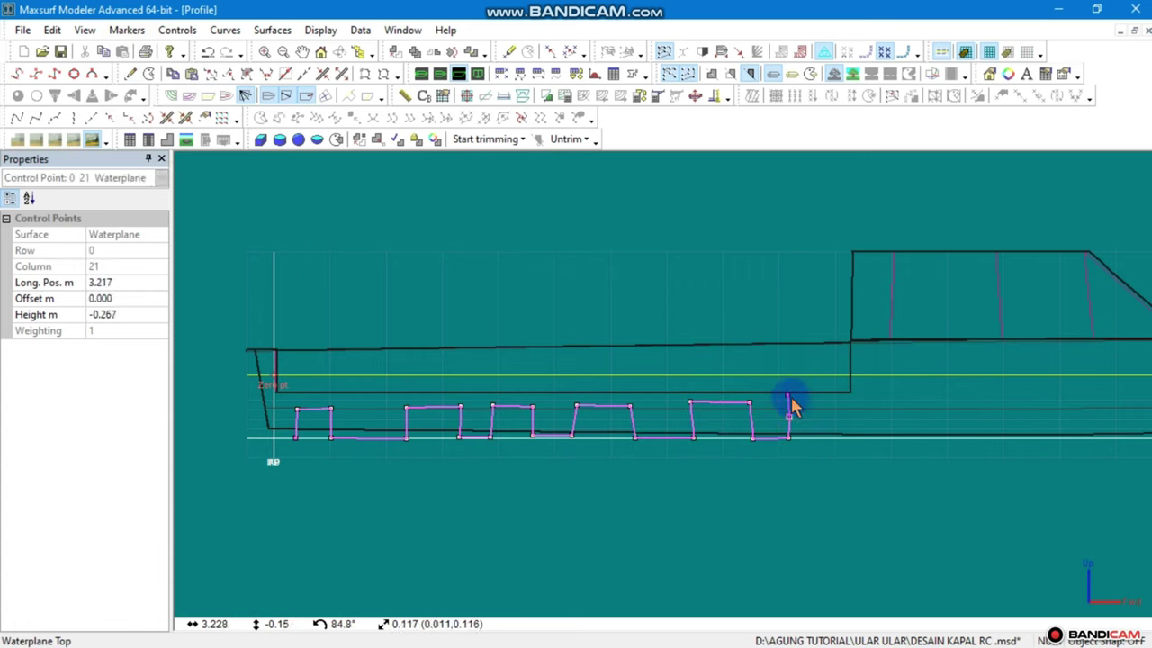
{"action": "left_click", "coordinate": [839, 413]}
{"action": "left_click", "coordinate": [827, 414]}
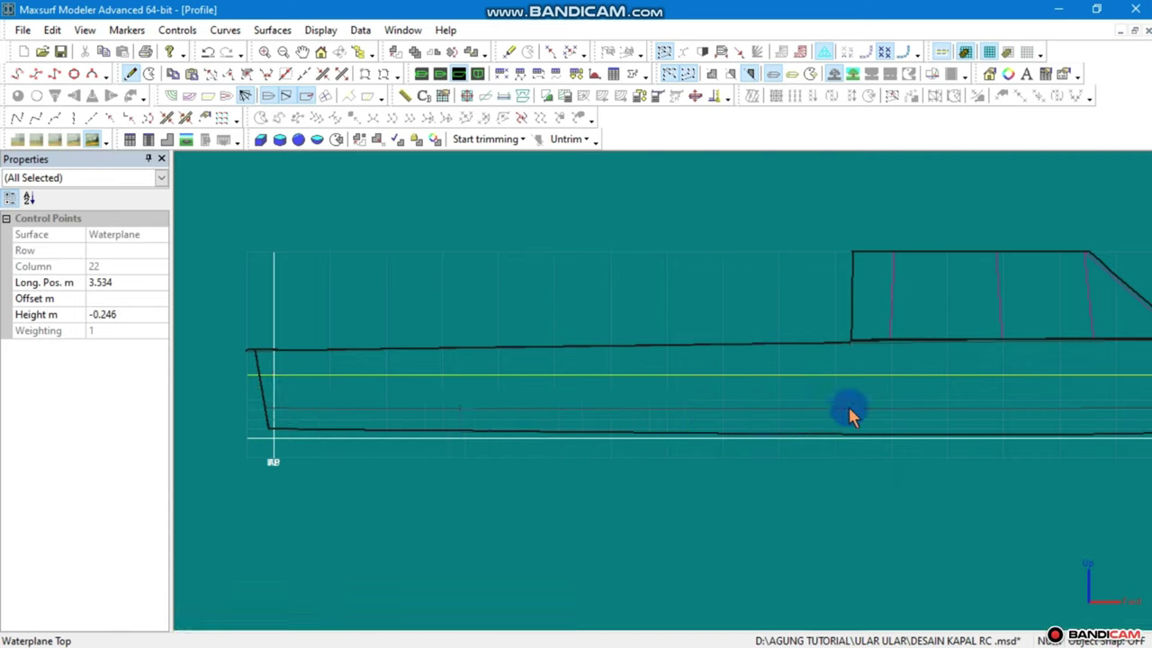
{"action": "scroll", "coordinate": [405, 435], "scroll_direction": "up", "scroll_amount": 1}
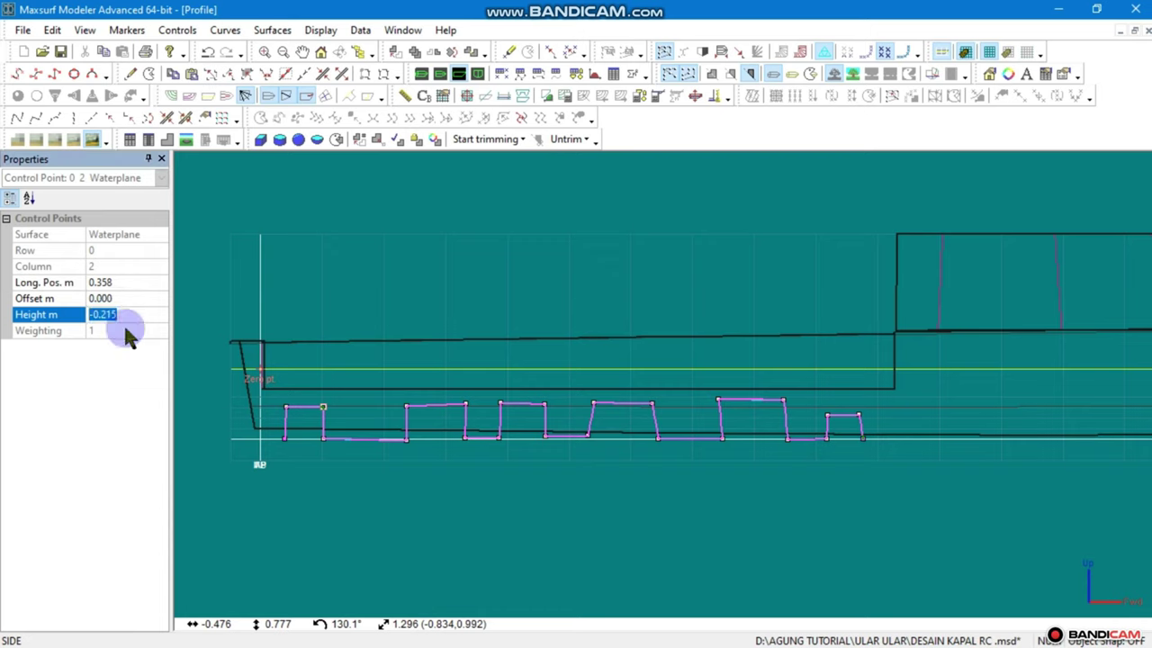
Select the Waterplane's bottom row of control points and check the first point's longitudinal position
{"action": "left_click", "coordinate": [351, 329]}
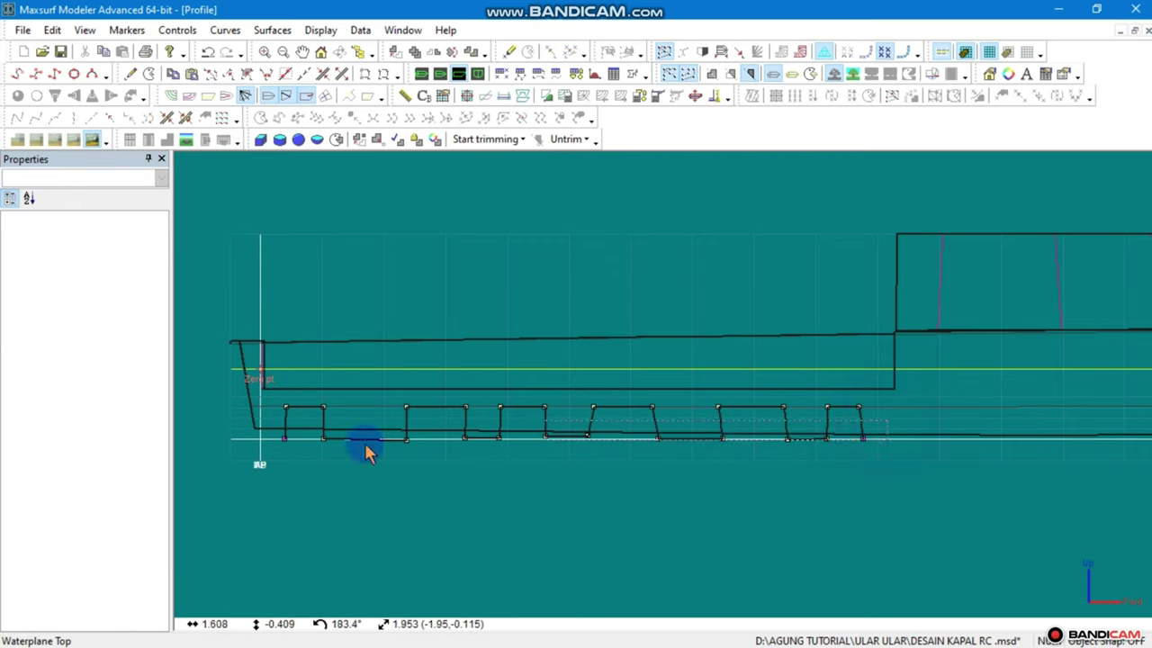
{"action": "left_click", "coordinate": [284, 440]}
{"action": "left_click_drag", "start_coordinate": [258, 455], "coordinate": [946, 442]}
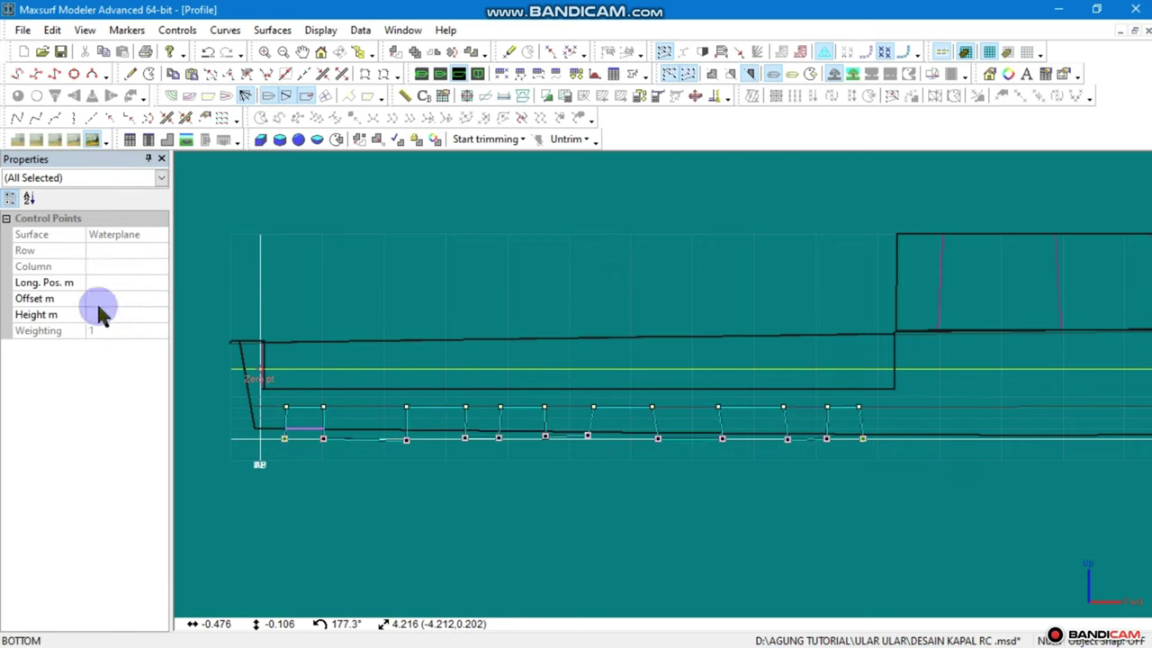
{"action": "left_click", "coordinate": [393, 273]}
{"action": "scroll", "coordinate": [306, 381], "scroll_direction": "up", "scroll_amount": 5}
{"action": "left_click", "coordinate": [290, 387]}
{"action": "left_click", "coordinate": [160, 283]}
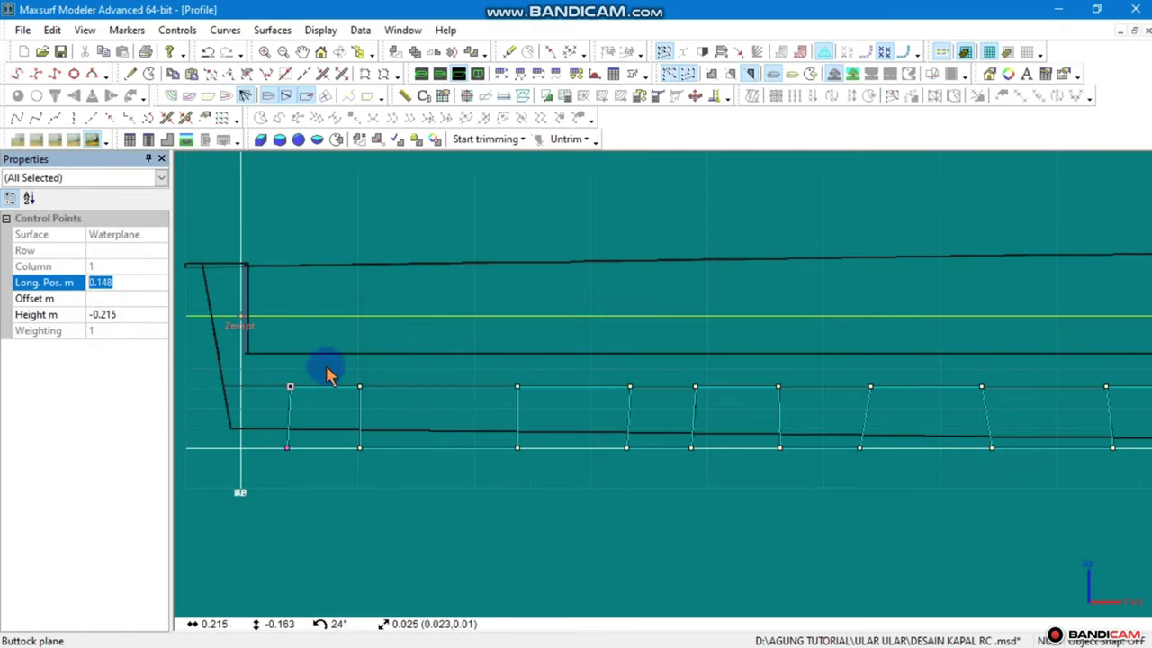
Match the Column 13 and Column 14 bottom points' longitudinal positions to their top points
{"action": "left_click", "coordinate": [673, 370]}
{"action": "left_click", "coordinate": [116, 283]}
{"action": "left_click_drag", "start_coordinate": [640, 365], "coordinate": [617, 458]}
{"action": "left_click", "coordinate": [151, 308]}
{"action": "left_click_drag", "start_coordinate": [720, 351], "coordinate": [643, 494]}
{"action": "left_click", "coordinate": [117, 282]}
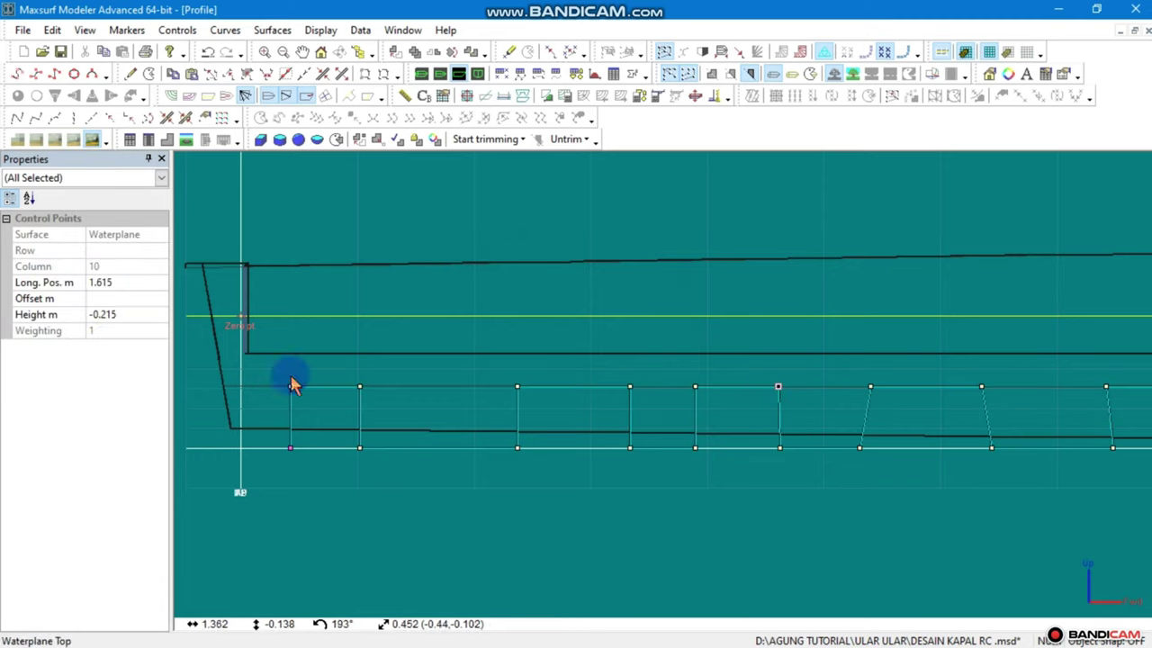
{"action": "left_click", "coordinate": [620, 456]}
{"action": "left_click", "coordinate": [50, 286]}
{"action": "left_click", "coordinate": [120, 281]}
{"action": "left_click_drag", "start_coordinate": [622, 491], "coordinate": [704, 435]}
{"action": "left_click", "coordinate": [15, 286]}
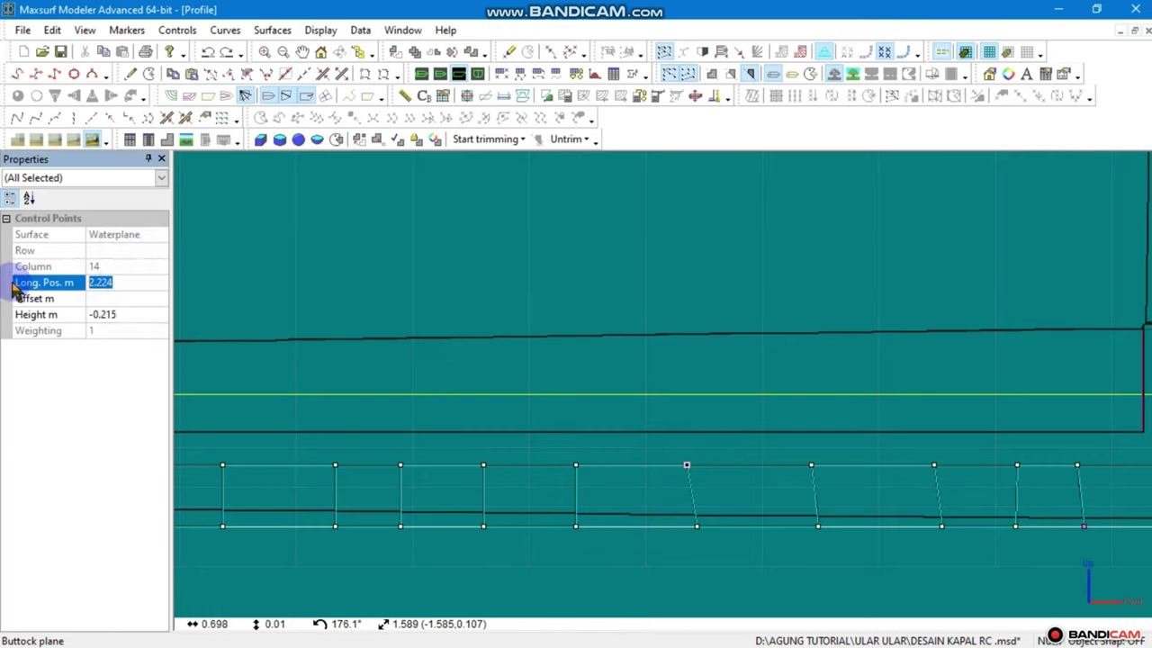
Align the Column 17 bottom control point directly under its top point
{"action": "left_click", "coordinate": [811, 465]}
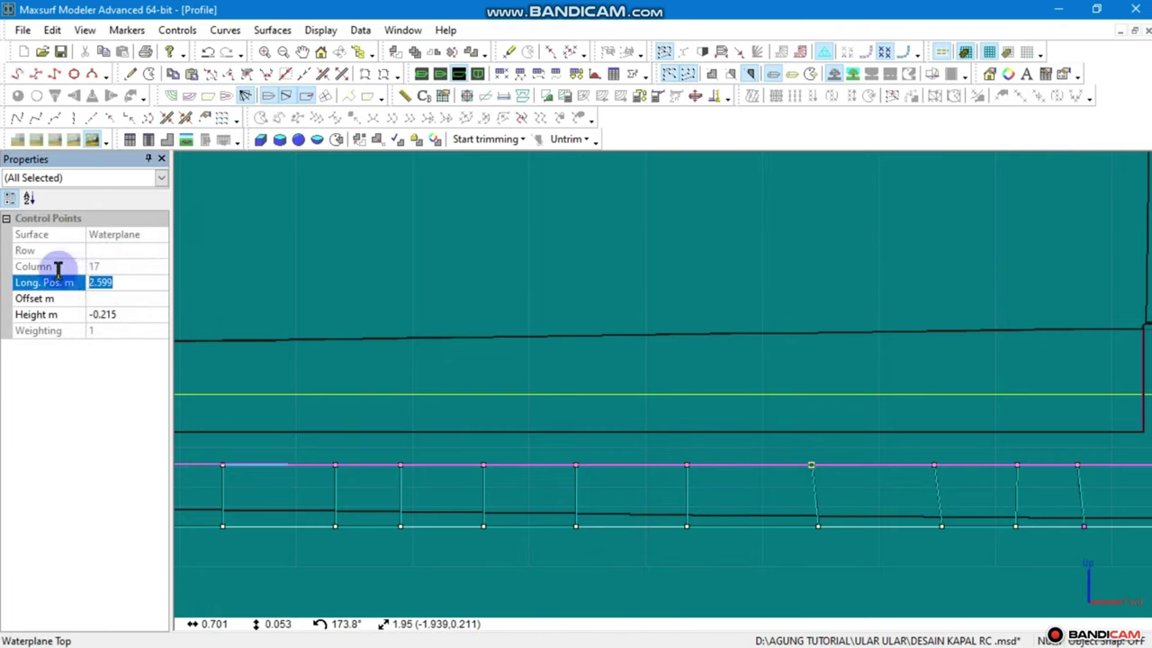
{"action": "key", "text": "Return"}
{"action": "scroll", "coordinate": [478, 437], "scroll_direction": "down", "scroll_amount": 1}
{"action": "scroll", "coordinate": [615, 481], "scroll_direction": "down", "scroll_amount": 1}
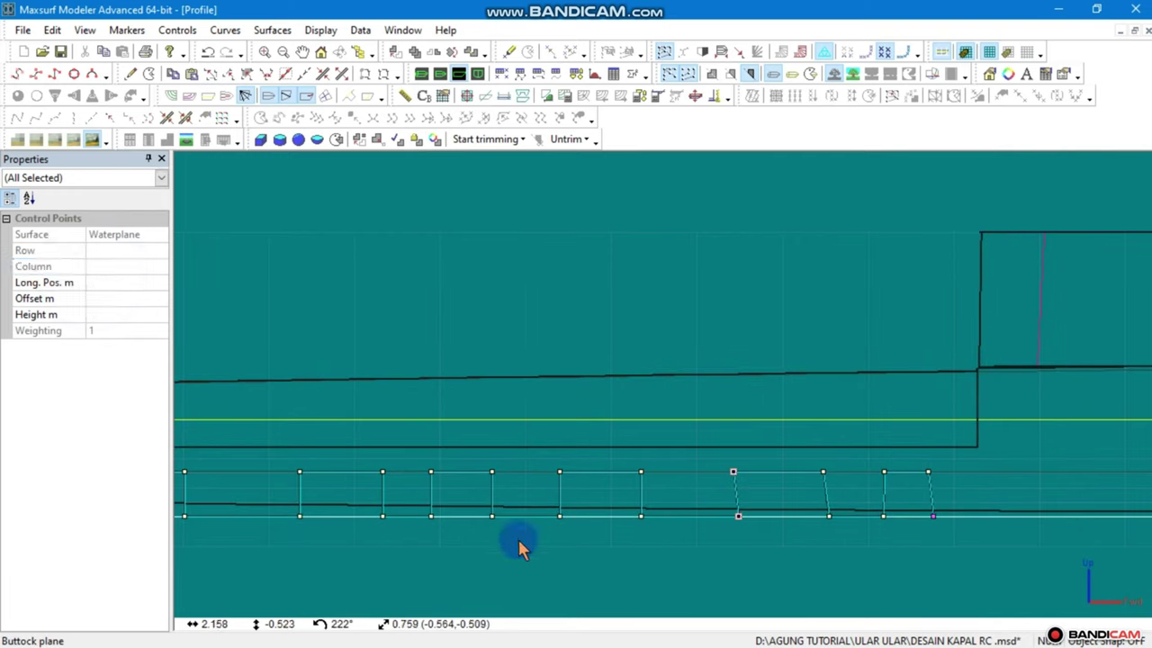
{"action": "left_click", "coordinate": [819, 484]}
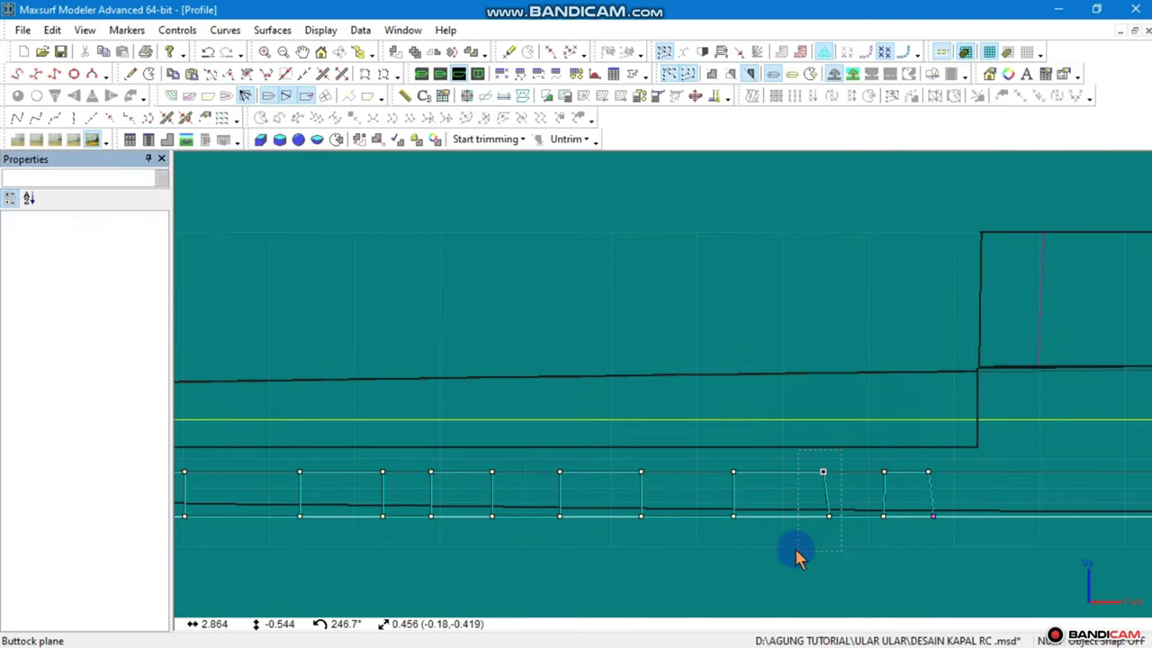
{"action": "type", "text": "2.969"}
Align the Column 18 and Column 19 bottom points under their top points
{"action": "left_click", "coordinate": [816, 470]}
{"action": "left_click", "coordinate": [747, 485]}
{"action": "left_click", "coordinate": [651, 400]}
{"action": "left_click", "coordinate": [819, 474]}
{"action": "left_click", "coordinate": [81, 283]}
{"action": "left_click", "coordinate": [855, 498]}
{"action": "left_click", "coordinate": [828, 515]}
{"action": "left_click", "coordinate": [121, 285]}
{"action": "left_click", "coordinate": [876, 478]}
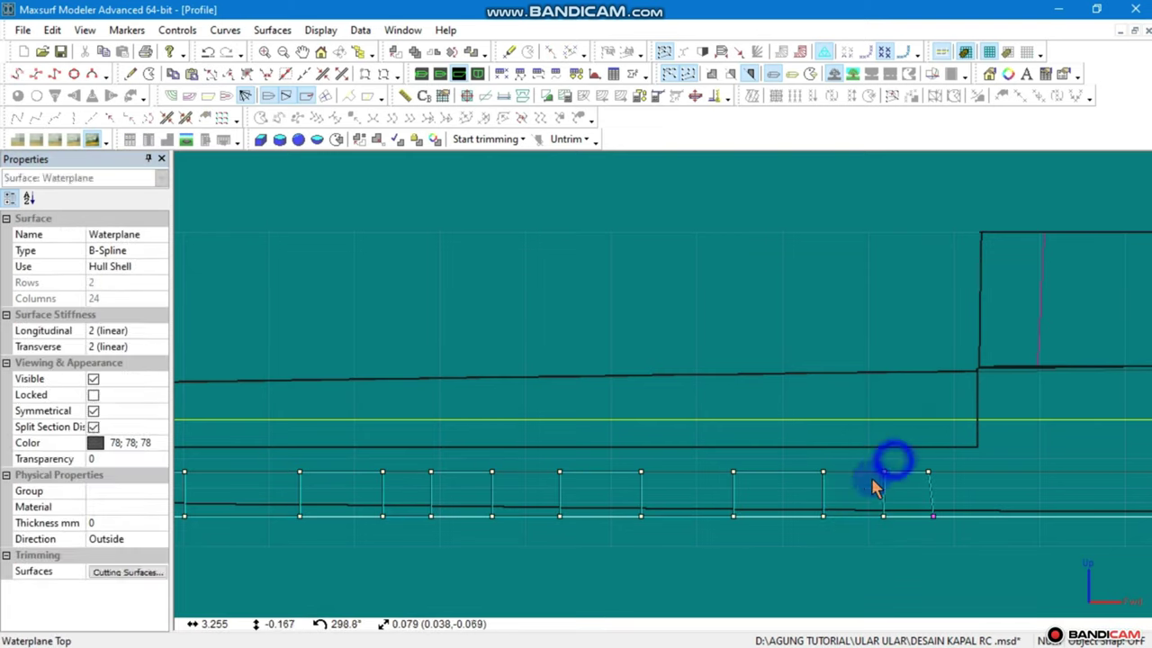
Set both Column 22 control points to Long. Pos. 3.397
{"action": "left_click", "coordinate": [883, 515]}
{"action": "left_click", "coordinate": [924, 478]}
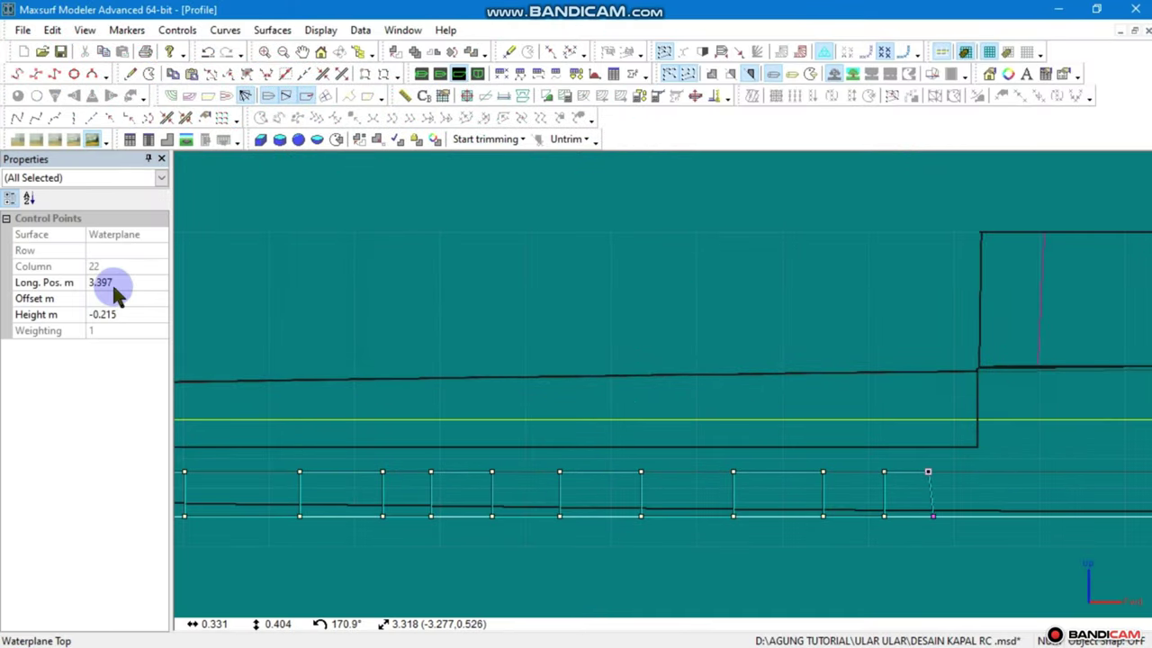
{"action": "left_click", "coordinate": [71, 285]}
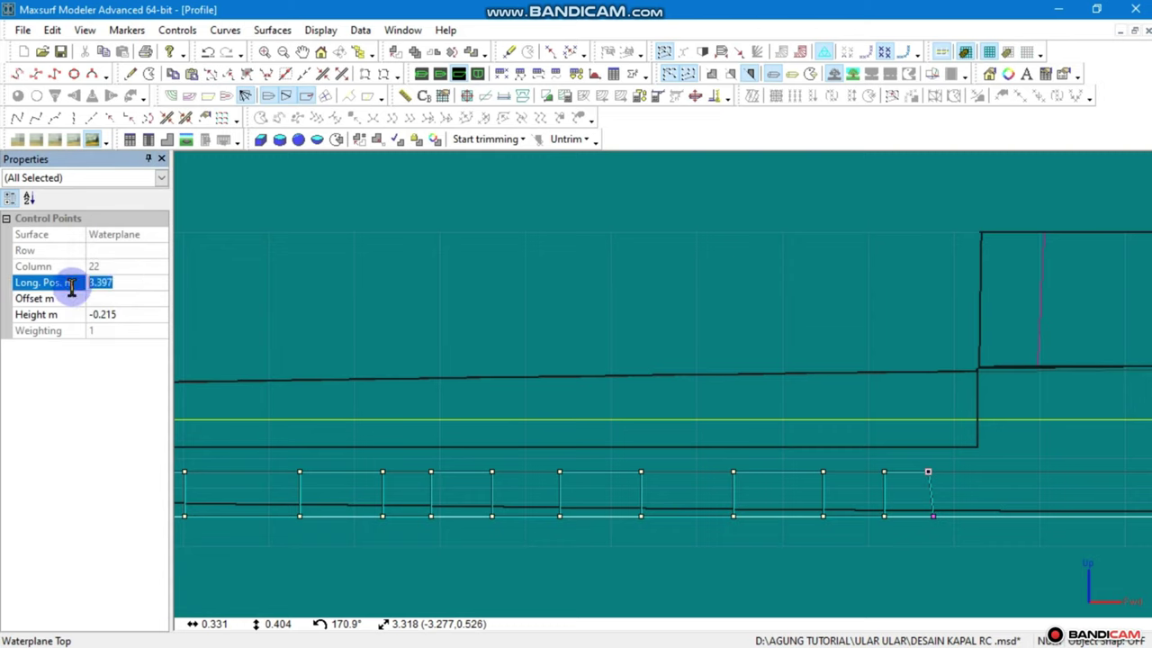
{"action": "left_click", "coordinate": [933, 515], "text": "shift"}
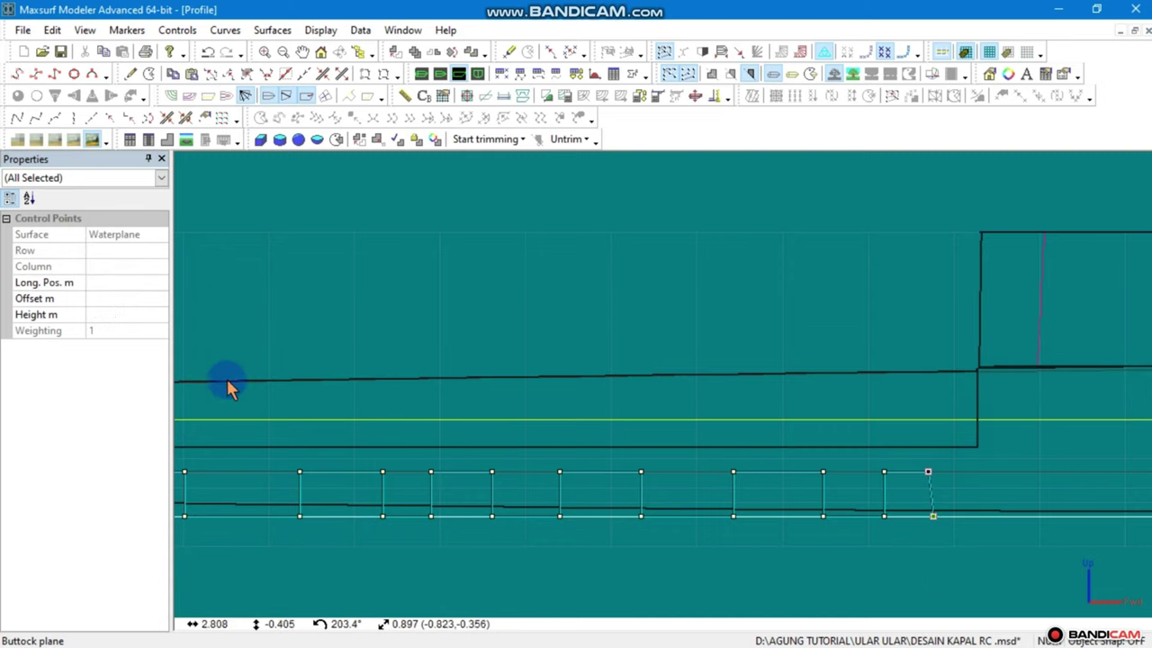
{"action": "left_click", "coordinate": [126, 284]}
{"action": "type", "text": "3.397"}
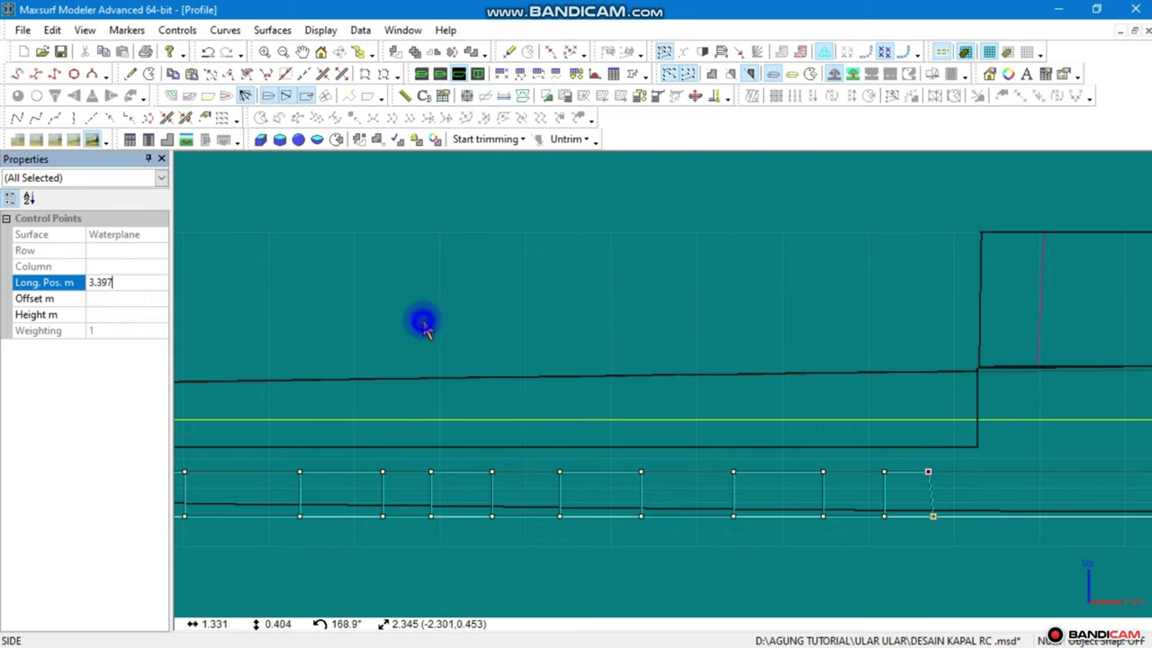
{"action": "key", "text": "Return"}
Shift the point at Long. Pos. 0.358 and the step columns forward into place
{"action": "left_click", "coordinate": [476, 448]}
{"action": "left_click_drag", "start_coordinate": [504, 439], "coordinate": [643, 432]}
{"action": "mouse_move", "coordinate": [674, 393]}
{"action": "left_mouse_down"}
{"action": "mouse_move", "coordinate": [648, 432]}
{"action": "mouse_move", "coordinate": [746, 438]}
{"action": "mouse_move", "coordinate": [779, 412]}
{"action": "mouse_move", "coordinate": [887, 436]}
{"action": "mouse_move", "coordinate": [848, 411]}
{"action": "mouse_move", "coordinate": [913, 411]}
{"action": "mouse_move", "coordinate": [900, 412]}
{"action": "left_mouse_up"}
{"action": "left_click", "coordinate": [318, 512]}
{"action": "left_click_drag", "start_coordinate": [981, 355], "coordinate": [627, 473]}
{"action": "left_click_drag", "start_coordinate": [952, 410], "coordinate": [936, 417]}
{"action": "left_click_drag", "start_coordinate": [625, 406], "coordinate": [611, 369]}
{"action": "left_click", "coordinate": [440, 74]}
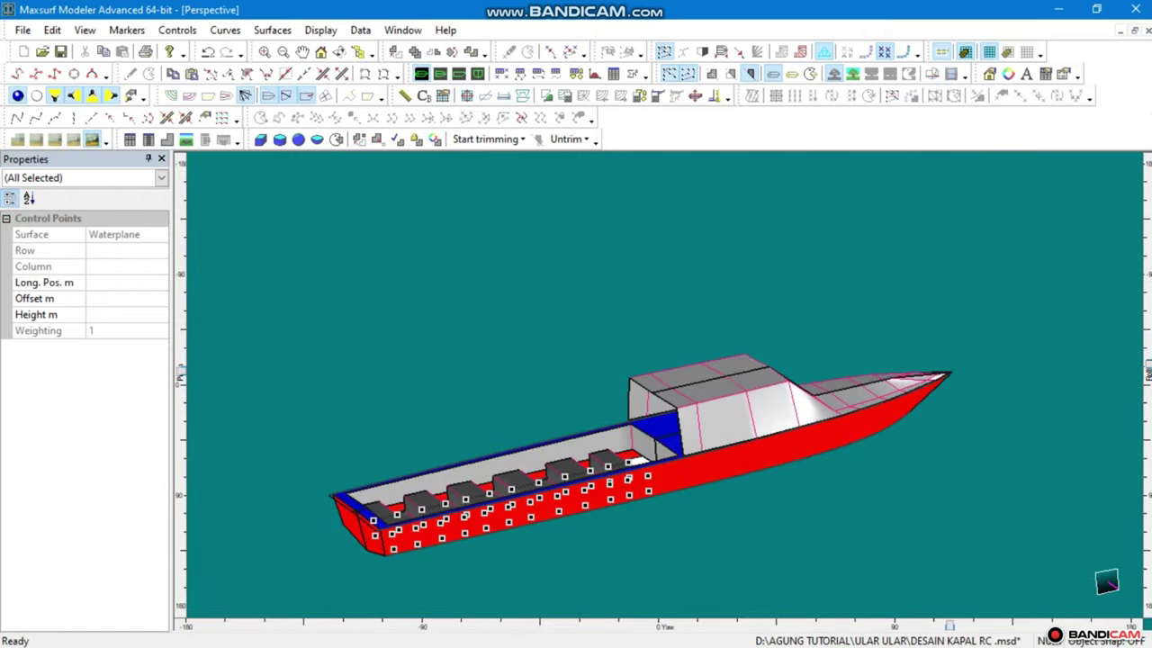
{"action": "mouse_move", "coordinate": [1148, 329]}
{"action": "left_mouse_down"}
{"action": "mouse_move", "coordinate": [1131, 309]}
{"action": "mouse_move", "coordinate": [1143, 330]}
{"action": "mouse_move", "coordinate": [1096, 387]}
{"action": "left_mouse_up"}
{"action": "scroll", "coordinate": [475, 589], "scroll_direction": "up", "scroll_amount": 3}
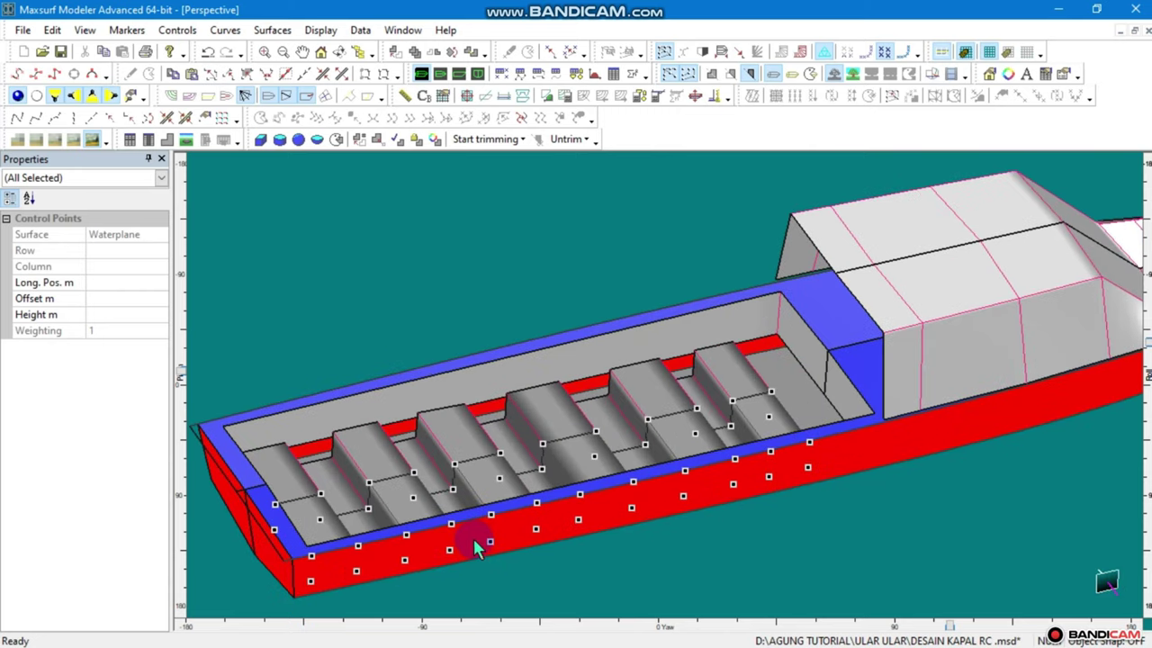
{"action": "left_click_drag", "start_coordinate": [477, 549], "coordinate": [387, 533]}
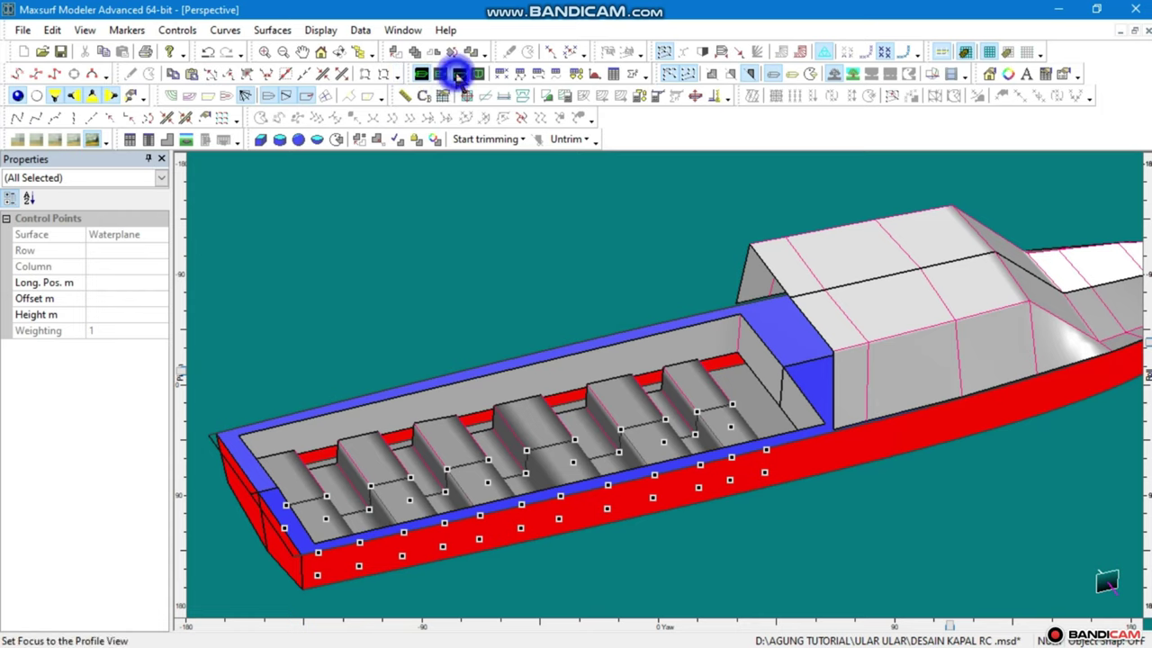
{"action": "left_click", "coordinate": [459, 75]}
{"action": "scroll", "coordinate": [894, 376], "scroll_direction": "up", "scroll_amount": 1}
Select the control point beside the cabin and check its longitudinal position
{"action": "left_click", "coordinate": [908, 361]}
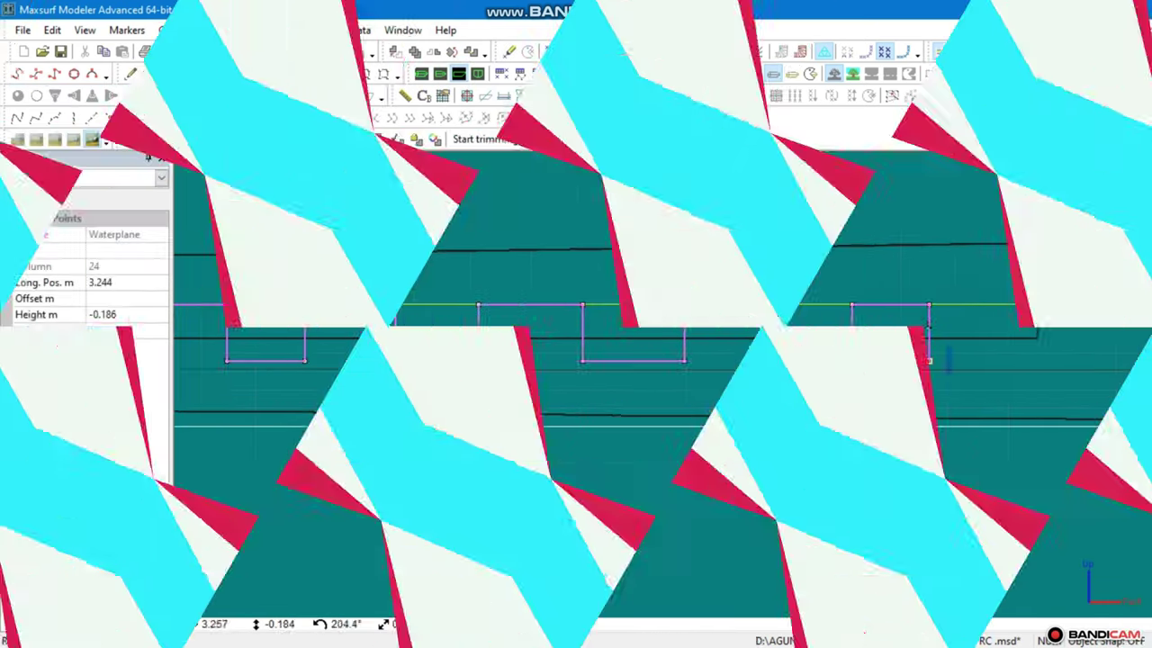
{"action": "mouse_move", "coordinate": [1021, 345]}
{"action": "left_mouse_down"}
{"action": "mouse_move", "coordinate": [927, 340]}
{"action": "mouse_move", "coordinate": [930, 373]}
{"action": "left_mouse_up"}
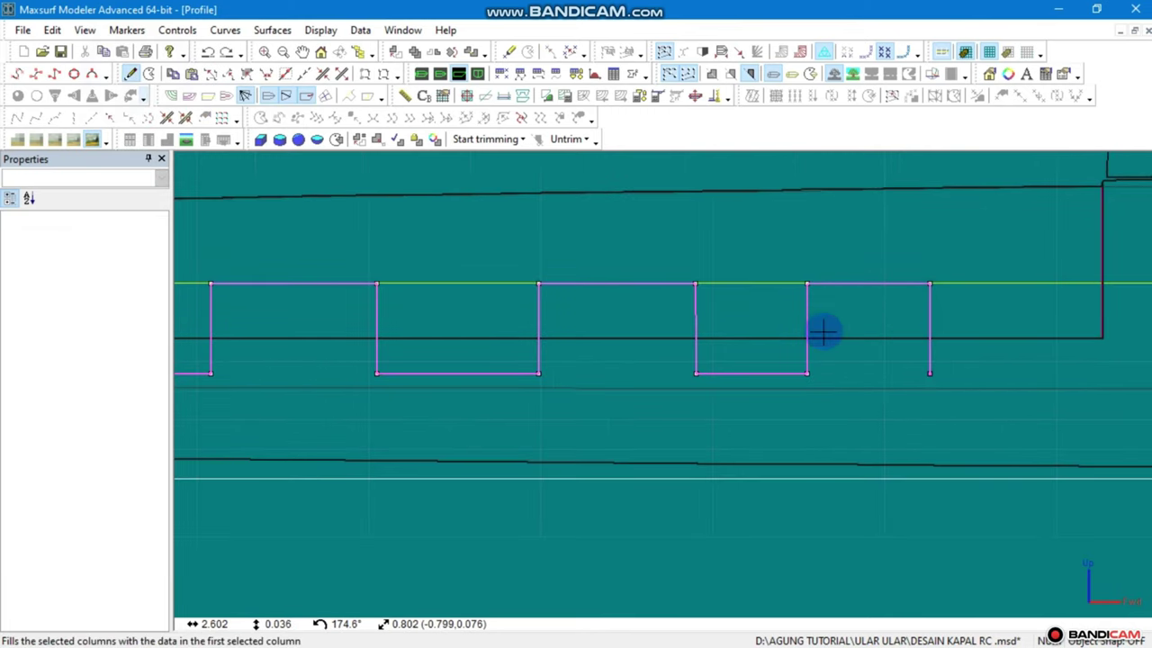
{"action": "left_click", "coordinate": [929, 360]}
{"action": "scroll", "coordinate": [929, 342], "scroll_direction": "up", "scroll_amount": 1}
{"action": "left_click", "coordinate": [962, 221]}
{"action": "left_click", "coordinate": [929, 274]}
{"action": "left_click", "coordinate": [36, 282]}
Set the Column 24 bottom control point's height to -0.117 m
{"action": "left_click", "coordinate": [941, 329]}
{"action": "scroll", "coordinate": [949, 306], "scroll_direction": "up", "scroll_amount": 1}
{"action": "left_click", "coordinate": [911, 348]}
{"action": "left_click", "coordinate": [911, 389]}
{"action": "scroll", "coordinate": [976, 355], "scroll_direction": "down", "scroll_amount": 1}
{"action": "left_click", "coordinate": [108, 314]}
{"action": "type", "text": "-0.117"}
{"action": "key", "text": "Return"}
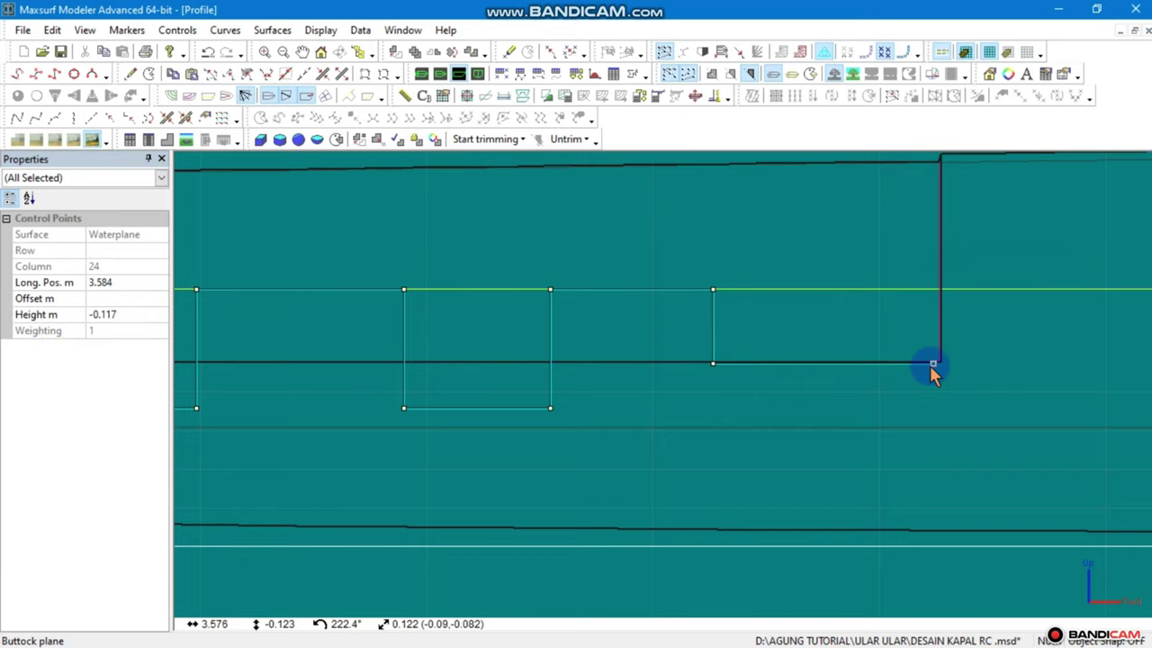
Lower the selected bottom-row step points to about -0.186 m height
{"action": "left_click", "coordinate": [938, 367]}
{"action": "scroll", "coordinate": [671, 411], "scroll_direction": "down", "scroll_amount": 3}
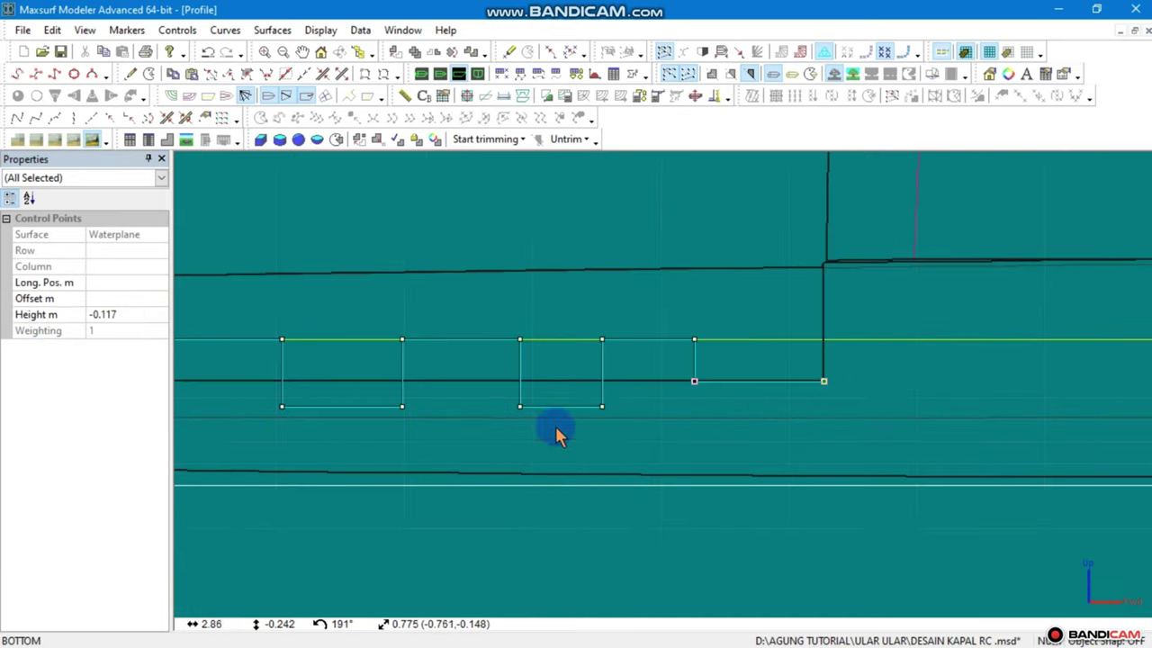
{"action": "scroll", "coordinate": [682, 486], "scroll_direction": "down", "scroll_amount": 3}
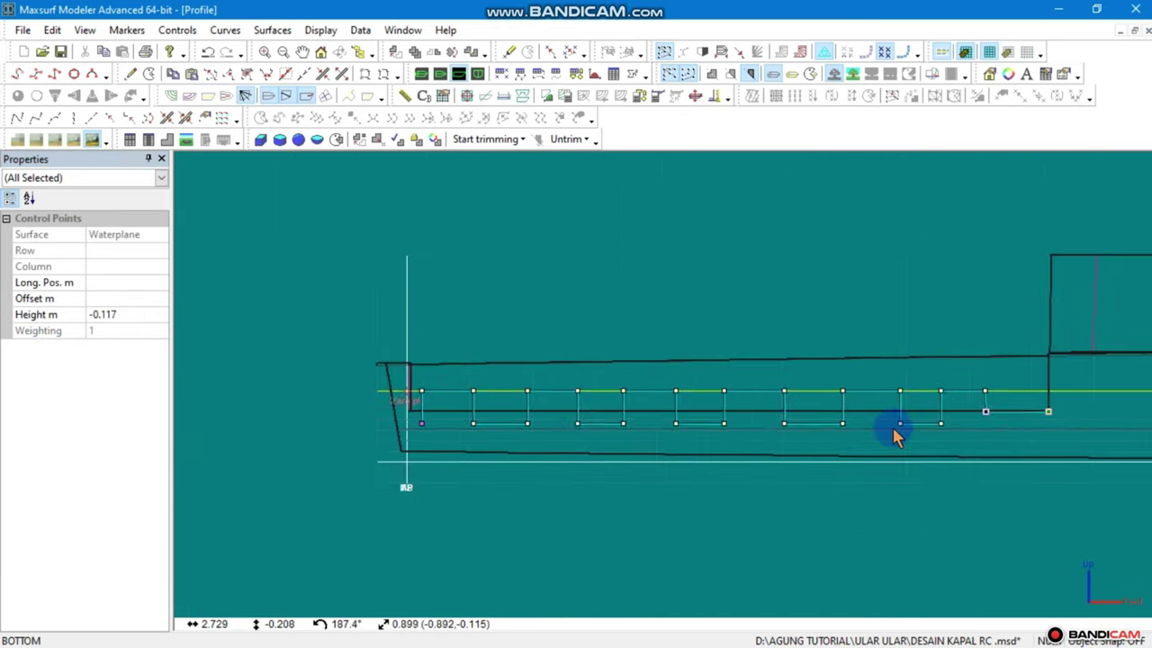
{"action": "left_click", "coordinate": [522, 423]}
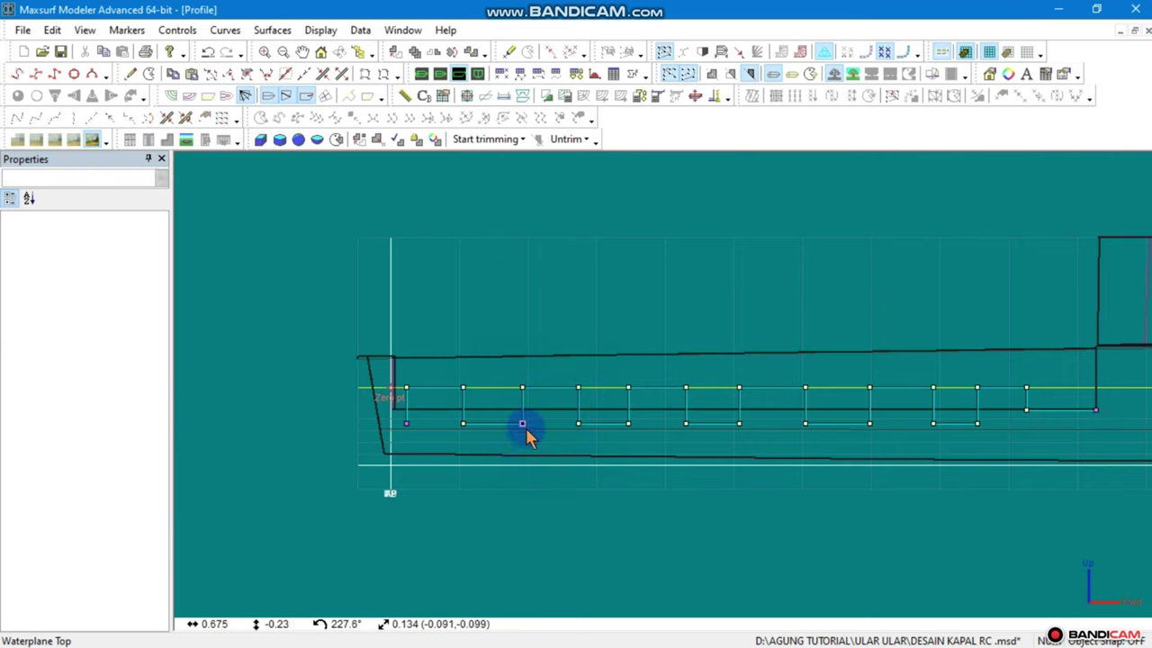
{"action": "scroll", "coordinate": [624, 454], "scroll_direction": "down", "scroll_amount": 1}
{"action": "left_click", "coordinate": [533, 427], "text": "shift"}
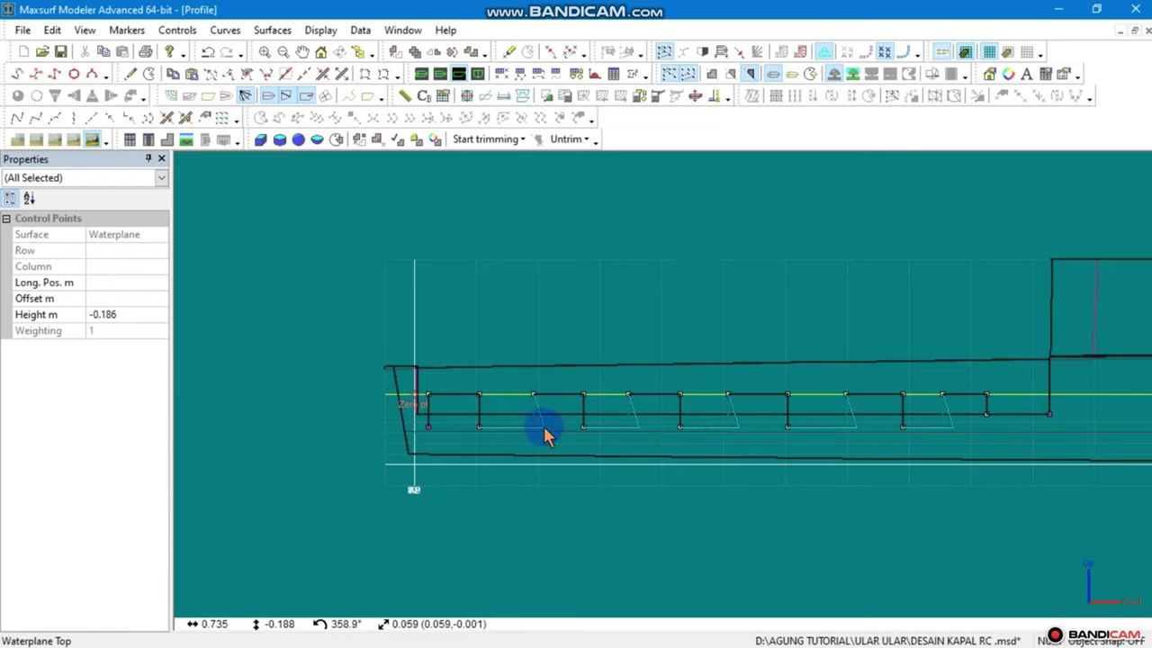
{"action": "left_click_drag", "start_coordinate": [535, 428], "coordinate": [532, 469]}
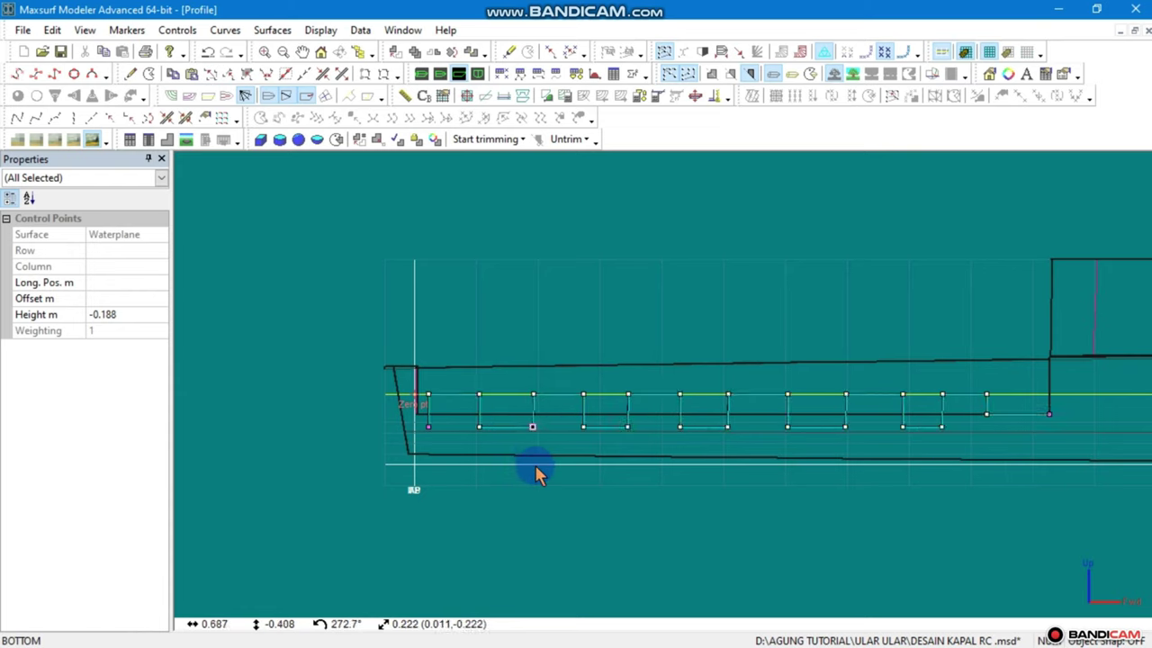
Shift two bottom-row step points slightly forward
{"action": "left_click", "coordinate": [479, 426]}
{"action": "left_click", "coordinate": [583, 427], "text": "shift"}
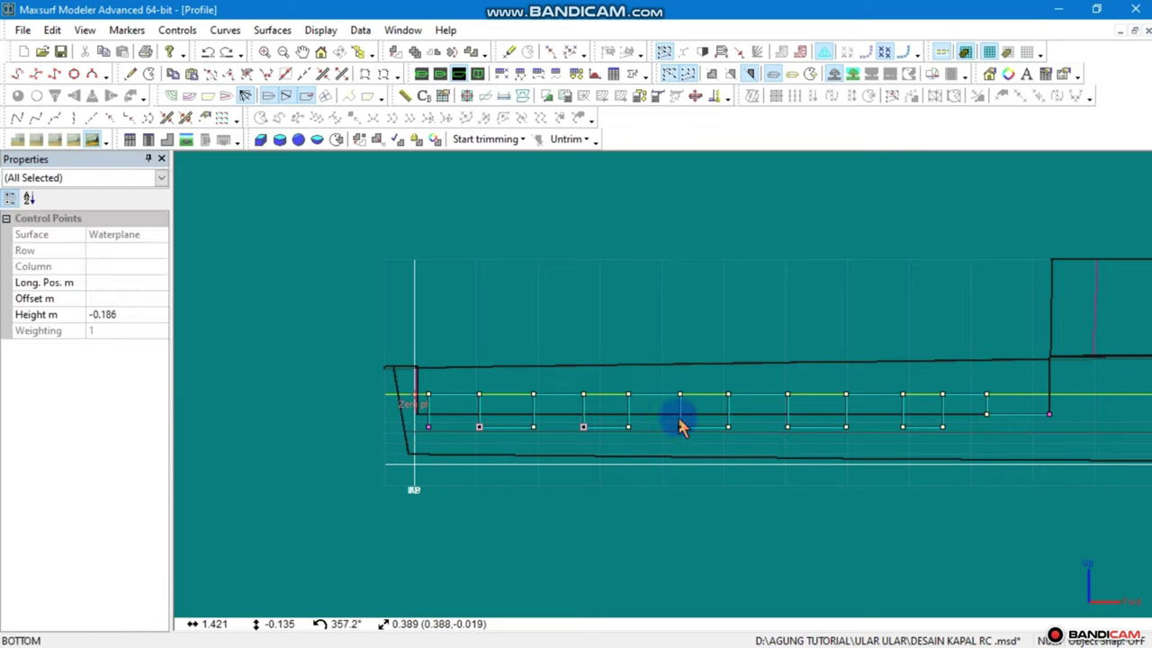
{"action": "left_click_drag", "start_coordinate": [480, 435], "coordinate": [938, 437]}
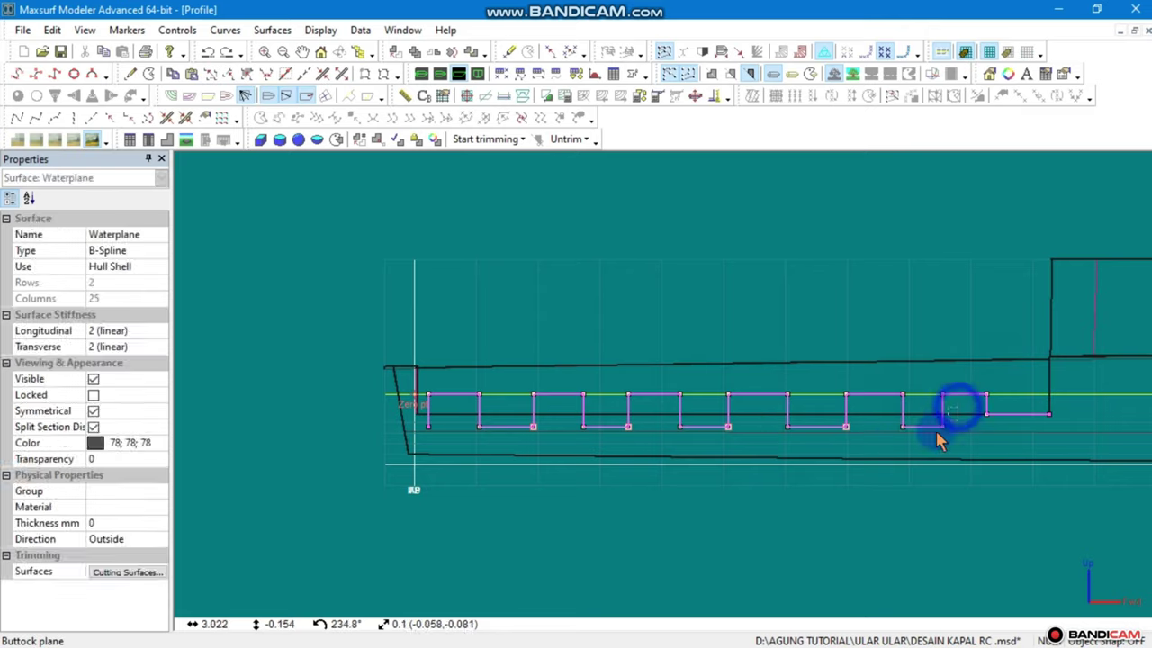
{"action": "left_click_drag", "start_coordinate": [533, 430], "coordinate": [540, 435]}
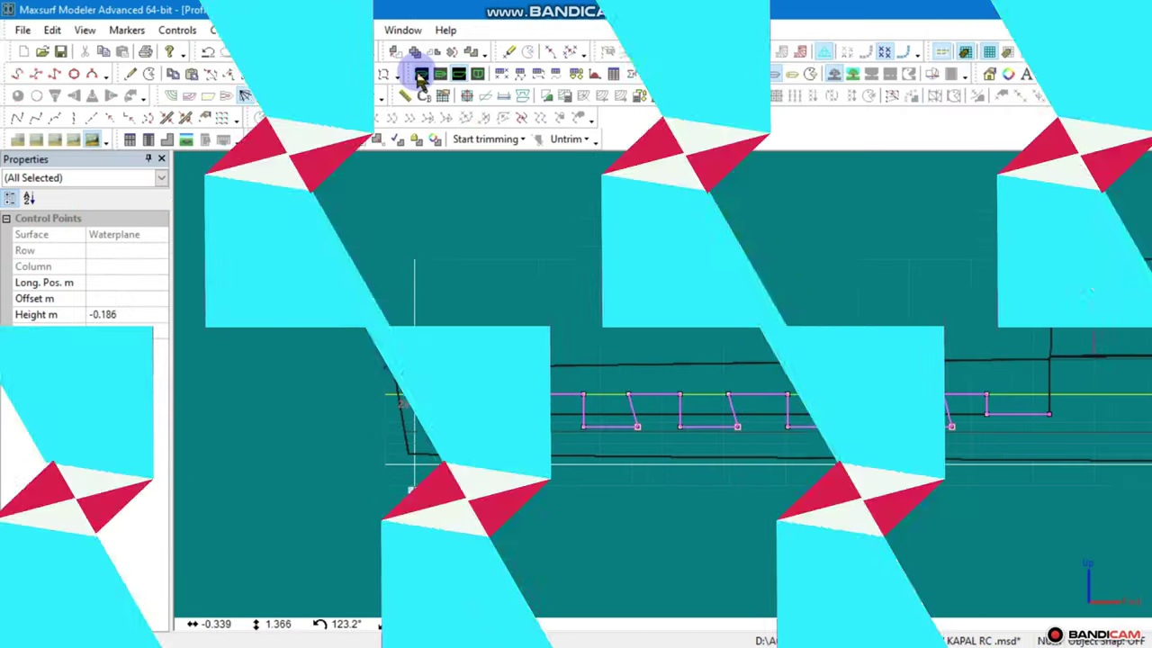
Orbit and pan the hull to view the stepped cockpit floor and the aft end
{"action": "left_click", "coordinate": [419, 75]}
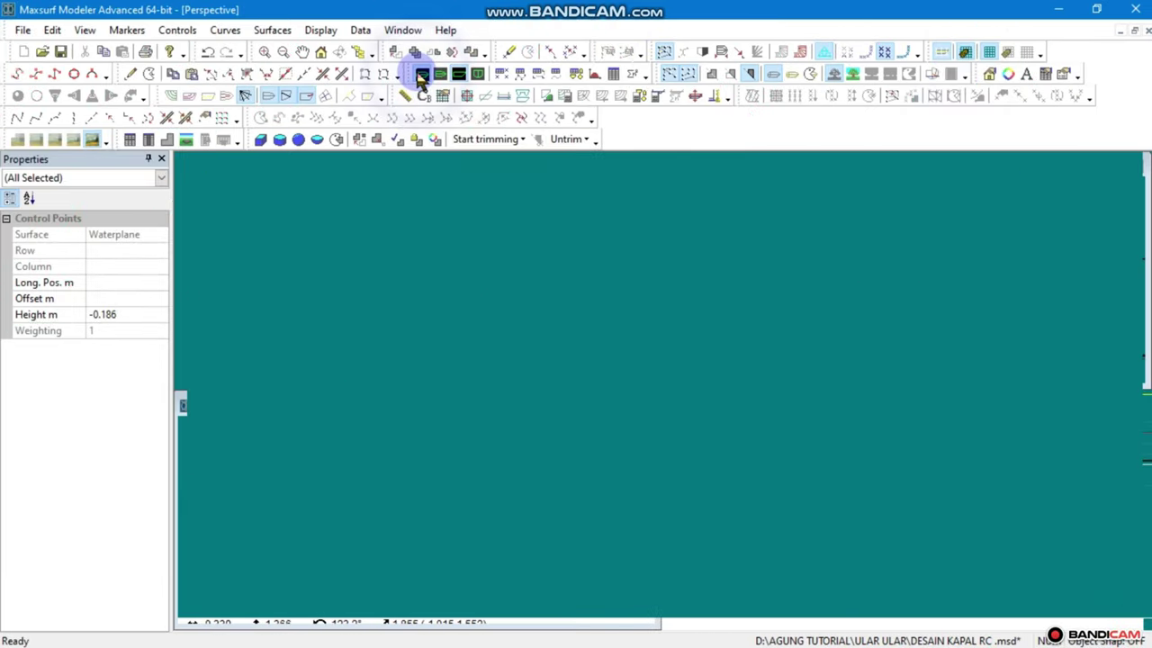
{"action": "mouse_move", "coordinate": [516, 423]}
{"action": "middle_mouse_down"}
{"action": "mouse_move", "coordinate": [419, 480]}
{"action": "mouse_move", "coordinate": [488, 492]}
{"action": "middle_mouse_up"}
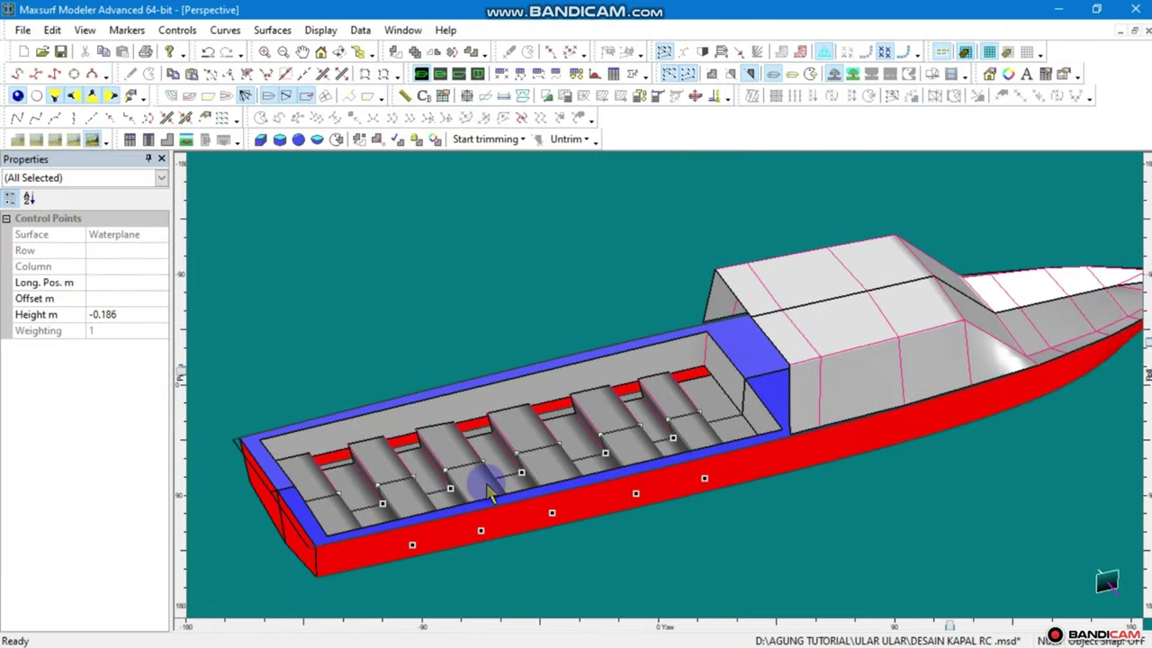
{"action": "middle_click_drag", "start_coordinate": [729, 457], "coordinate": [803, 593]}
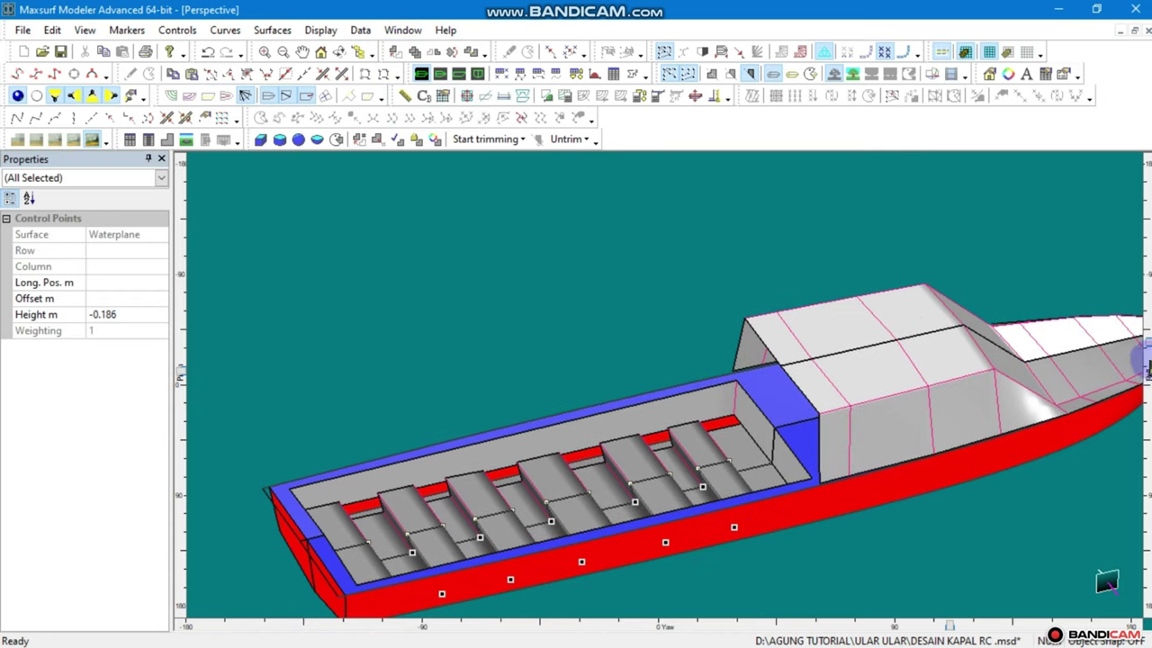
{"action": "mouse_move", "coordinate": [1146, 345]}
{"action": "middle_mouse_down"}
{"action": "mouse_move", "coordinate": [1149, 360]}
{"action": "mouse_move", "coordinate": [1100, 274]}
{"action": "mouse_move", "coordinate": [1106, 316]}
{"action": "mouse_move", "coordinate": [1138, 335]}
{"action": "mouse_move", "coordinate": [1112, 338]}
{"action": "mouse_move", "coordinate": [1118, 350]}
{"action": "middle_mouse_up"}
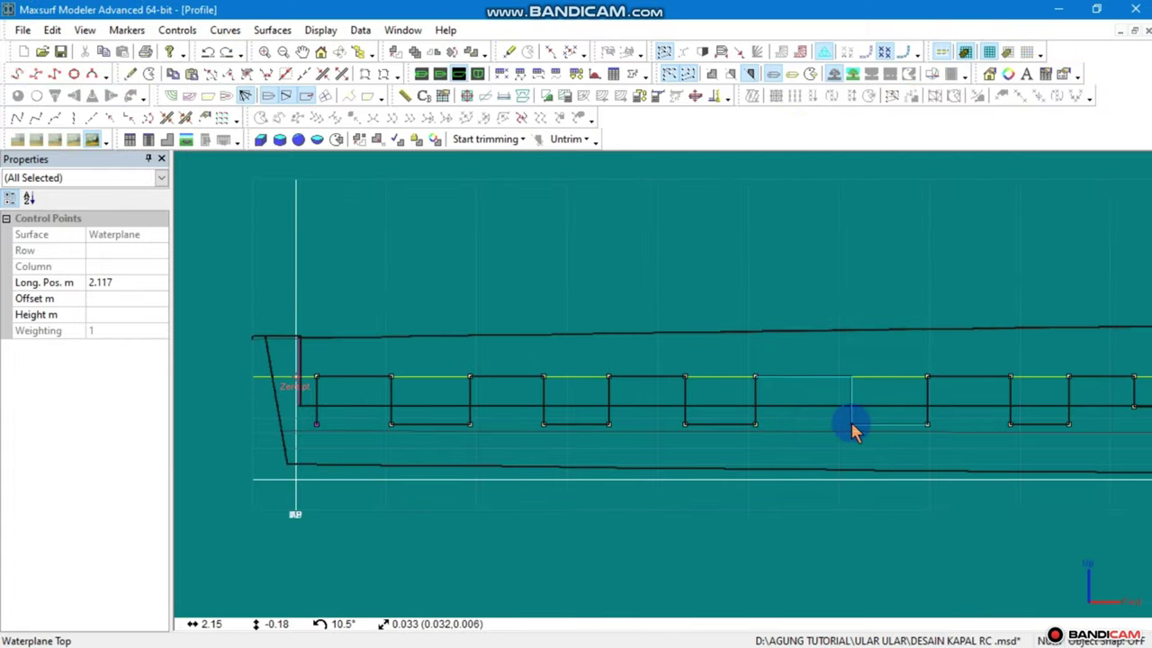
{"action": "left_click", "coordinate": [612, 403]}
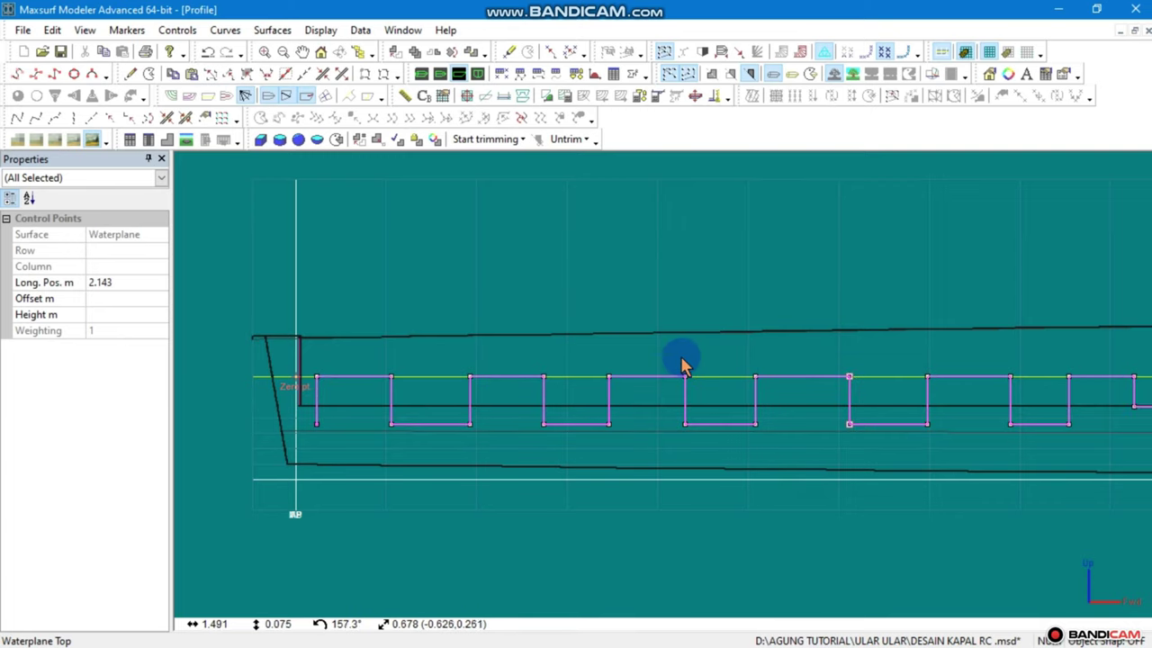
{"action": "middle_click_drag", "start_coordinate": [691, 358], "coordinate": [610, 376]}
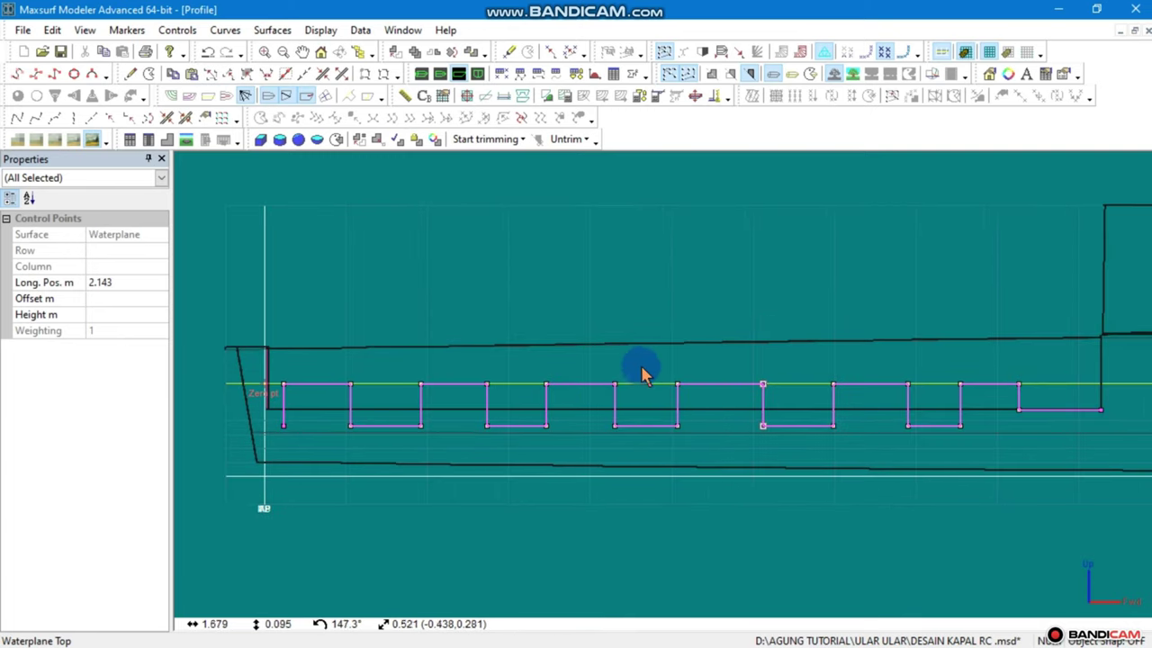
{"action": "scroll", "coordinate": [403, 405], "scroll_direction": "down", "scroll_amount": 1}
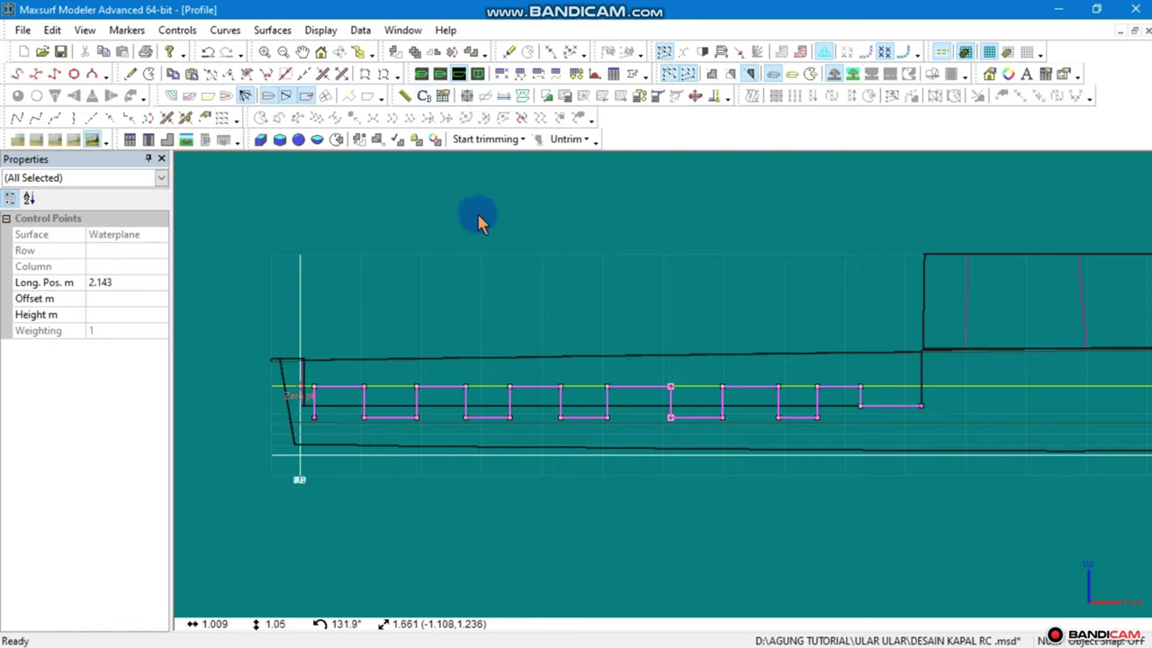
Change the stepped Waterplane surface's colour to light grey in its properties
{"action": "left_click", "coordinate": [422, 77]}
{"action": "double_click", "coordinate": [550, 470]}
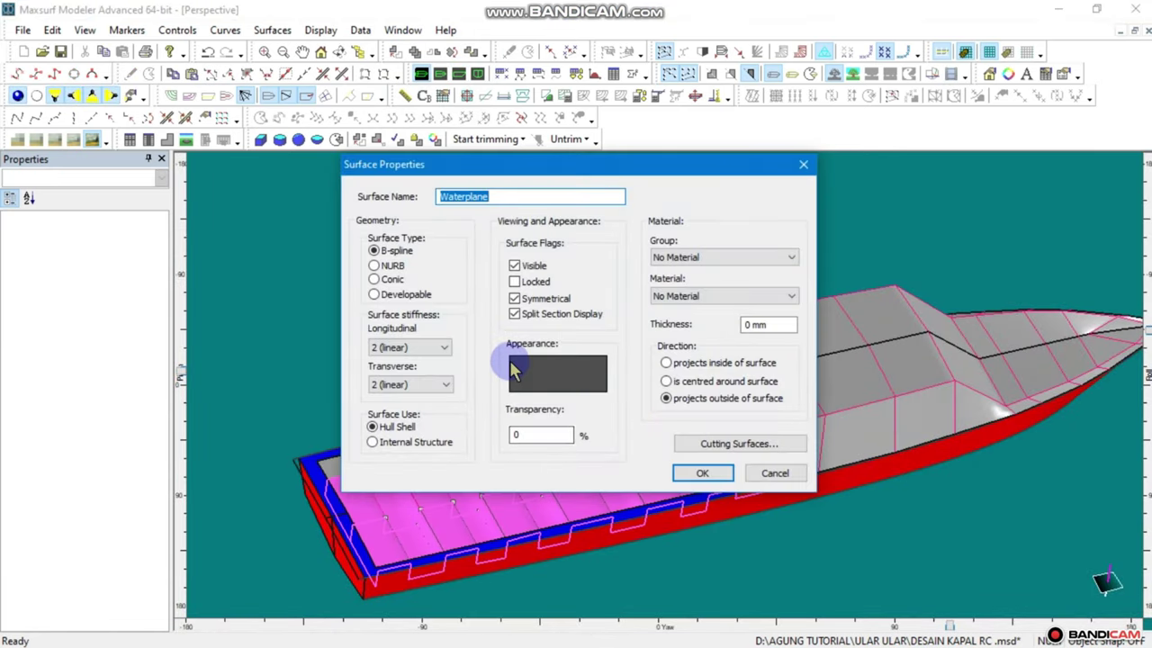
{"action": "left_click", "coordinate": [543, 385]}
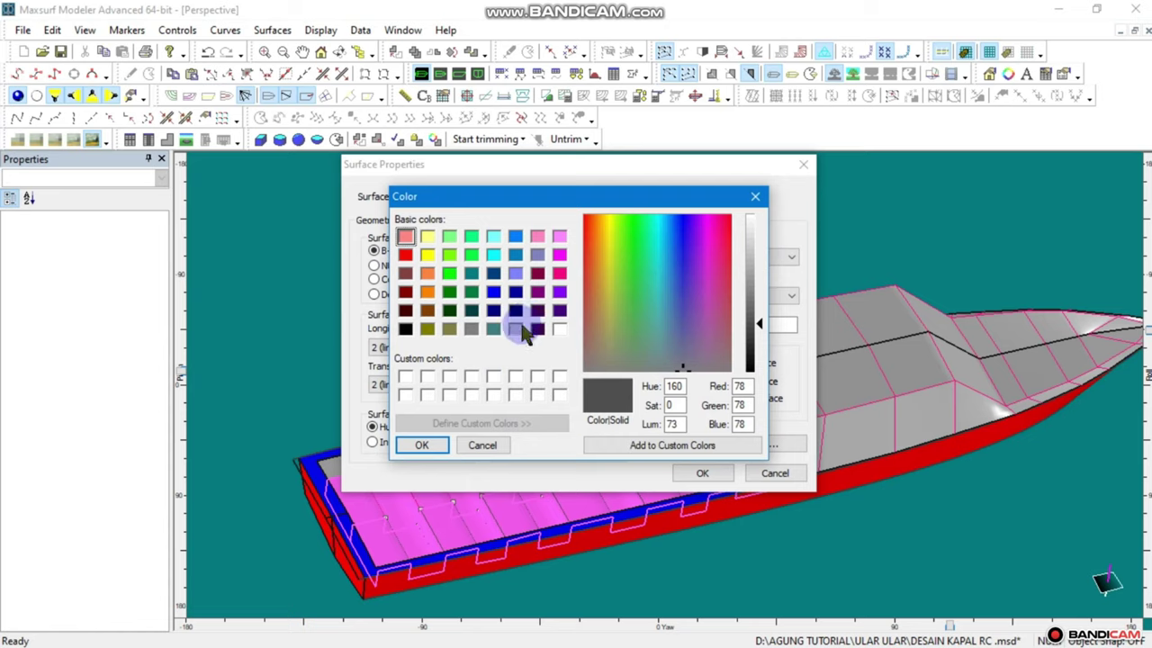
{"action": "left_click", "coordinate": [518, 329]}
{"action": "left_click", "coordinate": [423, 444]}
{"action": "left_click", "coordinate": [697, 473]}
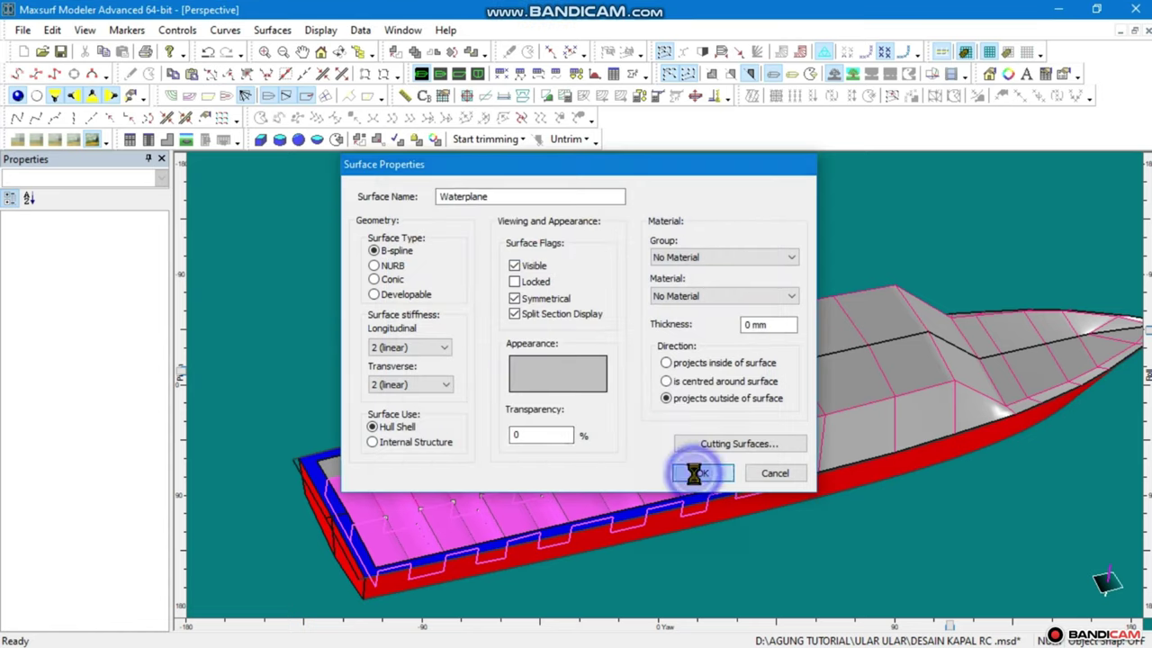
{"action": "mouse_move", "coordinate": [694, 475]}
{"action": "left_mouse_down"}
{"action": "mouse_move", "coordinate": [1039, 382]}
{"action": "mouse_move", "coordinate": [1035, 360]}
{"action": "left_mouse_up"}
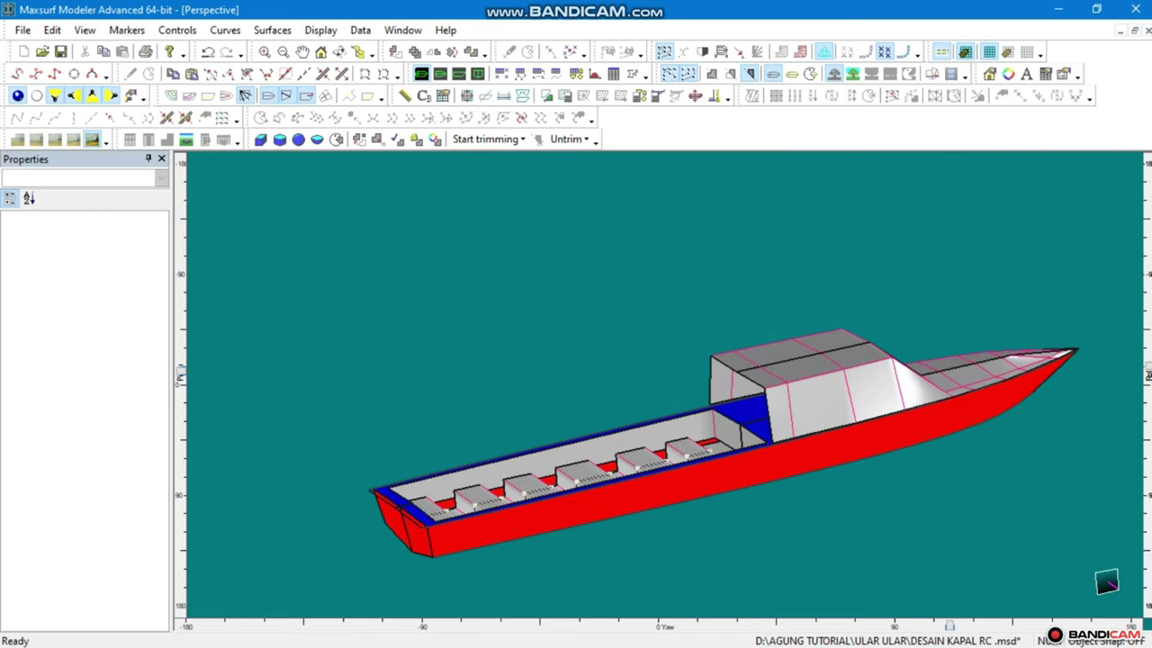
Add a new Waterplane surface from the Surfaces menu
{"action": "mouse_move", "coordinate": [1035, 412]}
{"action": "left_mouse_down"}
{"action": "mouse_move", "coordinate": [970, 387]}
{"action": "mouse_move", "coordinate": [796, 401]}
{"action": "left_mouse_up"}
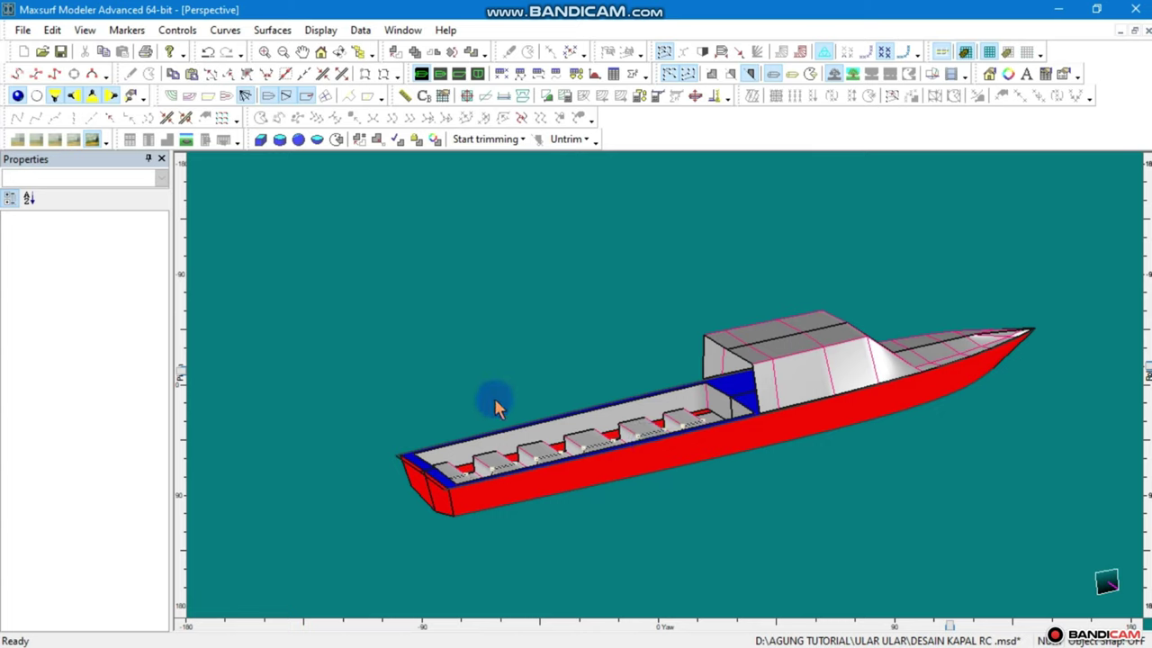
{"action": "left_click", "coordinate": [419, 141]}
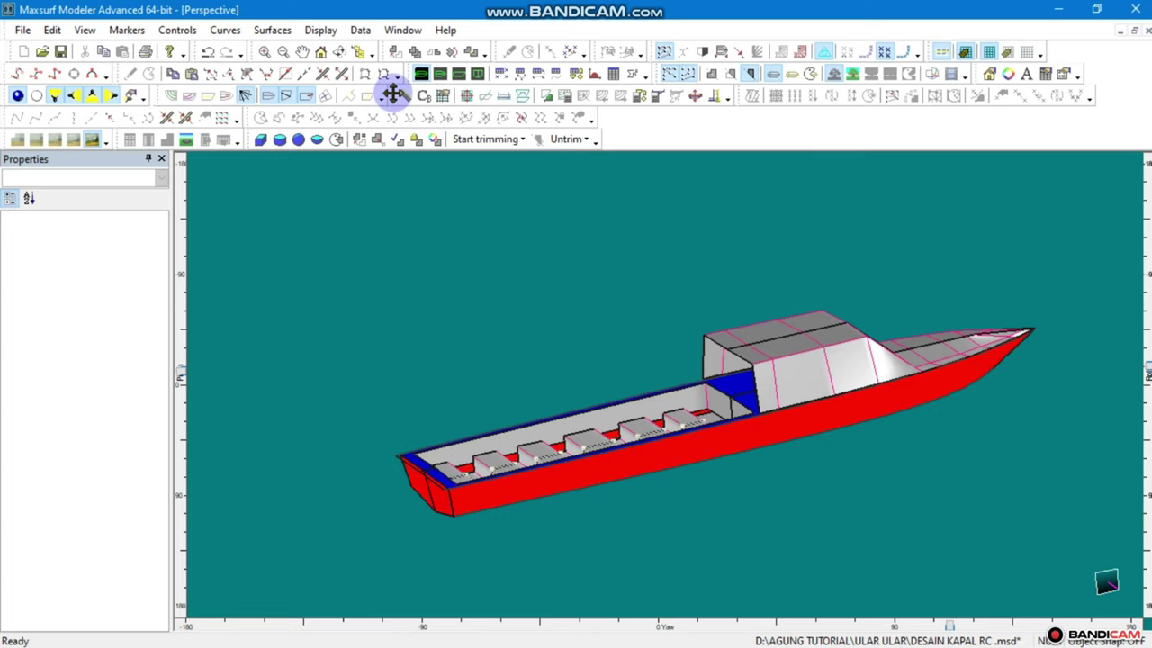
{"action": "left_click", "coordinate": [273, 31]}
{"action": "mouse_move", "coordinate": [301, 68]}
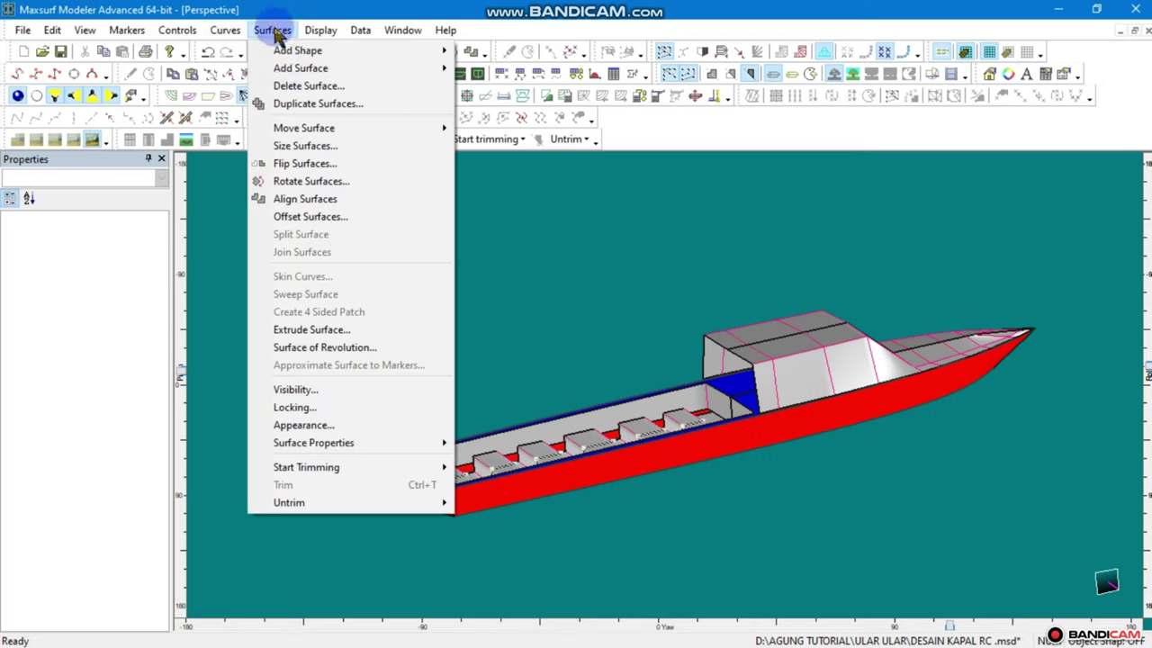
{"action": "left_click", "coordinate": [501, 123]}
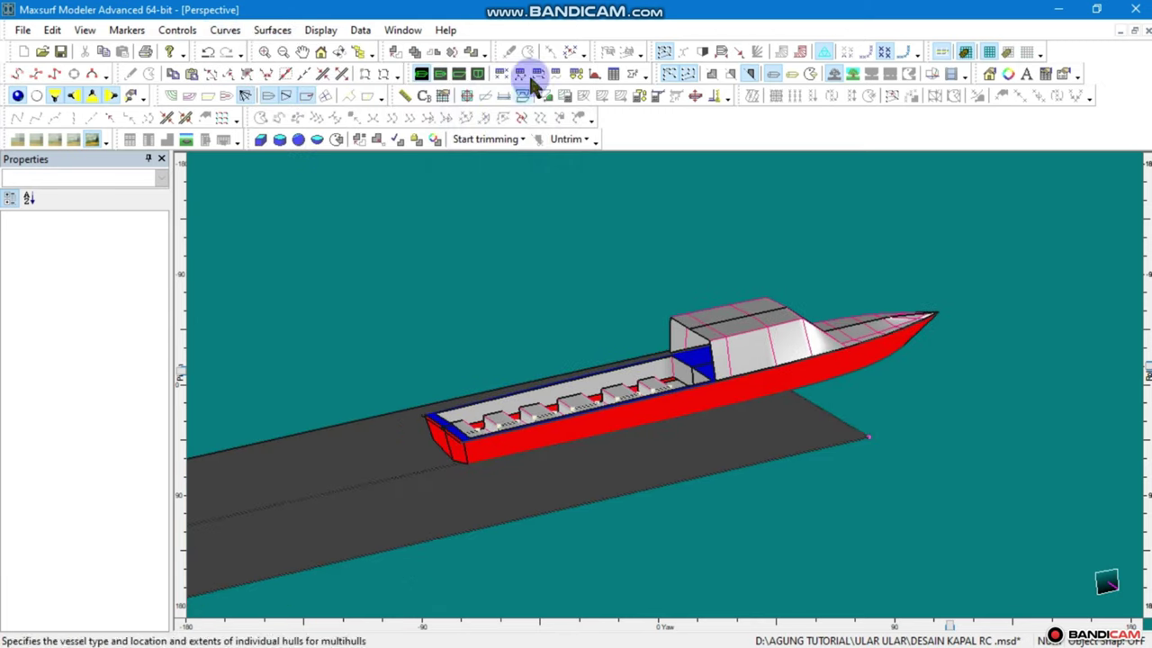
Show the Profile view and open the Surfaces spreadsheet listing all eight surfaces
{"action": "left_click", "coordinate": [458, 74]}
{"action": "scroll", "coordinate": [611, 246], "scroll_direction": "down", "scroll_amount": 3}
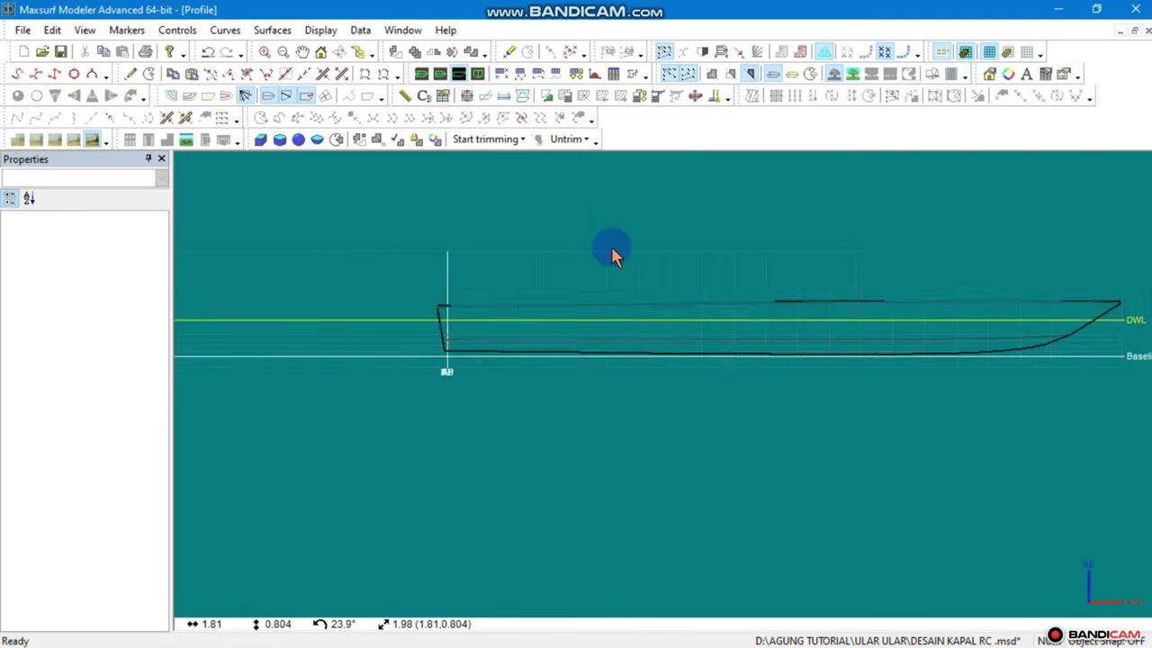
{"action": "scroll", "coordinate": [611, 246], "scroll_direction": "down", "scroll_amount": 2}
{"action": "left_click", "coordinate": [576, 73]}
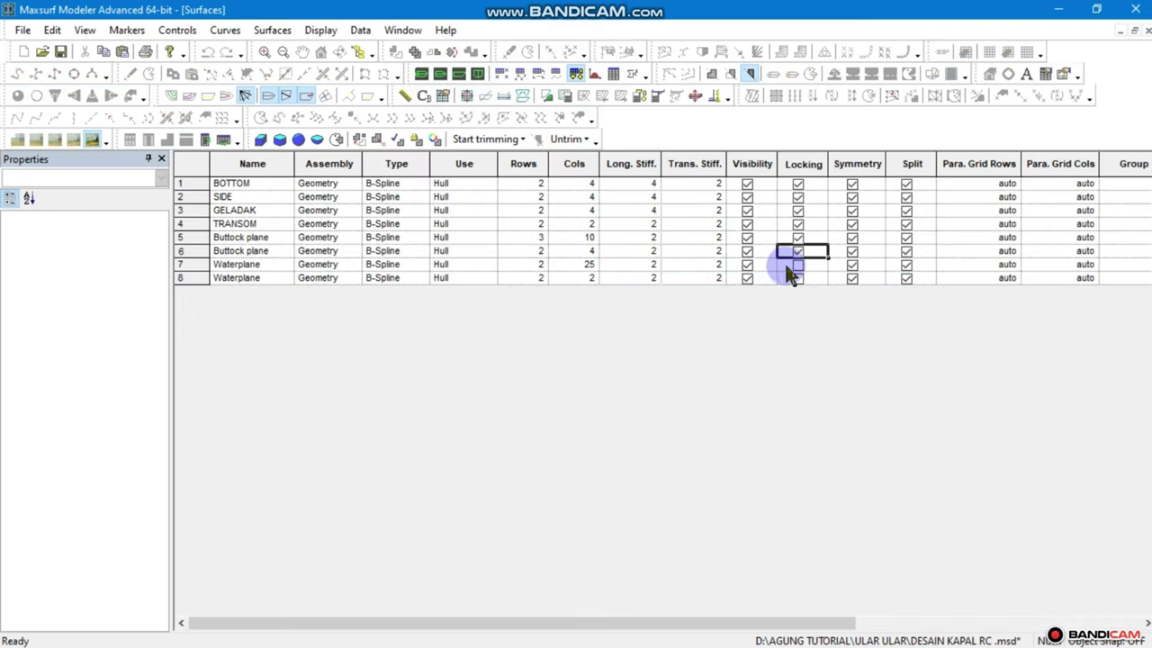
Unlock surface 8 and select the new Waterplane's control points in Profile
{"action": "left_click", "coordinate": [797, 275]}
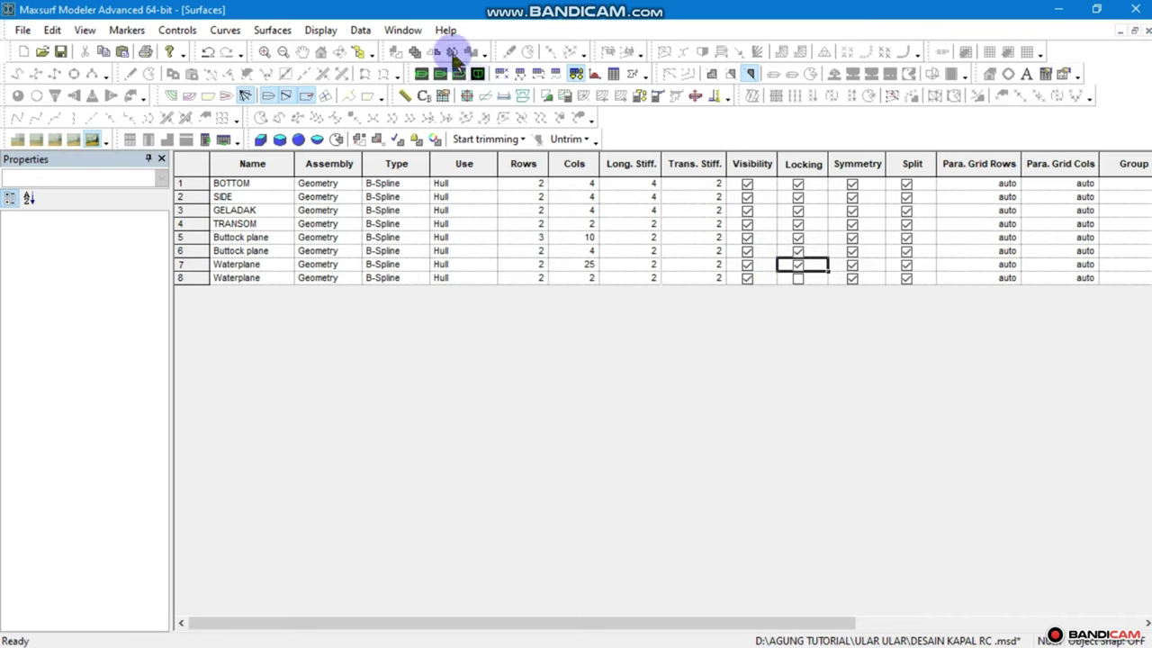
{"action": "left_click", "coordinate": [459, 74]}
{"action": "scroll", "coordinate": [530, 236], "scroll_direction": "down", "scroll_amount": 2}
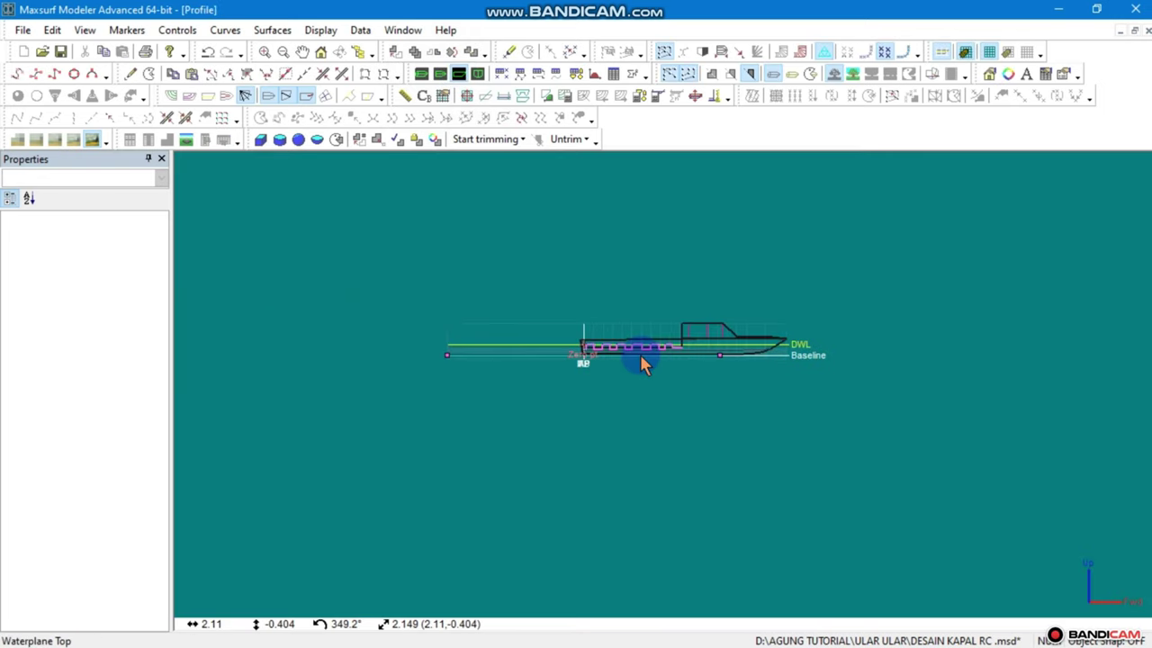
{"action": "left_click", "coordinate": [581, 371]}
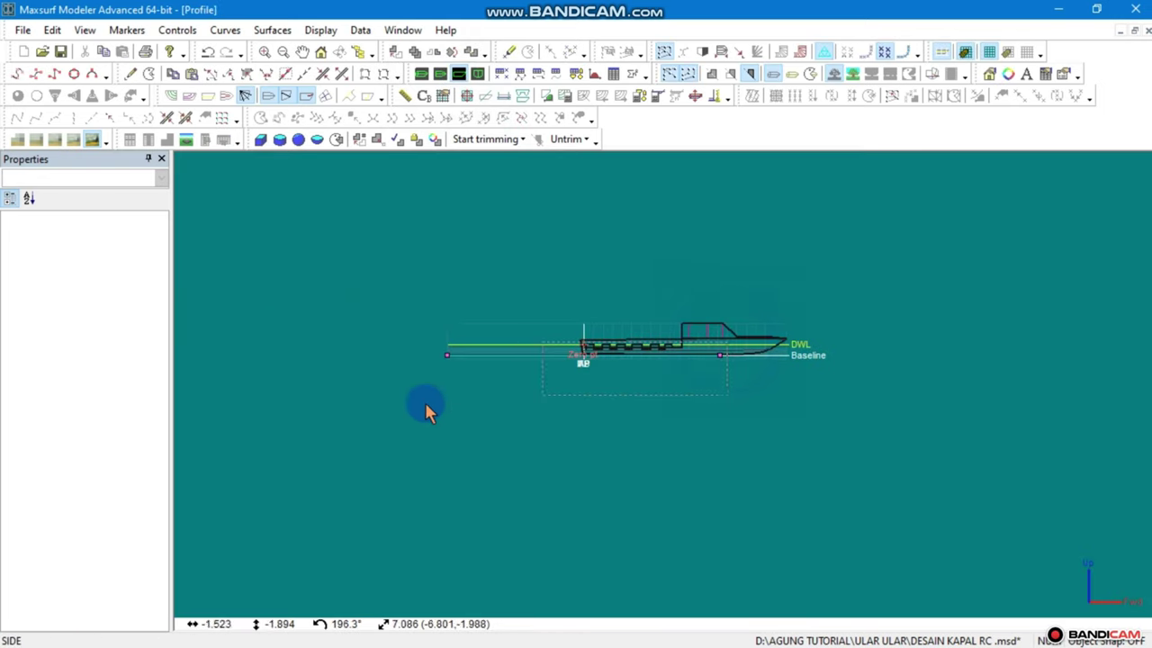
{"action": "left_click_drag", "start_coordinate": [383, 393], "coordinate": [435, 396]}
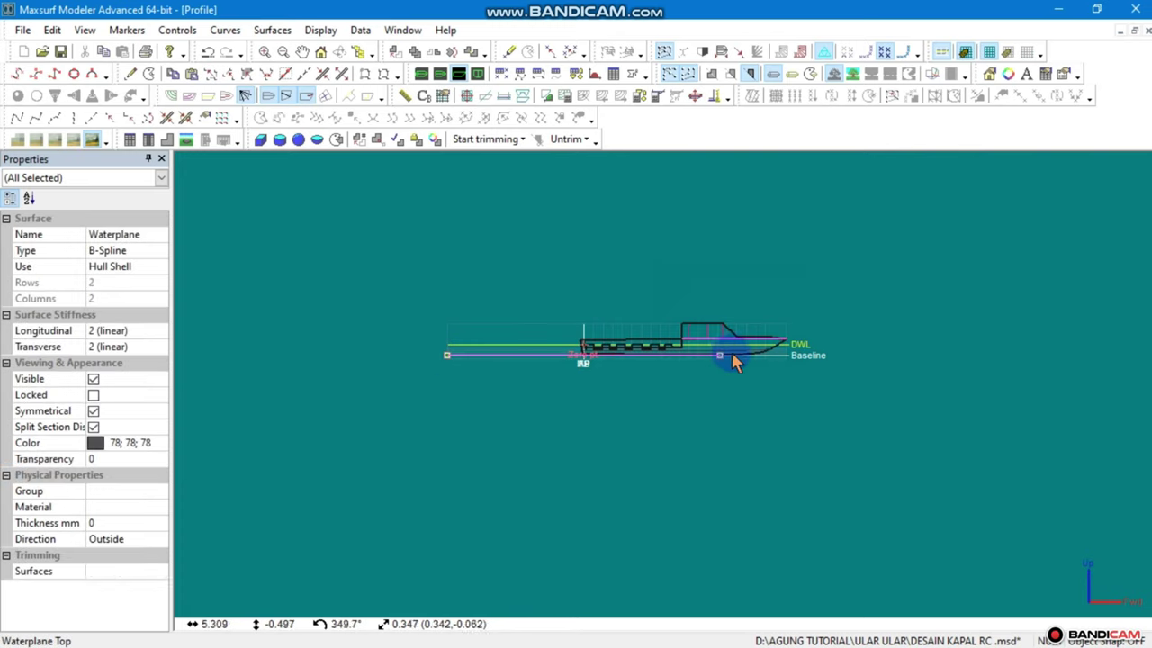
Raise the new Waterplane's end point above the deck and pull its forward point to the deckhouse
{"action": "left_click", "coordinate": [720, 353]}
{"action": "left_click", "coordinate": [696, 366]}
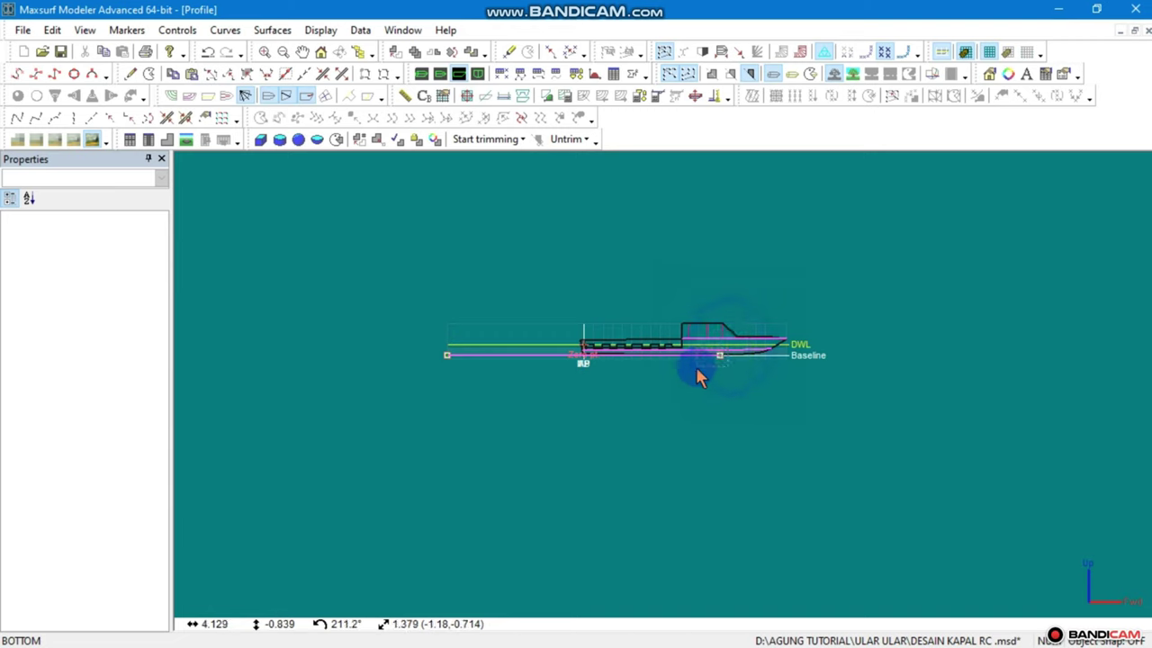
{"action": "left_click", "coordinate": [447, 356]}
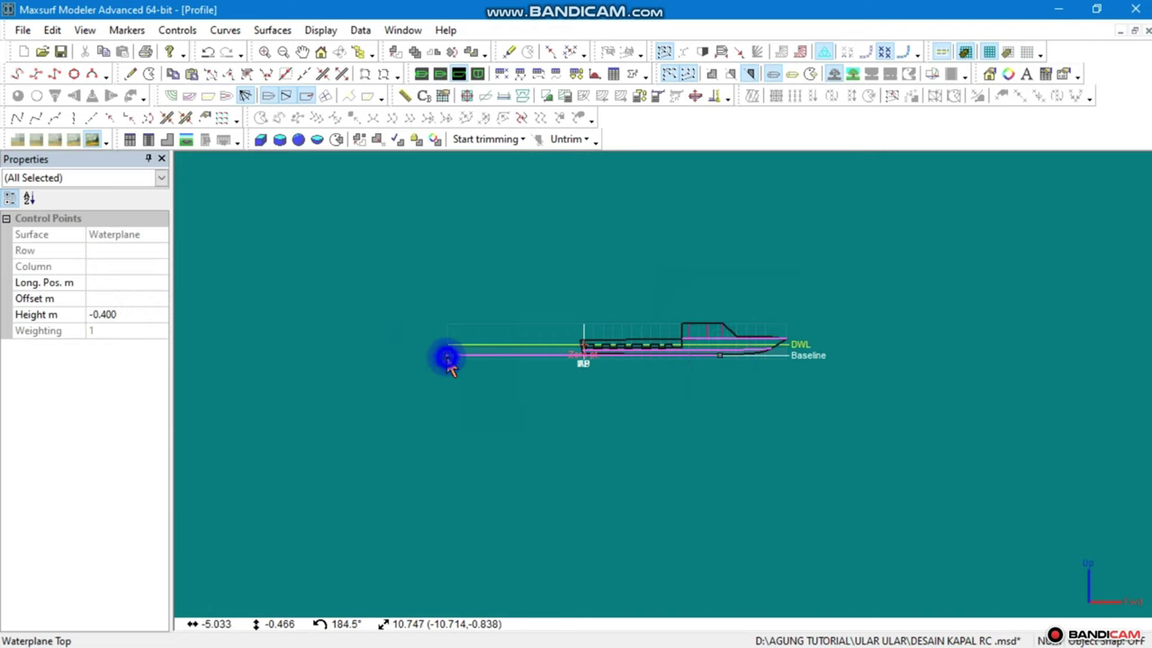
{"action": "left_click_drag", "start_coordinate": [448, 356], "coordinate": [454, 325]}
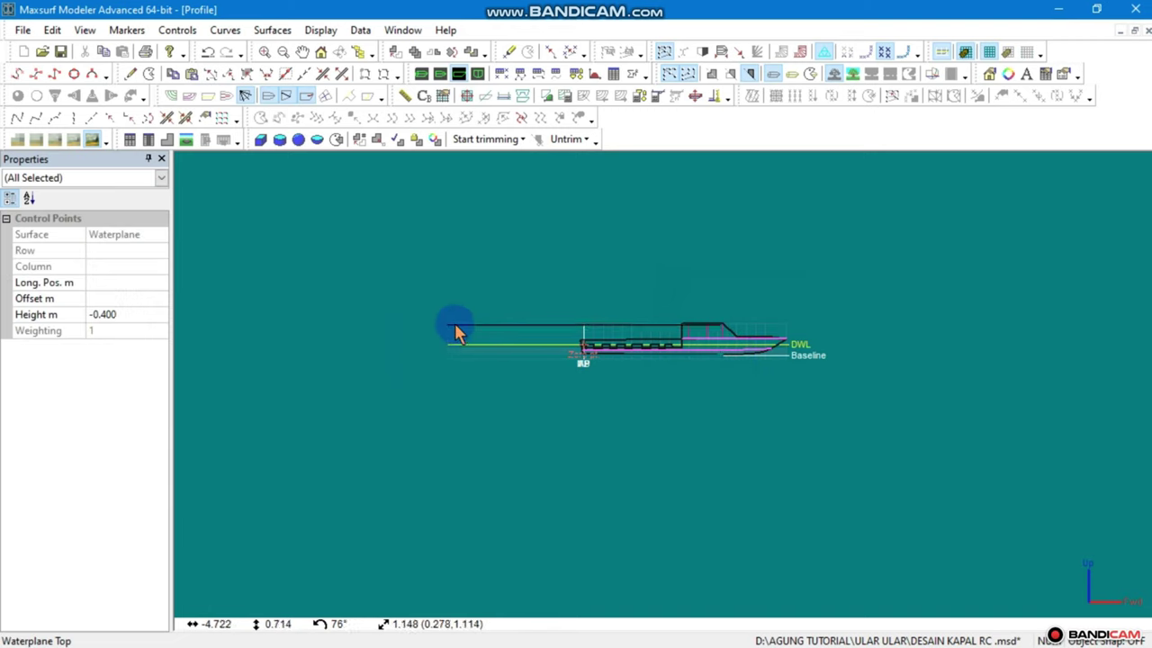
{"action": "scroll", "coordinate": [501, 354], "scroll_direction": "up", "scroll_amount": 5}
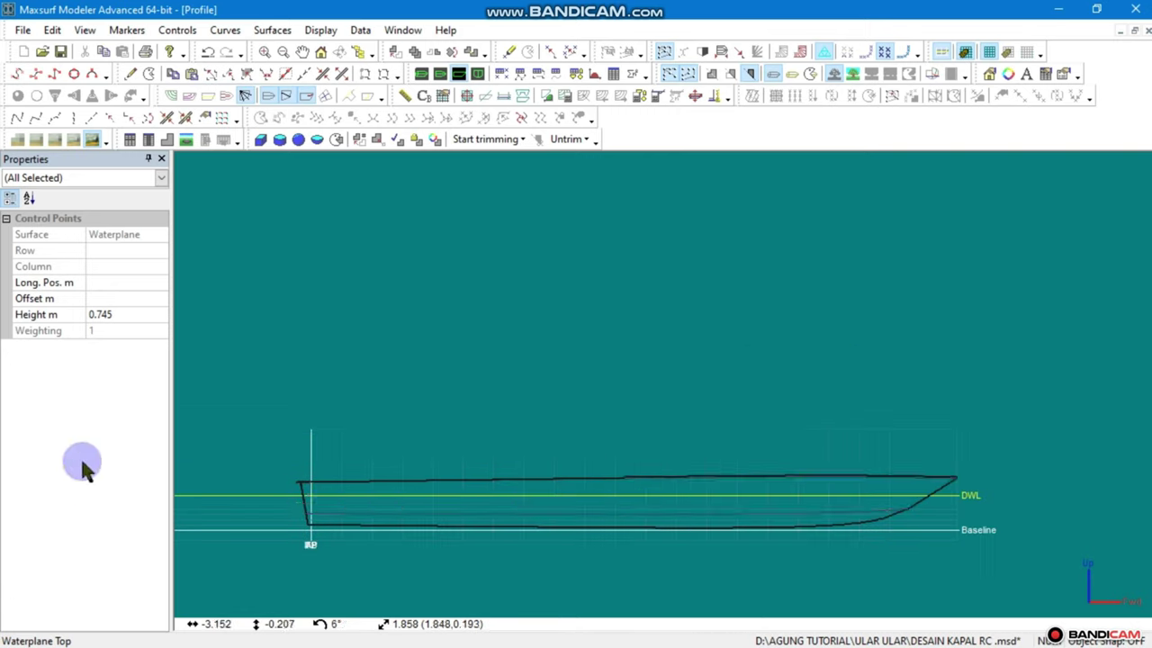
{"action": "left_click", "coordinate": [763, 431]}
{"action": "left_click_drag", "start_coordinate": [766, 432], "coordinate": [628, 433]}
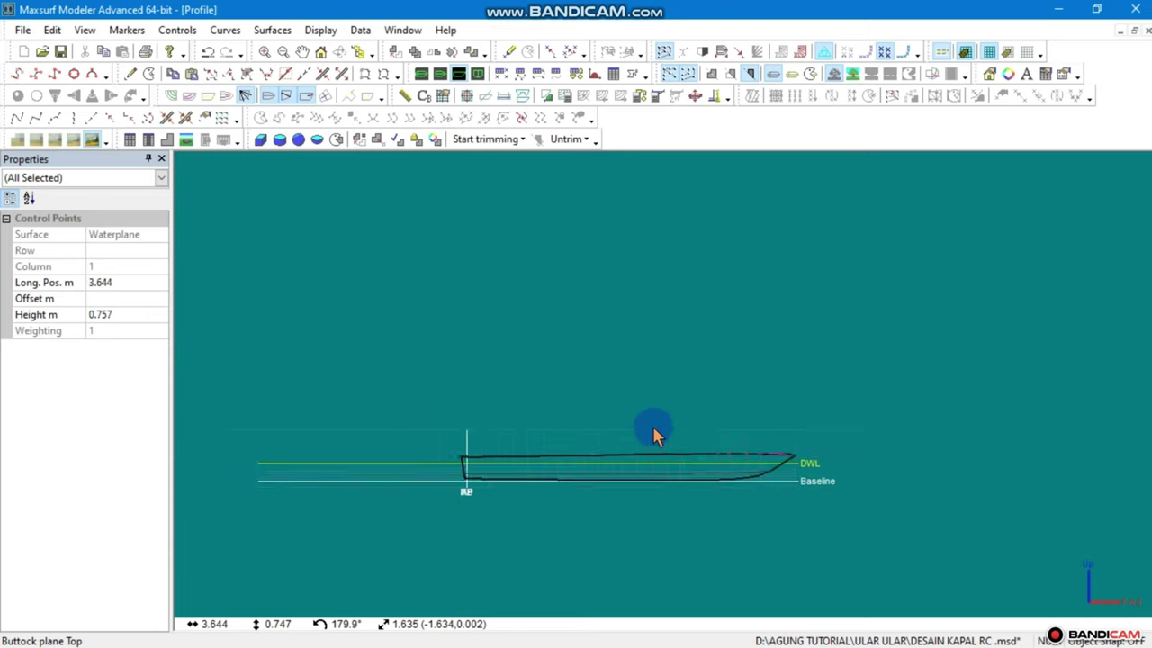
Move the aft points so the plane's aft edge lines up with the transom
{"action": "left_click", "coordinate": [423, 372]}
{"action": "left_click", "coordinate": [374, 422]}
{"action": "left_click_drag", "start_coordinate": [381, 424], "coordinate": [468, 426]}
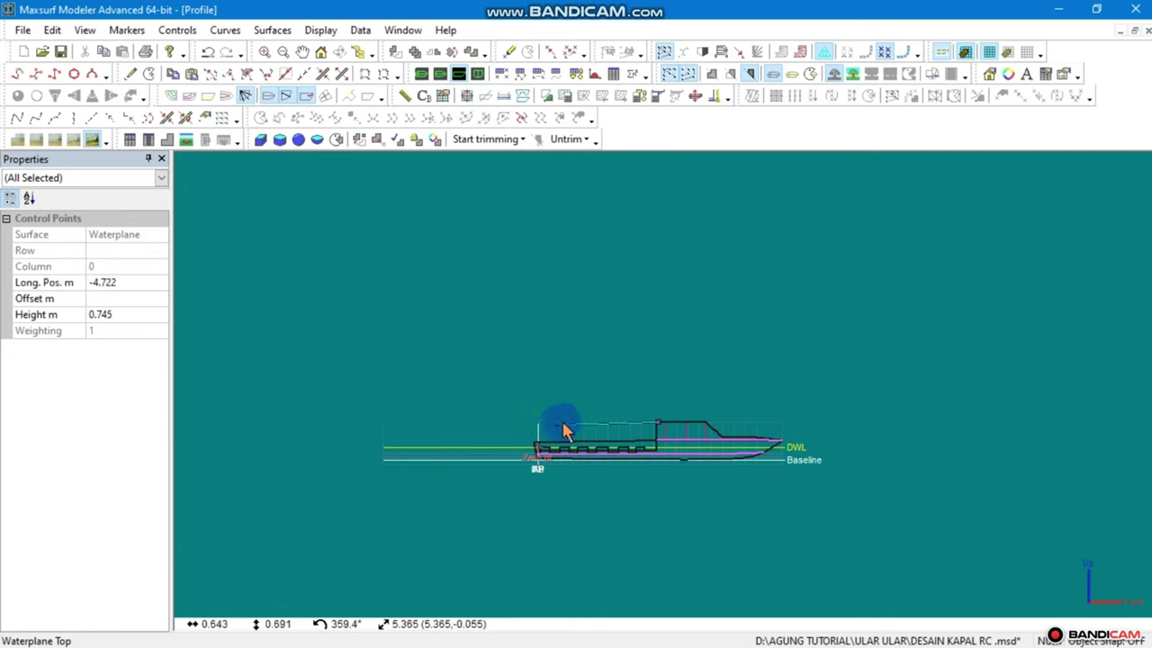
{"action": "mouse_move", "coordinate": [547, 426]}
{"action": "left_mouse_down"}
{"action": "mouse_move", "coordinate": [537, 432]}
{"action": "mouse_move", "coordinate": [881, 425]}
{"action": "mouse_move", "coordinate": [465, 463]}
{"action": "left_mouse_up"}
{"action": "scroll", "coordinate": [537, 432], "scroll_direction": "up", "scroll_amount": 2}
{"action": "left_click", "coordinate": [536, 421]}
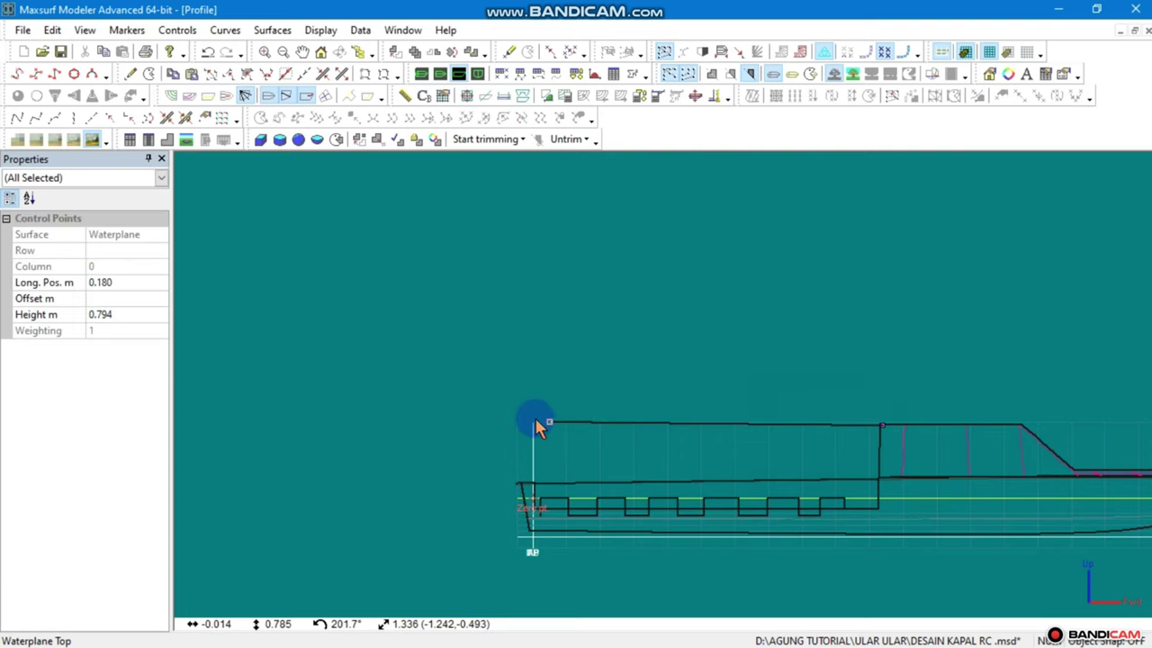
{"action": "left_click_drag", "start_coordinate": [550, 430], "coordinate": [505, 429]}
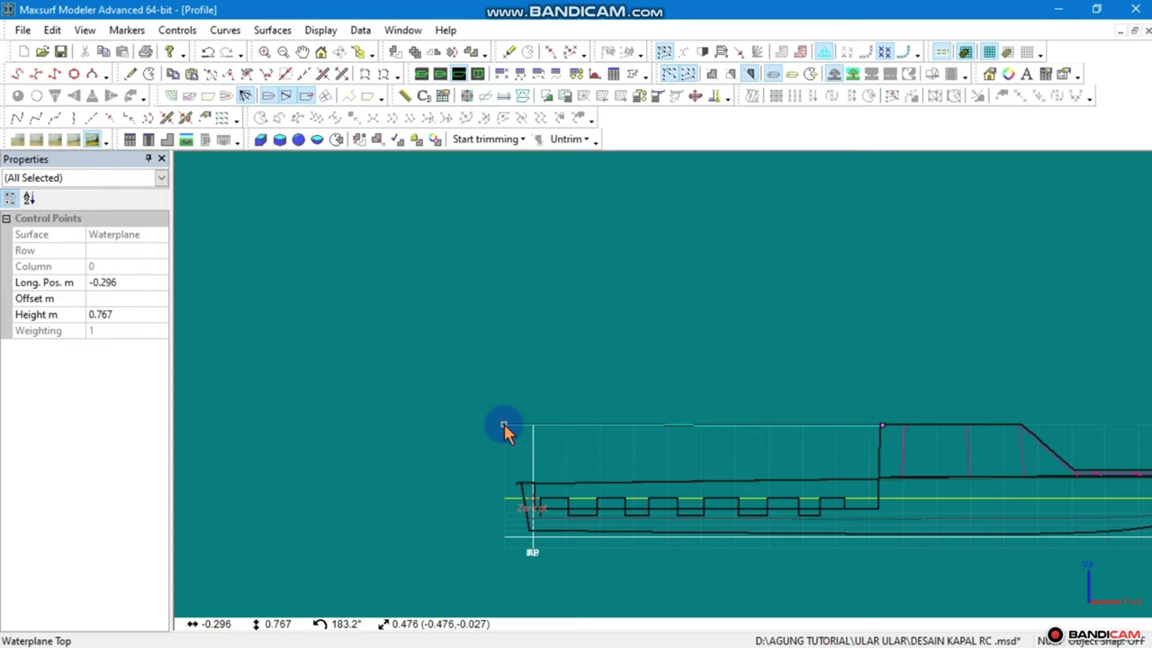
Drag the roof's aft corner point forward to about 0.532 m longitudinal position
{"action": "left_click", "coordinate": [528, 401]}
{"action": "left_click", "coordinate": [504, 426]}
{"action": "mouse_move", "coordinate": [506, 433]}
{"action": "left_mouse_down"}
{"action": "mouse_move", "coordinate": [584, 438]}
{"action": "mouse_move", "coordinate": [576, 450]}
{"action": "mouse_move", "coordinate": [511, 389]}
{"action": "left_mouse_up"}
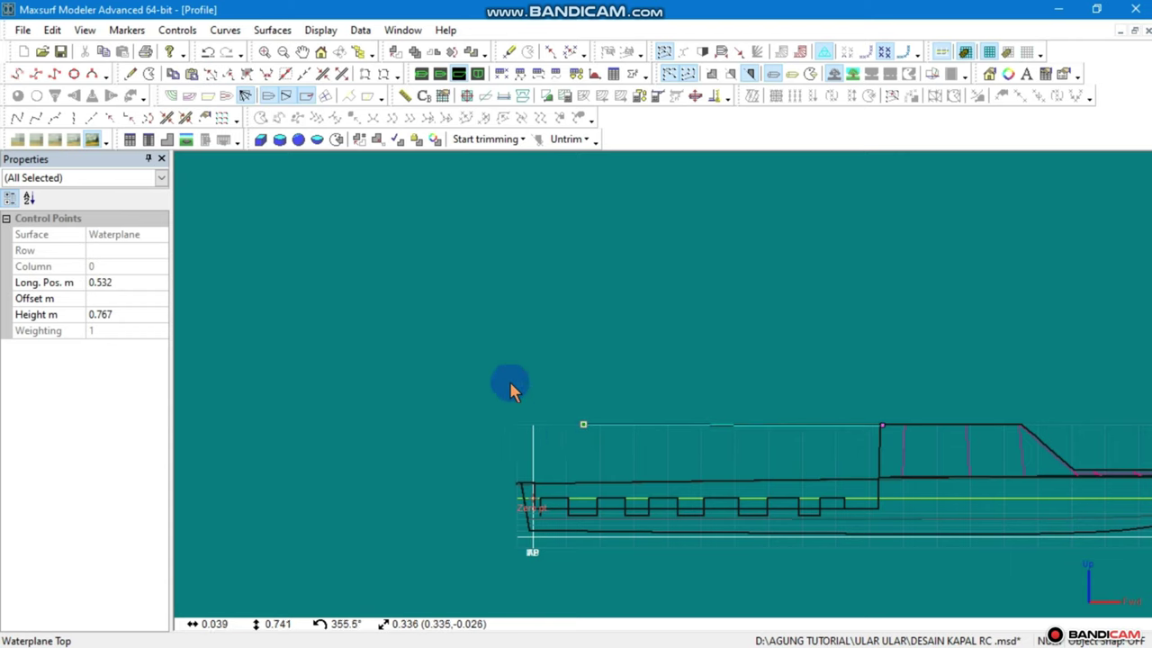
Review the Surfaces table, then zoom in on and select the stern seat control points in Profile
{"action": "left_click", "coordinate": [577, 73]}
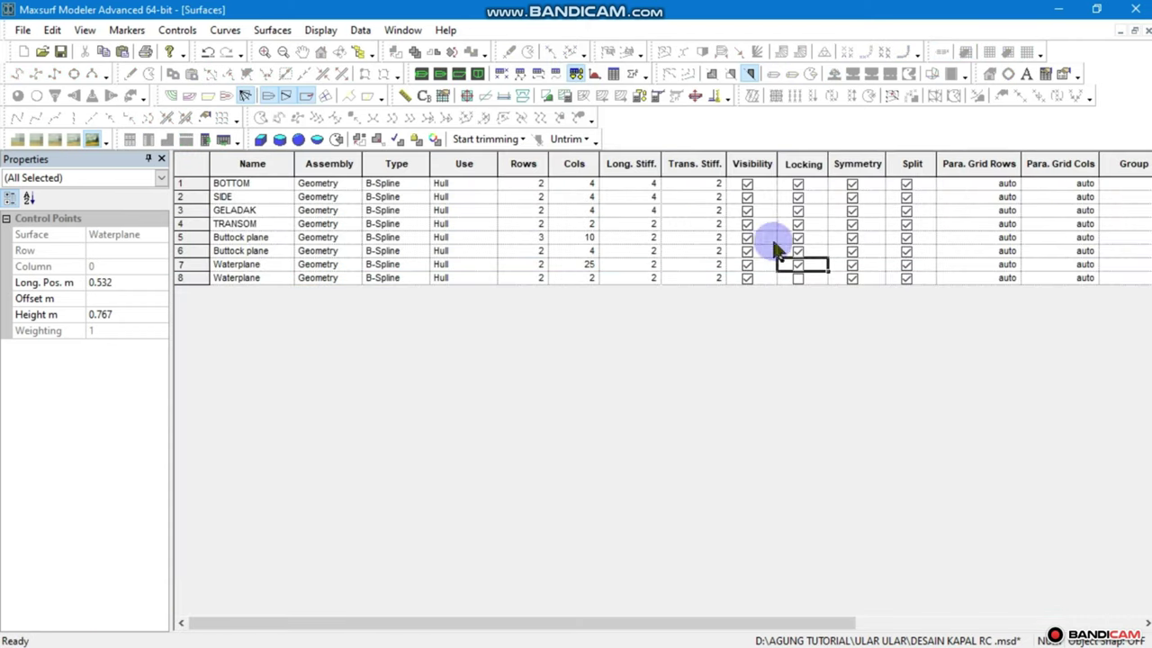
{"action": "left_click", "coordinate": [457, 73]}
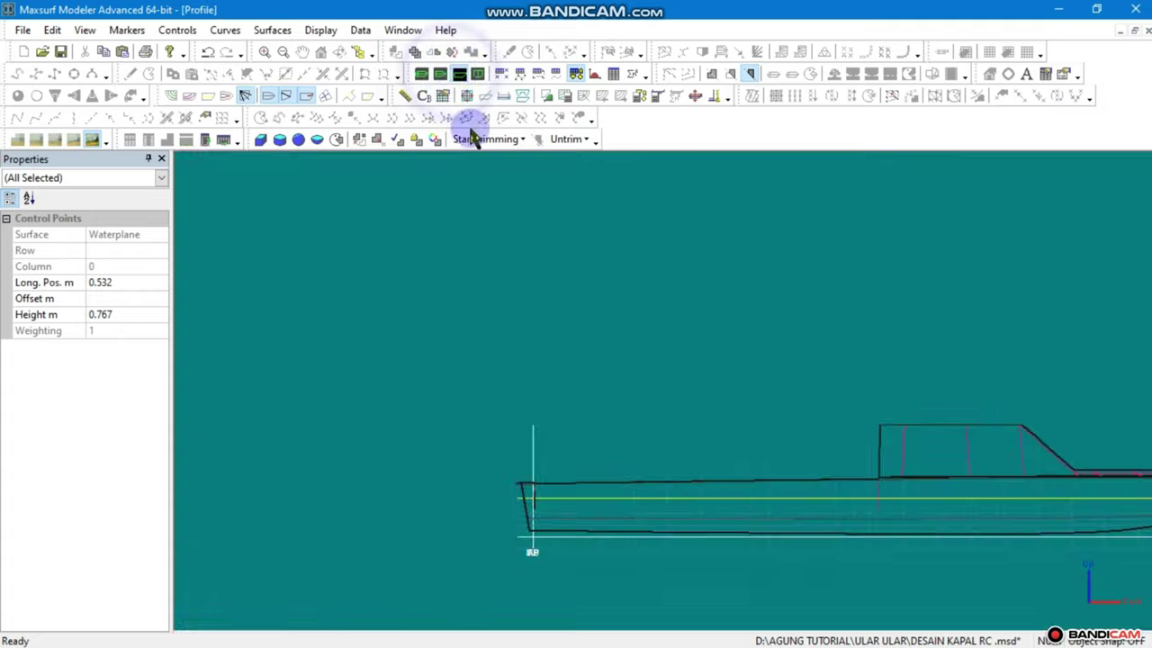
{"action": "scroll", "coordinate": [540, 499], "scroll_direction": "up", "scroll_amount": 1}
{"action": "scroll", "coordinate": [544, 502], "scroll_direction": "up", "scroll_amount": 2}
{"action": "scroll", "coordinate": [550, 502], "scroll_direction": "up", "scroll_amount": 2}
{"action": "scroll", "coordinate": [551, 504], "scroll_direction": "down", "scroll_amount": 2}
{"action": "mouse_move", "coordinate": [592, 469]}
{"action": "left_mouse_down"}
{"action": "mouse_move", "coordinate": [522, 533]}
{"action": "mouse_move", "coordinate": [527, 500]}
{"action": "left_mouse_up"}
{"action": "left_click", "coordinate": [537, 494]}
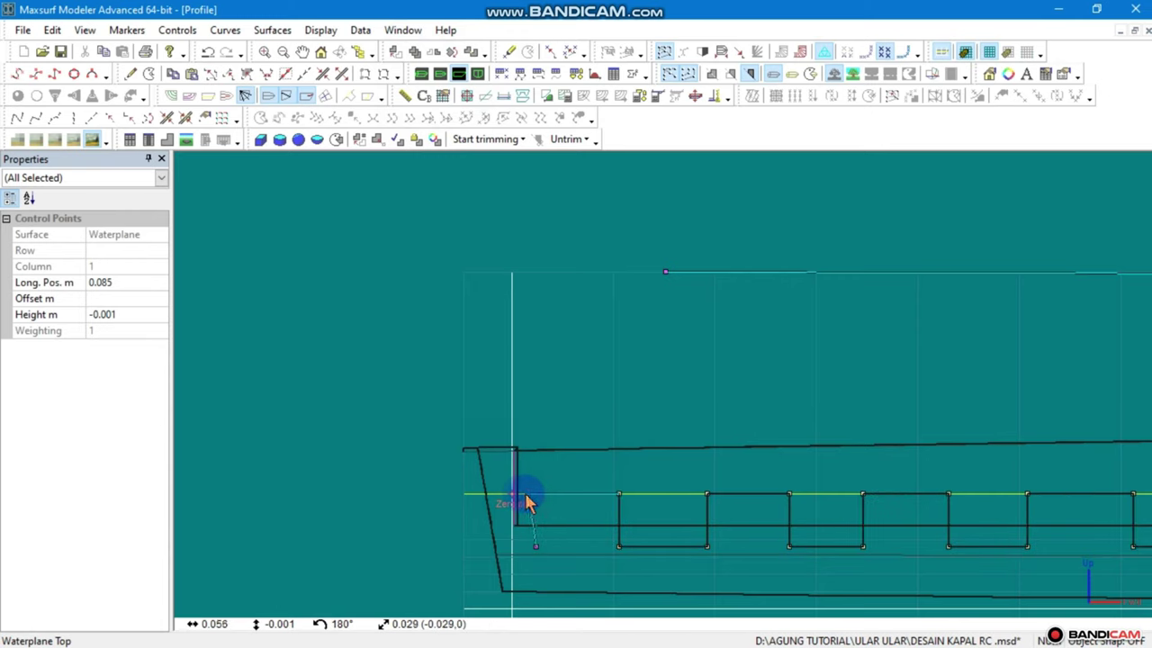
Drag the seat surface's stern points so its first step meets the transom and rises to deck level
{"action": "left_click", "coordinate": [536, 543]}
{"action": "left_click", "coordinate": [522, 544]}
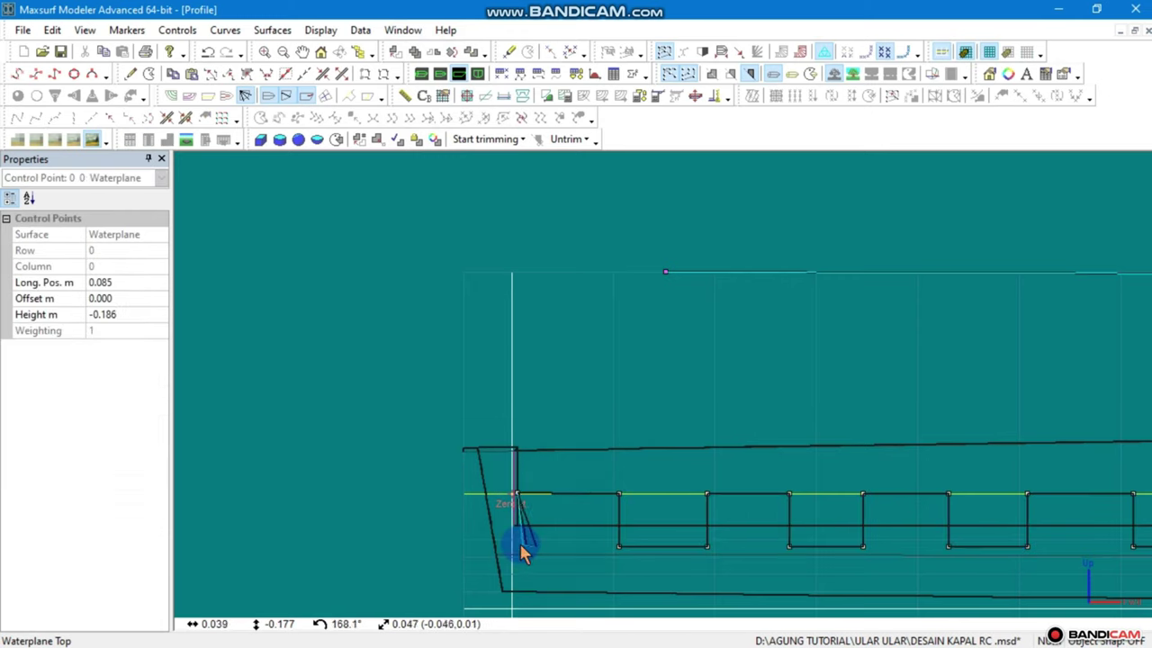
{"action": "mouse_move", "coordinate": [519, 543]}
{"action": "left_mouse_down"}
{"action": "mouse_move", "coordinate": [537, 558]}
{"action": "mouse_move", "coordinate": [518, 546]}
{"action": "left_mouse_up"}
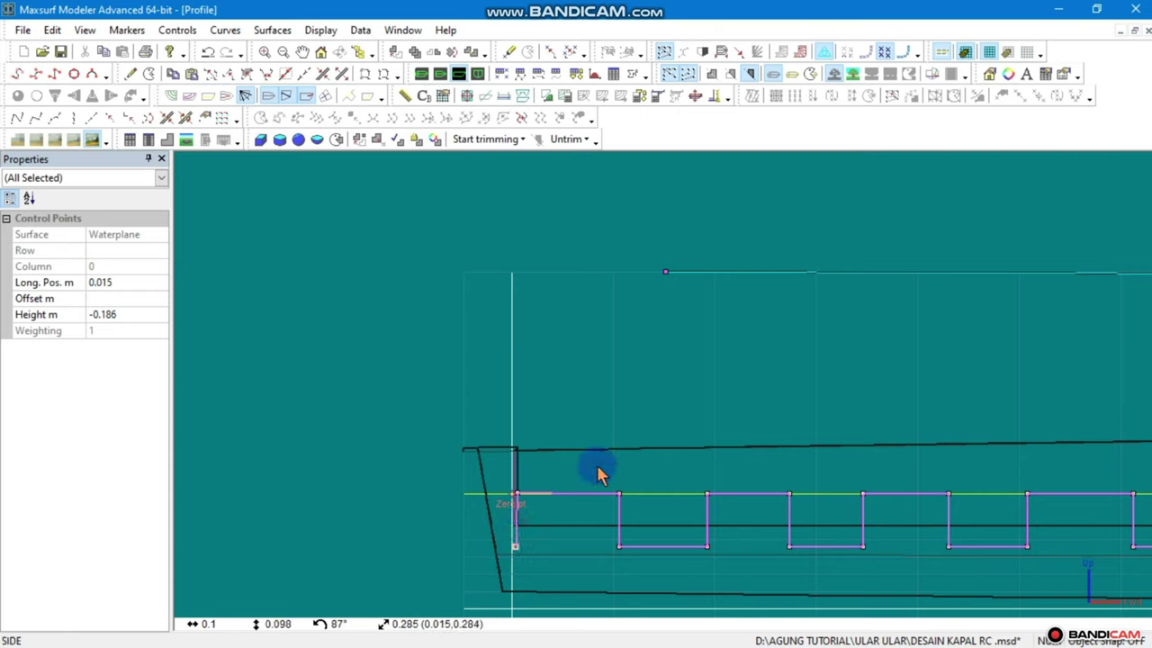
{"action": "left_click_drag", "start_coordinate": [634, 473], "coordinate": [476, 524]}
{"action": "mouse_move", "coordinate": [635, 473]}
{"action": "left_mouse_down"}
{"action": "mouse_move", "coordinate": [590, 560]}
{"action": "mouse_move", "coordinate": [599, 545]}
{"action": "left_mouse_up"}
{"action": "left_click", "coordinate": [630, 482]}
{"action": "mouse_move", "coordinate": [514, 501]}
{"action": "left_mouse_down"}
{"action": "mouse_move", "coordinate": [599, 498]}
{"action": "mouse_move", "coordinate": [599, 478]}
{"action": "left_mouse_up"}
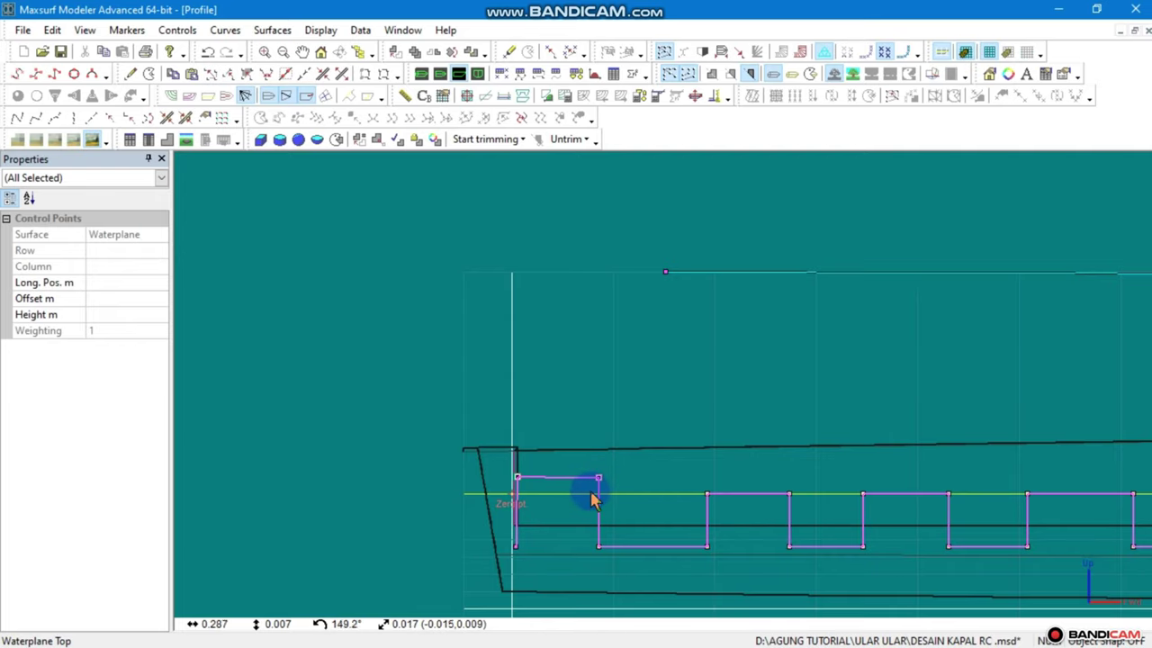
{"action": "mouse_move", "coordinate": [591, 498]}
{"action": "left_mouse_down"}
{"action": "mouse_move", "coordinate": [589, 483]}
{"action": "mouse_move", "coordinate": [743, 328]}
{"action": "mouse_move", "coordinate": [586, 332]}
{"action": "left_mouse_up"}
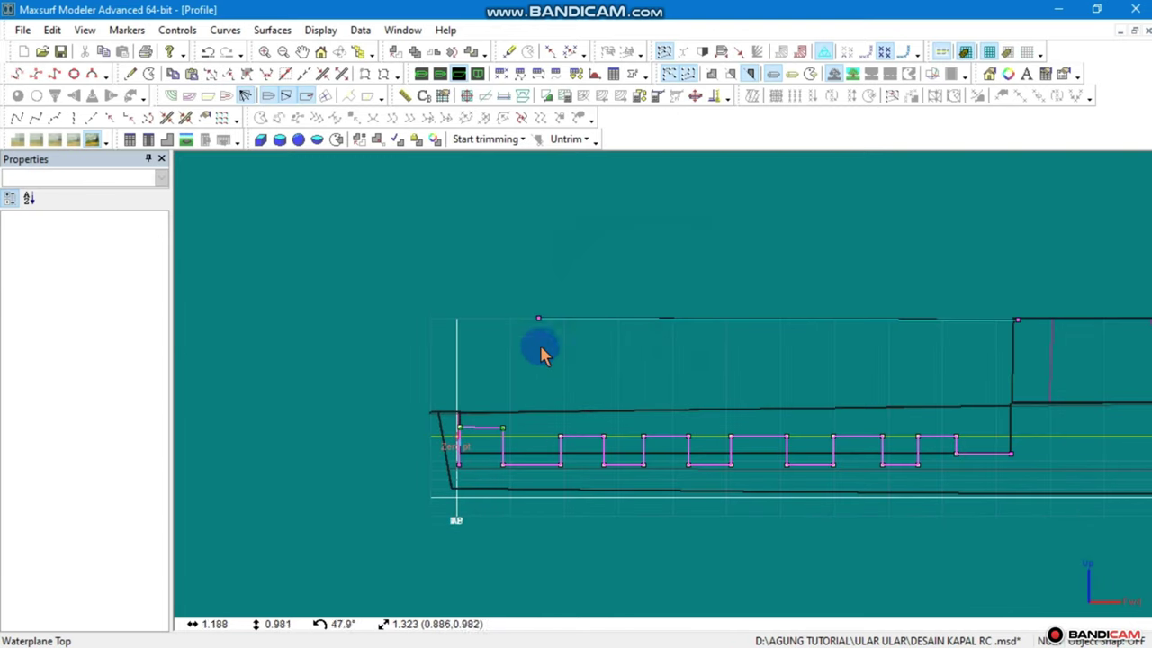
Lift the roof's aft corner point higher in the profile view
{"action": "left_click", "coordinate": [538, 320]}
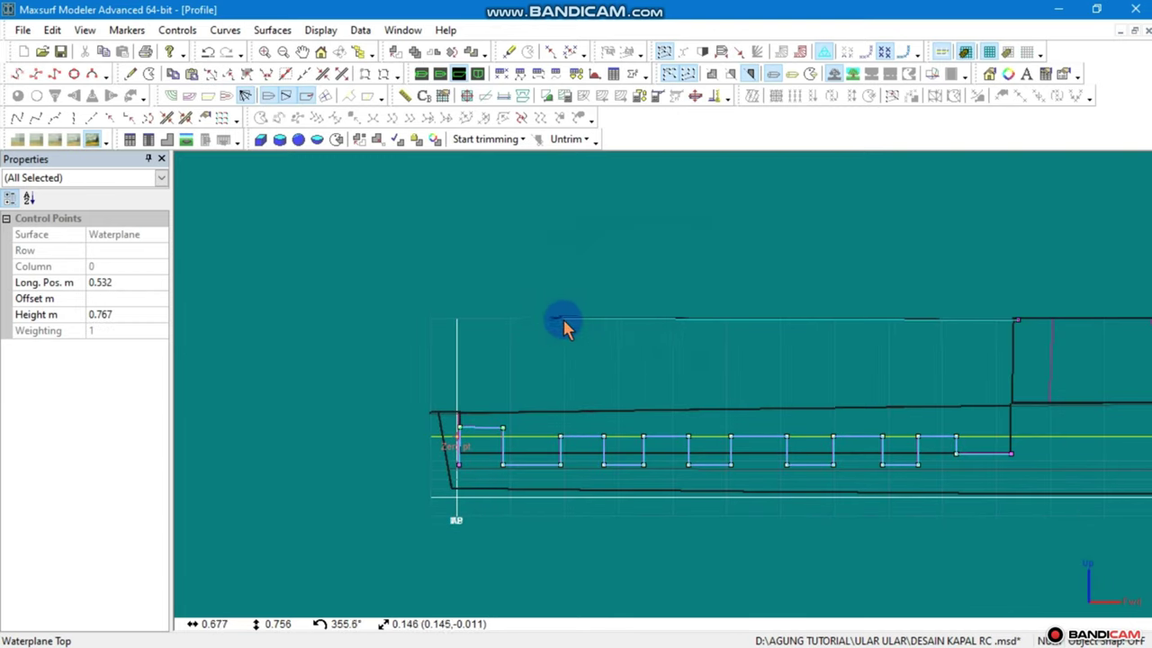
{"action": "left_click_drag", "start_coordinate": [574, 338], "coordinate": [573, 317]}
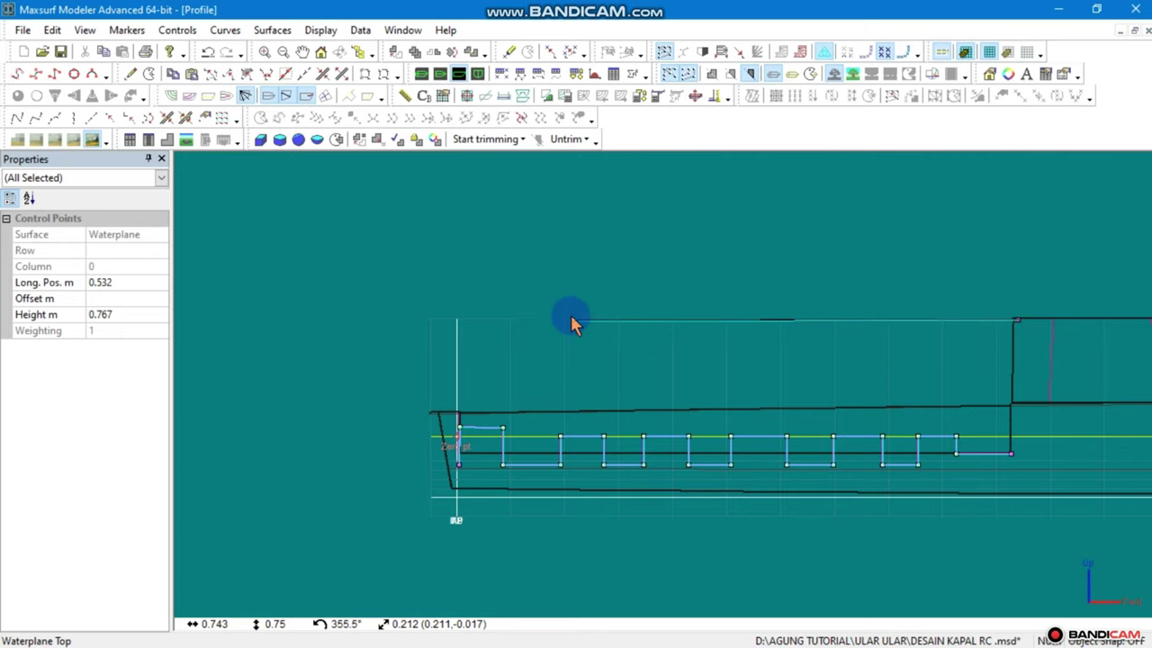
{"action": "scroll", "coordinate": [954, 319], "scroll_direction": "up", "scroll_amount": 2}
{"action": "left_click", "coordinate": [827, 325]}
{"action": "left_click", "coordinate": [763, 364]}
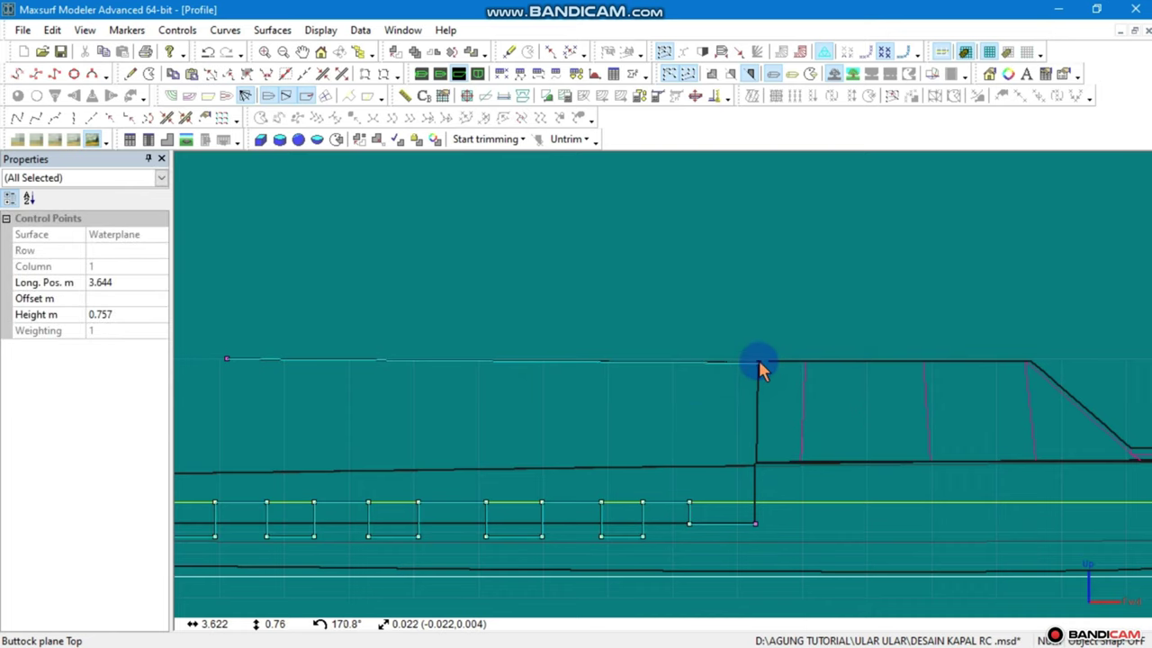
{"action": "scroll", "coordinate": [758, 360], "scroll_direction": "down", "scroll_amount": 3}
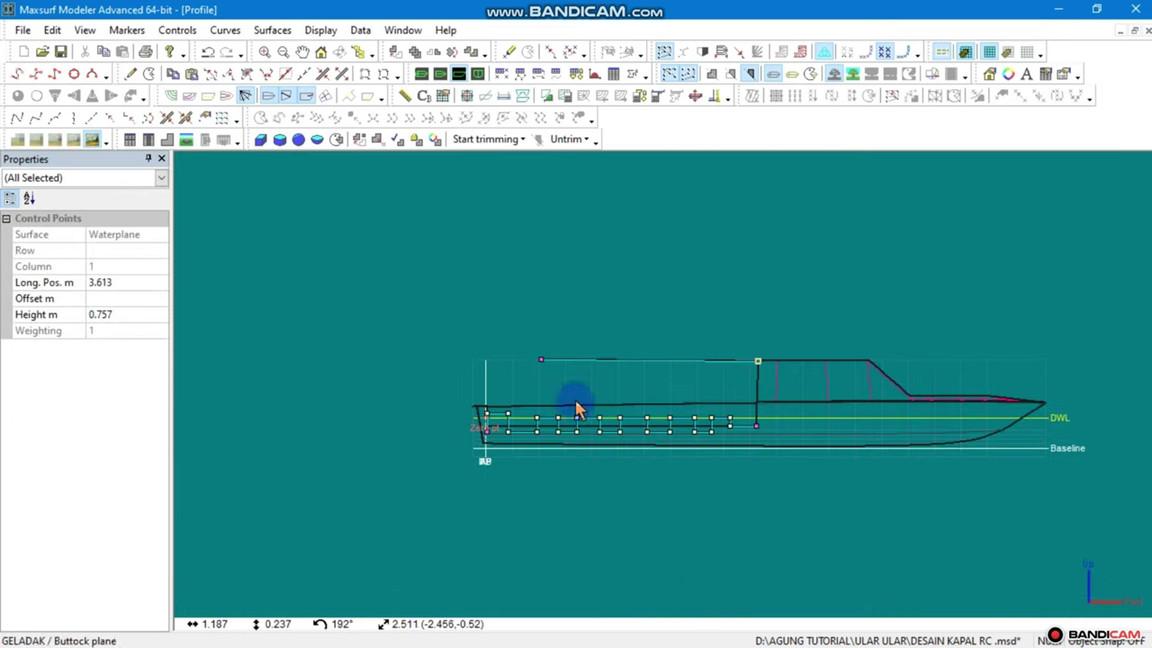
In Plan view, pull the roof's outer edge points inboard to about 0.647 m offset
{"action": "left_click", "coordinate": [440, 74]}
{"action": "left_click", "coordinate": [769, 224]}
{"action": "left_click", "coordinate": [439, 241]}
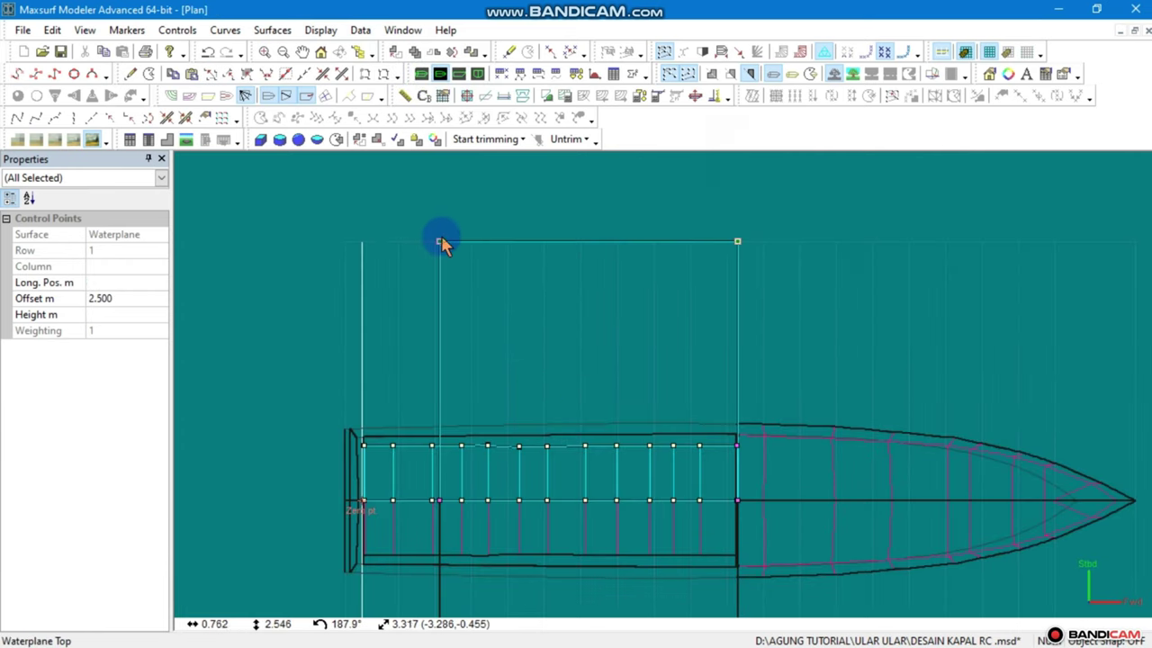
{"action": "left_click_drag", "start_coordinate": [439, 243], "coordinate": [438, 438]}
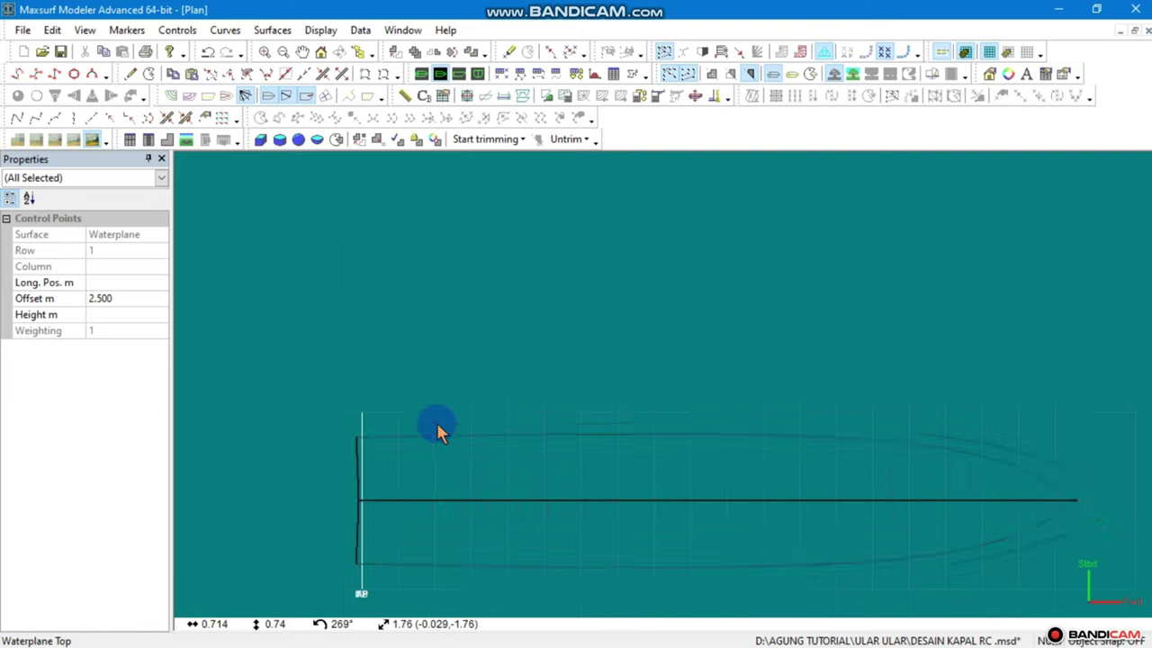
{"action": "scroll", "coordinate": [710, 394], "scroll_direction": "up", "scroll_amount": 1}
{"action": "left_click_drag", "start_coordinate": [790, 365], "coordinate": [151, 455]}
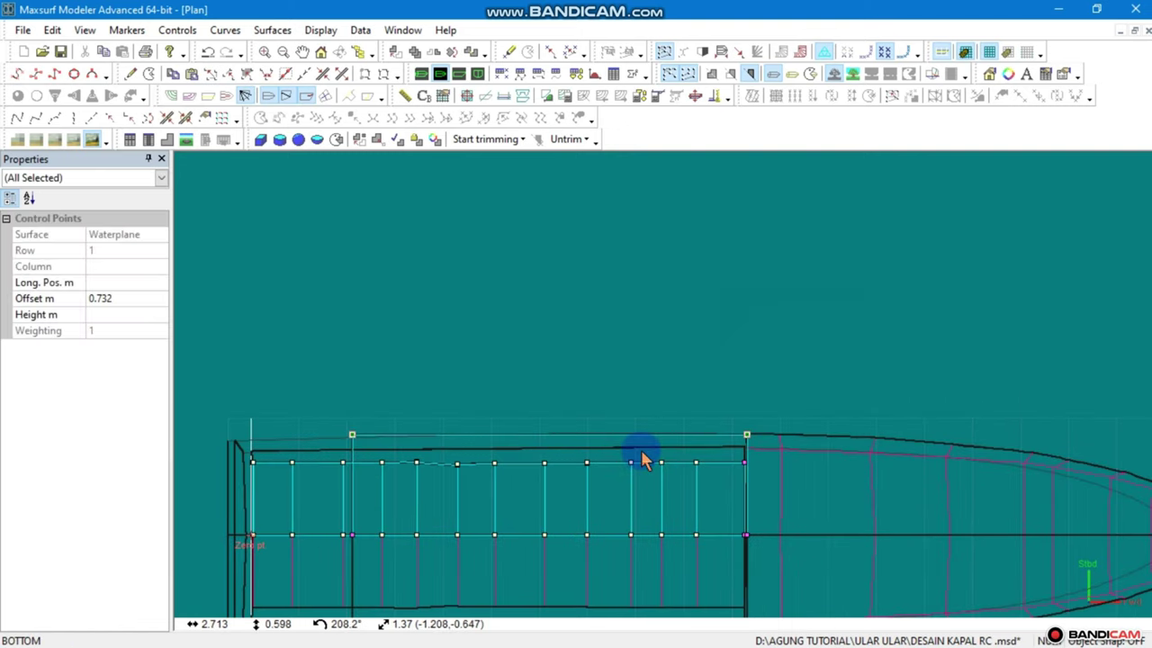
{"action": "left_click_drag", "start_coordinate": [747, 435], "coordinate": [746, 448]}
Roughly lower the roof's aft corner and read the forward corner's 0.757 m height
{"action": "left_click", "coordinate": [459, 74]}
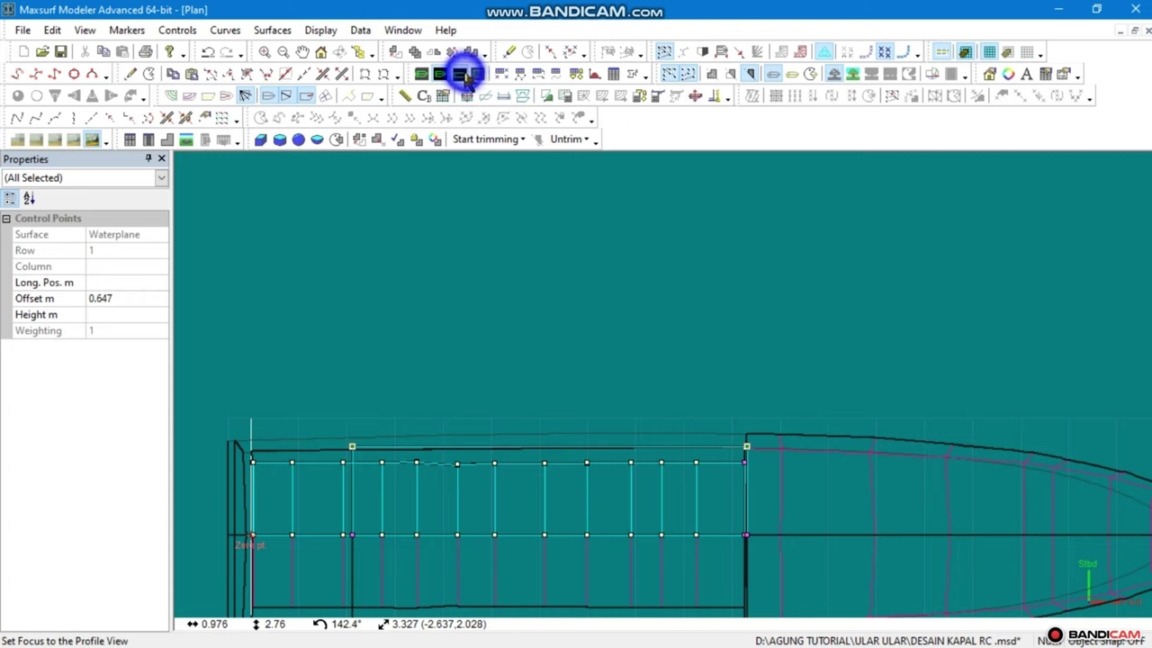
{"action": "scroll", "coordinate": [632, 386], "scroll_direction": "up", "scroll_amount": 1}
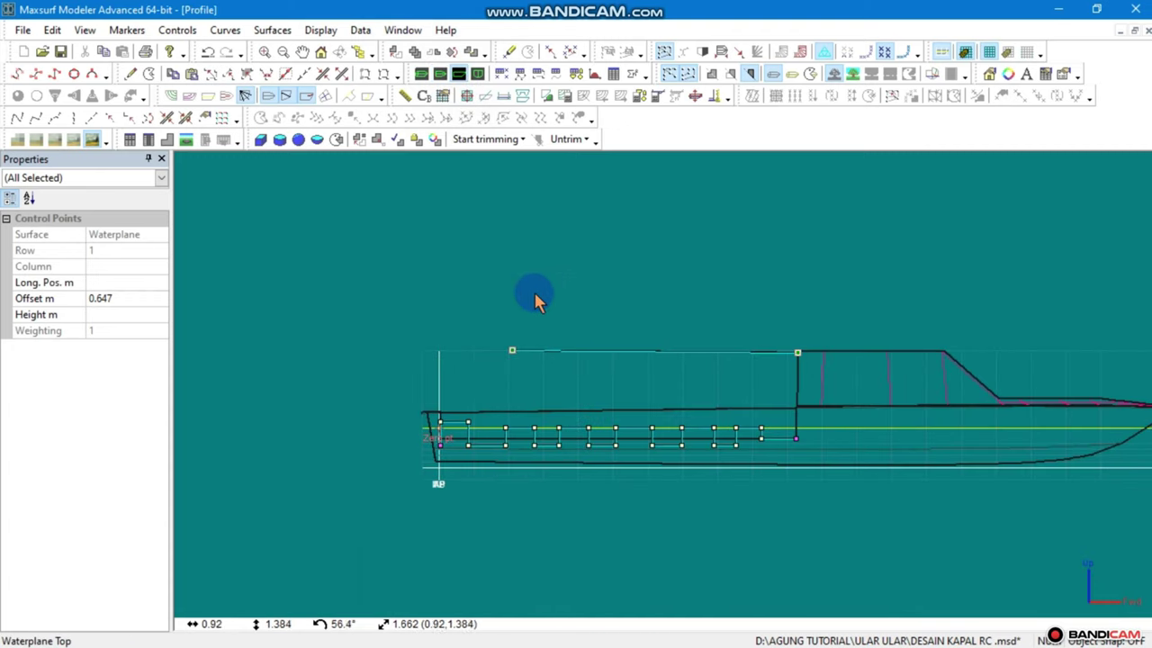
{"action": "left_click", "coordinate": [512, 350]}
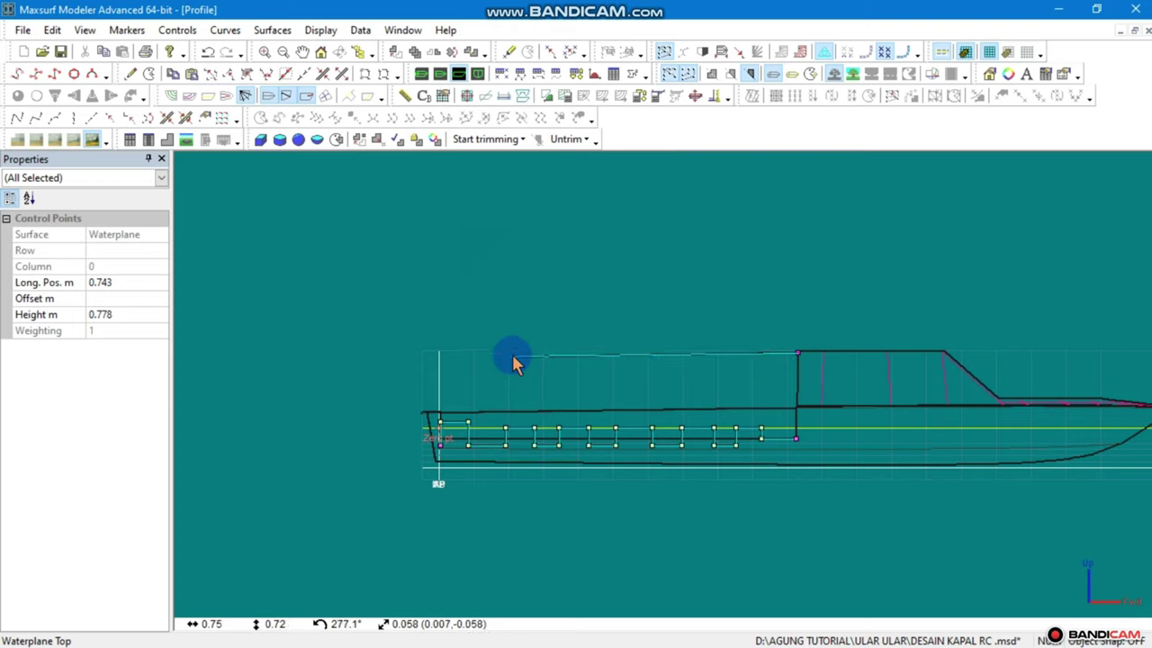
{"action": "mouse_move", "coordinate": [514, 358]}
{"action": "left_mouse_down"}
{"action": "mouse_move", "coordinate": [518, 369]}
{"action": "mouse_move", "coordinate": [519, 348]}
{"action": "left_mouse_up"}
{"action": "left_click", "coordinate": [796, 355]}
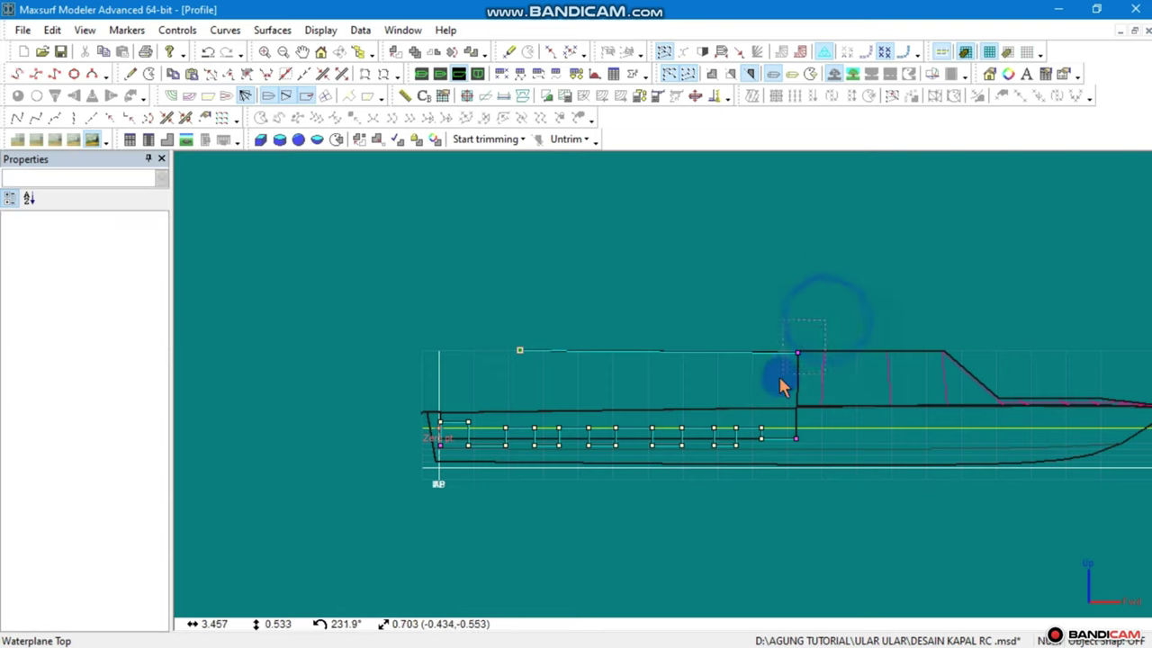
Set the roof's aft corner height to 0.757 m, then show the 3D perspective view
{"action": "left_click", "coordinate": [119, 314]}
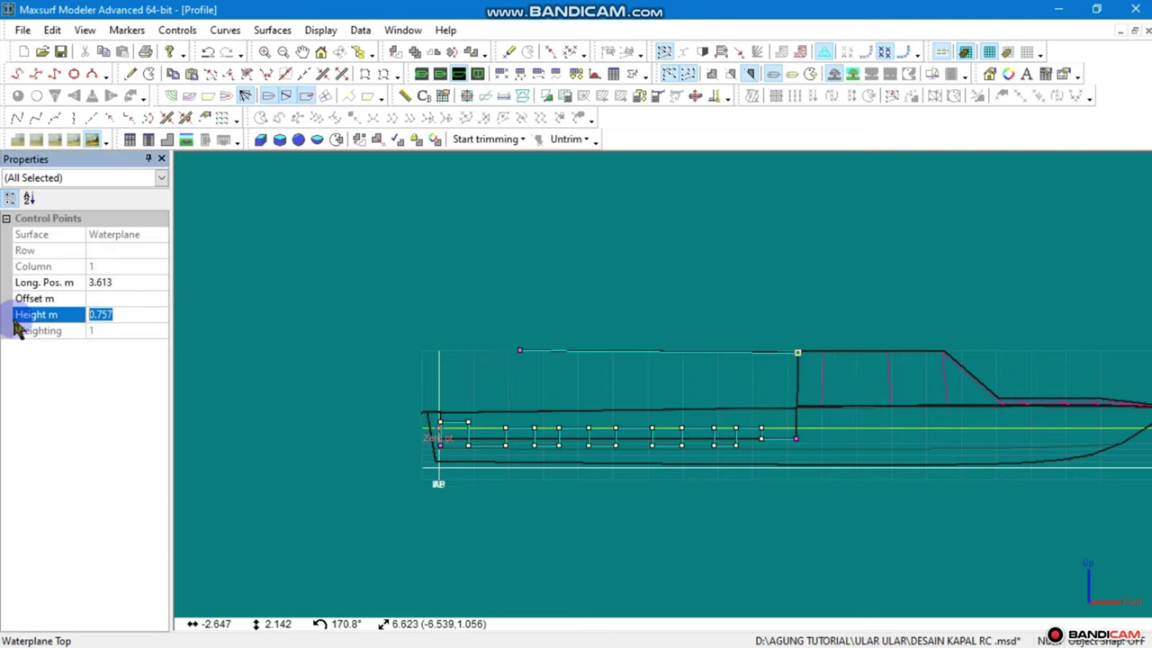
{"action": "left_click", "coordinate": [515, 318]}
{"action": "left_click_drag", "start_coordinate": [365, 378], "coordinate": [566, 303]}
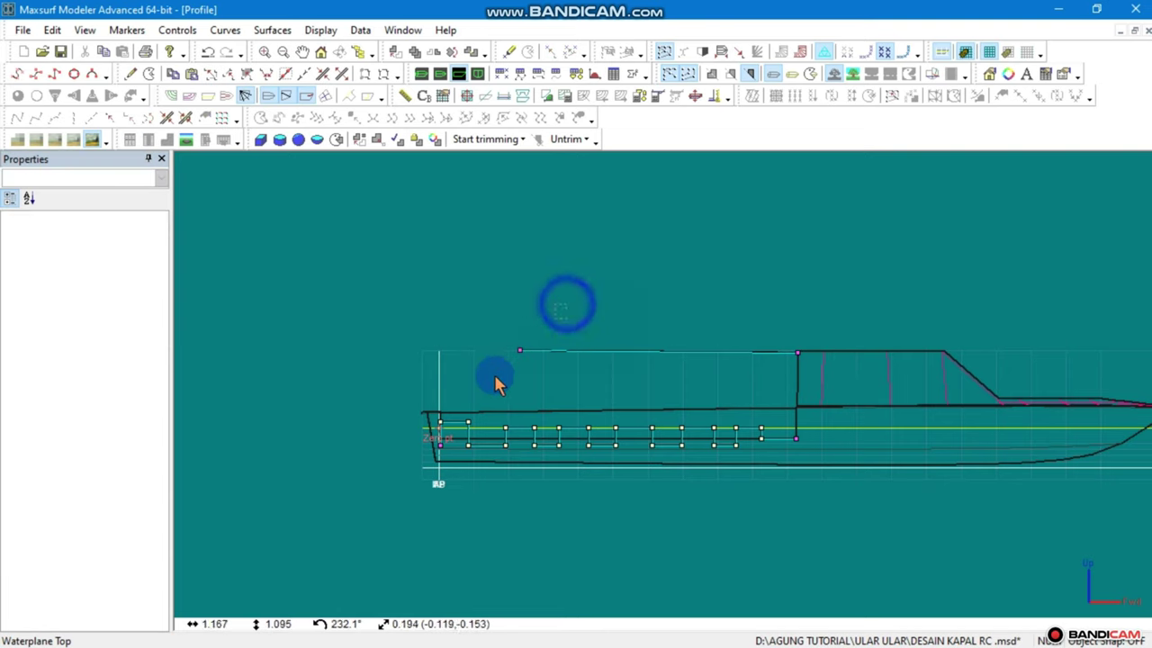
{"action": "left_click", "coordinate": [115, 314]}
{"action": "type", "text": "0.757"}
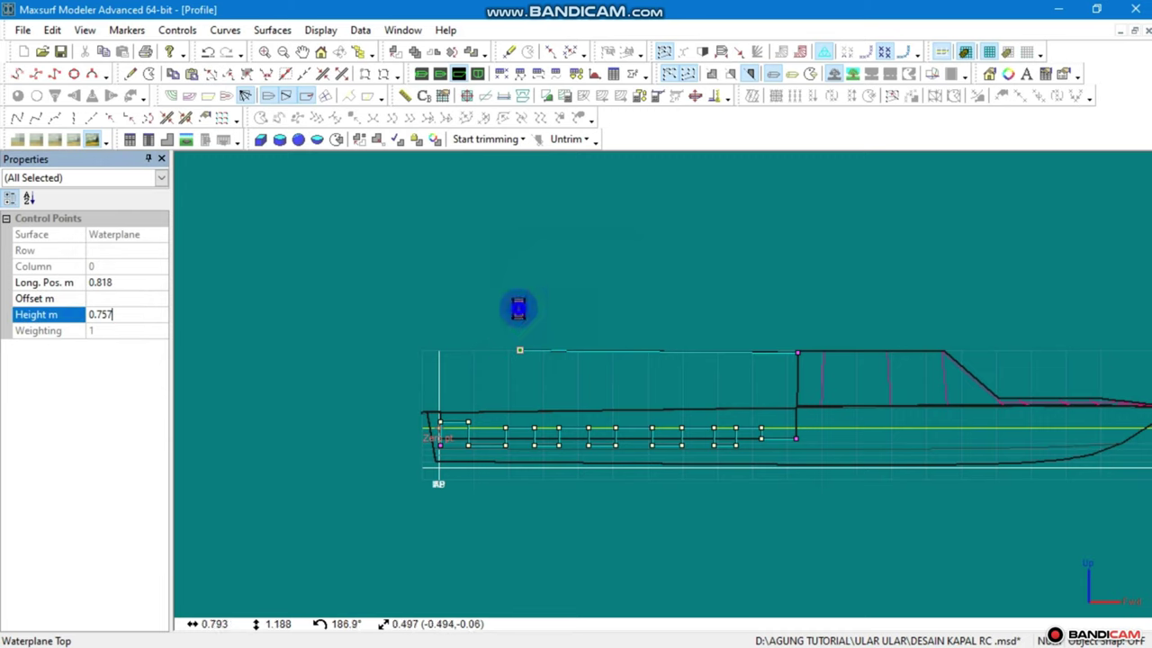
{"action": "left_click", "coordinate": [518, 310]}
{"action": "scroll", "coordinate": [535, 329], "scroll_direction": "up", "scroll_amount": 1}
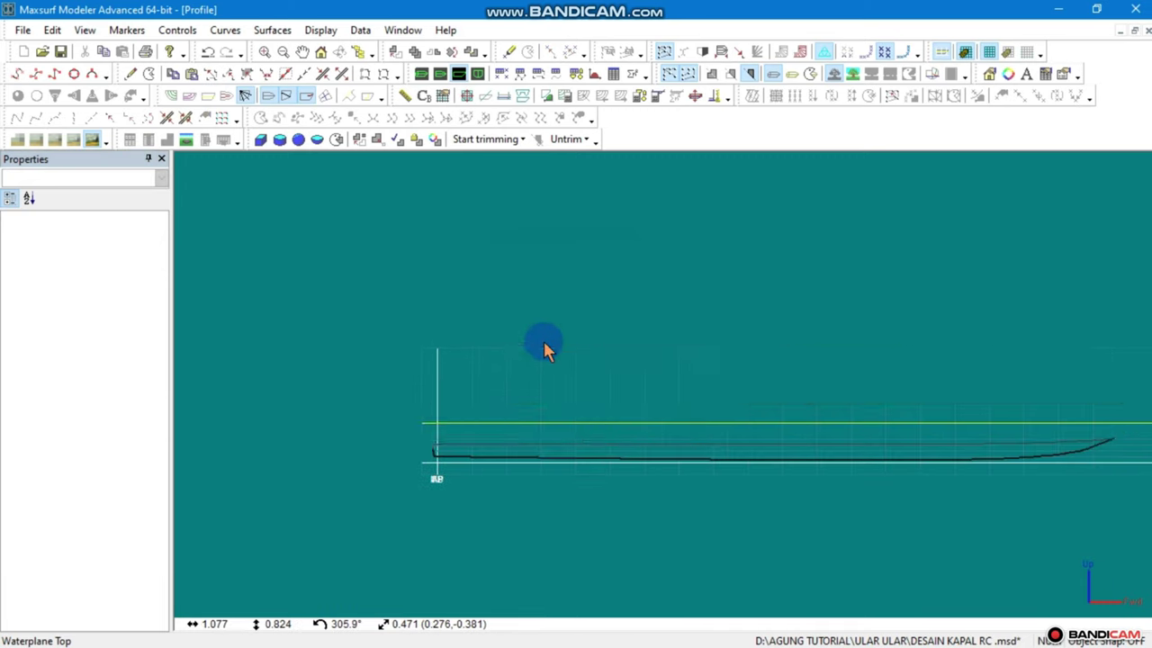
{"action": "left_click", "coordinate": [422, 73]}
Orbit and zoom the perspective view to inspect the gray roof over the seats, then return to Profile
{"action": "left_click_drag", "start_coordinate": [616, 407], "coordinate": [900, 369]}
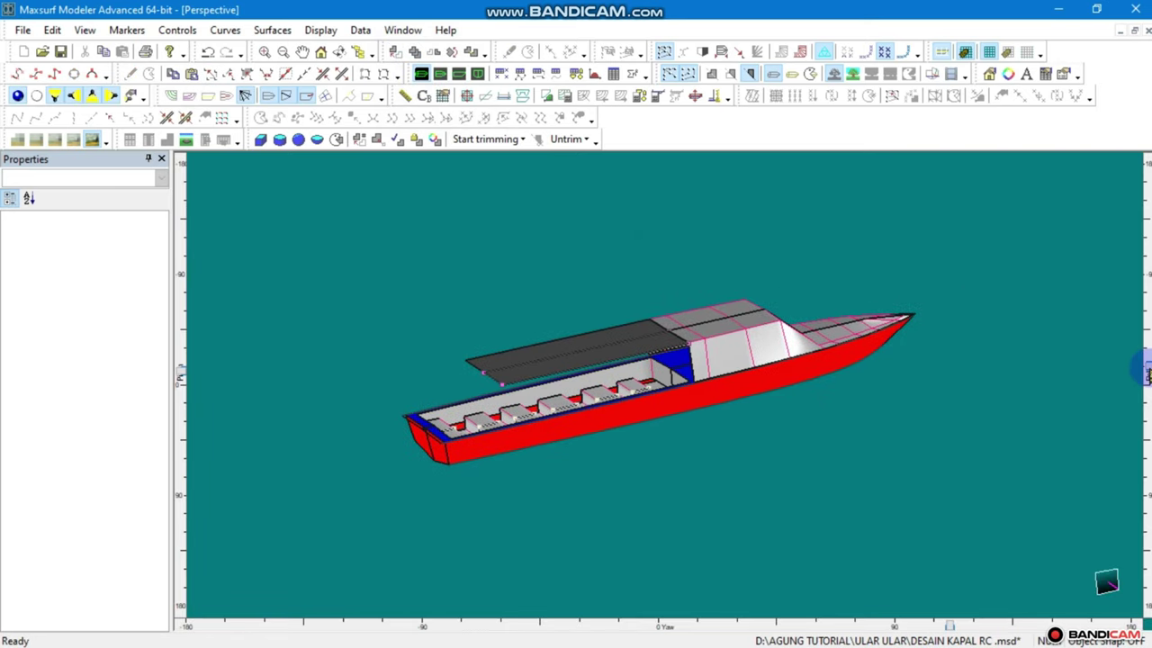
{"action": "left_click_drag", "start_coordinate": [1147, 371], "coordinate": [1144, 360]}
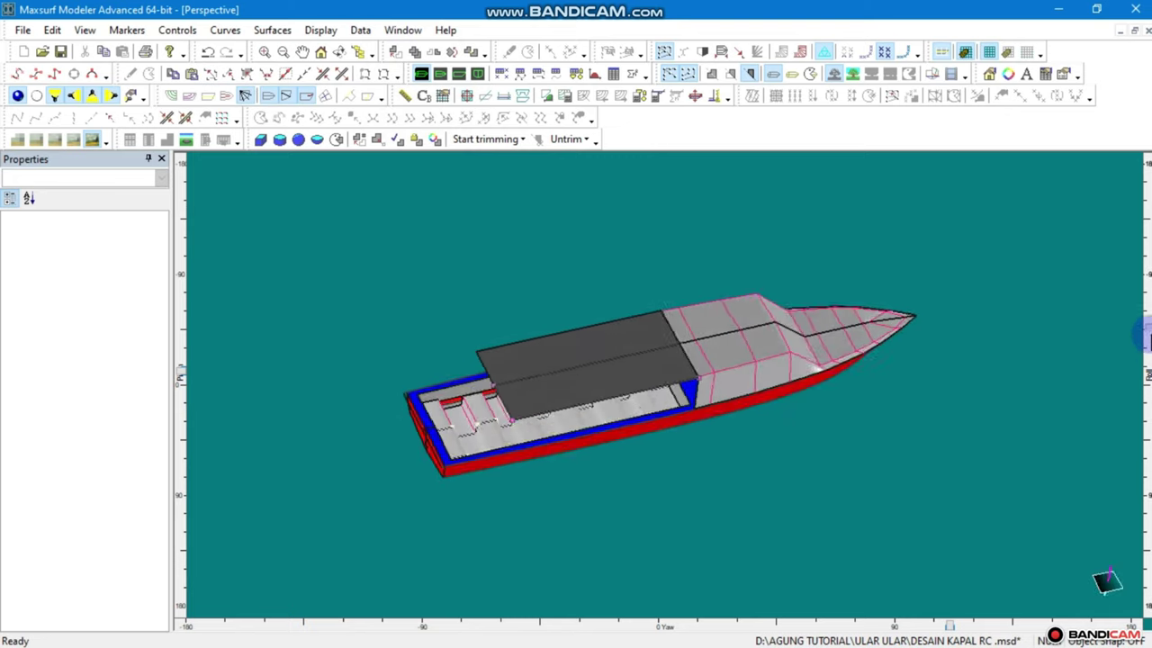
{"action": "mouse_move", "coordinate": [1148, 362]}
{"action": "left_mouse_down"}
{"action": "mouse_move", "coordinate": [1146, 396]}
{"action": "mouse_move", "coordinate": [1146, 371]}
{"action": "left_mouse_up"}
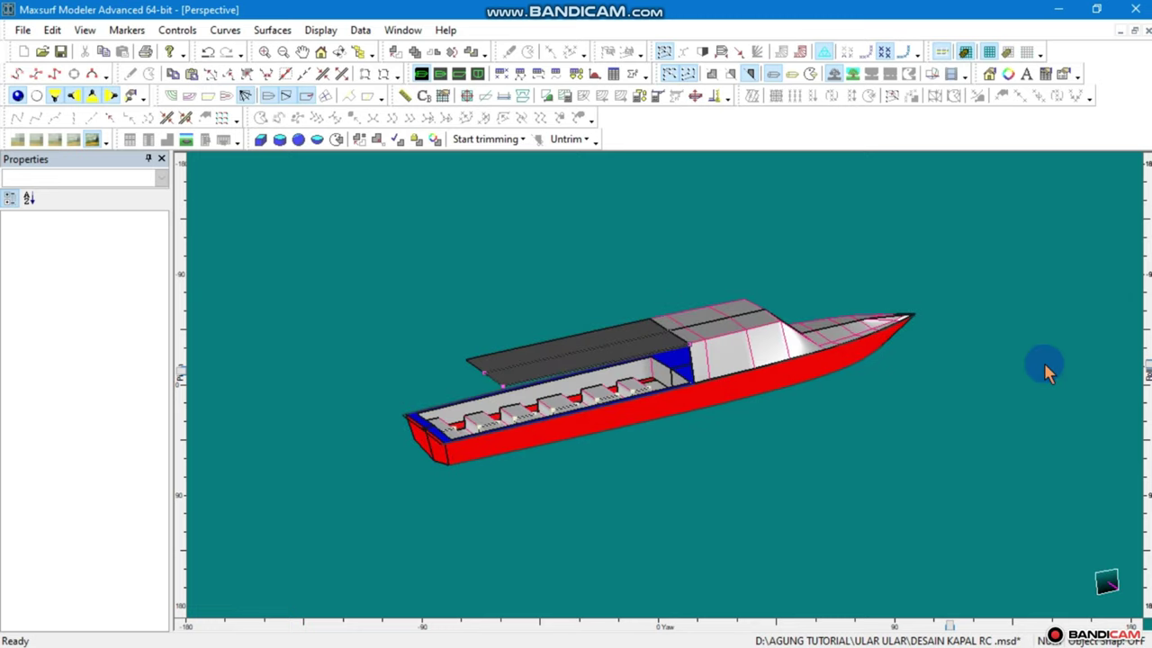
{"action": "scroll", "coordinate": [1046, 369], "scroll_direction": "up", "scroll_amount": 2}
{"action": "scroll", "coordinate": [390, 414], "scroll_direction": "up", "scroll_amount": 1}
{"action": "scroll", "coordinate": [390, 416], "scroll_direction": "up", "scroll_amount": 1}
{"action": "scroll", "coordinate": [389, 416], "scroll_direction": "down", "scroll_amount": 1}
{"action": "scroll", "coordinate": [390, 415], "scroll_direction": "down", "scroll_amount": 1}
{"action": "scroll", "coordinate": [394, 418], "scroll_direction": "up", "scroll_amount": 1}
{"action": "left_click", "coordinate": [461, 75]}
{"action": "left_click", "coordinate": [534, 261]}
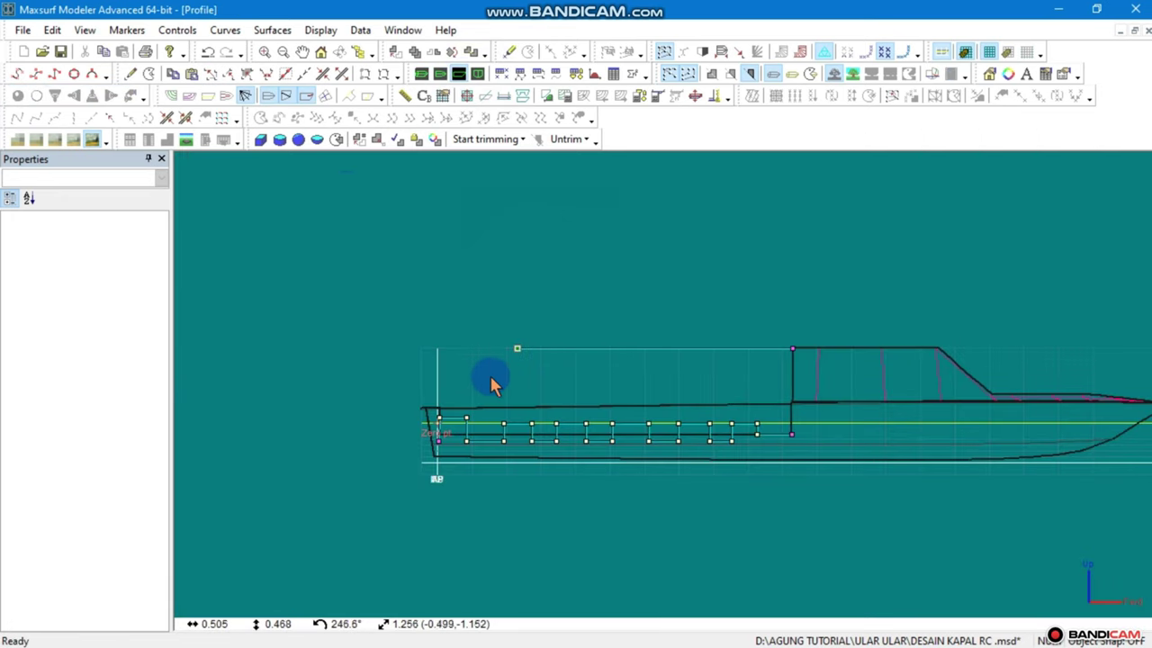
Extend the roof's aft corner to about 0.204 m longitudinal, keeping the roof level
{"action": "left_click_drag", "start_coordinate": [490, 382], "coordinate": [517, 353]}
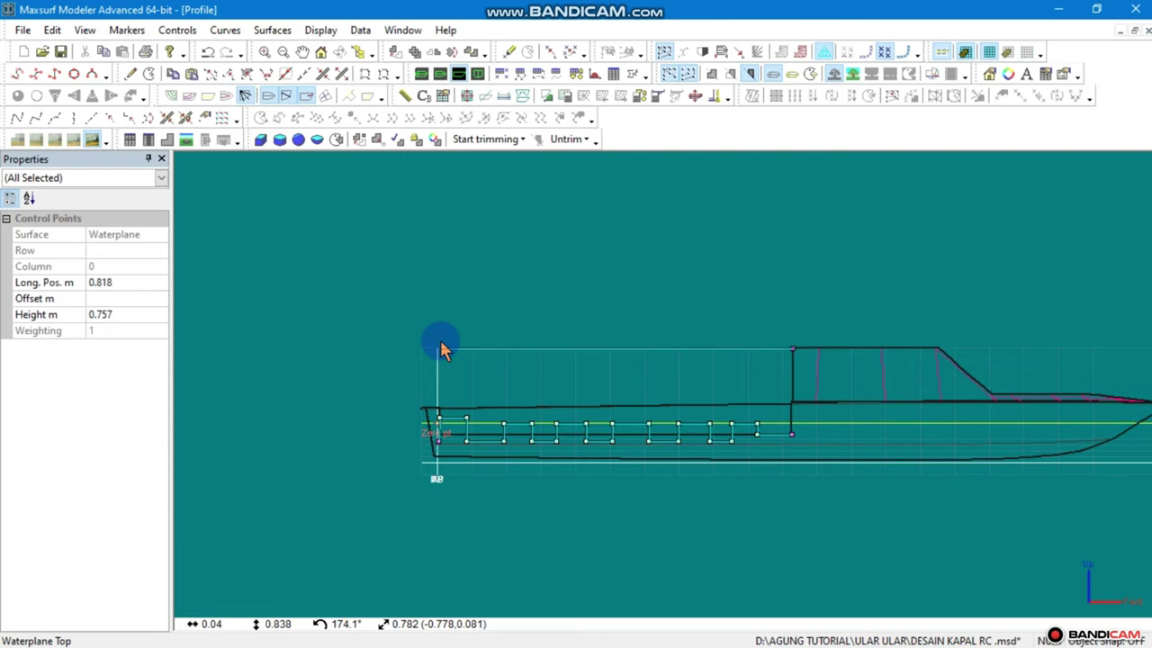
{"action": "left_click_drag", "start_coordinate": [440, 340], "coordinate": [447, 378]}
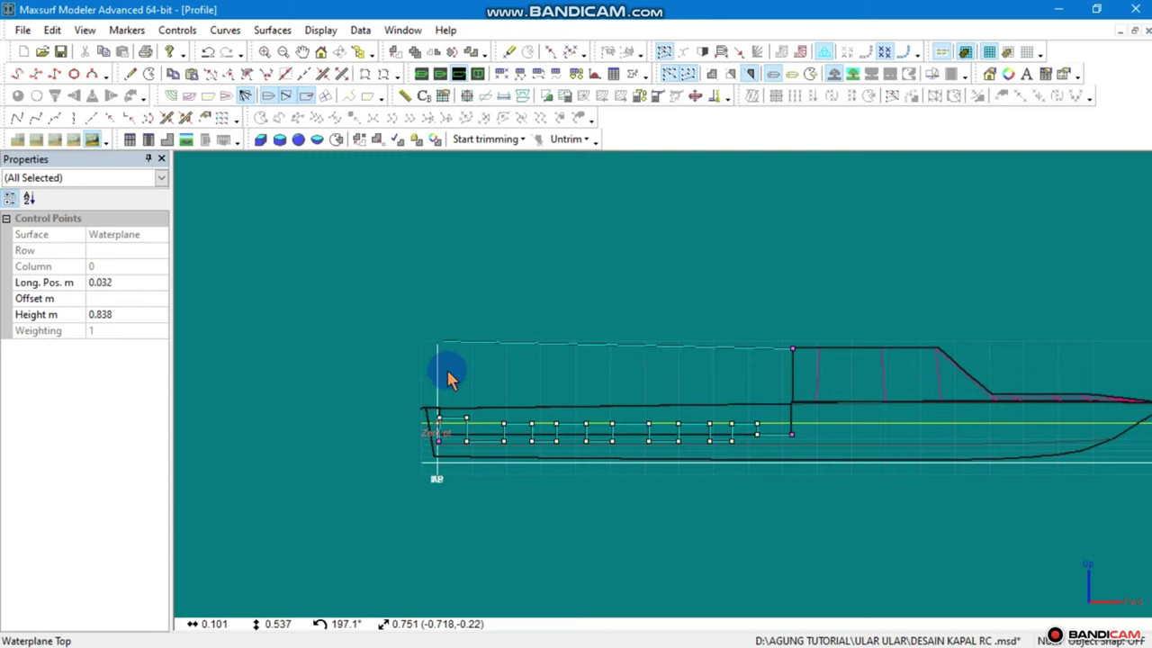
{"action": "mouse_move", "coordinate": [504, 354]}
{"action": "left_mouse_down"}
{"action": "mouse_move", "coordinate": [473, 396]}
{"action": "mouse_move", "coordinate": [515, 358]}
{"action": "mouse_move", "coordinate": [463, 356]}
{"action": "left_mouse_up"}
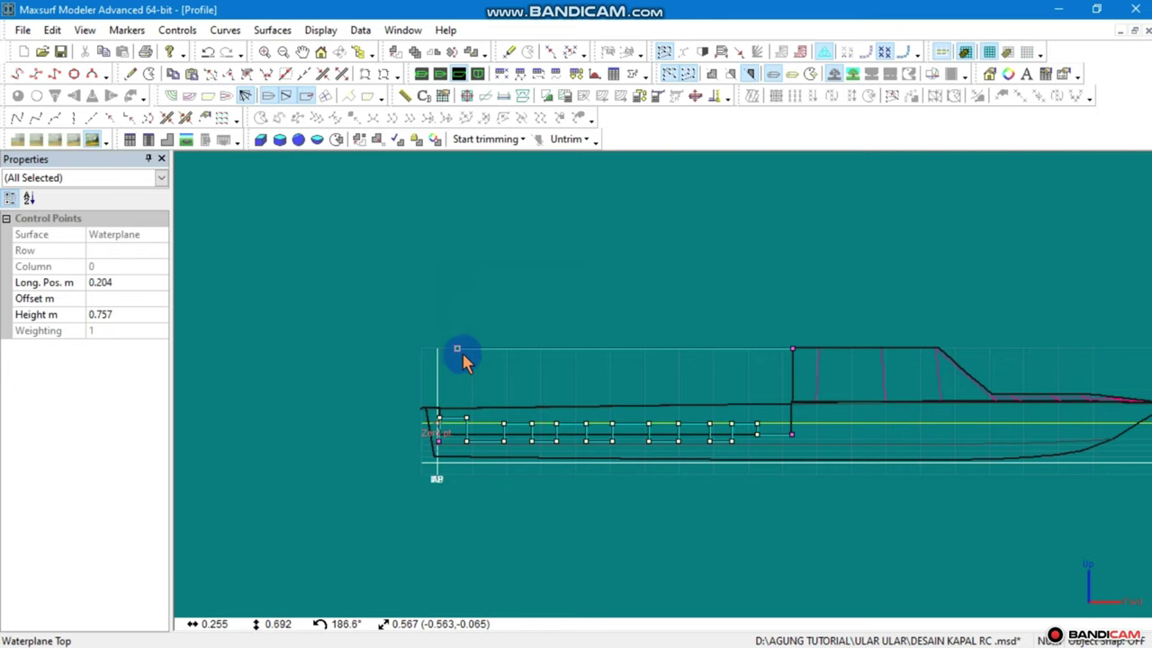
Check the extended level roof in the 3D perspective view
{"action": "left_click", "coordinate": [422, 74]}
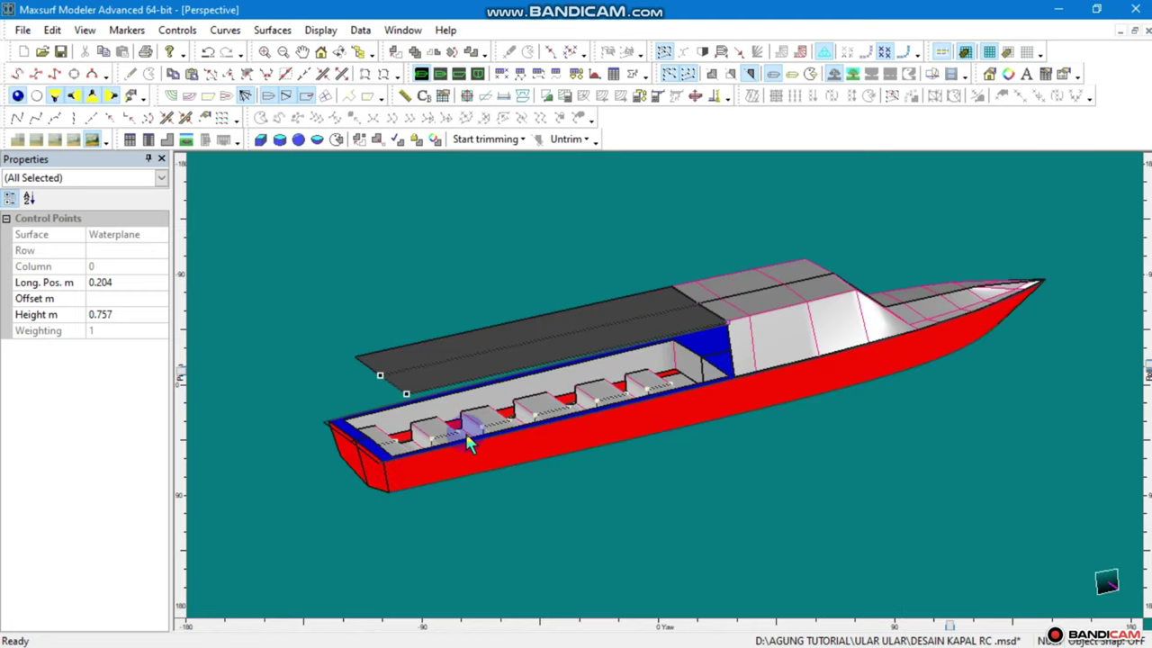
{"action": "scroll", "coordinate": [464, 441], "scroll_direction": "up", "scroll_amount": 2}
{"action": "scroll", "coordinate": [373, 496], "scroll_direction": "up", "scroll_amount": 1}
{"action": "scroll", "coordinate": [404, 465], "scroll_direction": "down", "scroll_amount": 1}
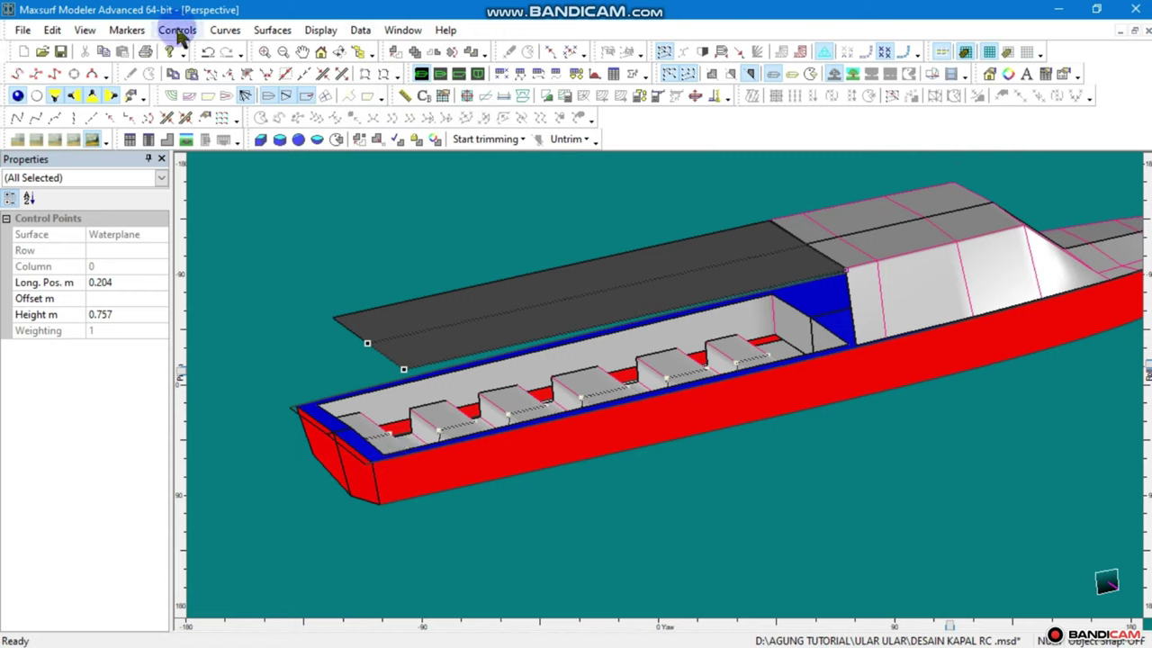
{"action": "left_click", "coordinate": [269, 31]}
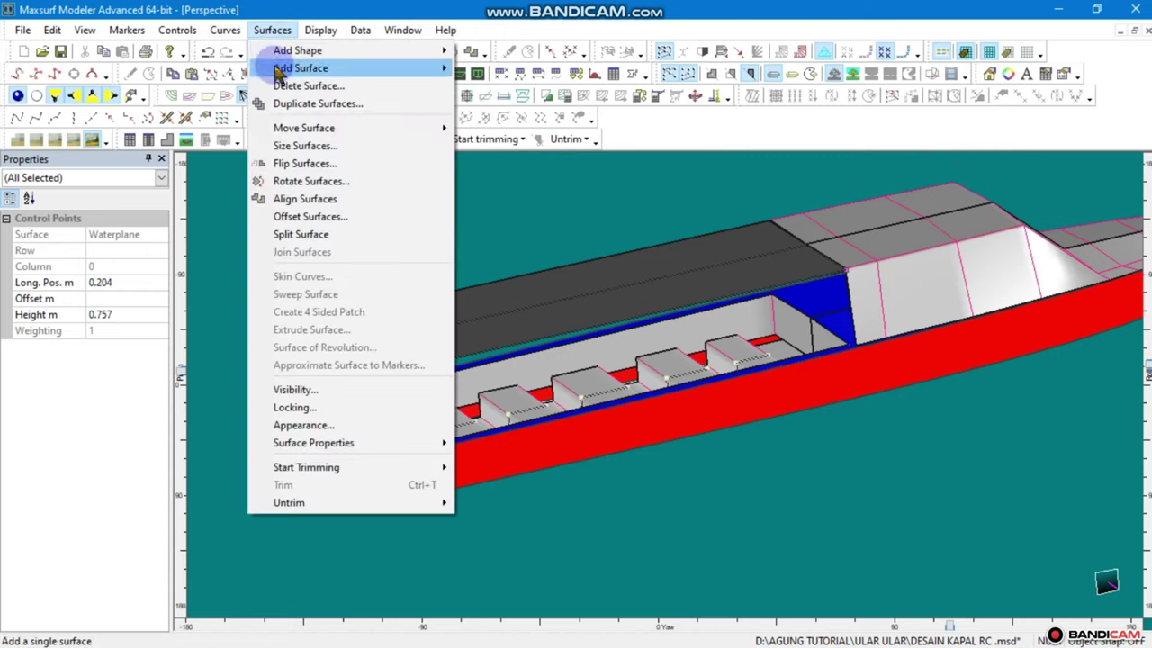
Add a vertical cylinder with 0.01 m length and 0.01 m for both radii
{"action": "left_click", "coordinate": [279, 51]}
{"action": "left_click", "coordinate": [486, 70]}
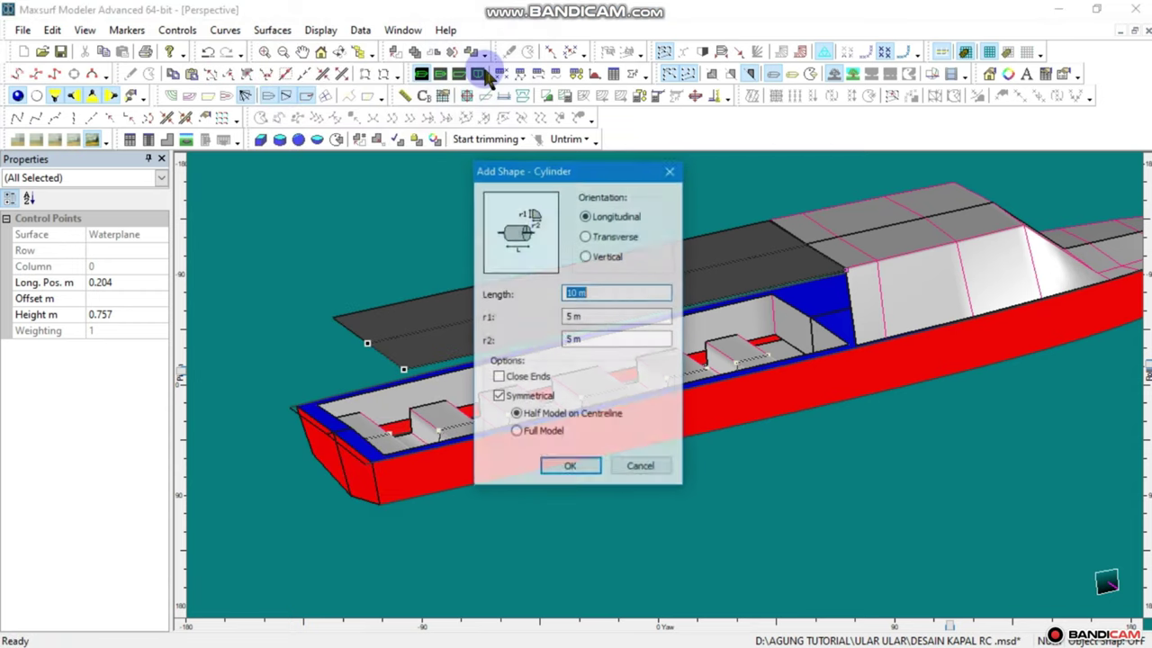
{"action": "left_click", "coordinate": [589, 297]}
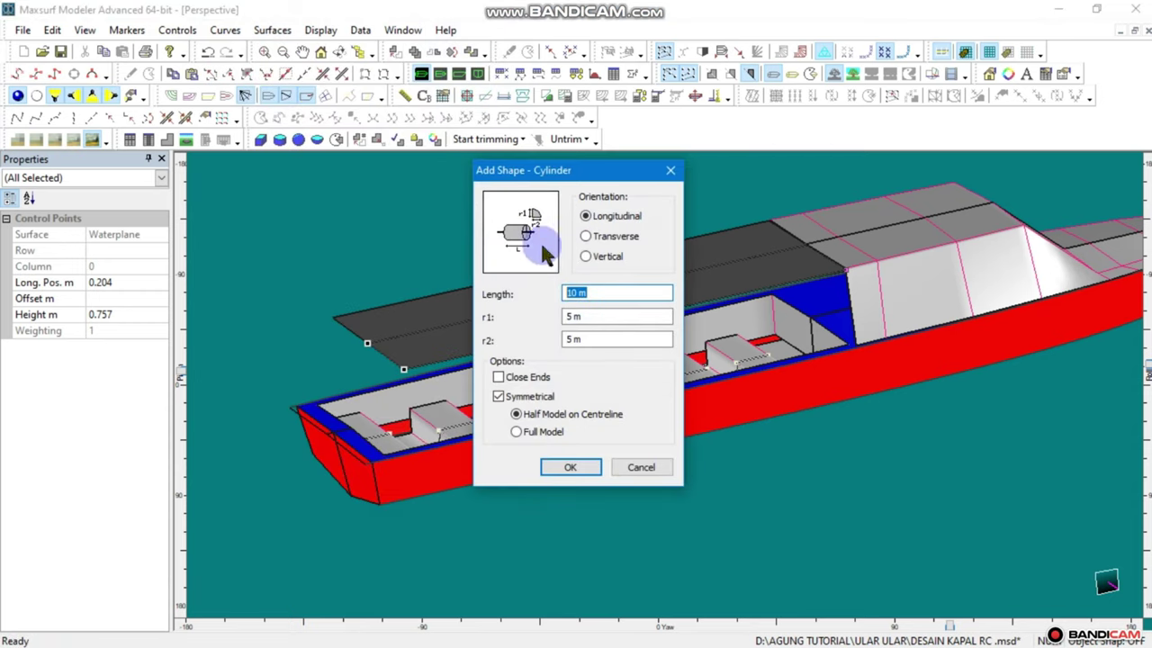
{"action": "left_click", "coordinate": [586, 257]}
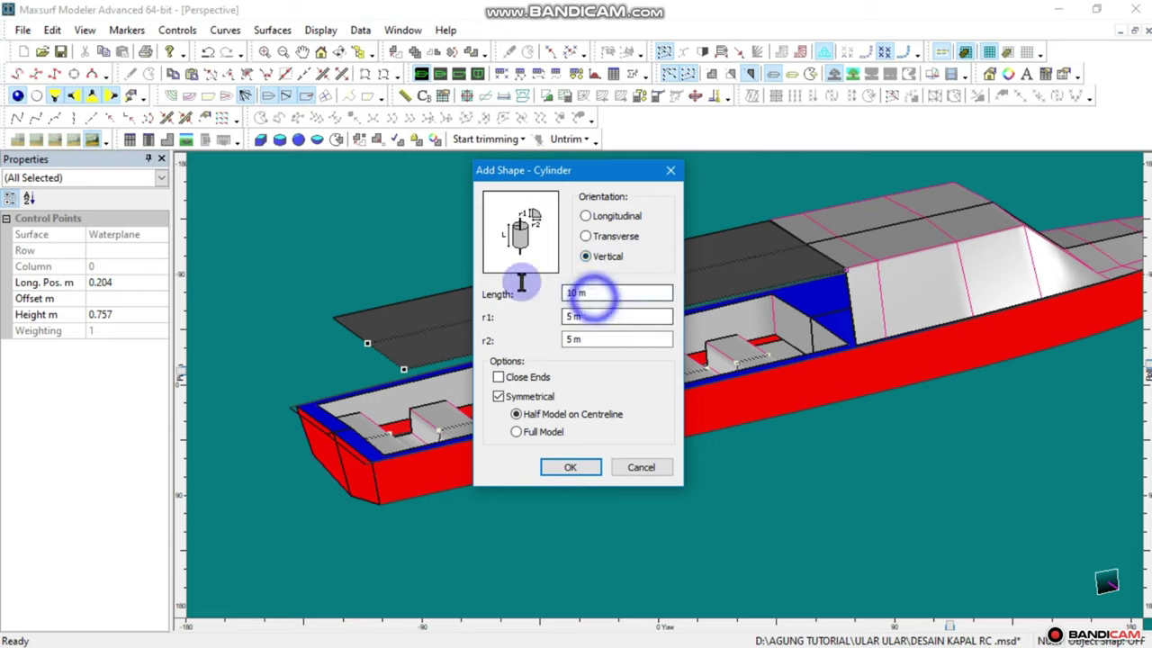
{"action": "double_click", "coordinate": [574, 297]}
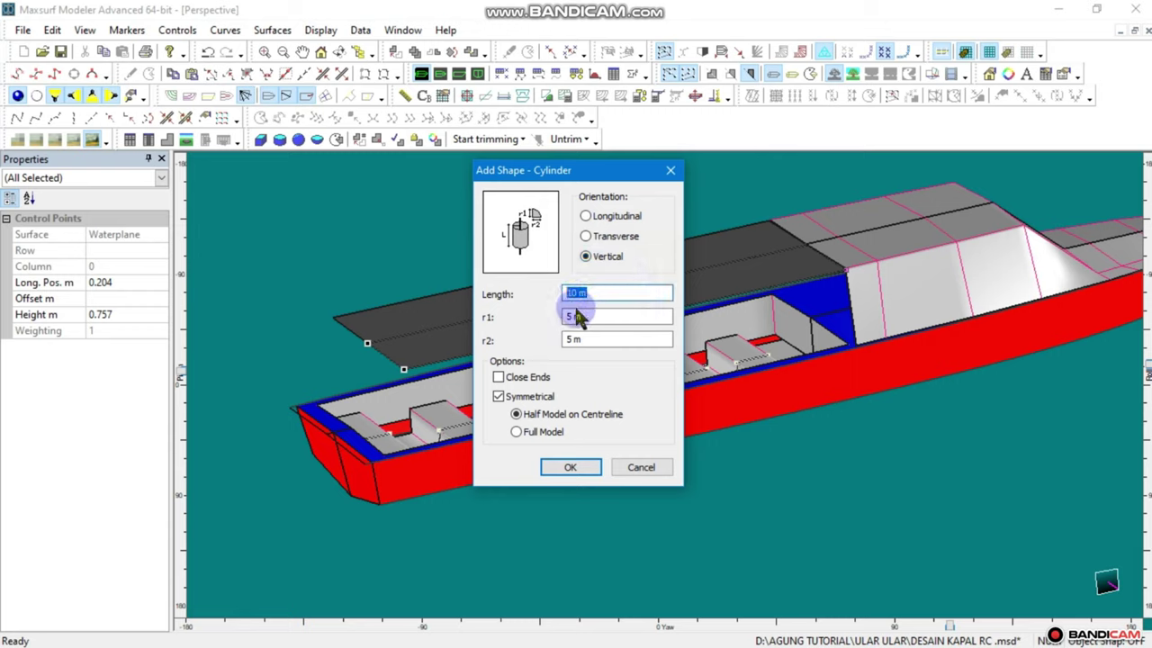
{"action": "left_click_drag", "start_coordinate": [592, 292], "coordinate": [557, 288]}
{"action": "type", "text": "0.01"}
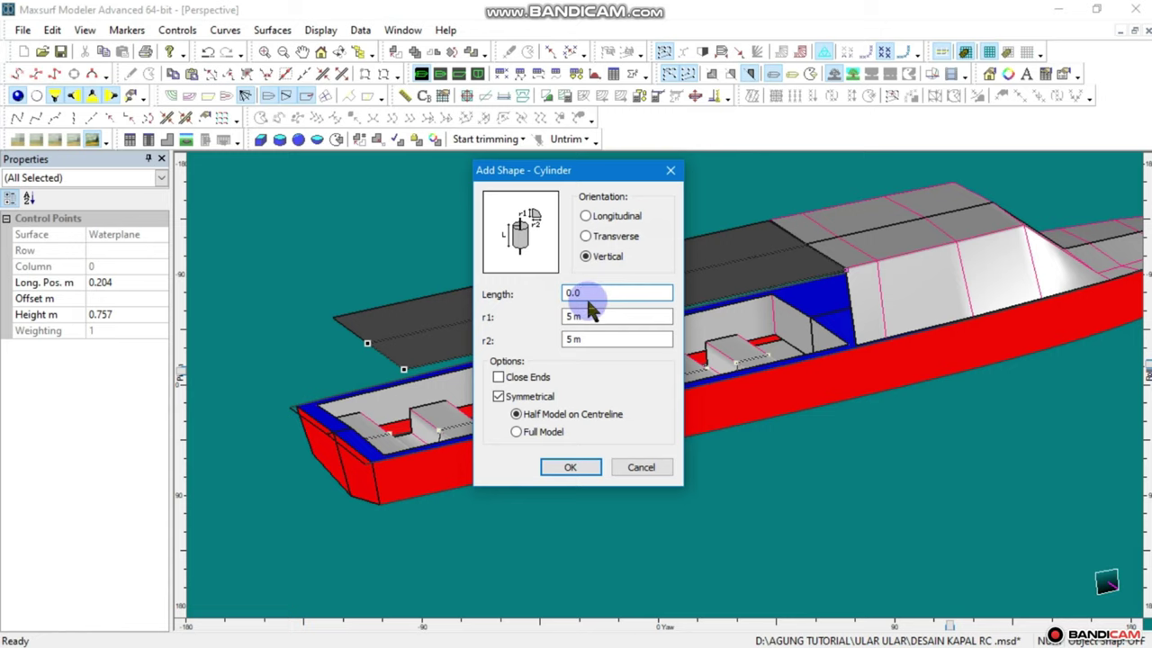
{"action": "key", "text": "Tab"}
{"action": "type", "text": "1"}
{"action": "type", "text": "0.01"}
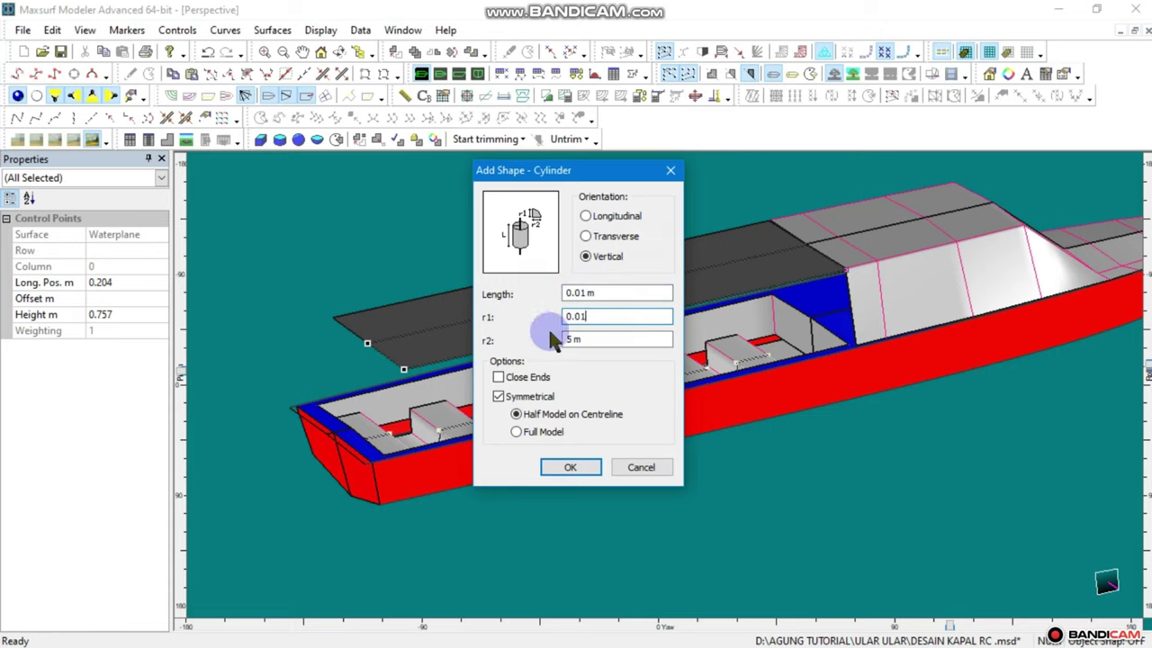
{"action": "key", "text": "Tab"}
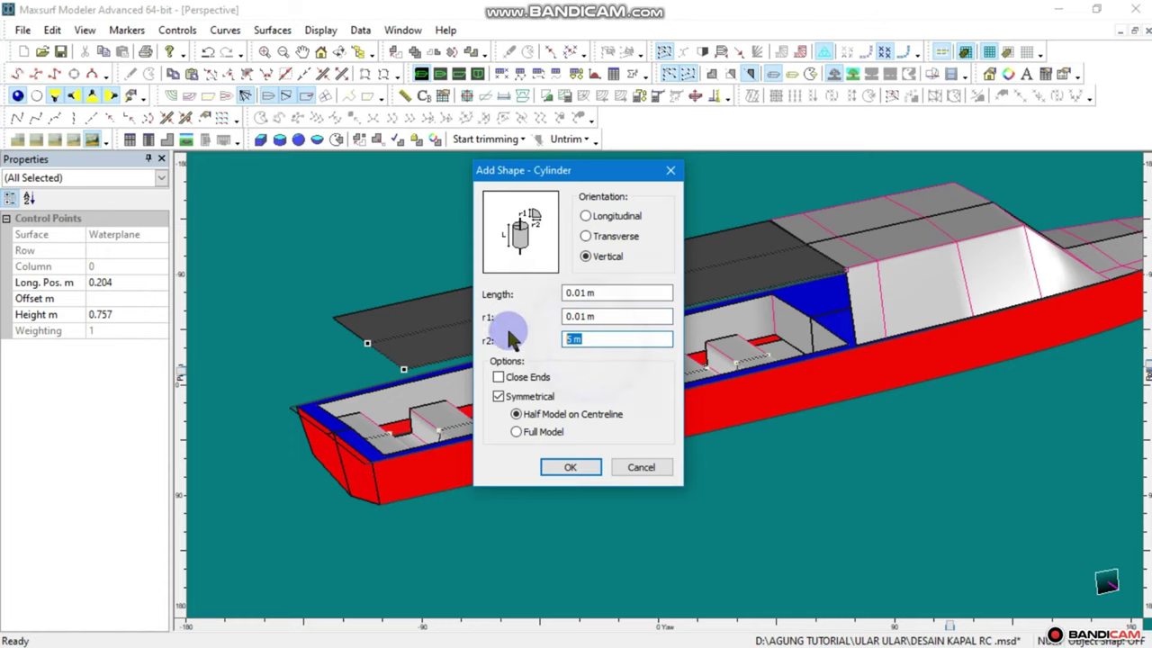
{"action": "type", "text": "1"}
{"action": "left_click", "coordinate": [576, 468]}
{"action": "scroll", "coordinate": [587, 471], "scroll_direction": "up", "scroll_amount": 2}
Check the Surfaces table and zoom the profile view onto the new cylinder at the stern
{"action": "scroll", "coordinate": [585, 471], "scroll_direction": "down", "scroll_amount": 2}
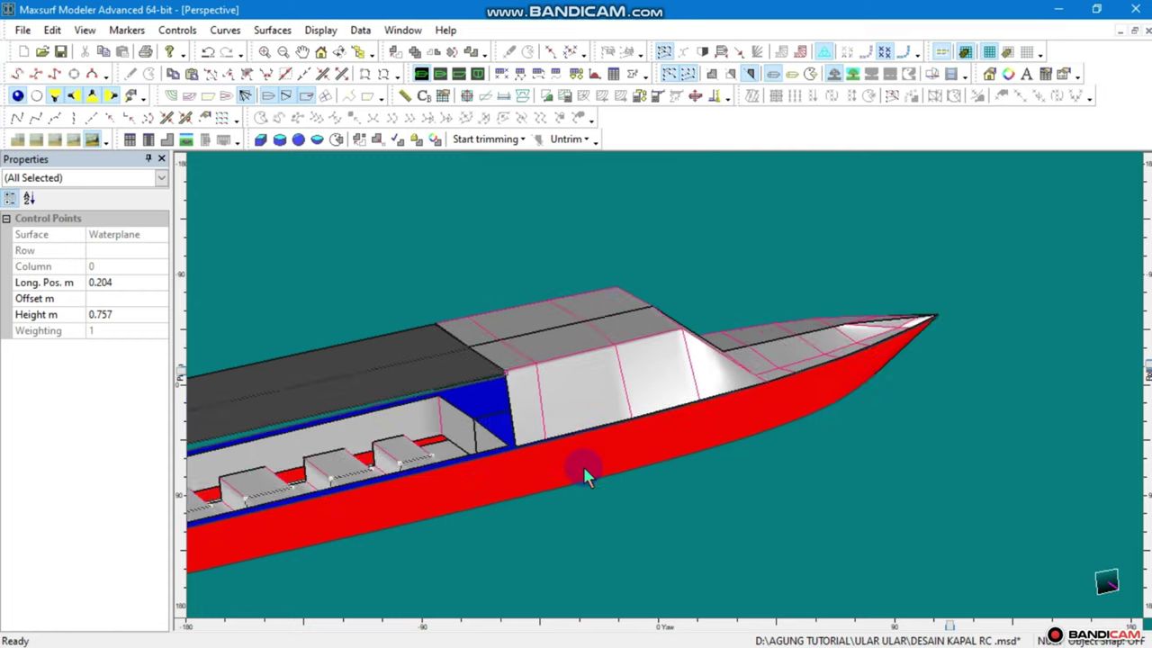
{"action": "scroll", "coordinate": [585, 470], "scroll_direction": "down", "scroll_amount": 2}
{"action": "scroll", "coordinate": [573, 475], "scroll_direction": "down", "scroll_amount": 1}
{"action": "scroll", "coordinate": [414, 533], "scroll_direction": "up", "scroll_amount": 1}
{"action": "scroll", "coordinate": [416, 526], "scroll_direction": "up", "scroll_amount": 2}
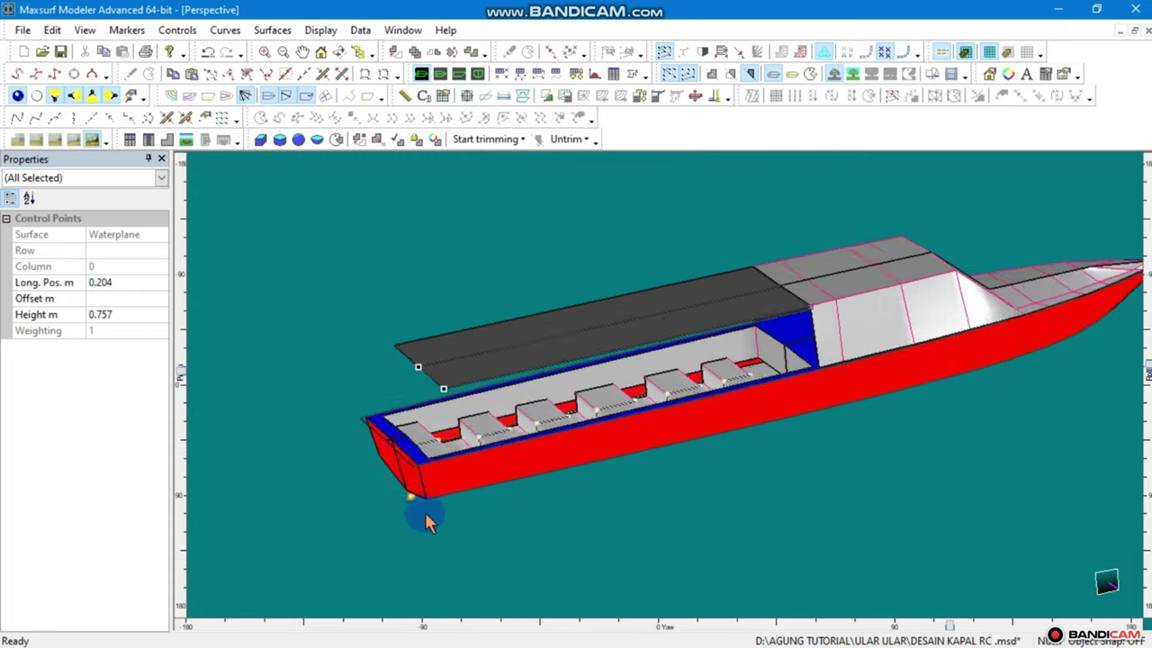
{"action": "scroll", "coordinate": [410, 509], "scroll_direction": "up", "scroll_amount": 2}
{"action": "scroll", "coordinate": [401, 490], "scroll_direction": "up", "scroll_amount": 2}
{"action": "scroll", "coordinate": [402, 472], "scroll_direction": "down", "scroll_amount": 1}
{"action": "left_click", "coordinate": [458, 73]}
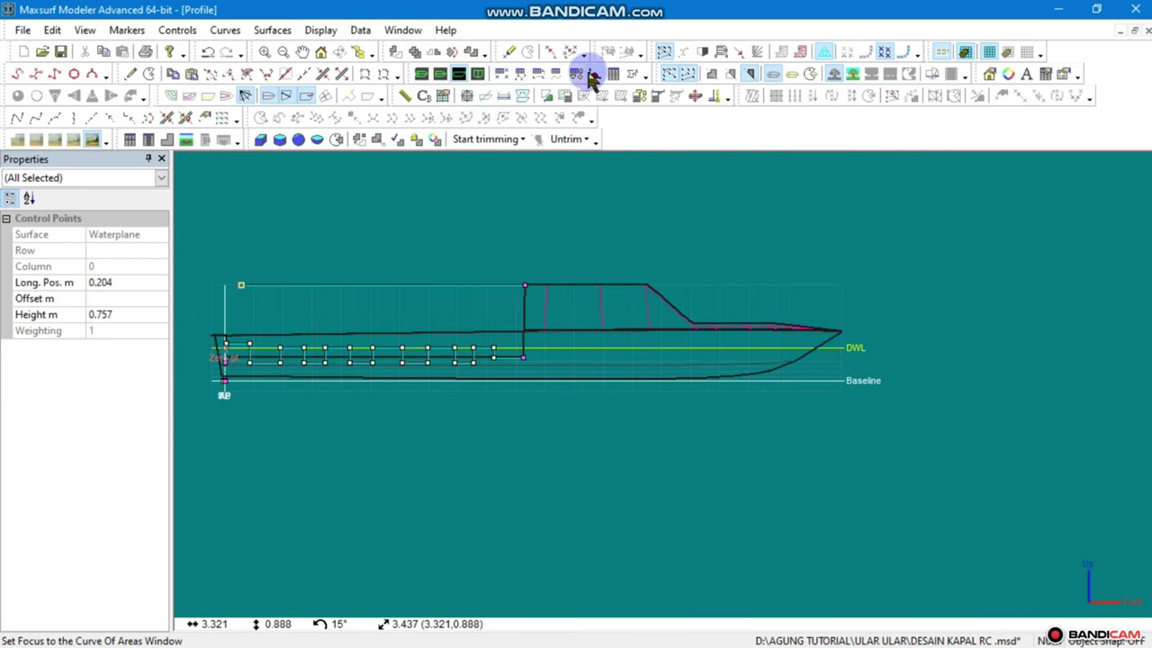
{"action": "left_click", "coordinate": [581, 74]}
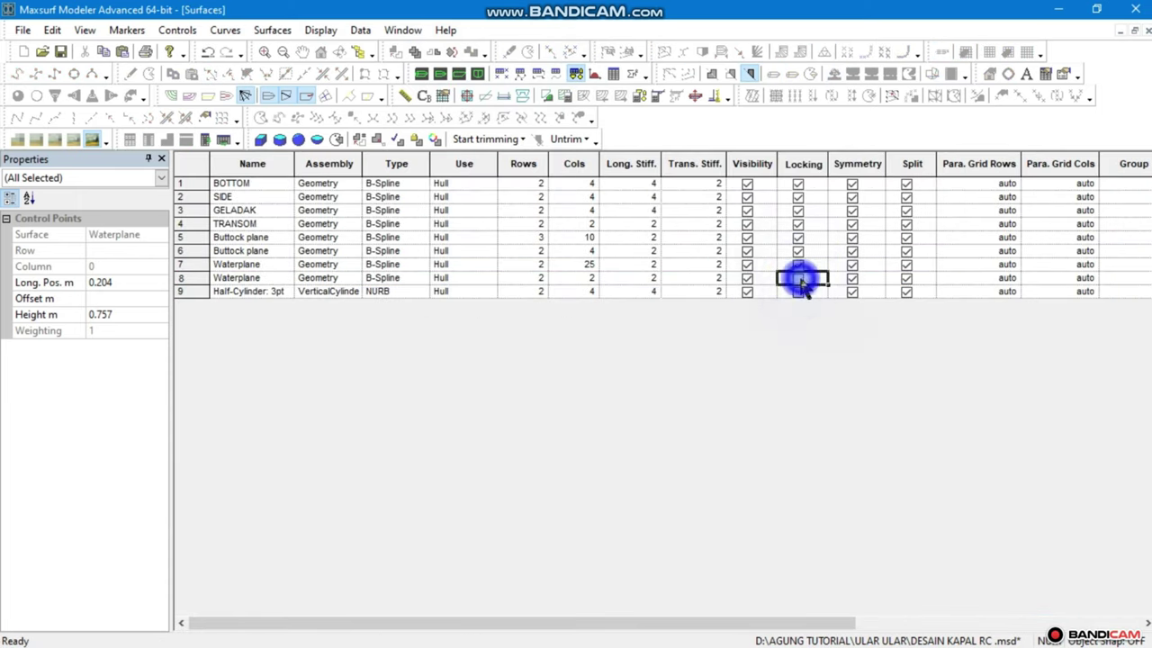
{"action": "left_click", "coordinate": [458, 74]}
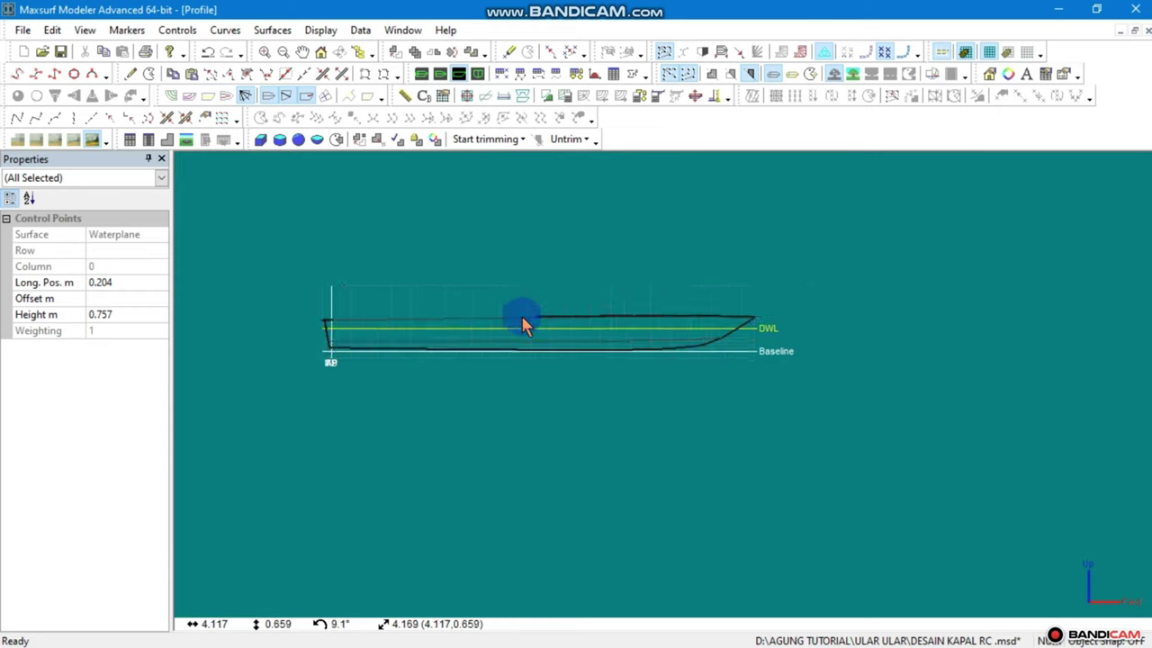
{"action": "scroll", "coordinate": [301, 362], "scroll_direction": "up", "scroll_amount": 3}
{"action": "scroll", "coordinate": [351, 324], "scroll_direction": "up", "scroll_amount": 2}
{"action": "scroll", "coordinate": [440, 319], "scroll_direction": "up", "scroll_amount": 2}
{"action": "scroll", "coordinate": [458, 300], "scroll_direction": "up", "scroll_amount": 1}
Select the cylinder's control points and lift them up toward the deck
{"action": "left_click_drag", "start_coordinate": [458, 300], "coordinate": [370, 348]}
{"action": "left_click_drag", "start_coordinate": [486, 301], "coordinate": [372, 342]}
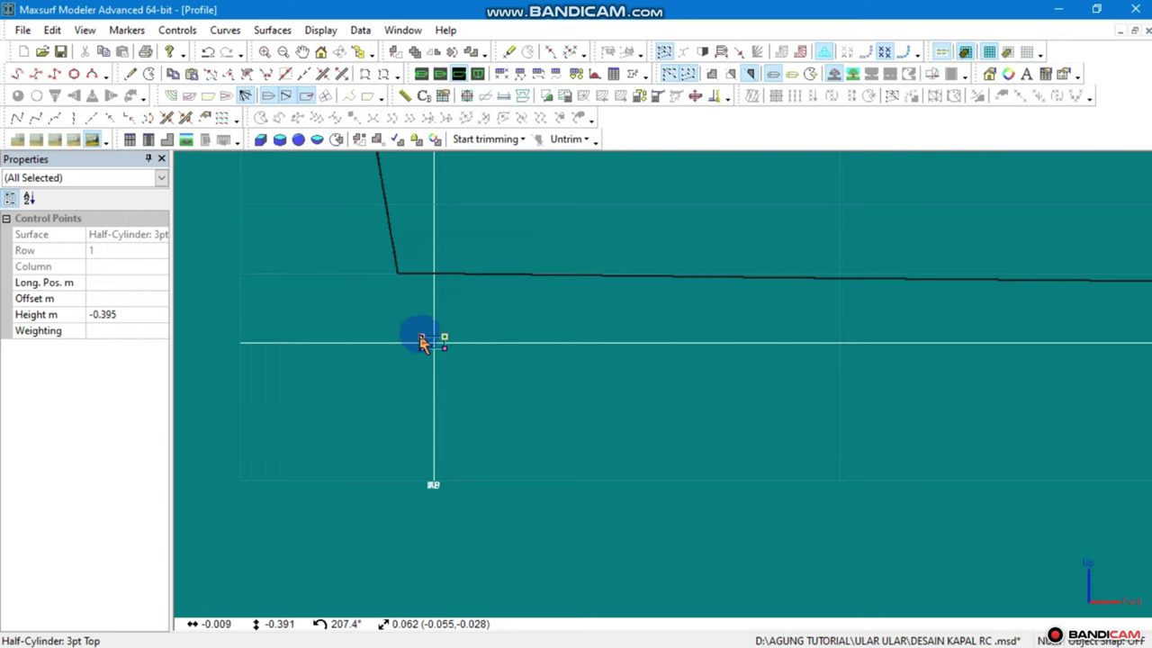
{"action": "mouse_move", "coordinate": [480, 305]}
{"action": "left_mouse_down"}
{"action": "mouse_move", "coordinate": [369, 358]}
{"action": "mouse_move", "coordinate": [421, 343]}
{"action": "left_mouse_up"}
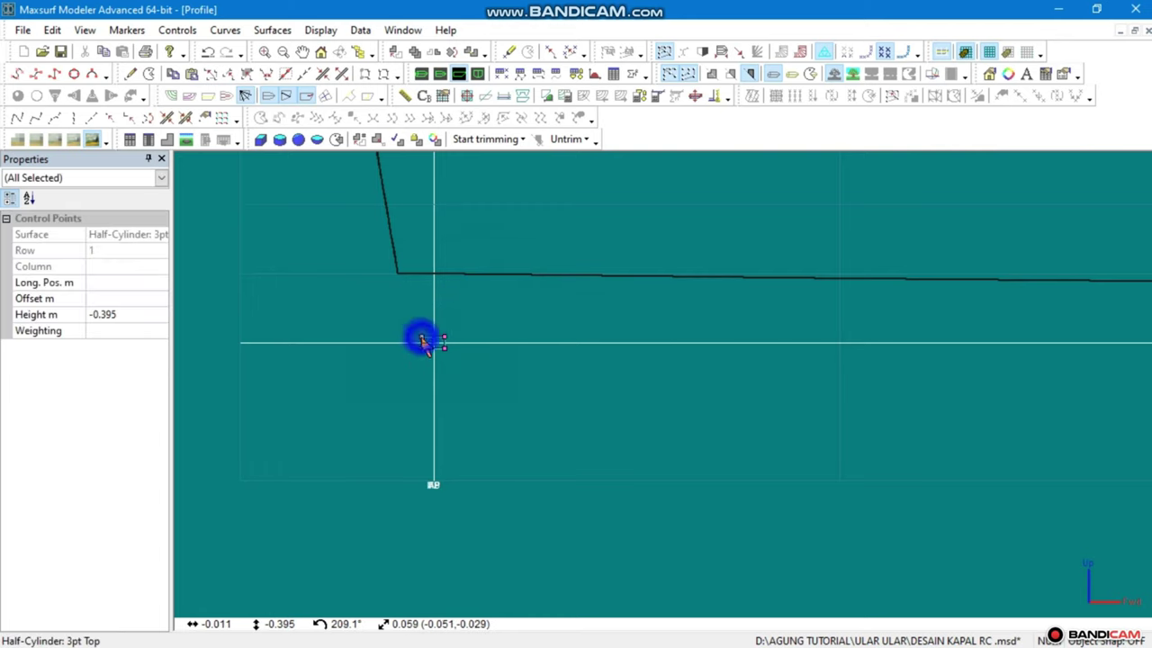
{"action": "left_click", "coordinate": [459, 304]}
{"action": "left_click", "coordinate": [425, 342]}
{"action": "left_click", "coordinate": [423, 341]}
{"action": "left_click", "coordinate": [457, 323]}
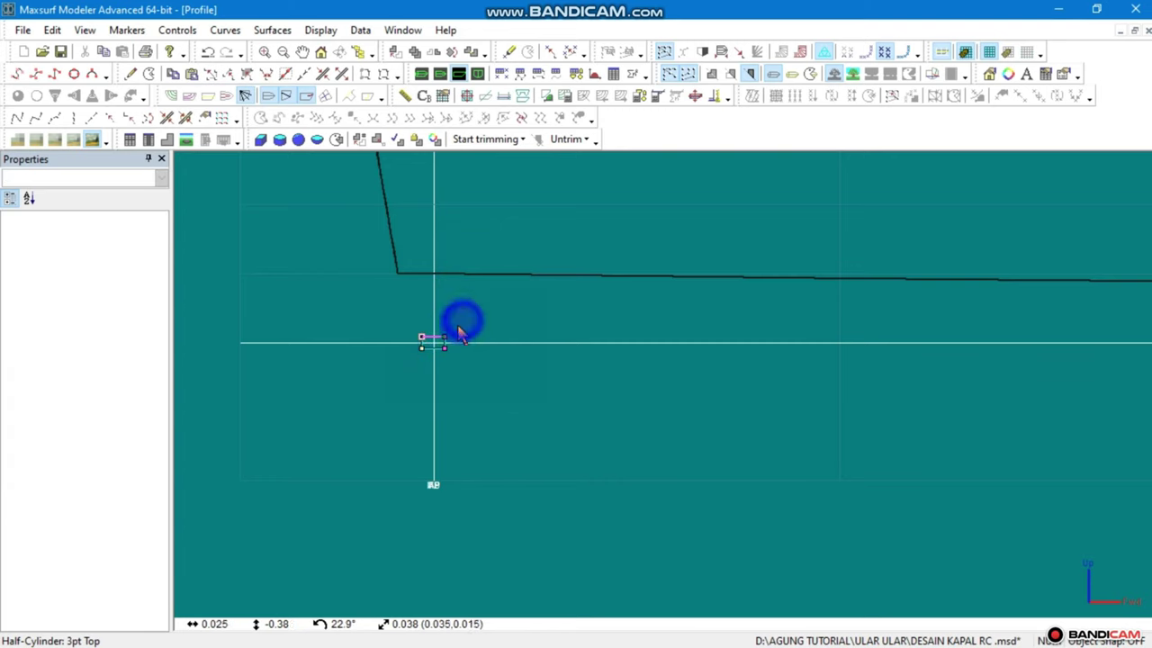
{"action": "mouse_move", "coordinate": [395, 343]}
{"action": "left_mouse_down"}
{"action": "mouse_move", "coordinate": [423, 340]}
{"action": "mouse_move", "coordinate": [429, 231]}
{"action": "left_mouse_up"}
Stretch the post up to roof height and move its base forward onto the deck
{"action": "scroll", "coordinate": [417, 321], "scroll_direction": "up", "scroll_amount": 2}
{"action": "scroll", "coordinate": [409, 417], "scroll_direction": "up", "scroll_amount": 1}
{"action": "scroll", "coordinate": [410, 414], "scroll_direction": "down", "scroll_amount": 3}
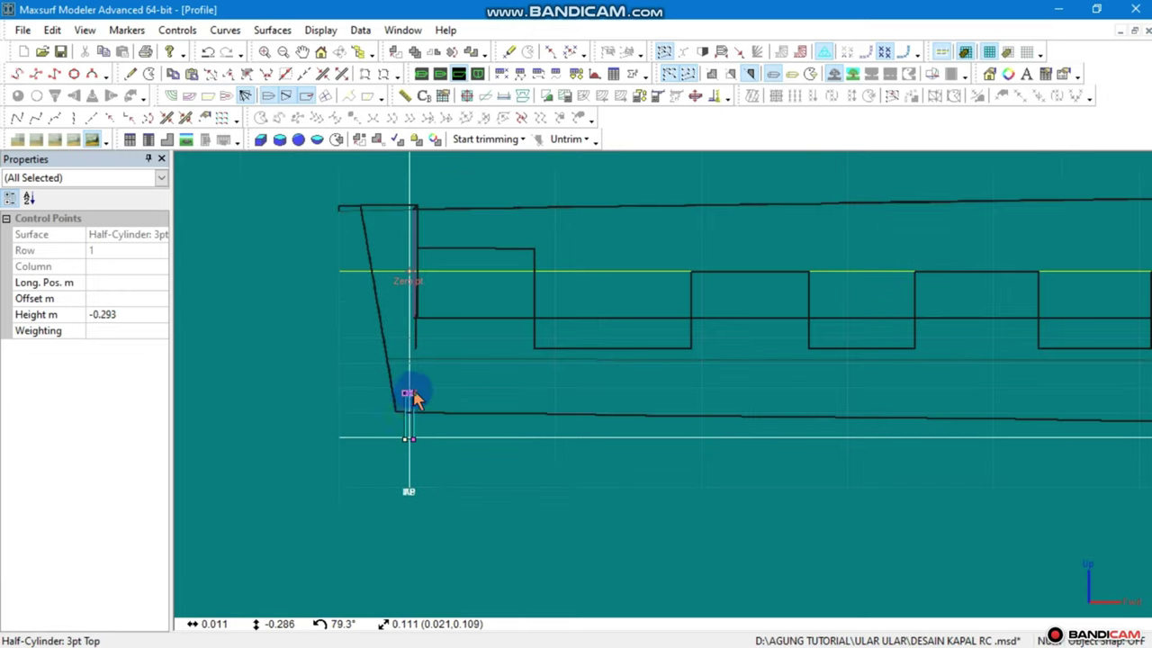
{"action": "scroll", "coordinate": [406, 457], "scroll_direction": "up", "scroll_amount": 1}
{"action": "left_click", "coordinate": [452, 441]}
{"action": "left_click", "coordinate": [403, 472]}
{"action": "left_click_drag", "start_coordinate": [405, 479], "coordinate": [412, 297]}
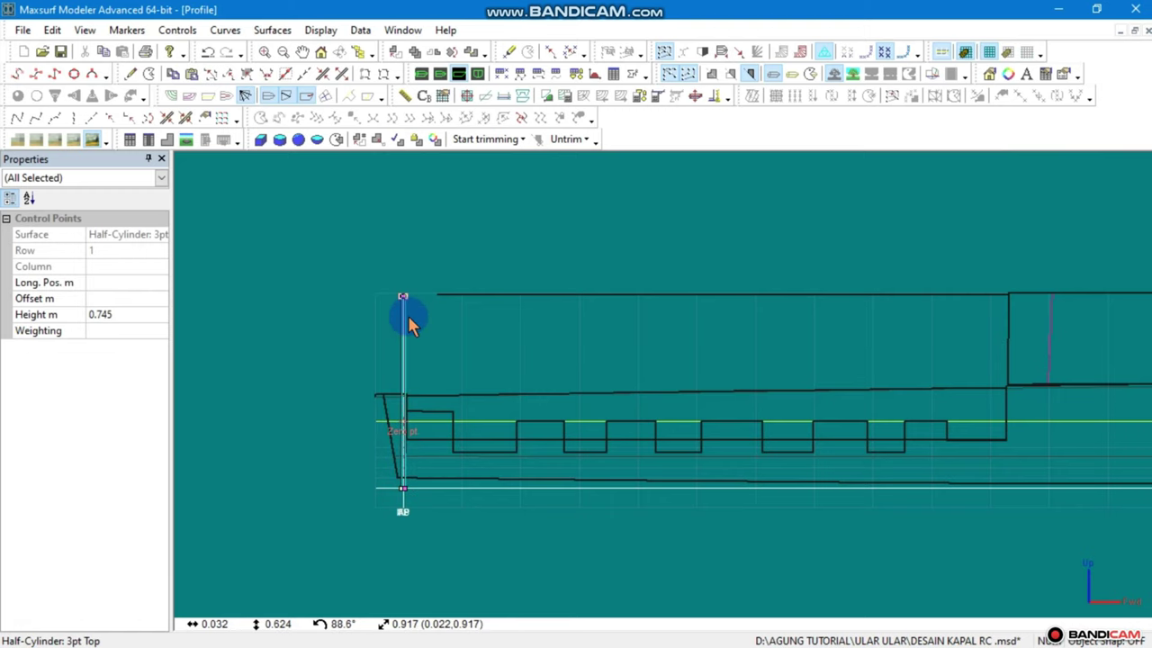
{"action": "left_click", "coordinate": [428, 271]}
{"action": "left_click", "coordinate": [403, 491]}
{"action": "mouse_move", "coordinate": [403, 492]}
{"action": "left_mouse_down"}
{"action": "mouse_move", "coordinate": [453, 397]}
{"action": "mouse_move", "coordinate": [482, 395]}
{"action": "left_mouse_up"}
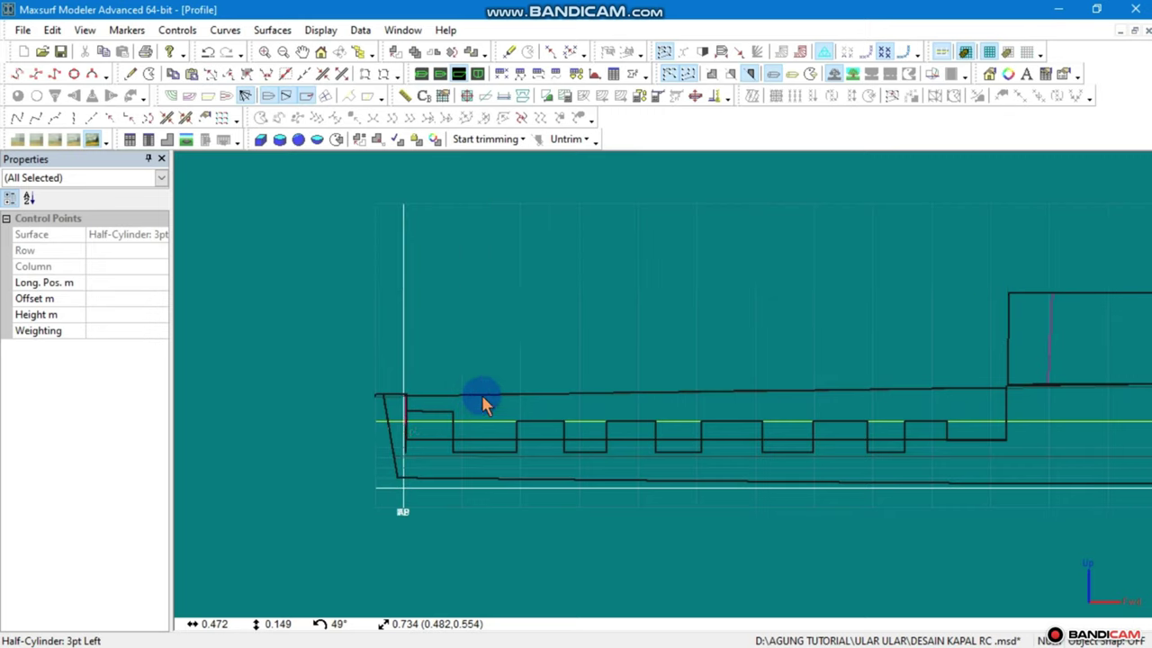
{"action": "left_click", "coordinate": [520, 187]}
{"action": "left_click", "coordinate": [476, 423]}
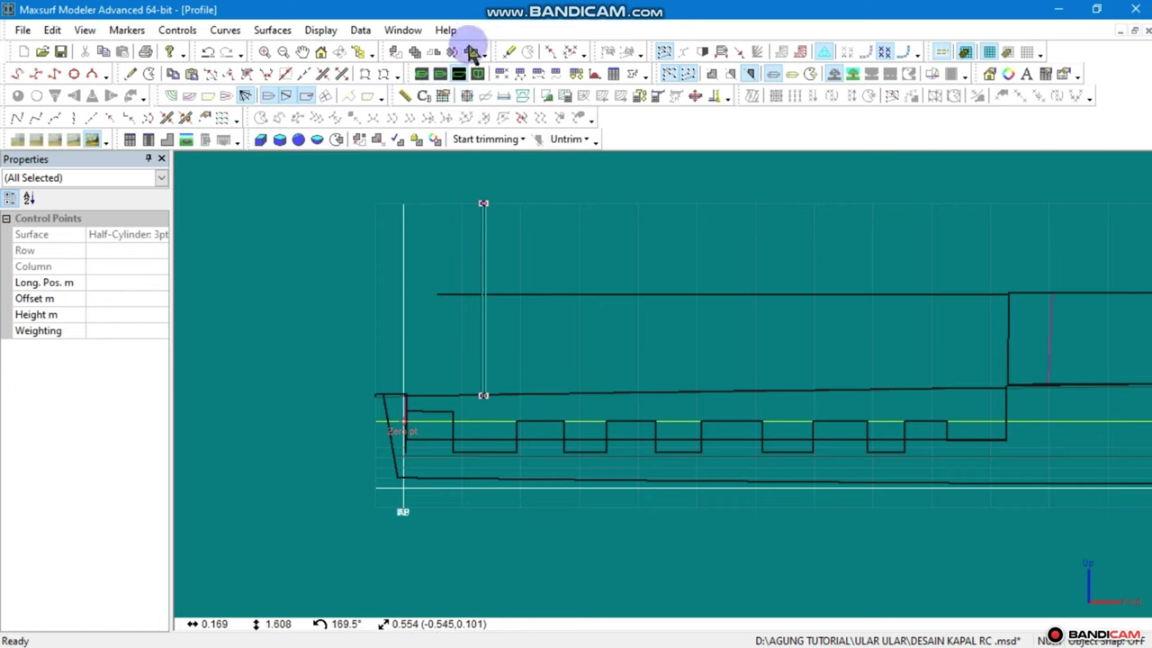
Duplicate the post with 1 m longitudinal and 0 m vertical spacing
{"action": "left_click", "coordinate": [420, 52]}
{"action": "left_click_drag", "start_coordinate": [716, 309], "coordinate": [648, 311]}
{"action": "type", "text": "1"}
{"action": "double_click", "coordinate": [688, 256]}
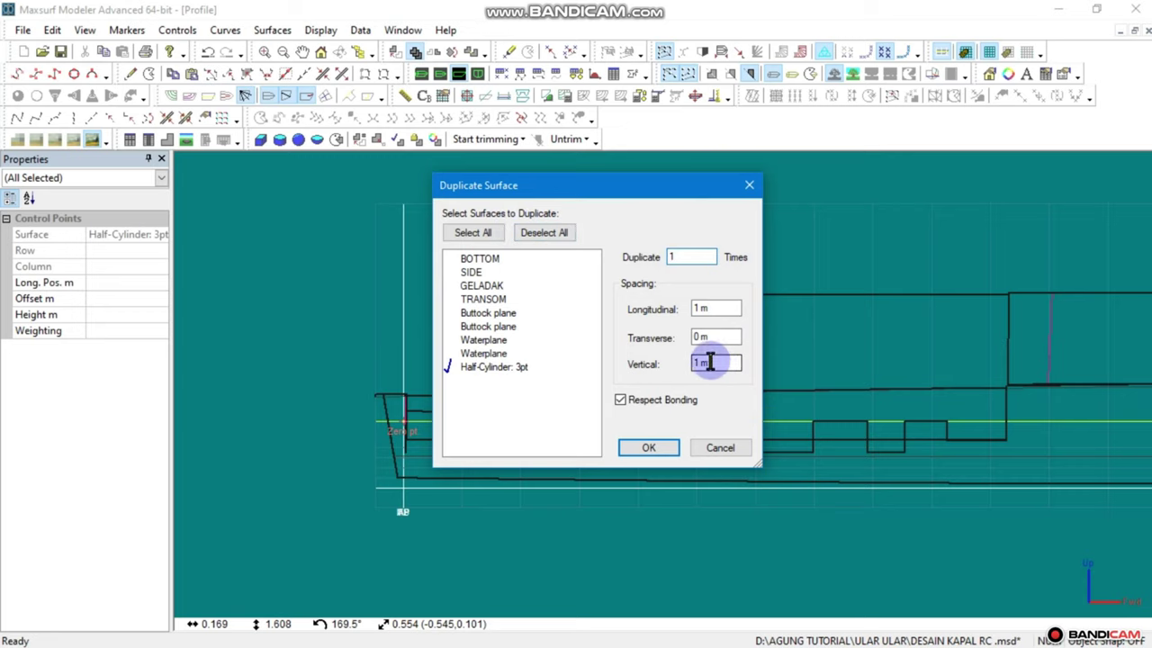
{"action": "type", "text": "0"}
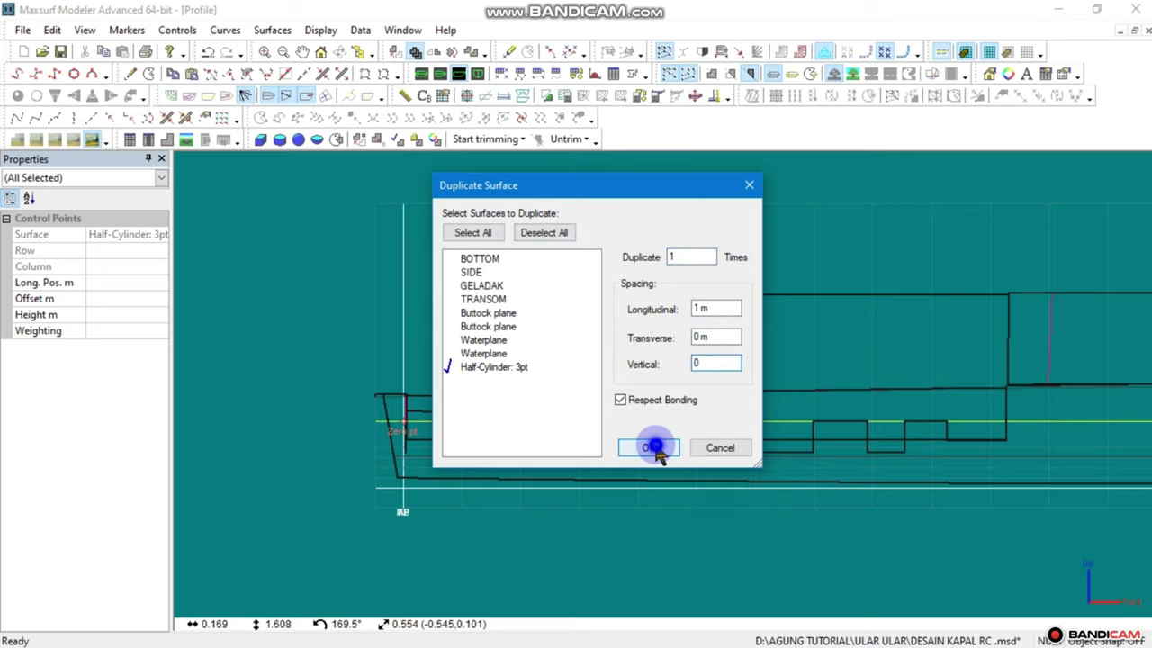
{"action": "left_click", "coordinate": [655, 448]}
Duplicate again to get three posts 1 m apart, then select their top points
{"action": "left_click_drag", "start_coordinate": [680, 273], "coordinate": [621, 343]}
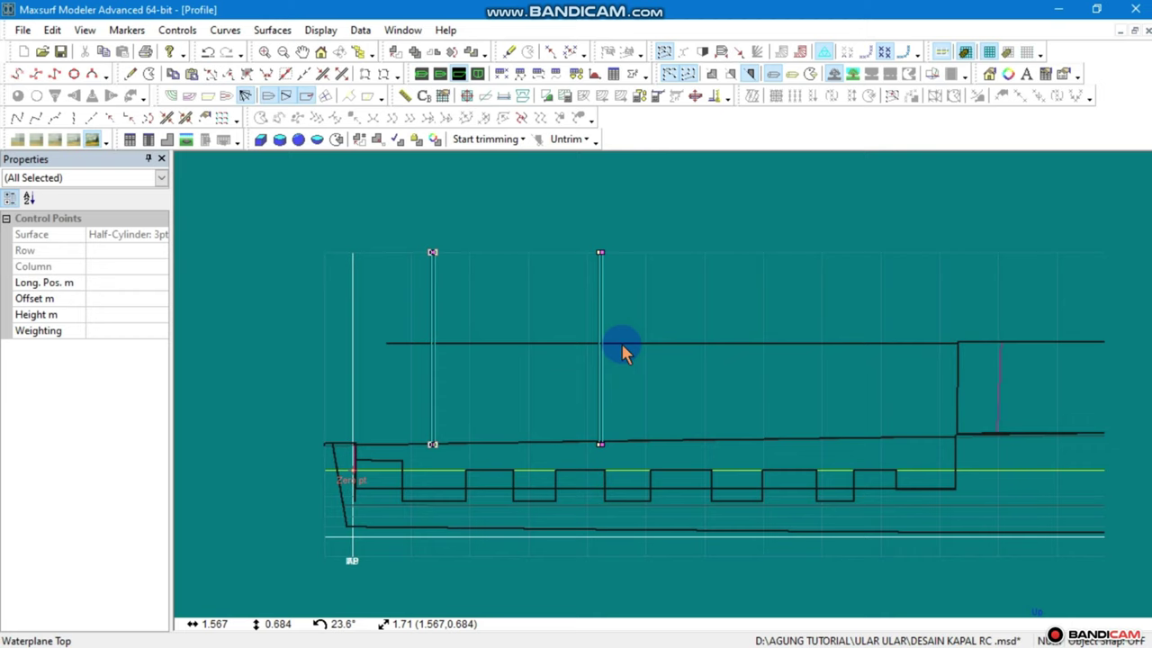
{"action": "left_click", "coordinate": [512, 450]}
{"action": "left_click", "coordinate": [414, 52]}
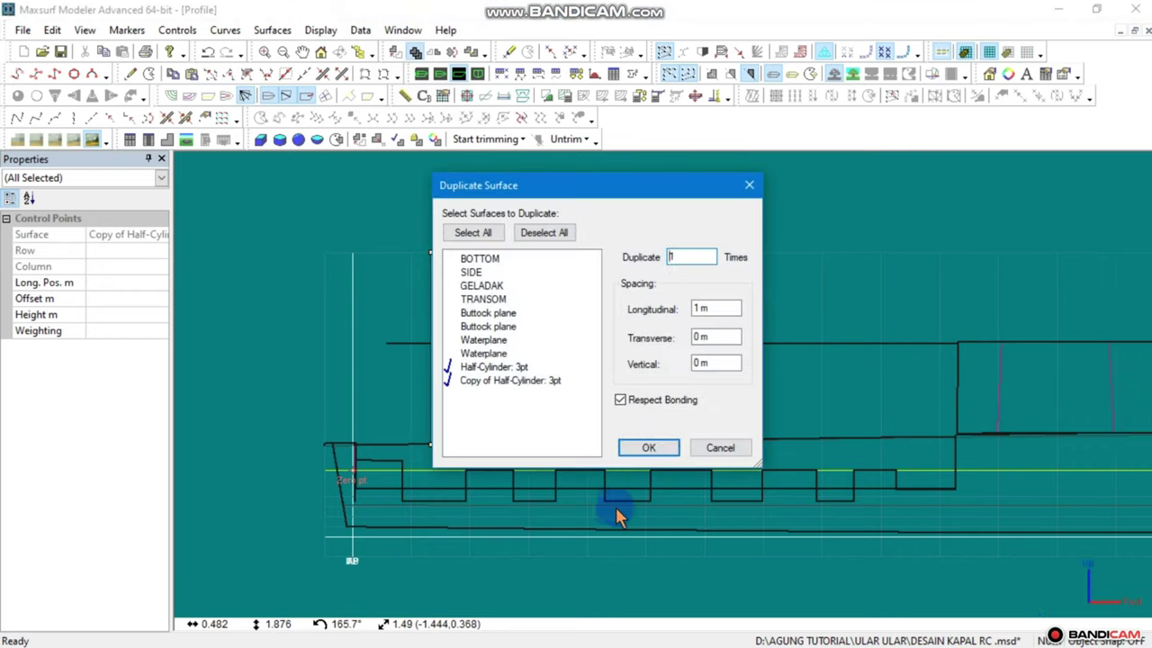
{"action": "left_click", "coordinate": [644, 448]}
{"action": "scroll", "coordinate": [666, 442], "scroll_direction": "down", "scroll_amount": 1}
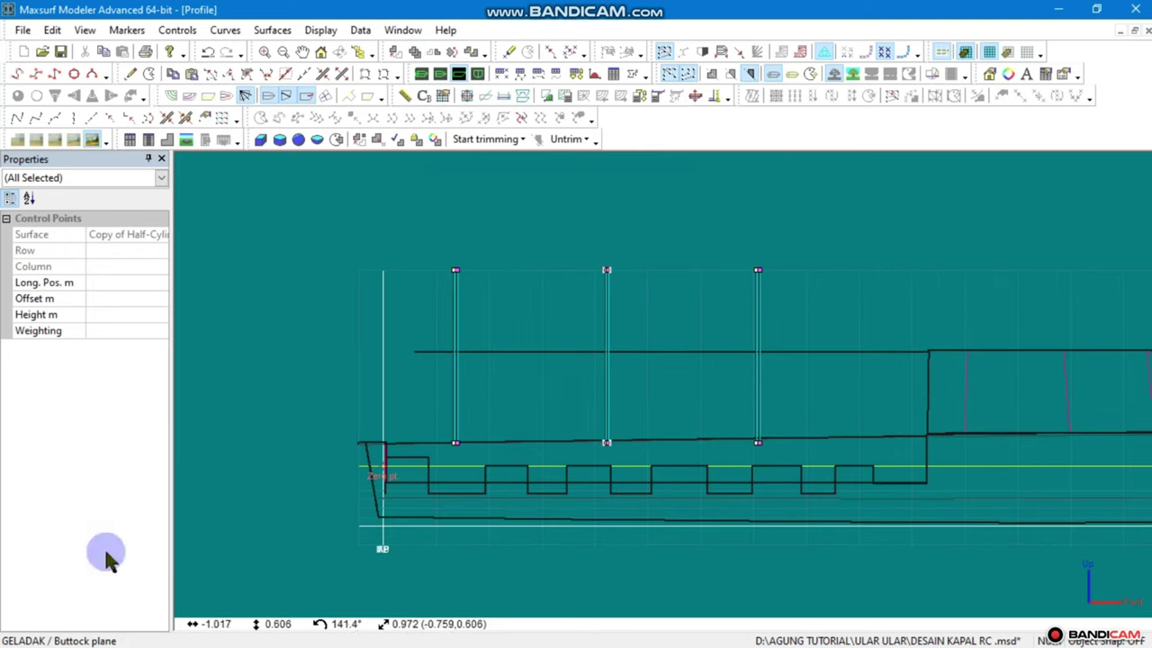
{"action": "left_click_drag", "start_coordinate": [838, 210], "coordinate": [387, 329]}
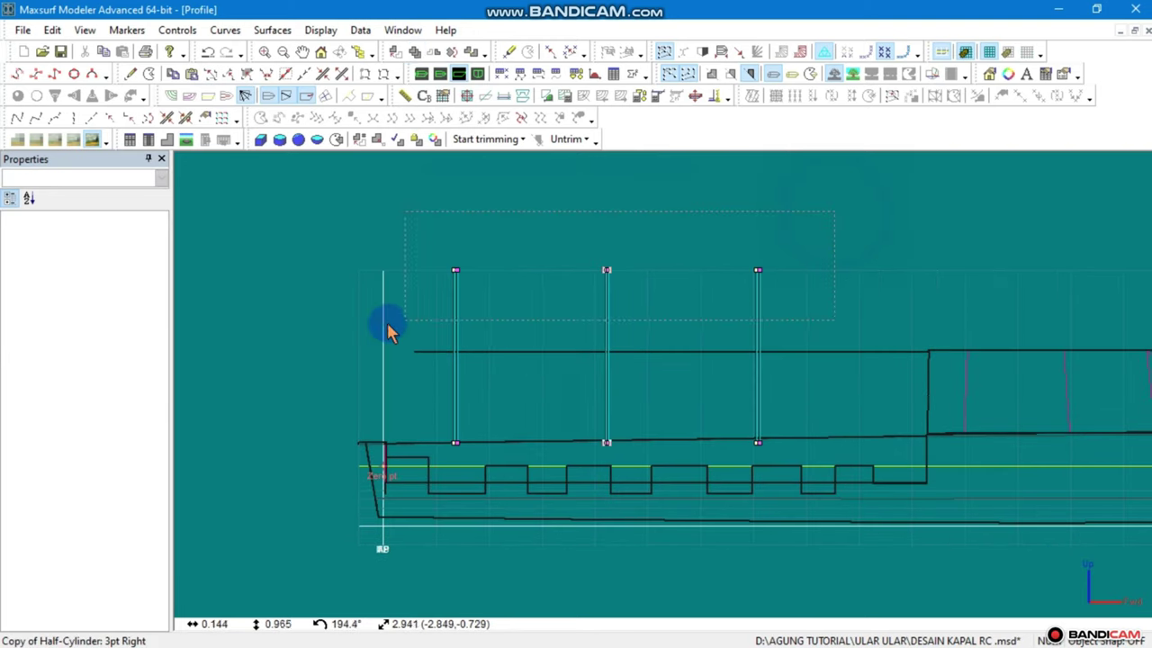
Toggle Locking for the three Waterplane surfaces in the Surfaces table
{"action": "left_click", "coordinate": [576, 74]}
{"action": "left_click", "coordinate": [798, 291]}
{"action": "left_click", "coordinate": [798, 277]}
{"action": "left_click", "coordinate": [798, 264]}
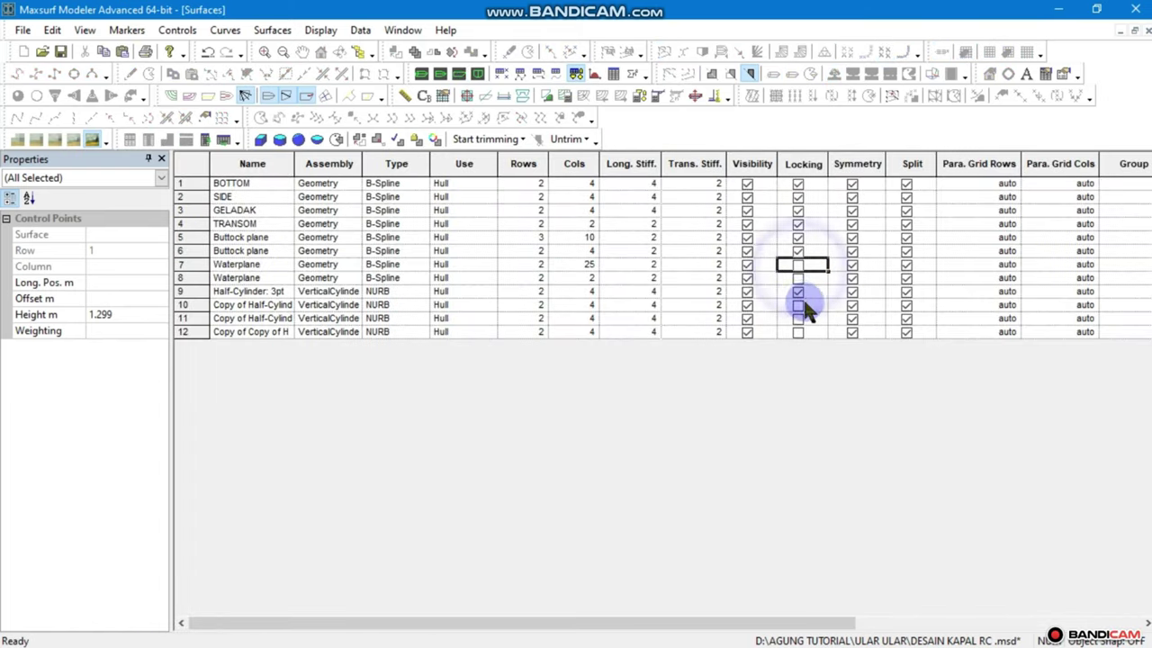
In Profile, select the three post top points and set their Height in Properties
{"action": "left_click", "coordinate": [459, 73]}
{"action": "scroll", "coordinate": [602, 436], "scroll_direction": "down", "scroll_amount": 1}
{"action": "left_click", "coordinate": [380, 402]}
{"action": "left_click", "coordinate": [141, 320]}
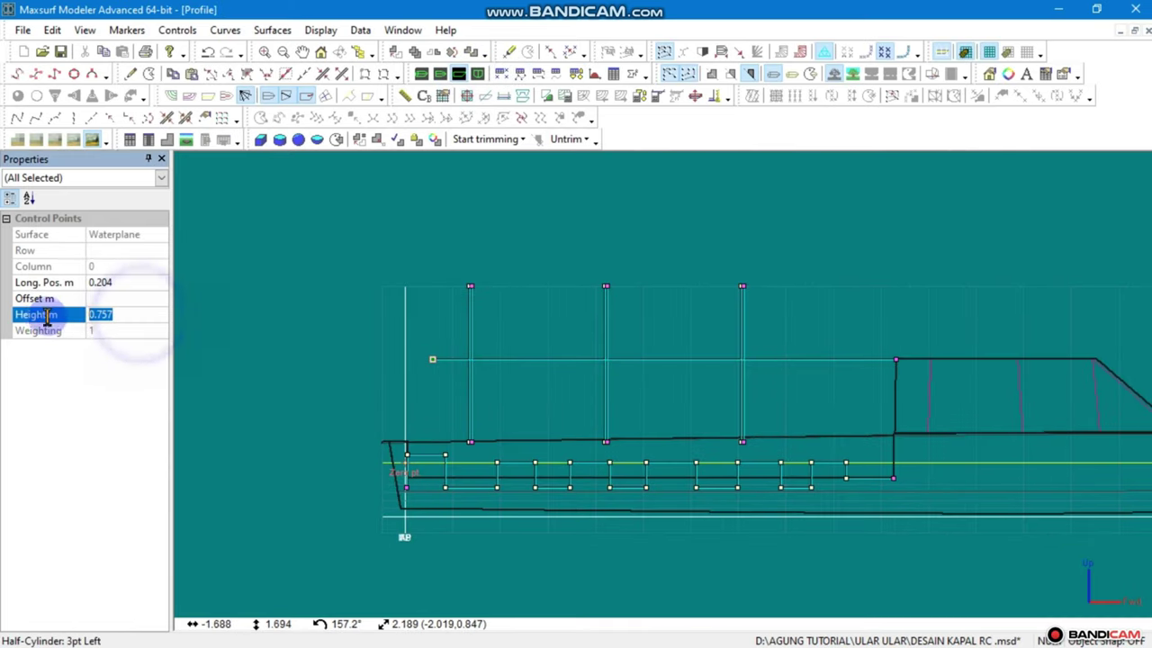
{"action": "left_click_drag", "start_coordinate": [851, 249], "coordinate": [443, 342]}
{"action": "left_click_drag", "start_coordinate": [822, 211], "coordinate": [339, 321]}
{"action": "left_click", "coordinate": [122, 320]}
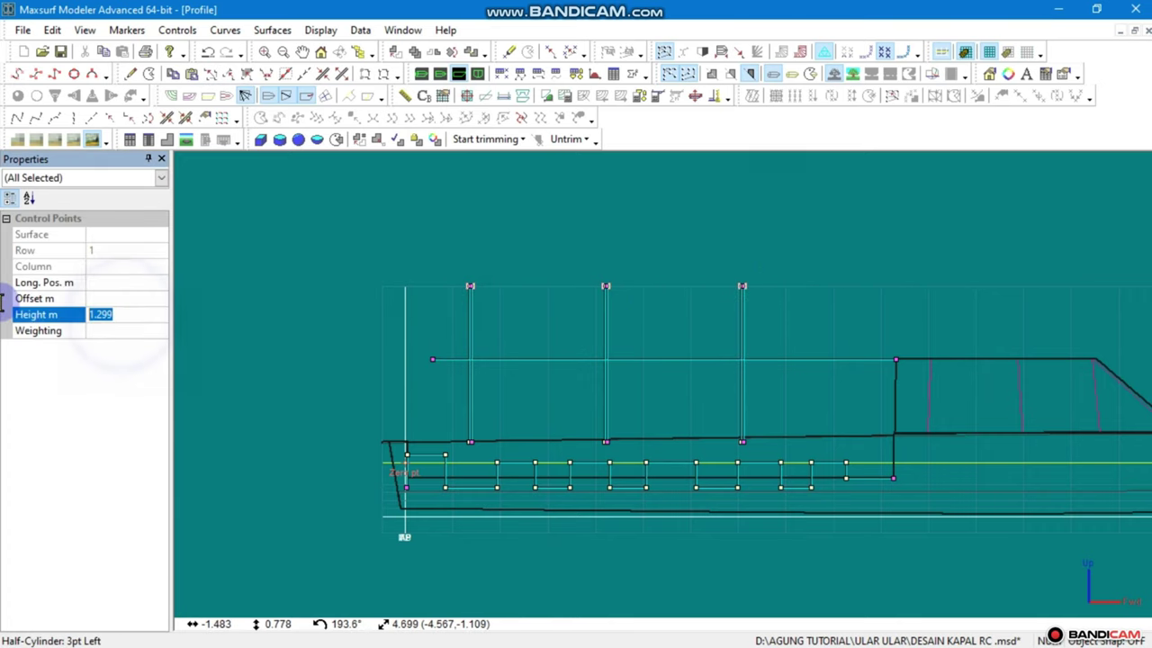
{"action": "left_click", "coordinate": [580, 283]}
Select the posts' base points and check them against the deck line at about 0.15 m
{"action": "scroll", "coordinate": [607, 366], "scroll_direction": "up", "scroll_amount": 2}
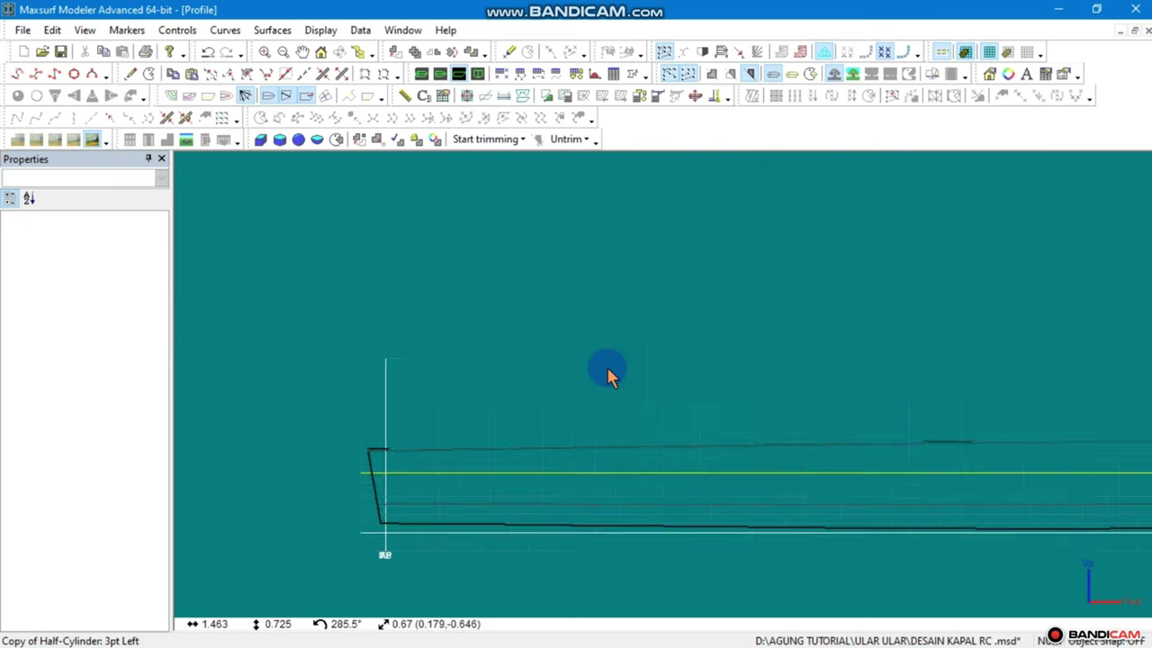
{"action": "left_click", "coordinate": [436, 369]}
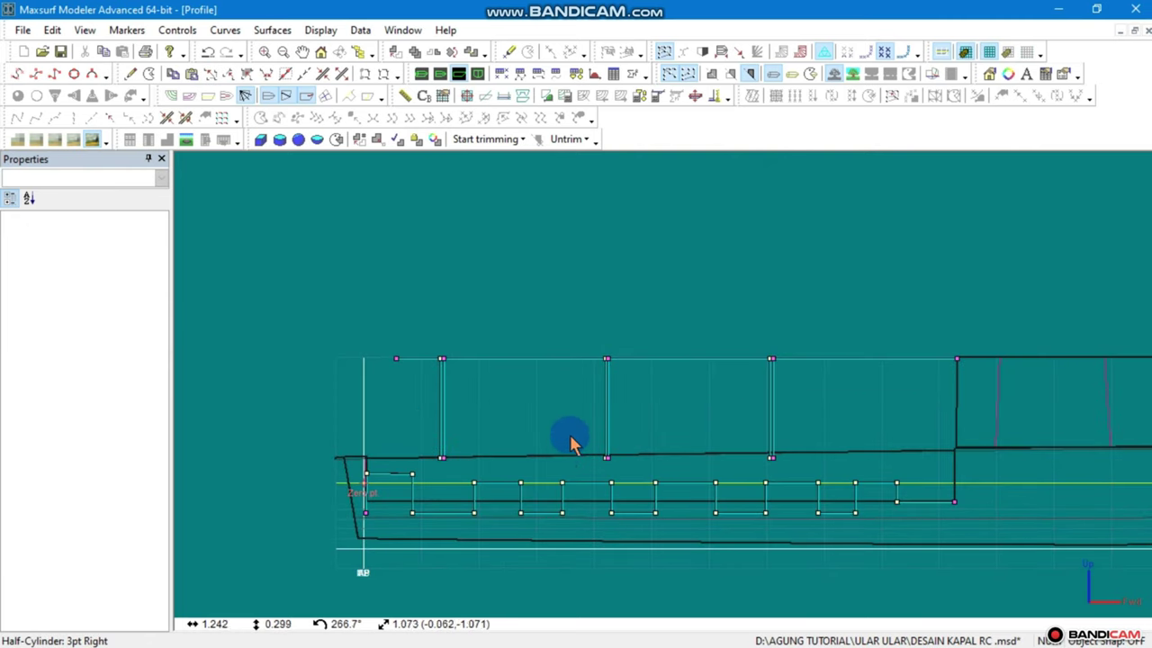
{"action": "scroll", "coordinate": [791, 452], "scroll_direction": "up", "scroll_amount": 2}
{"action": "left_click_drag", "start_coordinate": [798, 448], "coordinate": [742, 477]}
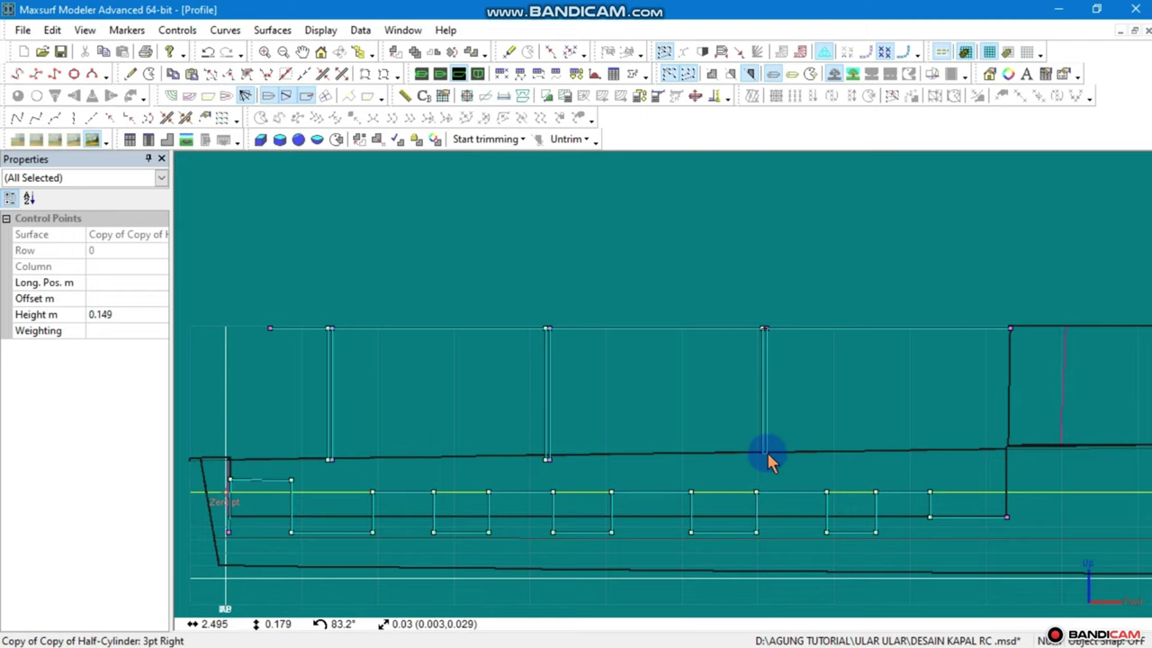
{"action": "scroll", "coordinate": [767, 454], "scroll_direction": "down", "scroll_amount": 2}
{"action": "scroll", "coordinate": [738, 432], "scroll_direction": "up", "scroll_amount": 2}
{"action": "left_click", "coordinate": [783, 383]}
{"action": "left_click", "coordinate": [765, 415]}
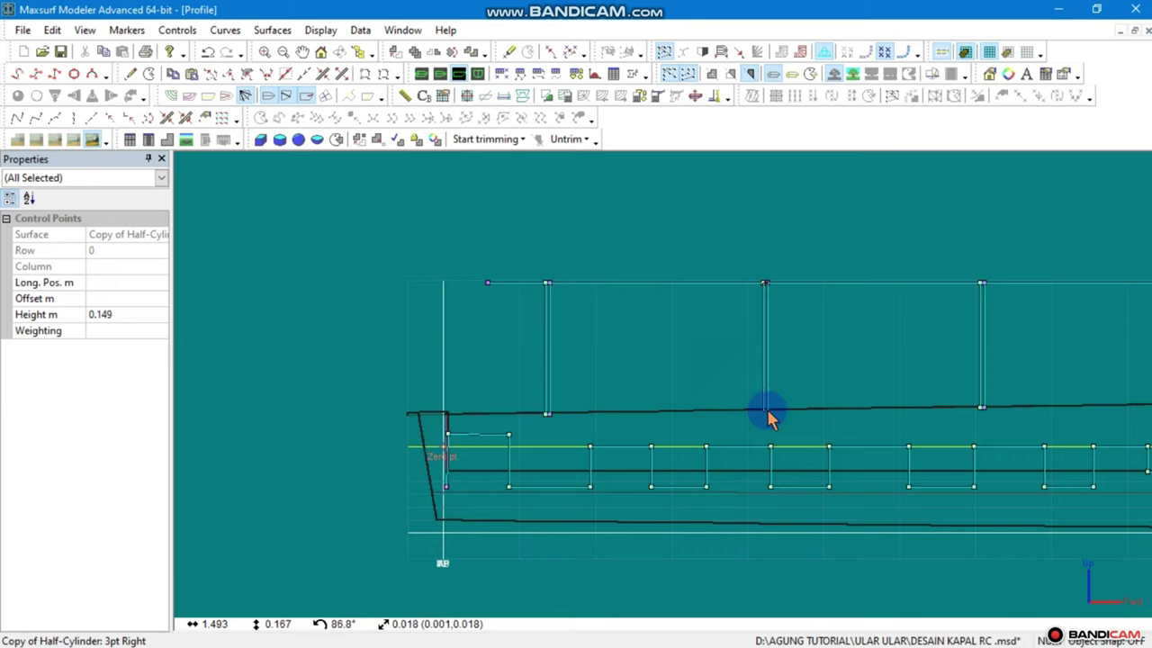
{"action": "left_click", "coordinate": [549, 416]}
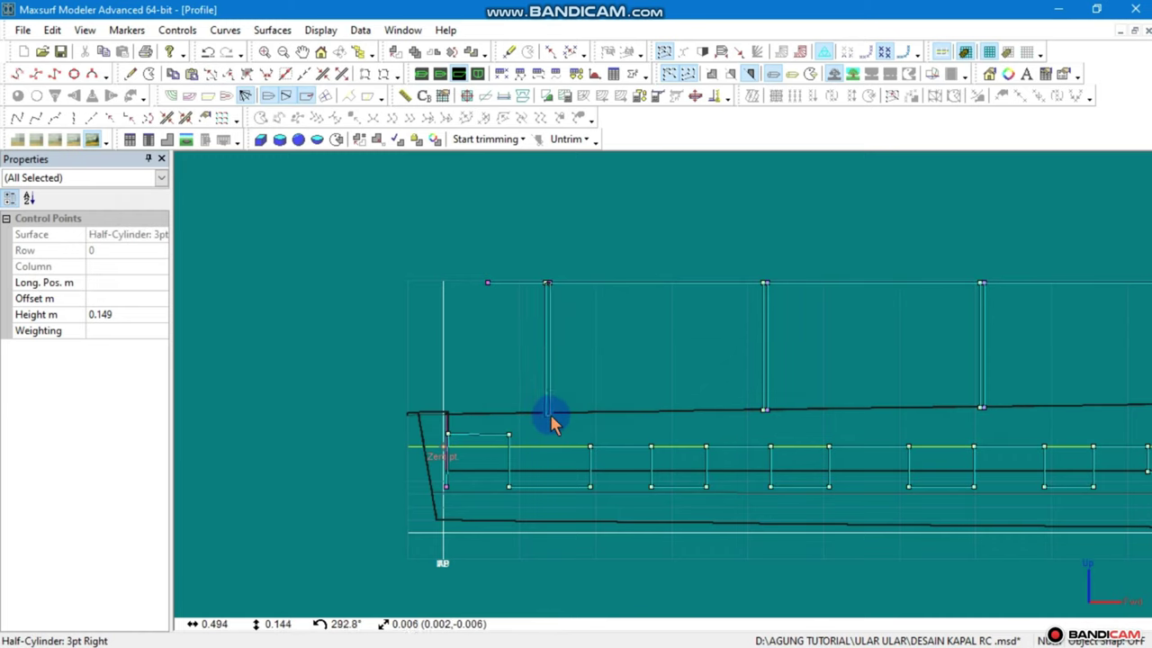
{"action": "scroll", "coordinate": [552, 421], "scroll_direction": "down", "scroll_amount": 2}
{"action": "scroll", "coordinate": [552, 421], "scroll_direction": "down", "scroll_amount": 2}
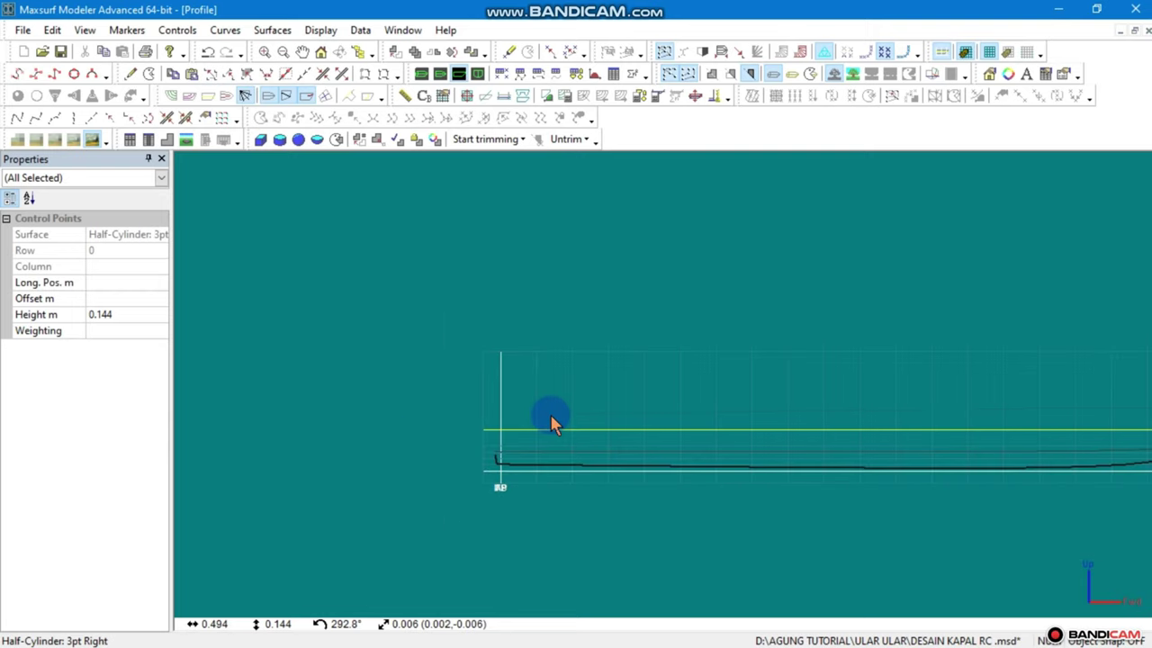
Orbit and zoom the 3D perspective view to look over the whole boat
{"action": "left_click", "coordinate": [421, 75]}
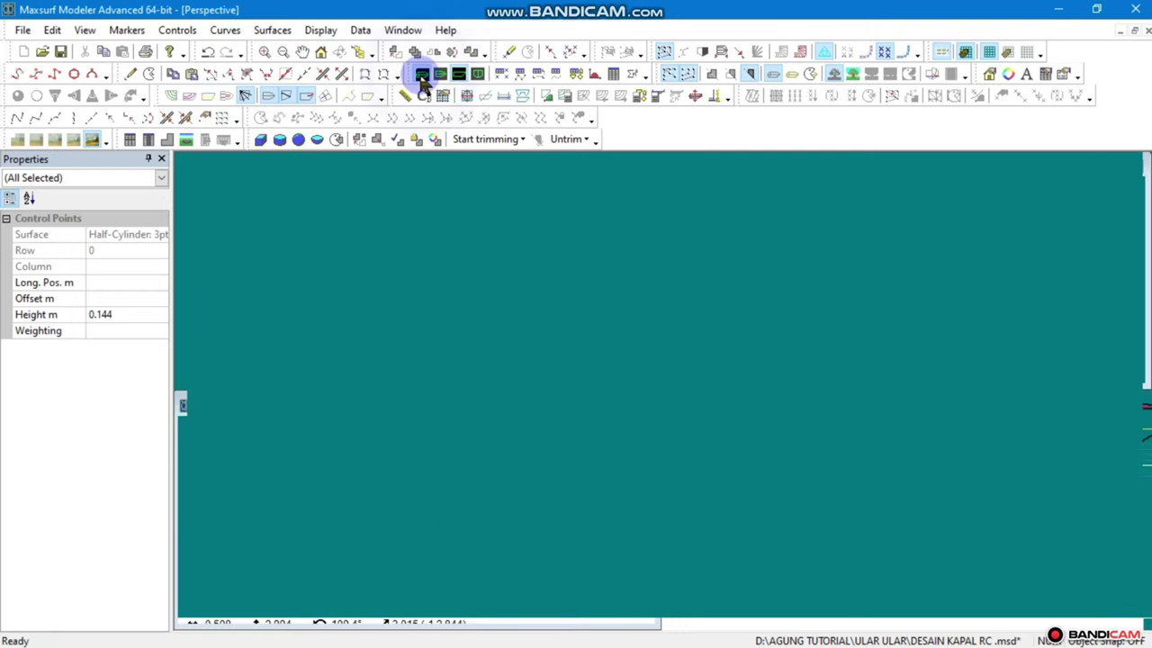
{"action": "scroll", "coordinate": [562, 336], "scroll_direction": "down", "scroll_amount": 2}
{"action": "middle_click_drag", "start_coordinate": [562, 337], "coordinate": [448, 562]}
{"action": "scroll", "coordinate": [407, 425], "scroll_direction": "down", "scroll_amount": 2}
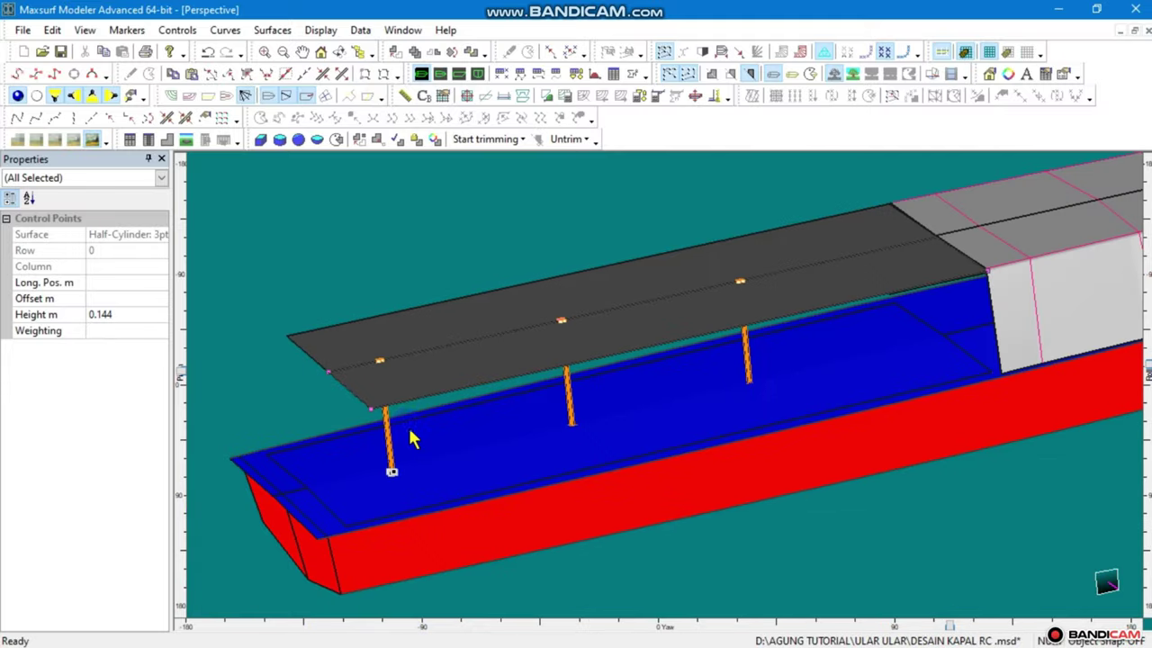
{"action": "scroll", "coordinate": [414, 428], "scroll_direction": "down", "scroll_amount": 1}
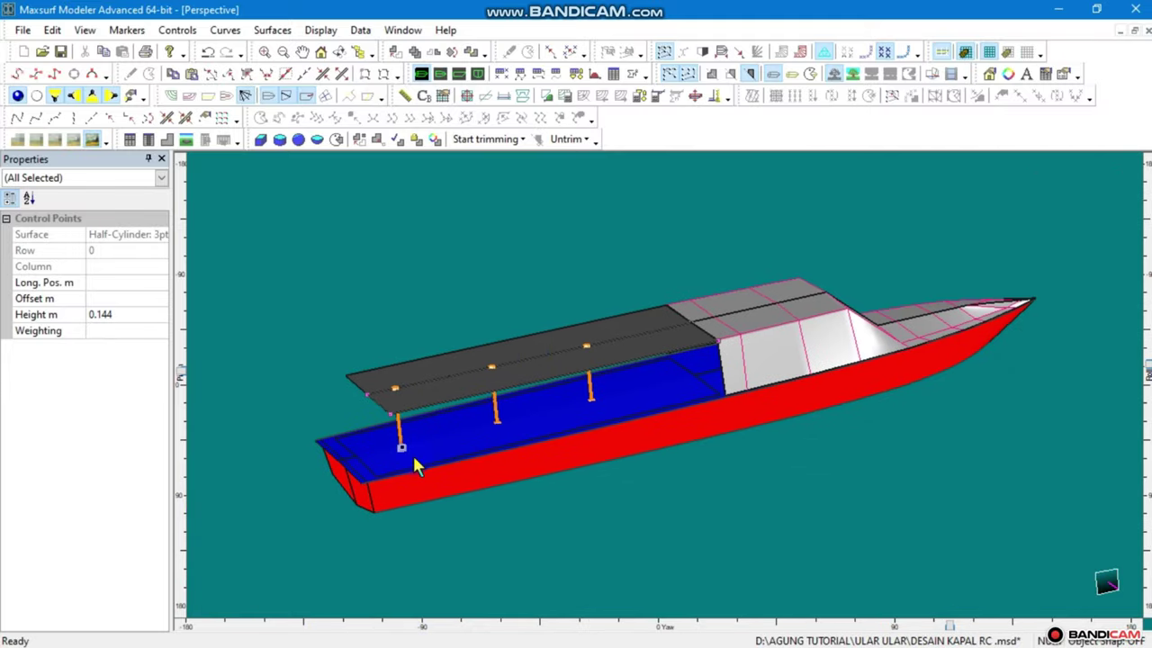
Inspect the stern control points in Profile and Plan, then select the deck in perspective
{"action": "left_click", "coordinate": [458, 74]}
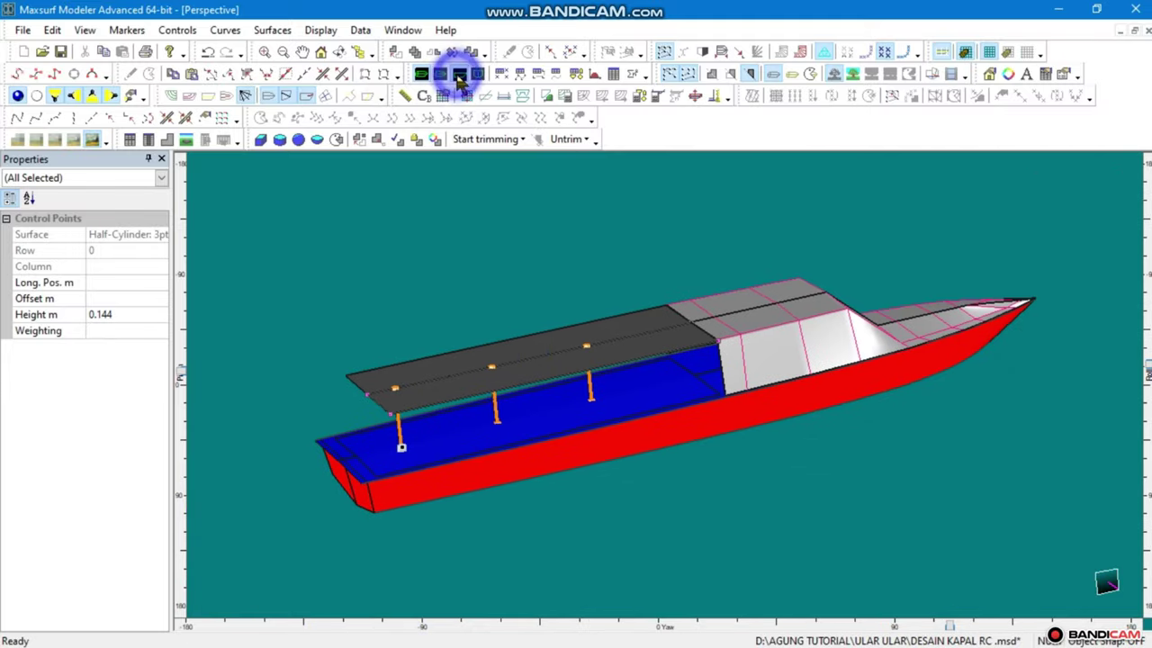
{"action": "left_click", "coordinate": [797, 380]}
{"action": "left_click", "coordinate": [536, 423]}
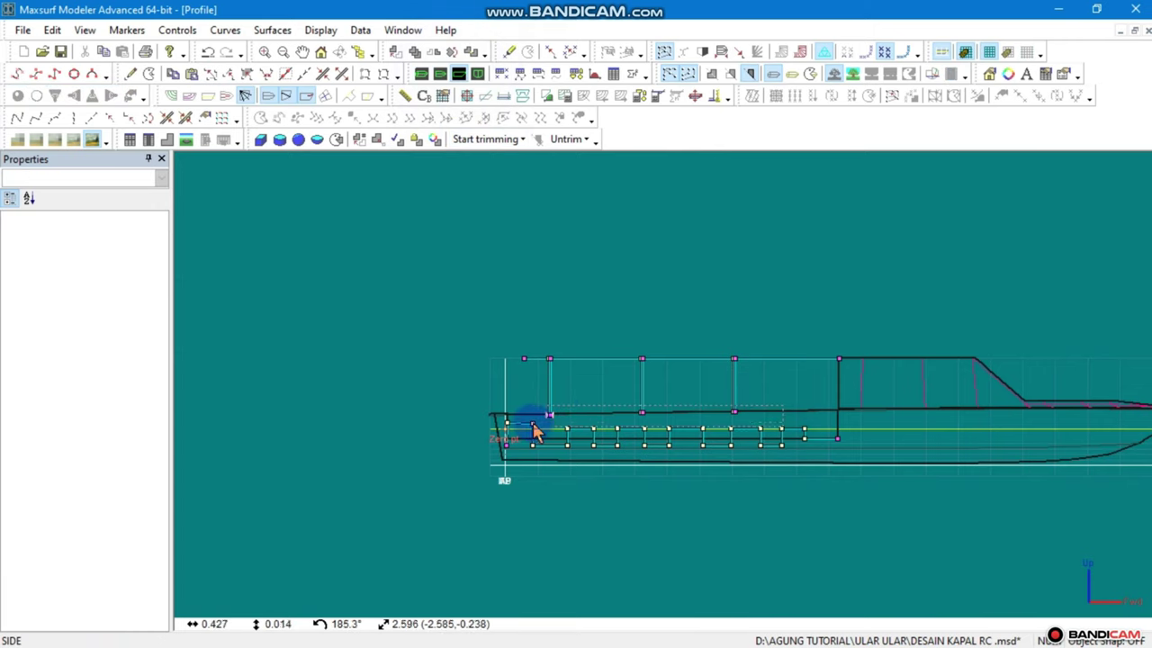
{"action": "left_click_drag", "start_coordinate": [536, 429], "coordinate": [554, 421]}
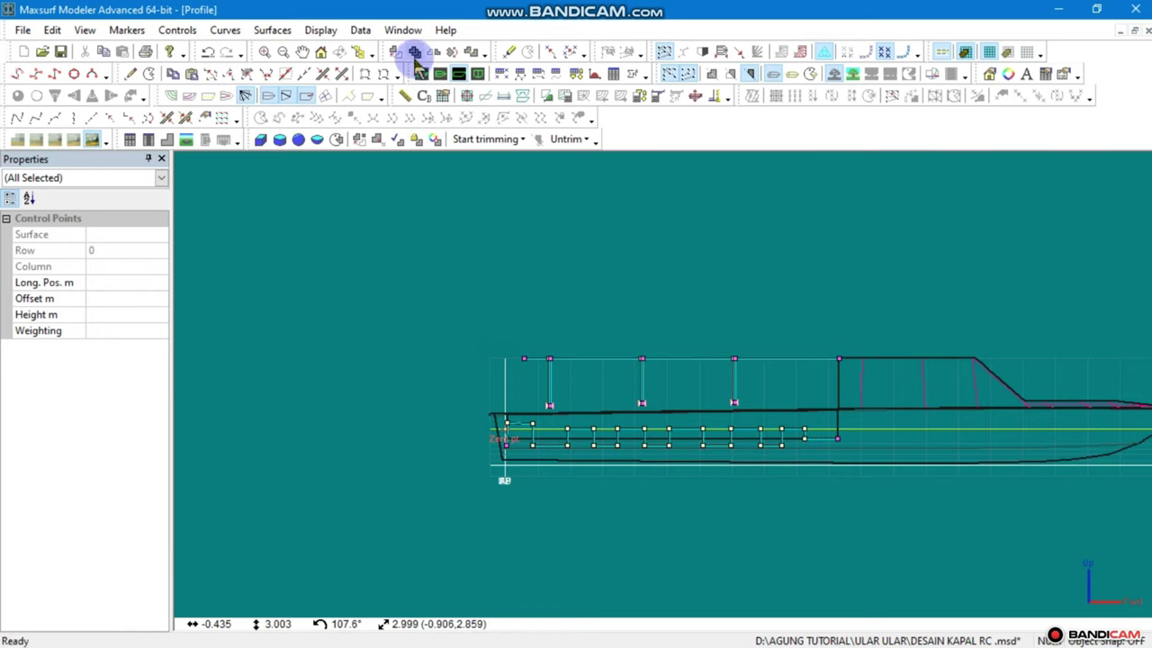
{"action": "left_click", "coordinate": [440, 74]}
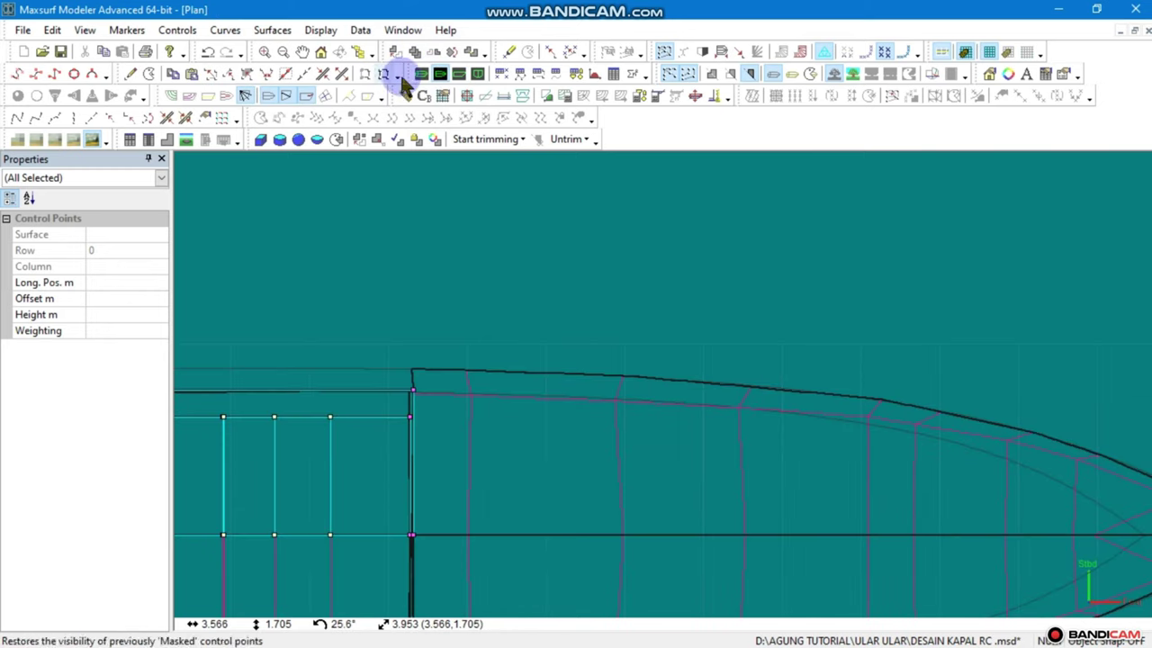
{"action": "left_click", "coordinate": [421, 74]}
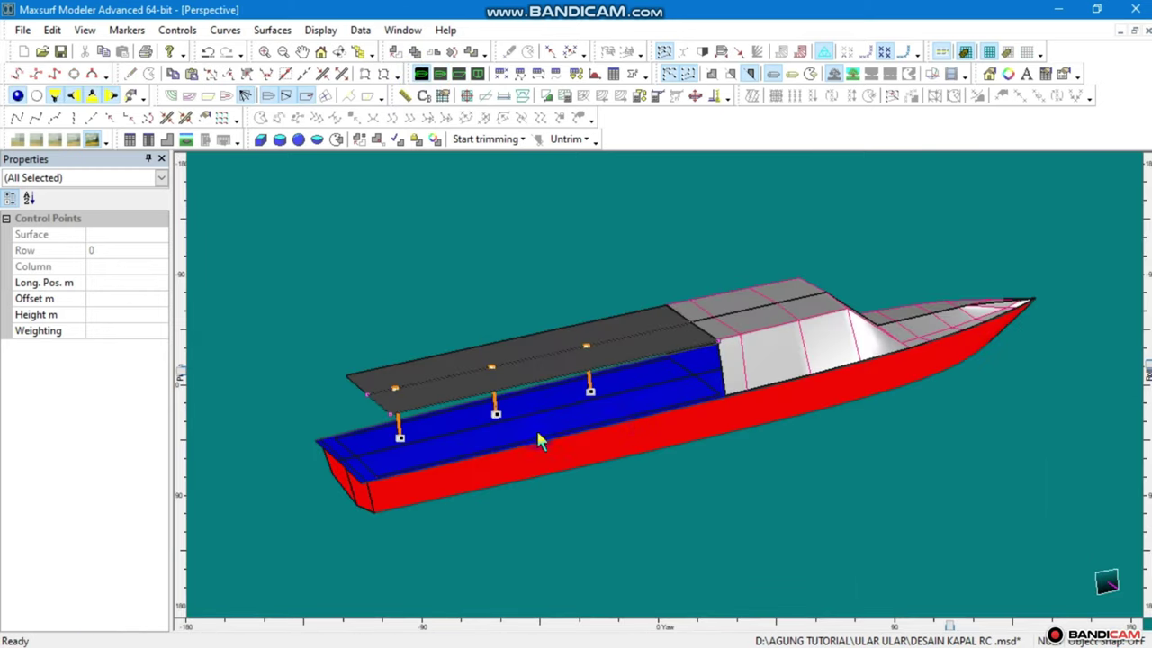
{"action": "scroll", "coordinate": [468, 459], "scroll_direction": "up", "scroll_amount": 2}
{"action": "left_click", "coordinate": [468, 460]}
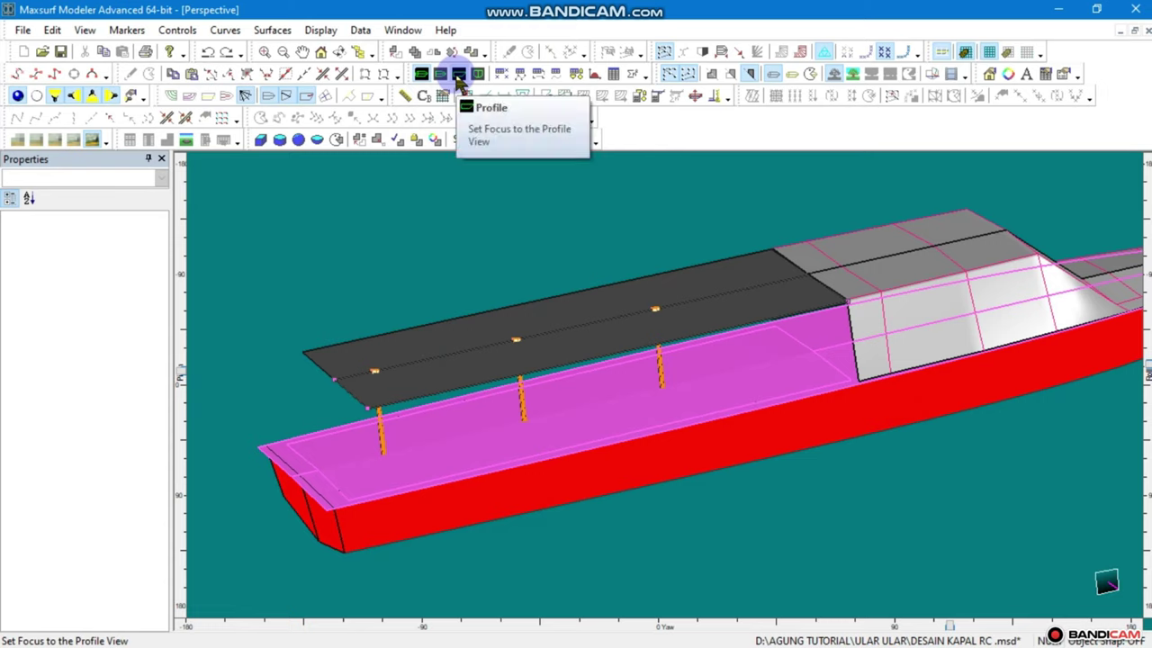
Lock the Waterplane surface in row 7 of the Surfaces table and return to Plan view
{"action": "left_click", "coordinate": [440, 76]}
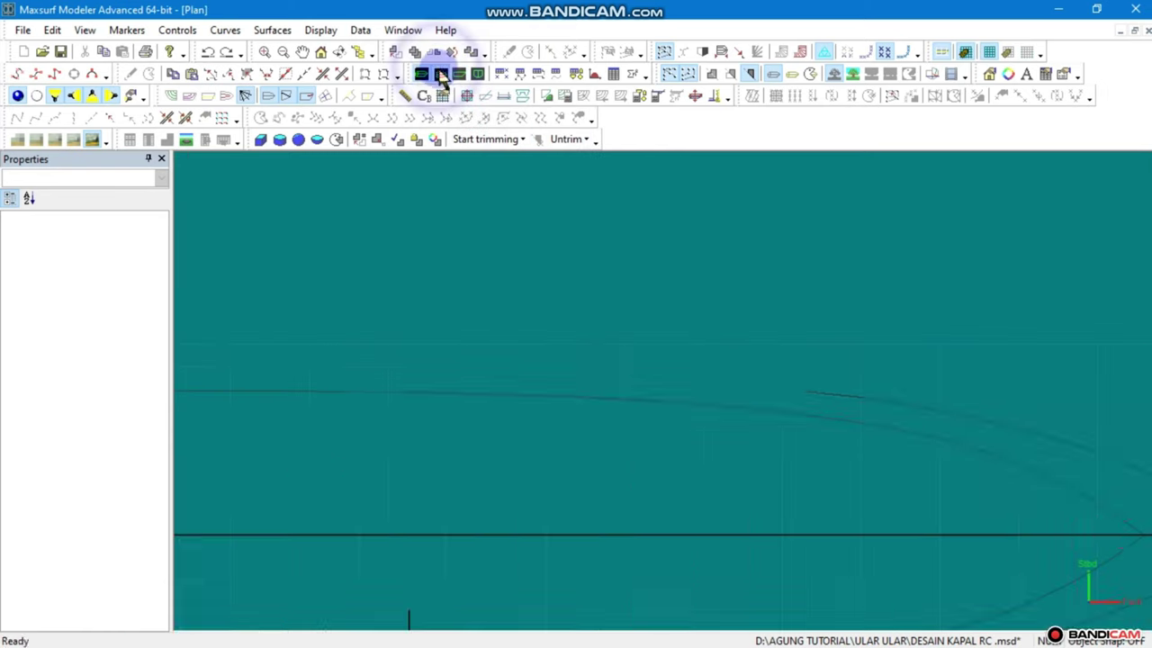
{"action": "left_click", "coordinate": [577, 73]}
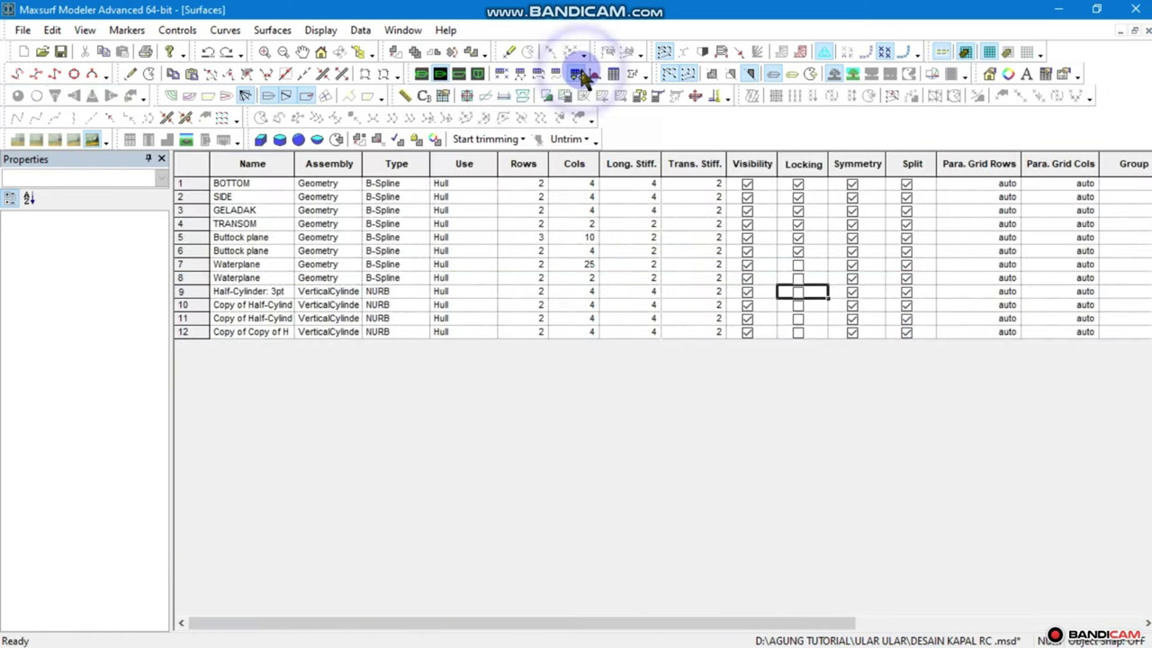
{"action": "left_click", "coordinate": [797, 264]}
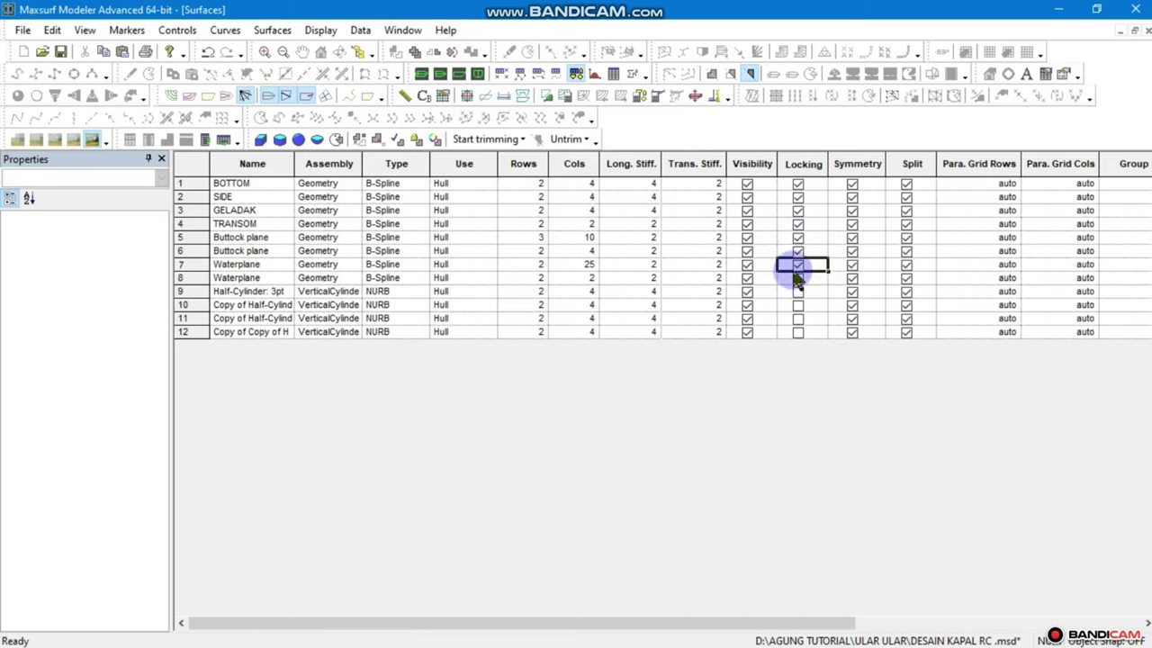
{"action": "left_click", "coordinate": [460, 74]}
{"action": "left_click", "coordinate": [440, 74]}
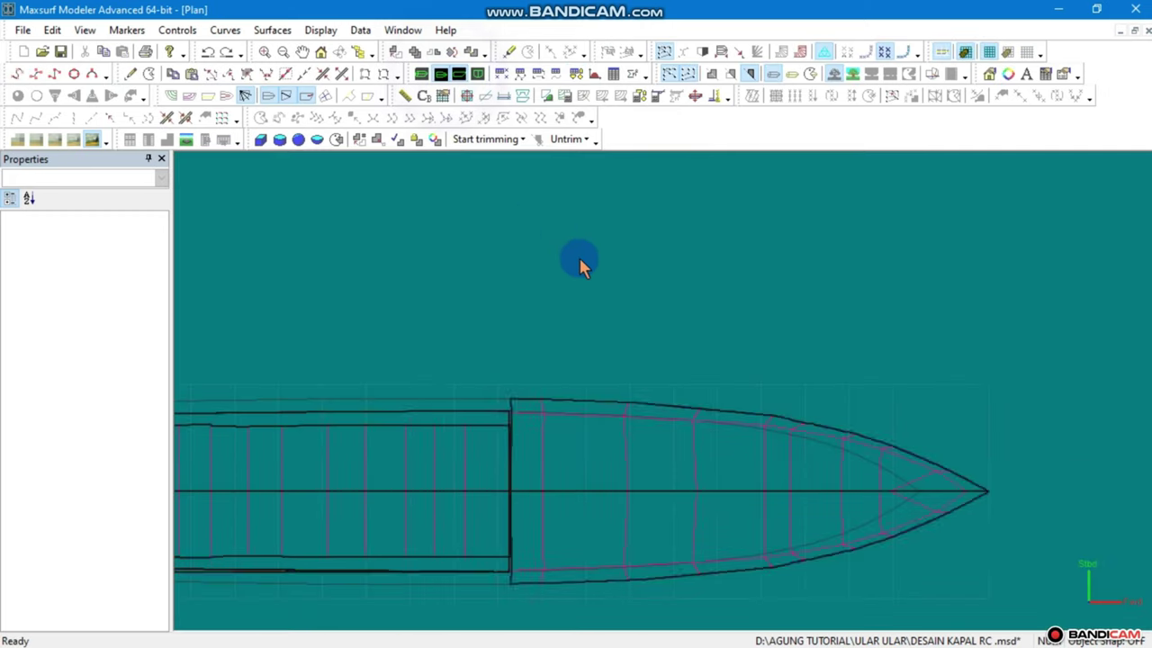
{"action": "scroll", "coordinate": [763, 317], "scroll_direction": "down", "scroll_amount": 3}
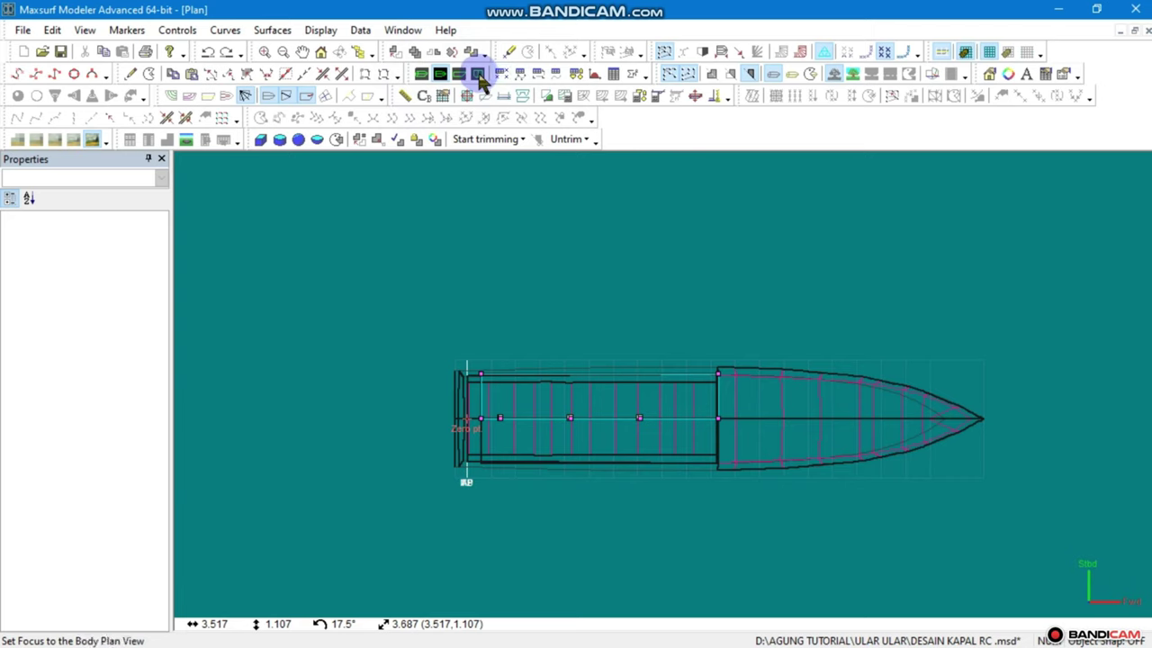
Lock the second Waterplane surface in row 8 and return to Plan view
{"action": "left_click", "coordinate": [578, 72]}
{"action": "left_click", "coordinate": [784, 267]}
{"action": "left_click", "coordinate": [800, 279]}
{"action": "left_click", "coordinate": [441, 74]}
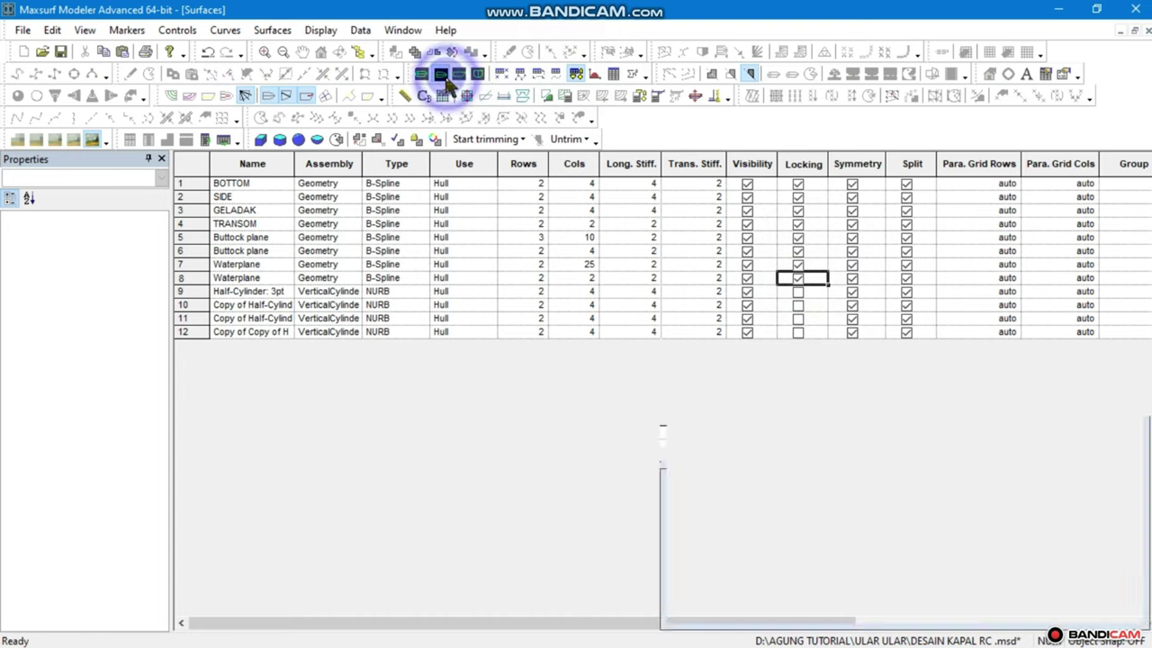
{"action": "scroll", "coordinate": [527, 424], "scroll_direction": "up", "scroll_amount": 1}
{"action": "scroll", "coordinate": [638, 444], "scroll_direction": "up", "scroll_amount": 2}
{"action": "scroll", "coordinate": [720, 438], "scroll_direction": "up", "scroll_amount": 1}
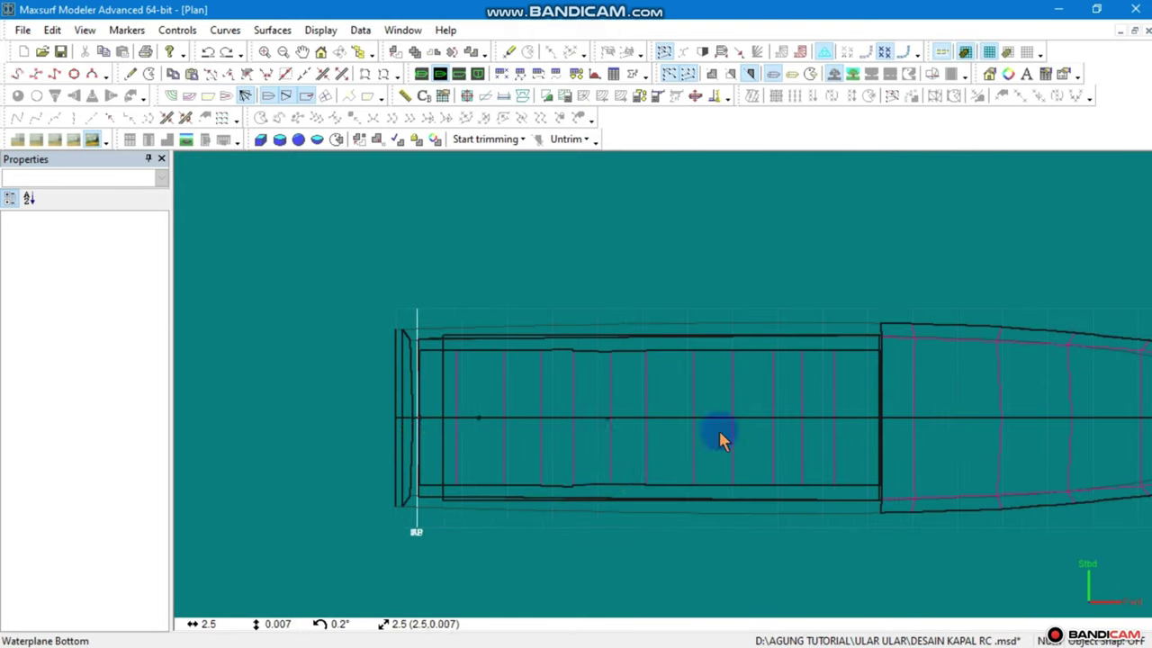
Select the three post points along the centreline and reactivate the Plan view
{"action": "left_click_drag", "start_coordinate": [764, 386], "coordinate": [412, 438]}
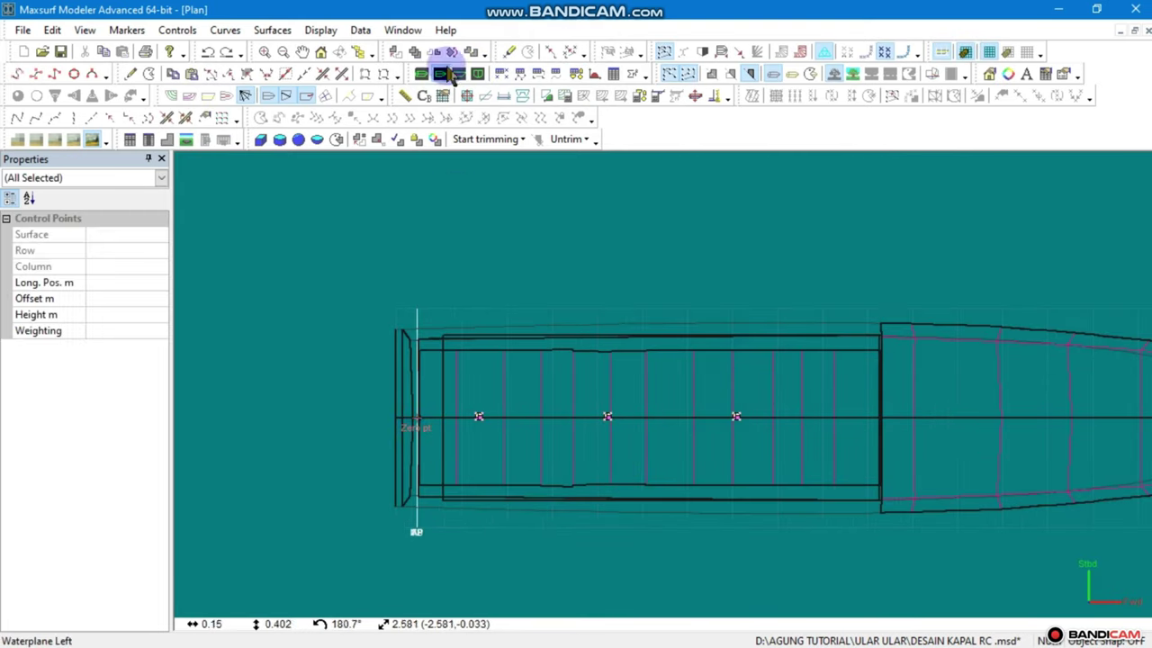
{"action": "left_click", "coordinate": [273, 31]}
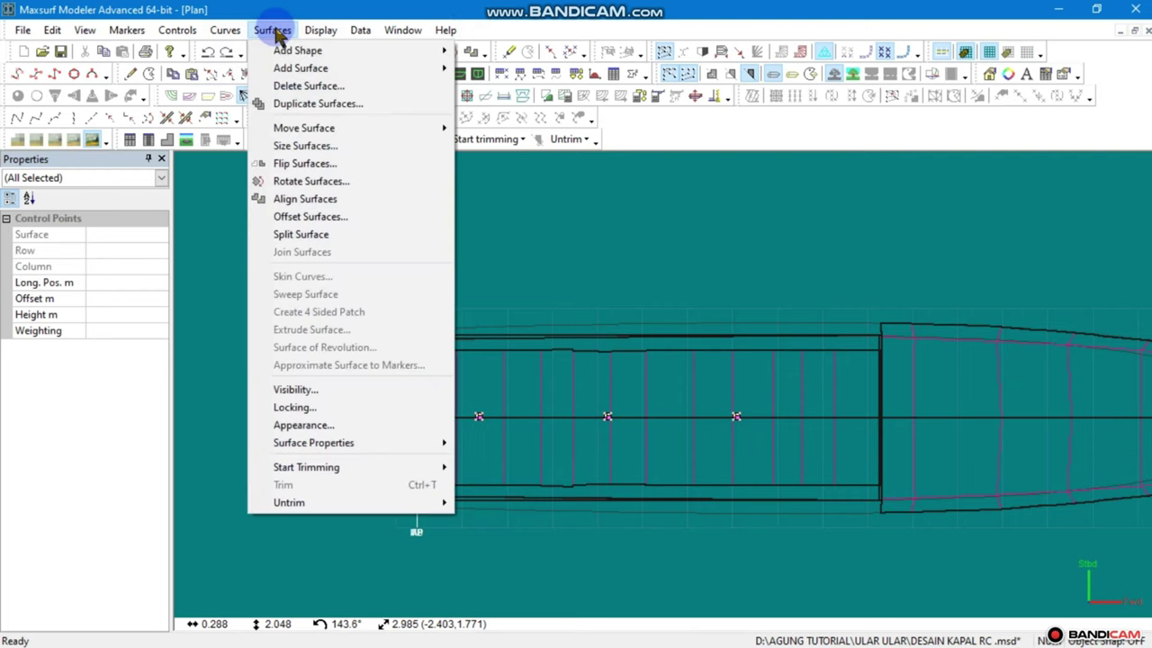
{"action": "left_click", "coordinate": [571, 67]}
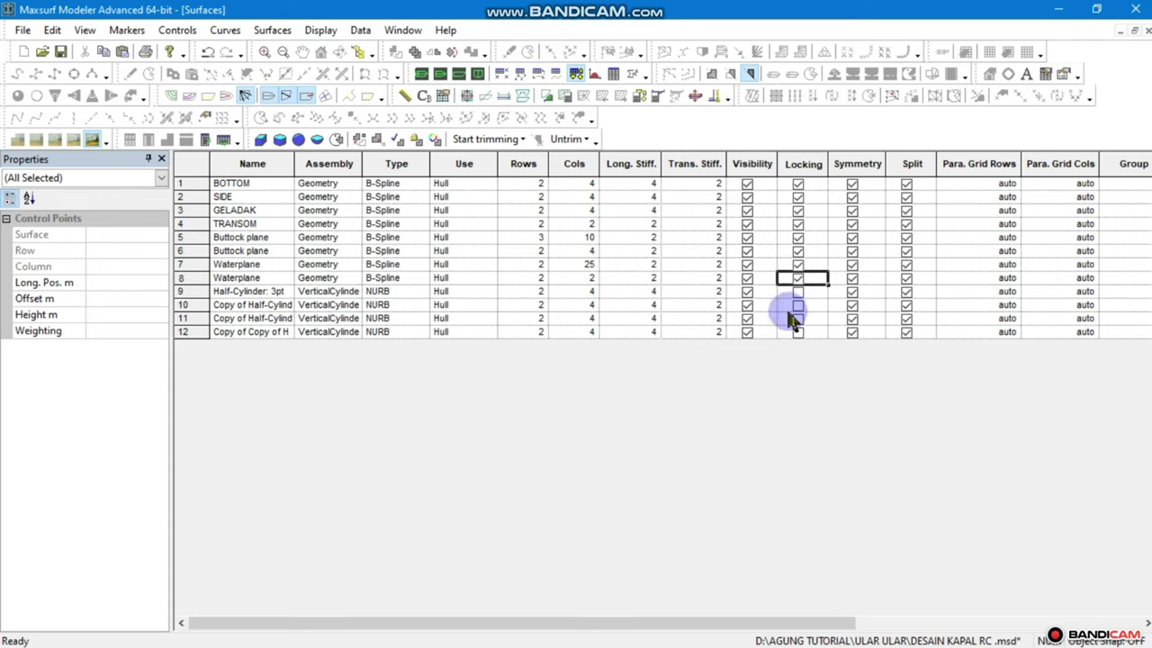
{"action": "left_click", "coordinate": [440, 74]}
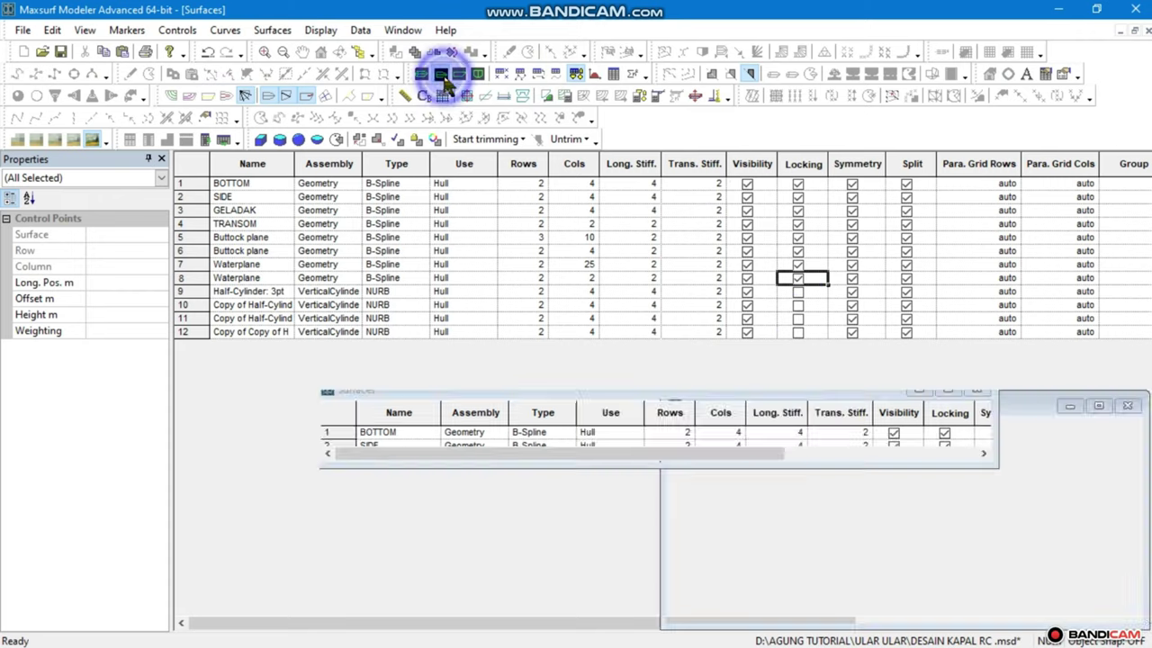
{"action": "left_click", "coordinate": [828, 375]}
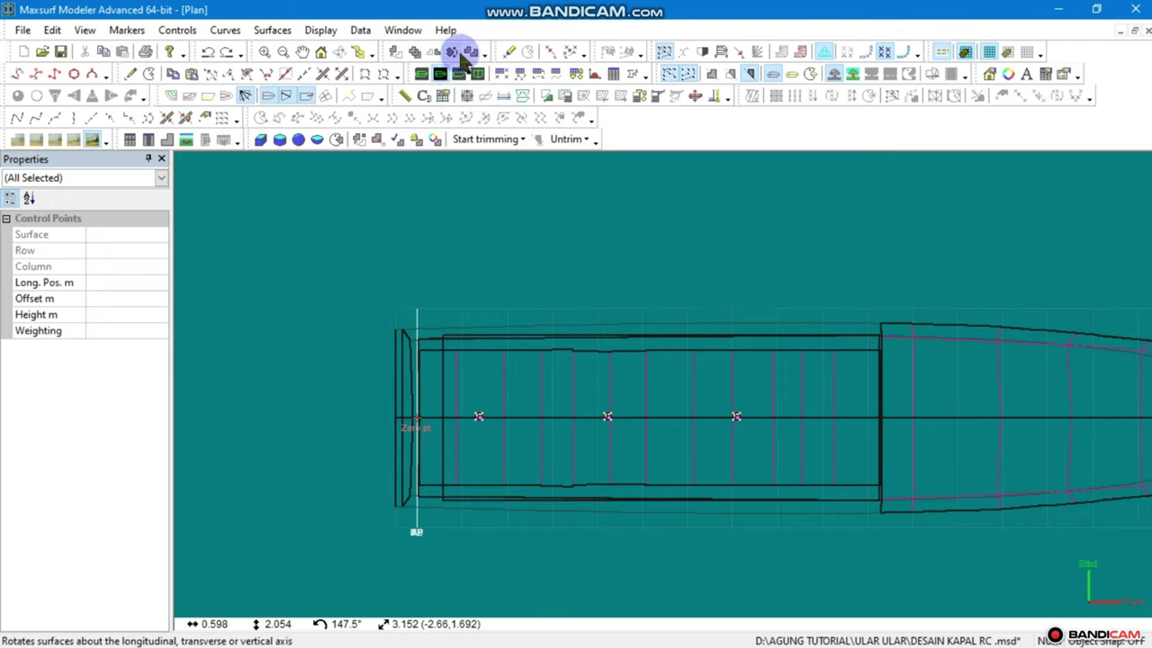
Duplicate the selected posts with 1 m transverse and 0 longitudinal spacing
{"action": "left_click", "coordinate": [416, 52]}
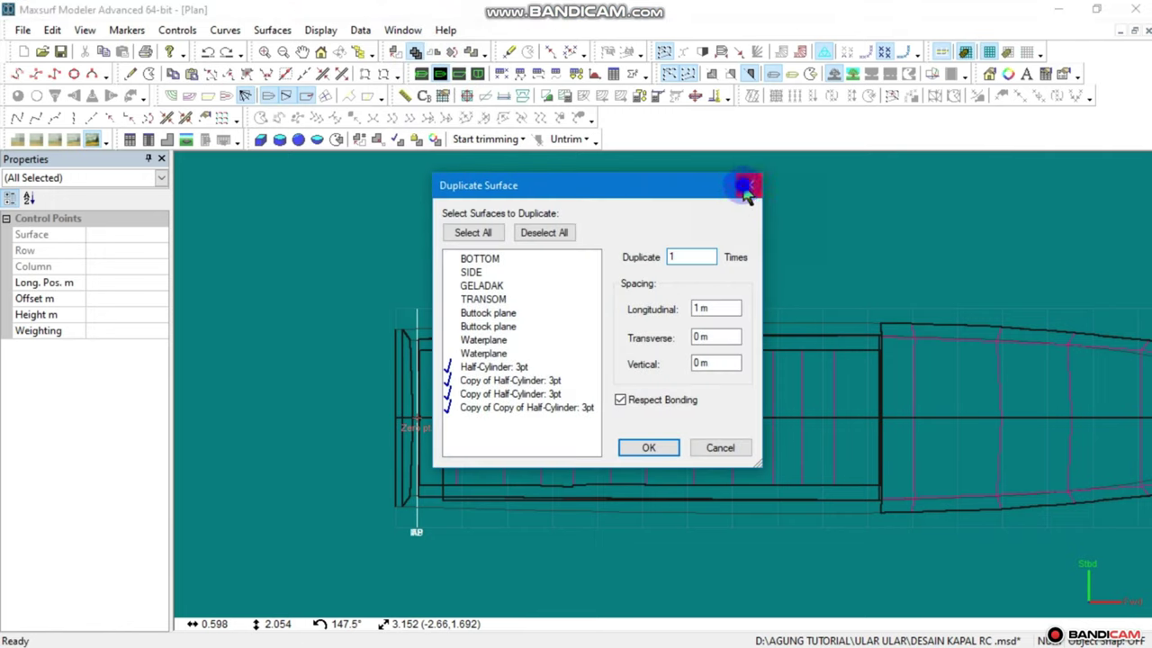
{"action": "left_click", "coordinate": [747, 187]}
{"action": "left_click_drag", "start_coordinate": [823, 216], "coordinate": [451, 444]}
{"action": "left_click", "coordinate": [413, 52]}
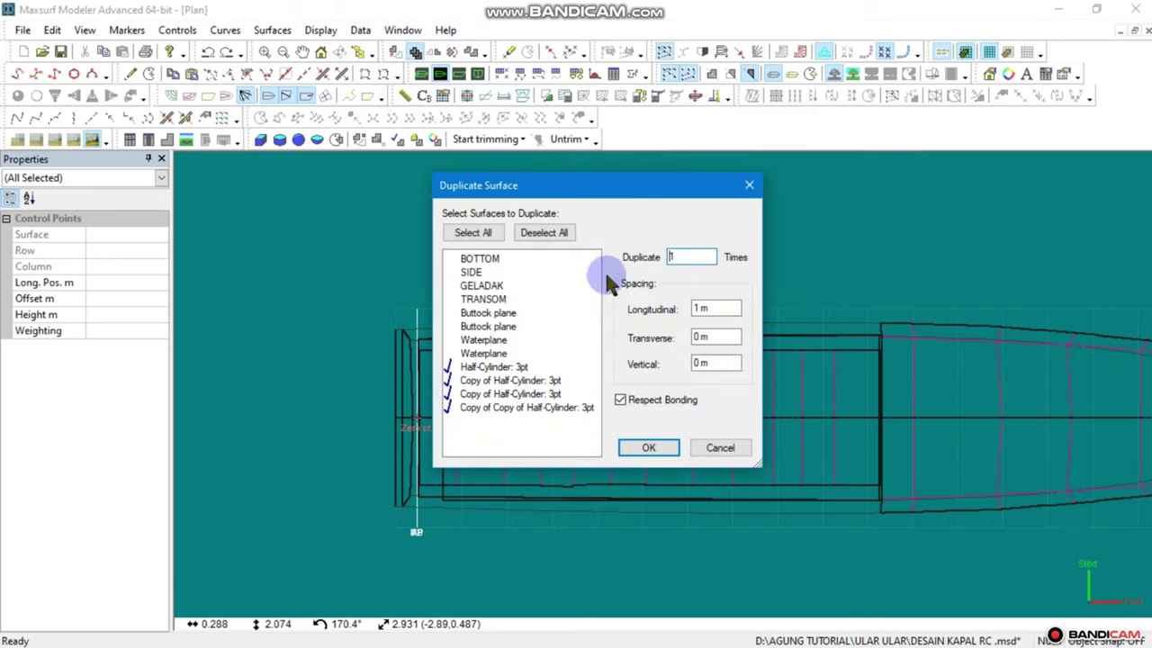
{"action": "left_click", "coordinate": [714, 333]}
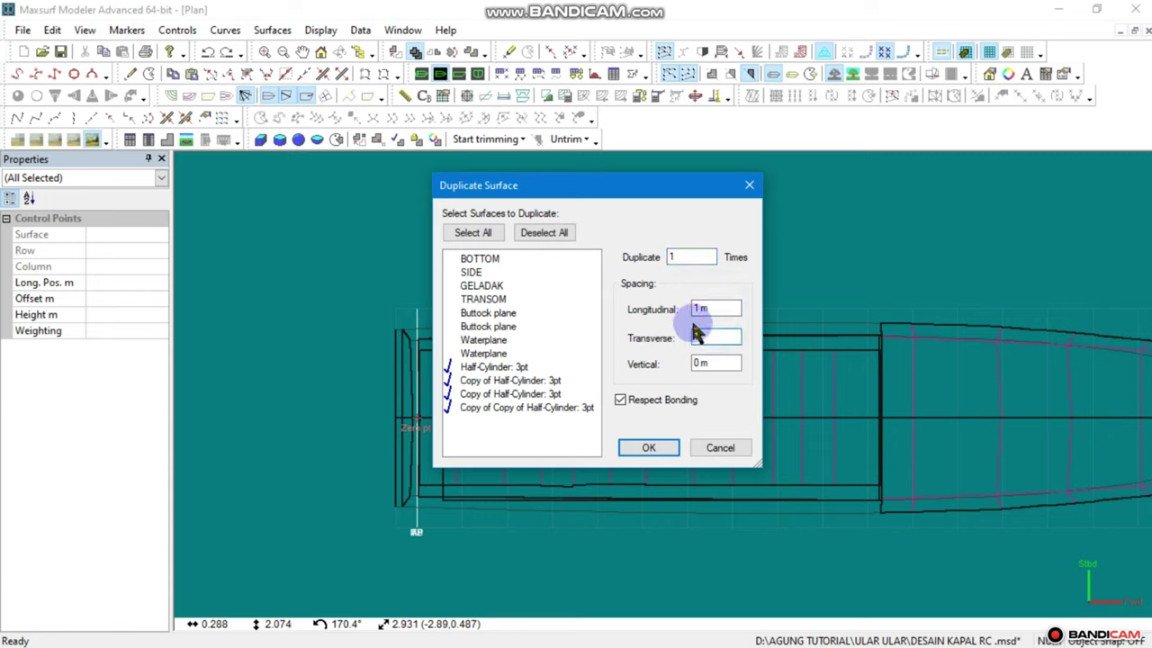
{"action": "type", "text": "1"}
{"action": "left_click", "coordinate": [719, 308]}
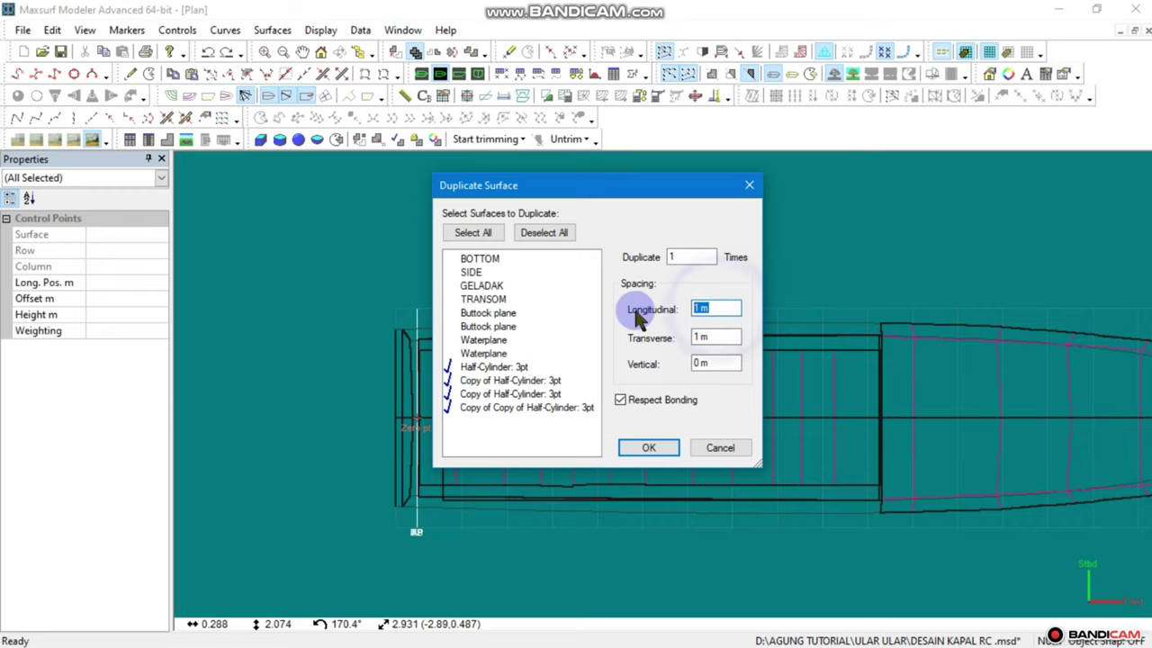
{"action": "left_click", "coordinate": [649, 449]}
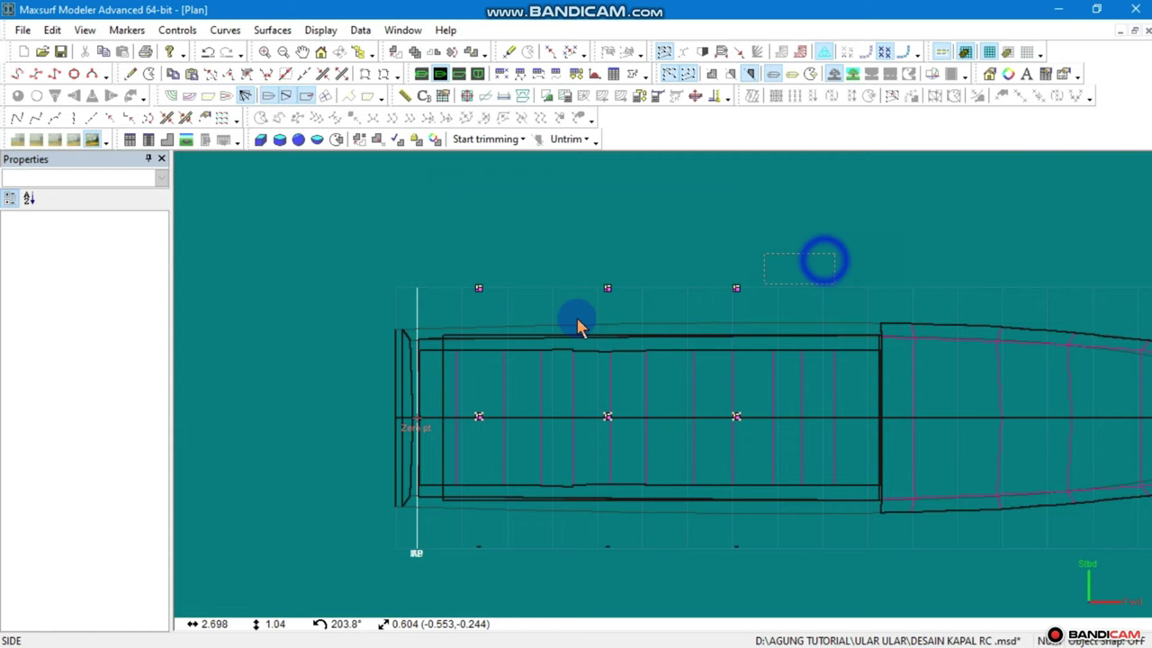
Drag the copied posts' control points out onto the deck edge
{"action": "left_click", "coordinate": [402, 371]}
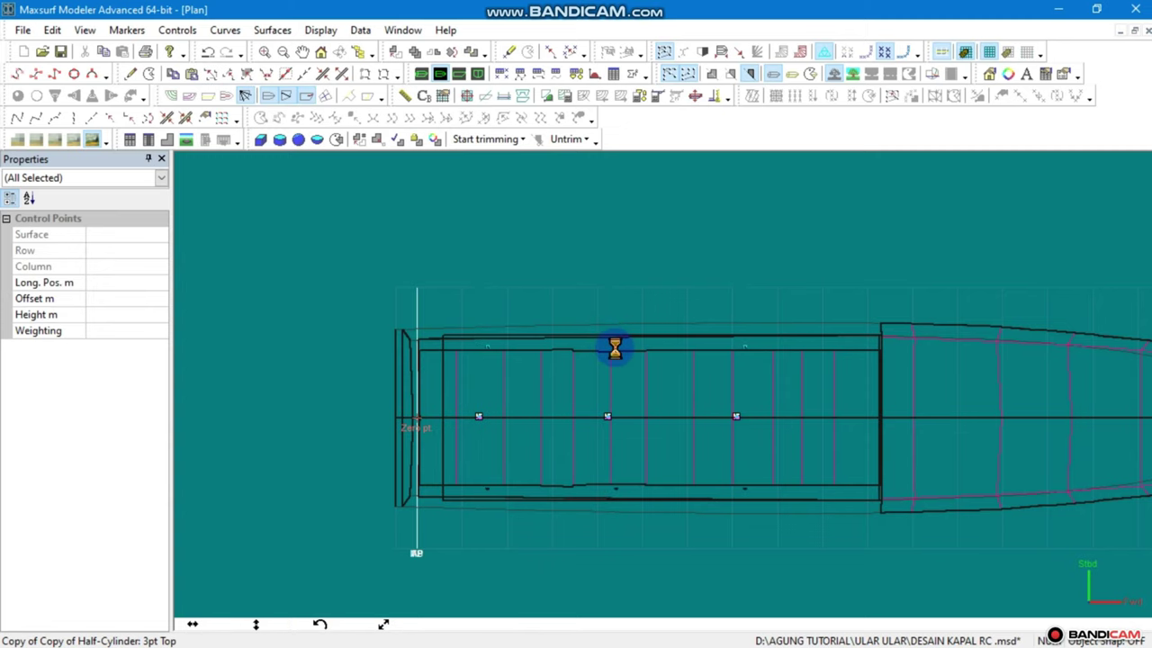
{"action": "left_click_drag", "start_coordinate": [611, 347], "coordinate": [644, 385]}
{"action": "left_click_drag", "start_coordinate": [760, 402], "coordinate": [453, 466]}
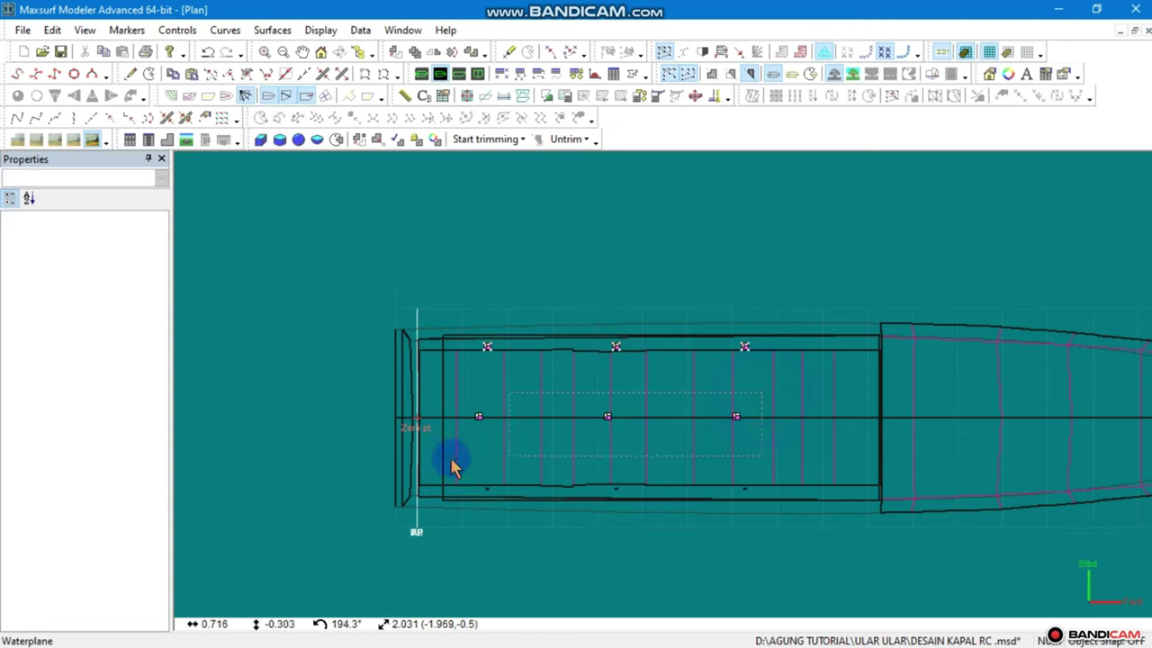
{"action": "left_click", "coordinate": [607, 419]}
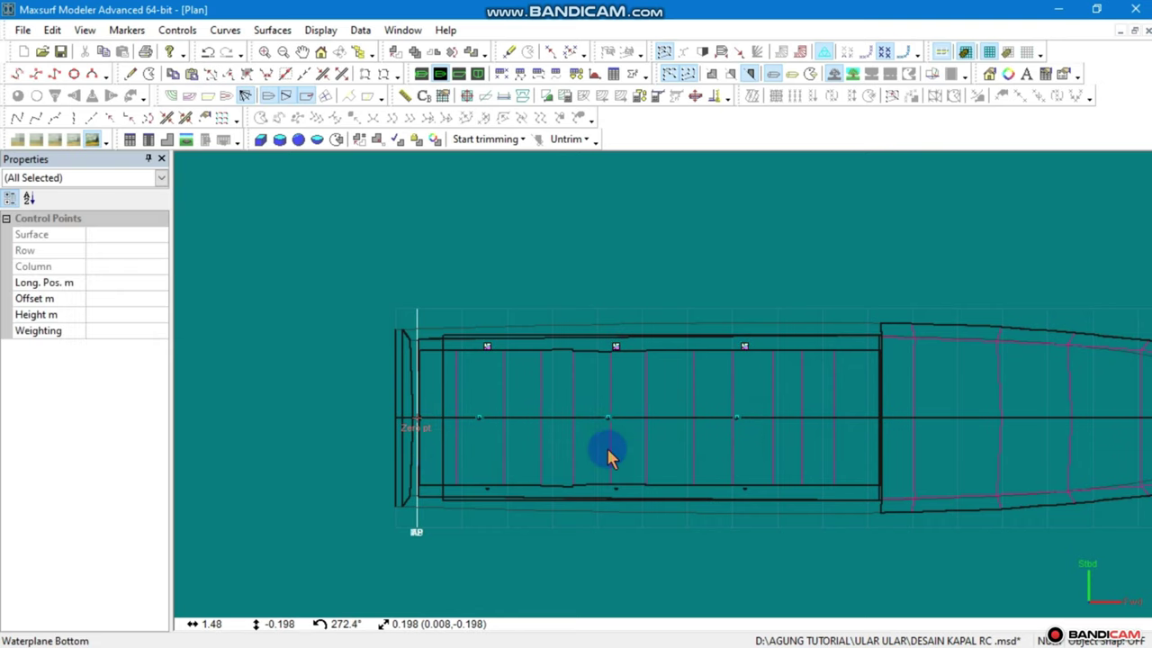
{"action": "left_click_drag", "start_coordinate": [606, 462], "coordinate": [650, 447]}
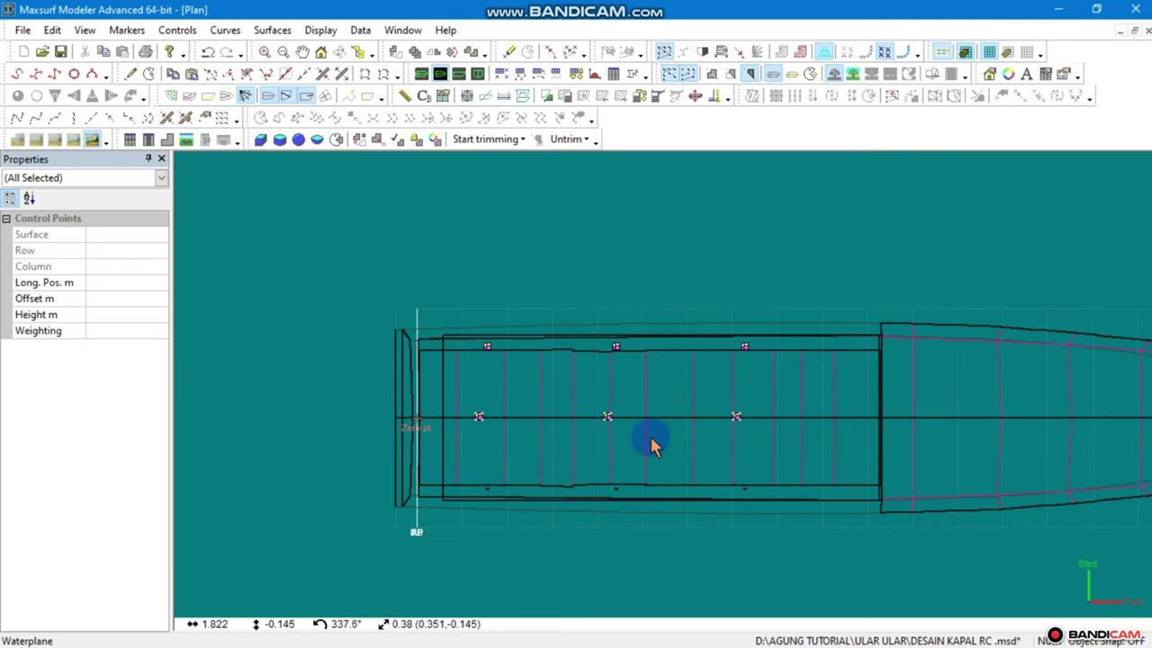
{"action": "left_click", "coordinate": [630, 465]}
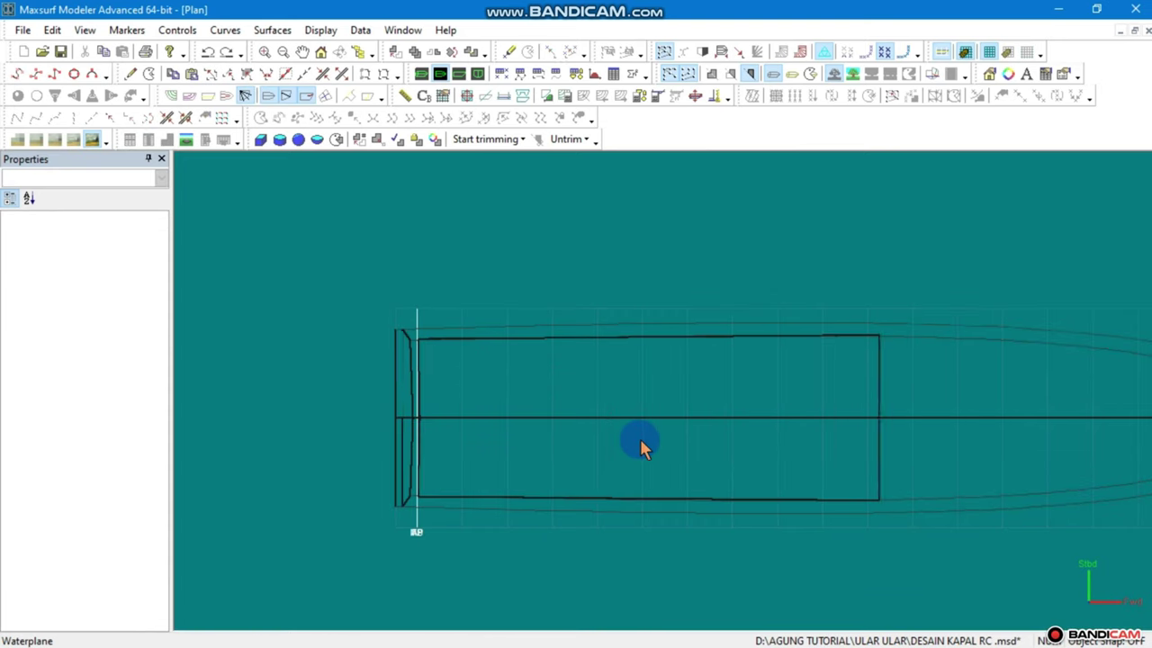
{"action": "mouse_move", "coordinate": [799, 372]}
{"action": "left_mouse_down"}
{"action": "mouse_move", "coordinate": [510, 447]}
{"action": "mouse_move", "coordinate": [447, 450]}
{"action": "left_mouse_up"}
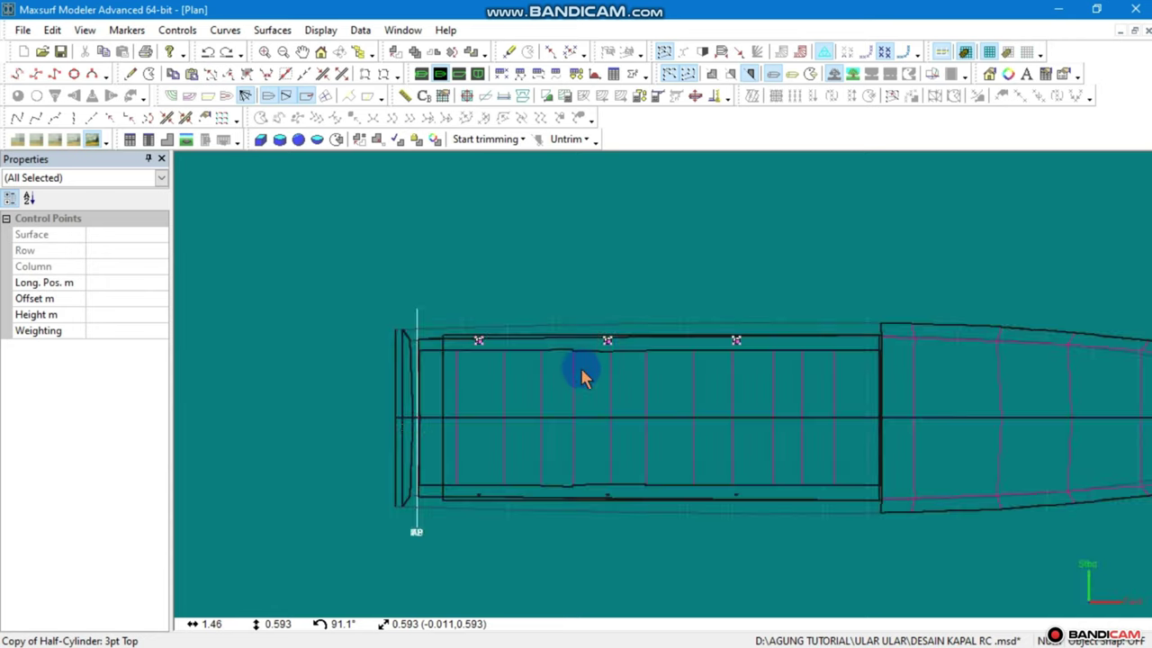
Check the posts in Profile and adjust the three upper-edge control points in Plan
{"action": "left_click", "coordinate": [458, 74]}
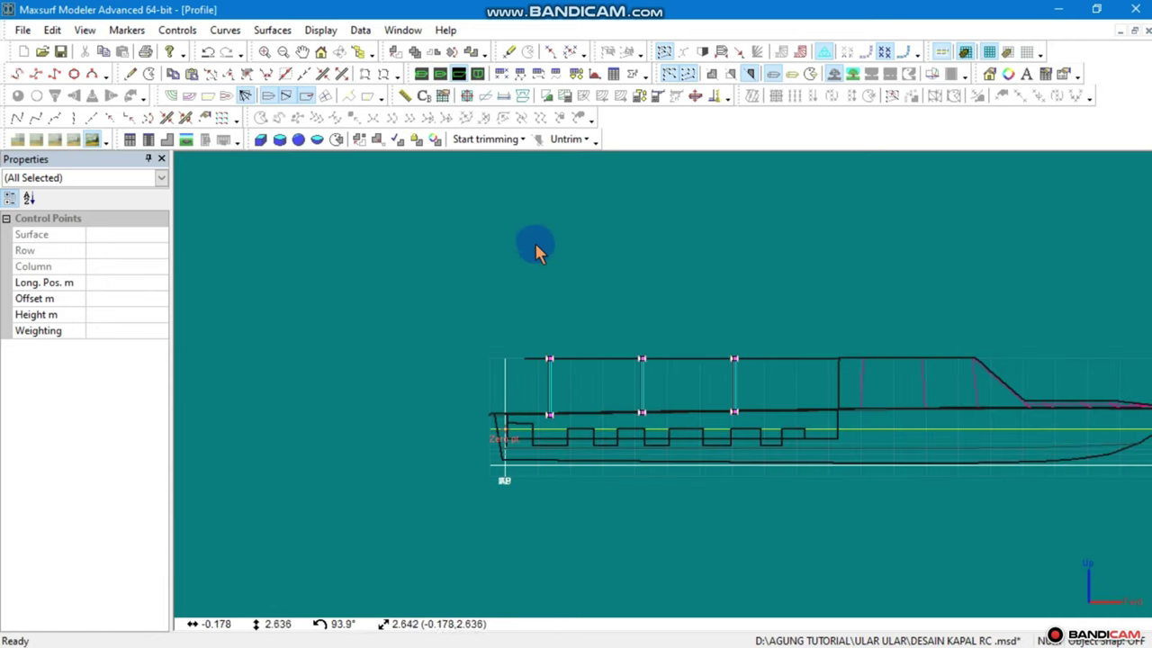
{"action": "left_click", "coordinate": [639, 376]}
{"action": "left_click", "coordinate": [440, 74]}
{"action": "left_click_drag", "start_coordinate": [634, 343], "coordinate": [759, 315]}
{"action": "left_click", "coordinate": [504, 387]}
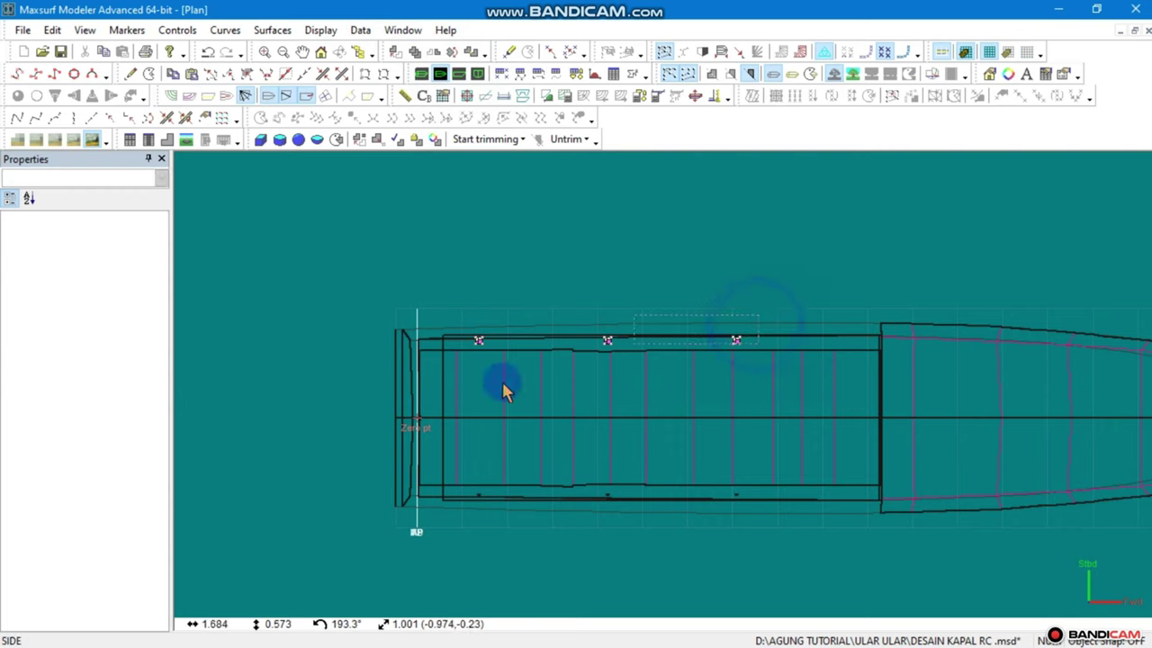
{"action": "left_click", "coordinate": [608, 342]}
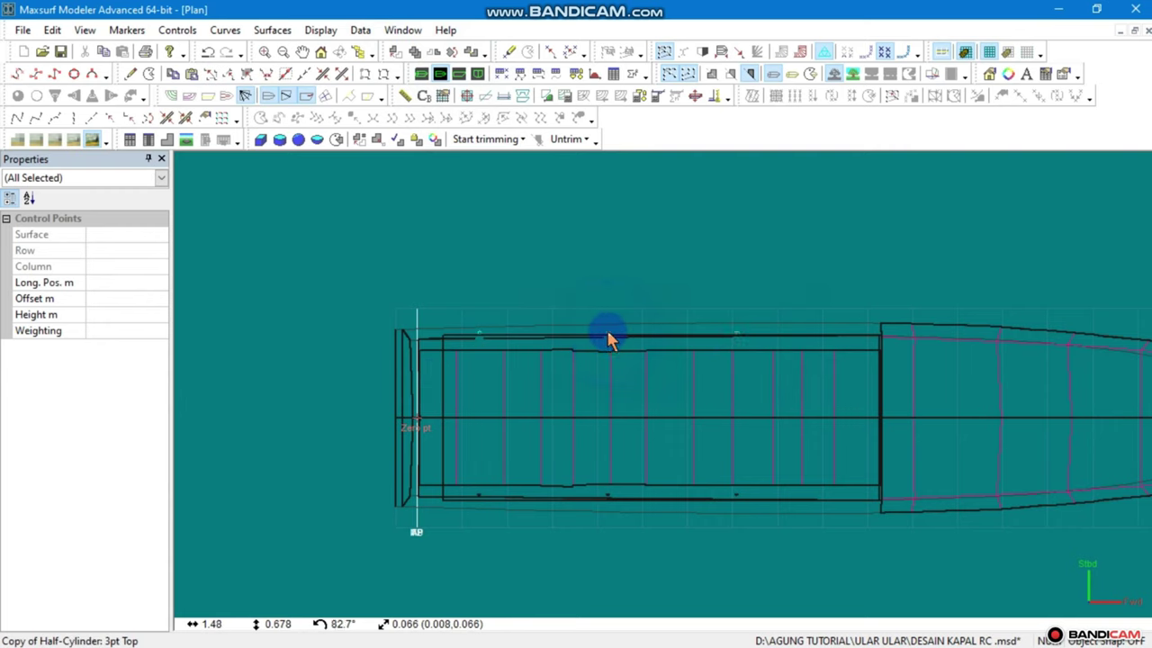
{"action": "left_click", "coordinate": [608, 340]}
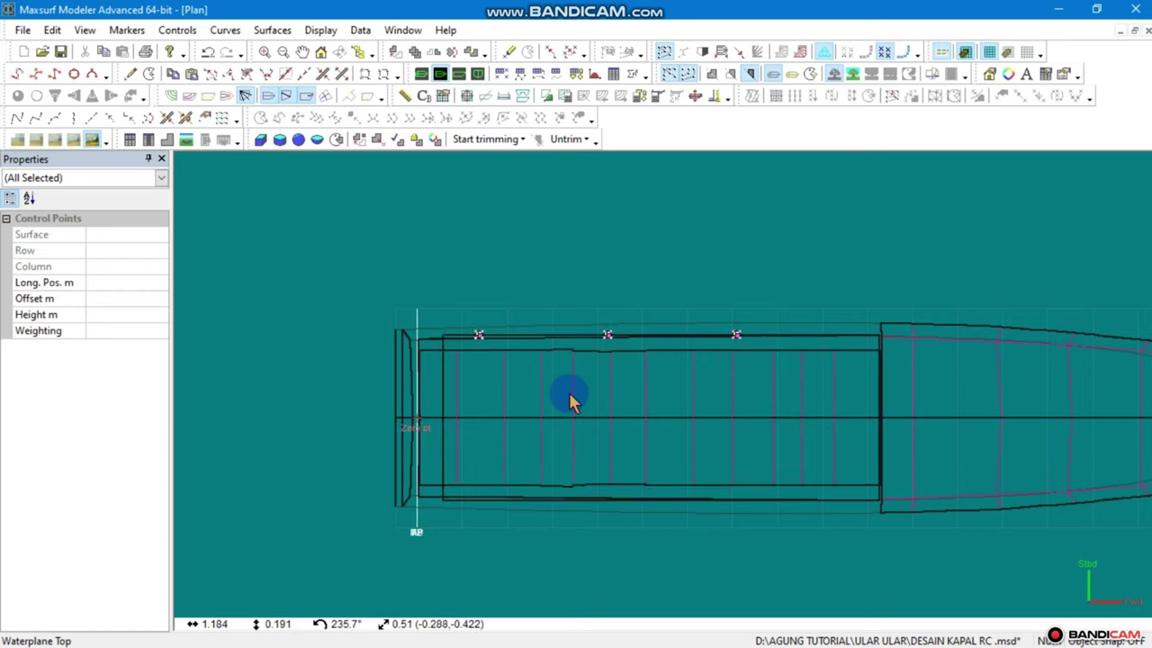
{"action": "left_click", "coordinate": [458, 75]}
Frame the boat in perspective and inspect the GELADAK deck's surface properties
{"action": "left_click", "coordinate": [421, 74]}
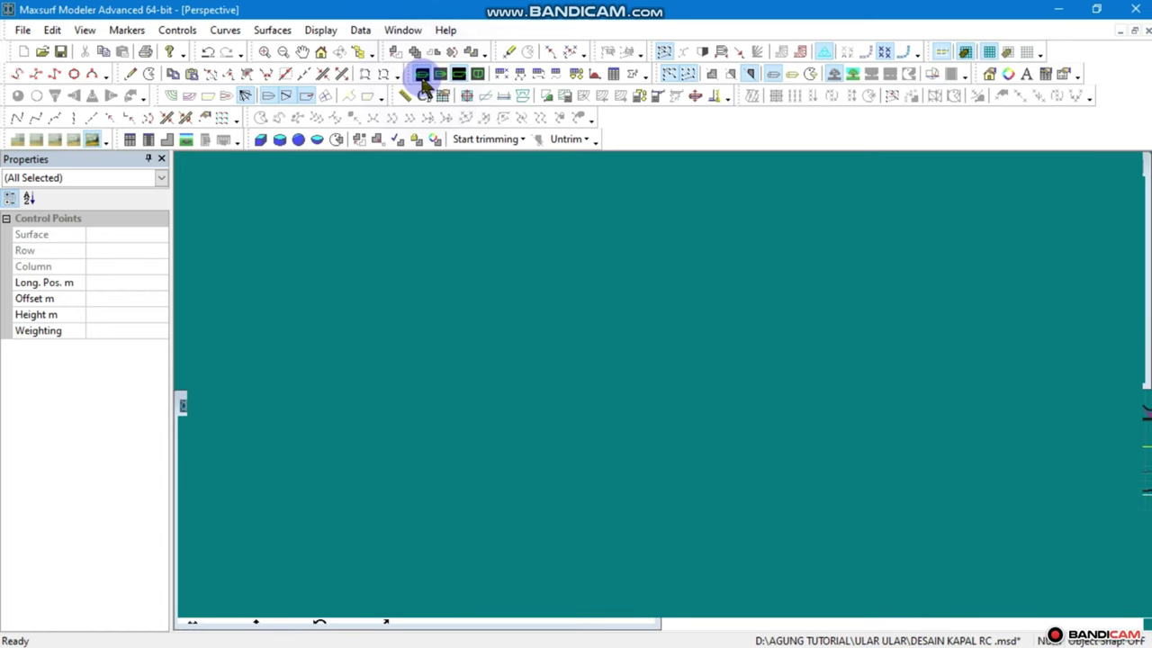
{"action": "middle_click_drag", "start_coordinate": [574, 399], "coordinate": [538, 374]}
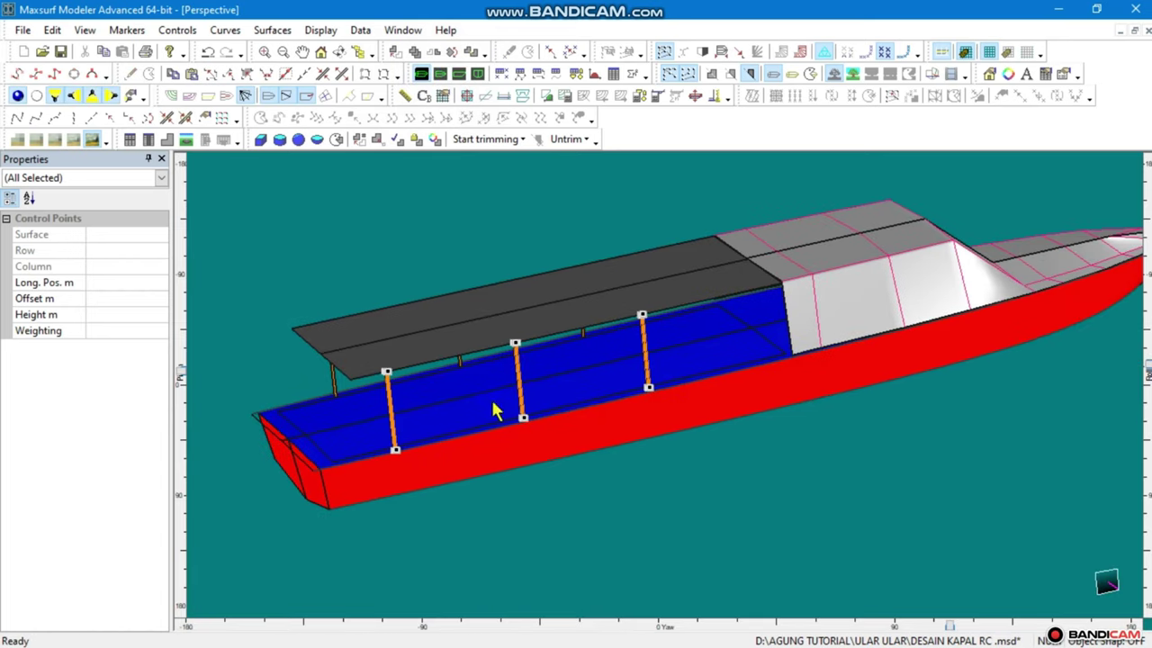
{"action": "left_click_drag", "start_coordinate": [1146, 369], "coordinate": [1147, 382]}
{"action": "double_click", "coordinate": [585, 366]}
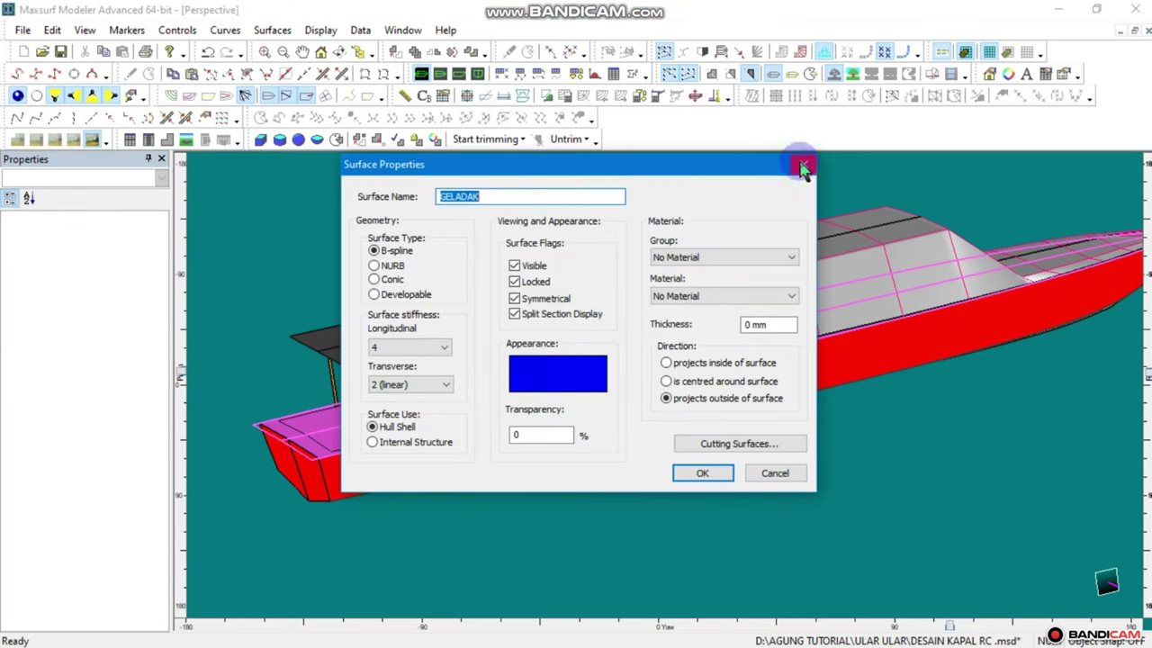
{"action": "left_click", "coordinate": [804, 165]}
Trim the inner region out of the GELADAK deck to expose the seats
{"action": "right_click", "coordinate": [576, 378]}
{"action": "left_click", "coordinate": [597, 378]}
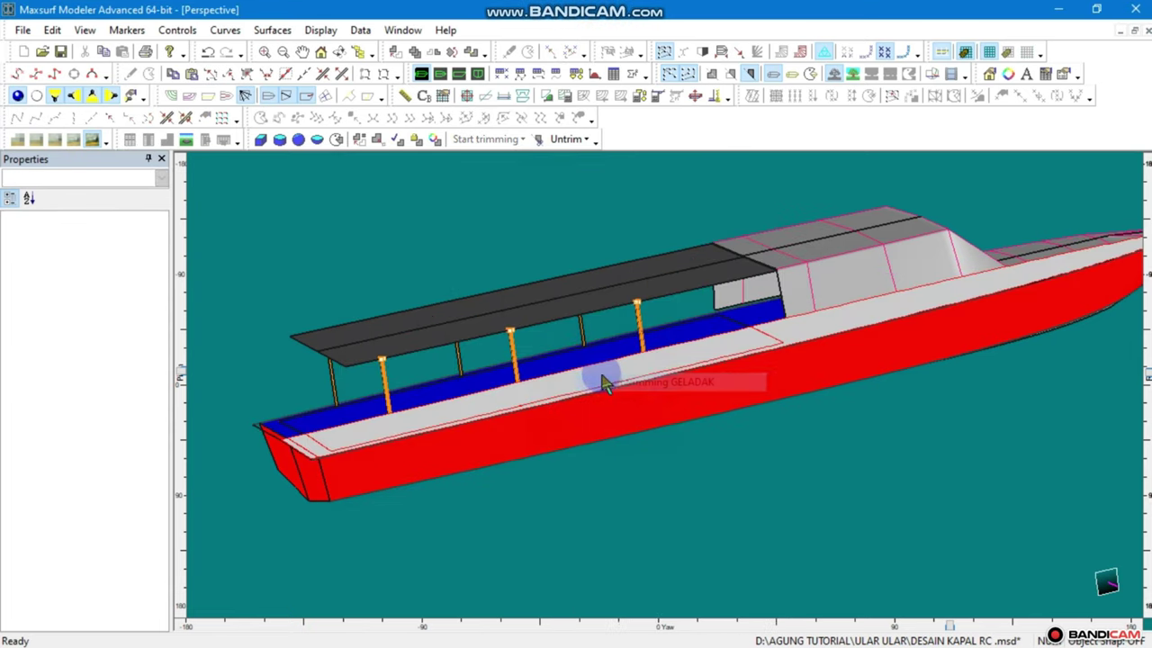
{"action": "left_click_drag", "start_coordinate": [1146, 369], "coordinate": [1143, 356]}
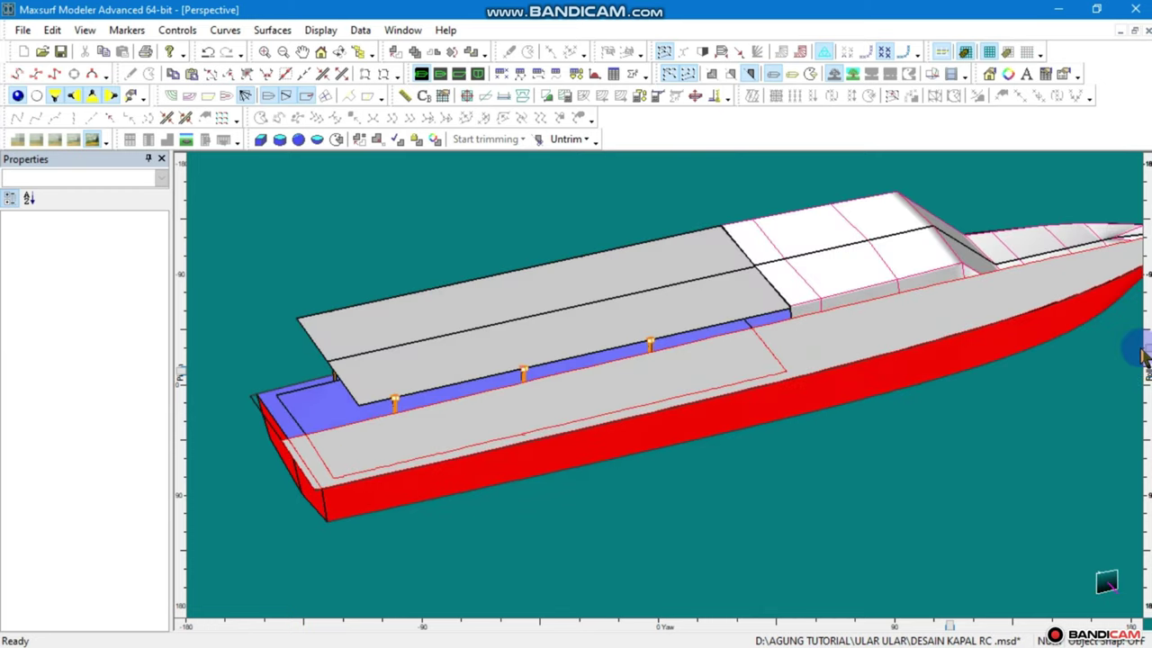
{"action": "left_click", "coordinate": [627, 362]}
{"action": "right_click", "coordinate": [634, 380]}
{"action": "left_click", "coordinate": [650, 387]}
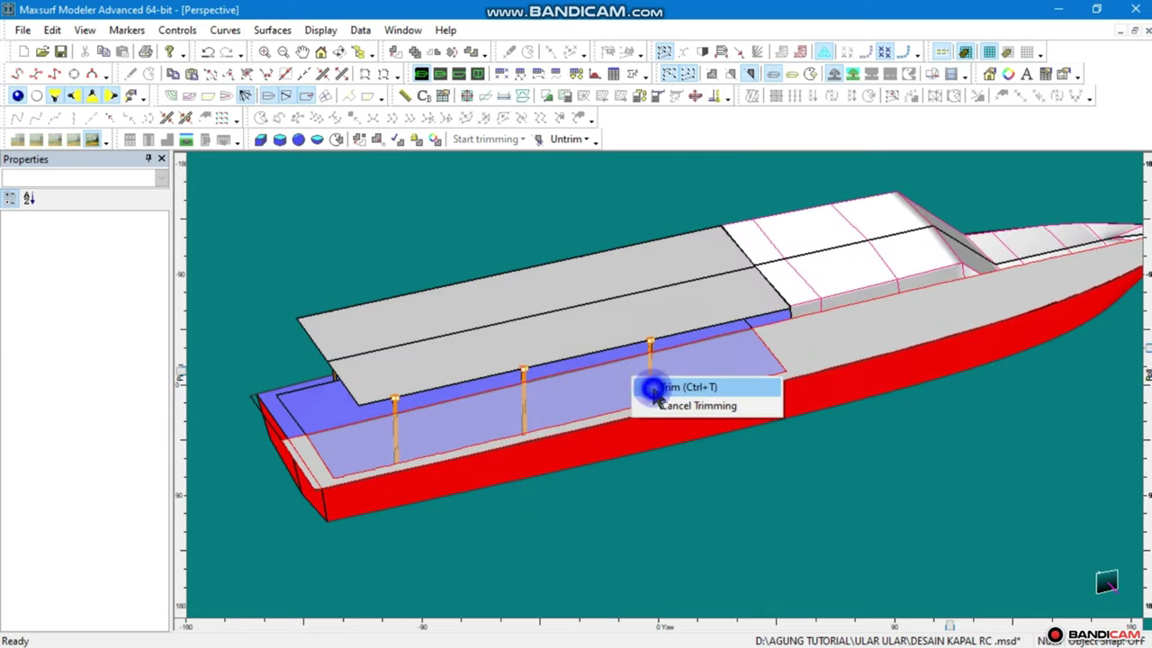
{"action": "scroll", "coordinate": [657, 400], "scroll_direction": "down", "scroll_amount": 2}
{"action": "scroll", "coordinate": [656, 400], "scroll_direction": "down", "scroll_amount": 2}
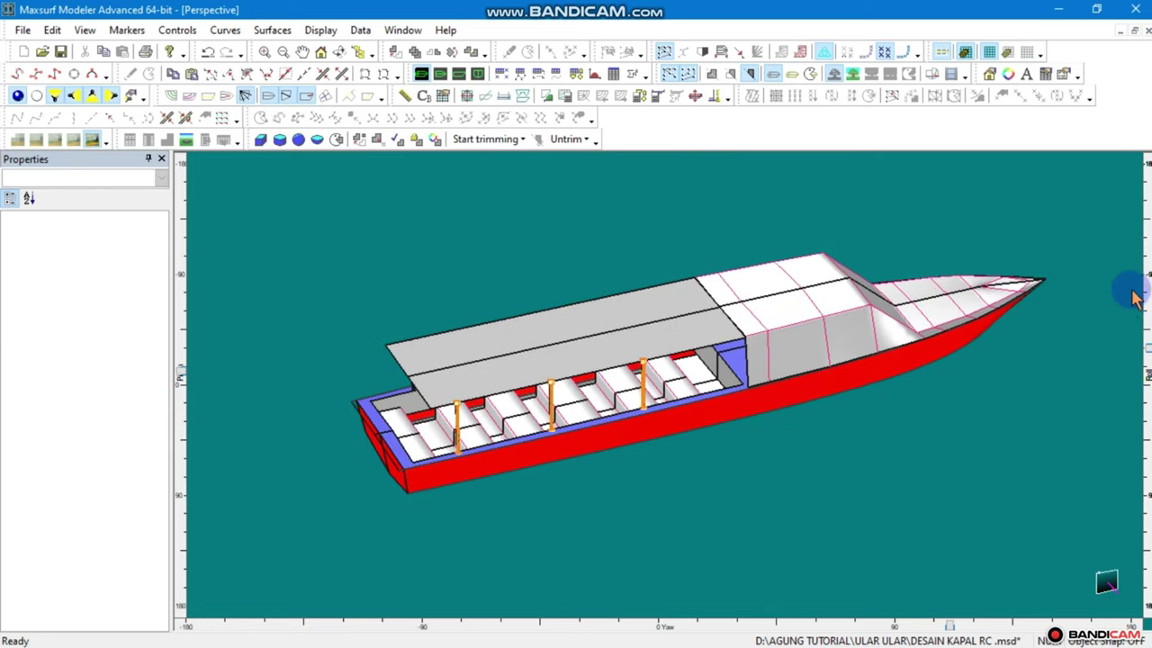
{"action": "left_click_drag", "start_coordinate": [1144, 346], "coordinate": [1144, 369]}
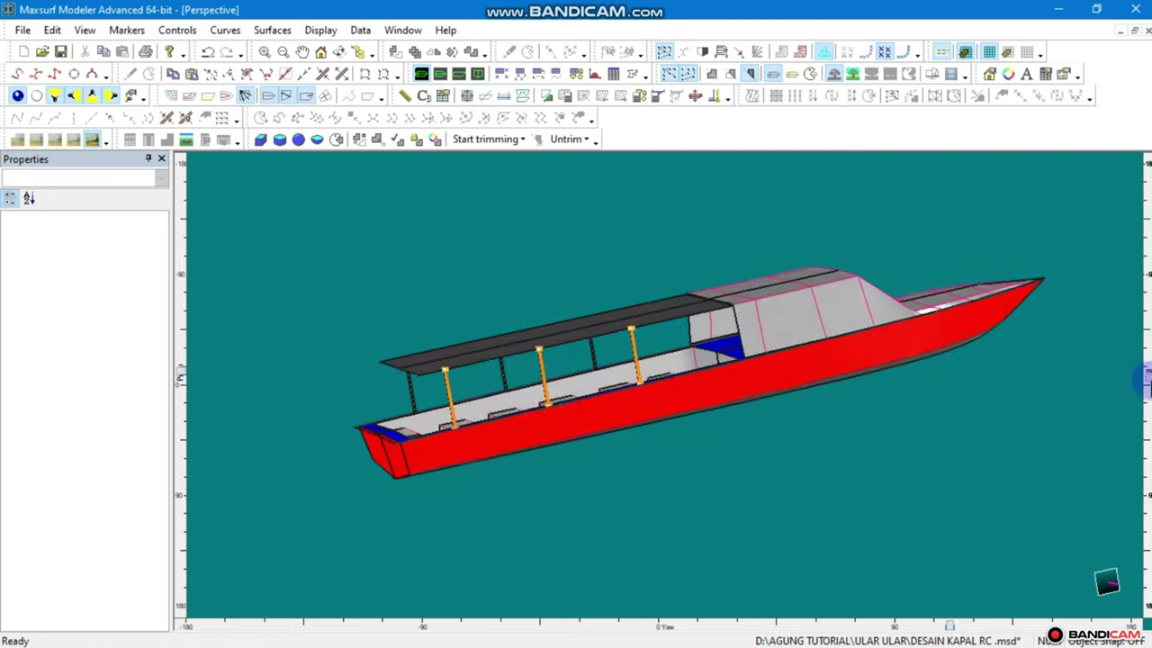
{"action": "left_click", "coordinate": [569, 346]}
Recolour the canopy roof in Surface Properties, trying grey then blue
{"action": "double_click", "coordinate": [569, 347]}
{"action": "left_click", "coordinate": [549, 376]}
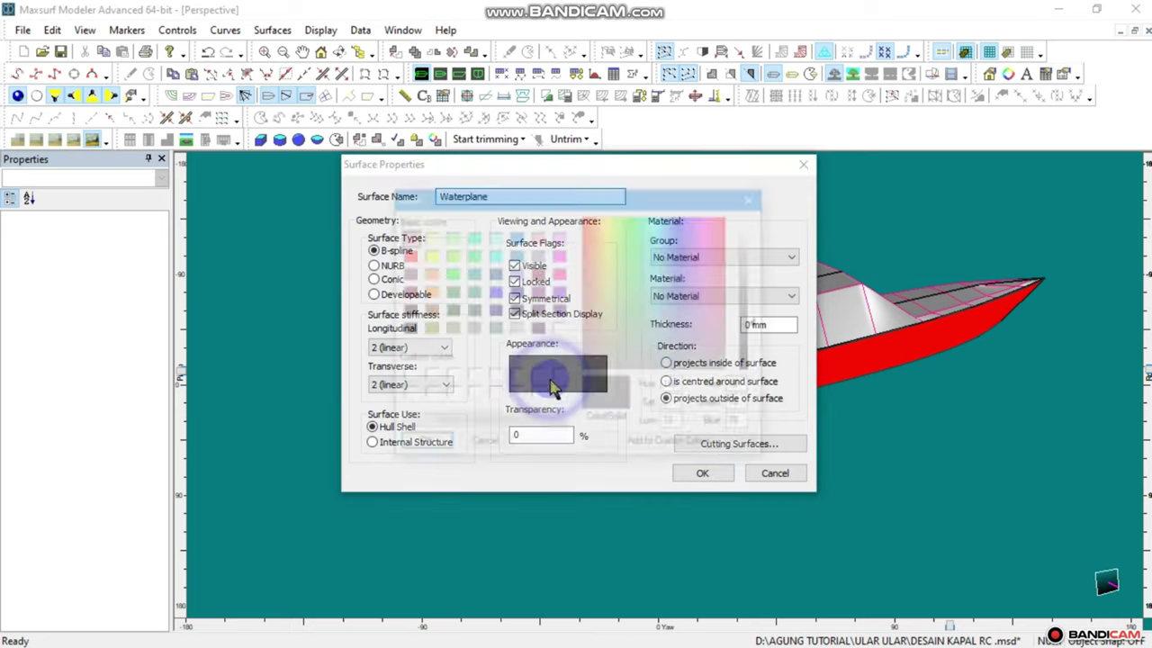
{"action": "left_click", "coordinate": [472, 329]}
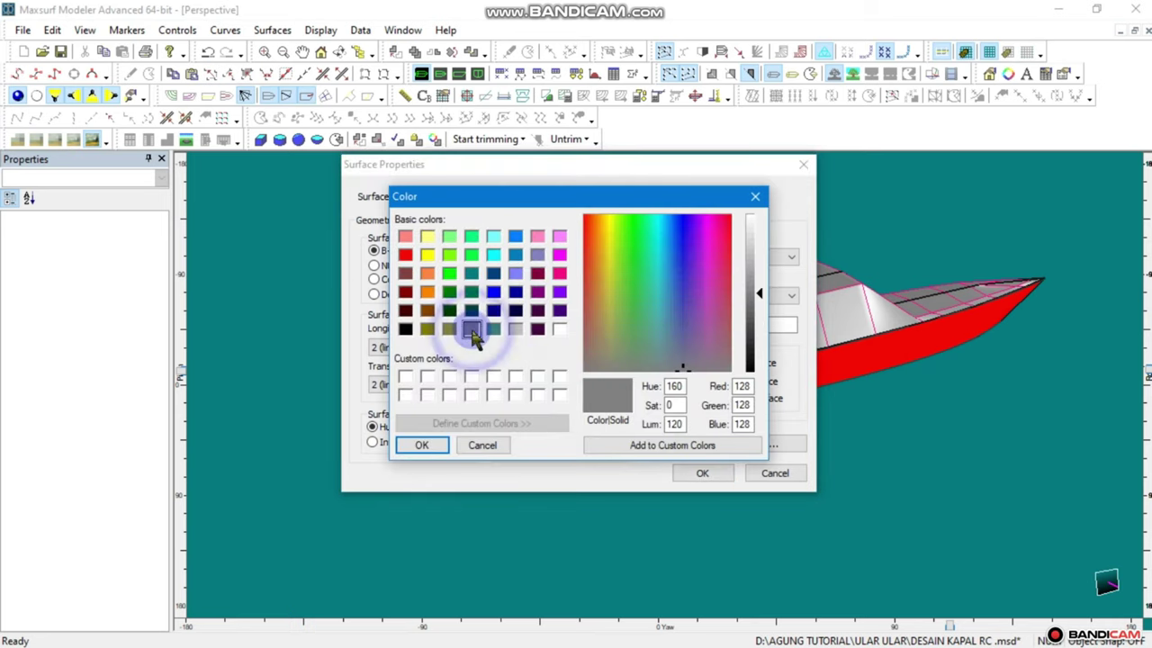
{"action": "left_click", "coordinate": [493, 291]}
{"action": "left_click", "coordinate": [423, 446]}
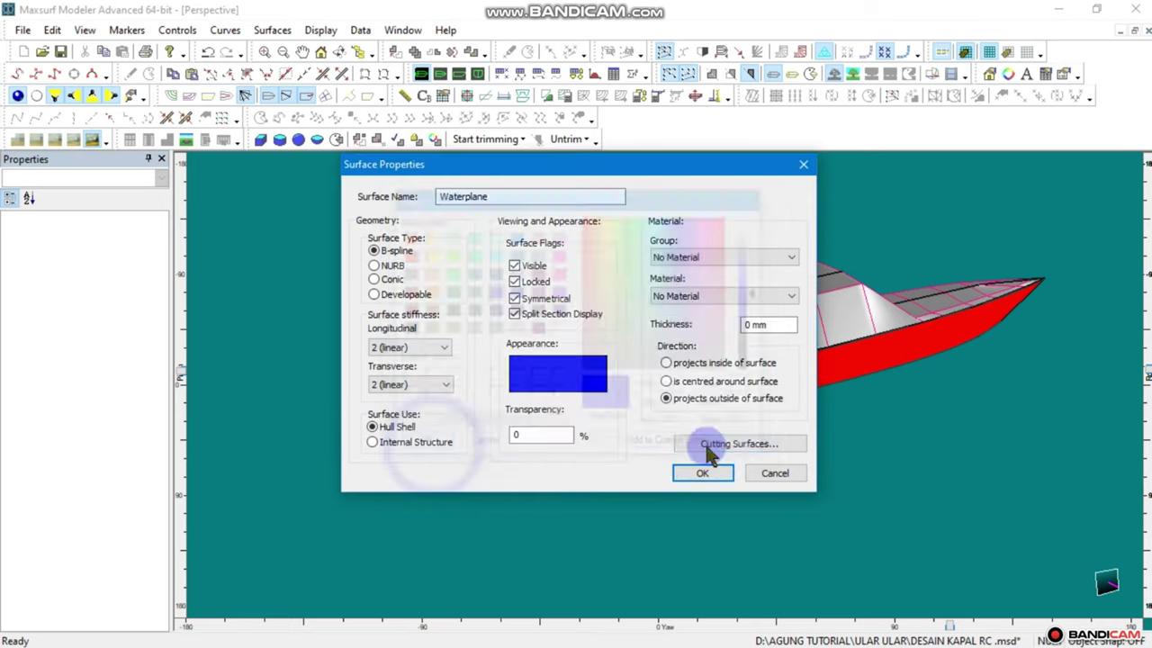
{"action": "left_click", "coordinate": [702, 473]}
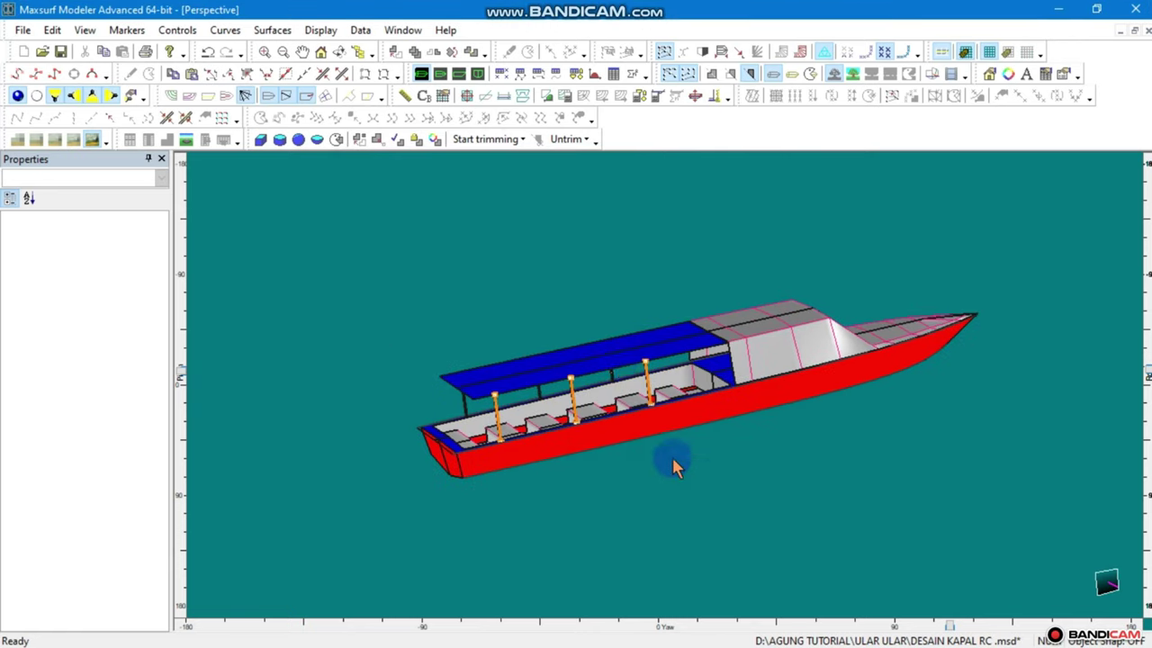
Reopen the roof's properties, set its colour to grey, and view the whole boat
{"action": "left_click", "coordinate": [606, 346]}
{"action": "double_click", "coordinate": [597, 357]}
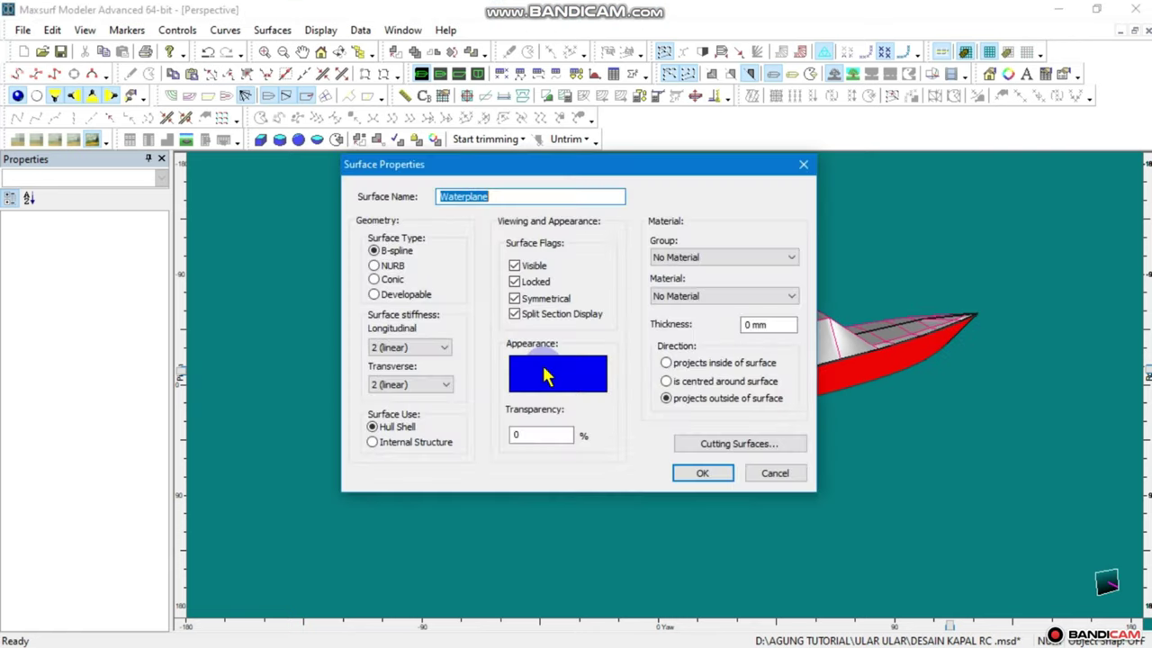
{"action": "left_click", "coordinate": [554, 373]}
{"action": "left_click", "coordinate": [426, 291]}
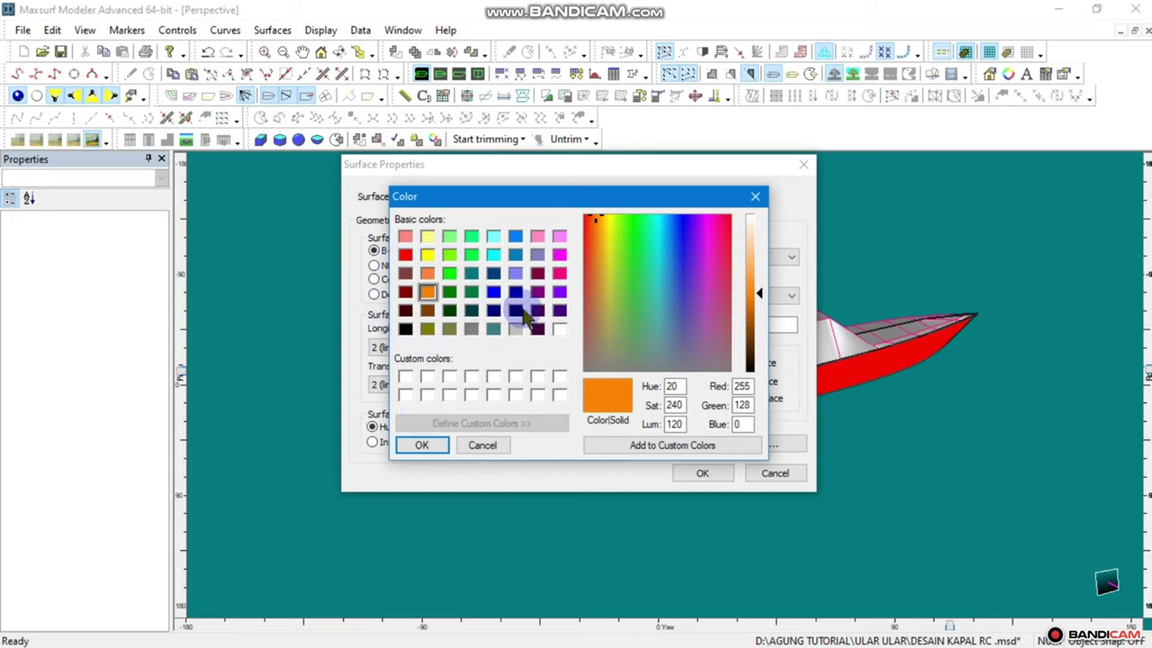
{"action": "left_click", "coordinate": [469, 333]}
{"action": "left_click", "coordinate": [419, 444]}
{"action": "left_click", "coordinate": [705, 473]}
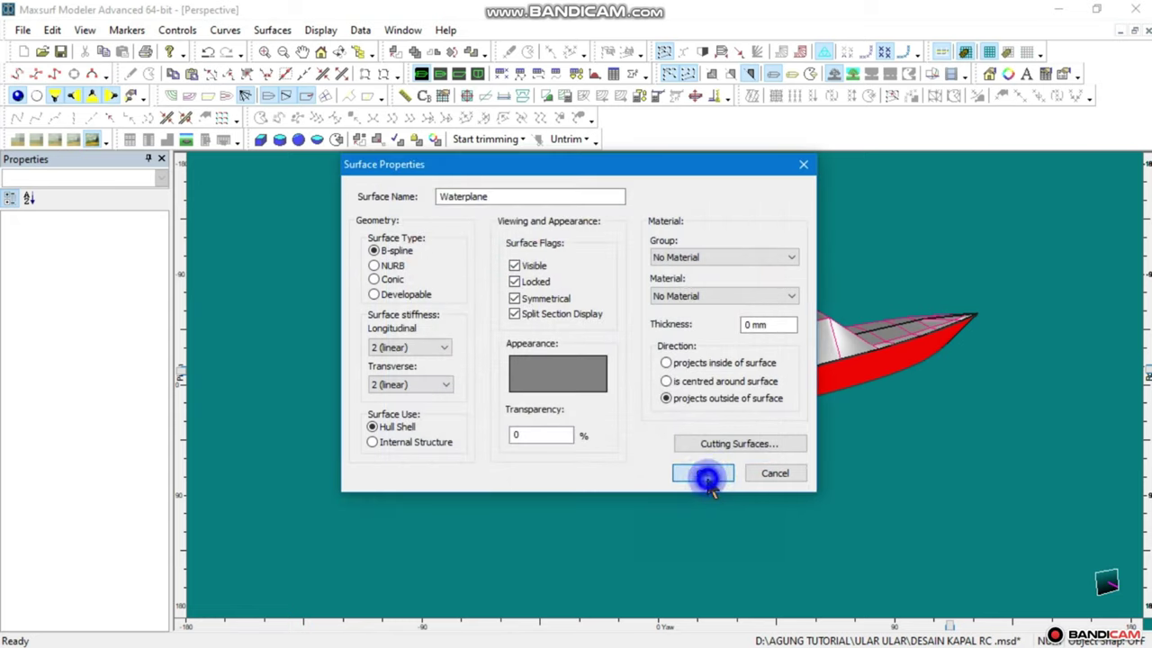
{"action": "mouse_move", "coordinate": [707, 471]}
{"action": "left_mouse_down"}
{"action": "mouse_move", "coordinate": [558, 389]}
{"action": "mouse_move", "coordinate": [719, 329]}
{"action": "mouse_move", "coordinate": [814, 386]}
{"action": "left_mouse_up"}
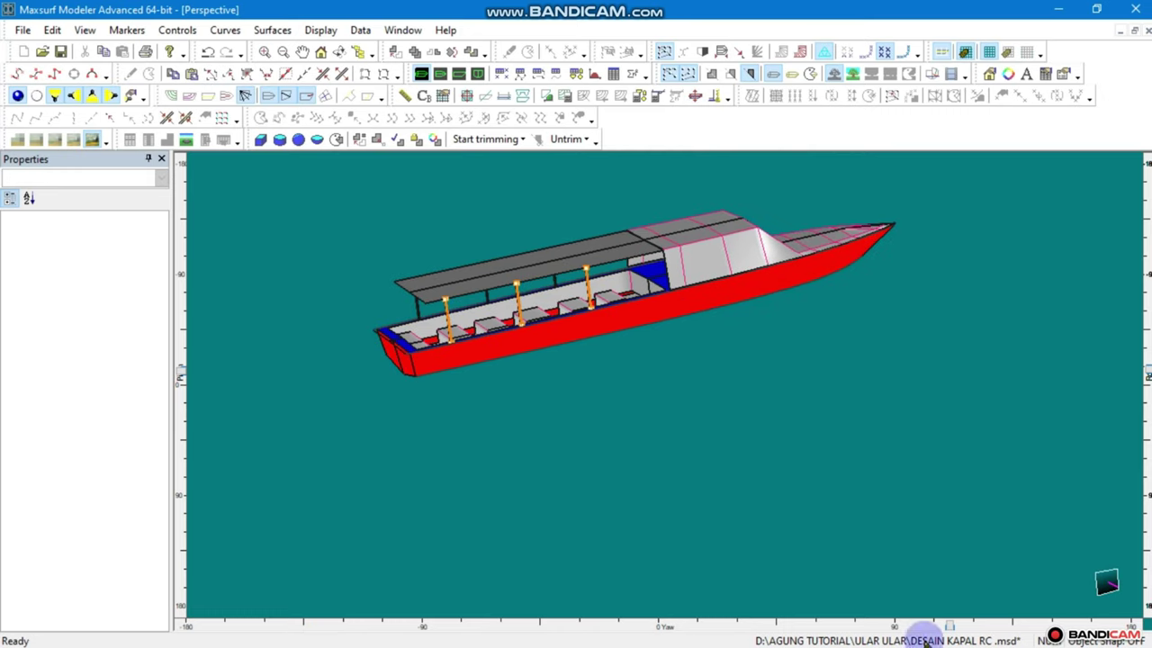
{"action": "mouse_move", "coordinate": [952, 635]}
{"action": "left_mouse_down"}
{"action": "mouse_move", "coordinate": [836, 627]}
{"action": "mouse_move", "coordinate": [818, 612]}
{"action": "mouse_move", "coordinate": [1071, 506]}
{"action": "mouse_move", "coordinate": [941, 498]}
{"action": "mouse_move", "coordinate": [782, 224]}
{"action": "mouse_move", "coordinate": [894, 234]}
{"action": "mouse_move", "coordinate": [608, 177]}
{"action": "left_mouse_up"}
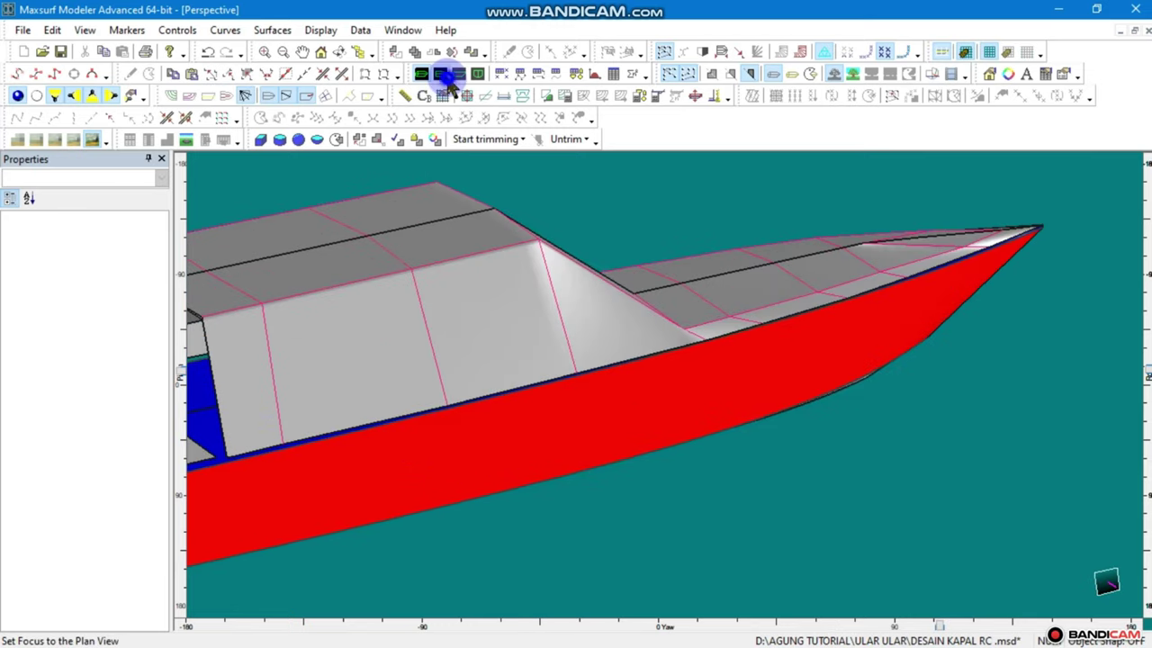
Unlock the Waterplane, Buttock plane and TRANSOM surfaces in the Surfaces table
{"action": "left_click", "coordinate": [440, 74]}
{"action": "mouse_move", "coordinate": [899, 322]}
{"action": "left_mouse_down"}
{"action": "mouse_move", "coordinate": [527, 326]}
{"action": "mouse_move", "coordinate": [514, 388]}
{"action": "mouse_move", "coordinate": [471, 368]}
{"action": "left_mouse_up"}
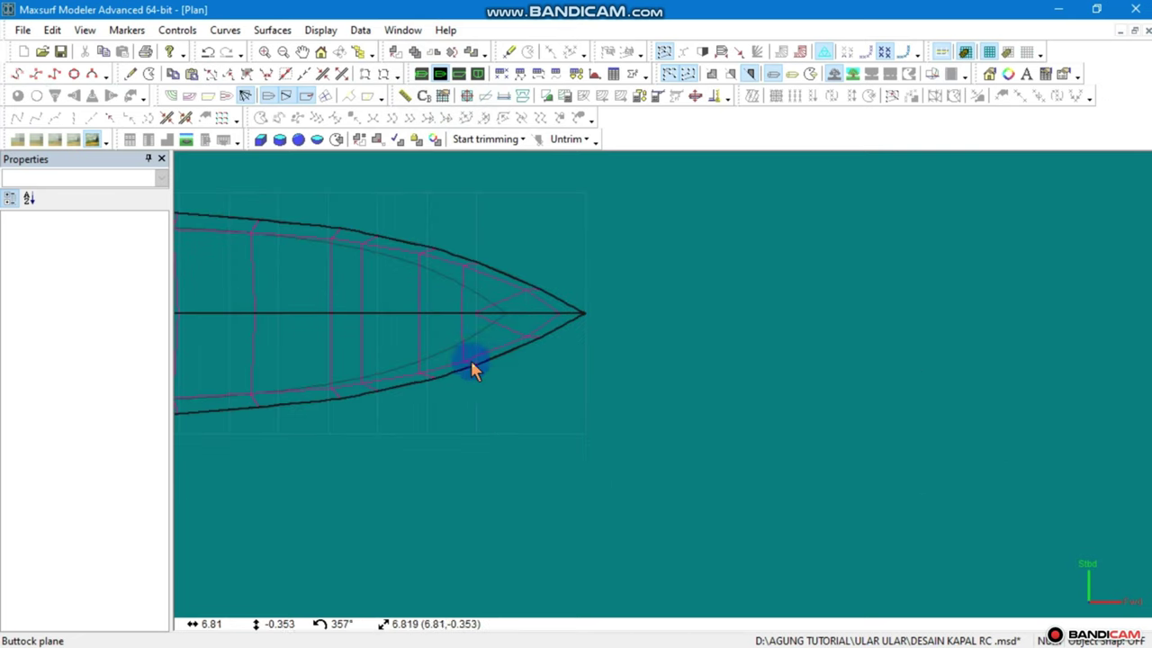
{"action": "left_click", "coordinate": [576, 74]}
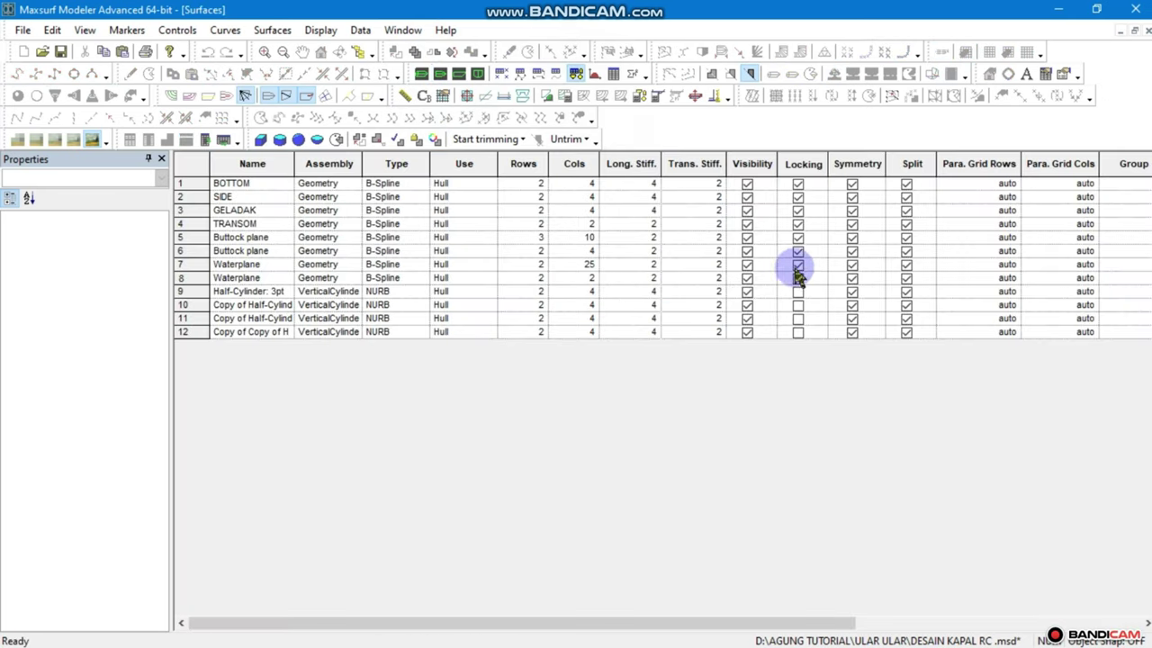
{"action": "left_click", "coordinate": [797, 265]}
{"action": "left_click", "coordinate": [798, 250]}
{"action": "left_click", "coordinate": [797, 238]}
{"action": "left_click", "coordinate": [797, 223]}
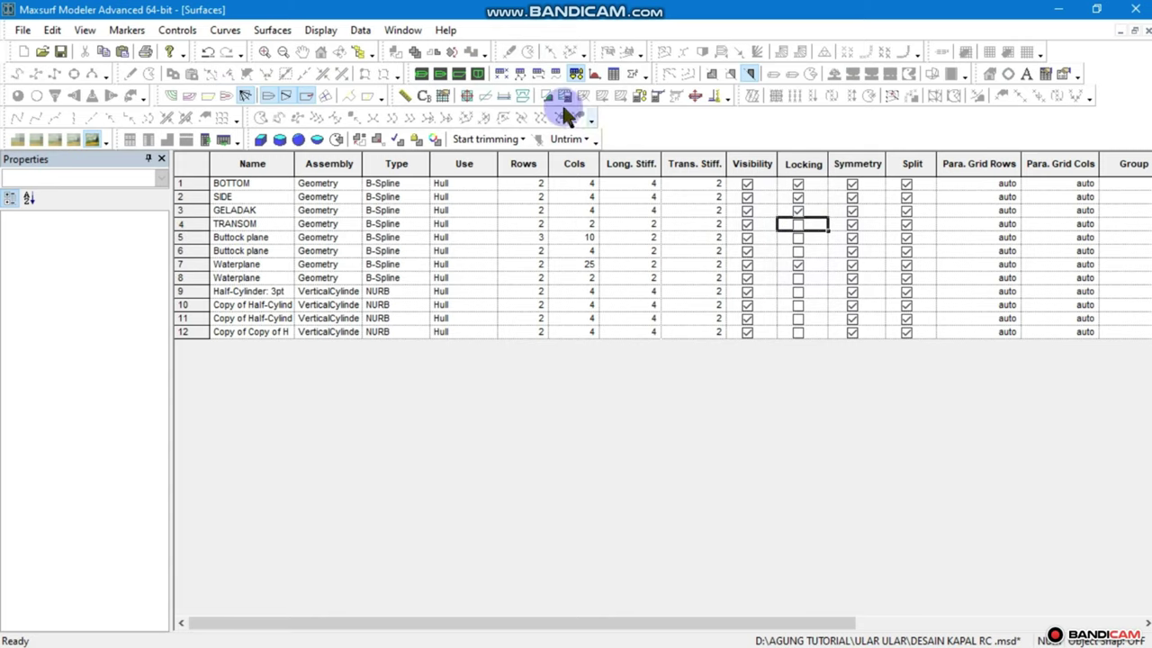
{"action": "left_click", "coordinate": [439, 75]}
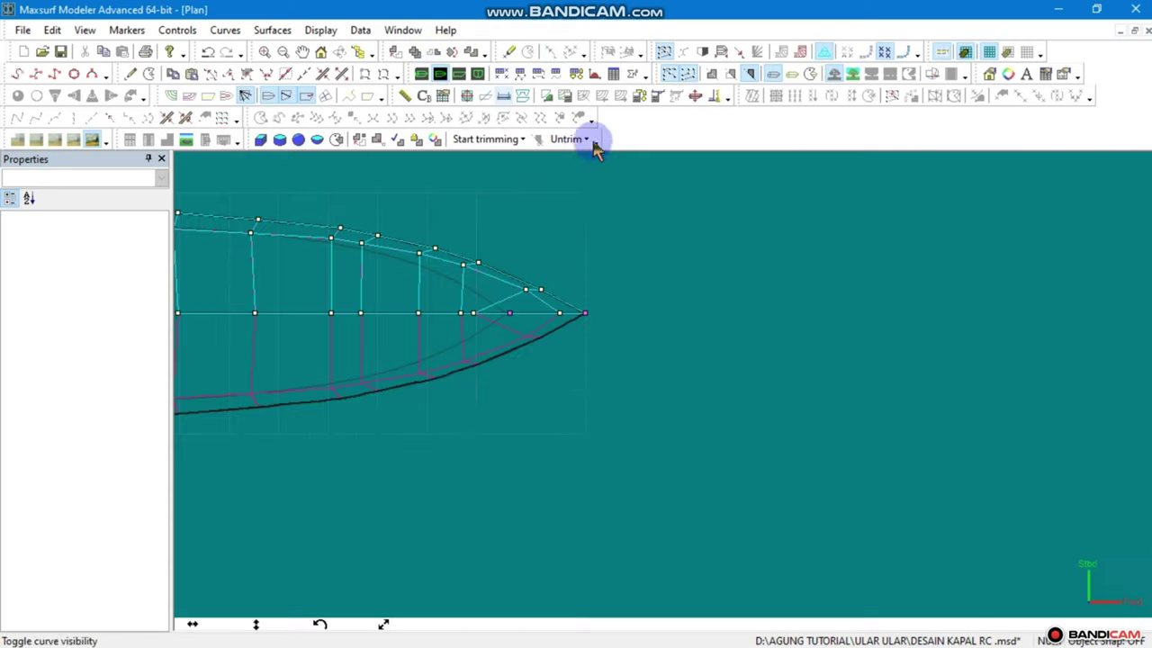
Drag Buttock plane control point 2,8 forward to 6.989 m
{"action": "left_click", "coordinate": [493, 303]}
{"action": "left_click", "coordinate": [465, 316]}
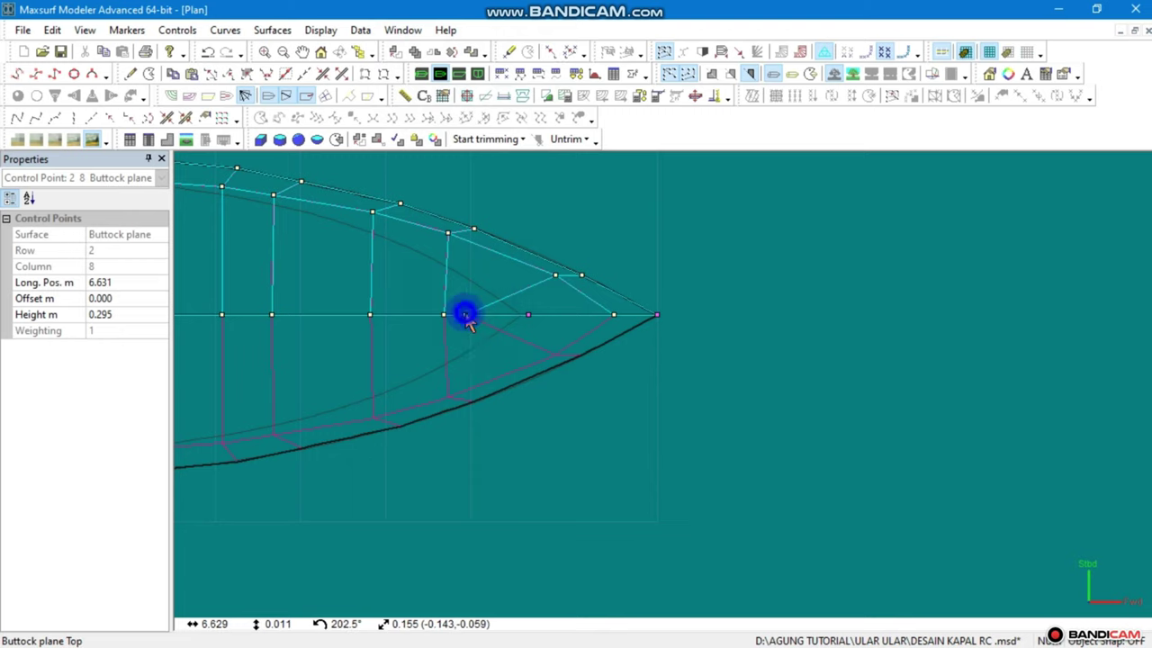
{"action": "left_click_drag", "start_coordinate": [465, 314], "coordinate": [531, 320]}
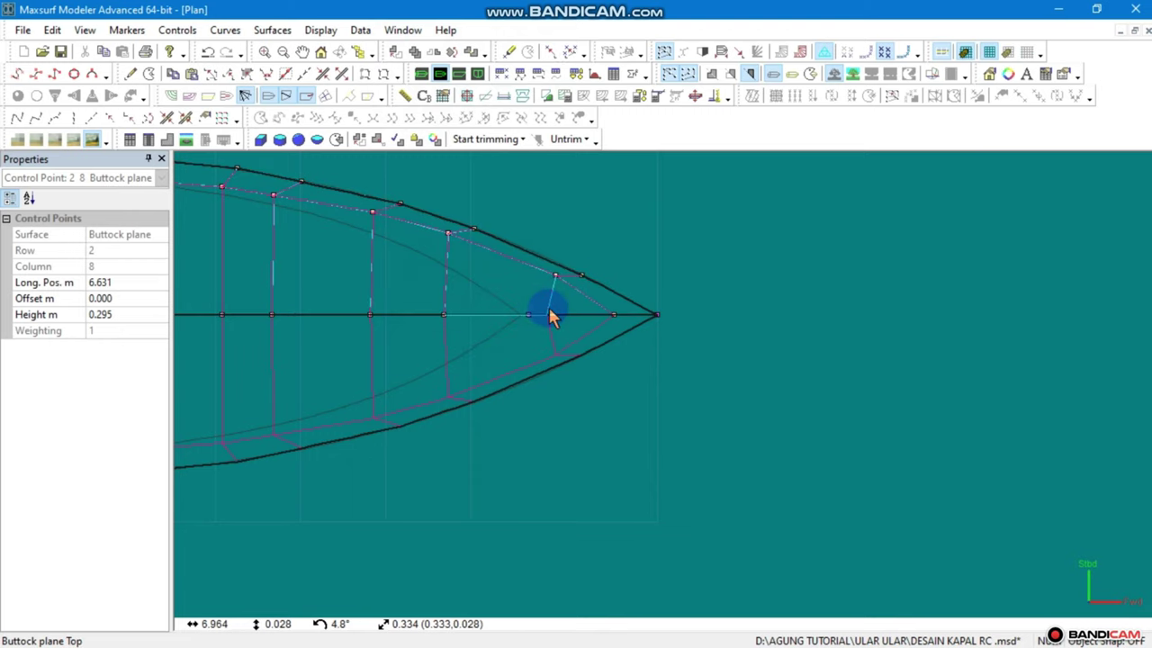
{"action": "left_click_drag", "start_coordinate": [555, 317], "coordinate": [555, 315]}
{"action": "left_click", "coordinate": [419, 75]}
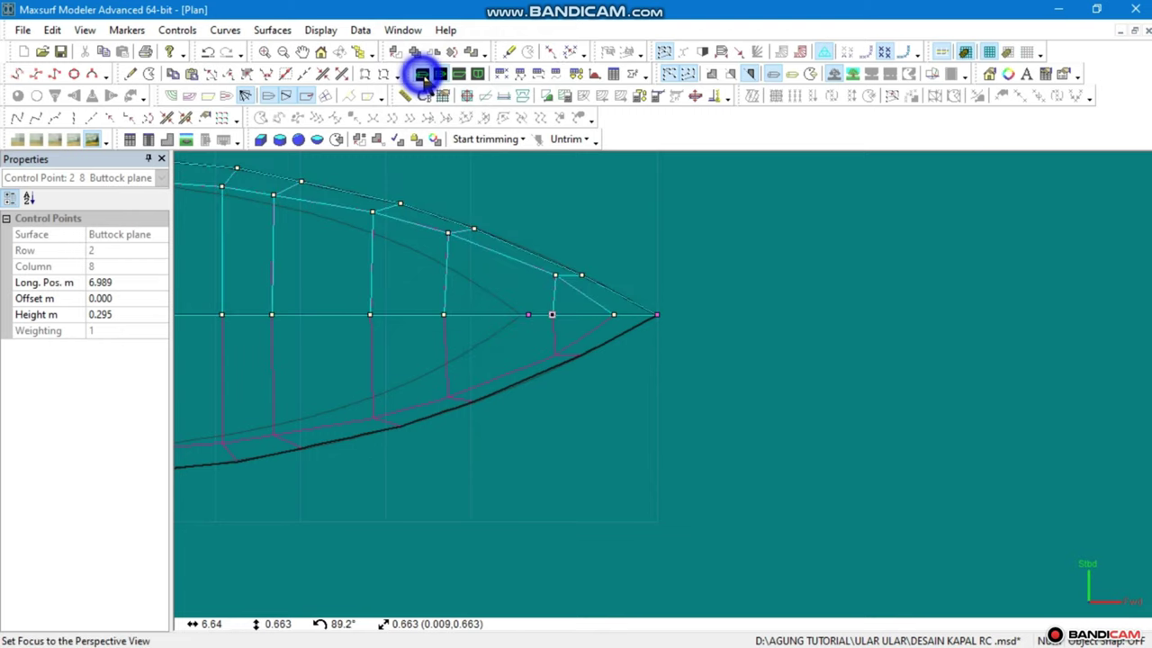
View the bow deck from above and drag a Buttock plane chine control point forward and up
{"action": "scroll", "coordinate": [810, 322], "scroll_direction": "up", "scroll_amount": 2}
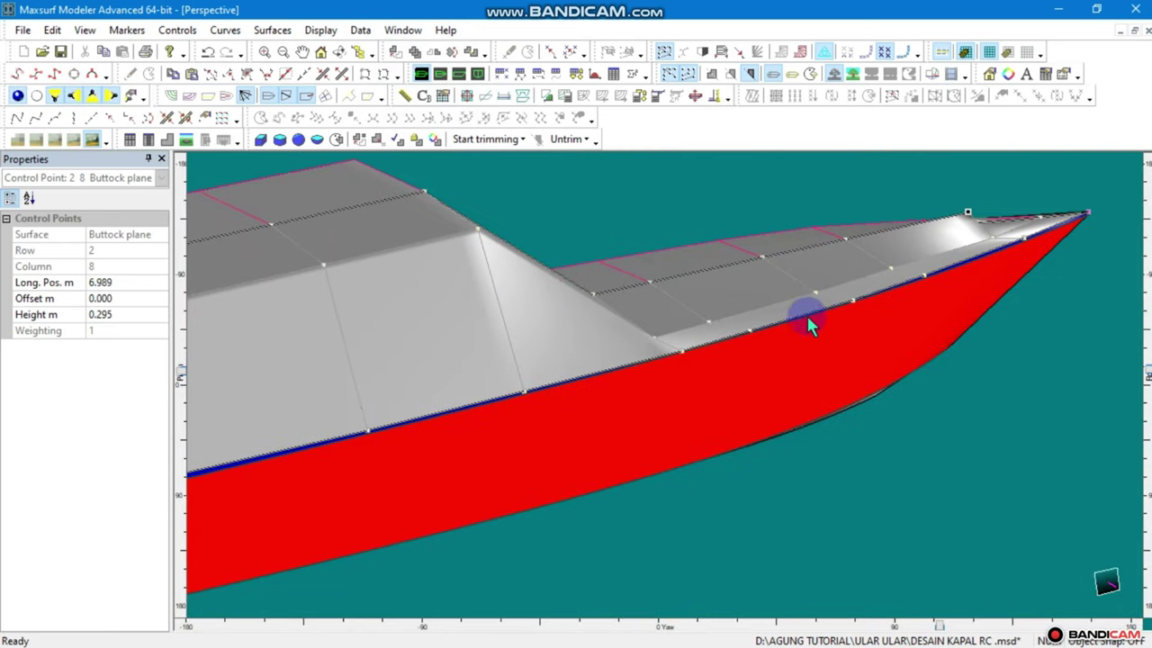
{"action": "scroll", "coordinate": [930, 198], "scroll_direction": "up", "scroll_amount": 2}
{"action": "scroll", "coordinate": [999, 233], "scroll_direction": "up", "scroll_amount": 2}
{"action": "scroll", "coordinate": [999, 233], "scroll_direction": "down", "scroll_amount": 2}
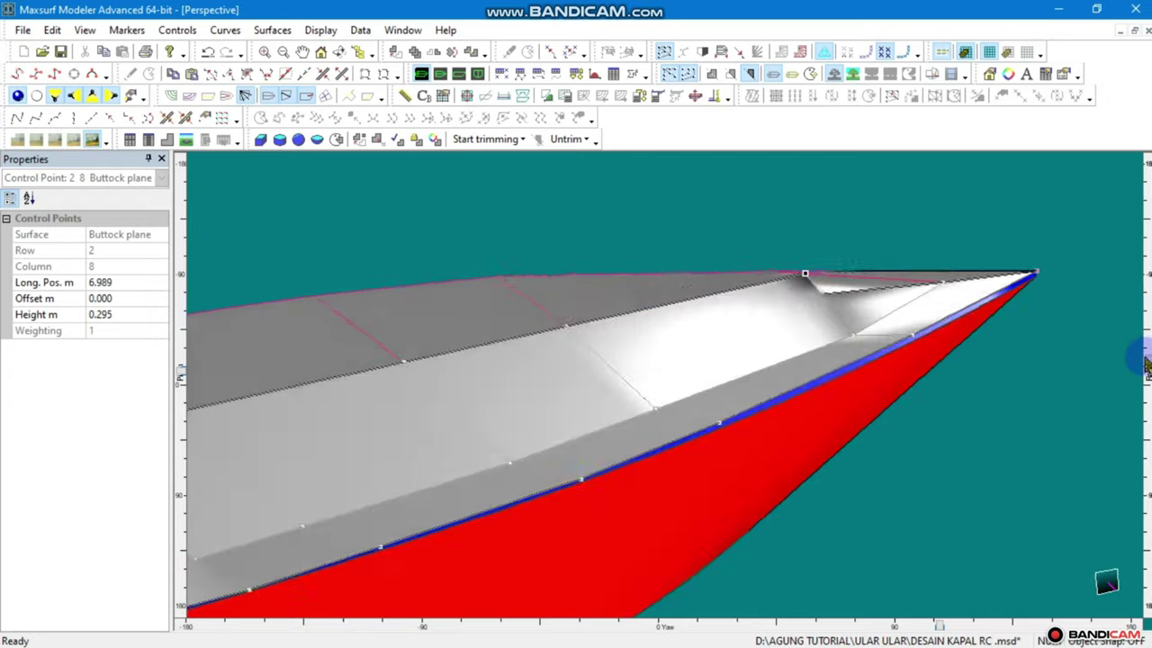
{"action": "middle_click_drag", "start_coordinate": [799, 270], "coordinate": [813, 283]}
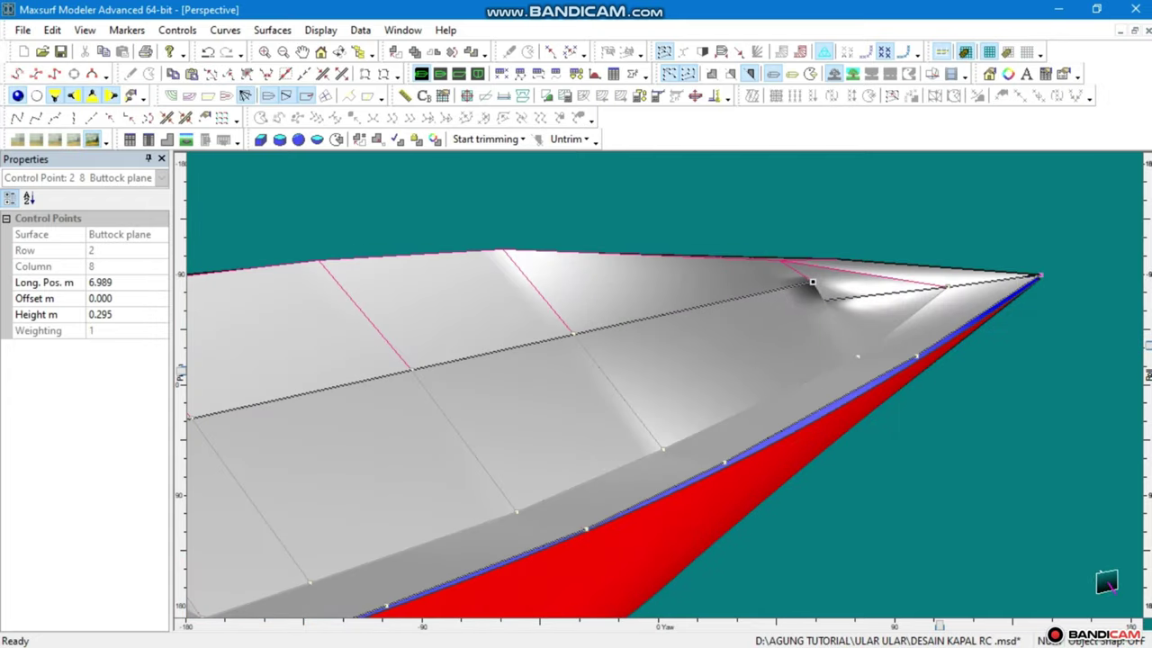
{"action": "left_click", "coordinate": [848, 368]}
{"action": "scroll", "coordinate": [669, 334], "scroll_direction": "up", "scroll_amount": 1}
{"action": "scroll", "coordinate": [630, 321], "scroll_direction": "up", "scroll_amount": 1}
{"action": "left_click", "coordinate": [830, 305]}
{"action": "left_click_drag", "start_coordinate": [829, 304], "coordinate": [843, 303]}
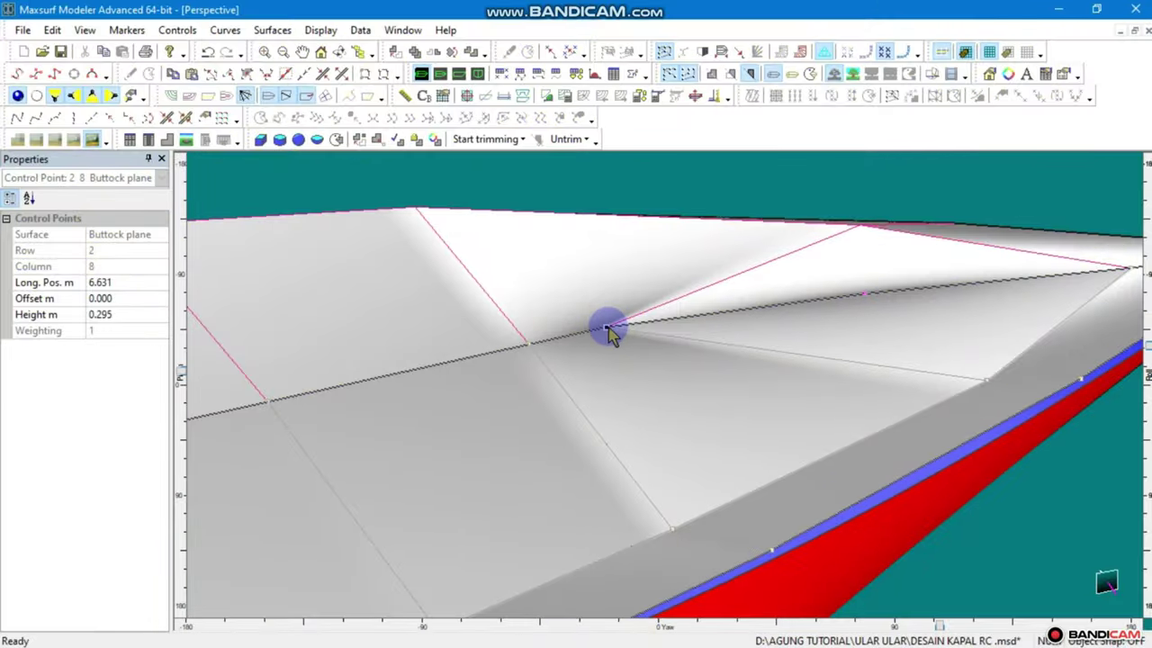
{"action": "left_click_drag", "start_coordinate": [610, 333], "coordinate": [711, 320]}
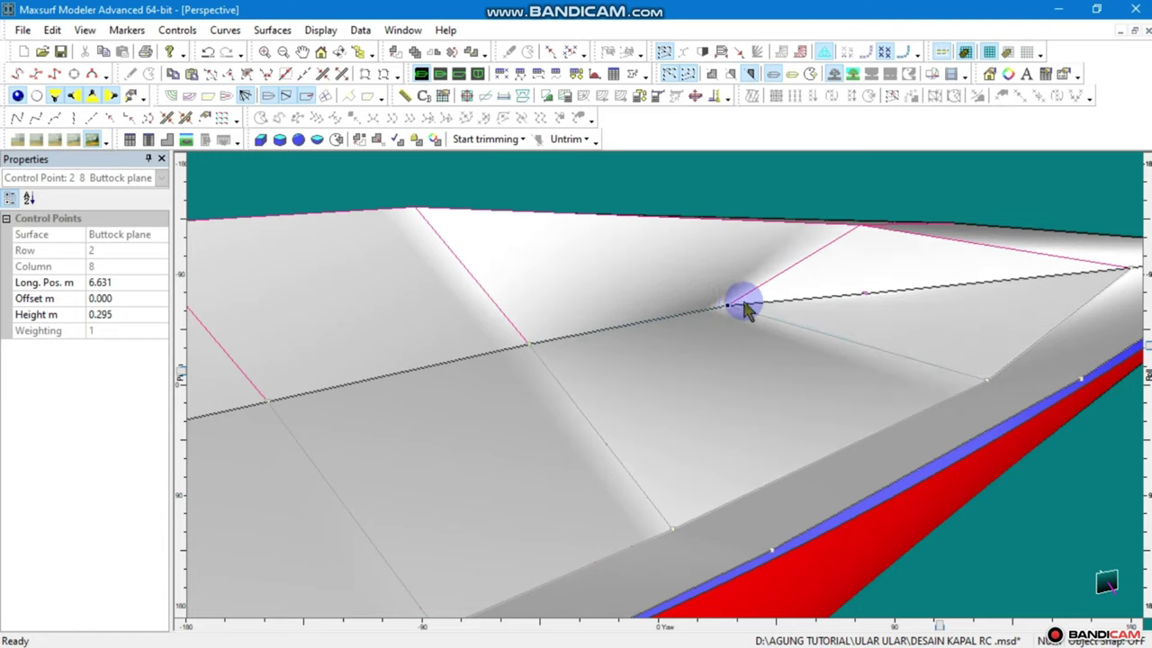
{"action": "left_click_drag", "start_coordinate": [711, 319], "coordinate": [810, 299]}
{"action": "scroll", "coordinate": [927, 325], "scroll_direction": "down", "scroll_amount": 2}
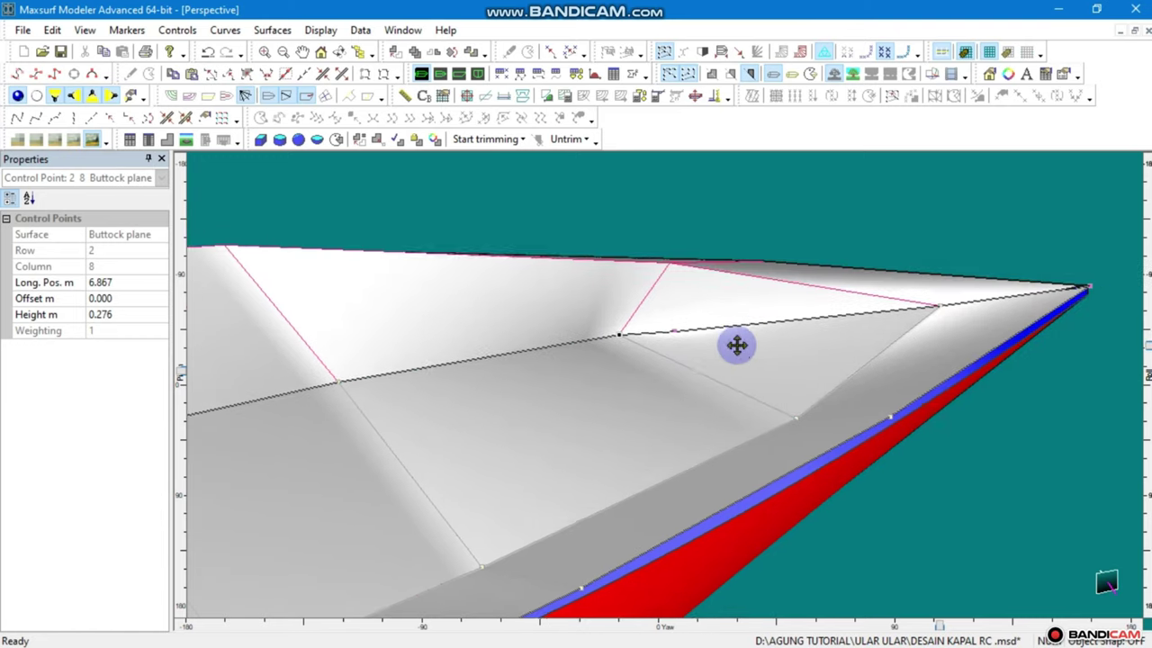
Drag control points 2,9 and 2,8 toward the bow, placing 2,8 at 7.002 m long, 0.255 m high
{"action": "left_click", "coordinate": [664, 335]}
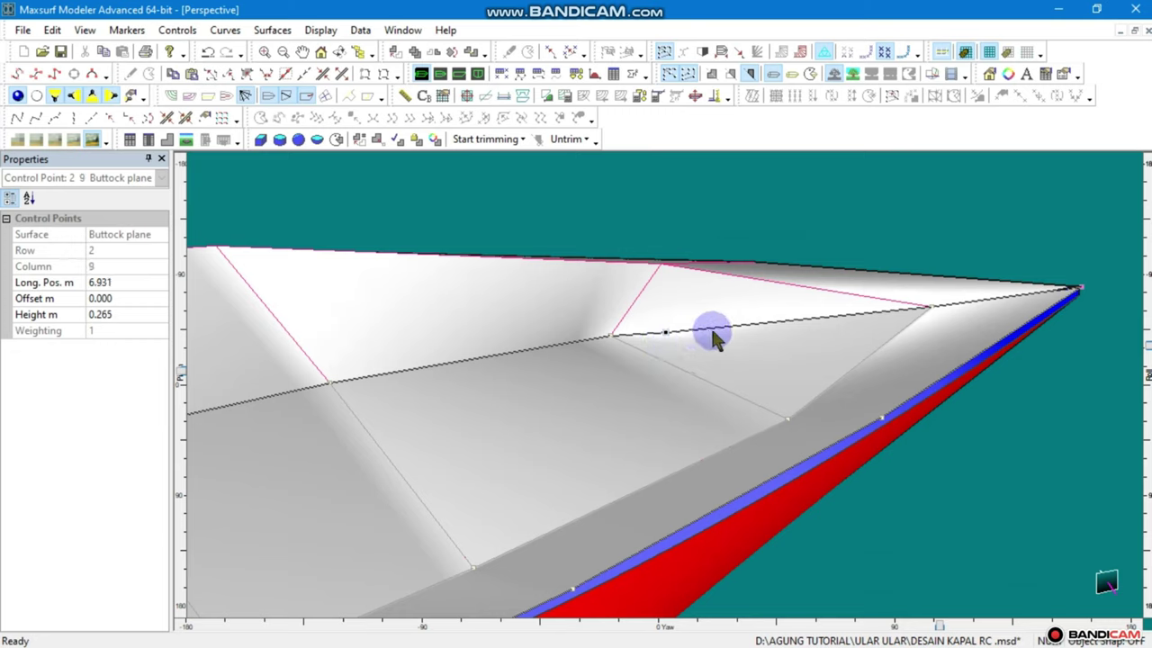
{"action": "mouse_move", "coordinate": [705, 331]}
{"action": "left_mouse_down"}
{"action": "mouse_move", "coordinate": [663, 342]}
{"action": "mouse_move", "coordinate": [796, 319]}
{"action": "left_mouse_up"}
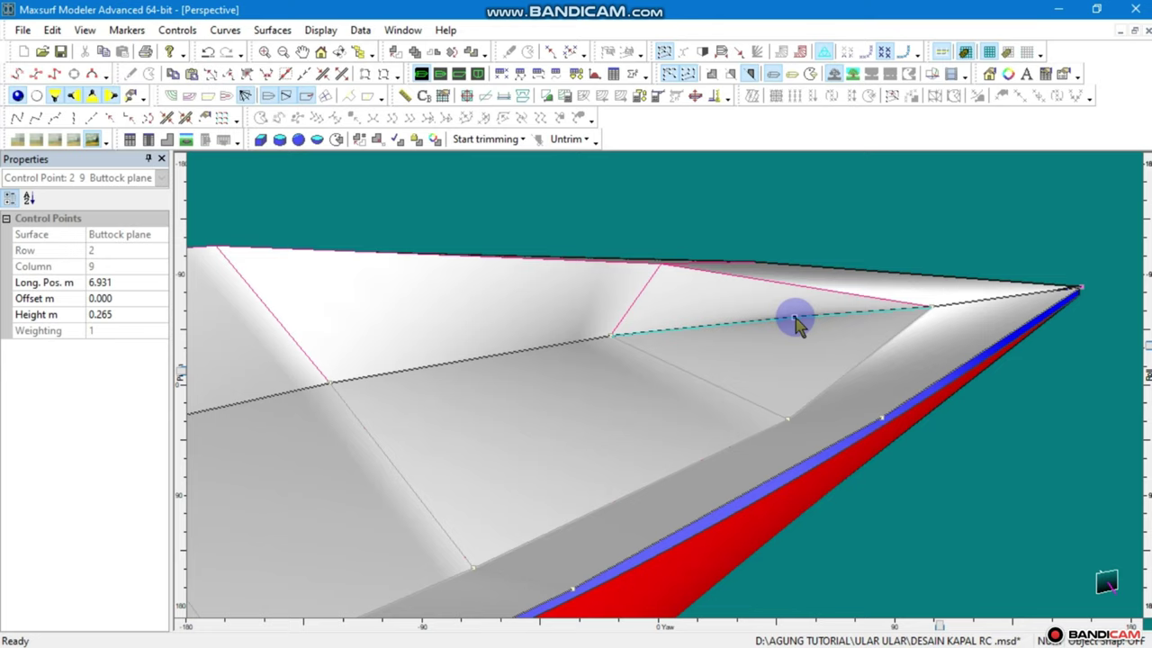
{"action": "left_click", "coordinate": [610, 336]}
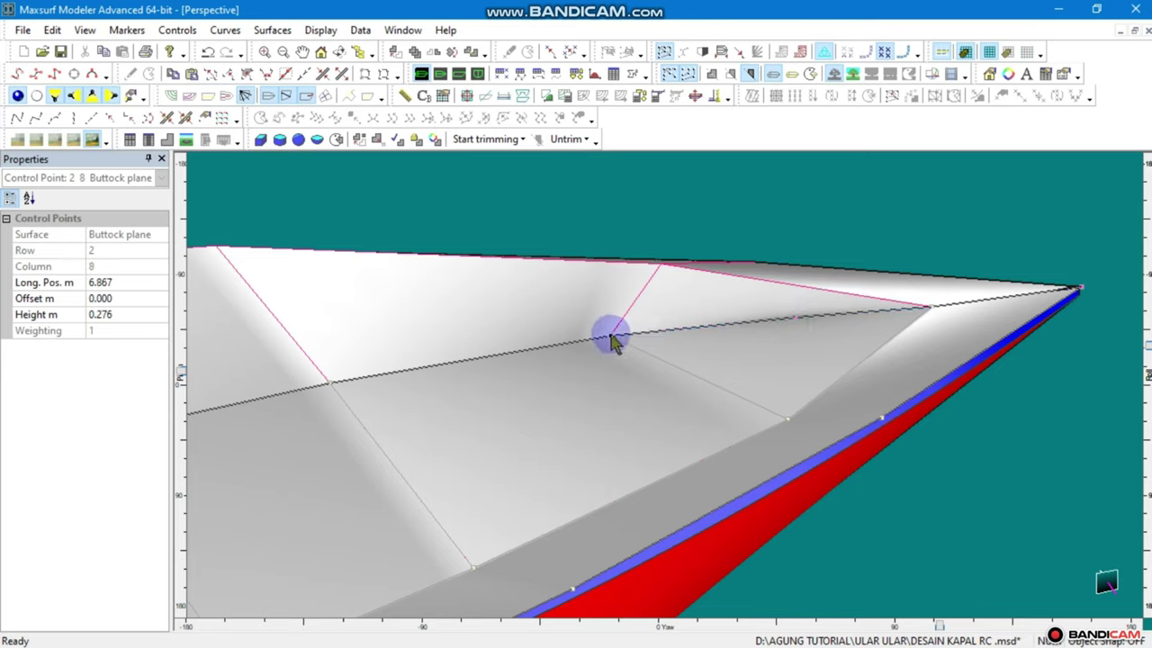
{"action": "left_click_drag", "start_coordinate": [610, 337], "coordinate": [727, 330]}
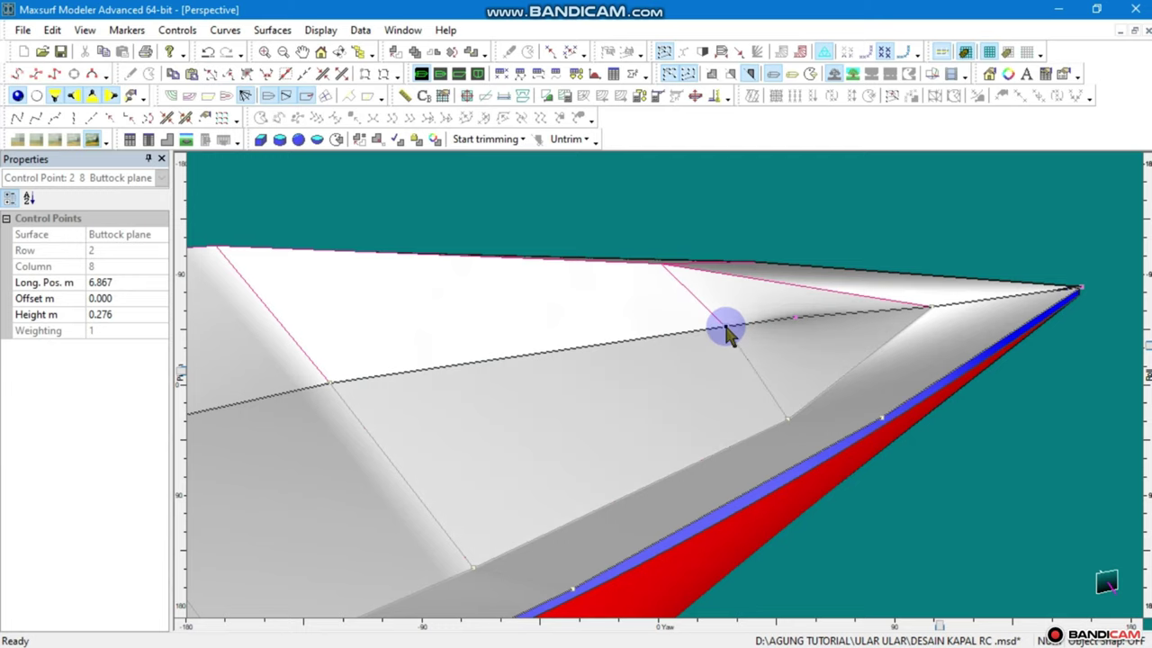
{"action": "scroll", "coordinate": [817, 424], "scroll_direction": "down", "scroll_amount": 3}
{"action": "scroll", "coordinate": [501, 355], "scroll_direction": "down", "scroll_amount": 2}
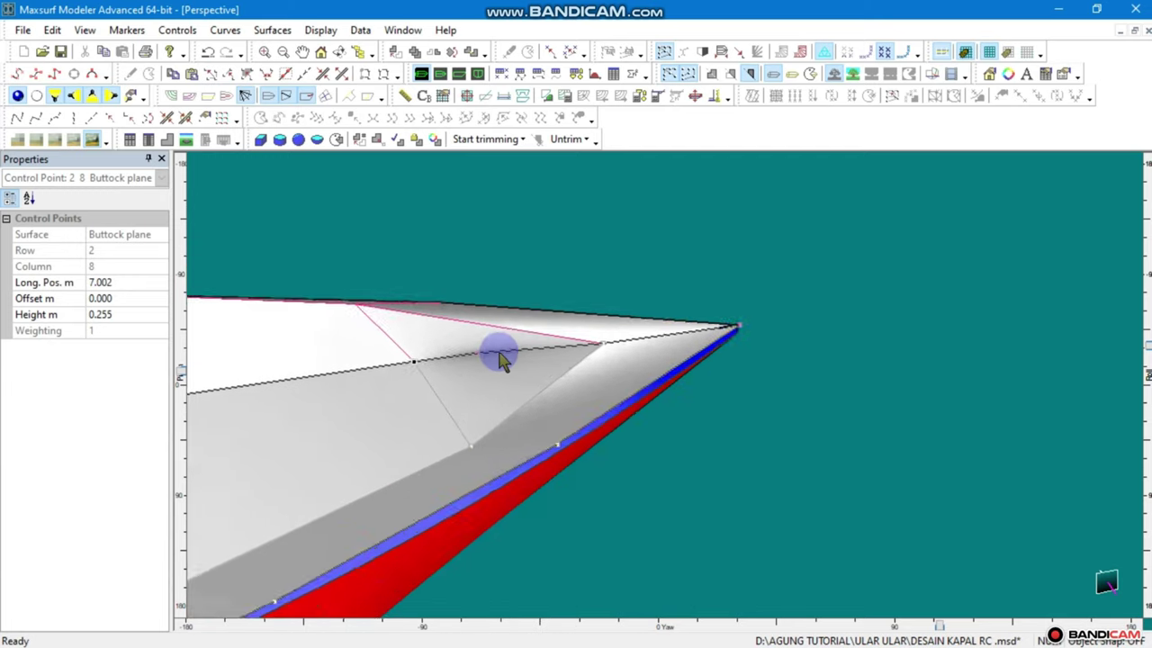
{"action": "scroll", "coordinate": [506, 360], "scroll_direction": "down", "scroll_amount": 3}
{"action": "scroll", "coordinate": [494, 354], "scroll_direction": "down", "scroll_amount": 2}
{"action": "scroll", "coordinate": [427, 381], "scroll_direction": "up", "scroll_amount": 2}
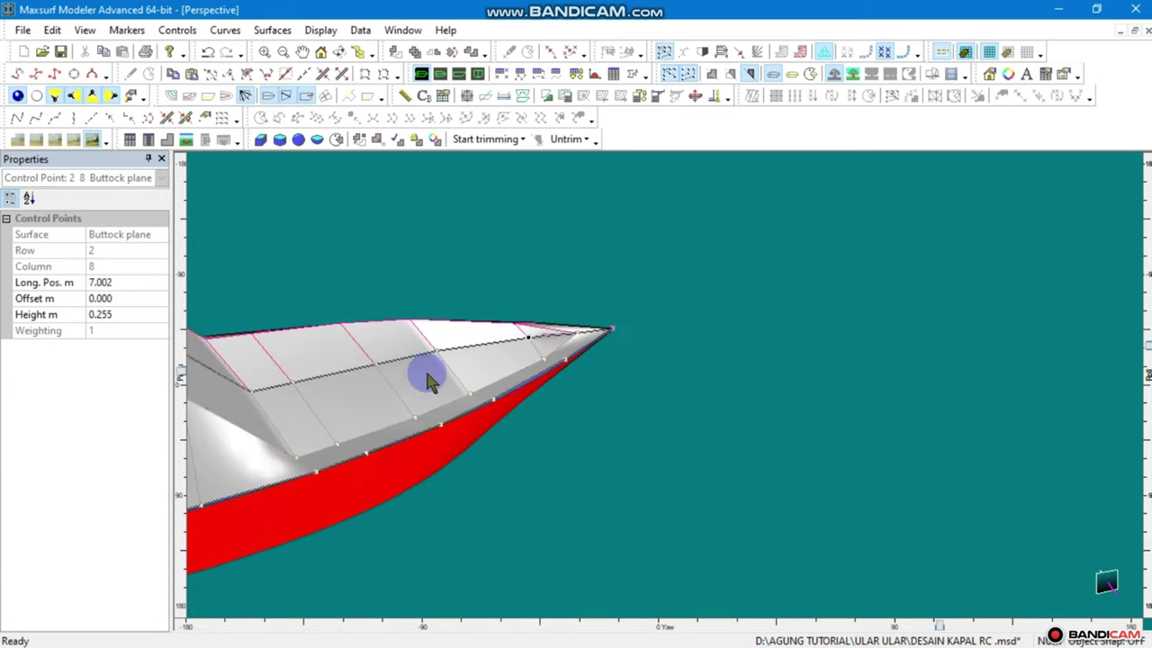
{"action": "scroll", "coordinate": [429, 380], "scroll_direction": "up", "scroll_amount": 2}
In Profile view, nudge Buttock plane control point 2,7 aft and lower to 6.505 m, 0.286 m high
{"action": "left_click", "coordinate": [458, 73]}
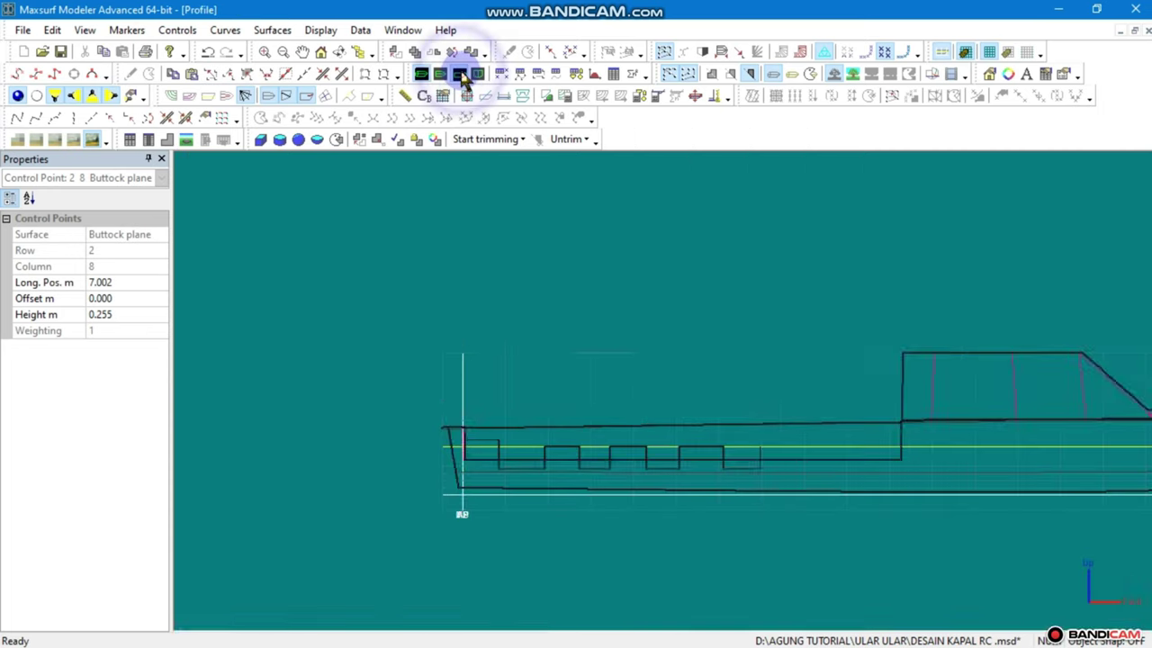
{"action": "scroll", "coordinate": [573, 324], "scroll_direction": "down", "scroll_amount": 2}
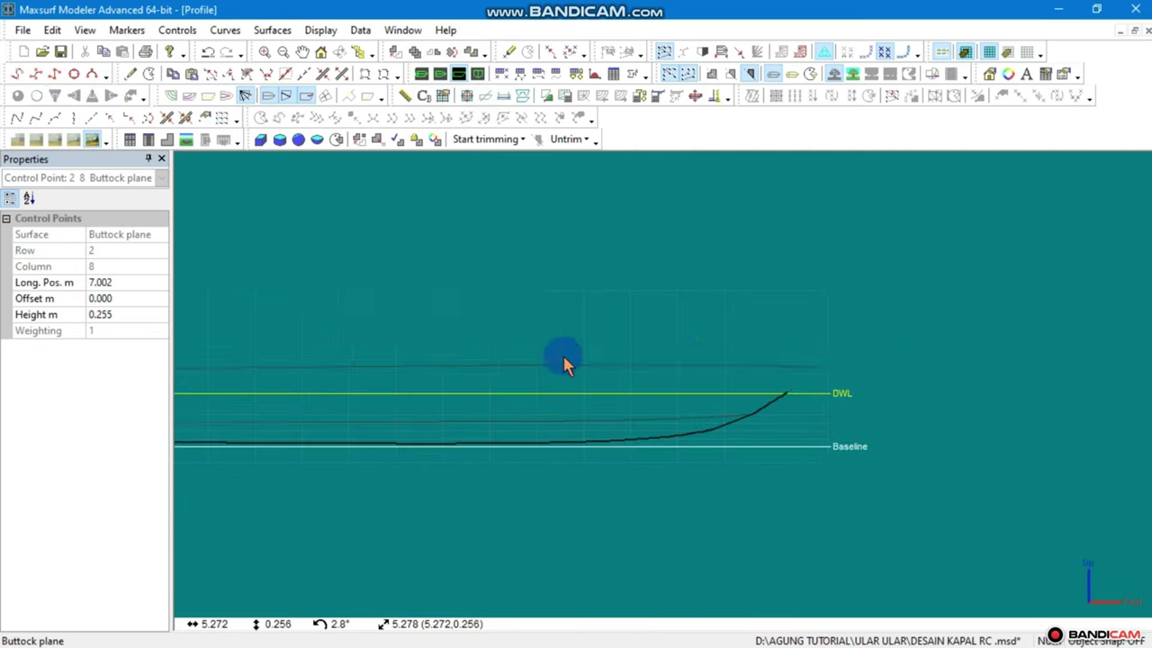
{"action": "scroll", "coordinate": [561, 366], "scroll_direction": "up", "scroll_amount": 2}
{"action": "scroll", "coordinate": [779, 345], "scroll_direction": "up", "scroll_amount": 2}
{"action": "scroll", "coordinate": [781, 351], "scroll_direction": "up", "scroll_amount": 2}
{"action": "left_click", "coordinate": [733, 381]}
{"action": "left_click", "coordinate": [734, 368]}
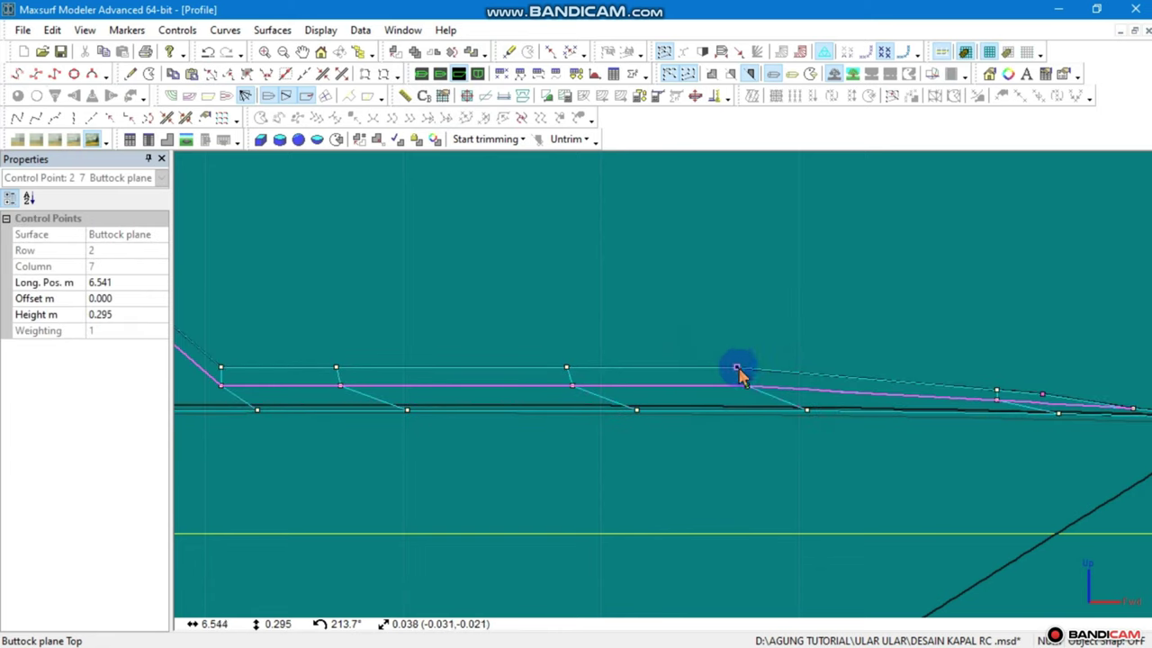
{"action": "left_click_drag", "start_coordinate": [735, 369], "coordinate": [728, 372]}
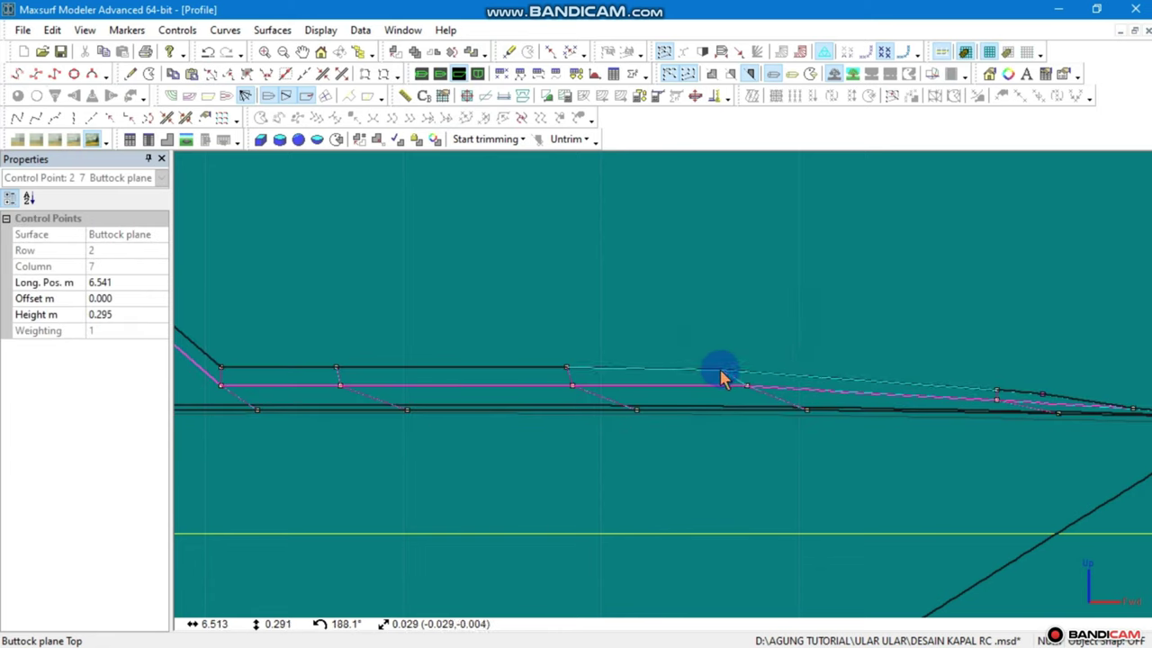
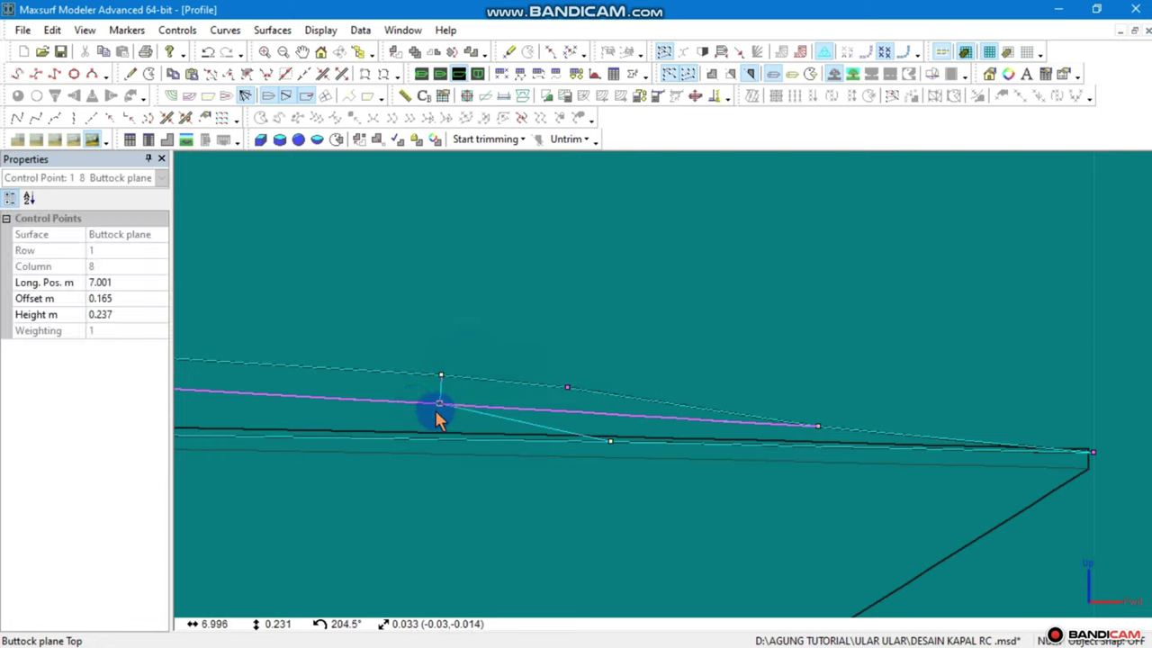
Drag the Buttock plane's bow-end control points forward and slightly up along the curve
{"action": "left_click_drag", "start_coordinate": [438, 407], "coordinate": [511, 412]}
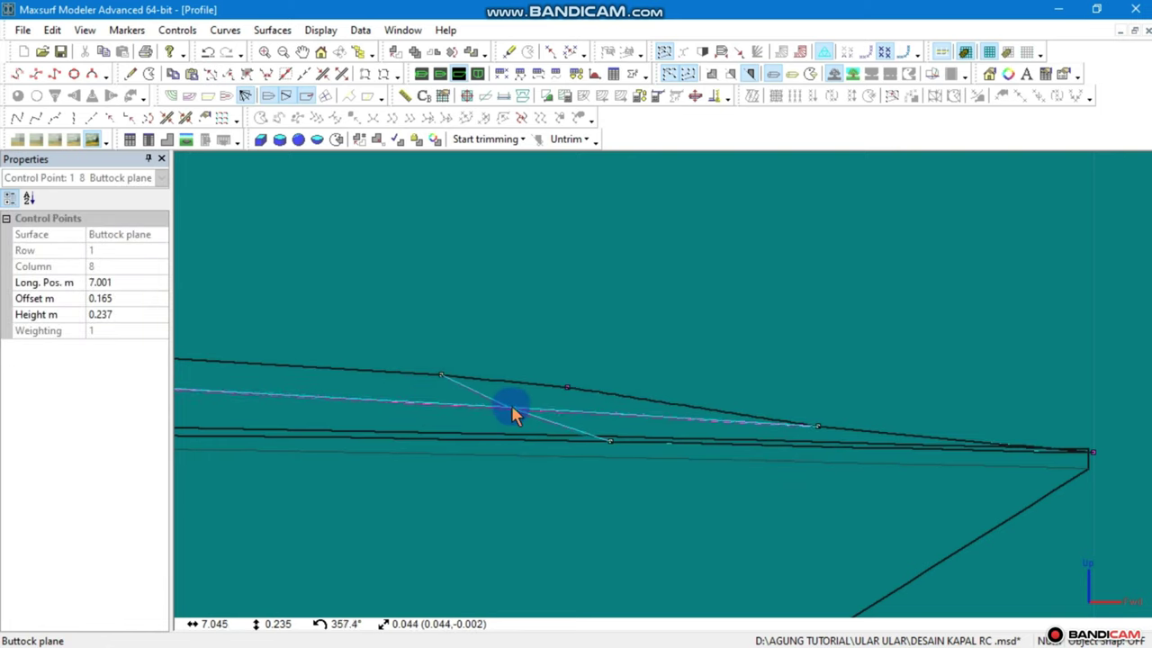
{"action": "left_click", "coordinate": [817, 427]}
{"action": "left_click_drag", "start_coordinate": [819, 426], "coordinate": [822, 419]}
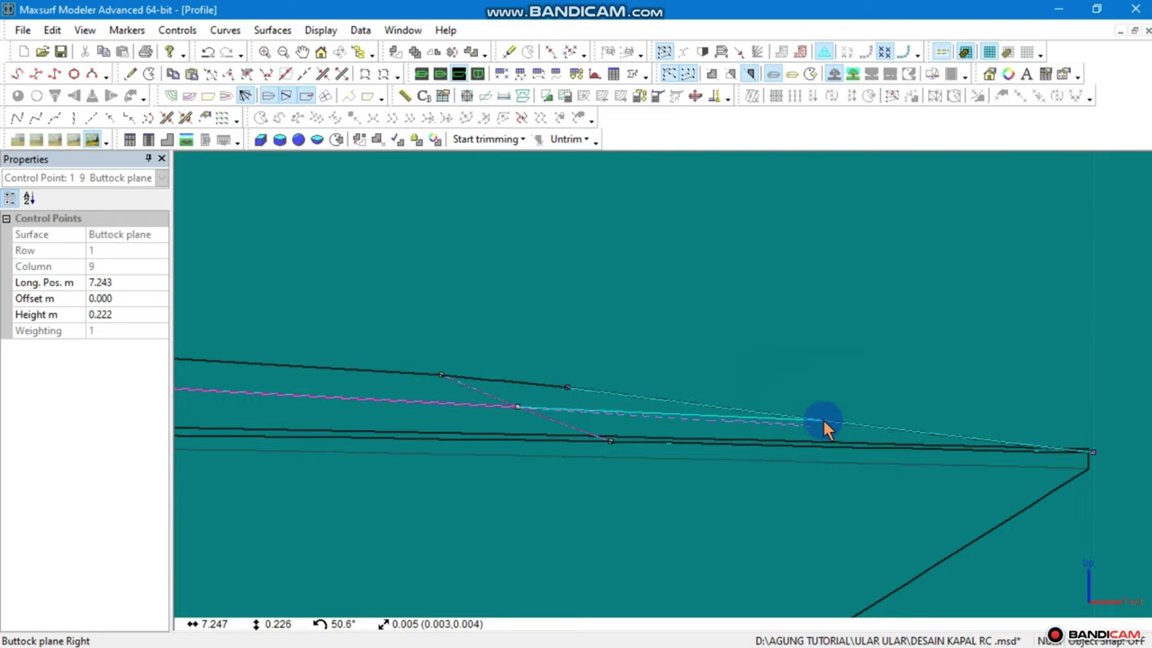
Move bow-tip control points 0,9 and 1,9, settling the end point at 7.247 m long, 0.226 m high
{"action": "middle_click_drag", "start_coordinate": [1079, 452], "coordinate": [825, 453]}
{"action": "left_click", "coordinate": [886, 434]}
{"action": "left_click", "coordinate": [837, 456]}
{"action": "left_click", "coordinate": [881, 420]}
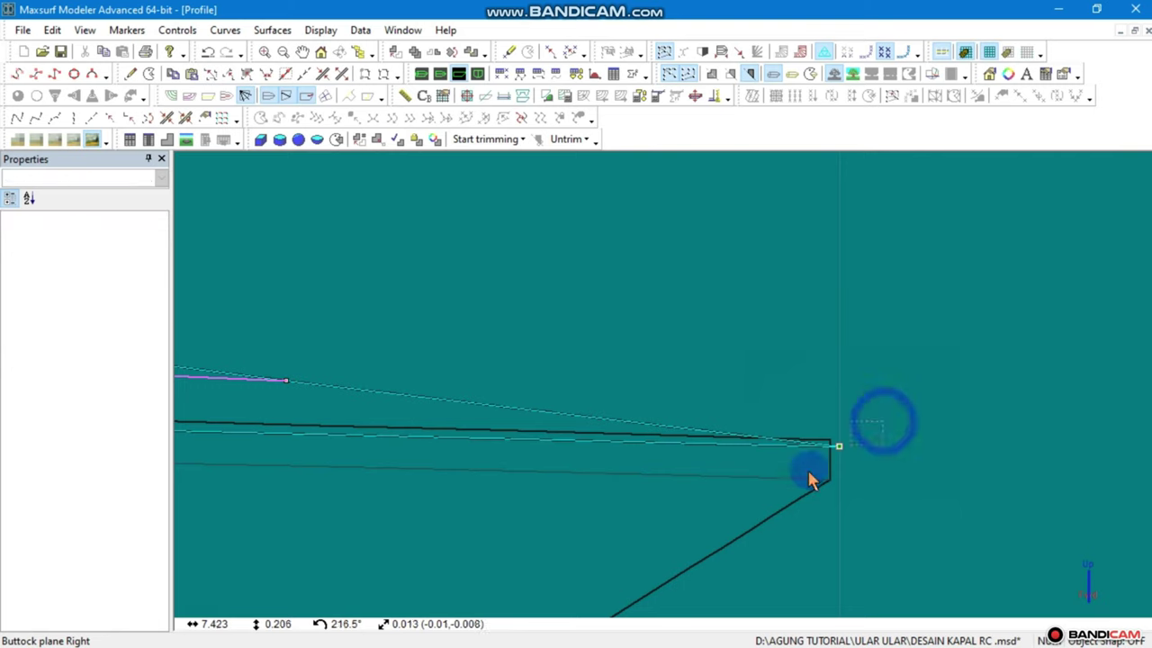
{"action": "left_click", "coordinate": [839, 447]}
{"action": "mouse_move", "coordinate": [838, 447]}
{"action": "left_mouse_down"}
{"action": "mouse_move", "coordinate": [827, 438]}
{"action": "mouse_move", "coordinate": [846, 472]}
{"action": "left_mouse_up"}
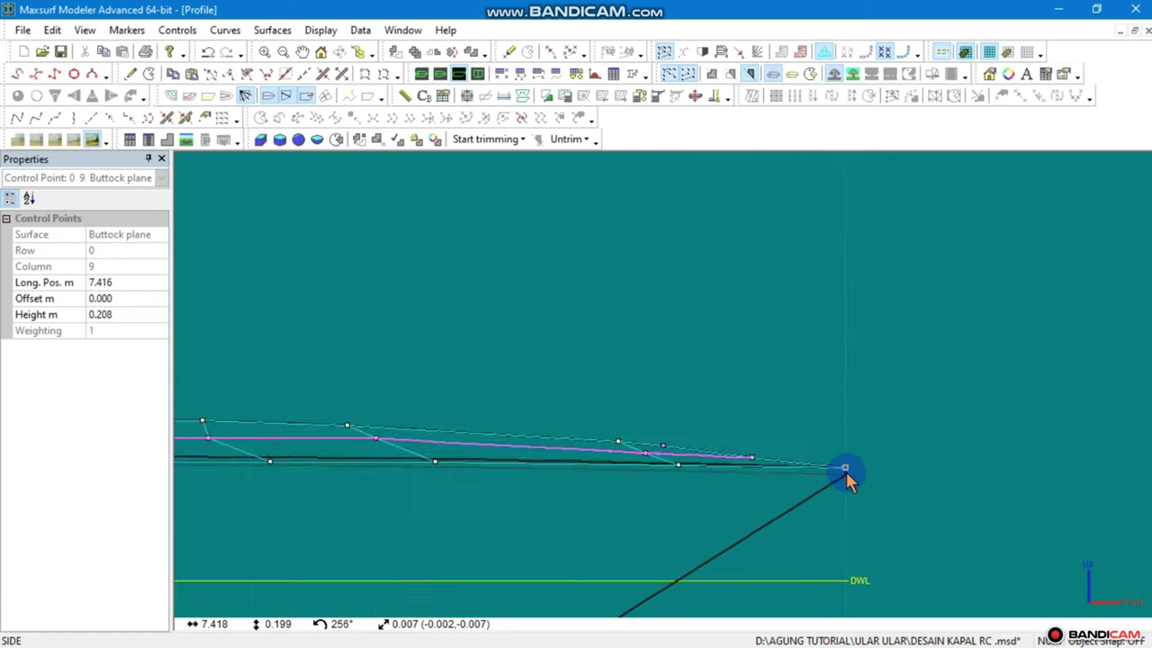
{"action": "scroll", "coordinate": [788, 441], "scroll_direction": "up", "scroll_amount": 2}
{"action": "scroll", "coordinate": [843, 464], "scroll_direction": "up", "scroll_amount": 2}
{"action": "scroll", "coordinate": [835, 477], "scroll_direction": "up", "scroll_amount": 2}
{"action": "left_click_drag", "start_coordinate": [828, 483], "coordinate": [817, 488]}
Check the bow in the Perspective view, then bring up the Surfaces table listing all 12 surfaces
{"action": "left_click", "coordinate": [420, 76]}
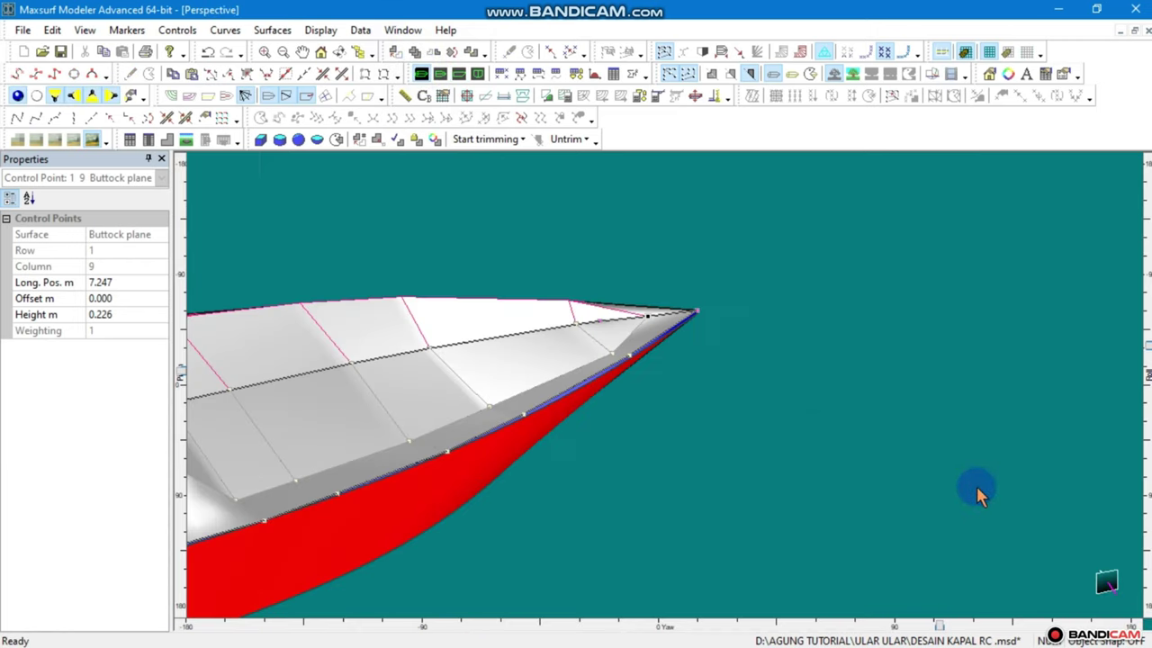
{"action": "mouse_move", "coordinate": [625, 341]}
{"action": "left_mouse_down"}
{"action": "mouse_move", "coordinate": [601, 342]}
{"action": "mouse_move", "coordinate": [596, 330]}
{"action": "mouse_move", "coordinate": [738, 445]}
{"action": "mouse_move", "coordinate": [612, 464]}
{"action": "left_mouse_up"}
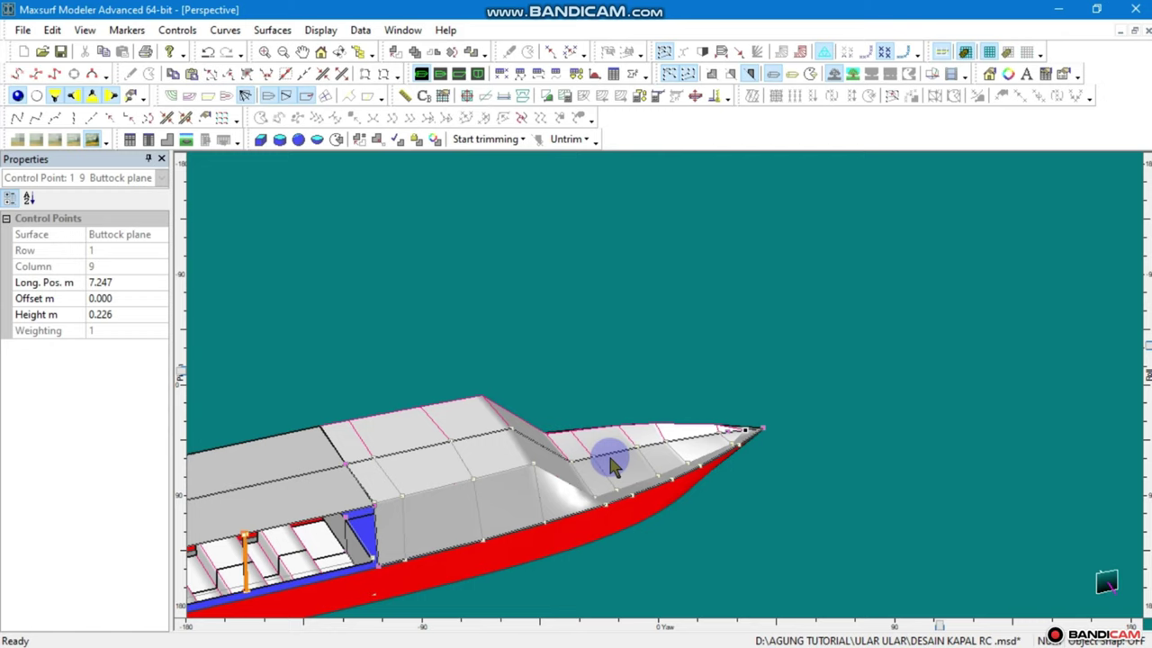
{"action": "left_click", "coordinate": [575, 74]}
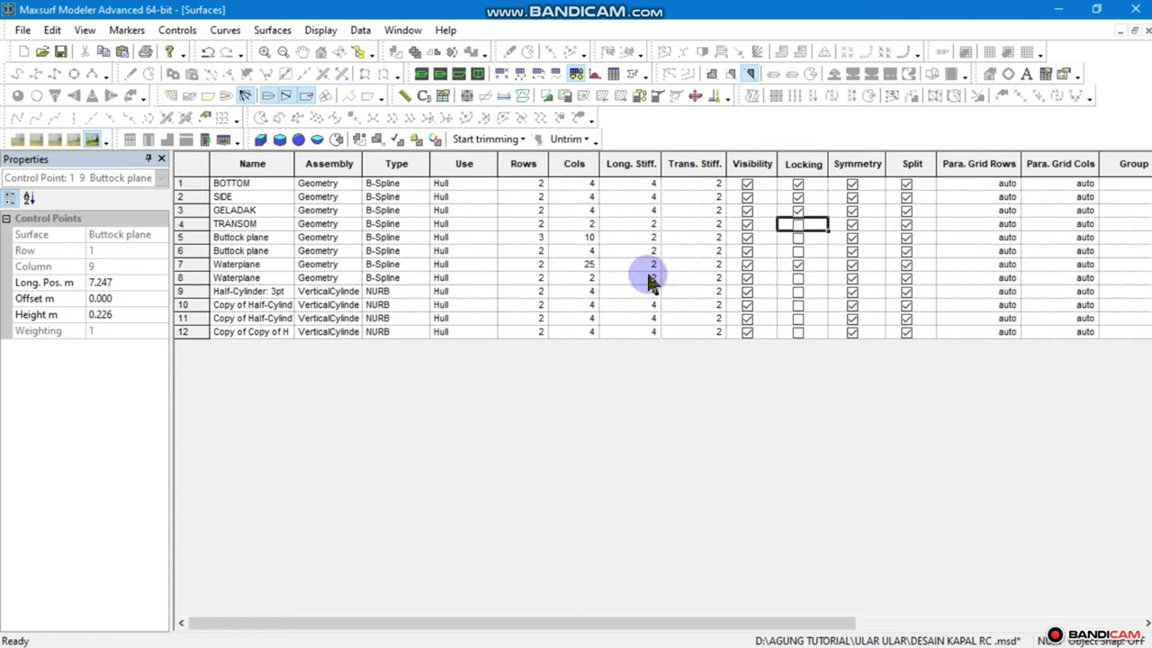
Set the Waterplane and Half-Cylinder stiffness values to 4 in the Surfaces table
{"action": "double_click", "coordinate": [682, 264]}
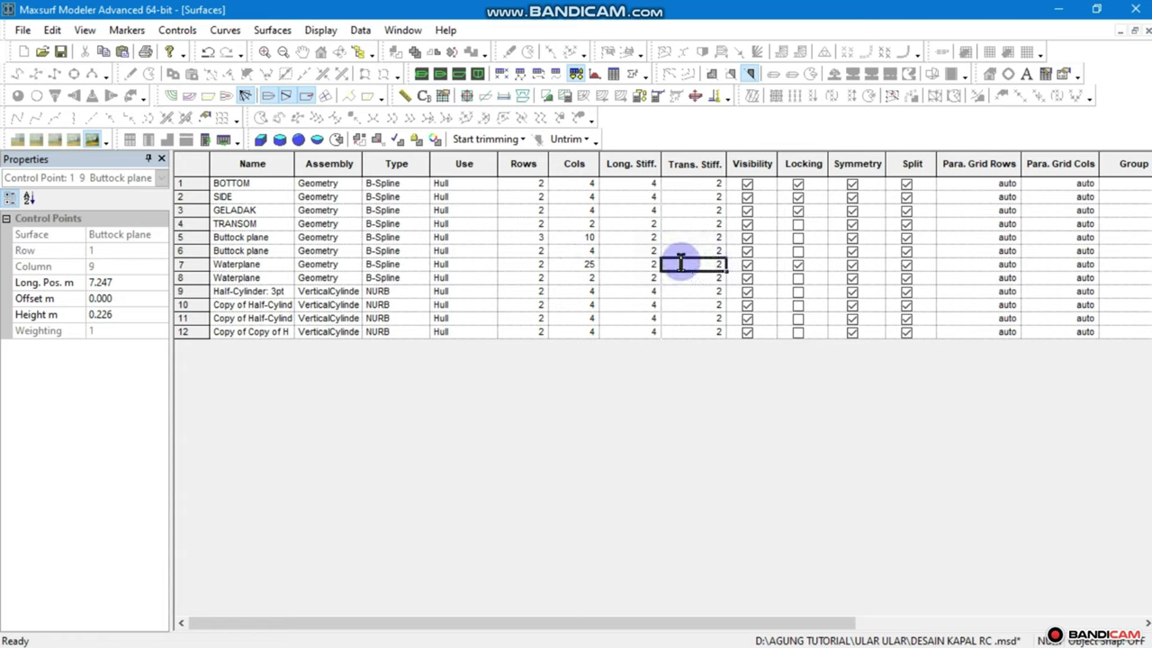
{"action": "double_click", "coordinate": [650, 263]}
{"action": "type", "text": "4"}
{"action": "left_click", "coordinate": [651, 306]}
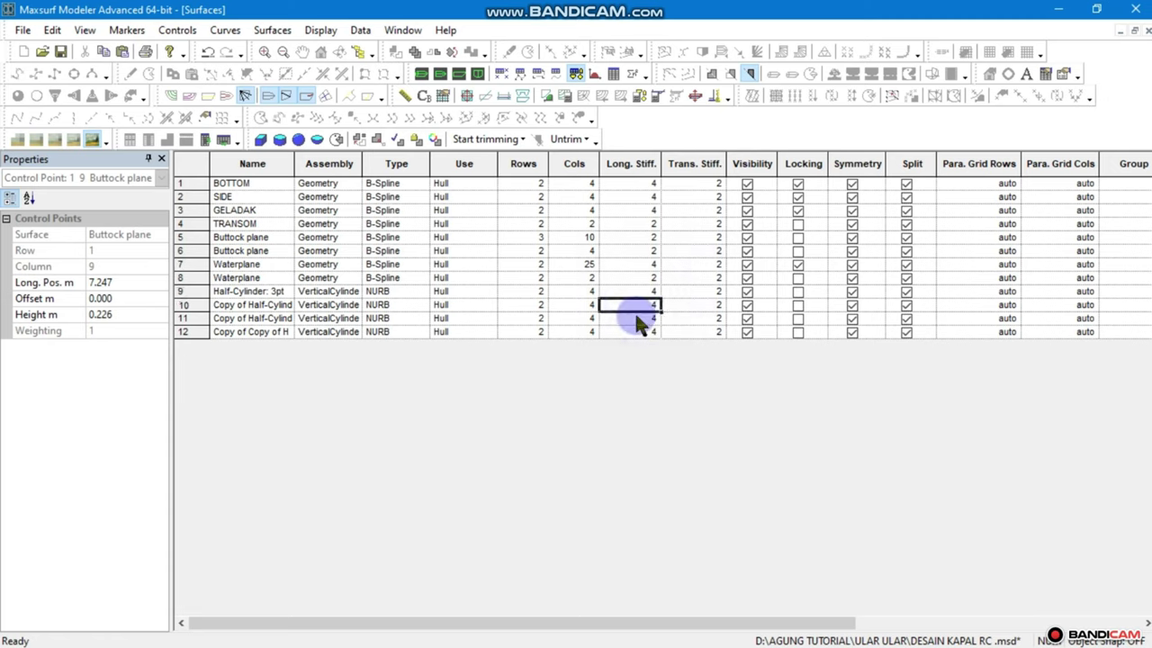
{"action": "double_click", "coordinate": [693, 291]}
{"action": "type", "text": "4"}
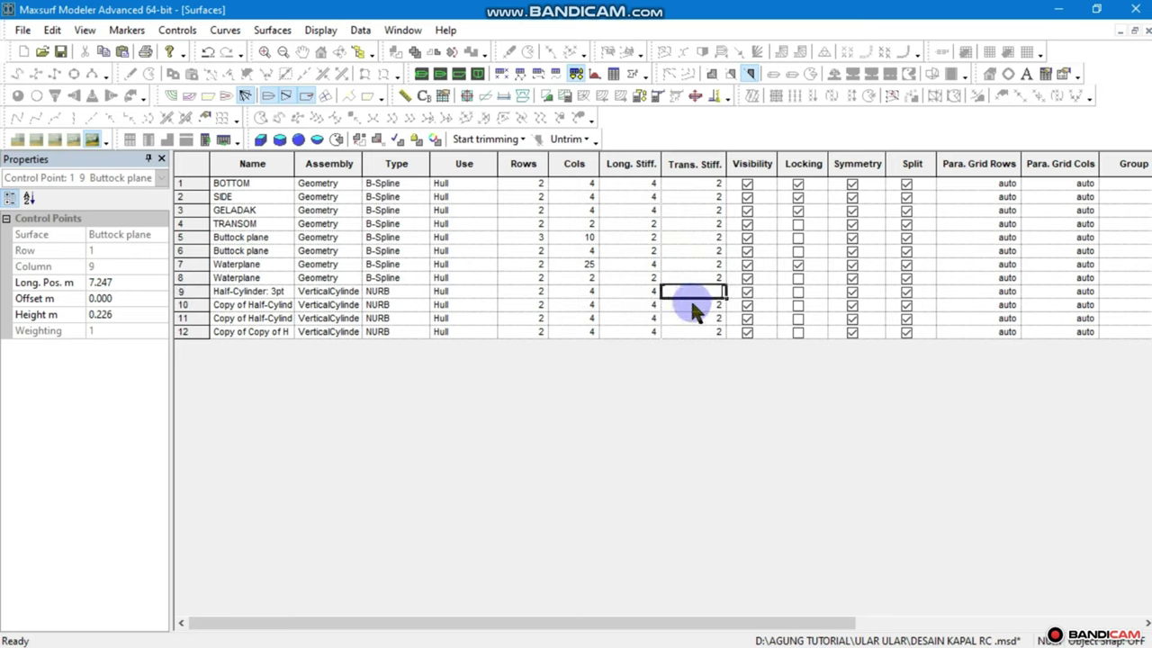
Check the cabin top's curvature in the Perspective view, orbiting to show the whole boat
{"action": "left_click", "coordinate": [419, 75]}
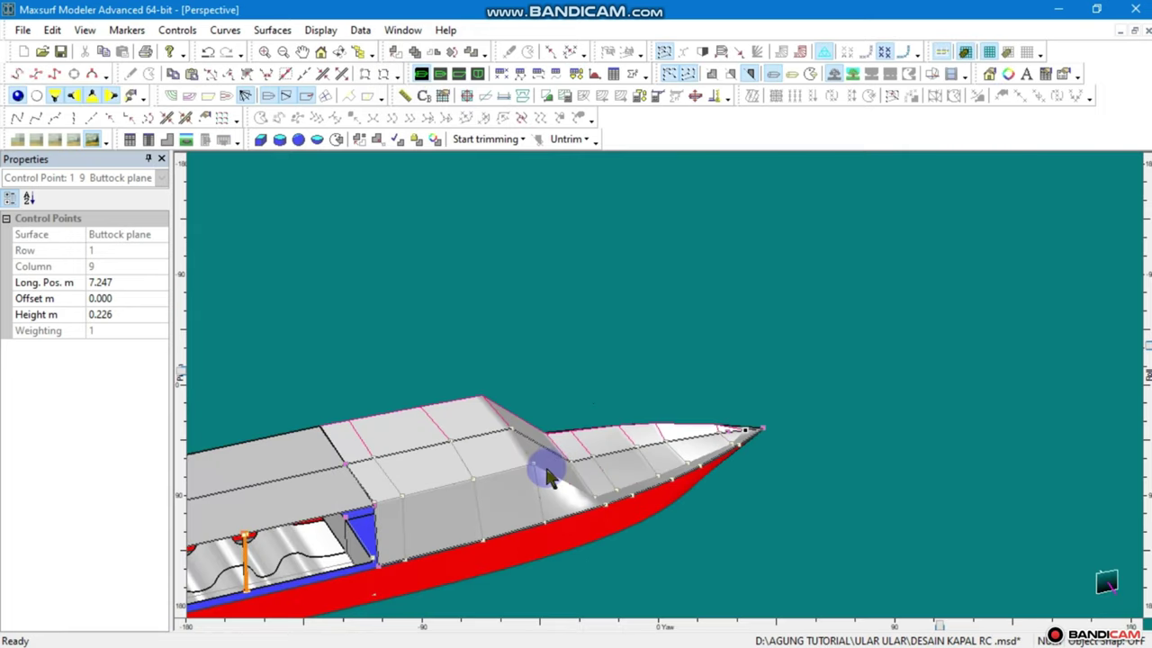
{"action": "scroll", "coordinate": [650, 514], "scroll_direction": "down", "scroll_amount": 3}
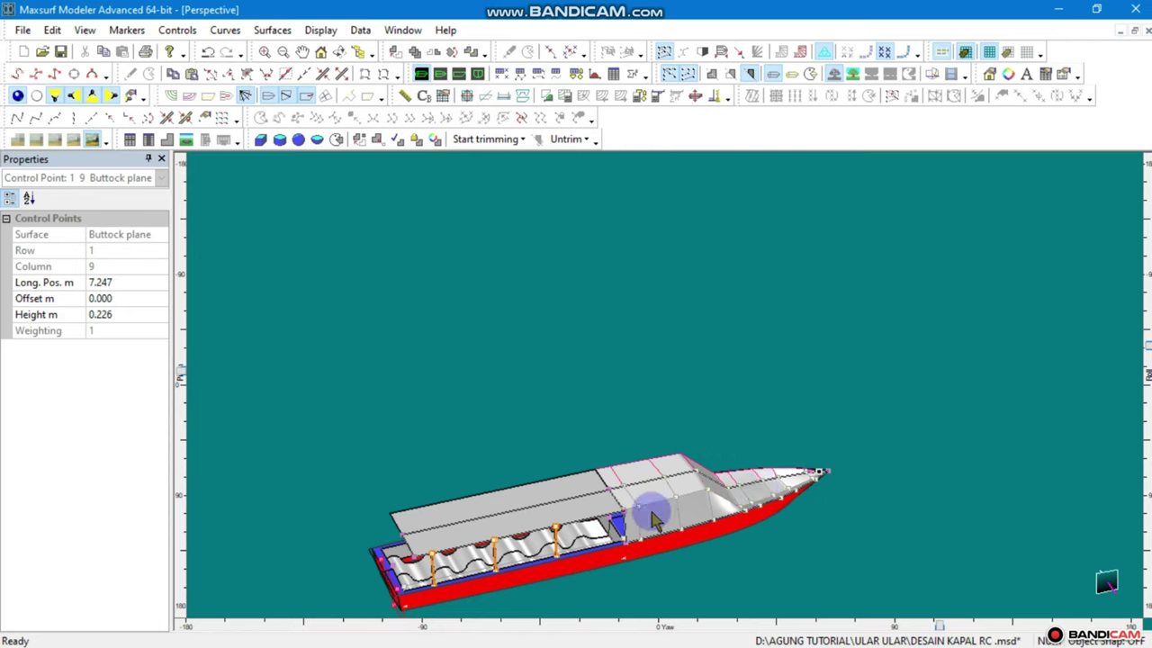
{"action": "scroll", "coordinate": [495, 581], "scroll_direction": "up", "scroll_amount": 2}
{"action": "scroll", "coordinate": [496, 581], "scroll_direction": "up", "scroll_amount": 2}
{"action": "scroll", "coordinate": [477, 483], "scroll_direction": "up", "scroll_amount": 1}
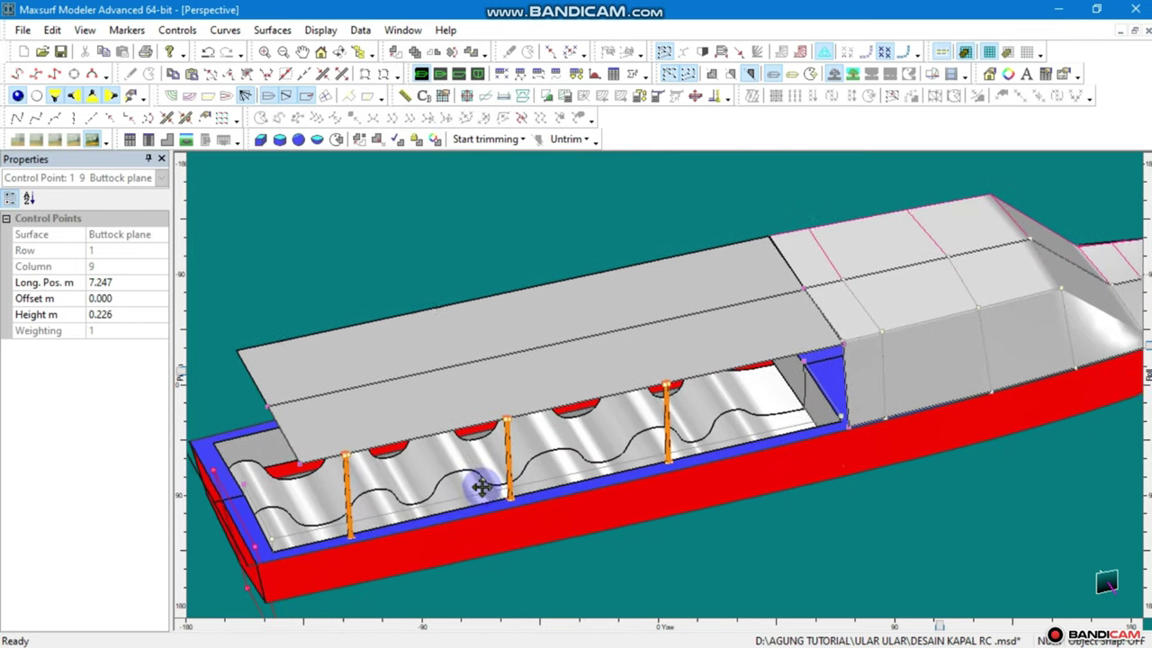
{"action": "left_click", "coordinate": [486, 502]}
{"action": "scroll", "coordinate": [489, 489], "scroll_direction": "down", "scroll_amount": 2}
{"action": "scroll", "coordinate": [481, 489], "scroll_direction": "down", "scroll_amount": 1}
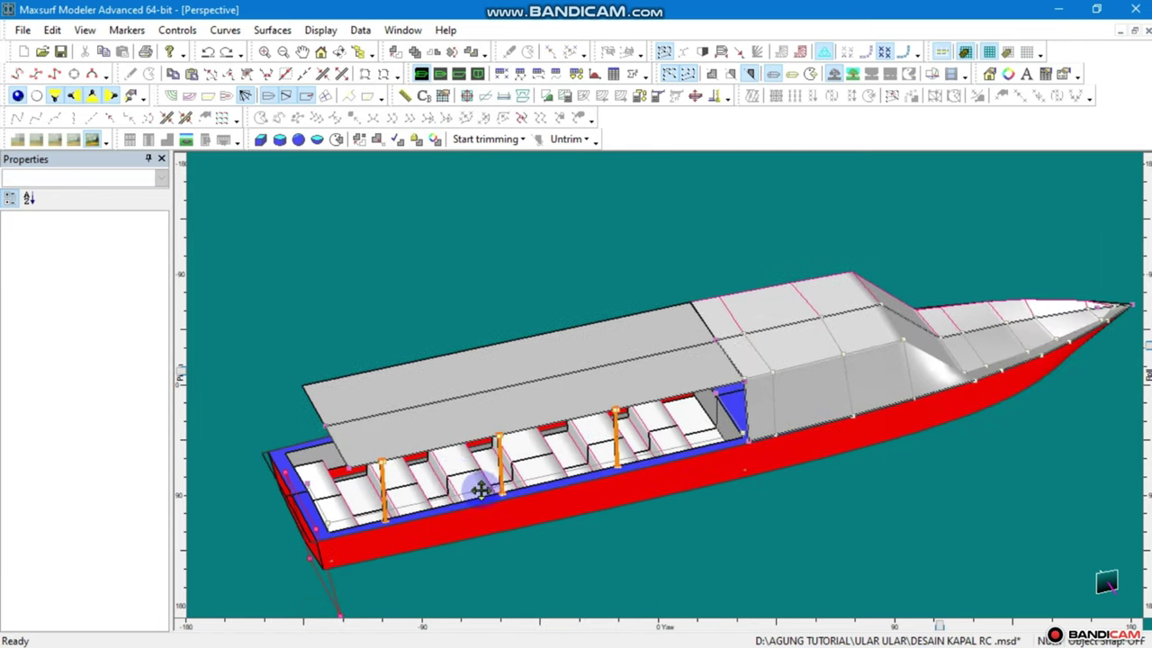
{"action": "left_click_drag", "start_coordinate": [481, 489], "coordinate": [296, 351]}
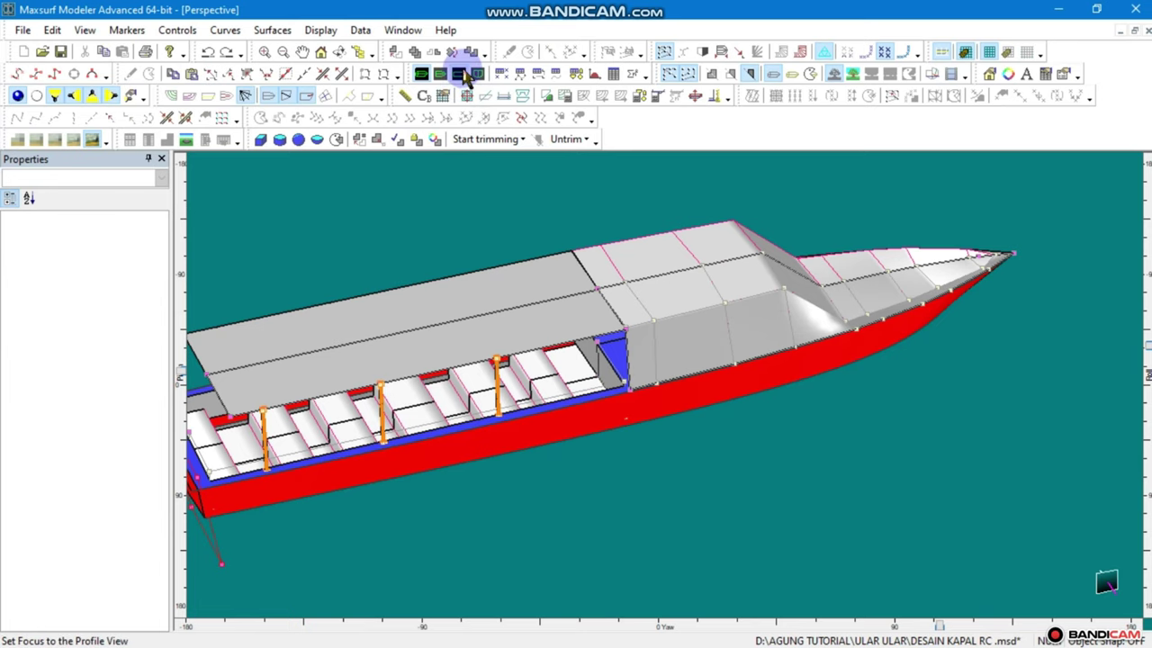
Set the first Buttock plane's longitudinal stiffness to 3 and return to the Perspective view
{"action": "left_click", "coordinate": [572, 73]}
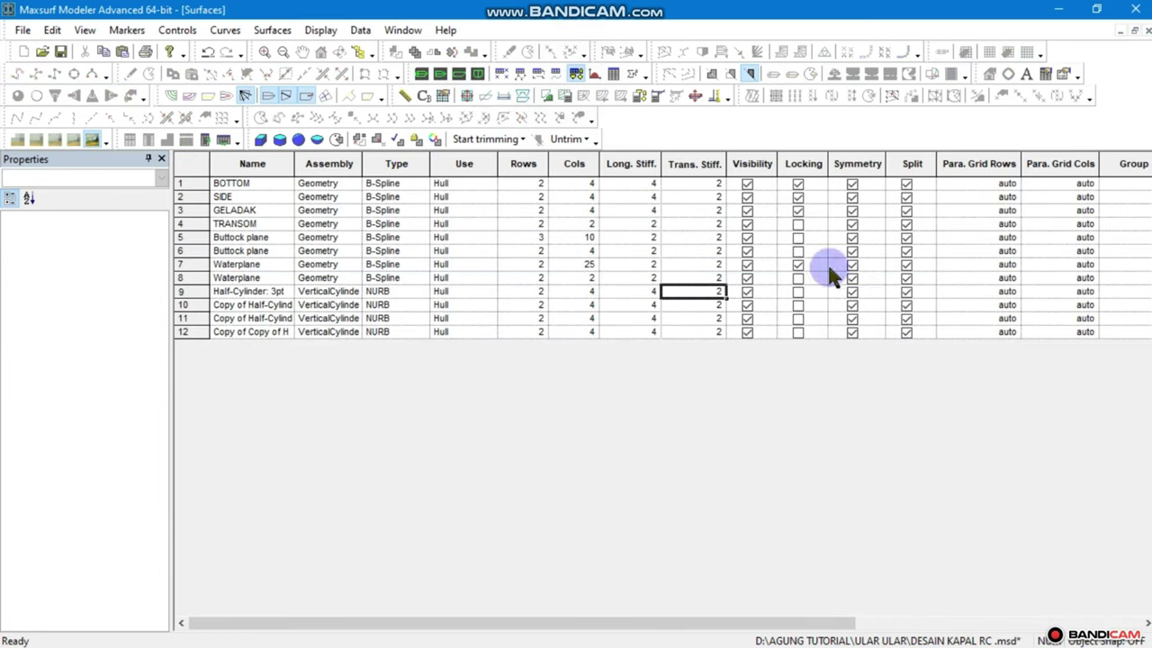
{"action": "left_click", "coordinate": [639, 238]}
{"action": "type", "text": "3"}
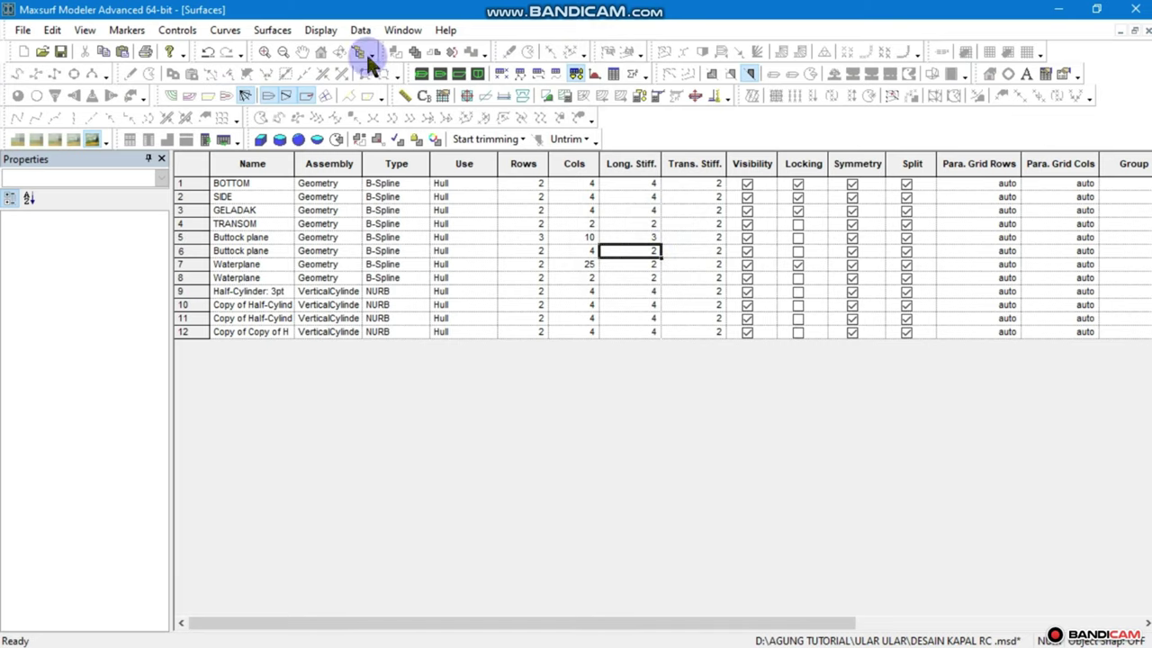
{"action": "left_click", "coordinate": [422, 73]}
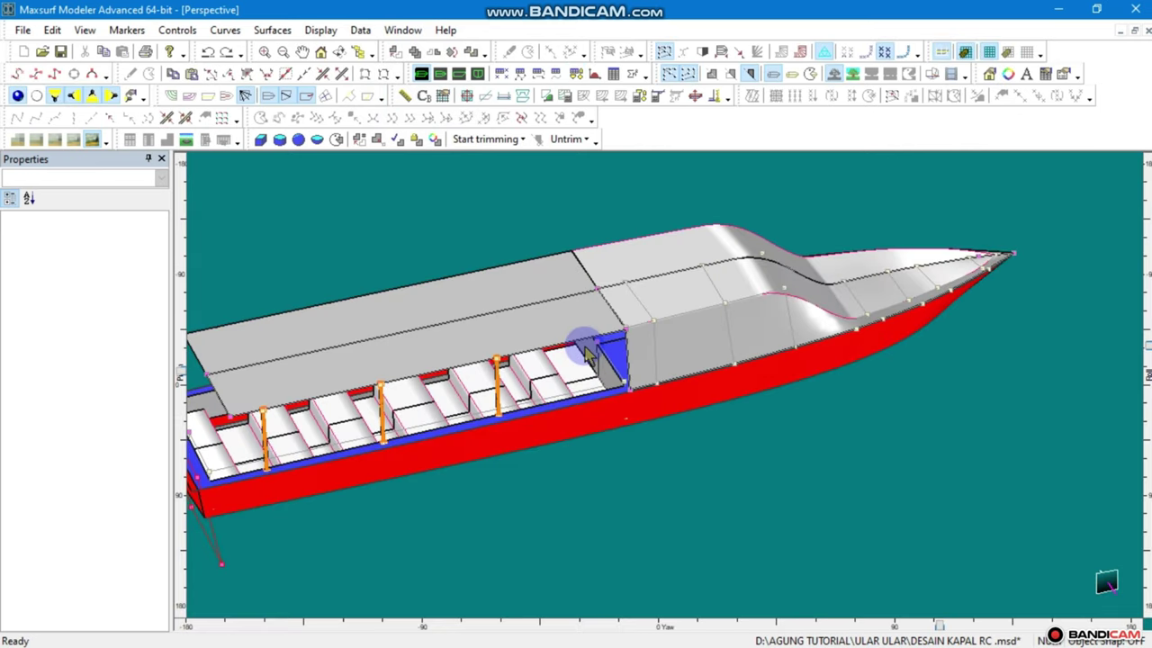
{"action": "middle_click_drag", "start_coordinate": [673, 380], "coordinate": [655, 368]}
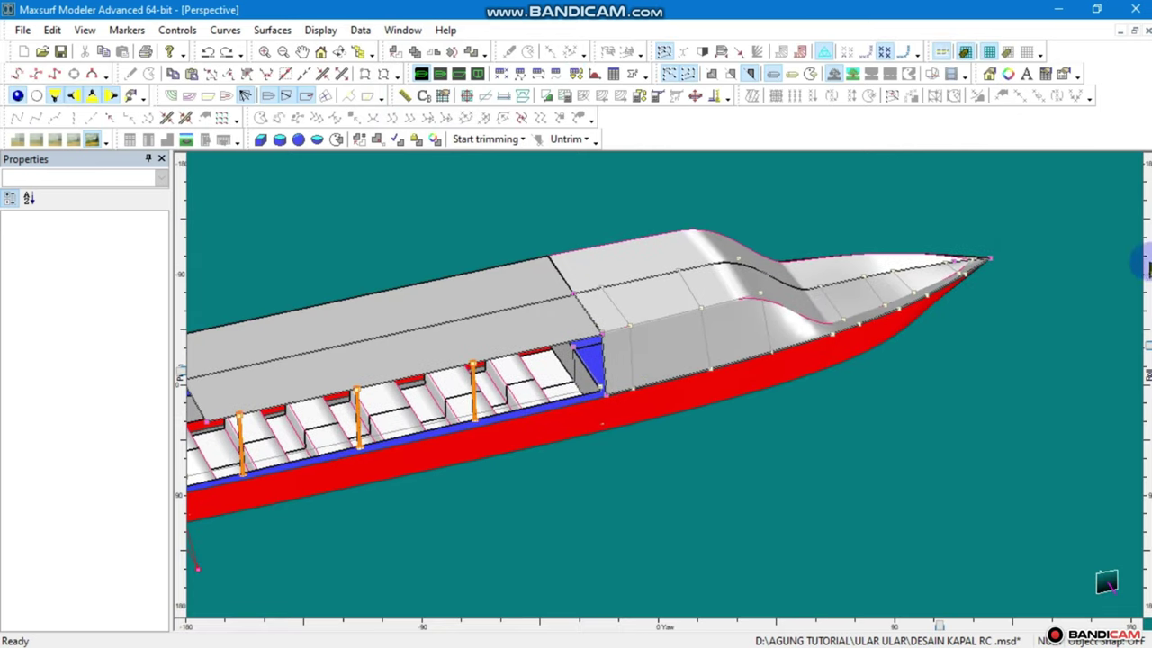
{"action": "left_click_drag", "start_coordinate": [1145, 342], "coordinate": [1145, 371]}
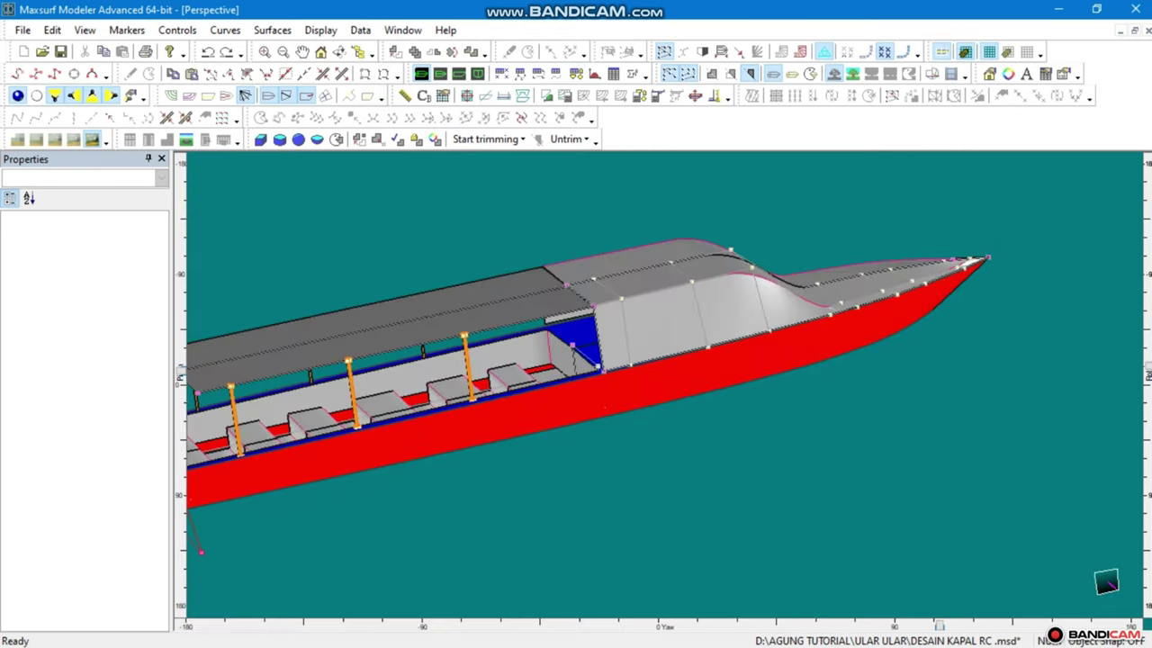
{"action": "left_click_drag", "start_coordinate": [936, 637], "coordinate": [943, 601]}
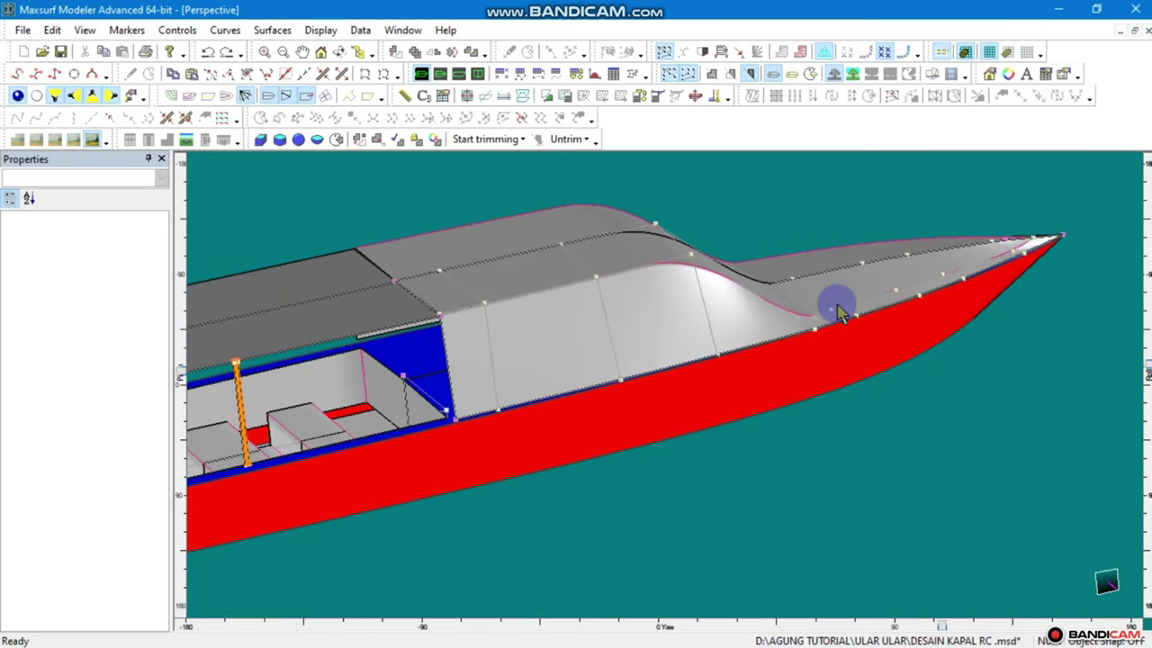
{"action": "scroll", "coordinate": [821, 336], "scroll_direction": "down", "scroll_amount": 2}
{"action": "left_click_drag", "start_coordinate": [825, 359], "coordinate": [730, 434]}
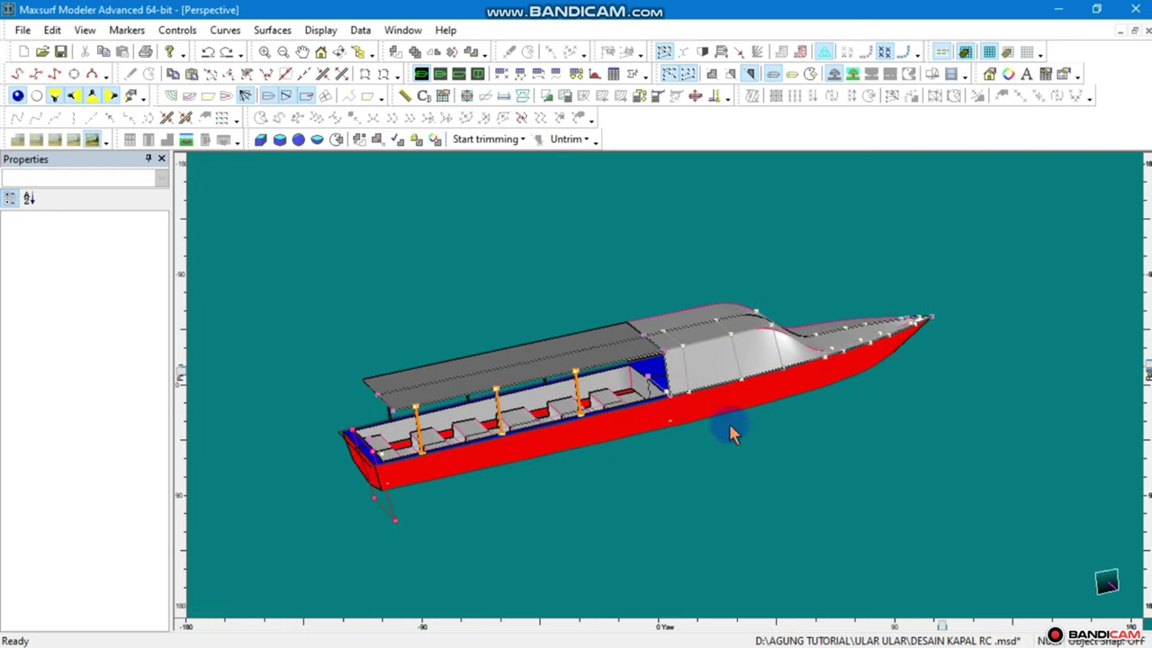
{"action": "left_click_drag", "start_coordinate": [1145, 369], "coordinate": [1145, 349]}
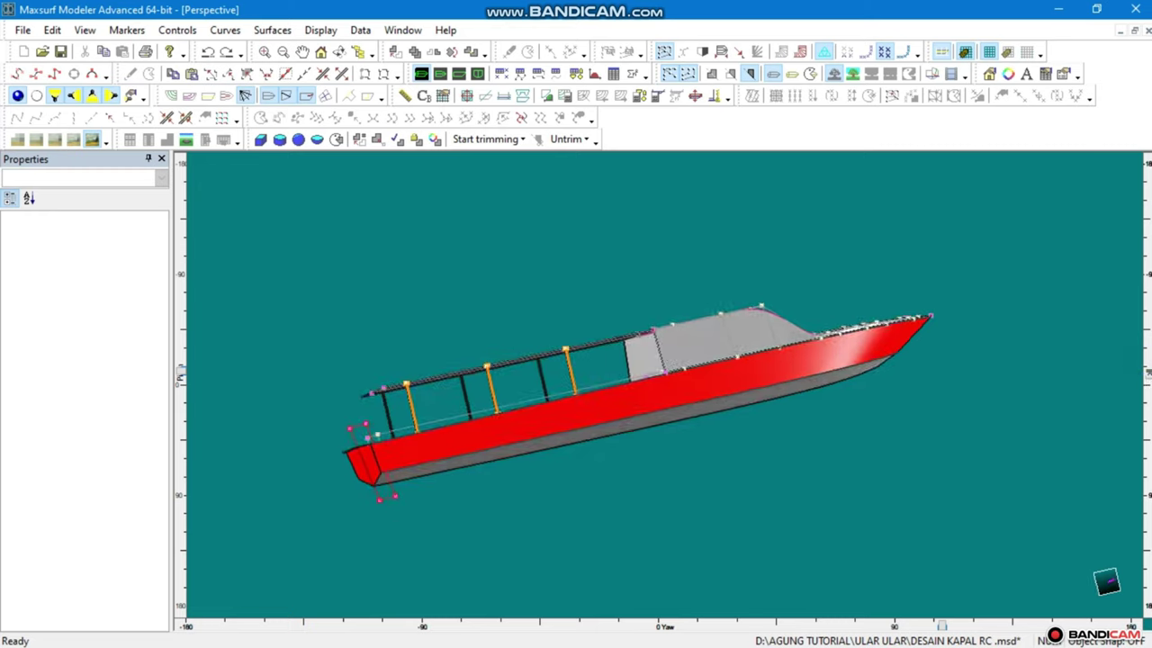
{"action": "left_click_drag", "start_coordinate": [943, 631], "coordinate": [761, 568]}
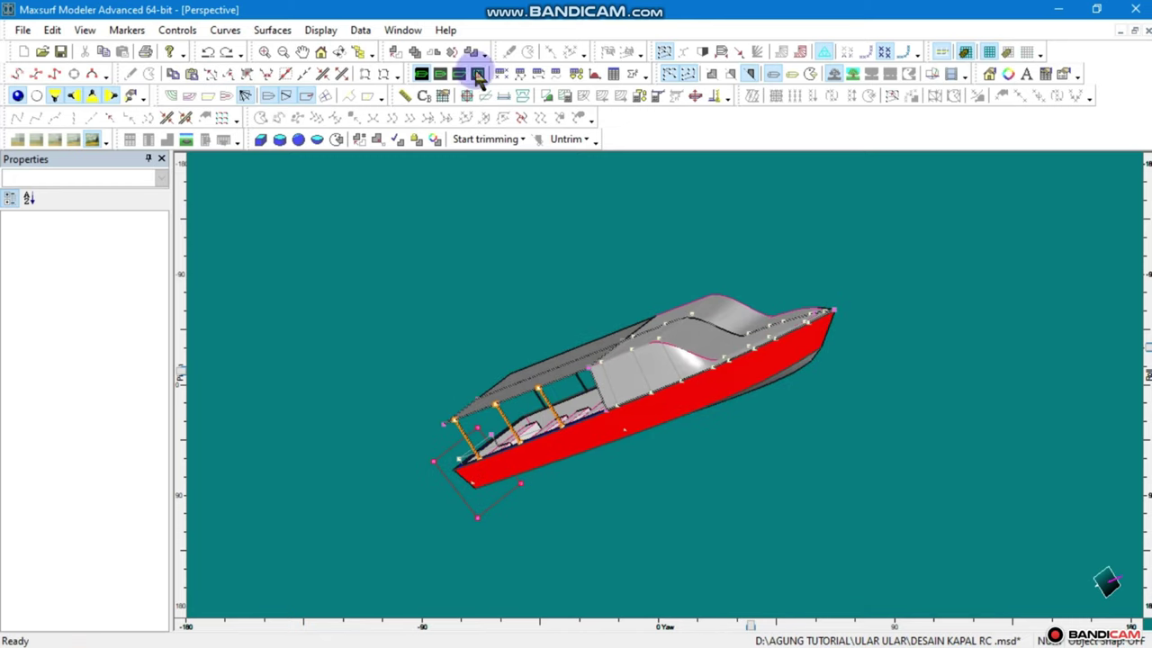
{"action": "left_click", "coordinate": [459, 74]}
{"action": "scroll", "coordinate": [878, 311], "scroll_direction": "down", "scroll_amount": 3}
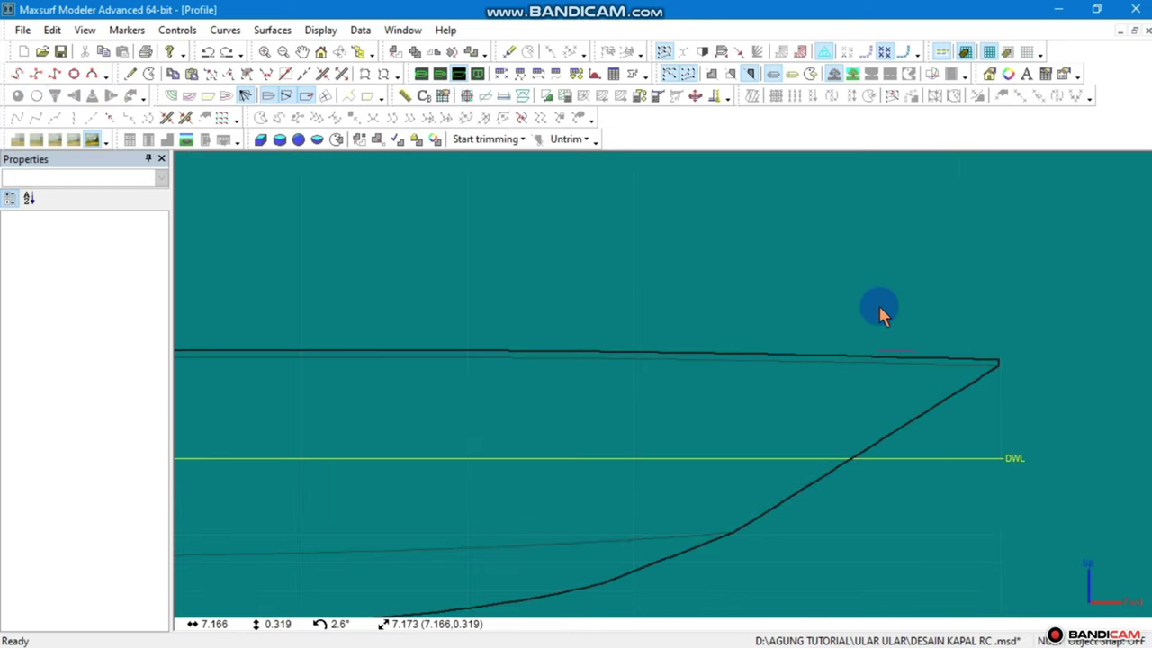
{"action": "scroll", "coordinate": [792, 401], "scroll_direction": "up", "scroll_amount": 3}
{"action": "scroll", "coordinate": [792, 401], "scroll_direction": "down", "scroll_amount": 5}
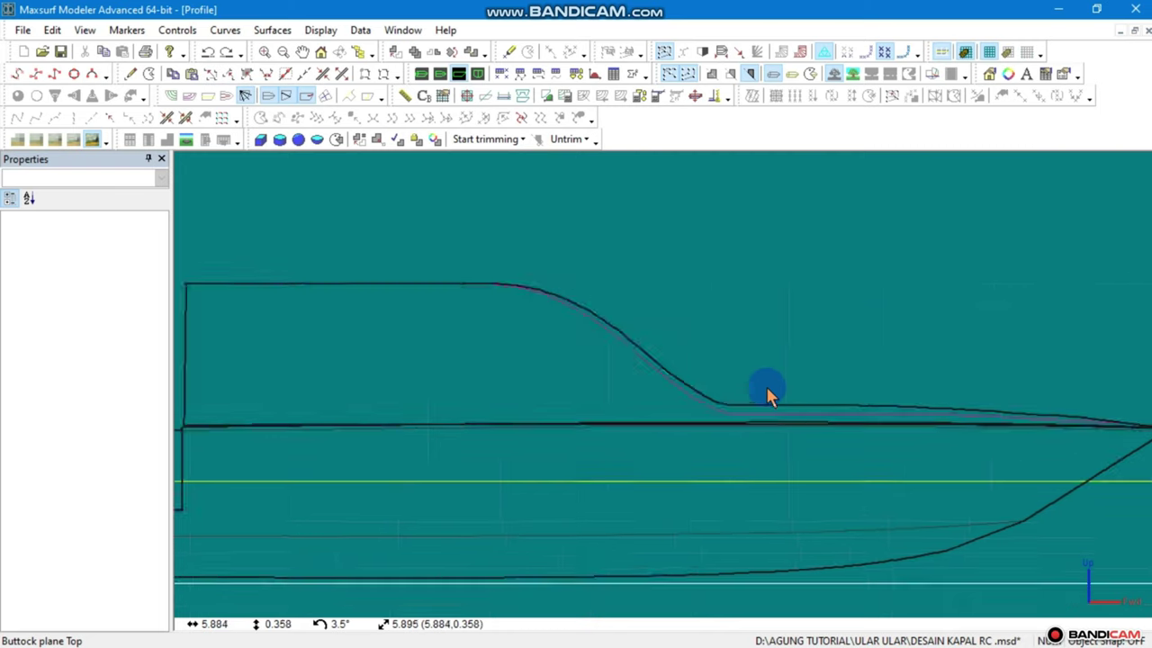
{"action": "left_click", "coordinate": [427, 76]}
{"action": "middle_click_drag", "start_coordinate": [656, 303], "coordinate": [826, 423]}
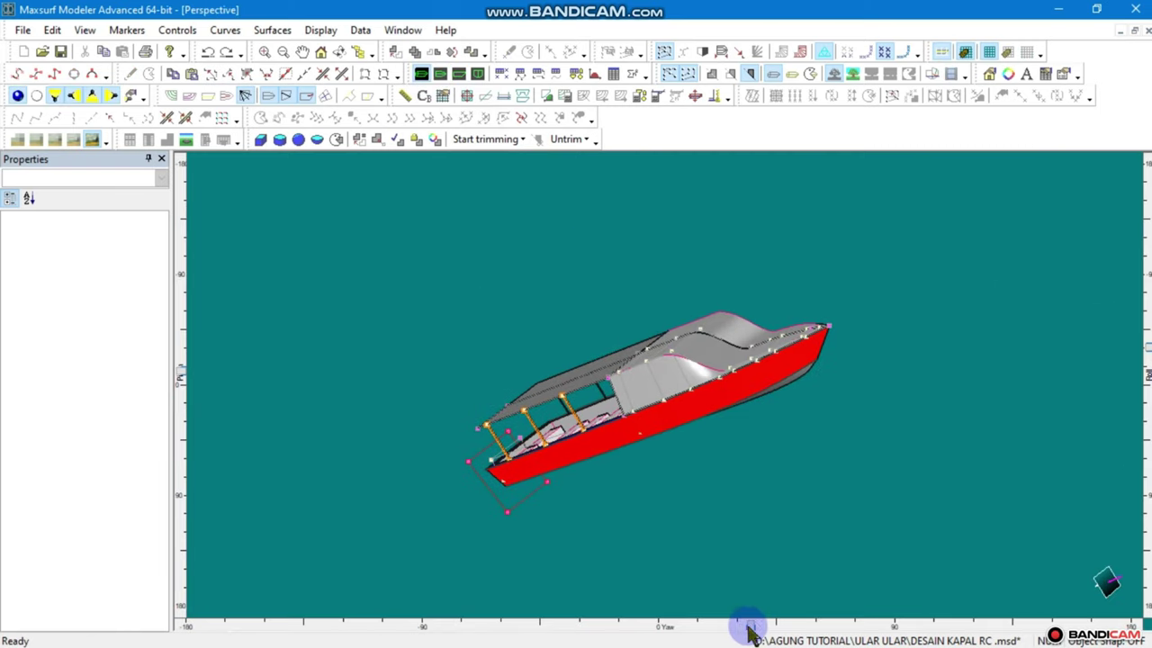
{"action": "left_click_drag", "start_coordinate": [749, 633], "coordinate": [1003, 511]}
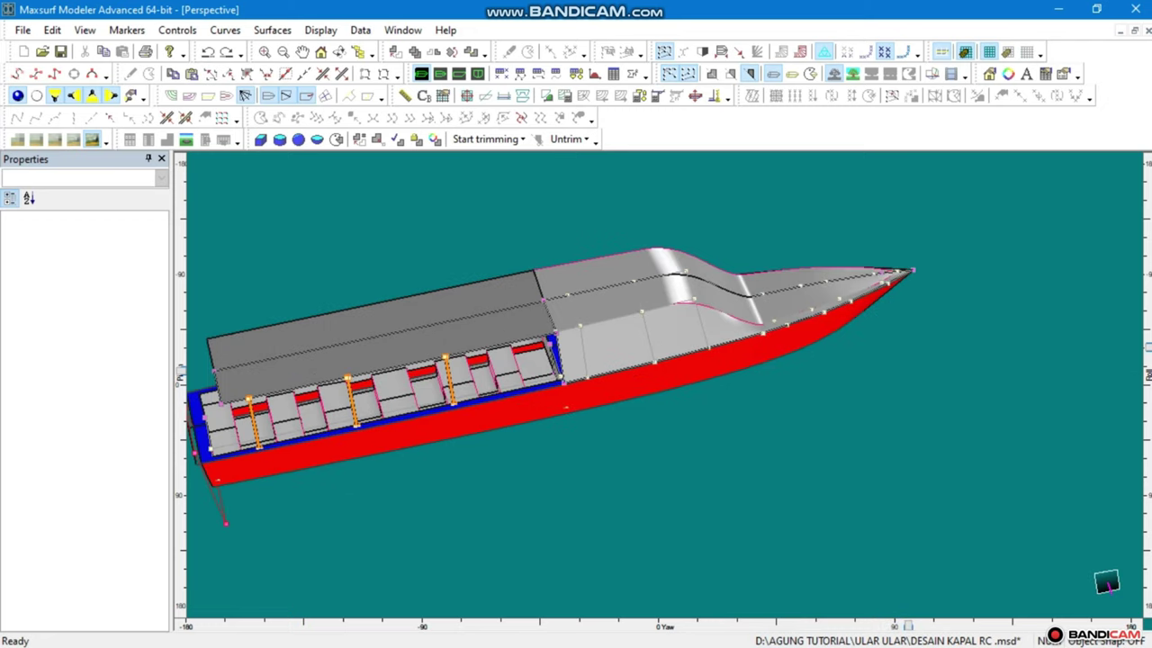
{"action": "mouse_move", "coordinate": [1144, 346]}
{"action": "left_mouse_down"}
{"action": "mouse_move", "coordinate": [1135, 252]}
{"action": "mouse_move", "coordinate": [1110, 240]}
{"action": "mouse_move", "coordinate": [1105, 211]}
{"action": "mouse_move", "coordinate": [1131, 316]}
{"action": "mouse_move", "coordinate": [1130, 378]}
{"action": "mouse_move", "coordinate": [612, 367]}
{"action": "left_mouse_up"}
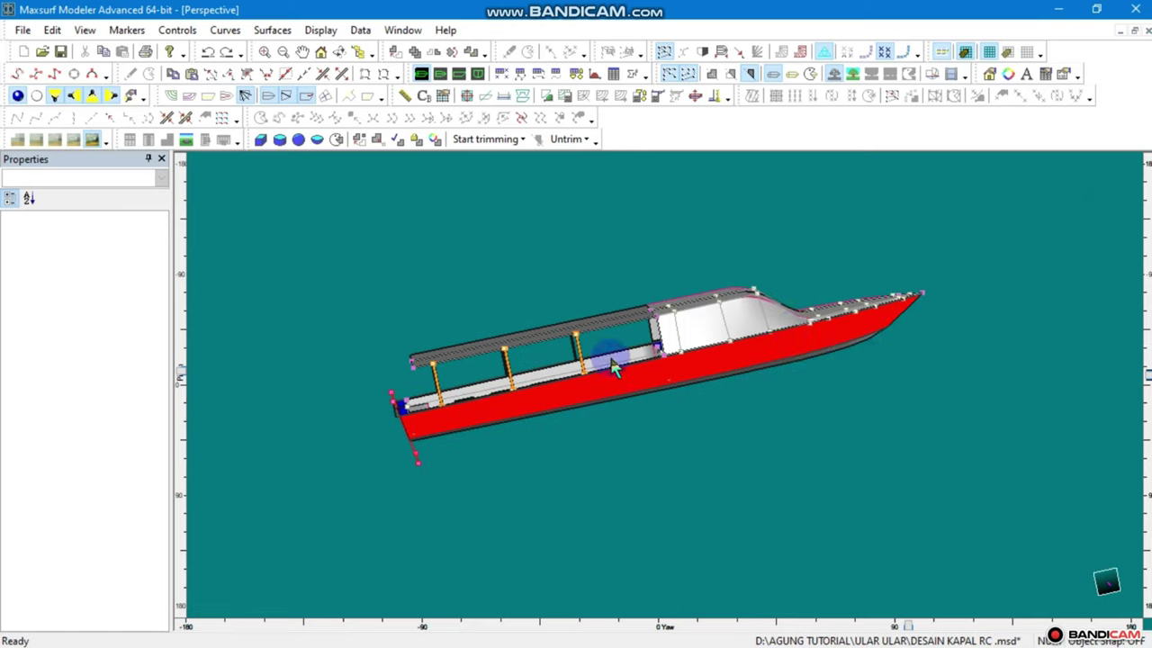
Colour the canopy roof light grey and orbit the boat to inspect it
{"action": "left_click", "coordinate": [544, 337]}
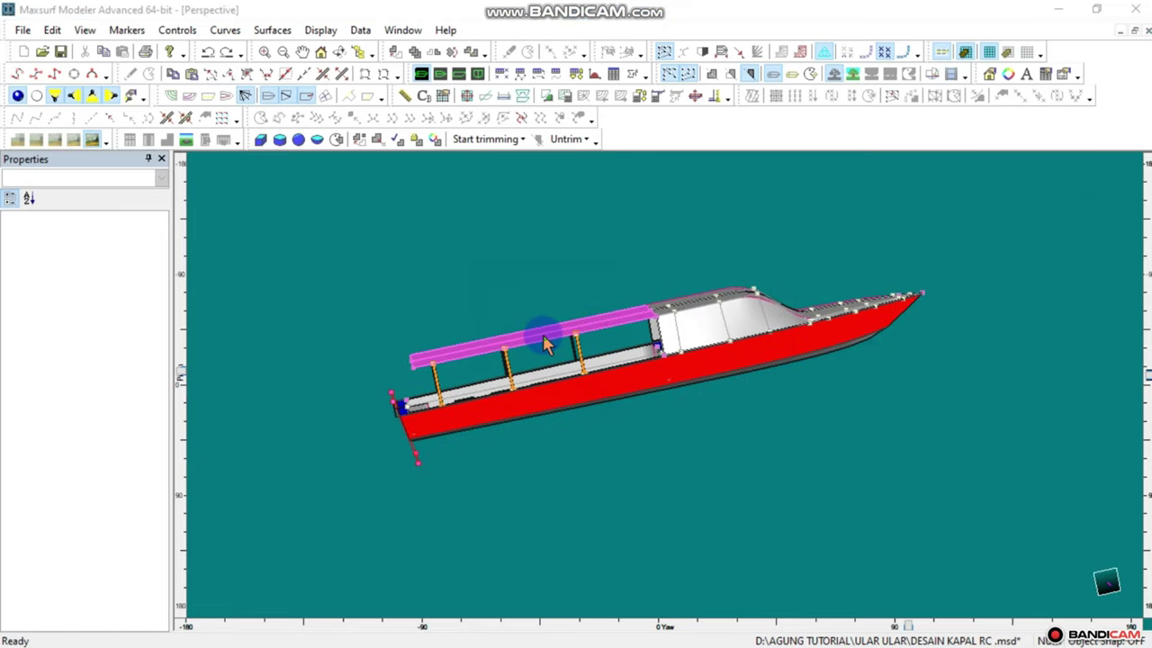
{"action": "double_click", "coordinate": [543, 334]}
{"action": "left_click", "coordinate": [529, 381]}
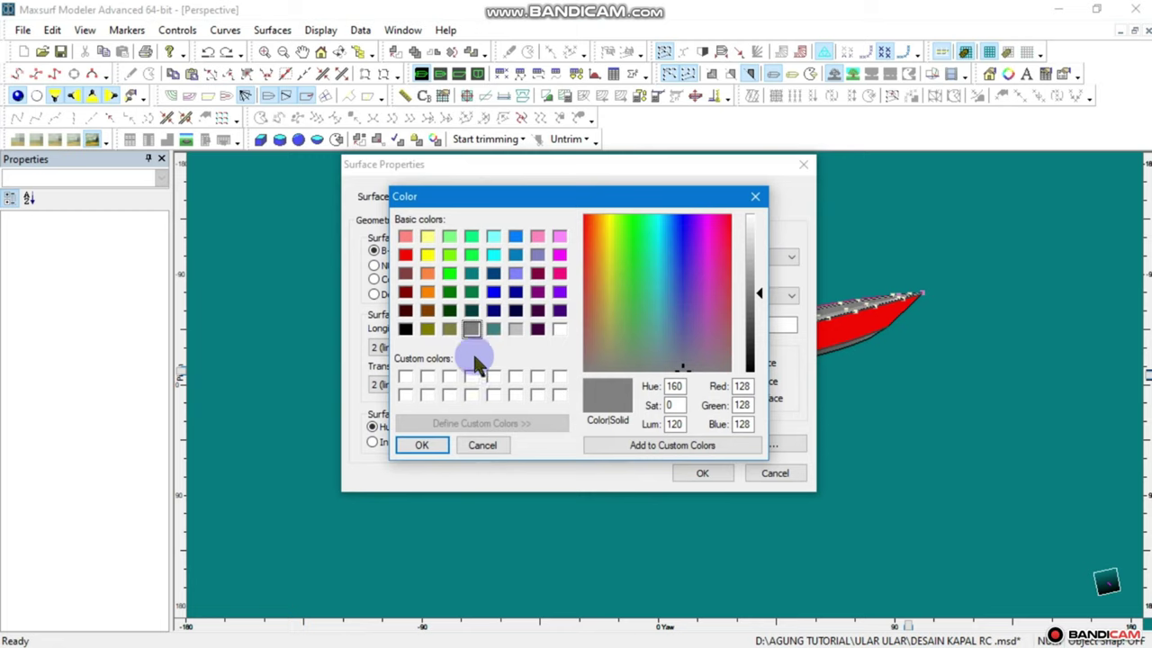
{"action": "left_click", "coordinate": [516, 330]}
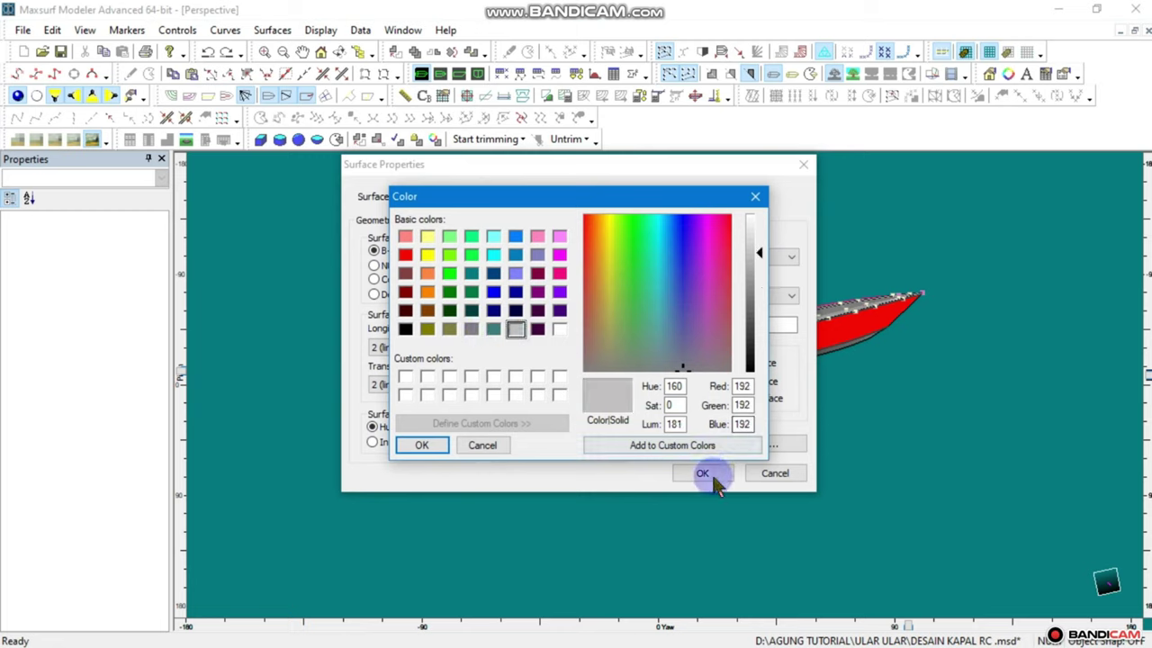
{"action": "left_click", "coordinate": [423, 445]}
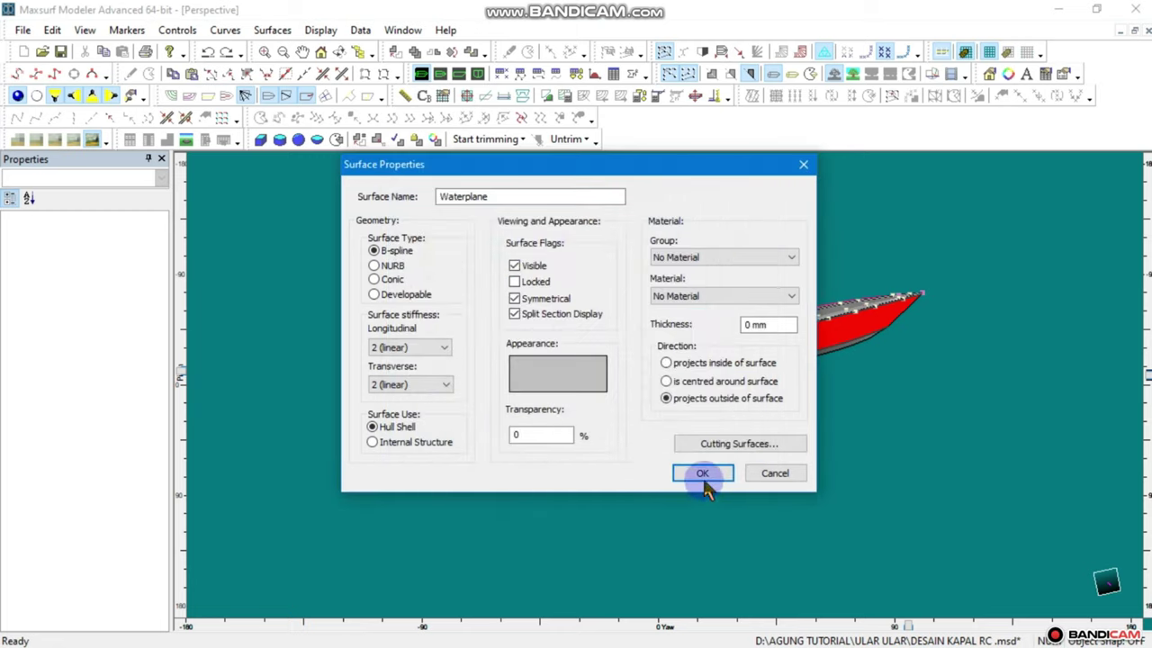
{"action": "left_click", "coordinate": [701, 472]}
{"action": "left_click", "coordinate": [654, 413]}
{"action": "scroll", "coordinate": [621, 380], "scroll_direction": "up", "scroll_amount": 2}
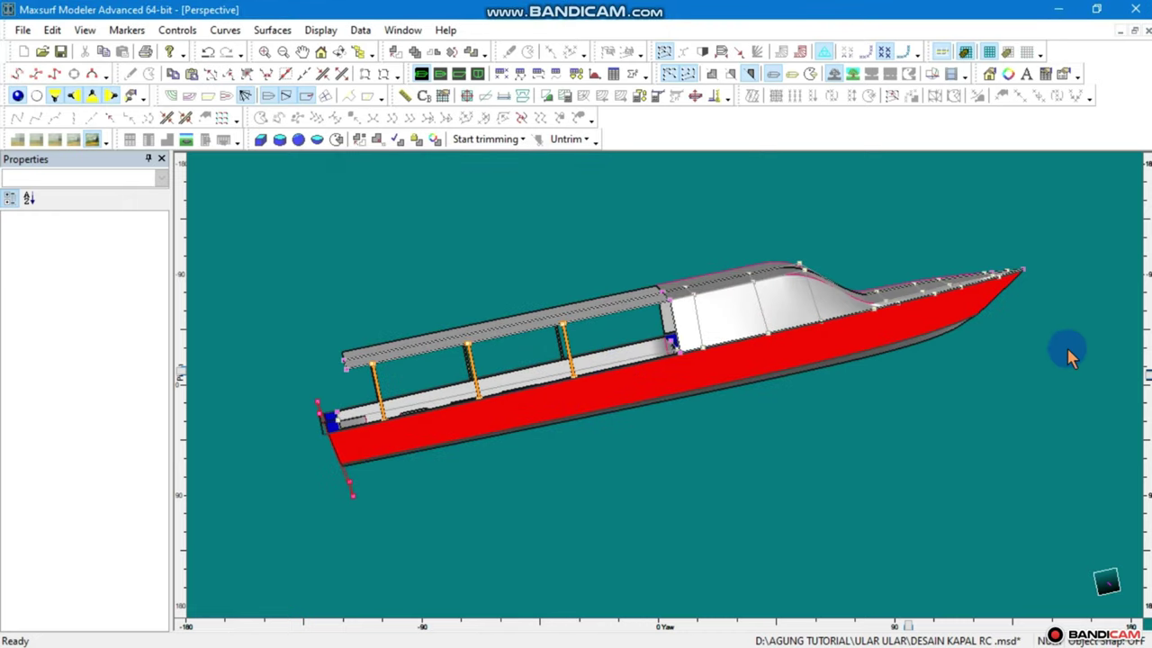
{"action": "left_click_drag", "start_coordinate": [1144, 369], "coordinate": [1144, 378]}
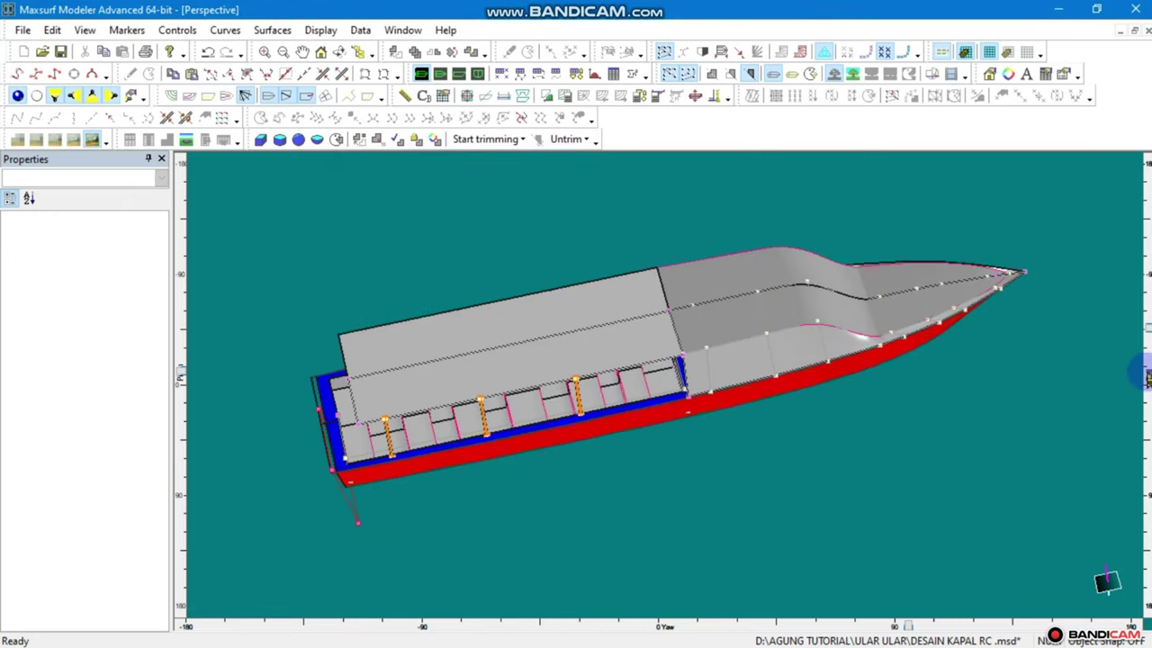
{"action": "scroll", "coordinate": [963, 374], "scroll_direction": "down", "scroll_amount": 1}
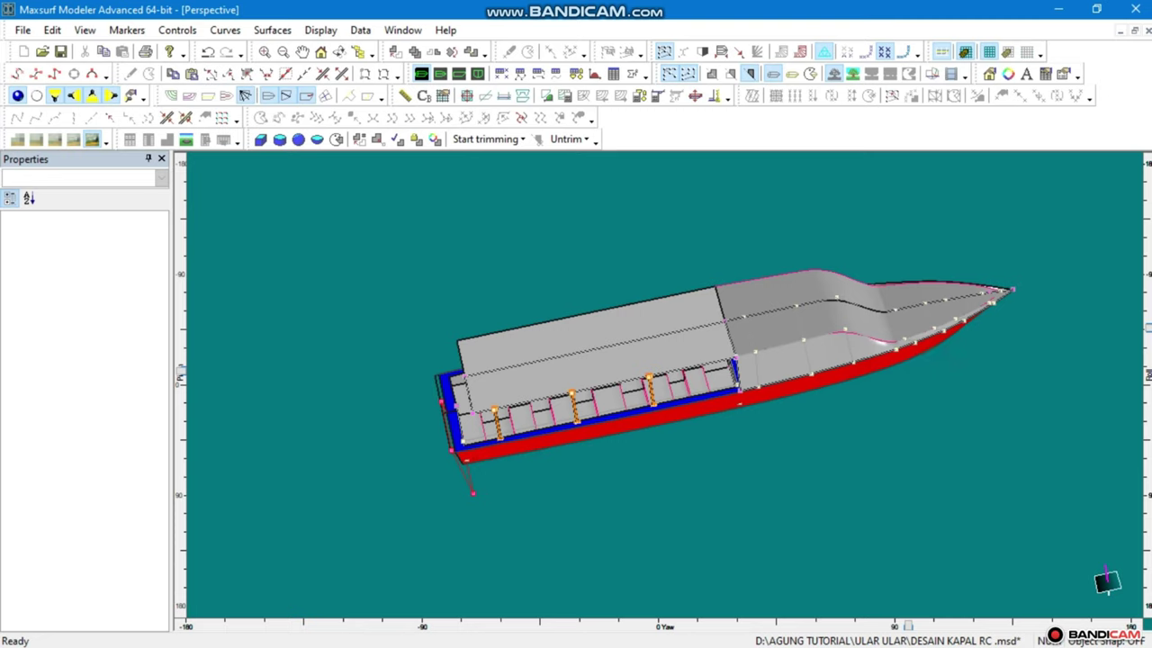
{"action": "left_click_drag", "start_coordinate": [1142, 329], "coordinate": [1146, 375]}
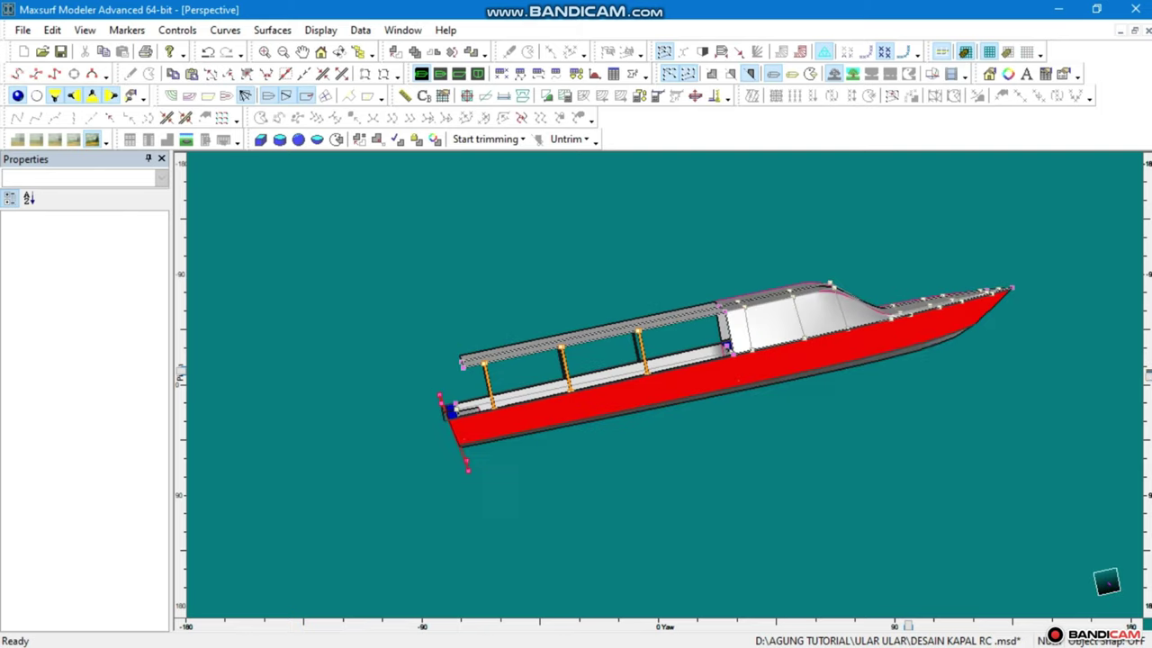
Recolour the roof surface medium gray (RGB 128, 128, 128) instead
{"action": "double_click", "coordinate": [603, 340]}
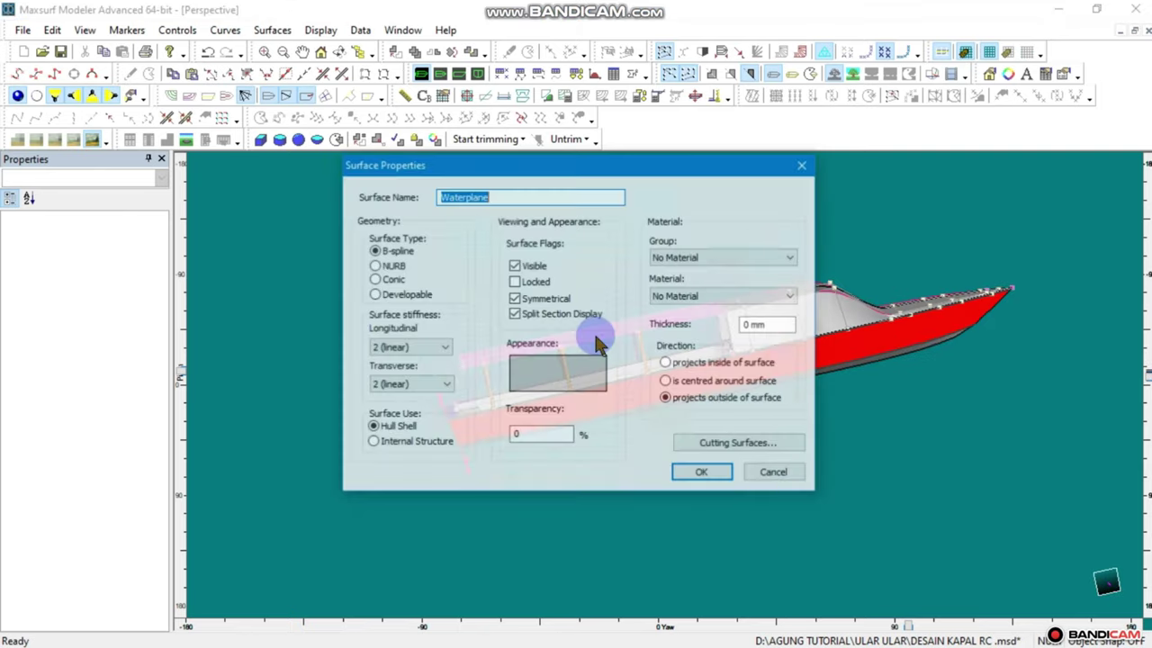
{"action": "left_click", "coordinate": [529, 375]}
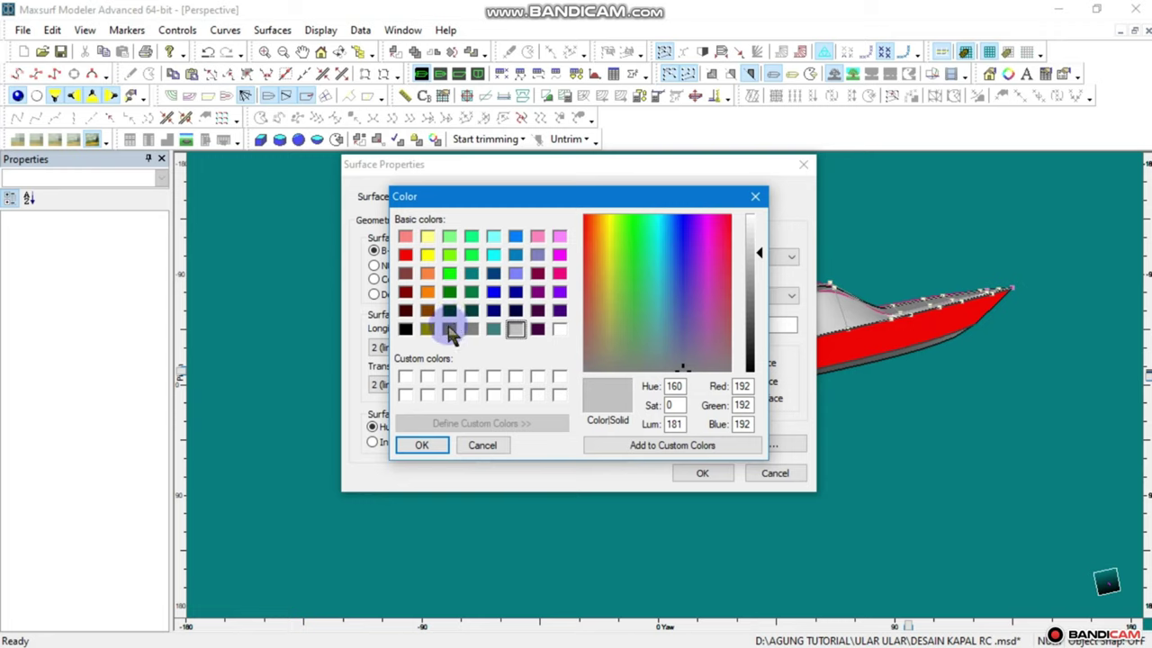
{"action": "left_click", "coordinate": [470, 328]}
{"action": "left_click", "coordinate": [421, 445]}
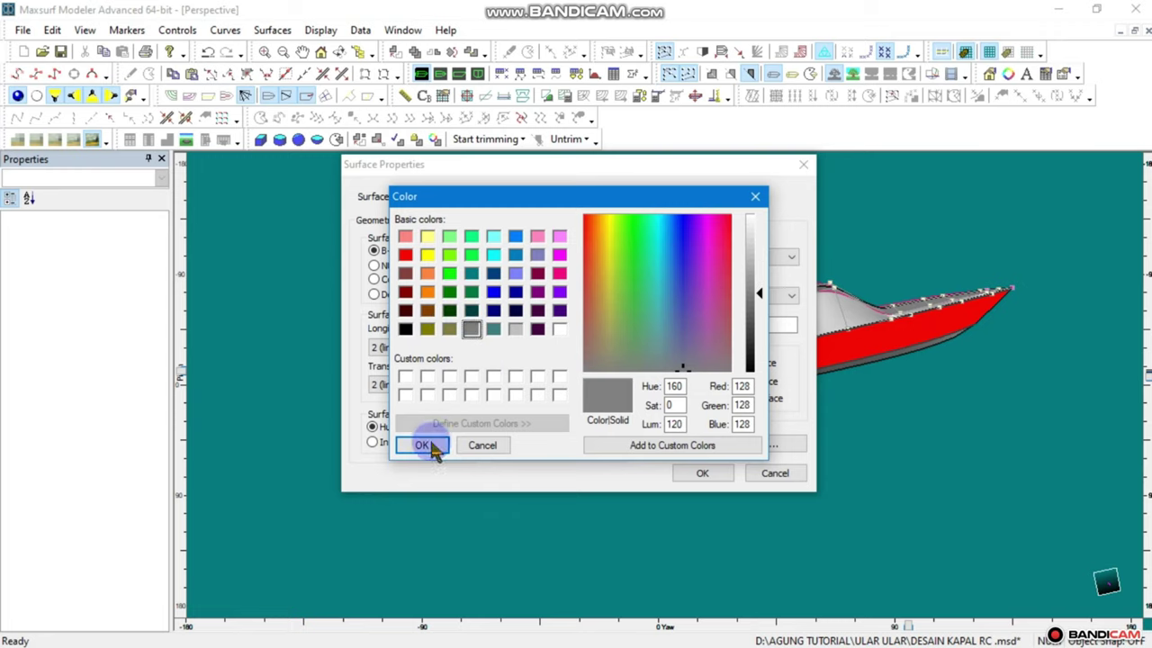
{"action": "left_click", "coordinate": [702, 472]}
{"action": "left_click", "coordinate": [727, 438]}
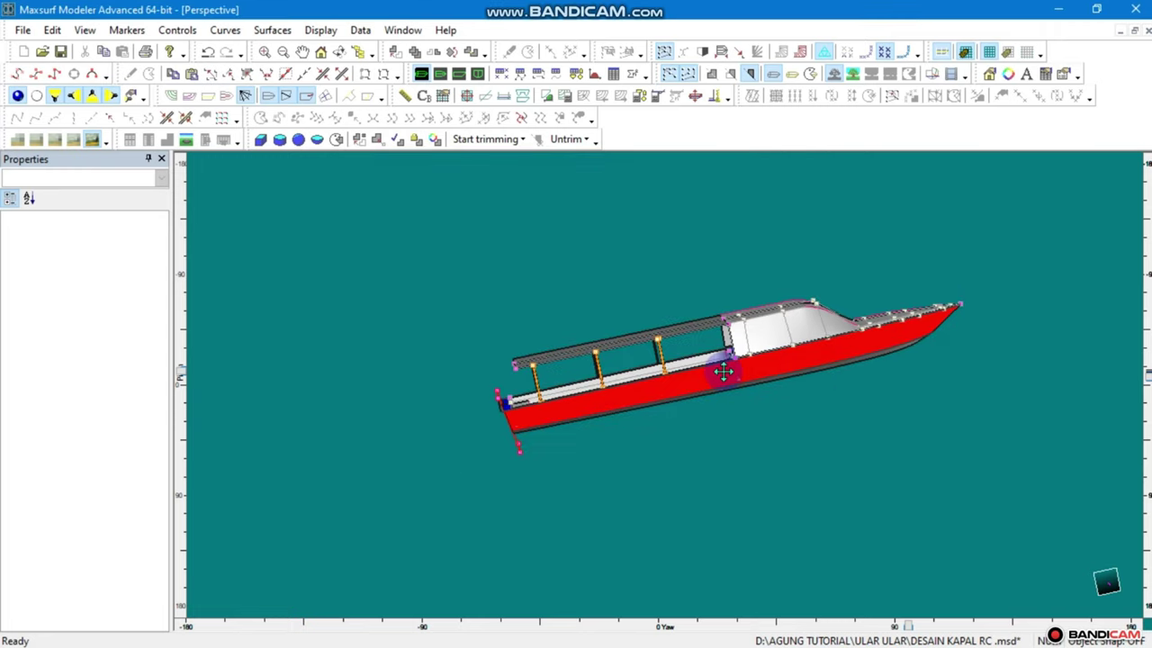
{"action": "middle_click_drag", "start_coordinate": [727, 438], "coordinate": [779, 353]}
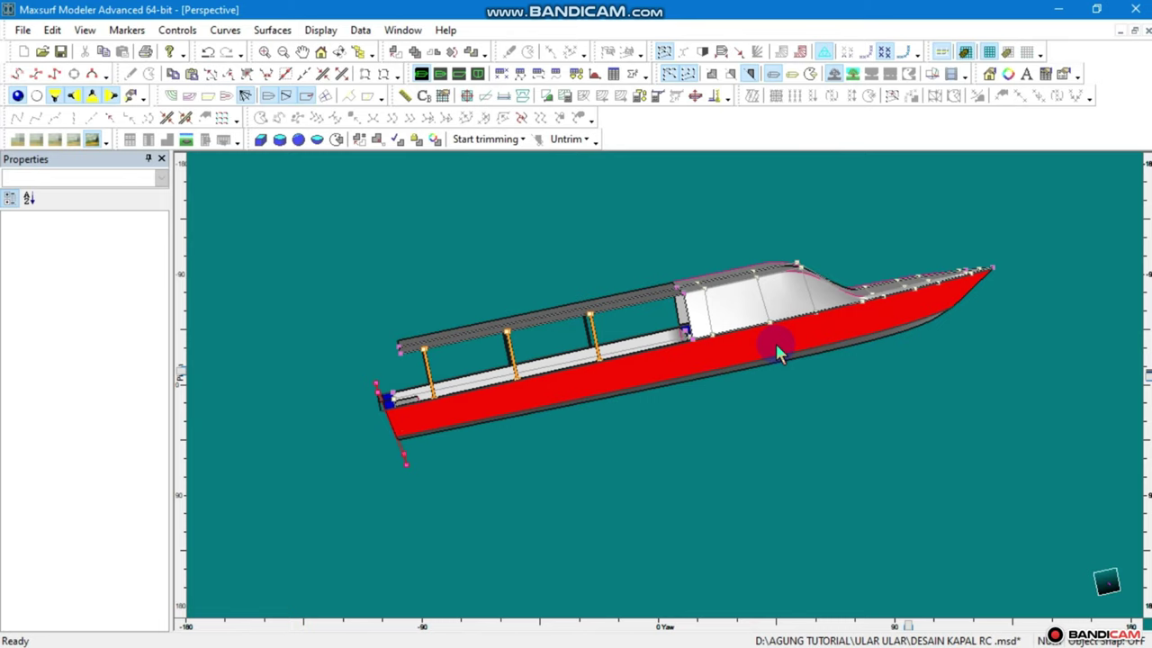
In the Profile view, start a new Box shape oriented Transverse
{"action": "scroll", "coordinate": [775, 346], "scroll_direction": "up", "scroll_amount": 1}
{"action": "scroll", "coordinate": [774, 346], "scroll_direction": "up", "scroll_amount": 1}
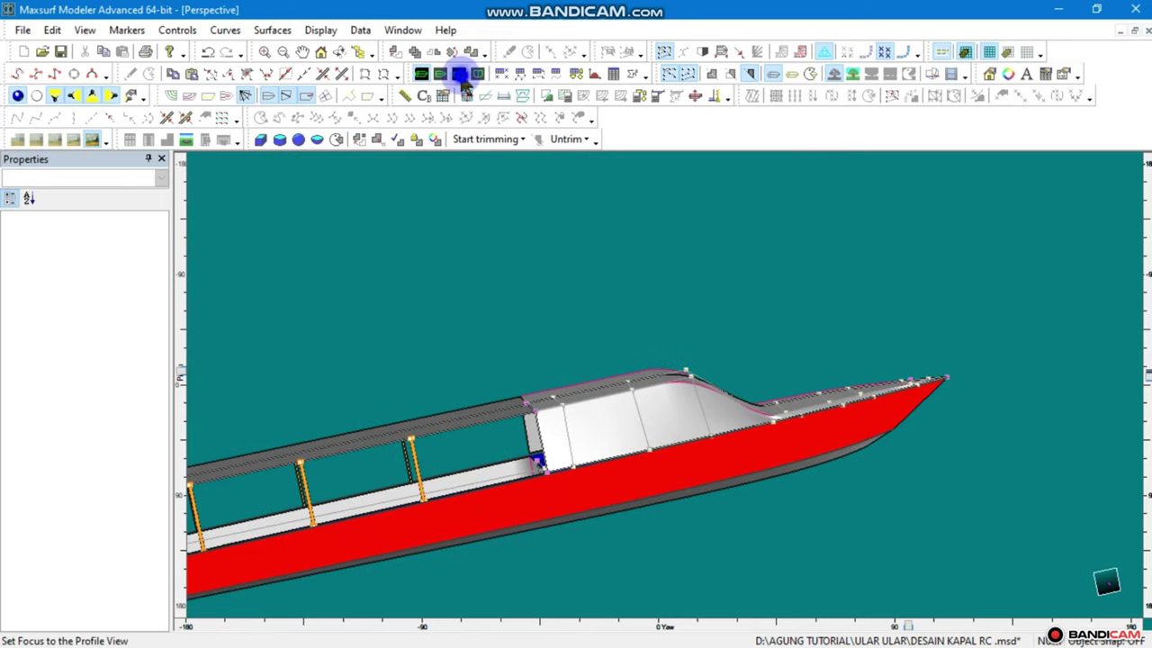
{"action": "left_click", "coordinate": [460, 77]}
{"action": "scroll", "coordinate": [778, 242], "scroll_direction": "down", "scroll_amount": 2}
{"action": "scroll", "coordinate": [778, 242], "scroll_direction": "up", "scroll_amount": 1}
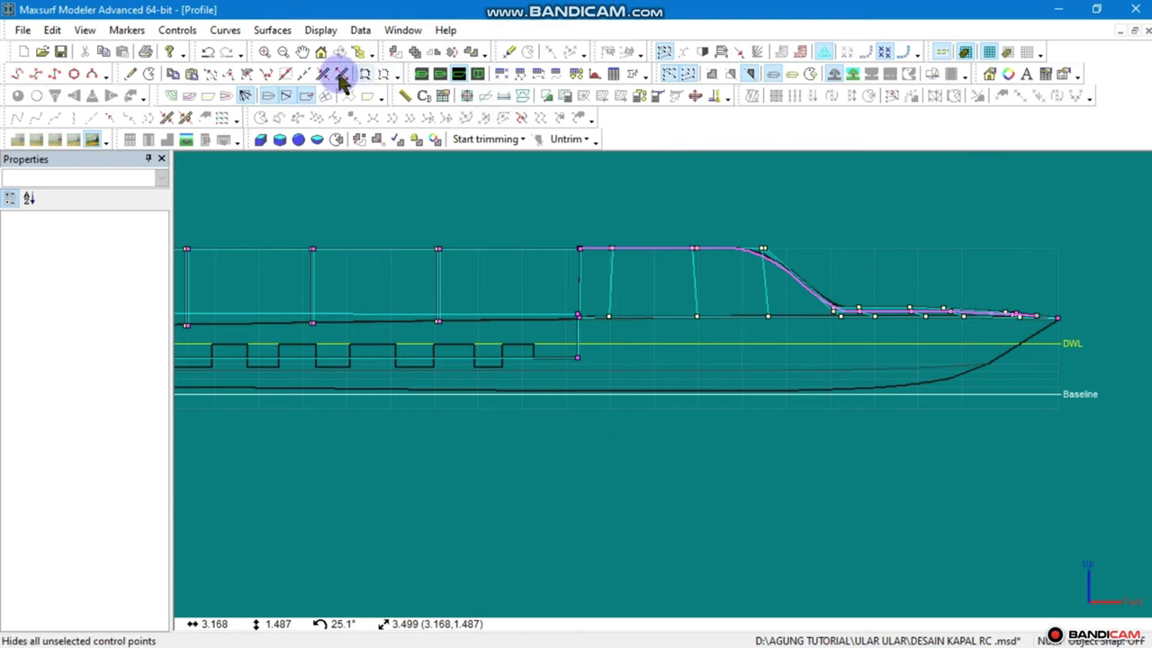
{"action": "left_click", "coordinate": [279, 32]}
{"action": "mouse_move", "coordinate": [298, 51]}
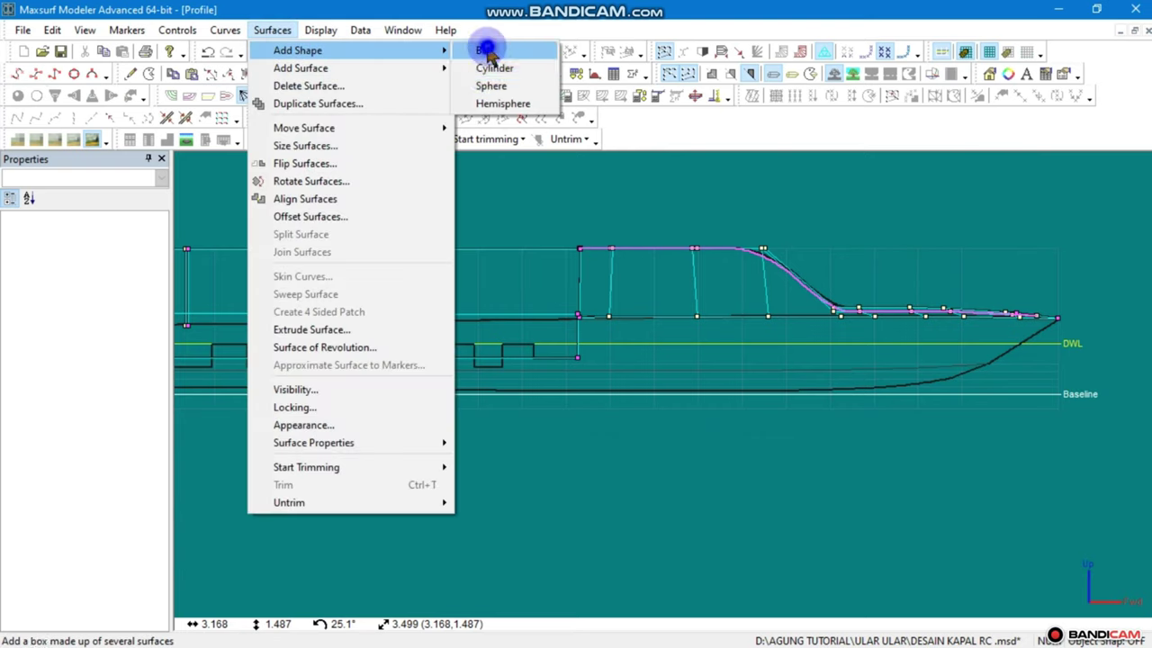
{"action": "left_click", "coordinate": [486, 51]}
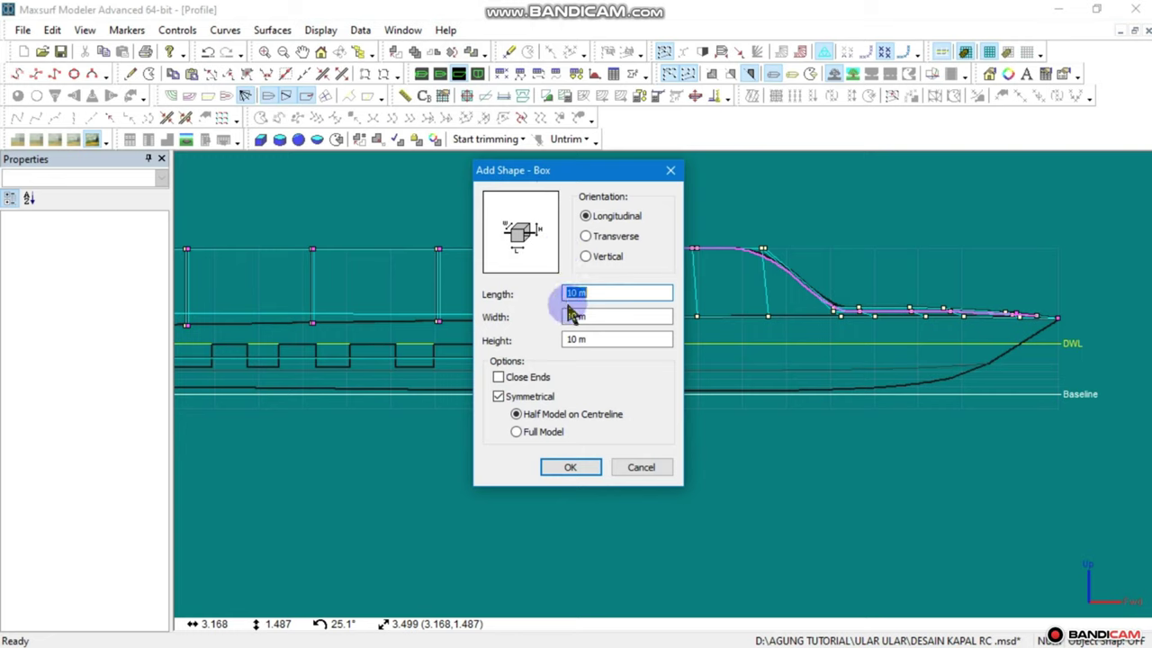
{"action": "left_click", "coordinate": [586, 236]}
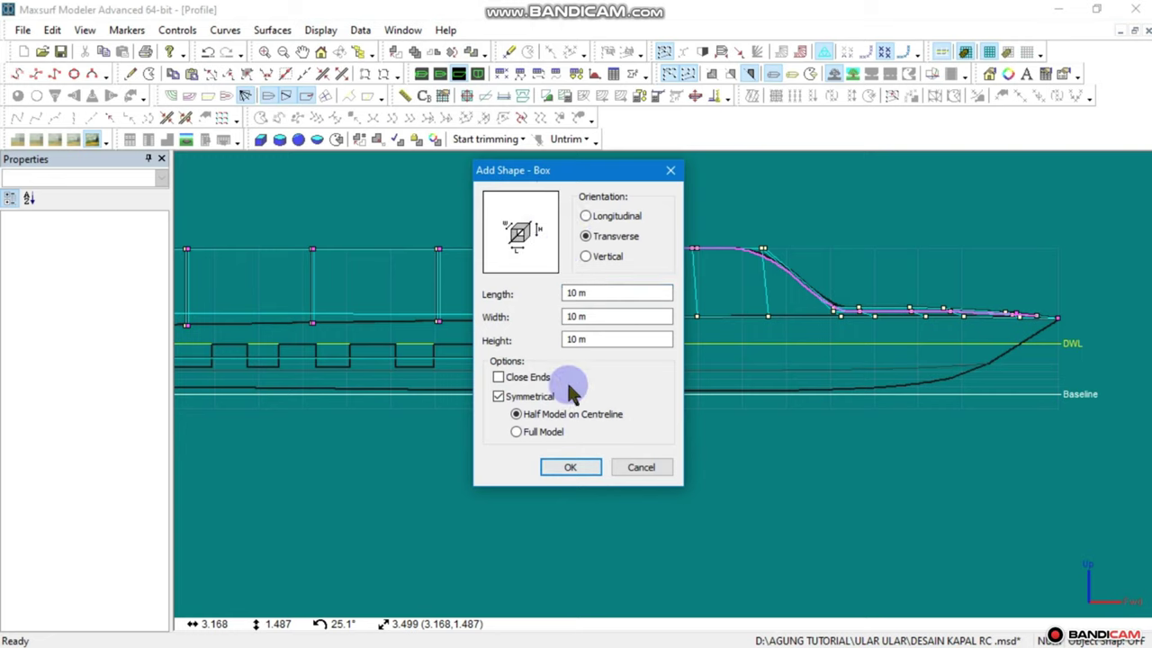
Give the box length, width and height of 0.02 m and create it
{"action": "left_click", "coordinate": [604, 292]}
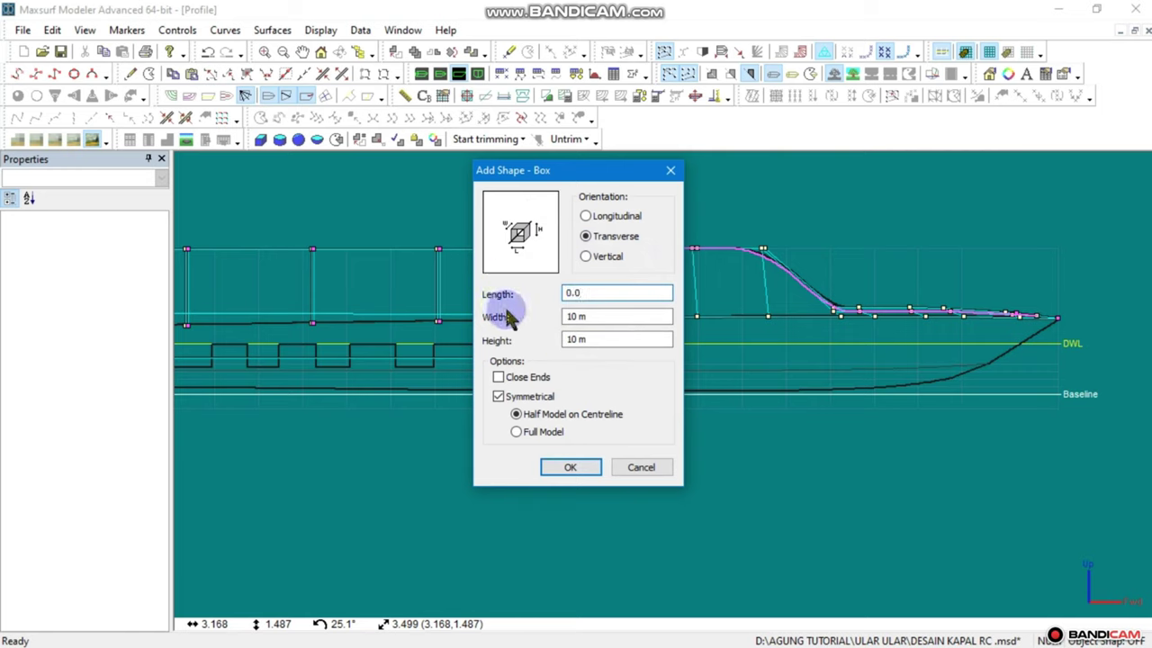
{"action": "type", "text": "2"}
{"action": "key", "text": "Tab"}
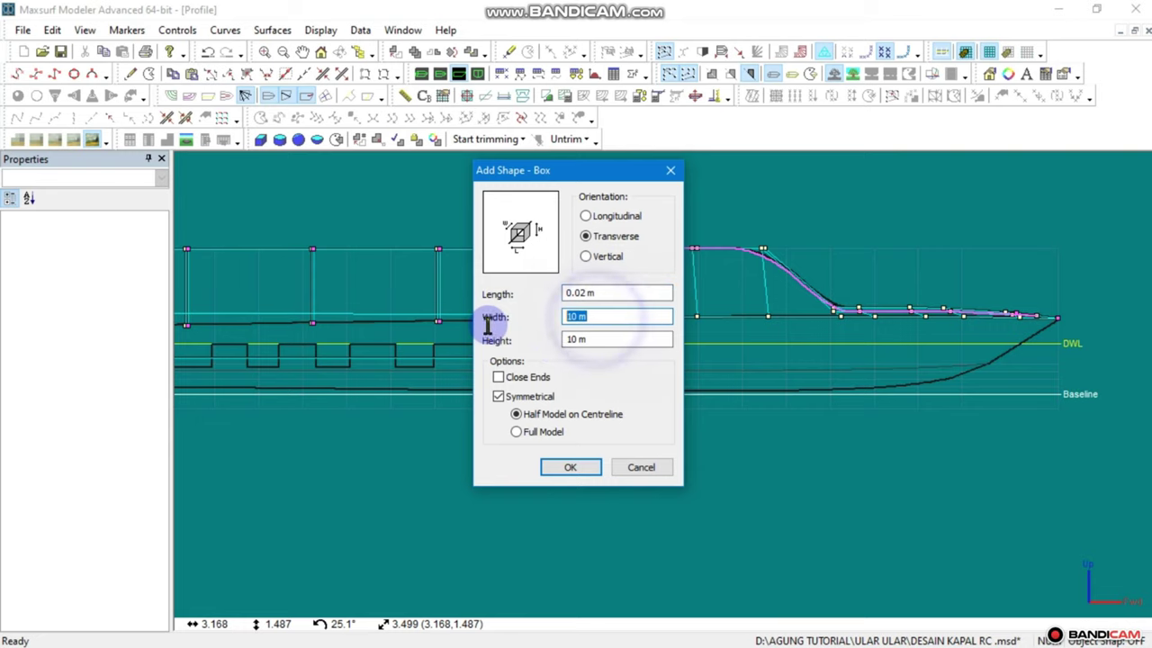
{"action": "type", "text": "2"}
{"action": "key", "text": "Tab"}
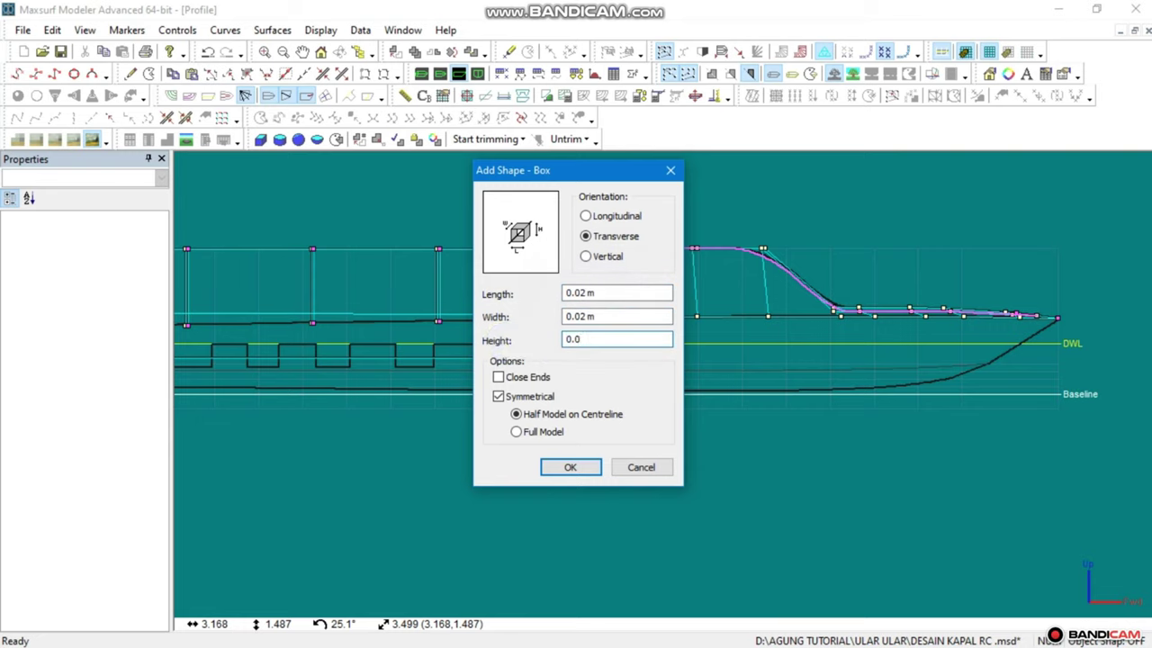
{"action": "left_click", "coordinate": [580, 293]}
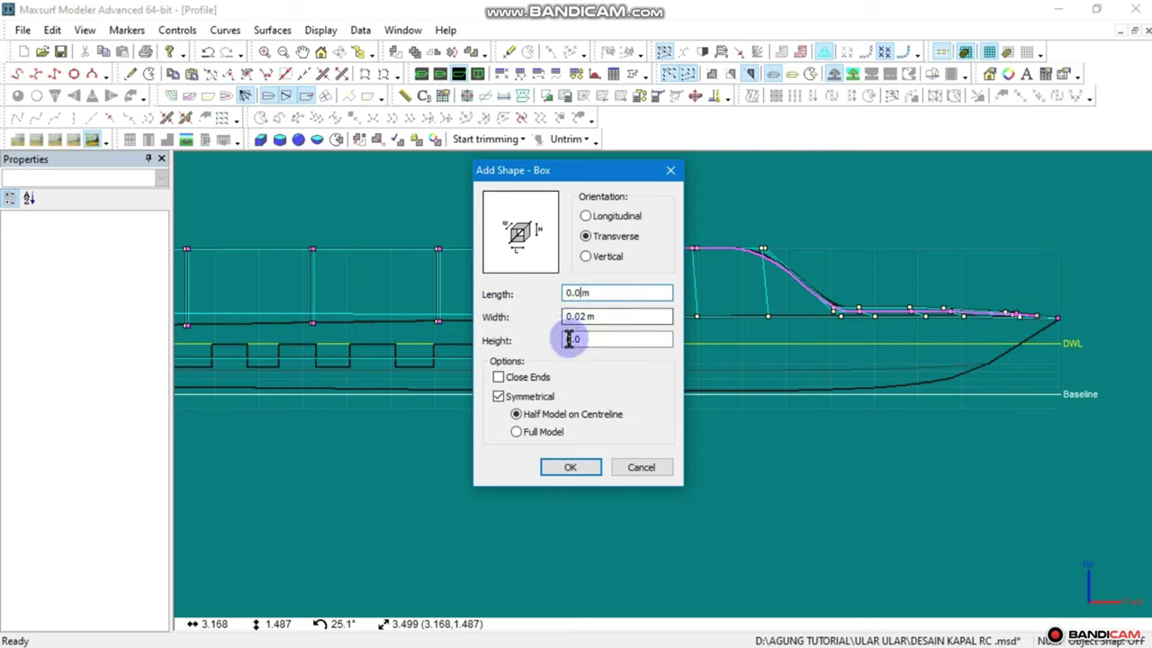
{"action": "left_click", "coordinate": [587, 294]}
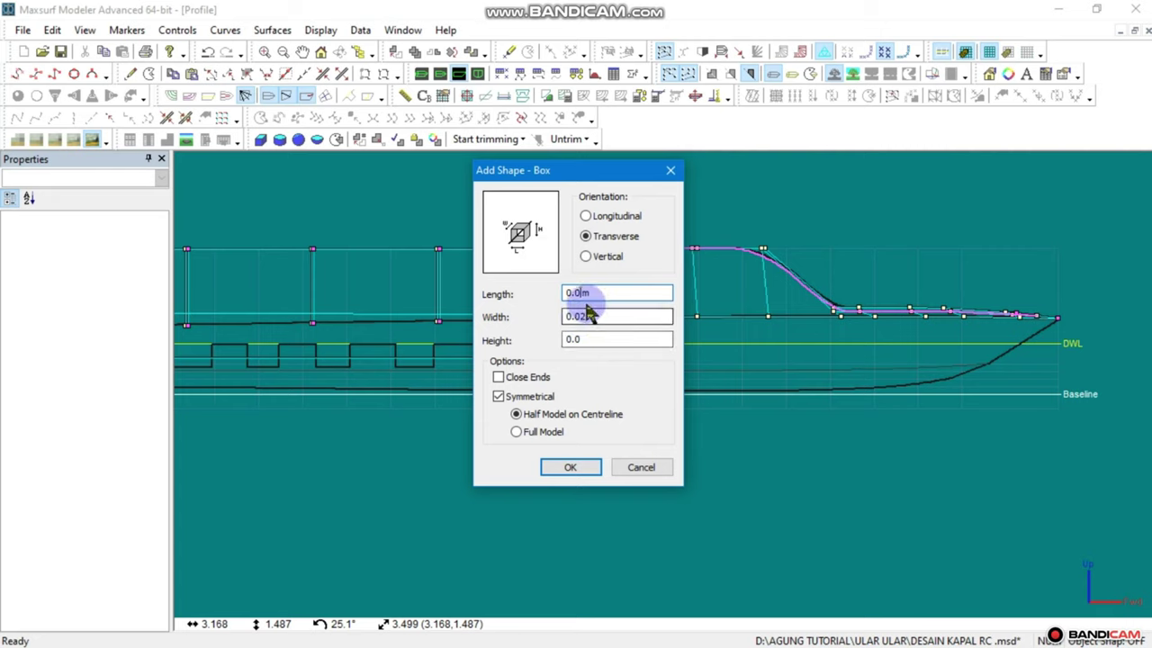
{"action": "type", "text": "2"}
{"action": "left_click", "coordinate": [564, 475]}
{"action": "left_click", "coordinate": [593, 340]}
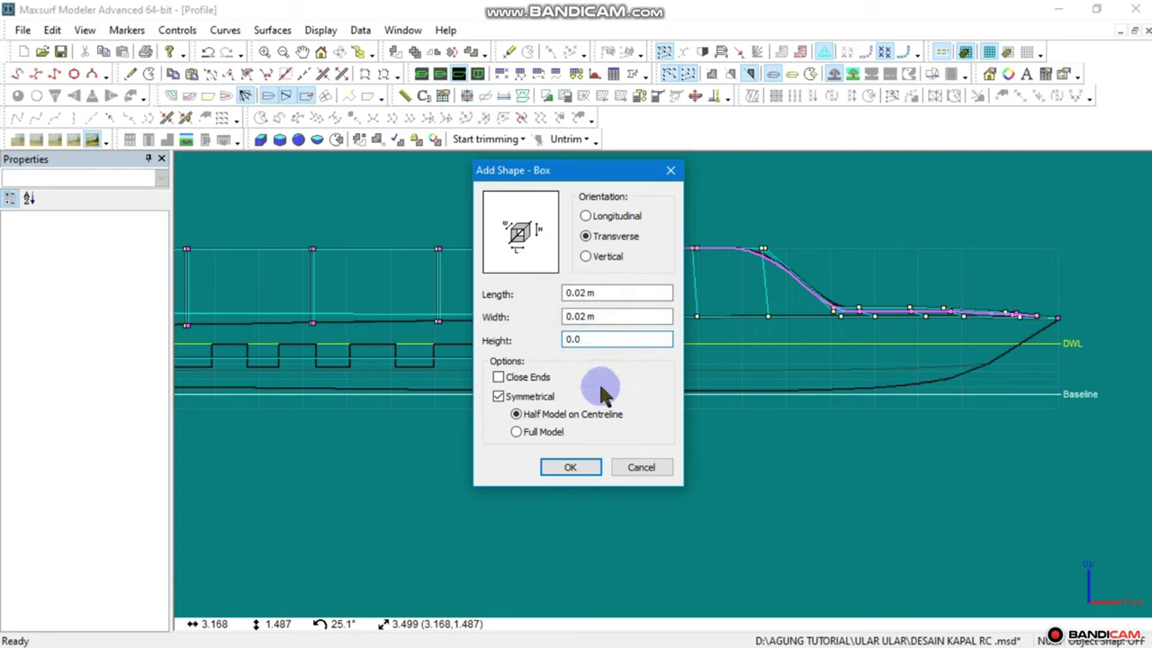
{"action": "type", "text": "2"}
{"action": "left_click", "coordinate": [564, 469]}
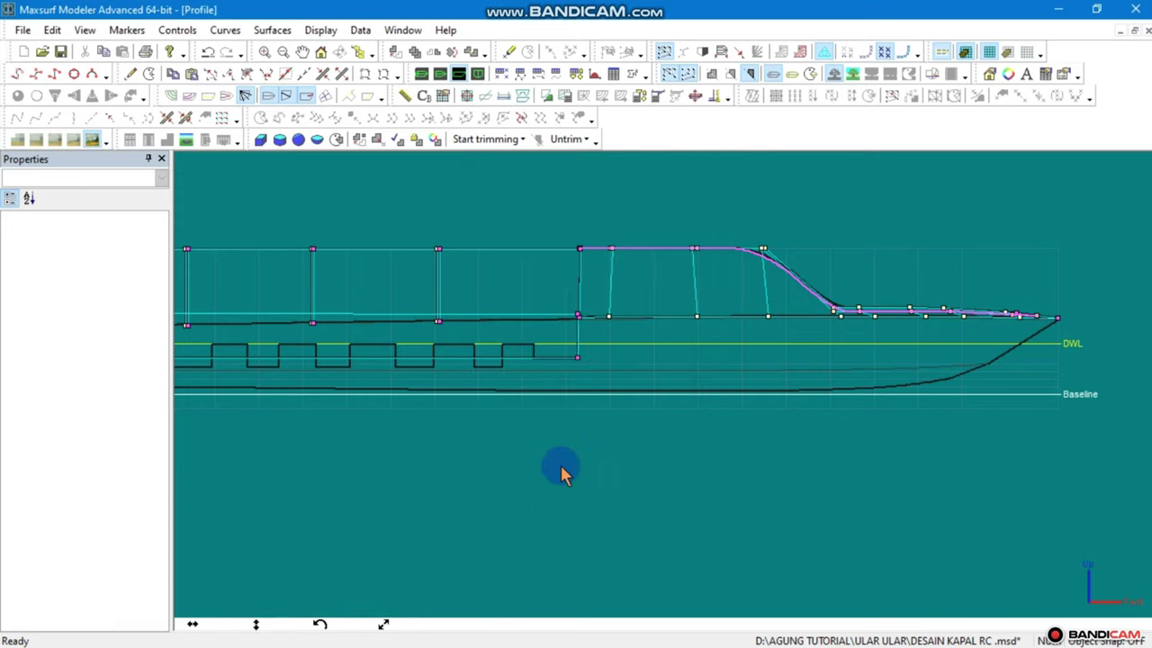
In the Surfaces table, lock the TRANSOM, both Buttock plane and both Waterplane surfaces
{"action": "scroll", "coordinate": [565, 455], "scroll_direction": "down", "scroll_amount": 2}
{"action": "scroll", "coordinate": [569, 447], "scroll_direction": "down", "scroll_amount": 2}
{"action": "scroll", "coordinate": [569, 445], "scroll_direction": "down", "scroll_amount": 2}
{"action": "scroll", "coordinate": [406, 437], "scroll_direction": "up", "scroll_amount": 1}
{"action": "scroll", "coordinate": [419, 438], "scroll_direction": "up", "scroll_amount": 2}
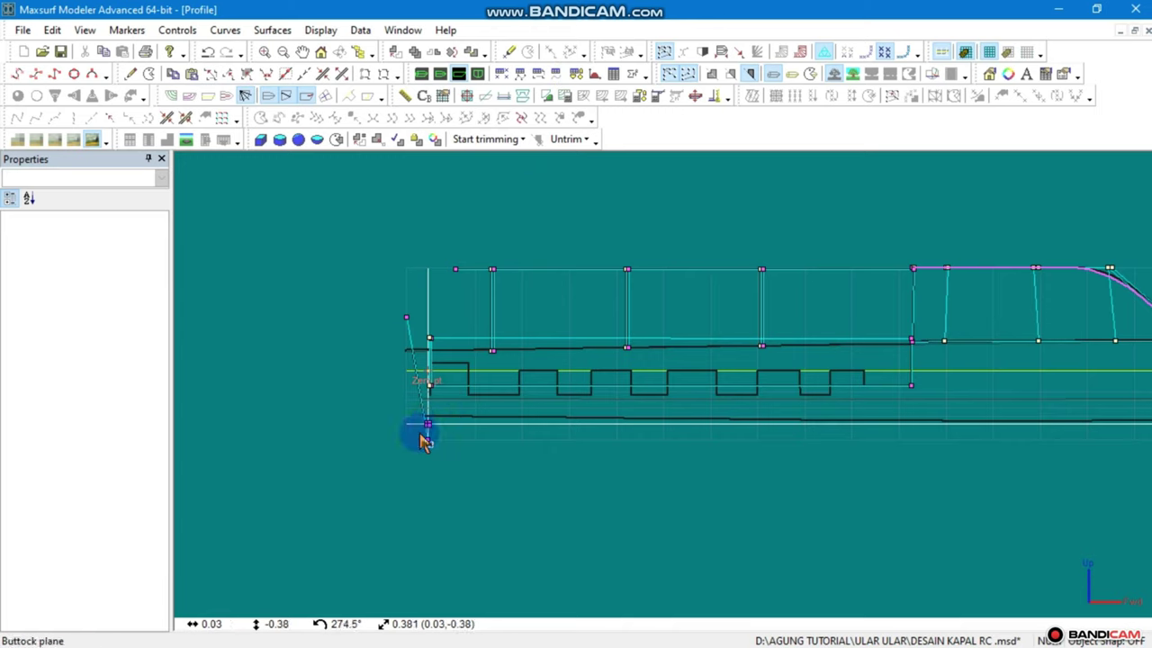
{"action": "scroll", "coordinate": [423, 437], "scroll_direction": "up", "scroll_amount": 2}
{"action": "left_click", "coordinate": [574, 78]}
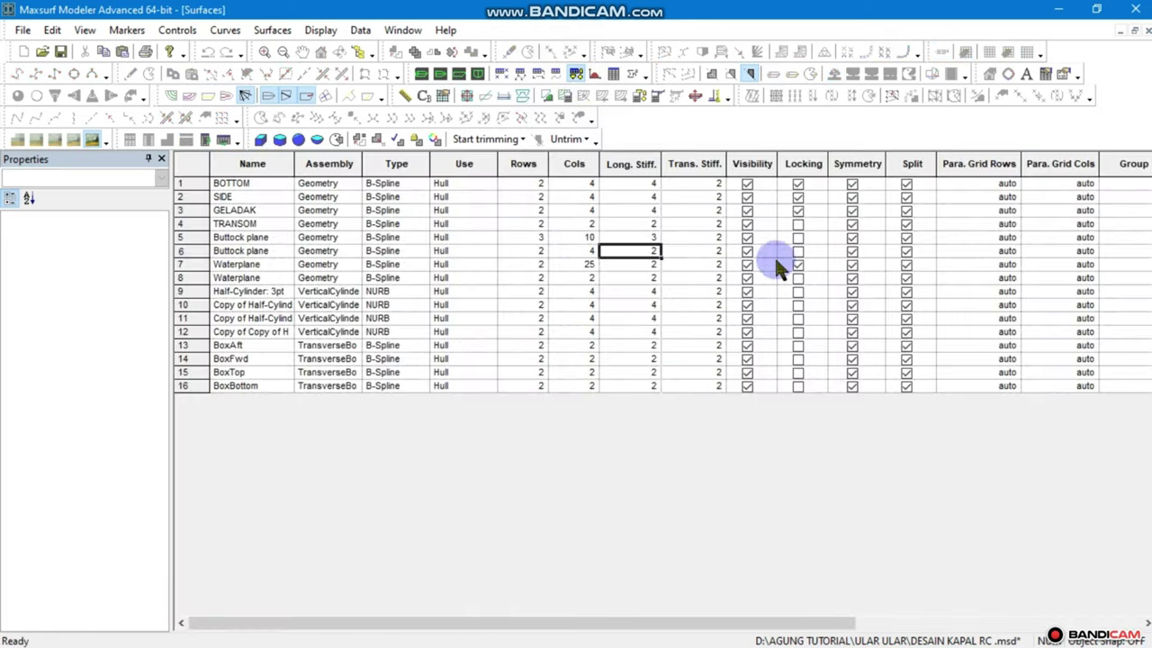
{"action": "left_click", "coordinate": [798, 223]}
{"action": "left_click", "coordinate": [797, 236]}
{"action": "left_click", "coordinate": [799, 250]}
{"action": "left_click", "coordinate": [797, 264]}
{"action": "left_click", "coordinate": [797, 277]}
{"action": "left_click", "coordinate": [798, 290]}
Lock the Half-Cylinder surfaces through row 12, then return to the Perspective view
{"action": "left_click", "coordinate": [799, 304]}
{"action": "left_click", "coordinate": [799, 318]}
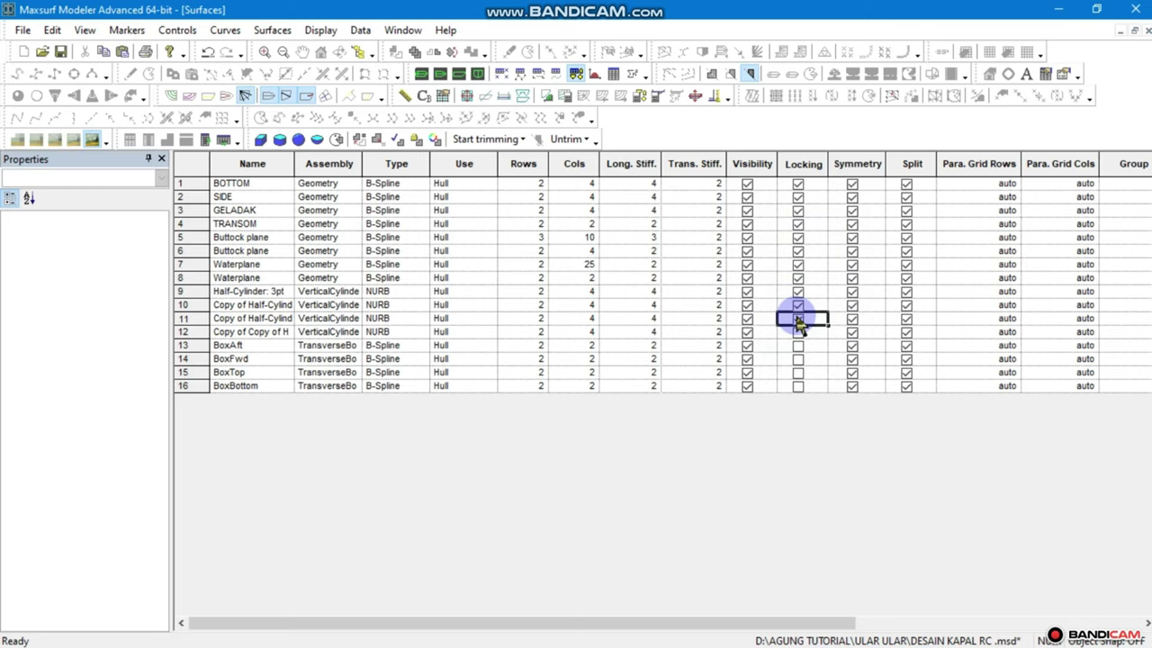
{"action": "left_click", "coordinate": [181, 332]}
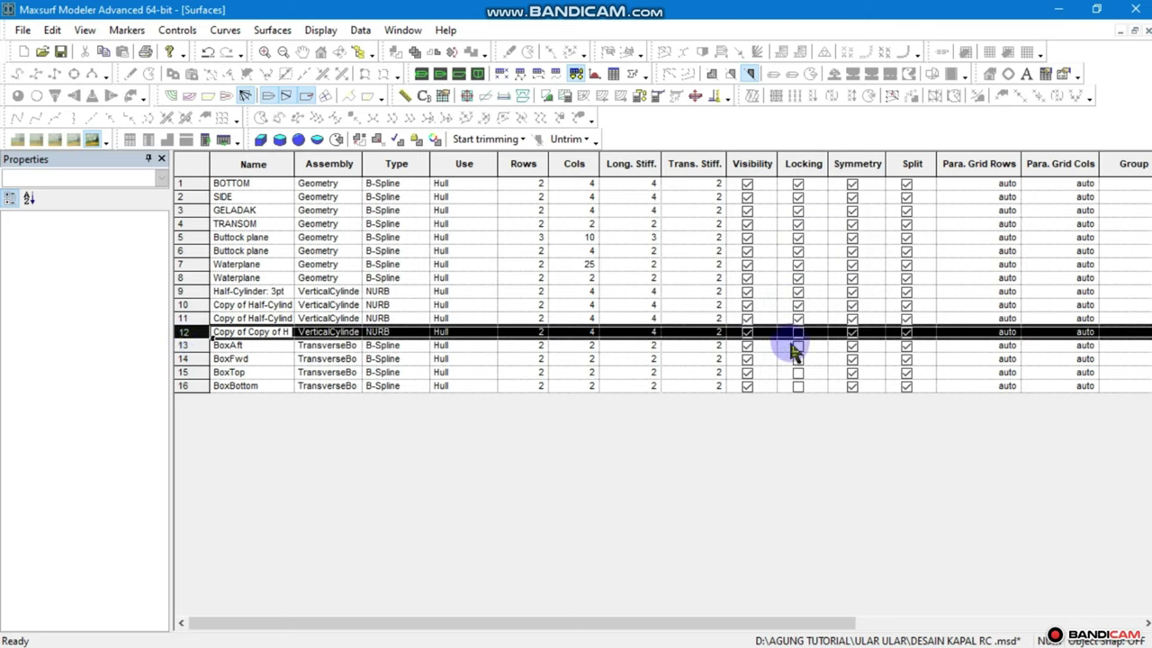
{"action": "left_click", "coordinate": [800, 330]}
{"action": "left_click", "coordinate": [804, 322]}
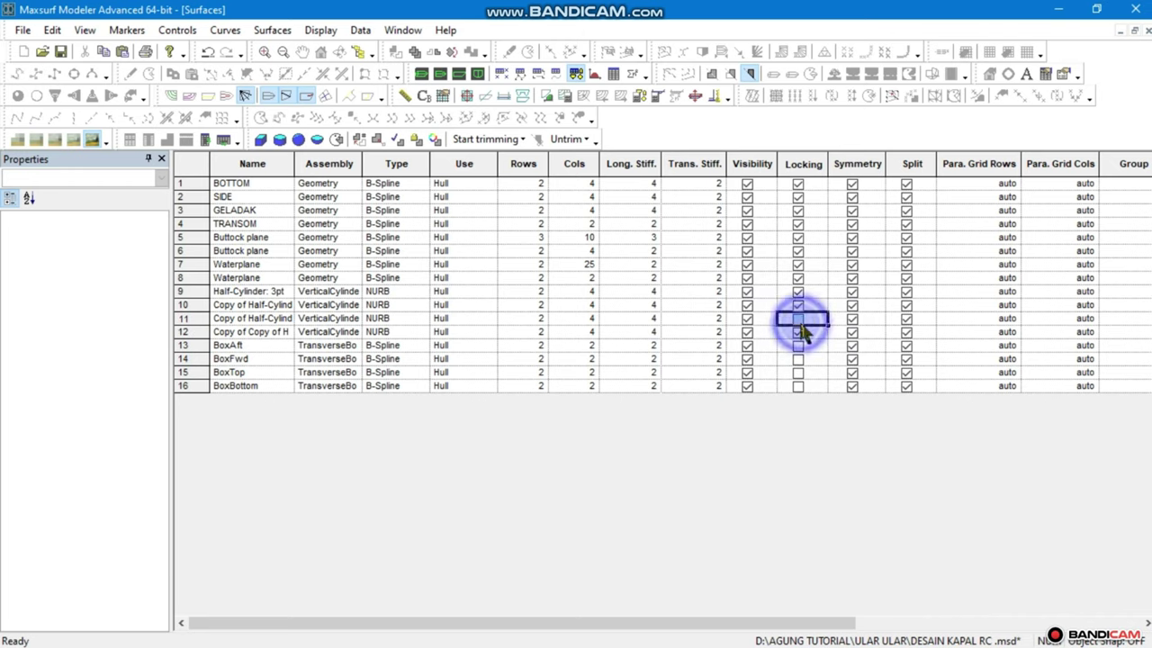
{"action": "left_click", "coordinate": [421, 73]}
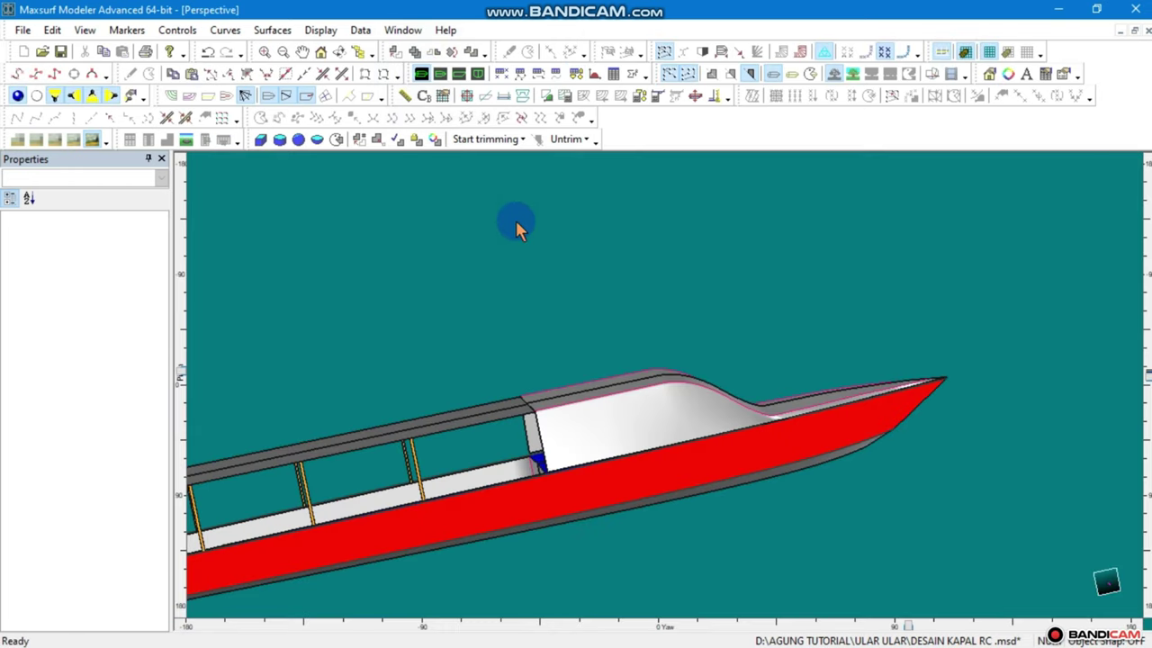
In the Profile view, stretch the small box's lower control points toward the bow
{"action": "left_click", "coordinate": [459, 76]}
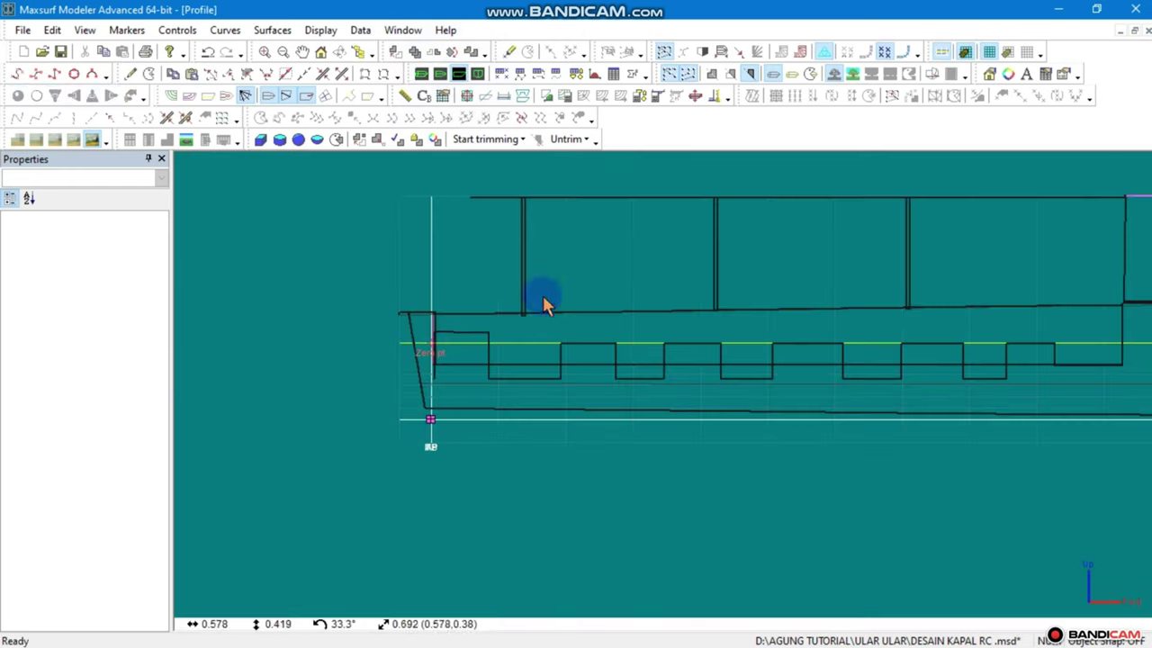
{"action": "left_click", "coordinate": [435, 430]}
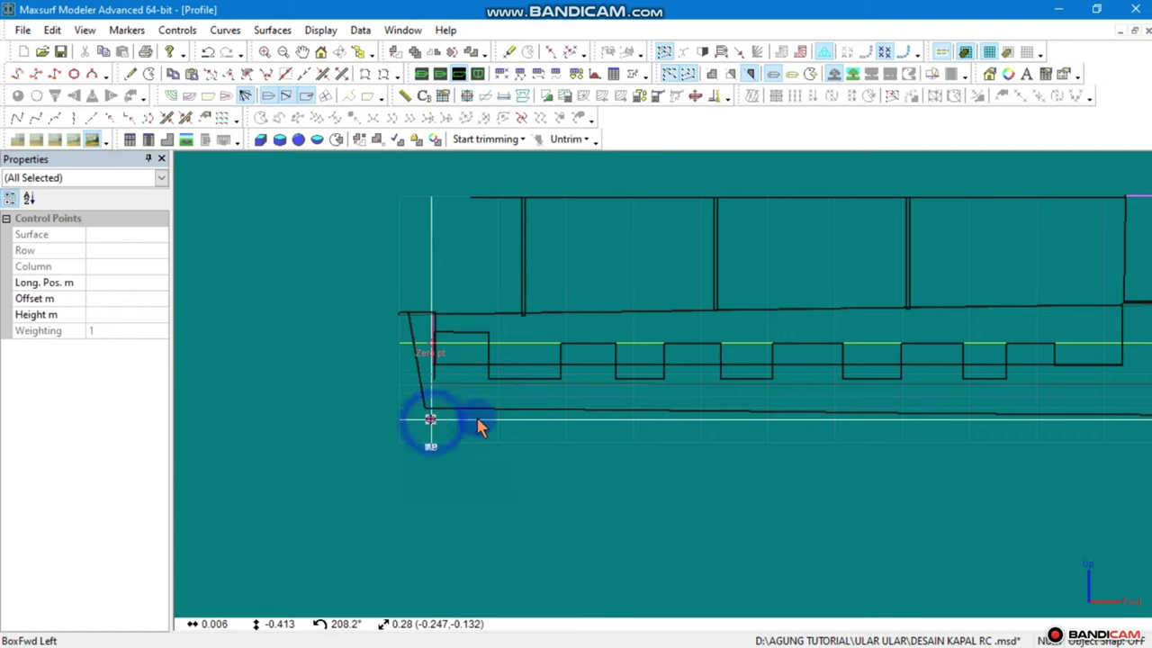
{"action": "scroll", "coordinate": [504, 396], "scroll_direction": "up", "scroll_amount": 3}
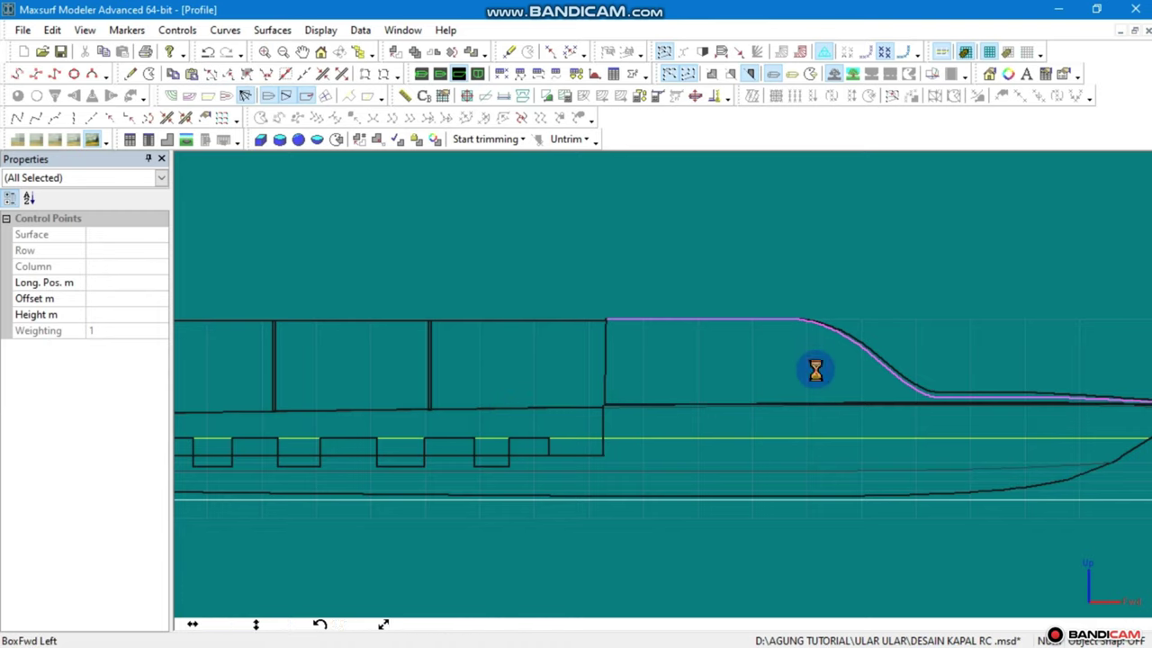
{"action": "scroll", "coordinate": [815, 364], "scroll_direction": "up", "scroll_amount": 1}
{"action": "scroll", "coordinate": [834, 375], "scroll_direction": "up", "scroll_amount": 2}
{"action": "scroll", "coordinate": [819, 368], "scroll_direction": "up", "scroll_amount": 2}
{"action": "left_click", "coordinate": [810, 351]}
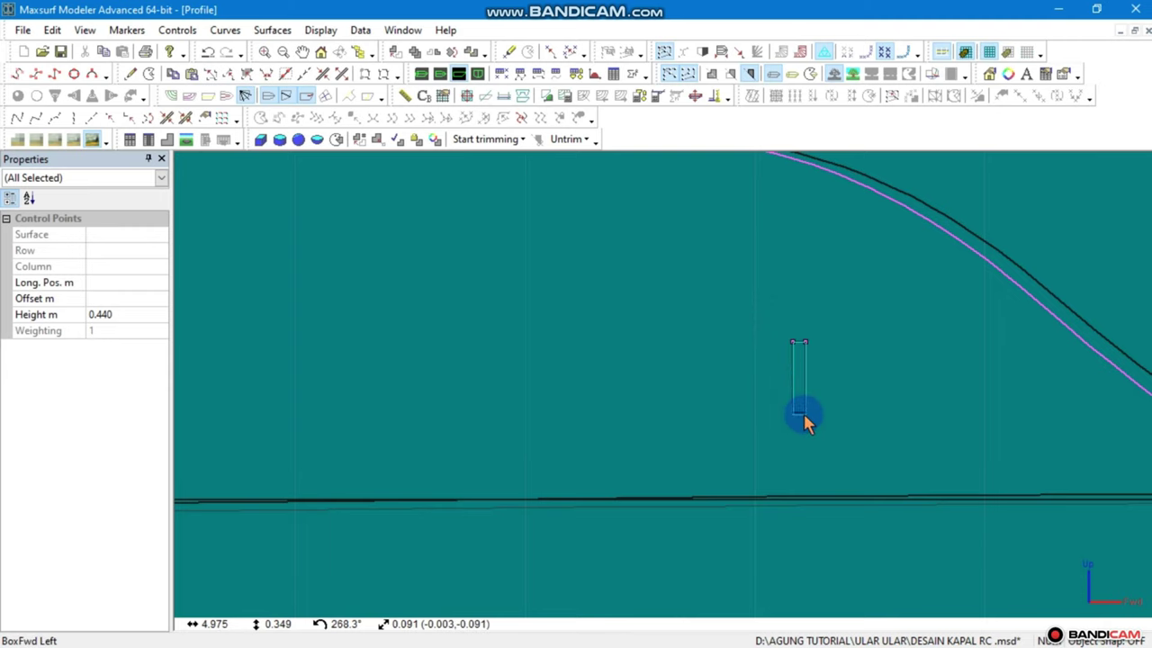
{"action": "left_click_drag", "start_coordinate": [840, 322], "coordinate": [783, 466]}
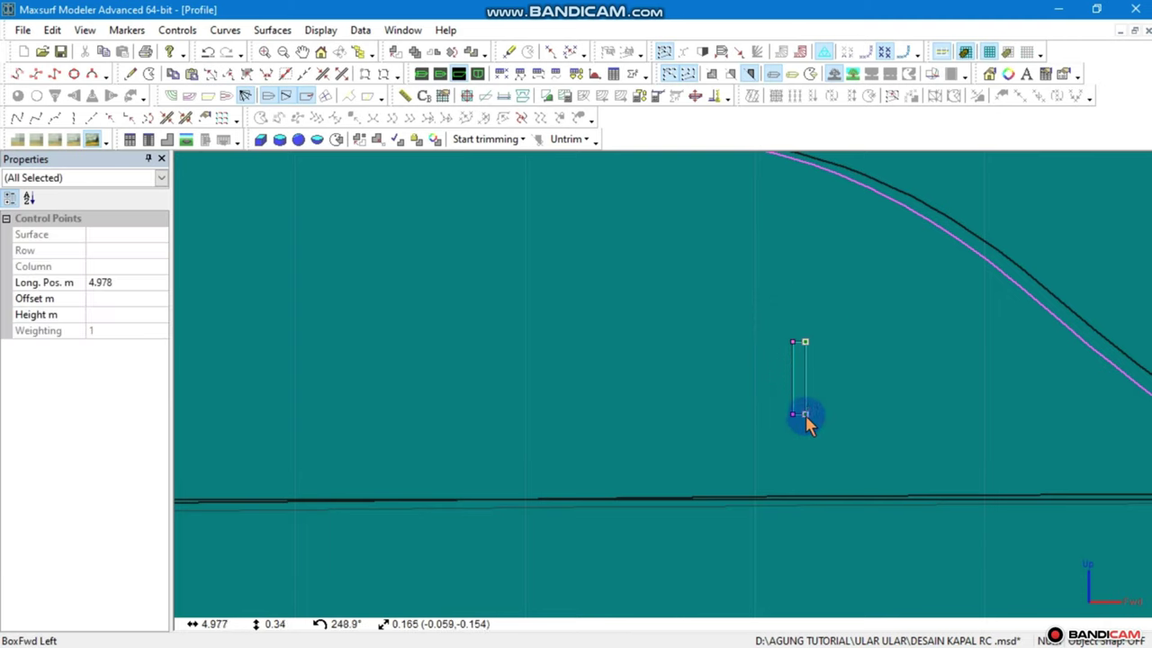
{"action": "left_click_drag", "start_coordinate": [808, 413], "coordinate": [853, 414]}
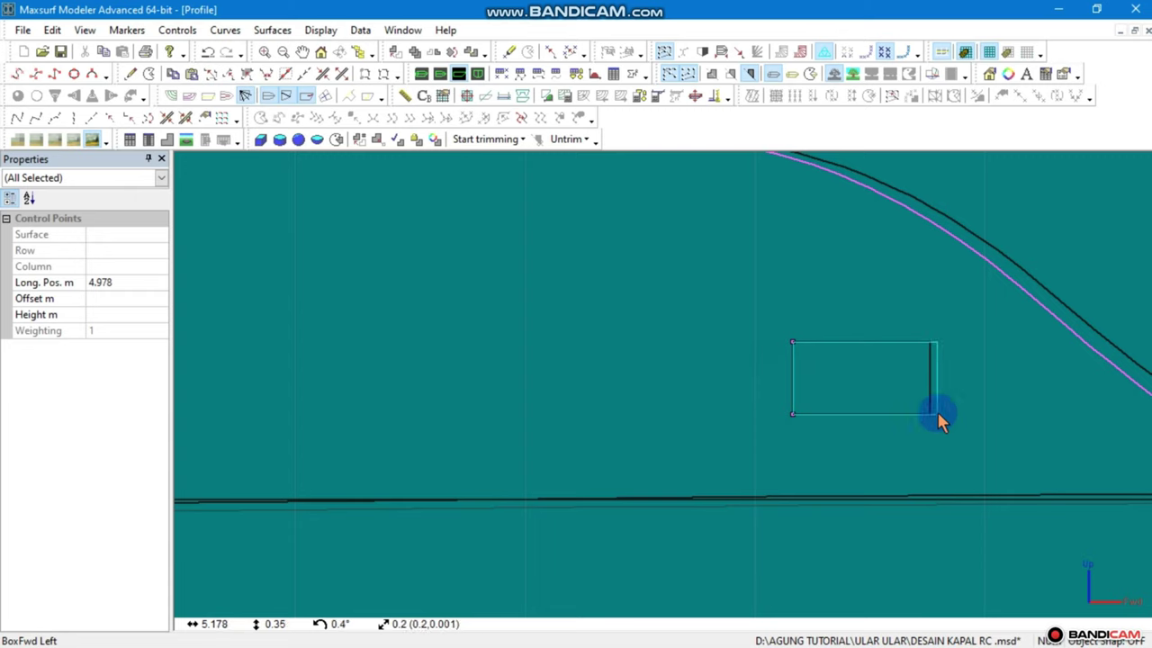
Select the box's bottom-right corner, then box-select all four corners of the window box
{"action": "scroll", "coordinate": [936, 409], "scroll_direction": "down", "scroll_amount": 1}
{"action": "scroll", "coordinate": [931, 405], "scroll_direction": "down", "scroll_amount": 1}
{"action": "scroll", "coordinate": [922, 404], "scroll_direction": "down", "scroll_amount": 1}
{"action": "mouse_move", "coordinate": [842, 243]}
{"action": "left_mouse_down"}
{"action": "mouse_move", "coordinate": [745, 275]}
{"action": "mouse_move", "coordinate": [774, 256]}
{"action": "left_mouse_up"}
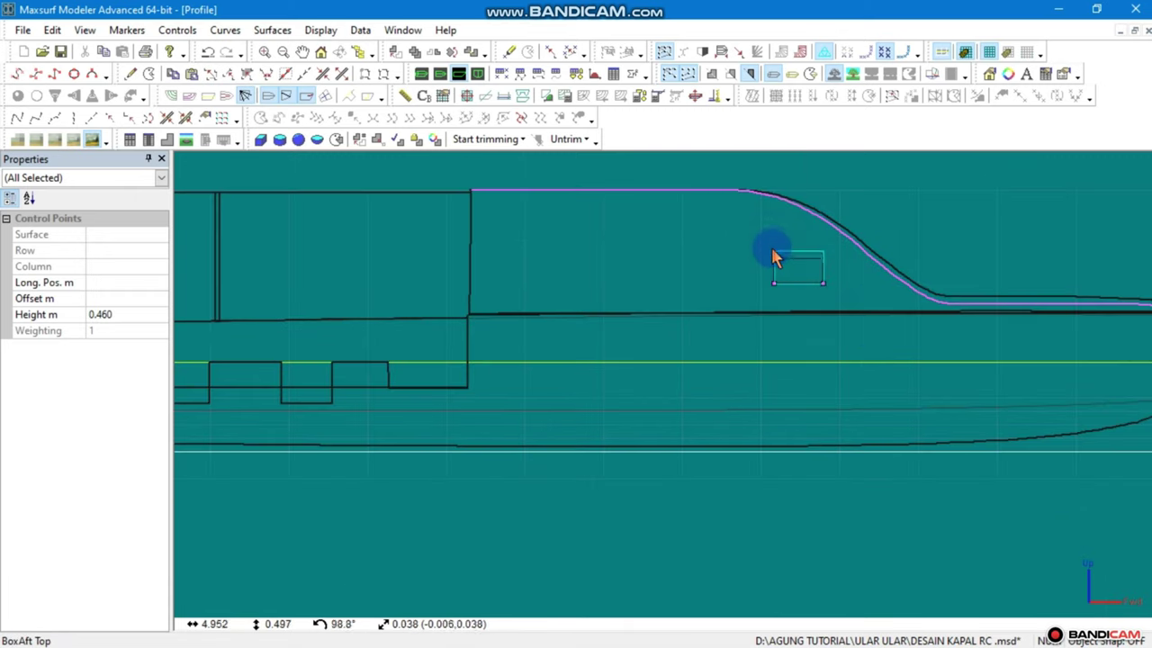
{"action": "left_click", "coordinate": [849, 240]}
{"action": "left_click", "coordinate": [823, 292]}
{"action": "left_click", "coordinate": [823, 287]}
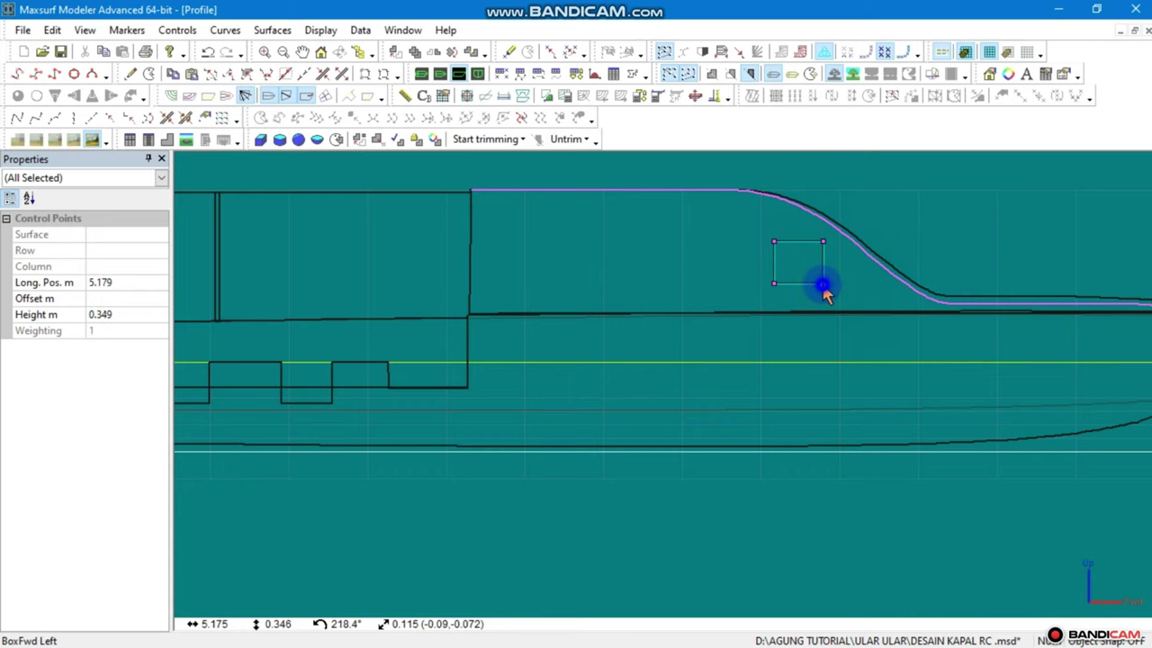
{"action": "left_click", "coordinate": [846, 265]}
{"action": "left_click", "coordinate": [824, 283]}
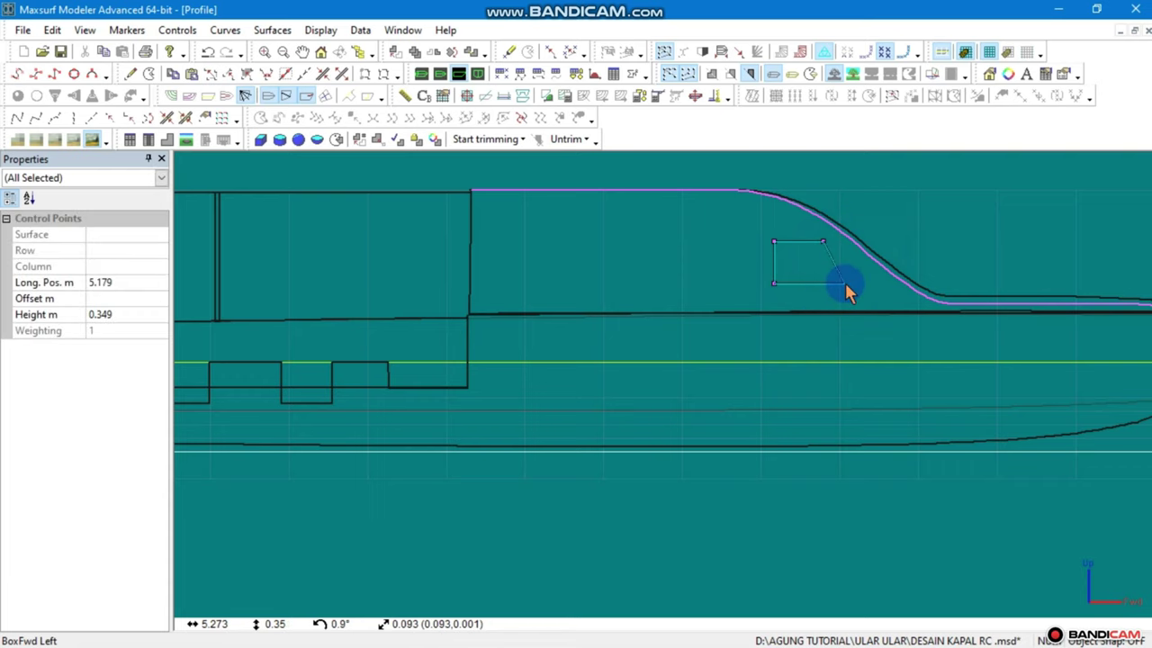
{"action": "left_click", "coordinate": [839, 232]}
{"action": "left_click", "coordinate": [849, 244]}
{"action": "left_click_drag", "start_coordinate": [856, 225], "coordinate": [689, 336]}
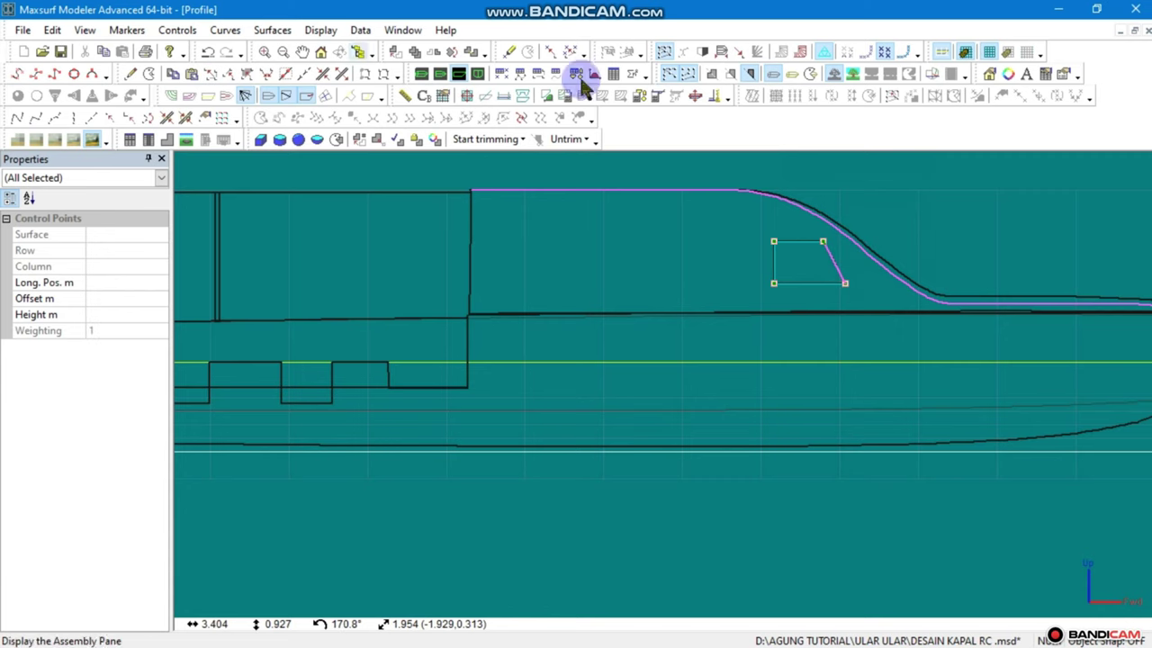
Duplicate the forward window box with -0.5 m longitudinal spacing
{"action": "left_click", "coordinate": [415, 51]}
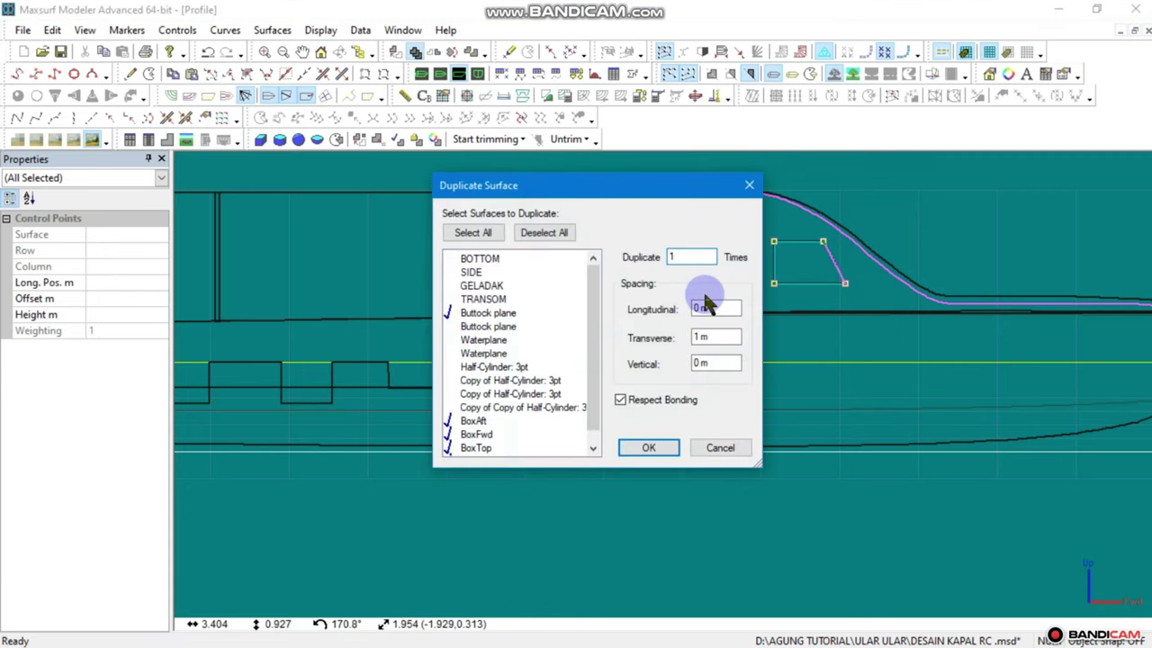
{"action": "left_click", "coordinate": [713, 309]}
{"action": "type", "text": "-0.5"}
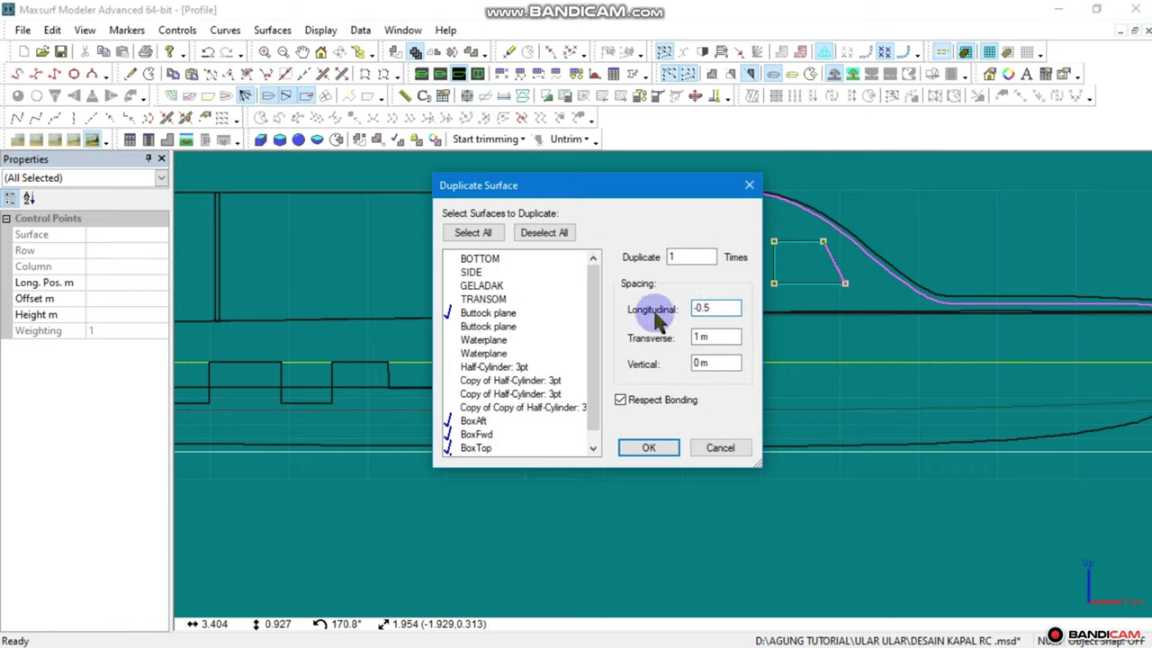
{"action": "left_click", "coordinate": [724, 336]}
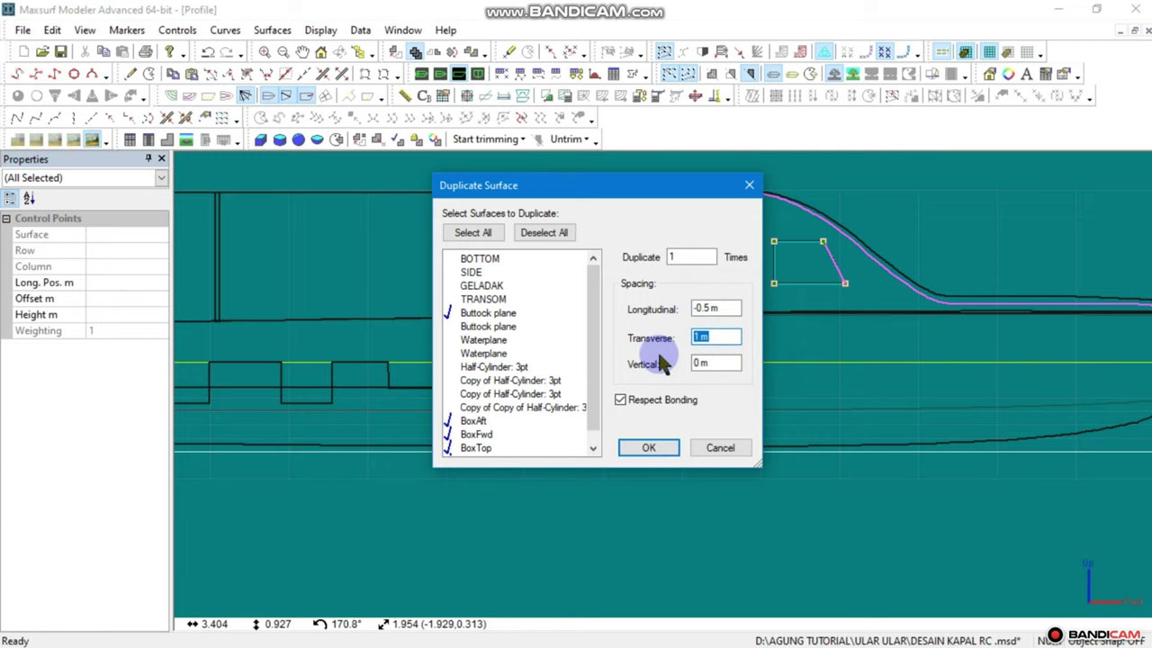
{"action": "type", "text": "0"}
{"action": "left_click", "coordinate": [650, 450]}
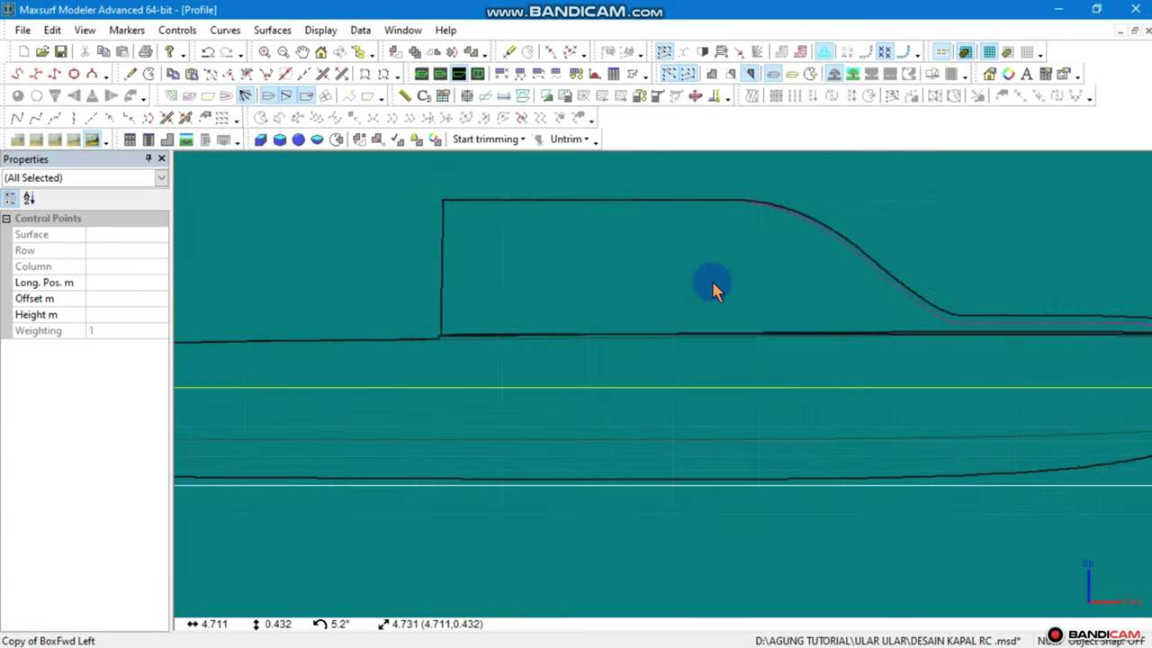
Reselect the window box corners and make another copy with the same spacing
{"action": "scroll", "coordinate": [723, 335], "scroll_direction": "down", "scroll_amount": 2}
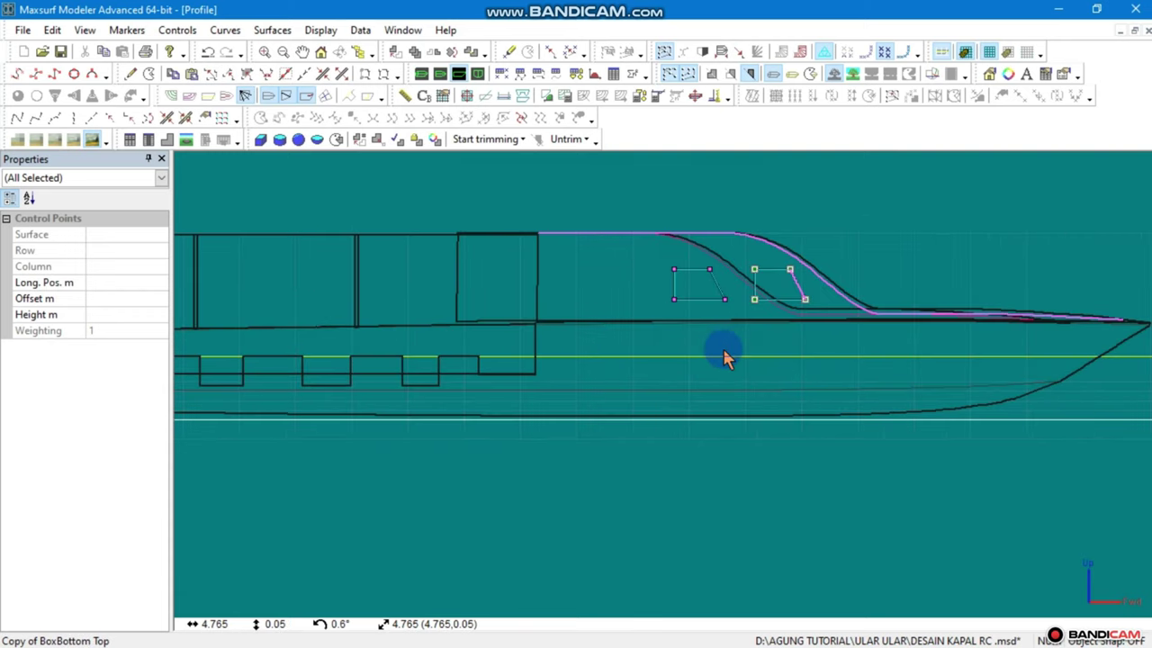
{"action": "left_click", "coordinate": [725, 358]}
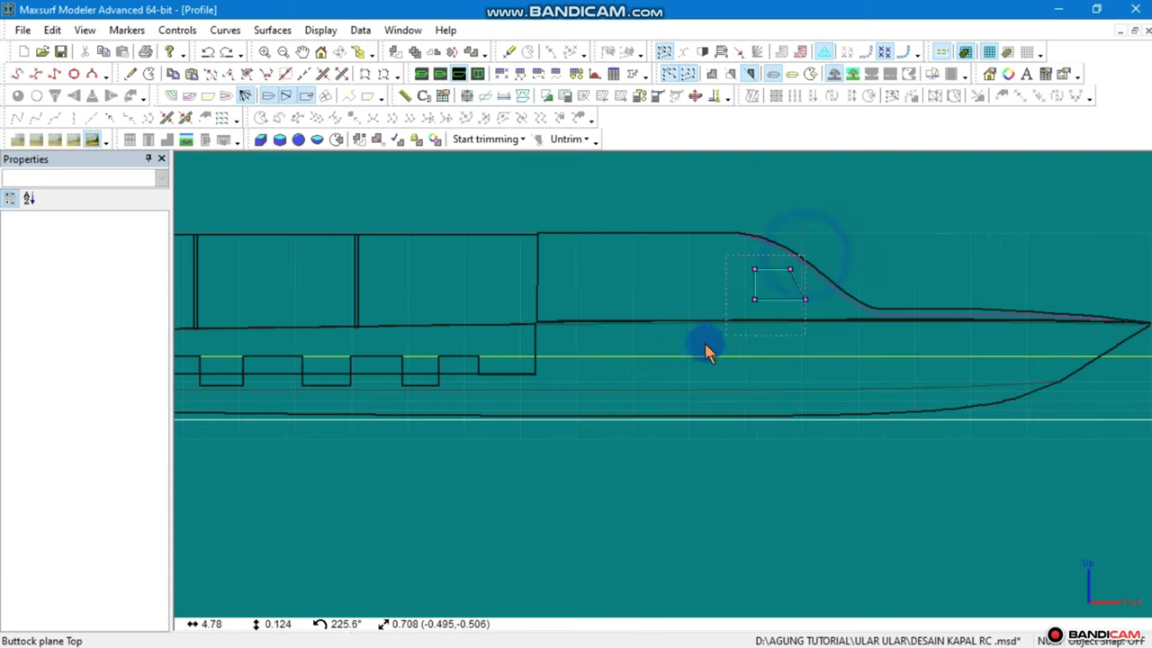
{"action": "left_click", "coordinate": [600, 368]}
{"action": "left_click", "coordinate": [663, 319]}
{"action": "left_click", "coordinate": [753, 301]}
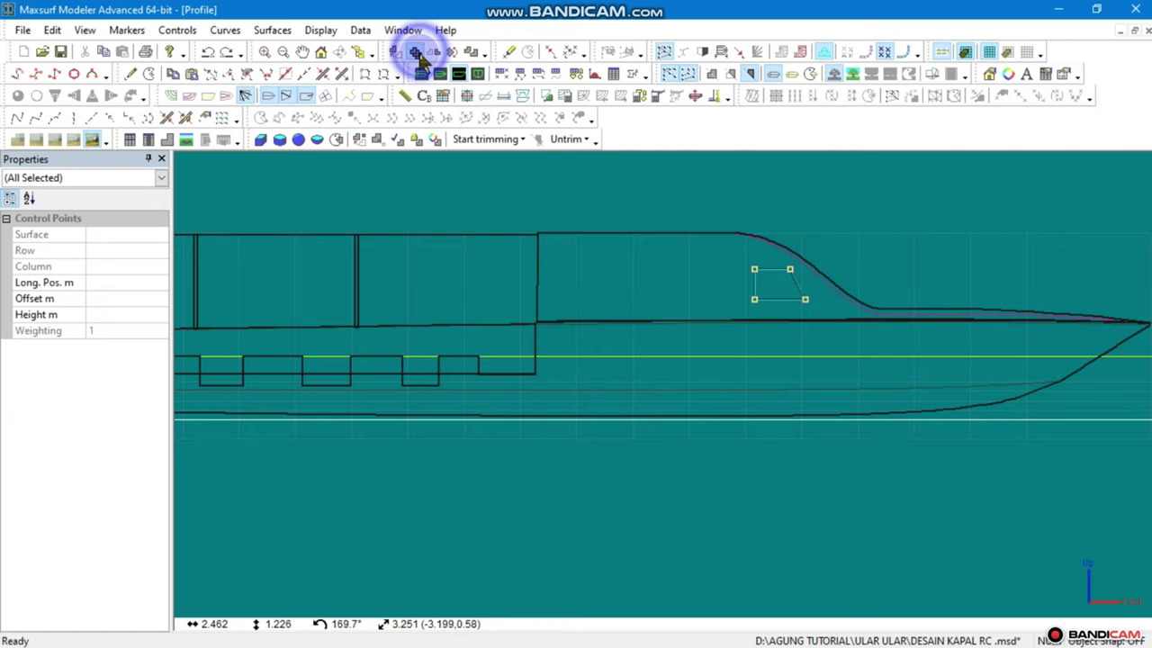
{"action": "left_click", "coordinate": [414, 51]}
{"action": "left_click", "coordinate": [708, 309]}
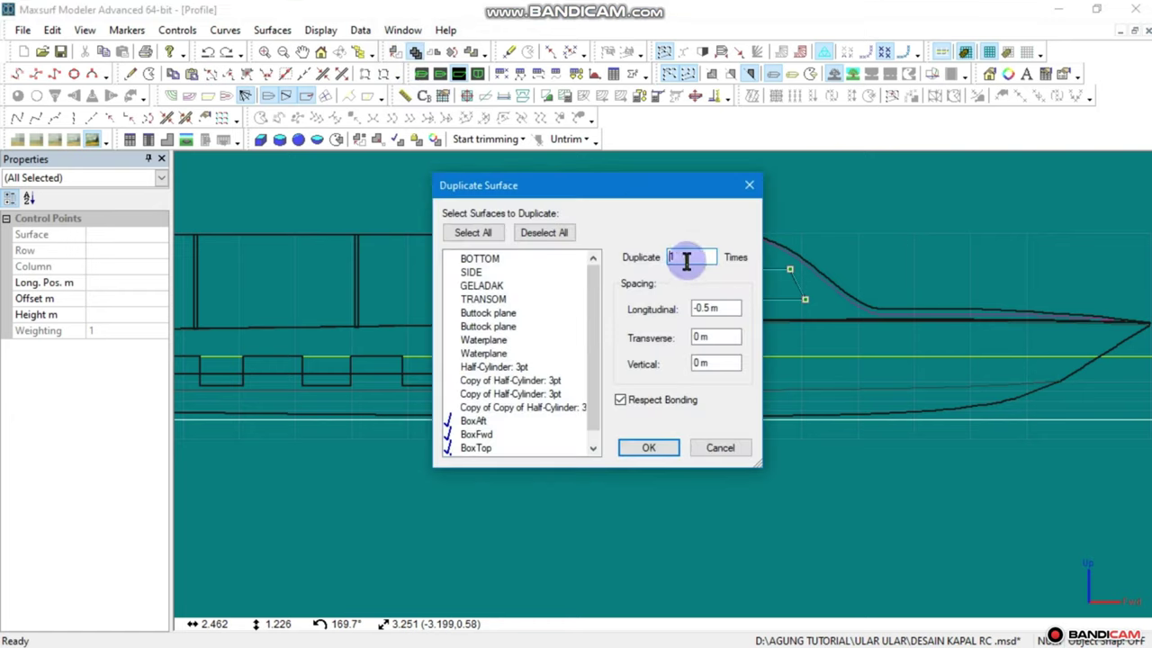
{"action": "left_click", "coordinate": [657, 448]}
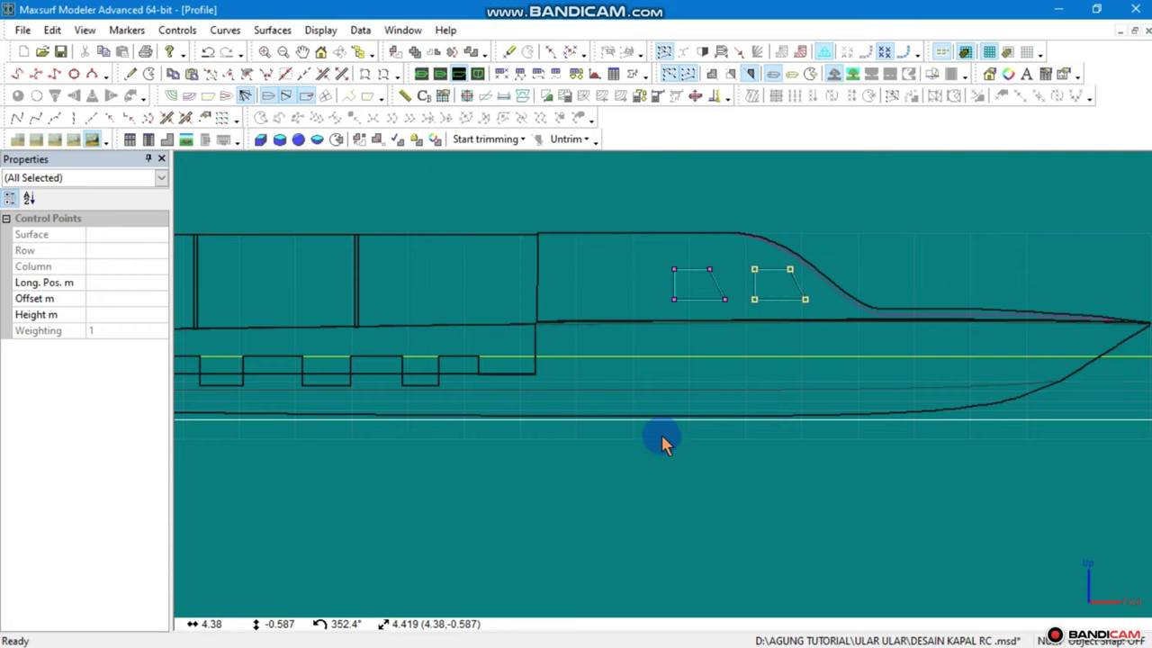
Select all four corners of the copied box and slide it toward the stern
{"action": "left_click", "coordinate": [676, 314]}
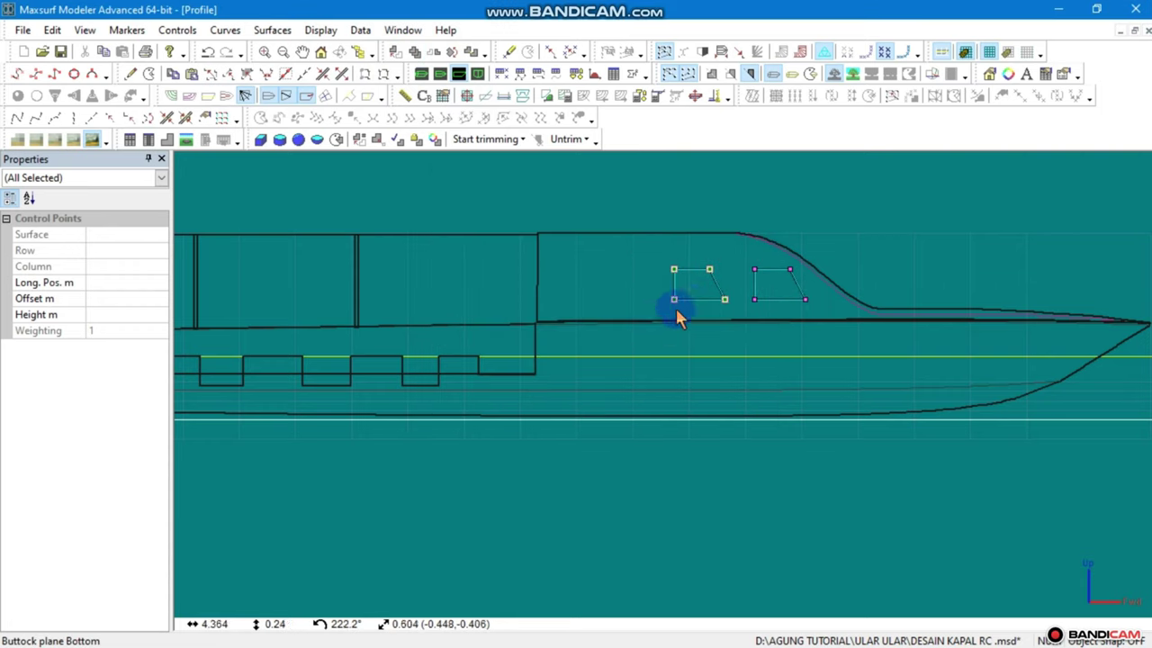
{"action": "left_click", "coordinate": [709, 270]}
{"action": "scroll", "coordinate": [727, 280], "scroll_direction": "up", "scroll_amount": 1}
{"action": "left_click", "coordinate": [728, 264]}
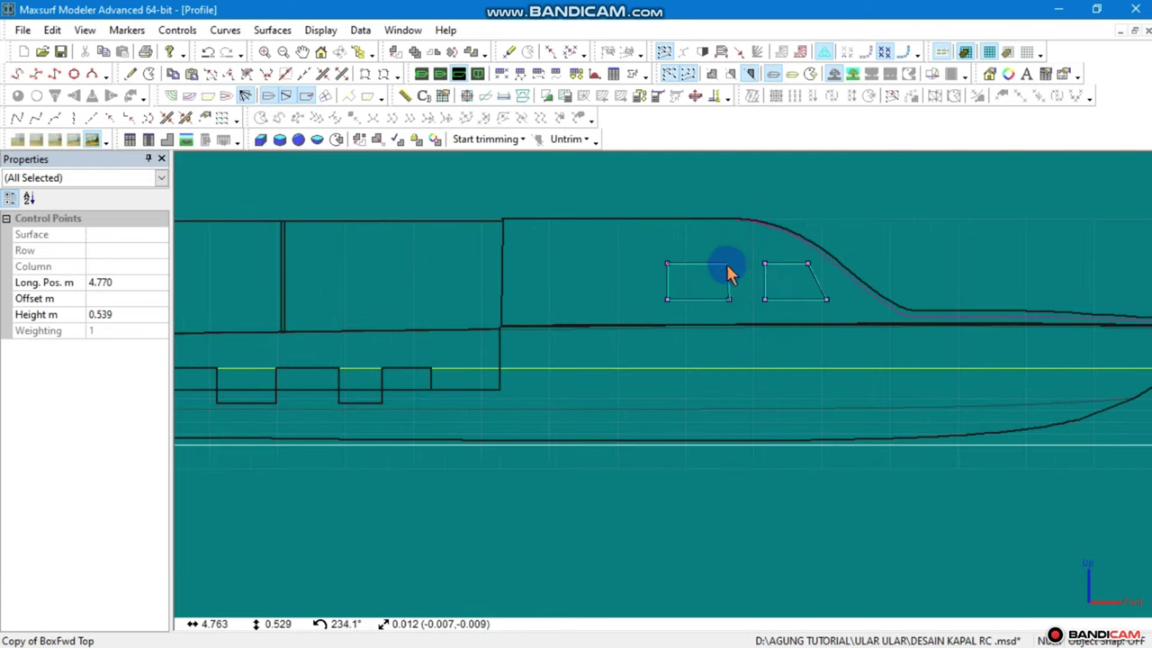
{"action": "left_click_drag", "start_coordinate": [733, 270], "coordinate": [658, 309]}
{"action": "left_click_drag", "start_coordinate": [740, 244], "coordinate": [664, 314]}
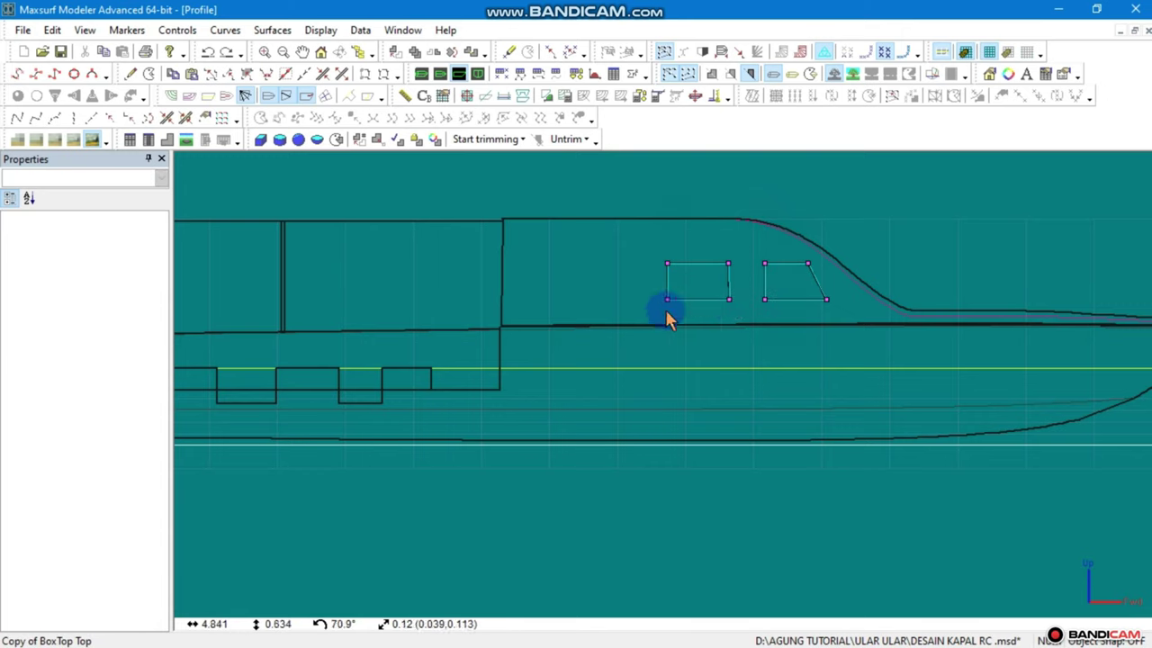
{"action": "left_click", "coordinate": [728, 300]}
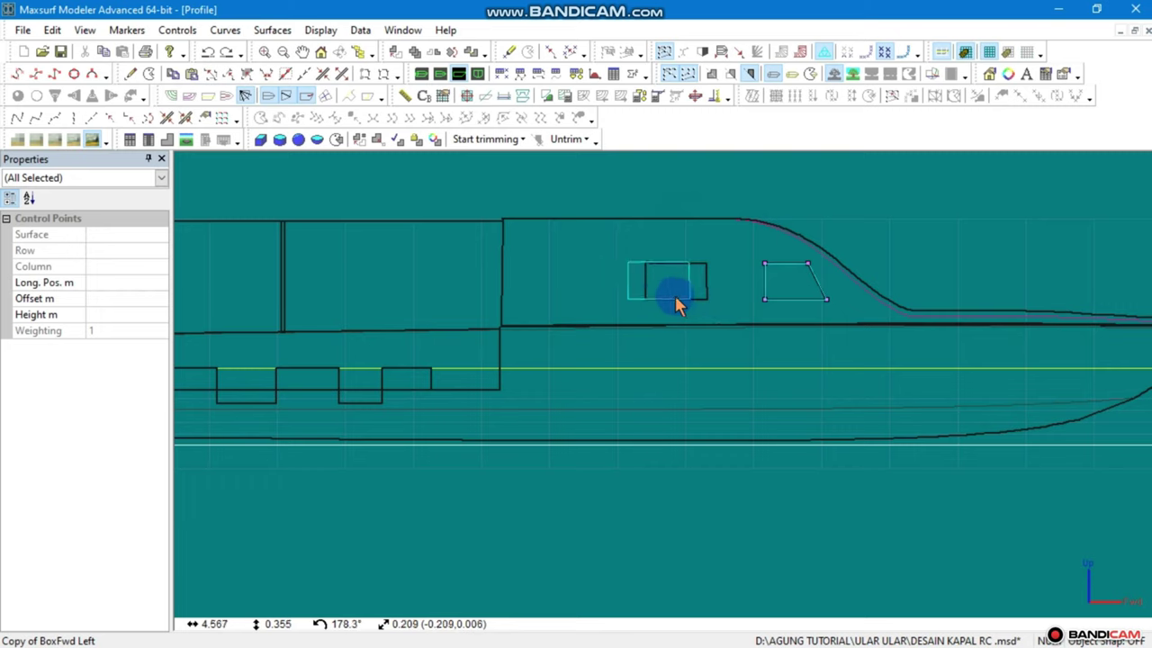
{"action": "left_click_drag", "start_coordinate": [636, 299], "coordinate": [651, 300]}
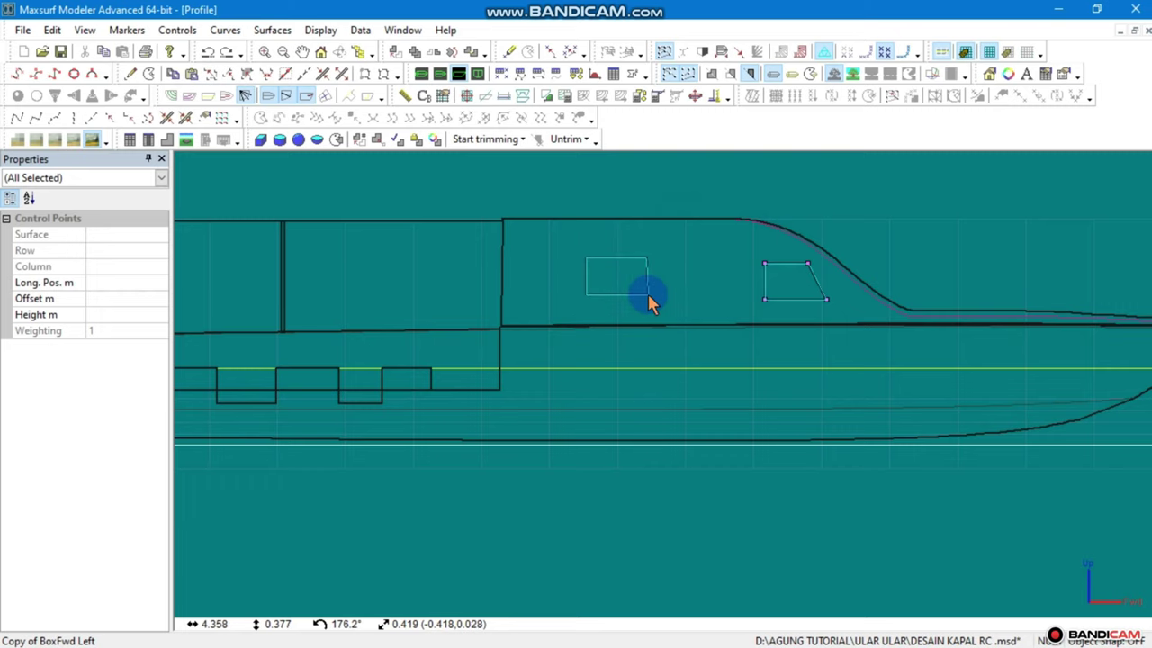
Select the copied box's right-side points and edit their longitudinal position
{"action": "scroll", "coordinate": [650, 299], "scroll_direction": "up", "scroll_amount": 2}
{"action": "scroll", "coordinate": [651, 298], "scroll_direction": "up", "scroll_amount": 1}
{"action": "scroll", "coordinate": [657, 283], "scroll_direction": "down", "scroll_amount": 3}
{"action": "left_click_drag", "start_coordinate": [682, 211], "coordinate": [635, 254]}
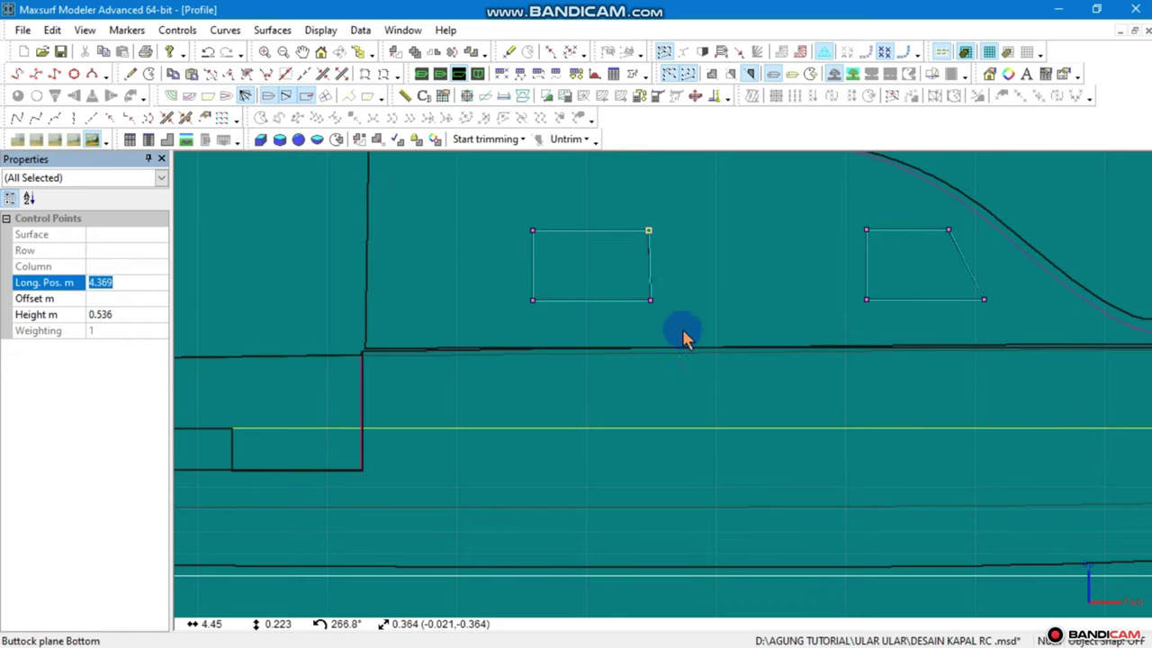
{"action": "left_click_drag", "start_coordinate": [693, 190], "coordinate": [627, 346]}
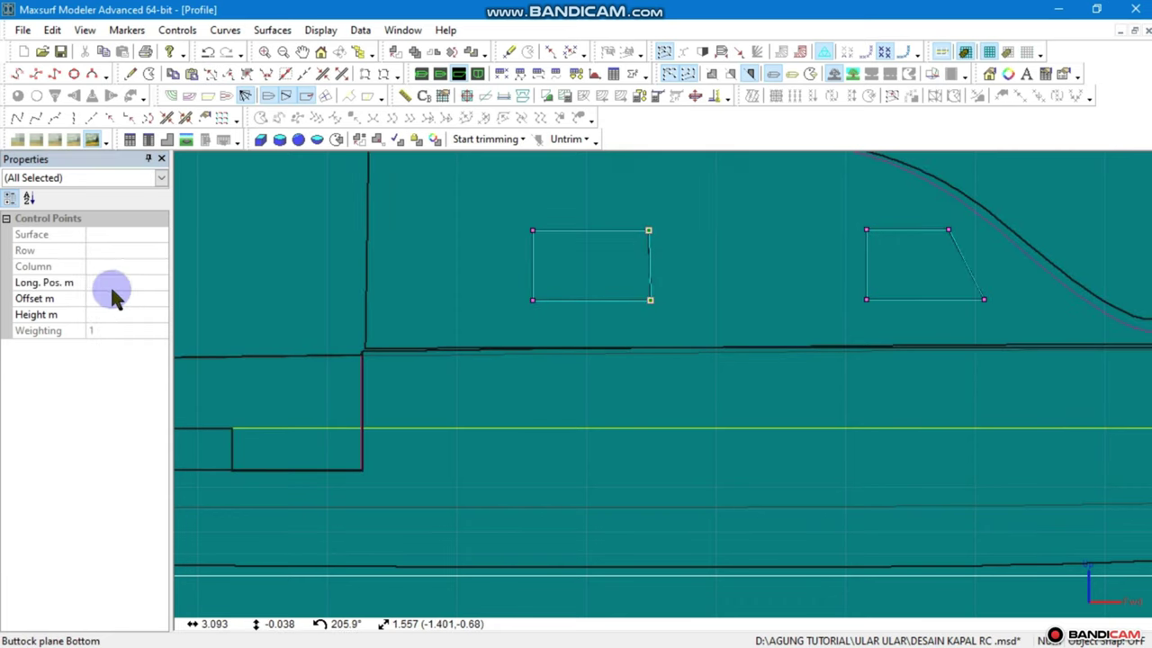
{"action": "left_click", "coordinate": [112, 285]}
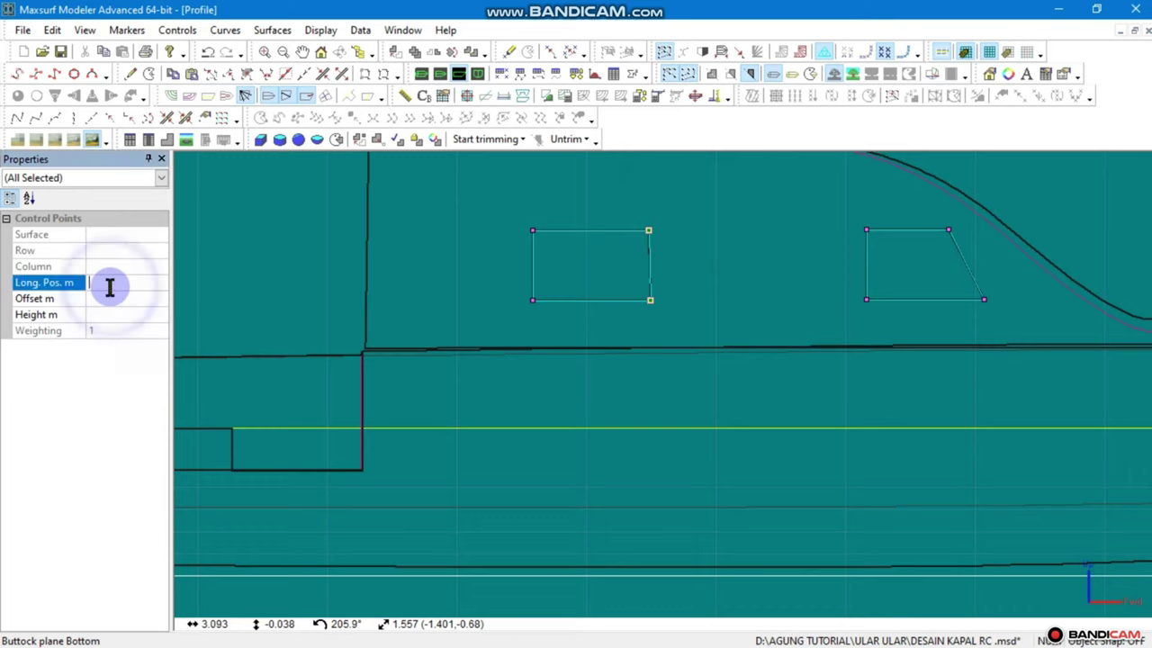
Narrow the rear window by moving its right edge, cancelling a stray box move
{"action": "left_click", "coordinate": [512, 306]}
{"action": "scroll", "coordinate": [658, 291], "scroll_direction": "down", "scroll_amount": 2}
{"action": "mouse_move", "coordinate": [846, 225]}
{"action": "left_mouse_down"}
{"action": "mouse_move", "coordinate": [812, 321]}
{"action": "mouse_move", "coordinate": [846, 304]}
{"action": "left_mouse_up"}
{"action": "mouse_move", "coordinate": [700, 226]}
{"action": "left_mouse_down"}
{"action": "mouse_move", "coordinate": [614, 325]}
{"action": "mouse_move", "coordinate": [633, 303]}
{"action": "left_mouse_up"}
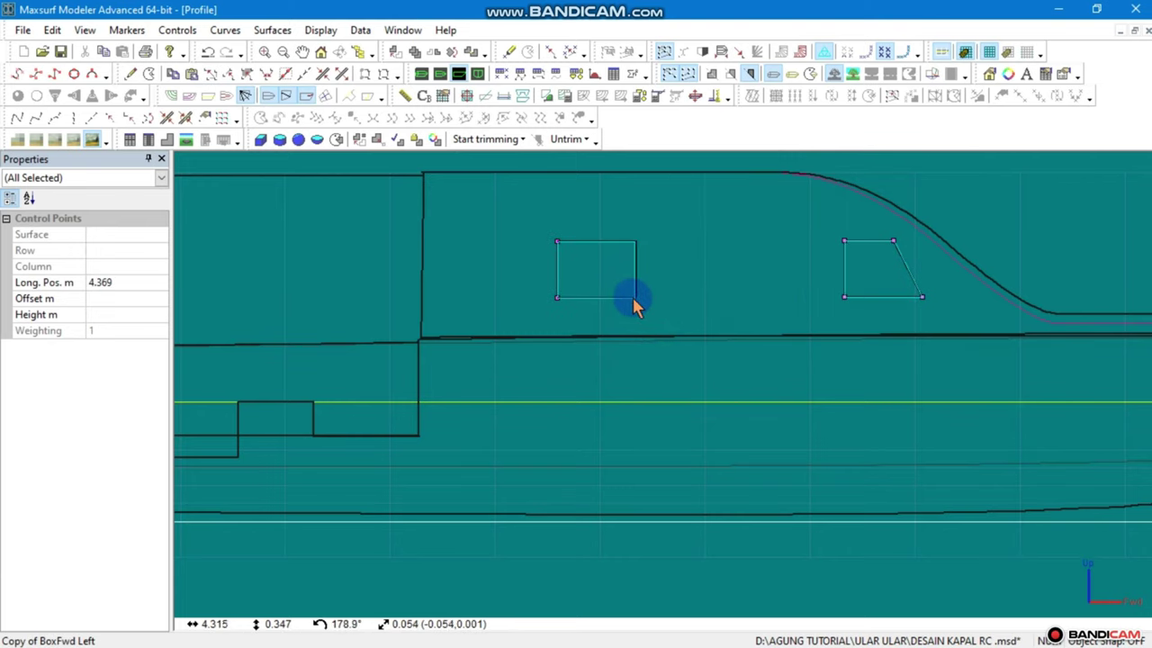
{"action": "left_click_drag", "start_coordinate": [669, 239], "coordinate": [540, 308]}
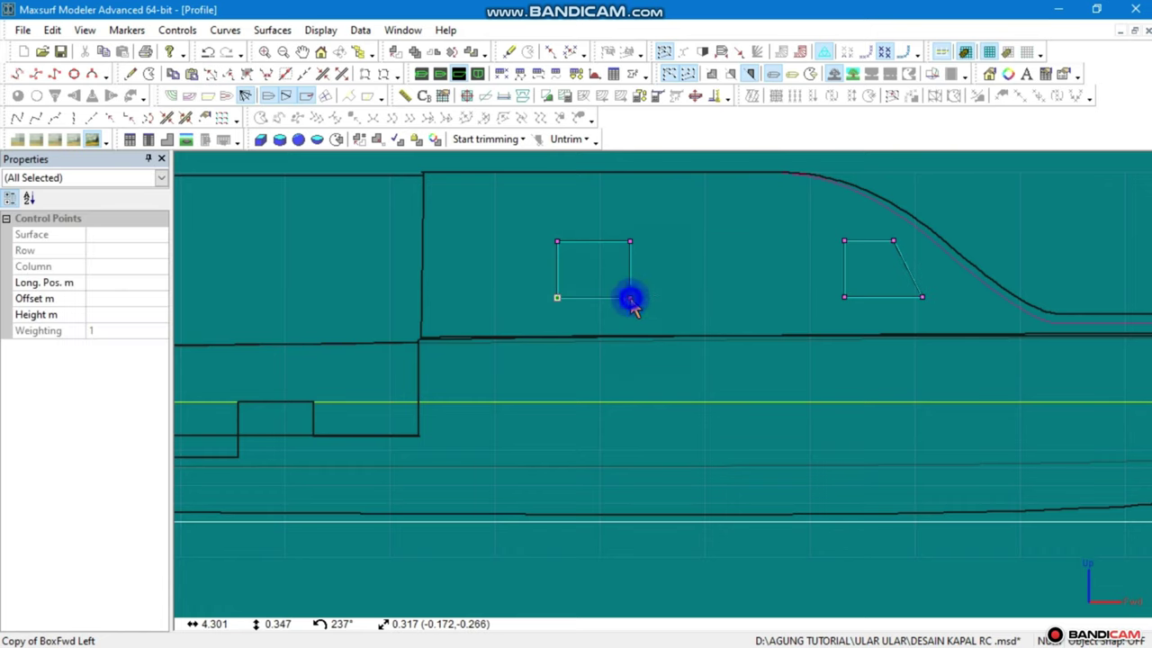
{"action": "left_click_drag", "start_coordinate": [716, 311], "coordinate": [762, 239]}
{"action": "right_click", "coordinate": [761, 240]}
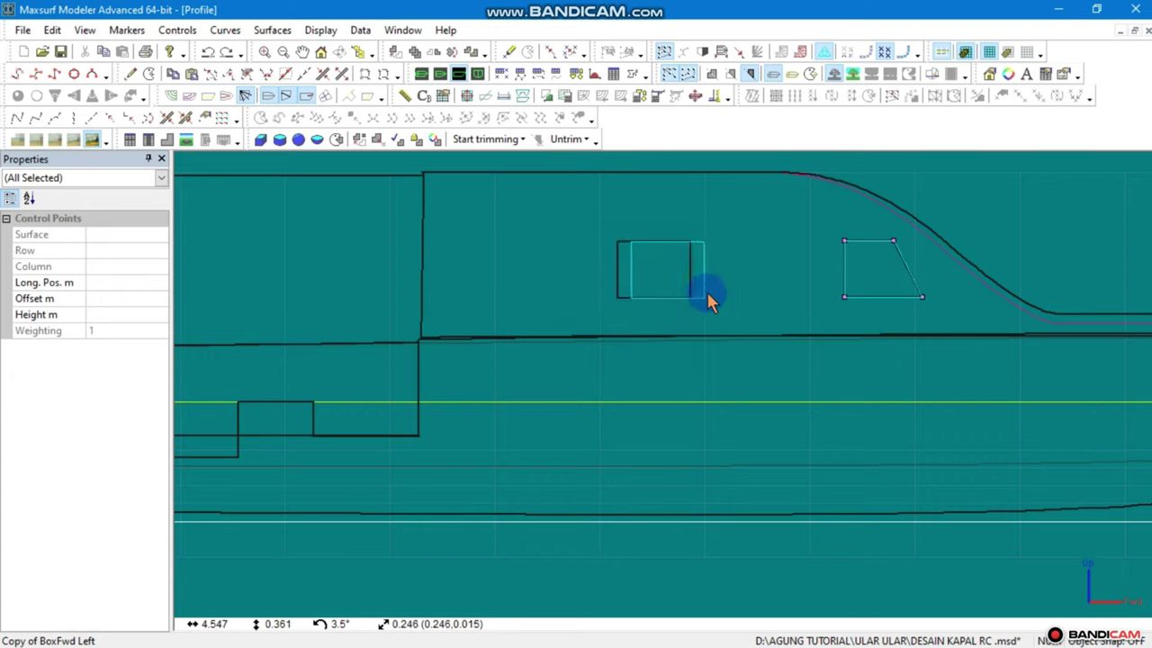
{"action": "scroll", "coordinate": [715, 302], "scroll_direction": "down", "scroll_amount": 2}
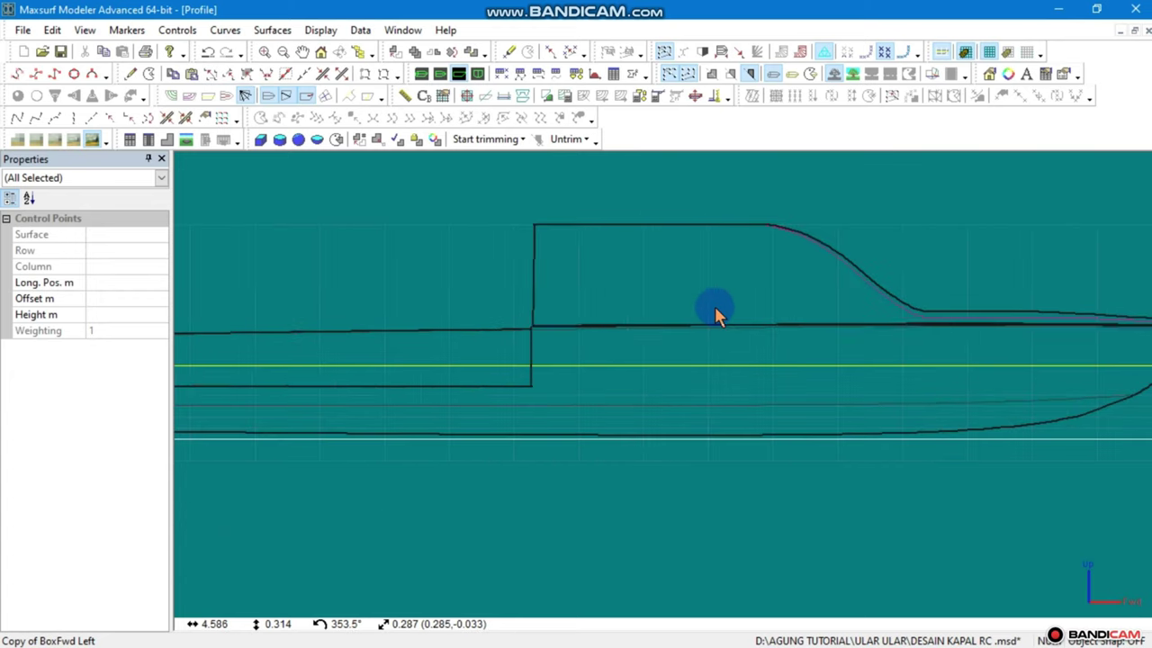
{"action": "left_click_drag", "start_coordinate": [716, 306], "coordinate": [735, 269]}
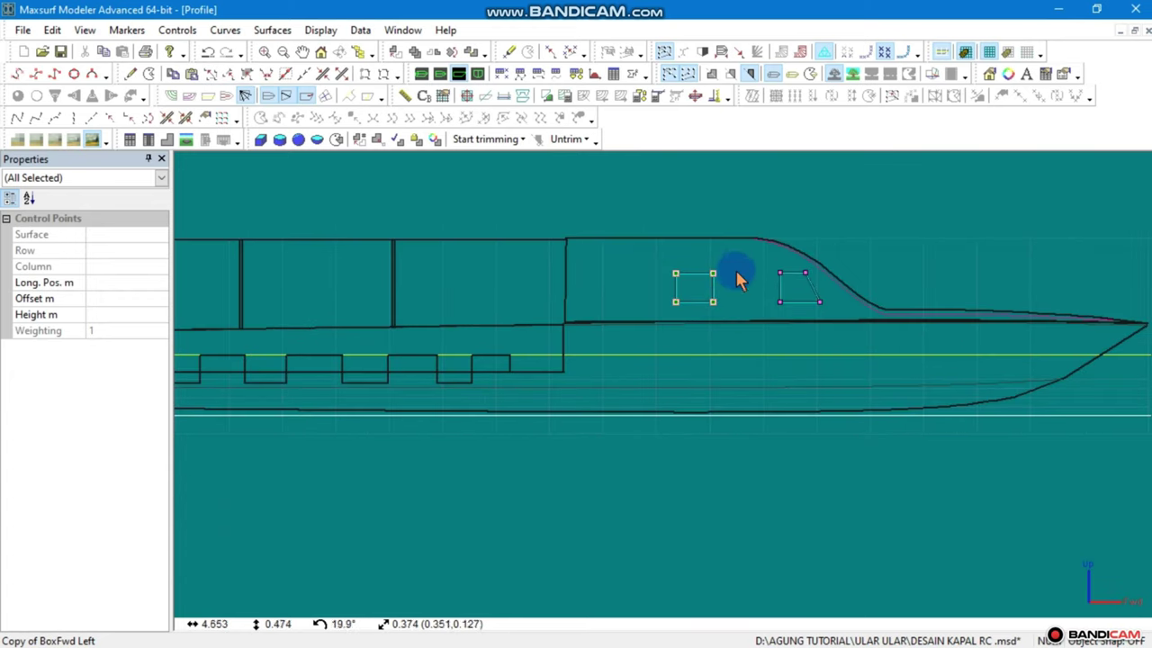
Duplicate the window box once with -0.5 m longitudinal spacing
{"action": "left_click", "coordinate": [500, 52]}
{"action": "left_click", "coordinate": [414, 52]}
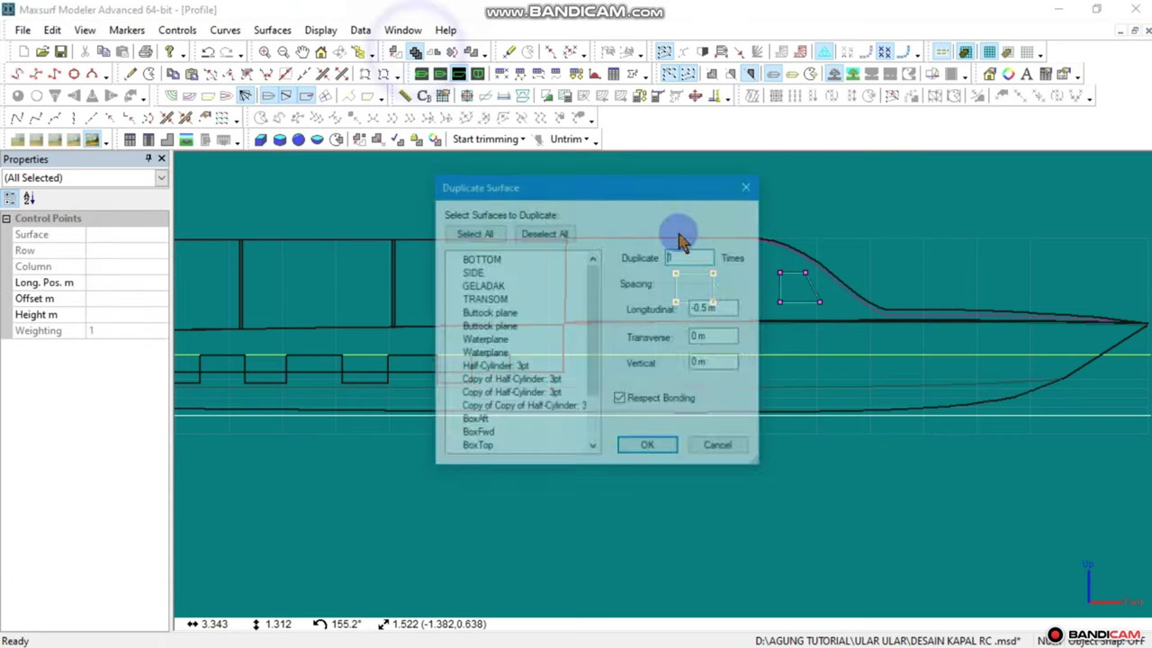
{"action": "left_click", "coordinate": [650, 448]}
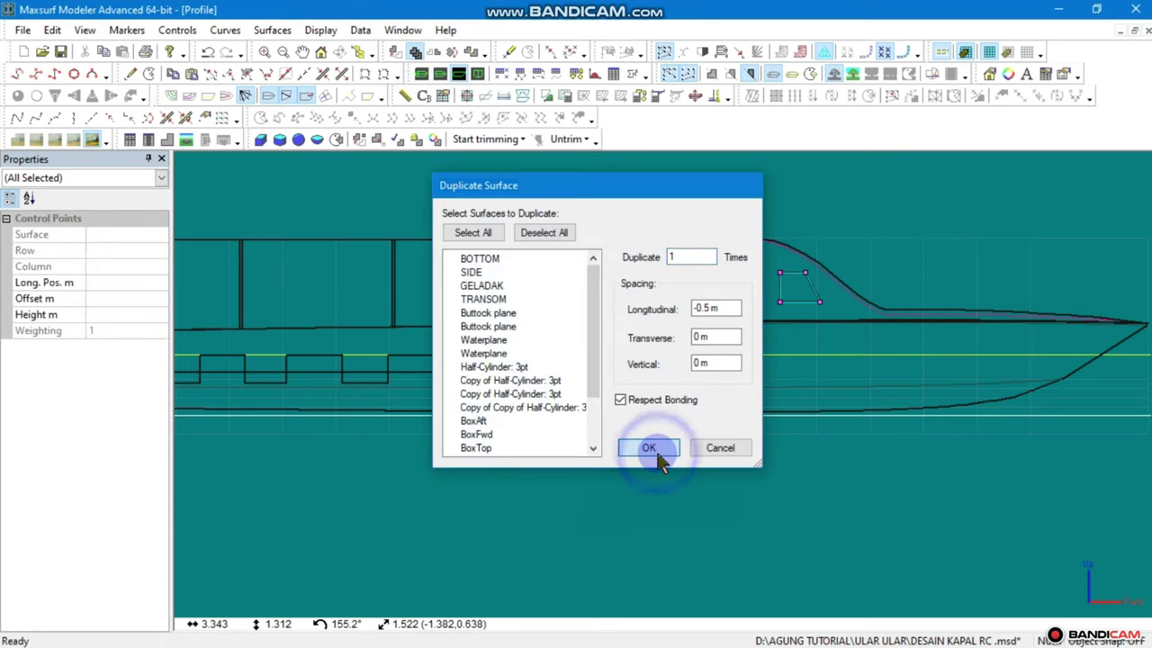
Drag the new copy so it sits midway between the other two windows
{"action": "mouse_move", "coordinate": [738, 270]}
{"action": "left_mouse_down"}
{"action": "mouse_move", "coordinate": [674, 311]}
{"action": "mouse_move", "coordinate": [714, 308]}
{"action": "left_mouse_up"}
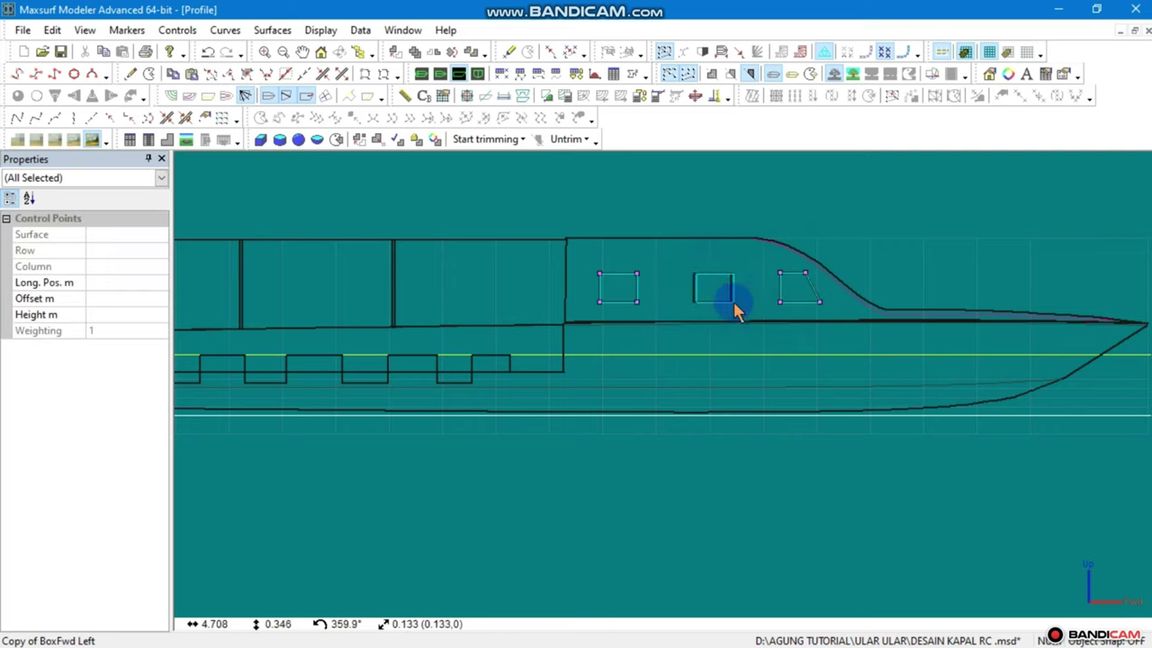
{"action": "mouse_move", "coordinate": [734, 308]}
{"action": "left_mouse_down"}
{"action": "mouse_move", "coordinate": [641, 294]}
{"action": "mouse_move", "coordinate": [586, 327]}
{"action": "mouse_move", "coordinate": [658, 308]}
{"action": "left_mouse_up"}
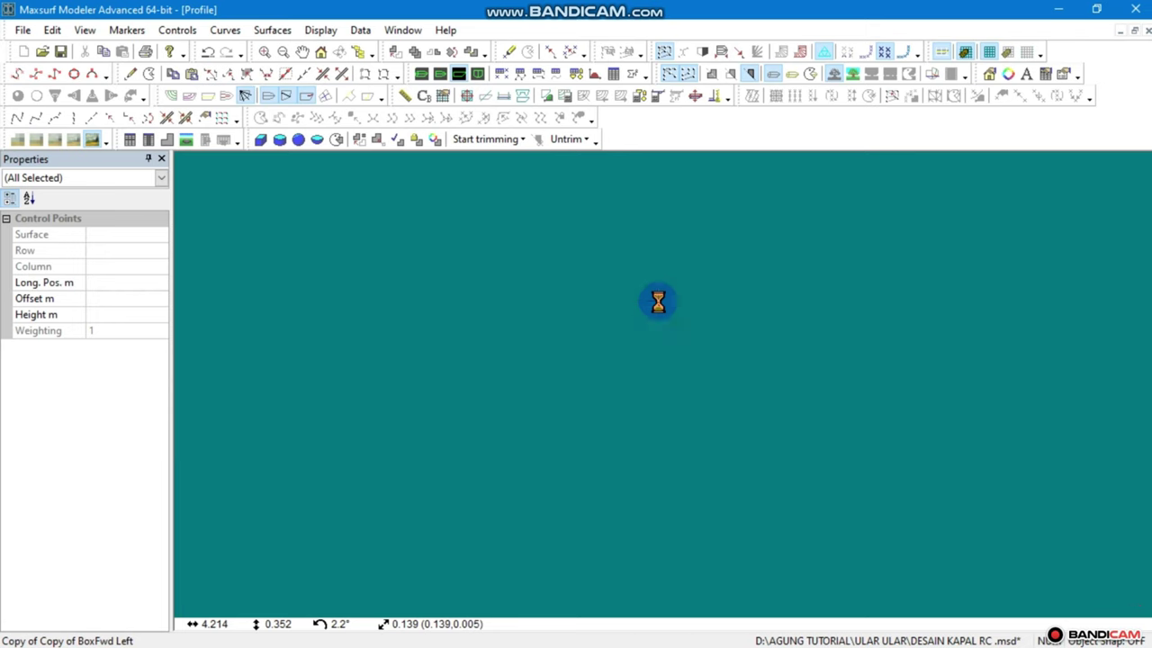
{"action": "mouse_move", "coordinate": [761, 256]}
{"action": "left_mouse_down"}
{"action": "mouse_move", "coordinate": [684, 315]}
{"action": "mouse_move", "coordinate": [706, 308]}
{"action": "left_mouse_up"}
{"action": "mouse_move", "coordinate": [798, 266]}
{"action": "left_mouse_down"}
{"action": "mouse_move", "coordinate": [781, 312]}
{"action": "mouse_move", "coordinate": [771, 304]}
{"action": "left_mouse_up"}
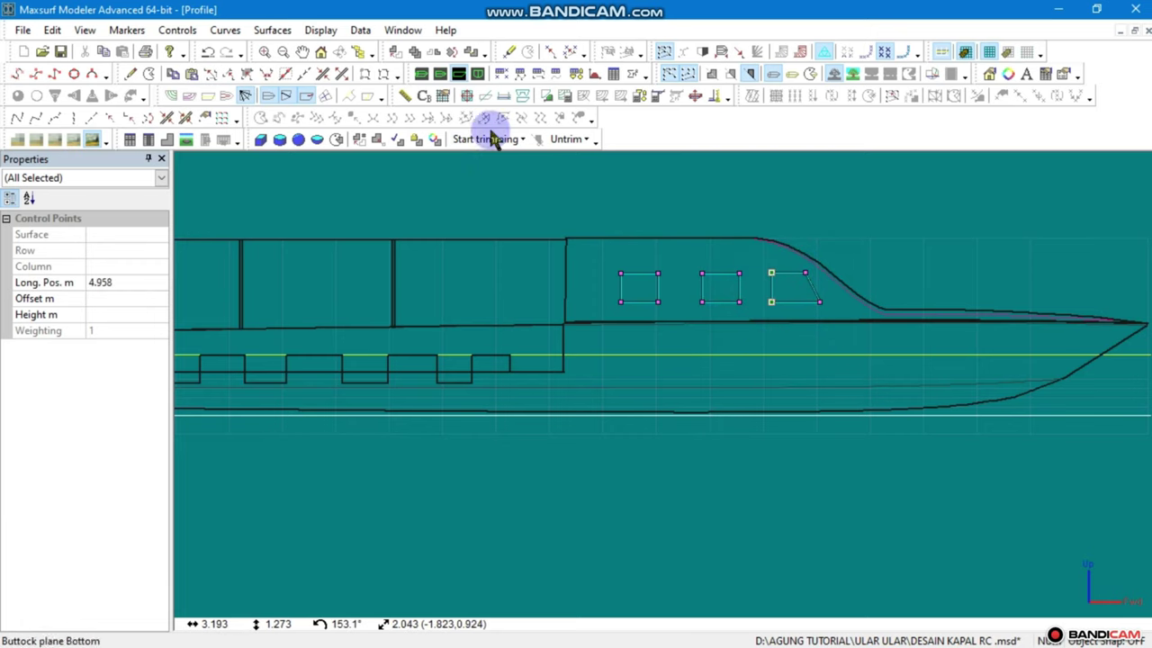
In the Body Plan, zoom onto the cabin section and shift the window box off the centreline
{"action": "left_click", "coordinate": [476, 74]}
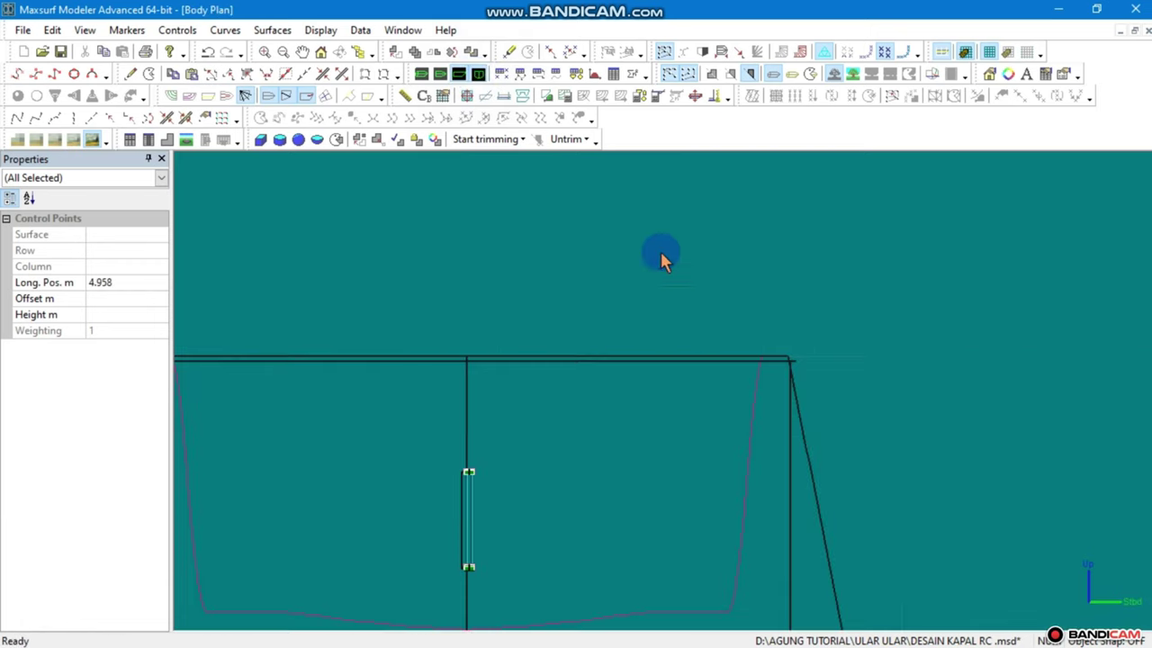
{"action": "scroll", "coordinate": [576, 404], "scroll_direction": "down", "scroll_amount": 1}
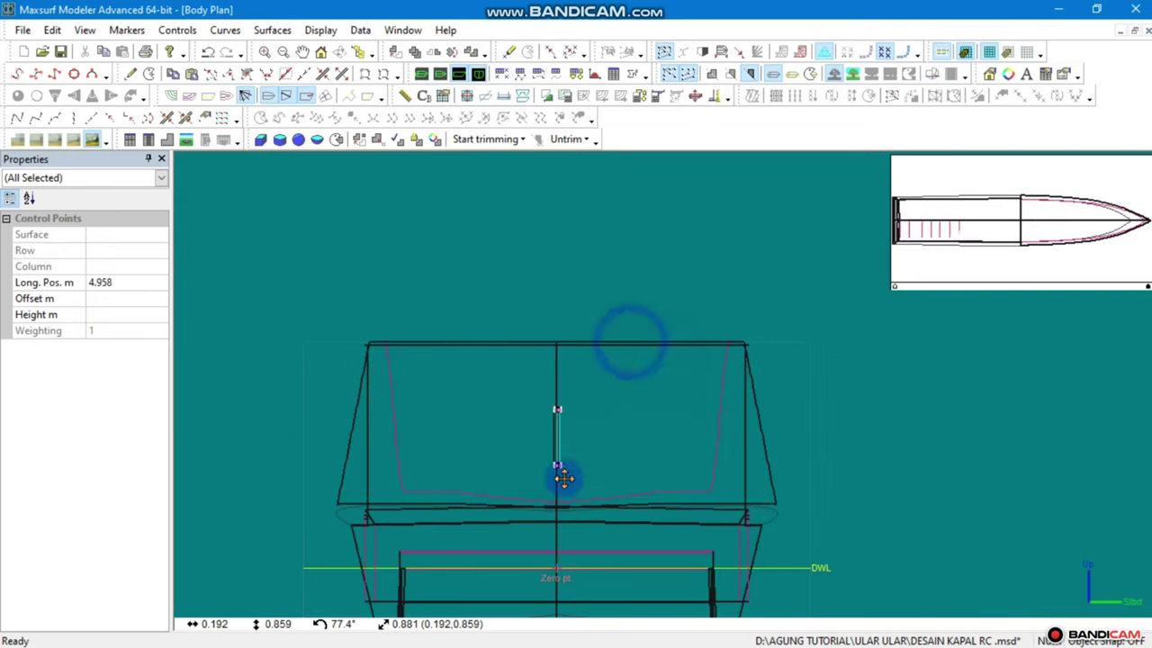
{"action": "scroll", "coordinate": [562, 464], "scroll_direction": "down", "scroll_amount": 1}
{"action": "left_click", "coordinate": [476, 74]}
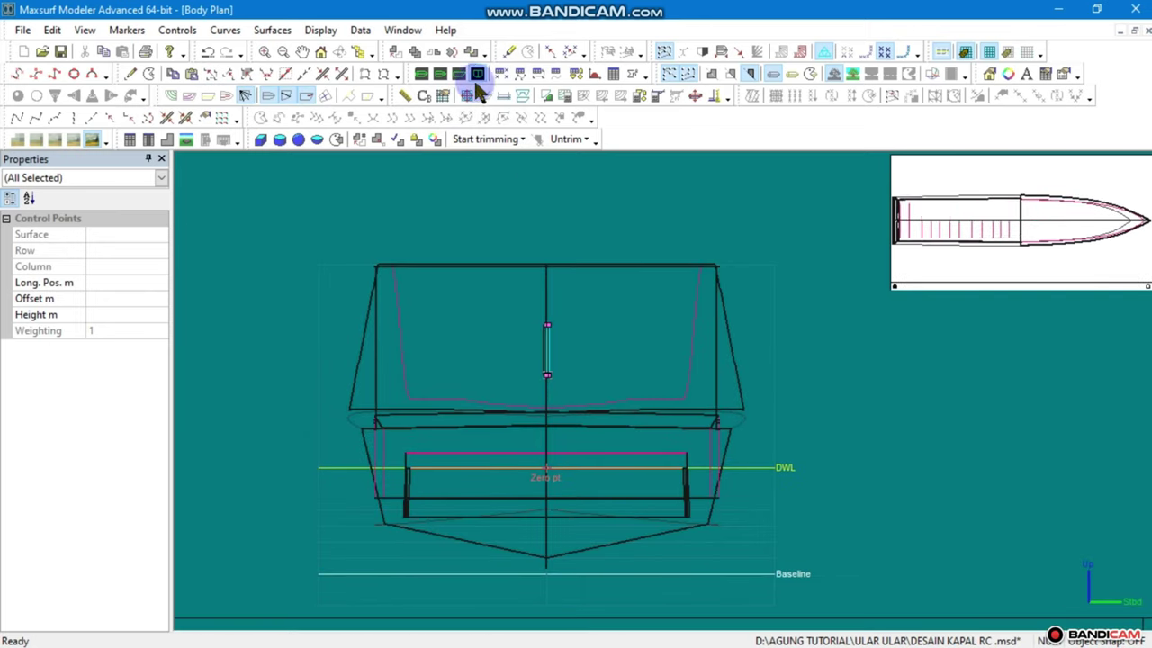
{"action": "scroll", "coordinate": [540, 371], "scroll_direction": "up", "scroll_amount": 1}
{"action": "scroll", "coordinate": [566, 342], "scroll_direction": "up", "scroll_amount": 1}
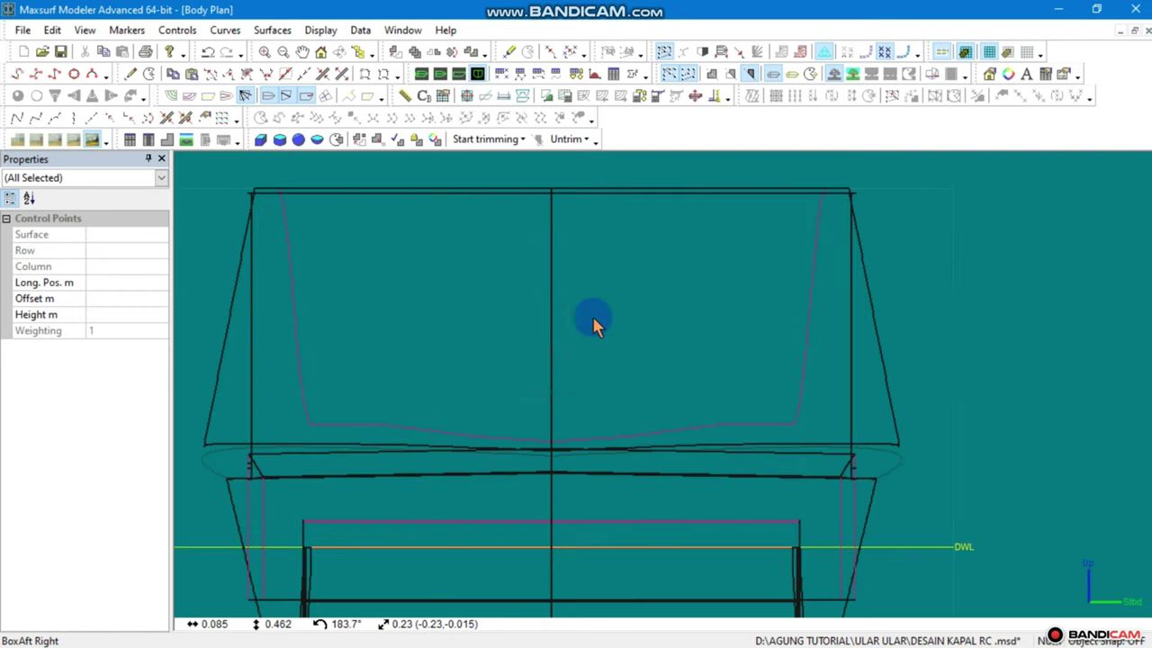
{"action": "left_click_drag", "start_coordinate": [585, 270], "coordinate": [540, 360]}
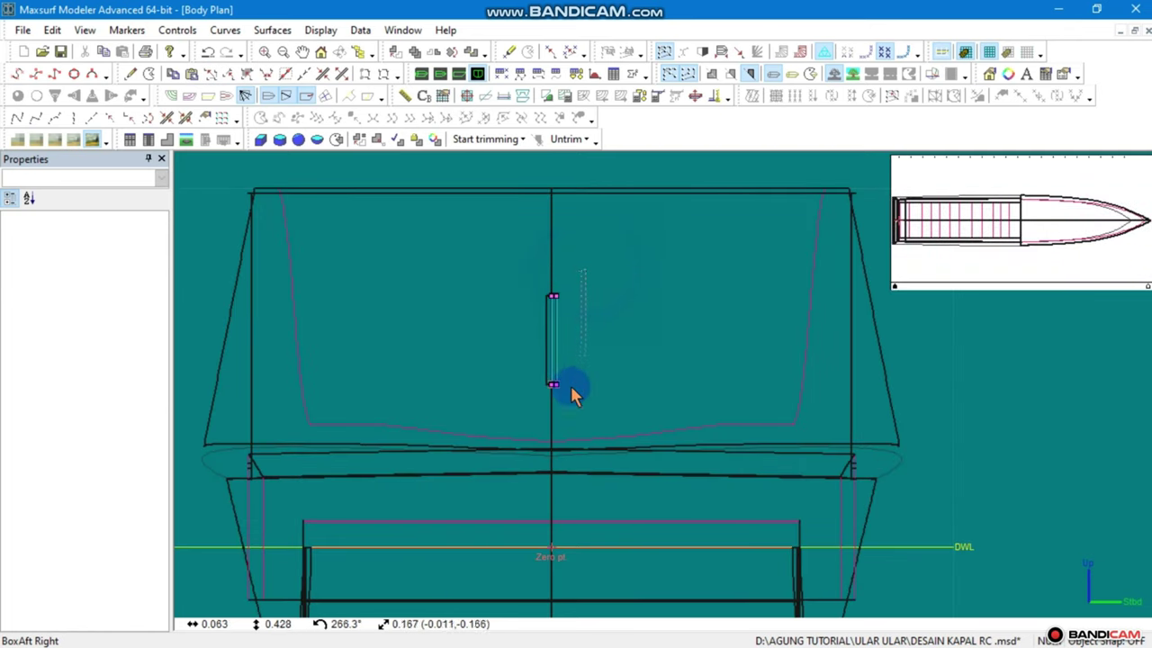
{"action": "left_click", "coordinate": [528, 443]}
{"action": "left_click_drag", "start_coordinate": [594, 262], "coordinate": [558, 400]}
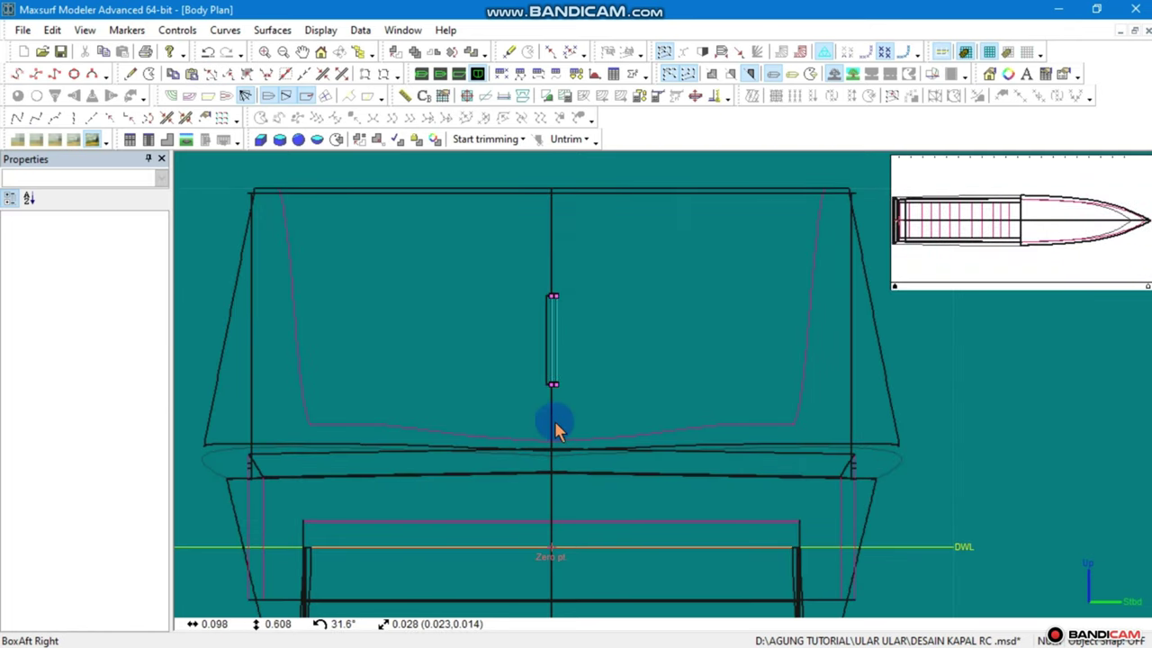
{"action": "left_click", "coordinate": [554, 421]}
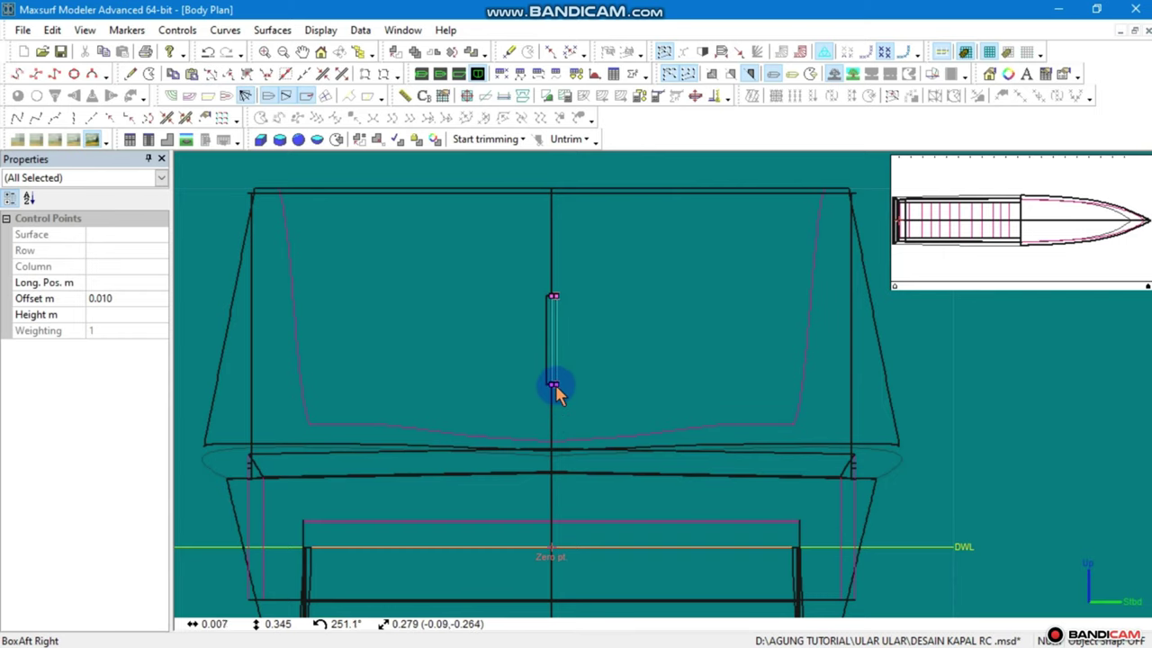
{"action": "left_click_drag", "start_coordinate": [562, 385], "coordinate": [558, 386]}
Move the window box points out to the cabin side wall
{"action": "mouse_move", "coordinate": [632, 260]}
{"action": "left_mouse_down"}
{"action": "mouse_move", "coordinate": [545, 405]}
{"action": "mouse_move", "coordinate": [860, 355]}
{"action": "left_mouse_up"}
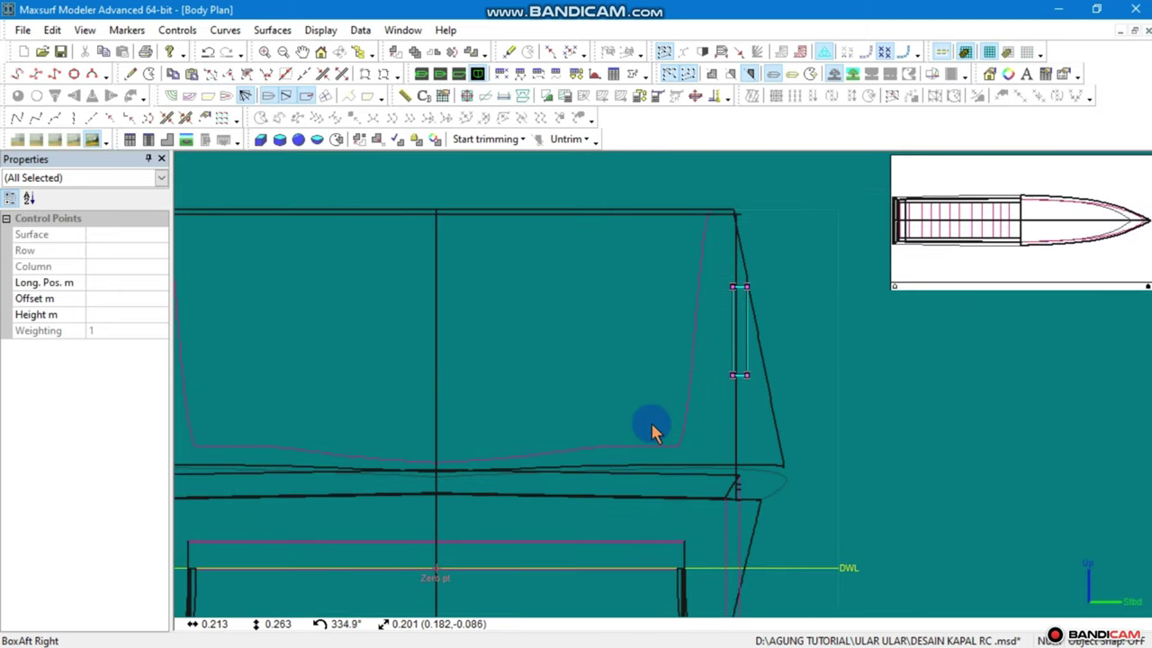
{"action": "left_click", "coordinate": [484, 266]}
{"action": "left_click_drag", "start_coordinate": [461, 385], "coordinate": [506, 300]}
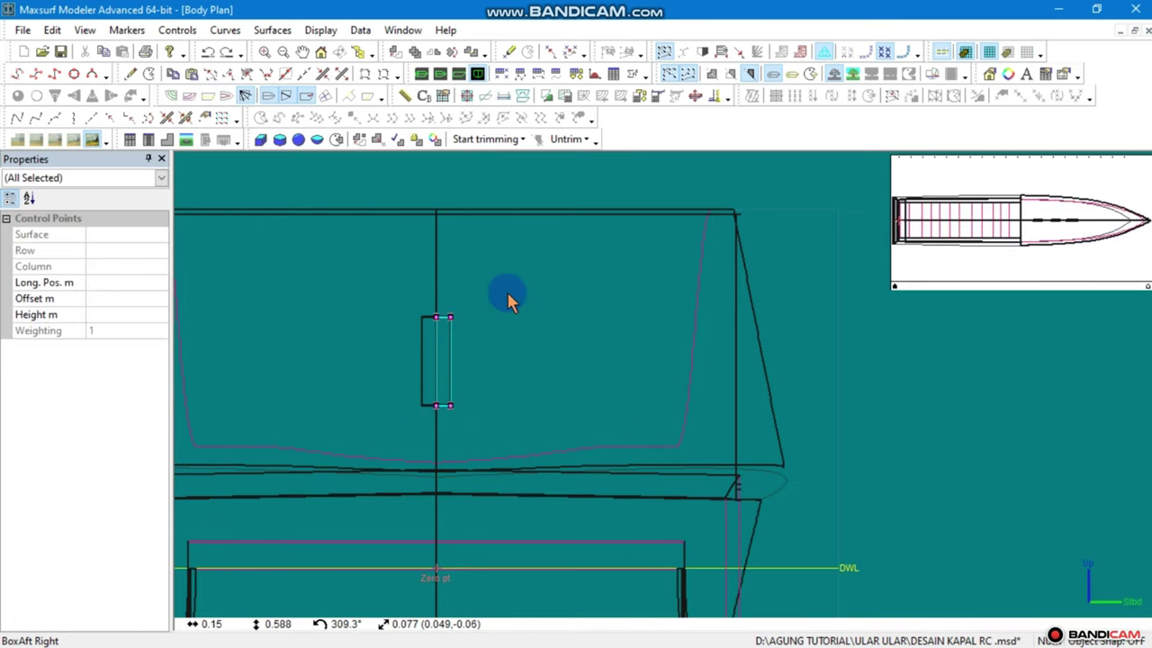
{"action": "mouse_move", "coordinate": [452, 410]}
{"action": "left_mouse_down"}
{"action": "mouse_move", "coordinate": [752, 434]}
{"action": "mouse_move", "coordinate": [789, 425]}
{"action": "left_mouse_up"}
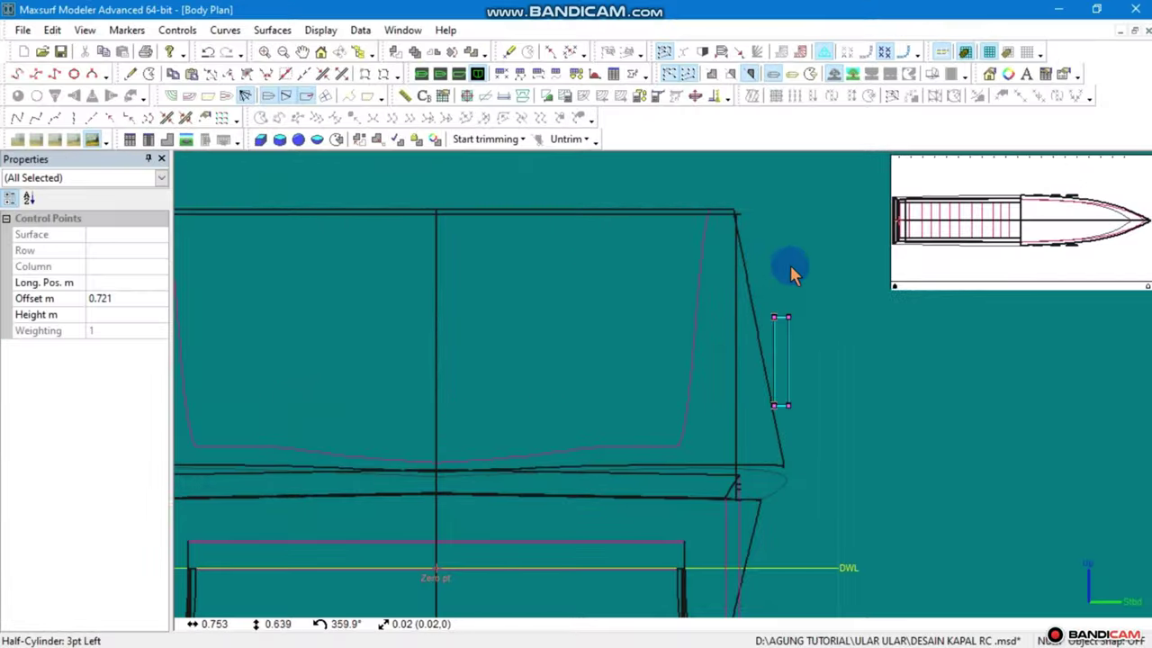
Stretch the box edges inward through the cabin wall and outward past it, then view in Perspective
{"action": "left_click_drag", "start_coordinate": [792, 273], "coordinate": [744, 382]}
{"action": "left_click", "coordinate": [784, 247]}
{"action": "left_click_drag", "start_coordinate": [735, 428], "coordinate": [725, 453]}
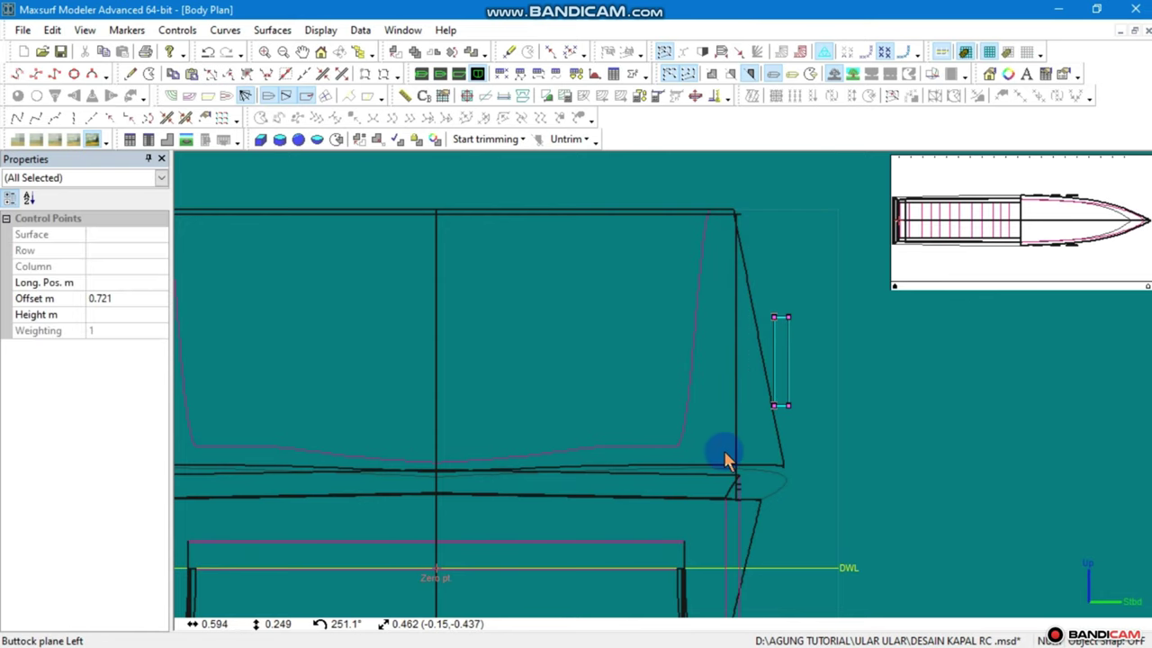
{"action": "left_click", "coordinate": [763, 416]}
{"action": "left_click_drag", "start_coordinate": [652, 414], "coordinate": [635, 411]}
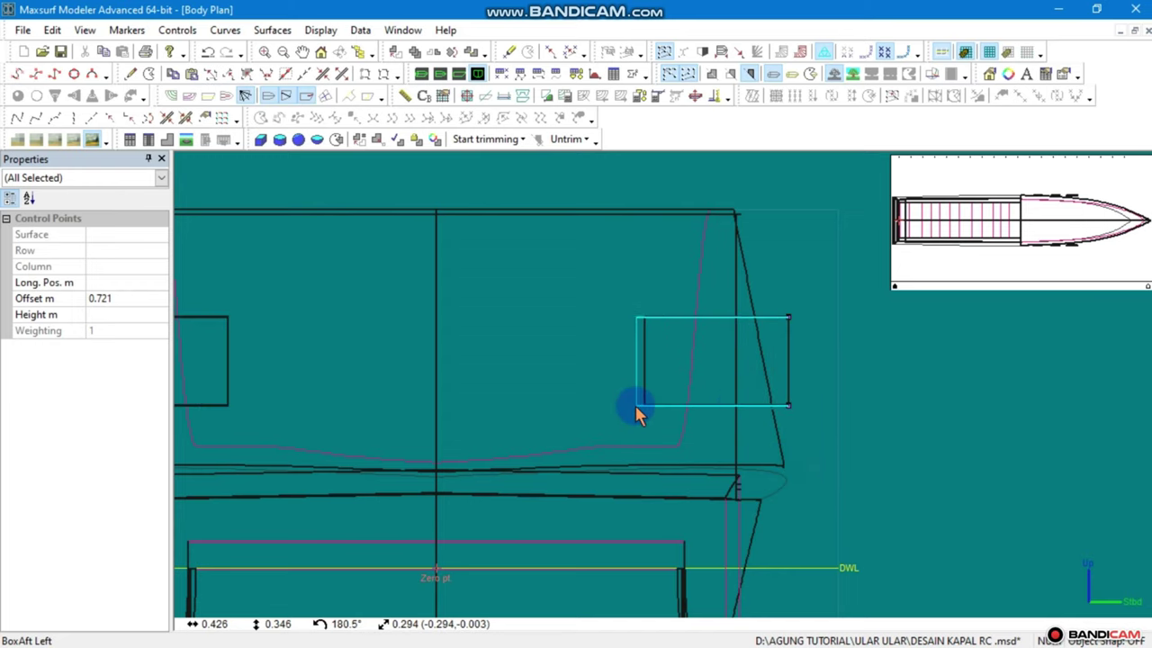
{"action": "left_click", "coordinate": [756, 441]}
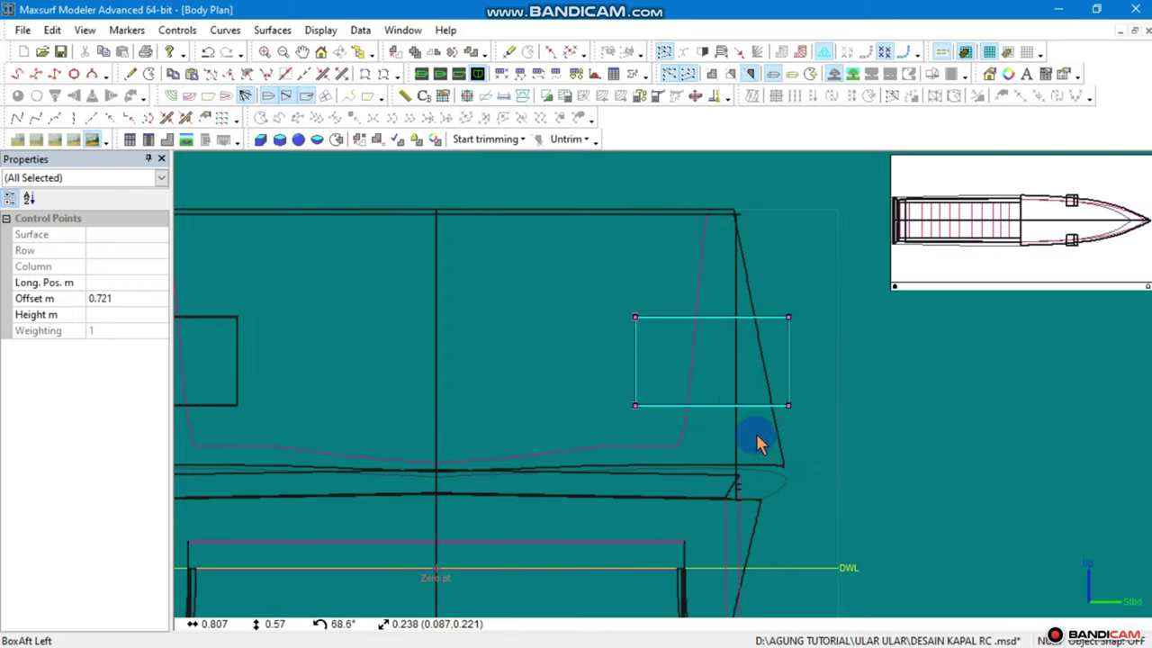
{"action": "left_click_drag", "start_coordinate": [758, 442], "coordinate": [783, 409]}
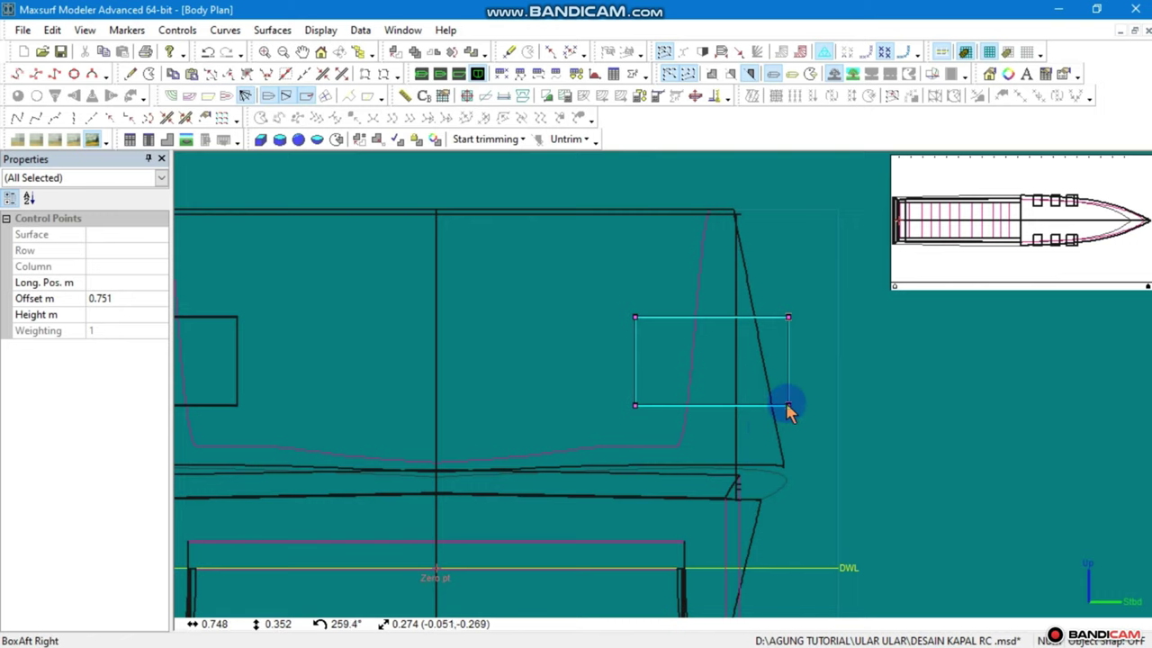
{"action": "left_click_drag", "start_coordinate": [814, 407], "coordinate": [824, 404]}
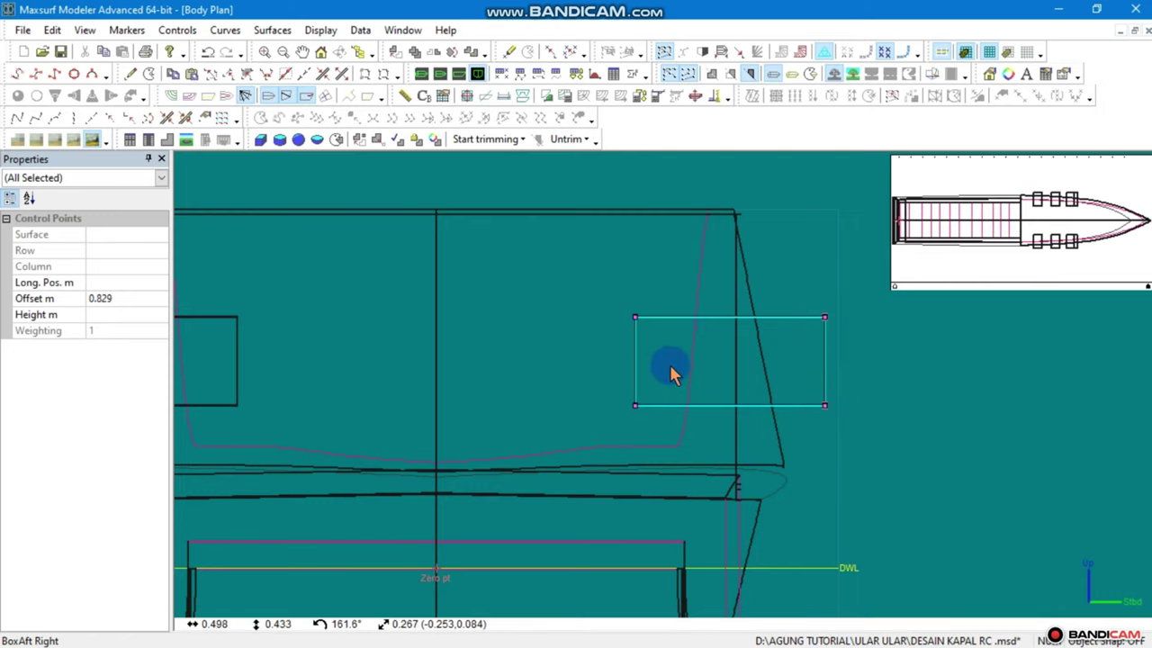
{"action": "left_click", "coordinate": [421, 75]}
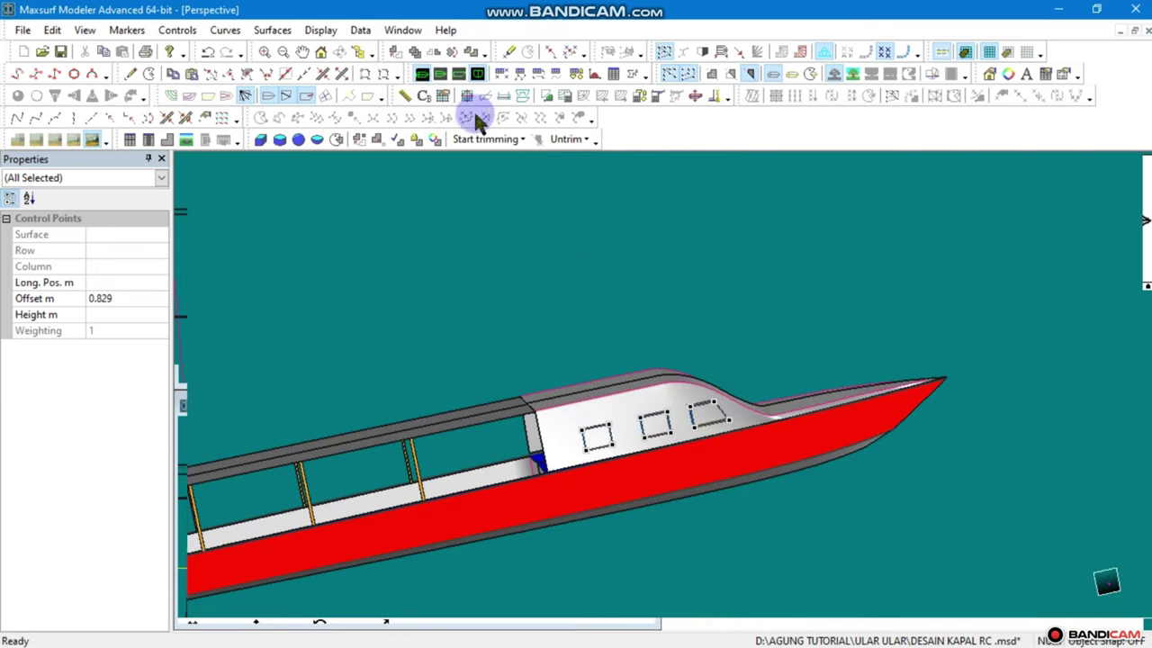
Trim the three window openings out of the cabin side surface
{"action": "mouse_move", "coordinate": [654, 451]}
{"action": "left_mouse_down"}
{"action": "mouse_move", "coordinate": [585, 436]}
{"action": "mouse_move", "coordinate": [614, 457]}
{"action": "left_mouse_up"}
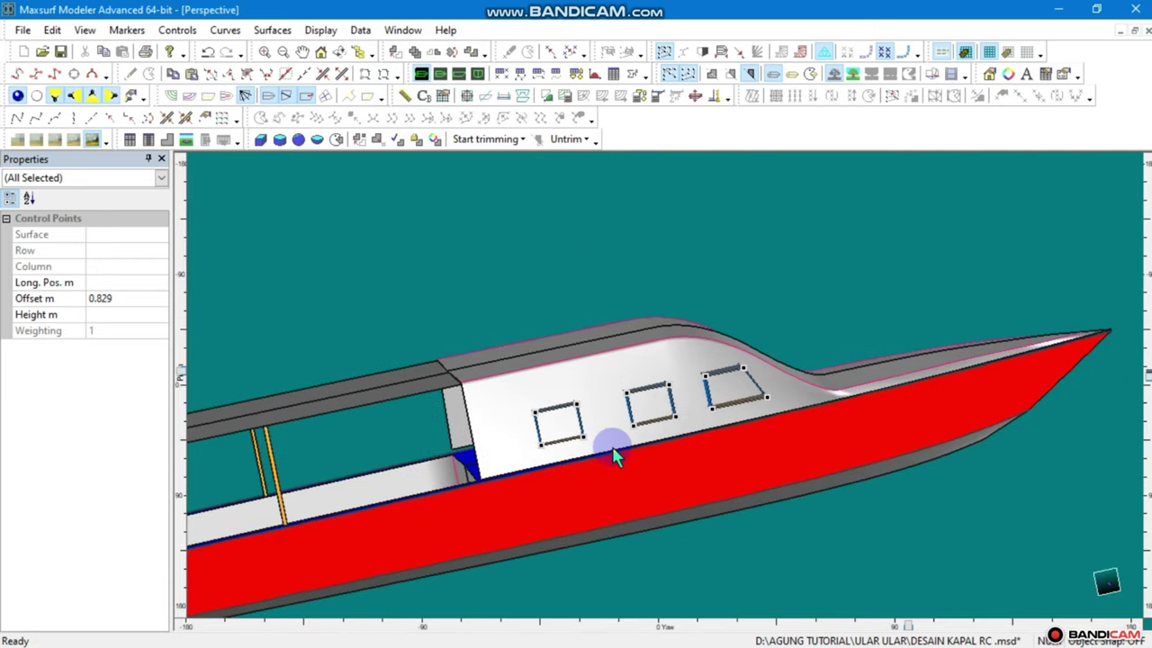
{"action": "mouse_move", "coordinate": [1145, 378]}
{"action": "left_mouse_down"}
{"action": "mouse_move", "coordinate": [1139, 335]}
{"action": "mouse_move", "coordinate": [1141, 361]}
{"action": "left_mouse_up"}
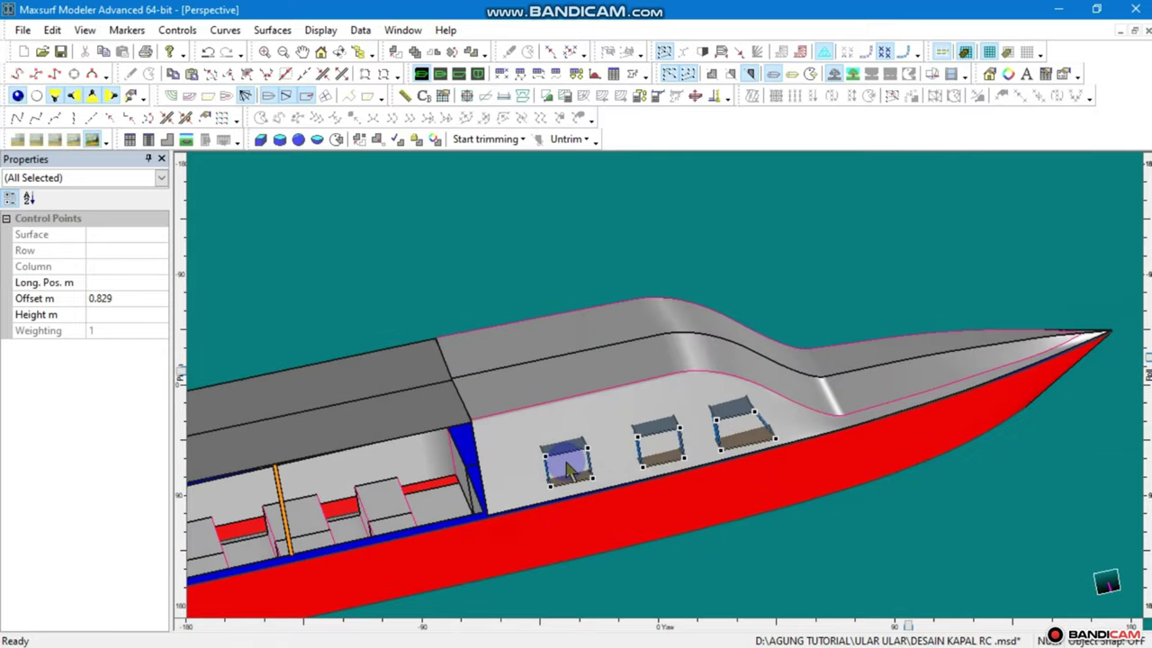
{"action": "right_click", "coordinate": [565, 463]}
{"action": "left_click", "coordinate": [600, 223]}
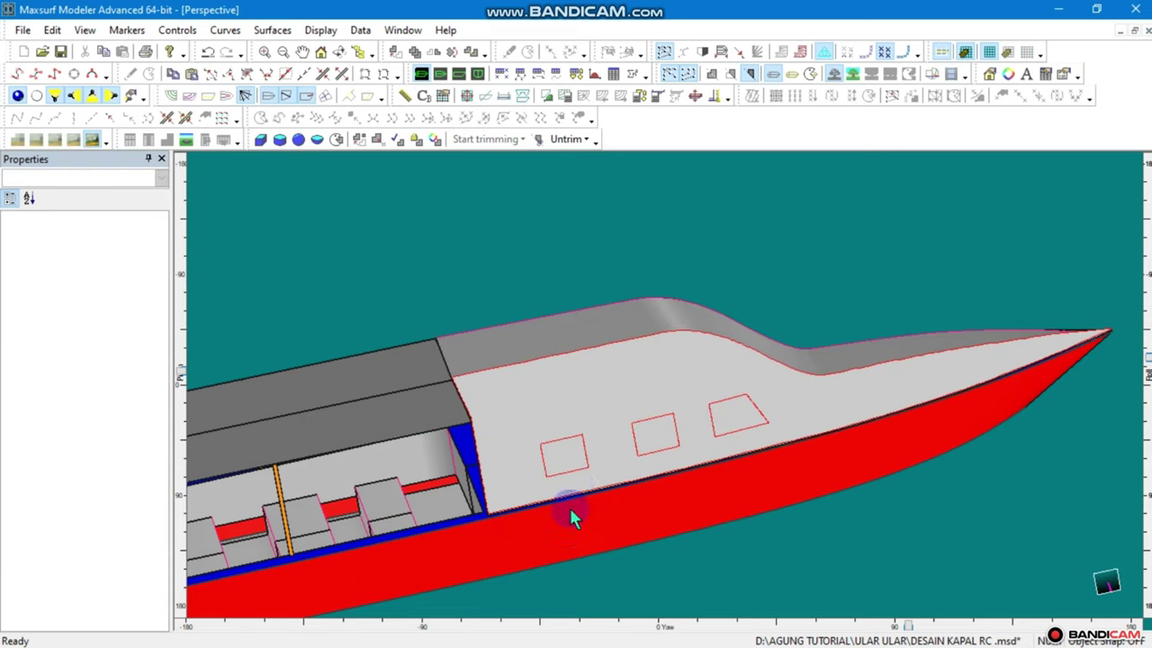
{"action": "scroll", "coordinate": [570, 504], "scroll_direction": "up", "scroll_amount": 3}
{"action": "left_click", "coordinate": [569, 456]}
{"action": "left_click", "coordinate": [727, 443]}
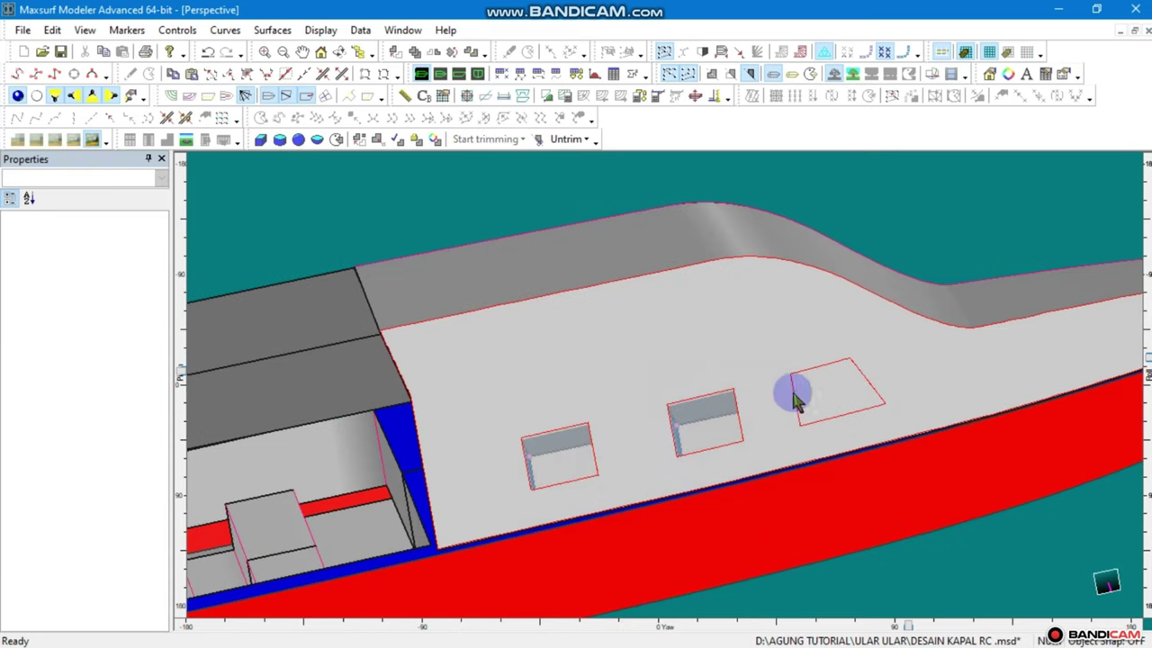
{"action": "right_click", "coordinate": [819, 383]}
{"action": "left_click", "coordinate": [864, 396]}
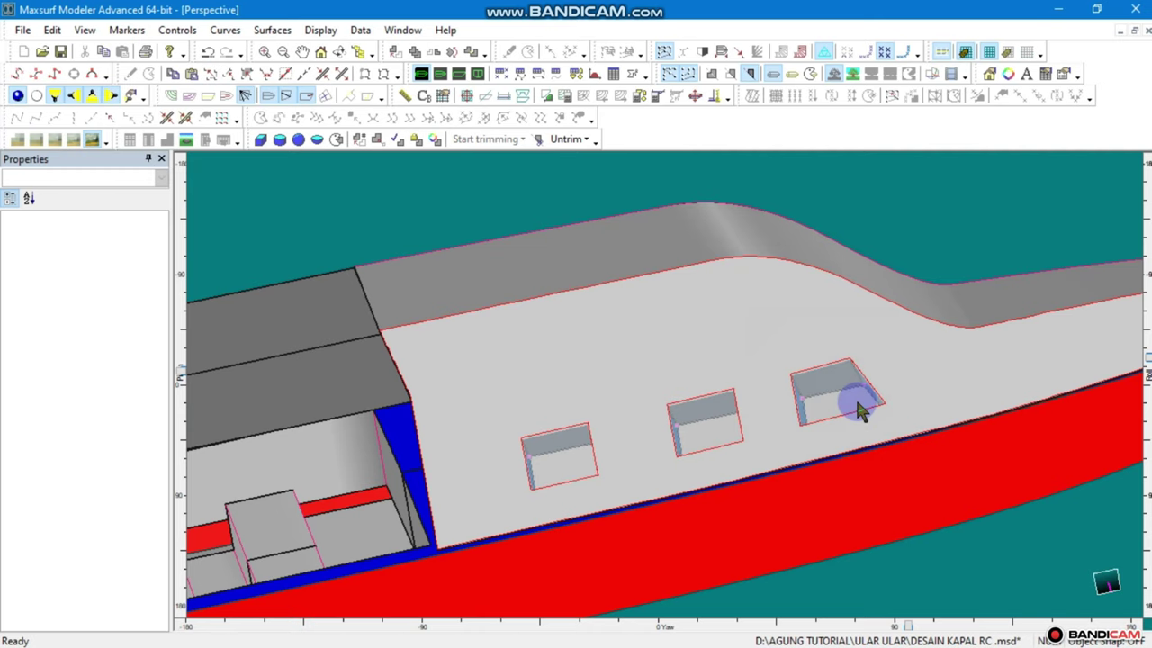
Trim the top surfaces of the first window box
{"action": "left_click_drag", "start_coordinate": [643, 450], "coordinate": [486, 376]}
{"action": "left_click", "coordinate": [526, 364]}
{"action": "right_click", "coordinate": [526, 363]}
{"action": "left_click", "coordinate": [562, 368]}
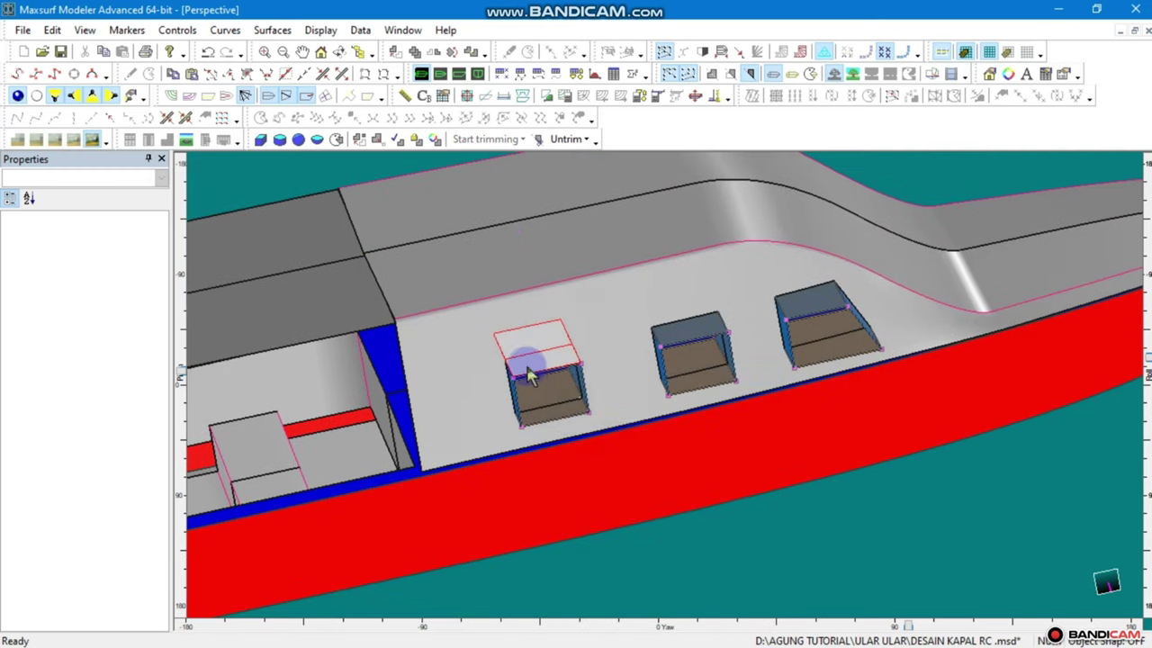
{"action": "left_click", "coordinate": [528, 335]}
{"action": "right_click", "coordinate": [534, 344]}
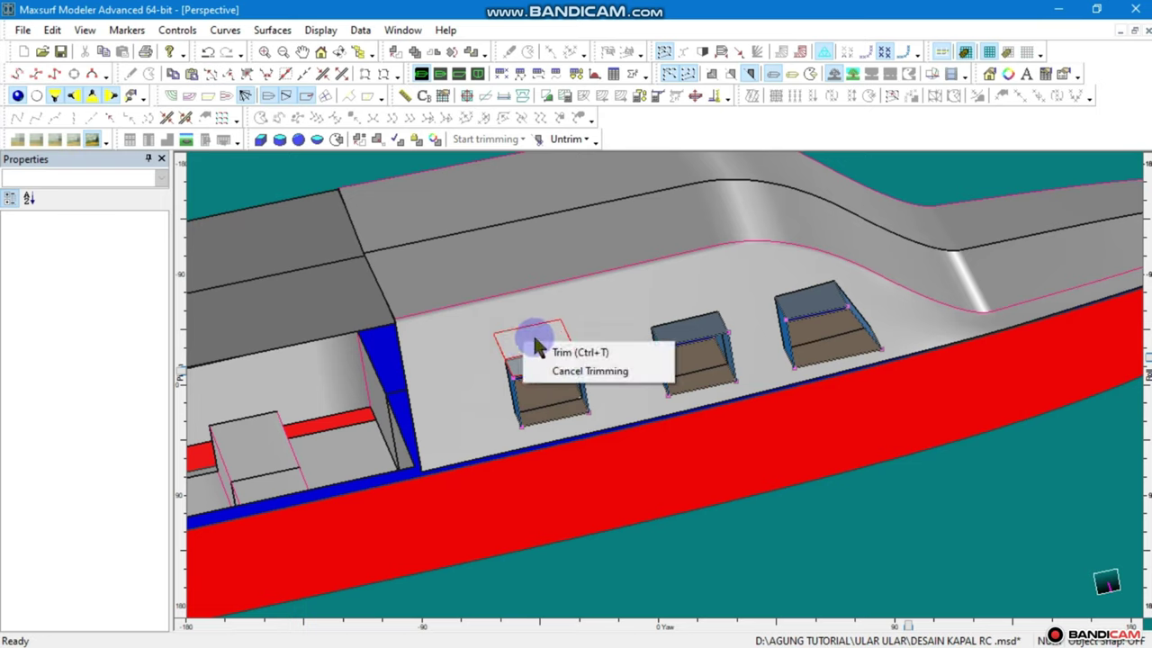
{"action": "left_click", "coordinate": [543, 352]}
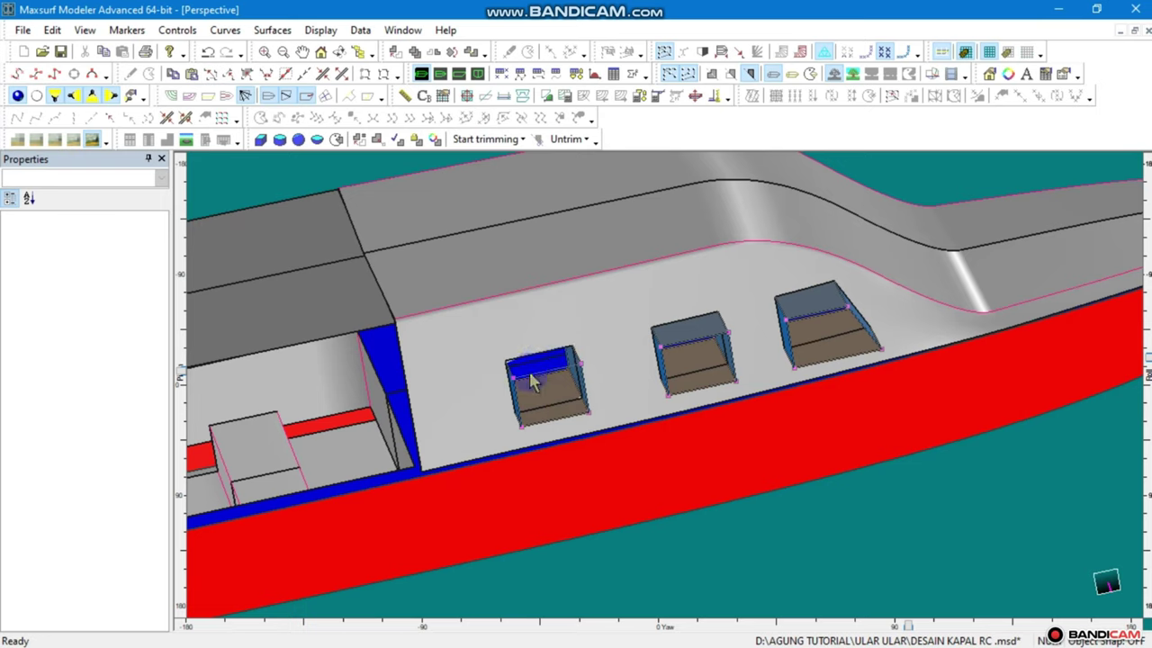
{"action": "right_click", "coordinate": [515, 399]}
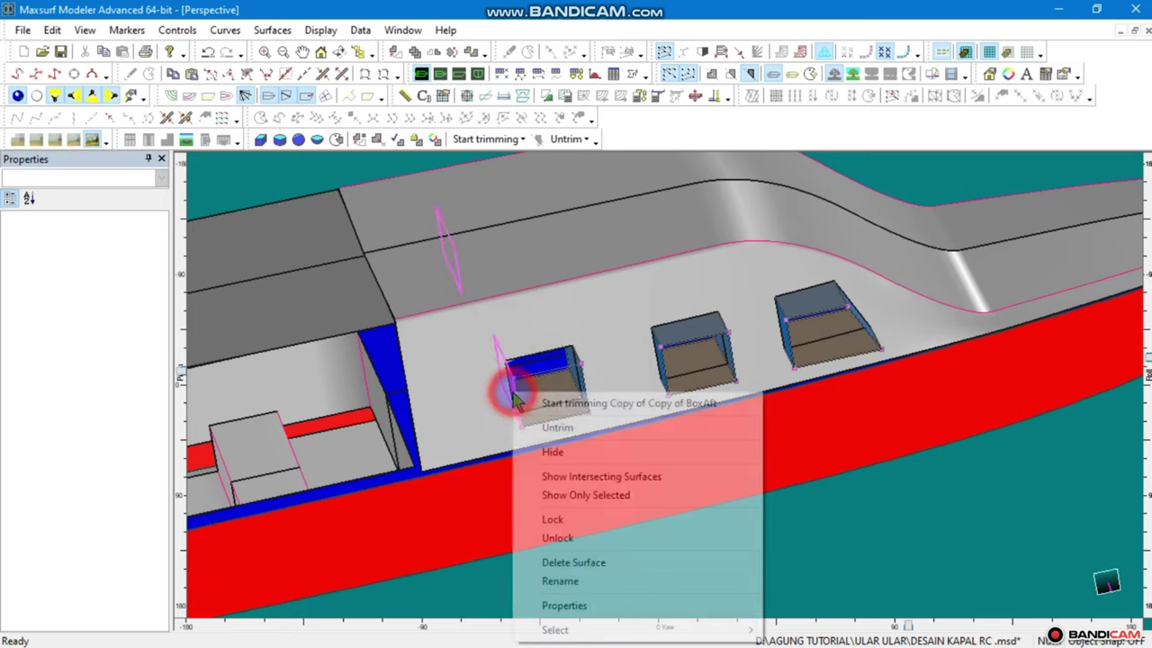
{"action": "left_click", "coordinate": [520, 404]}
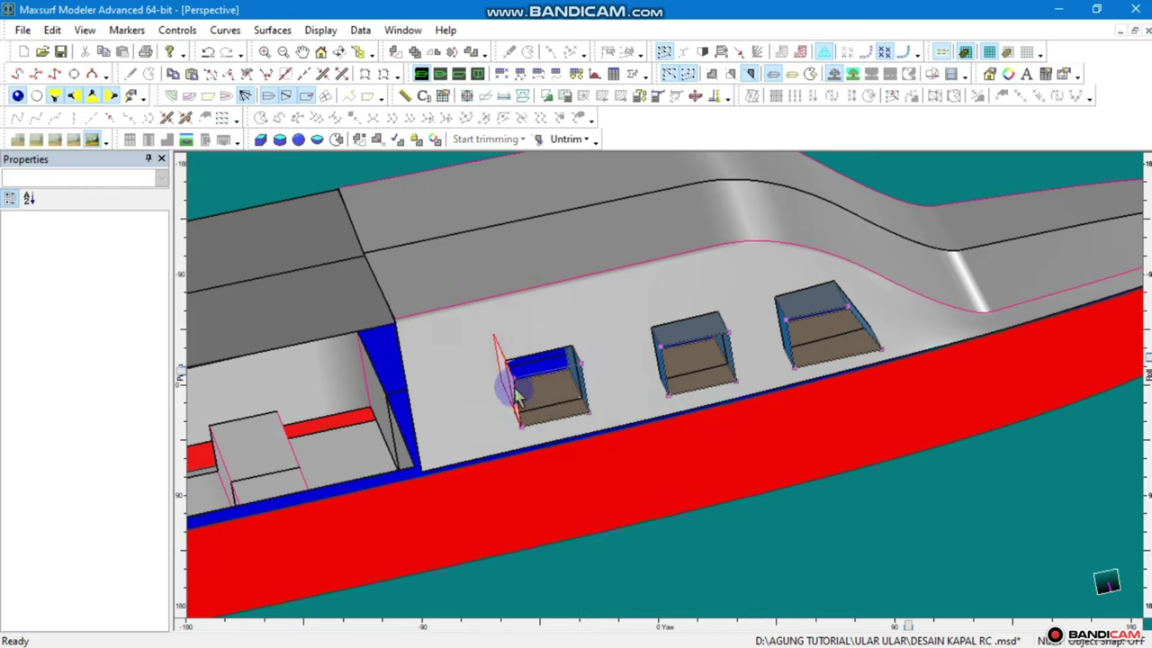
{"action": "right_click", "coordinate": [517, 396]}
{"action": "left_click", "coordinate": [540, 403]}
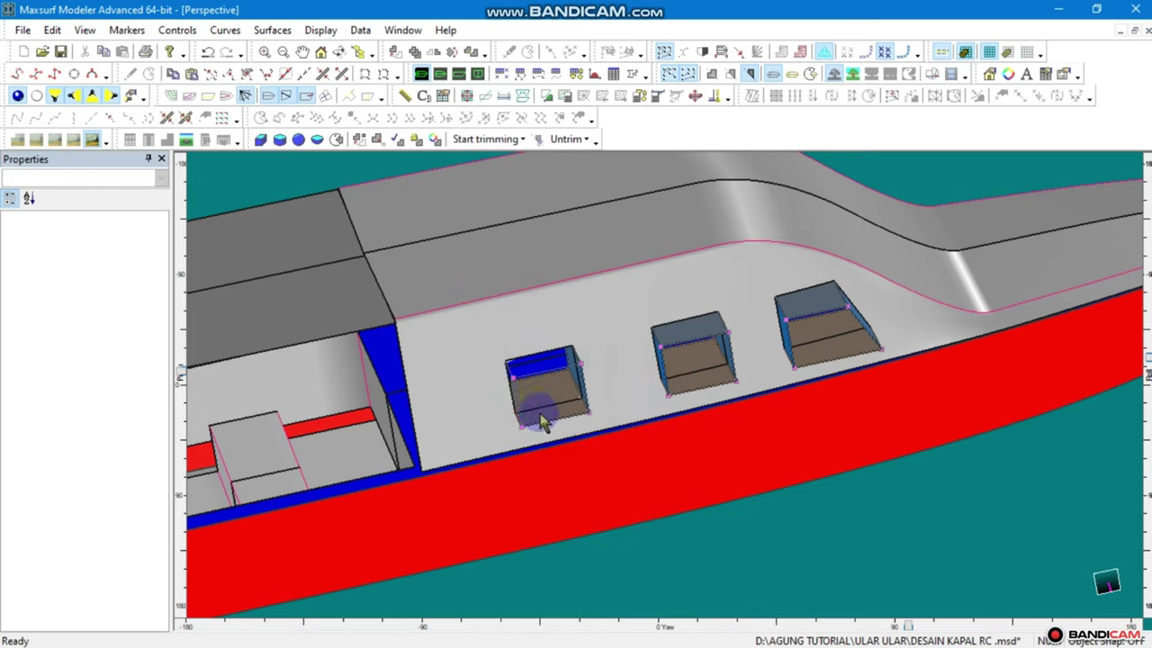
Trim the bottom and another face of the first window box
{"action": "right_click", "coordinate": [543, 421]}
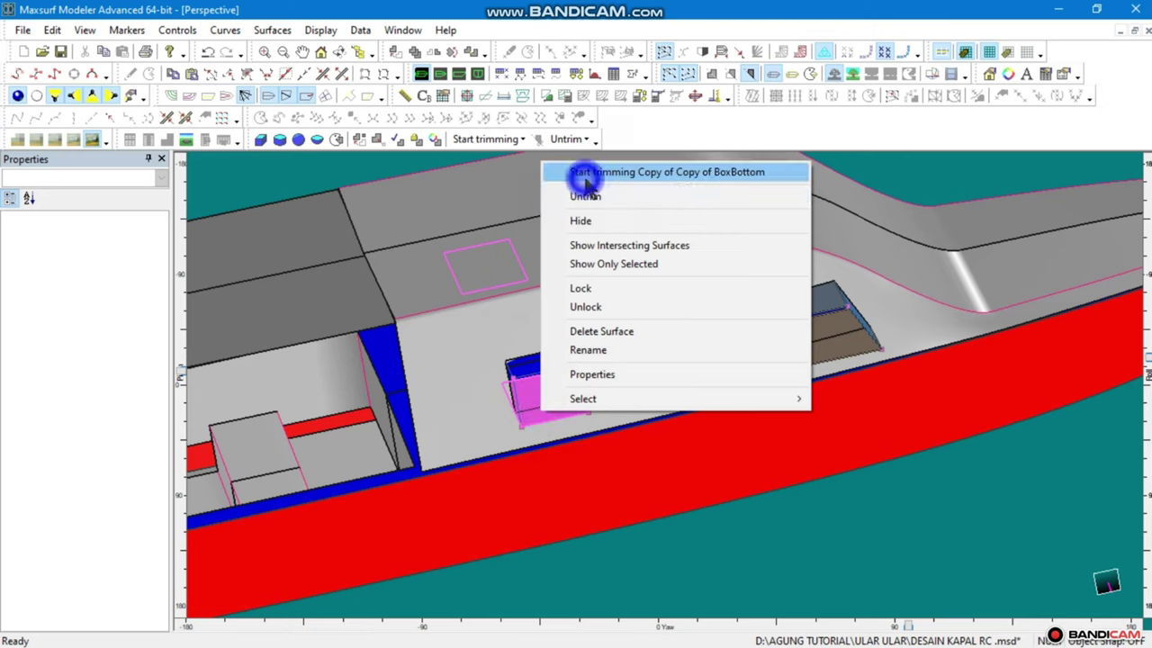
{"action": "left_click", "coordinate": [586, 175]}
{"action": "left_click", "coordinate": [540, 399]}
{"action": "right_click", "coordinate": [552, 418]}
{"action": "left_click", "coordinate": [583, 416]}
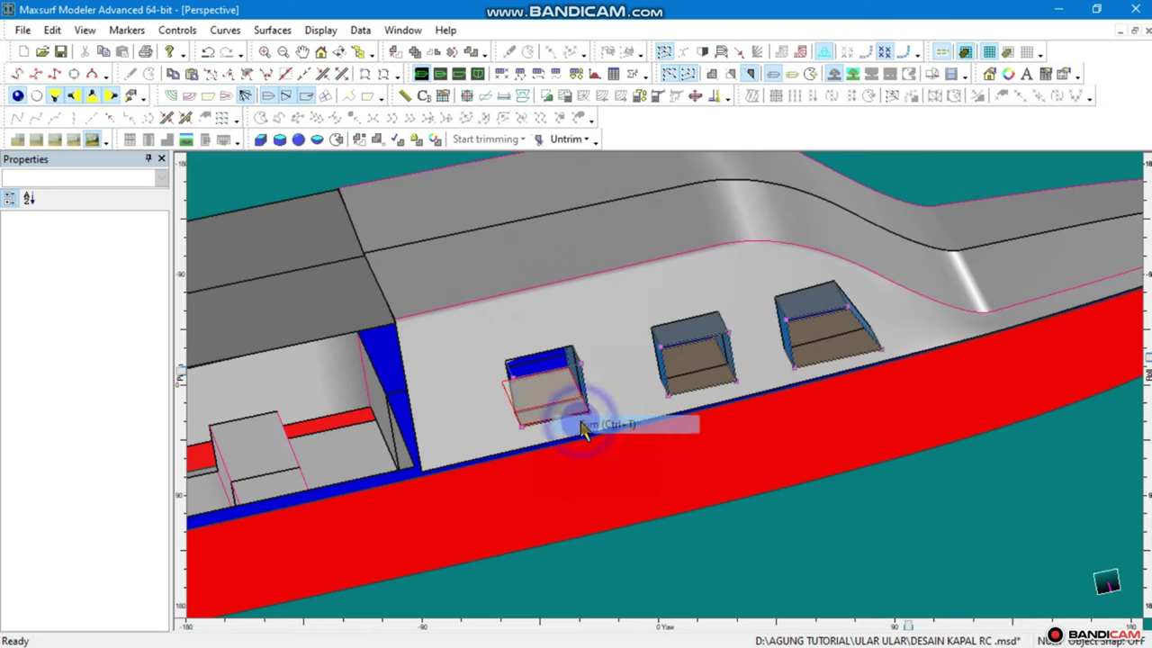
{"action": "right_click", "coordinate": [583, 377]}
{"action": "left_click", "coordinate": [599, 375]}
{"action": "right_click", "coordinate": [582, 377]}
{"action": "left_click", "coordinate": [605, 379]}
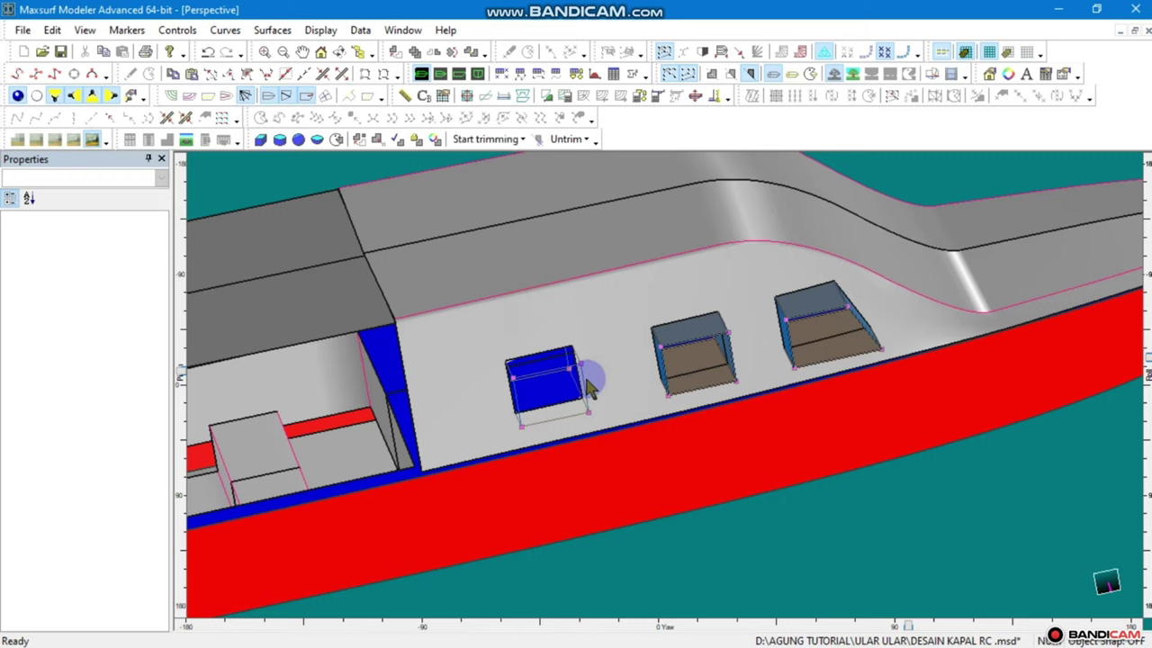
Trim the top and end face of the second window box
{"action": "right_click", "coordinate": [701, 340]}
{"action": "left_click", "coordinate": [731, 344]}
{"action": "right_click", "coordinate": [681, 321]}
{"action": "left_click", "coordinate": [655, 374]}
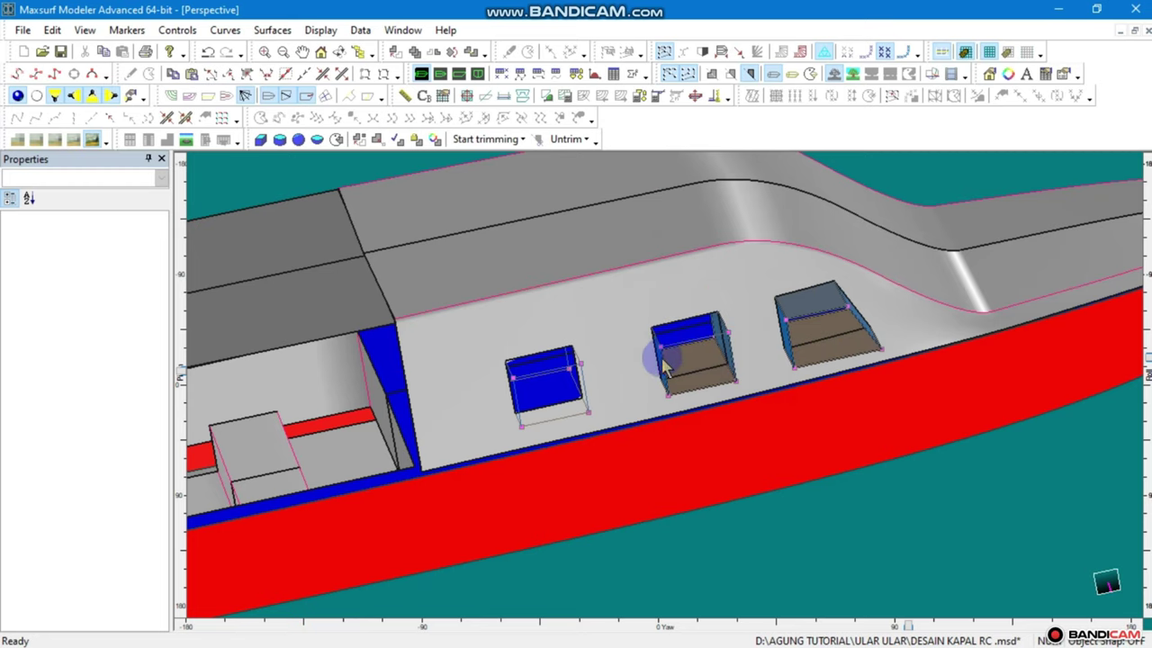
{"action": "right_click", "coordinate": [662, 361]}
{"action": "left_click", "coordinate": [673, 367]}
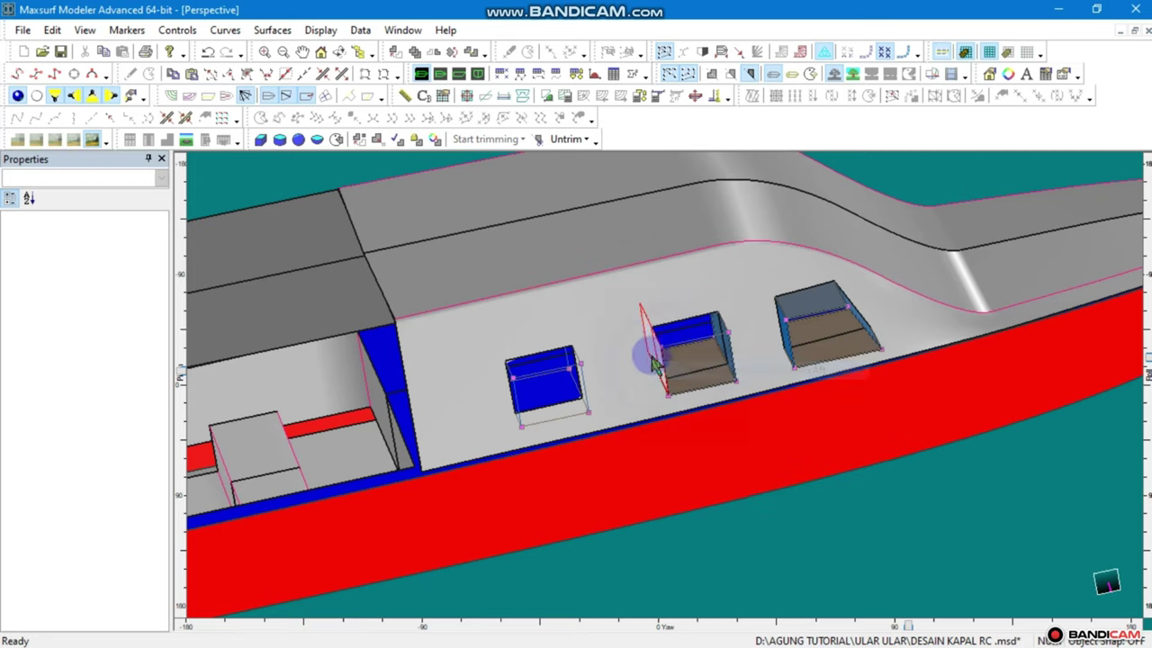
{"action": "right_click", "coordinate": [652, 349]}
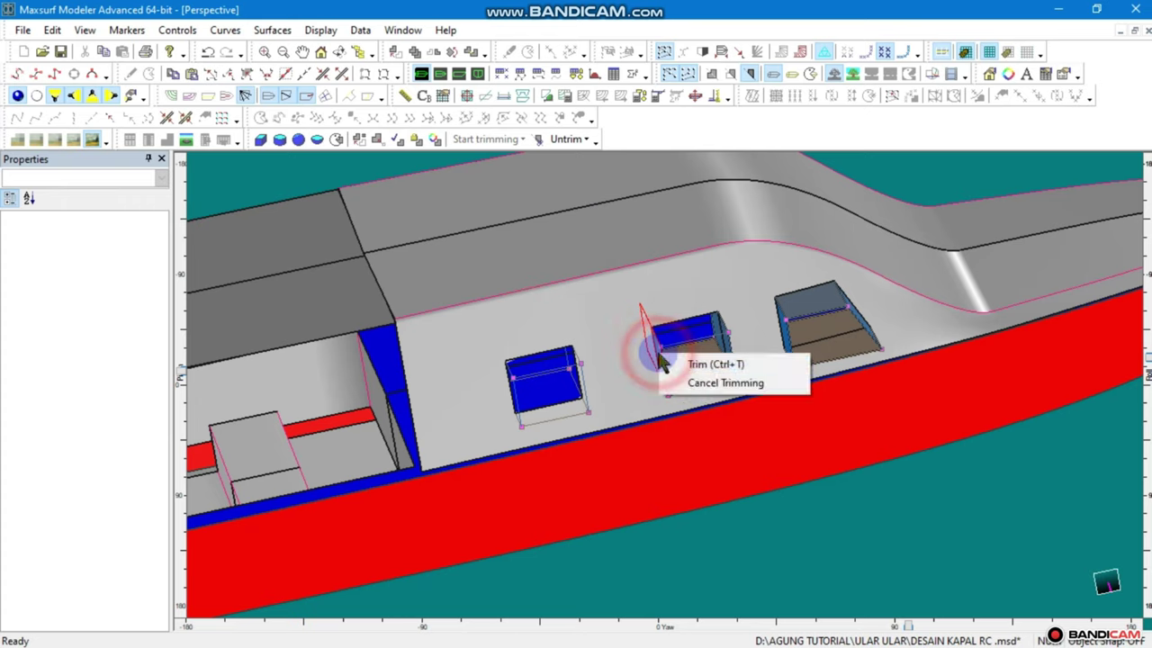
{"action": "left_click", "coordinate": [695, 396]}
{"action": "left_click", "coordinate": [693, 378]}
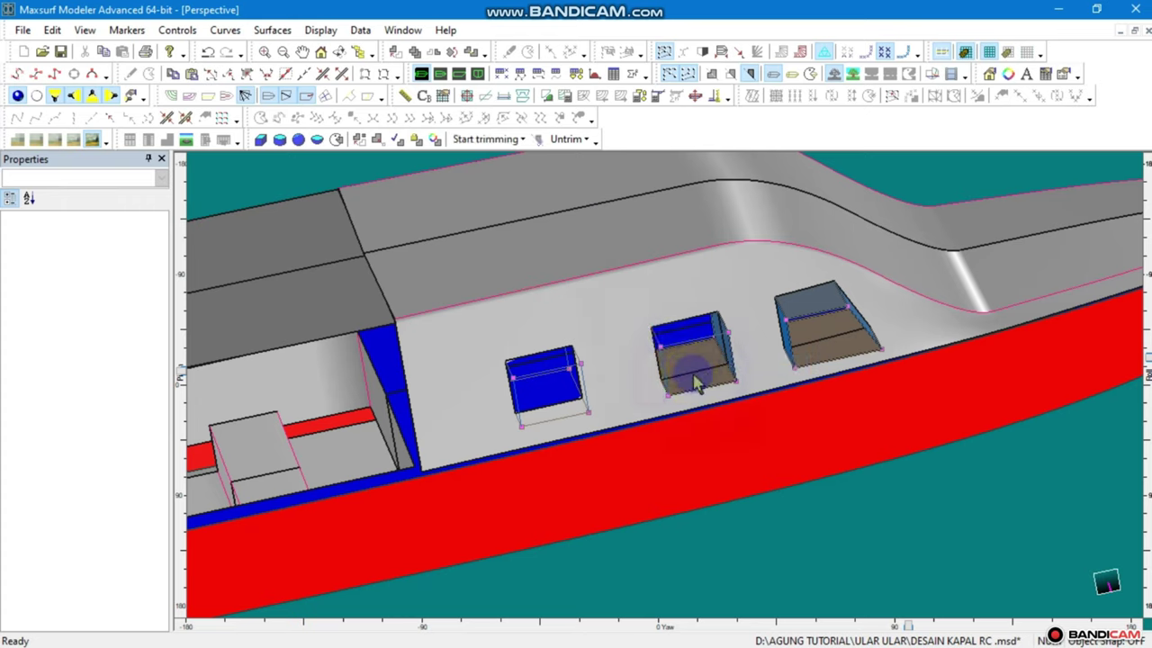
Trim the bottom and far end face of the second window box
{"action": "right_click", "coordinate": [695, 380]}
{"action": "left_click", "coordinate": [720, 387]}
{"action": "left_click", "coordinate": [686, 367]}
{"action": "right_click", "coordinate": [686, 367]}
{"action": "left_click", "coordinate": [706, 373]}
{"action": "right_click", "coordinate": [731, 358]}
{"action": "left_click", "coordinate": [732, 361]}
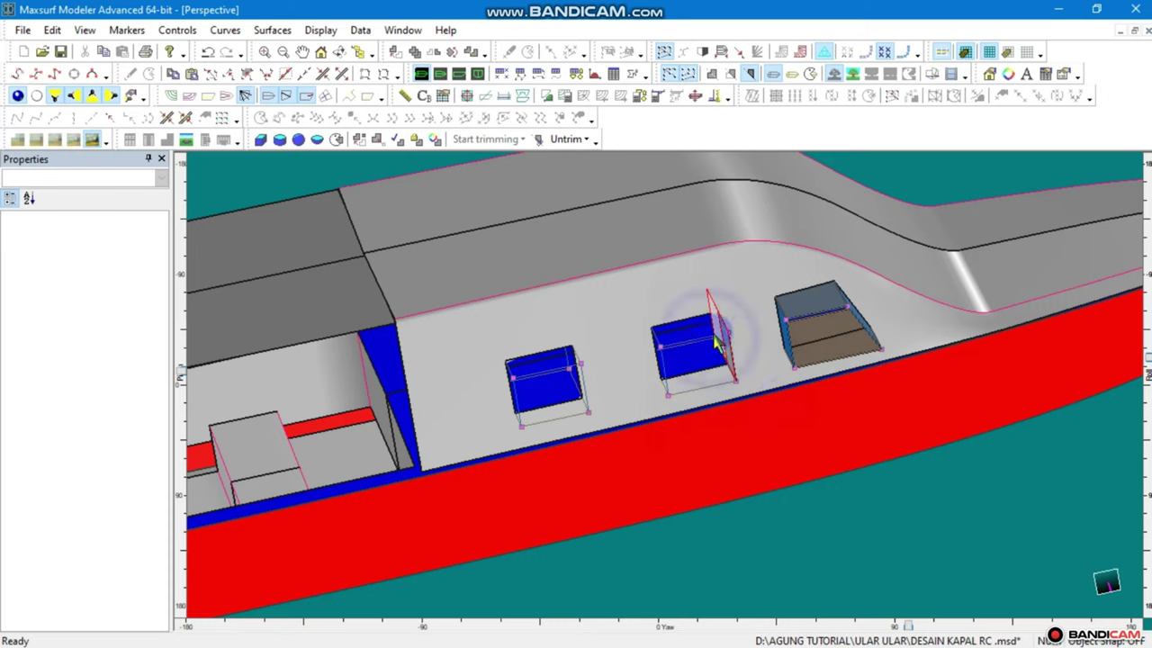
{"action": "right_click", "coordinate": [720, 333]}
{"action": "left_click", "coordinate": [736, 337]}
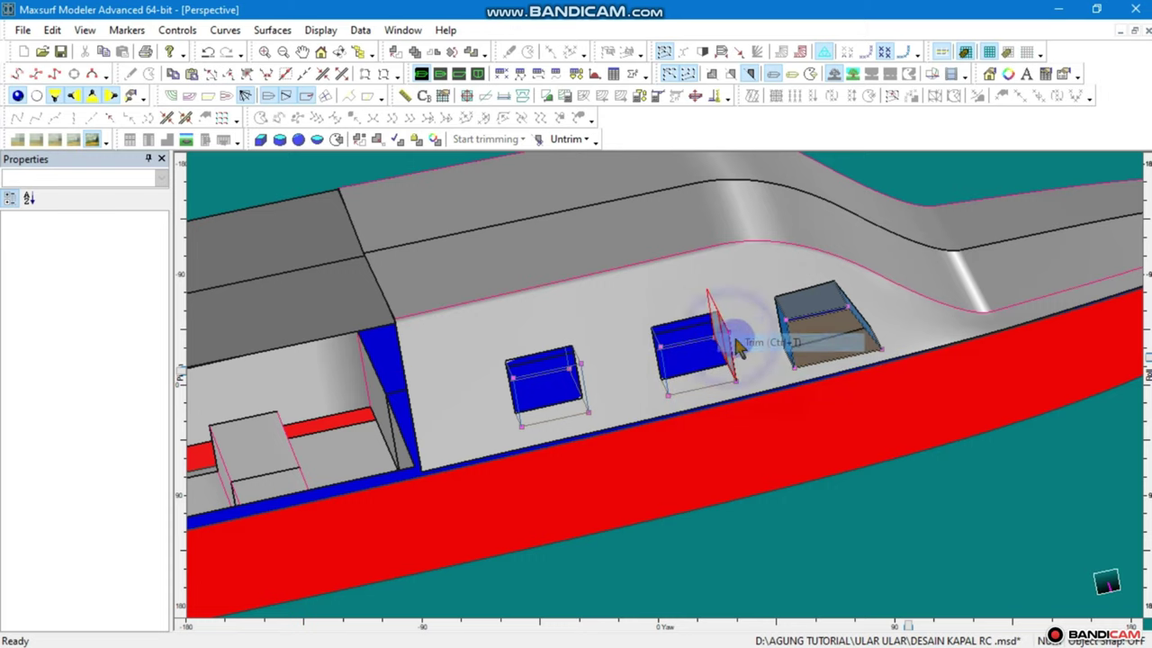
Trim the top and end face of the third window box
{"action": "right_click", "coordinate": [821, 308]}
{"action": "left_click", "coordinate": [837, 311]}
{"action": "right_click", "coordinate": [798, 289]}
{"action": "left_click", "coordinate": [814, 294]}
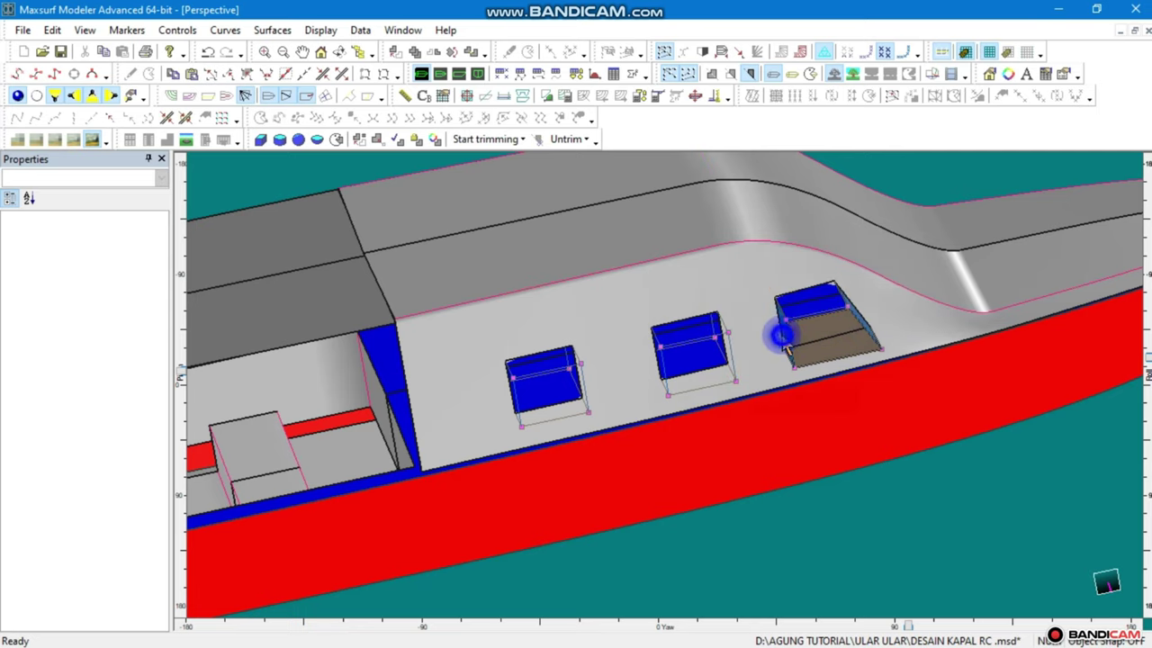
{"action": "left_click", "coordinate": [701, 409]}
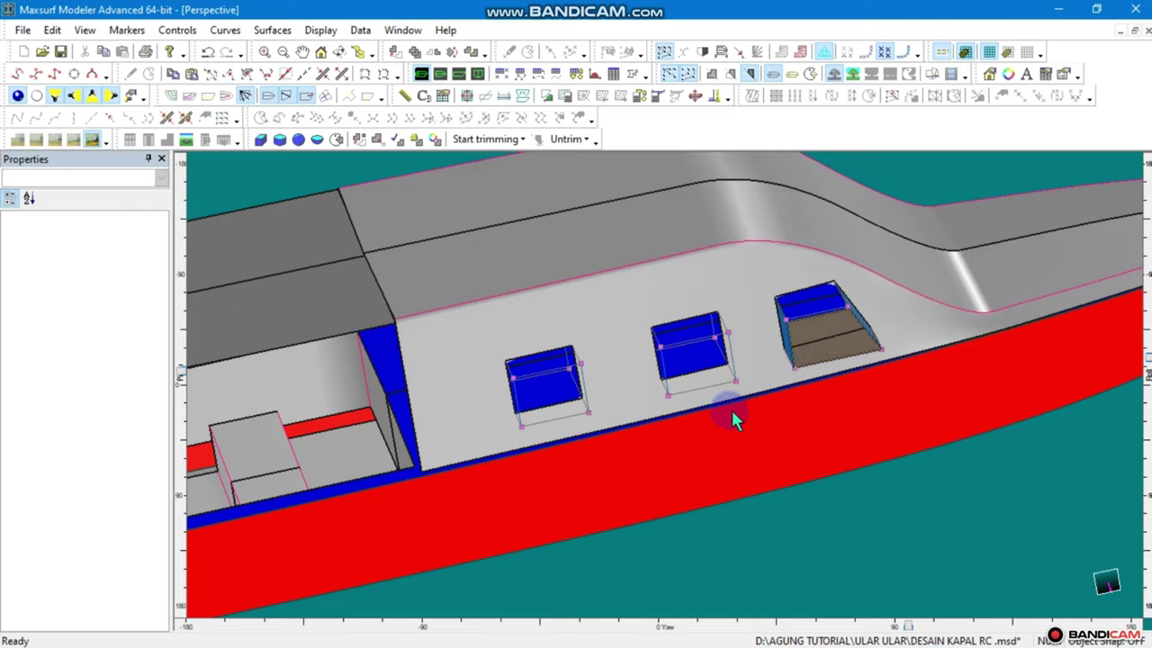
{"action": "right_click", "coordinate": [785, 336]}
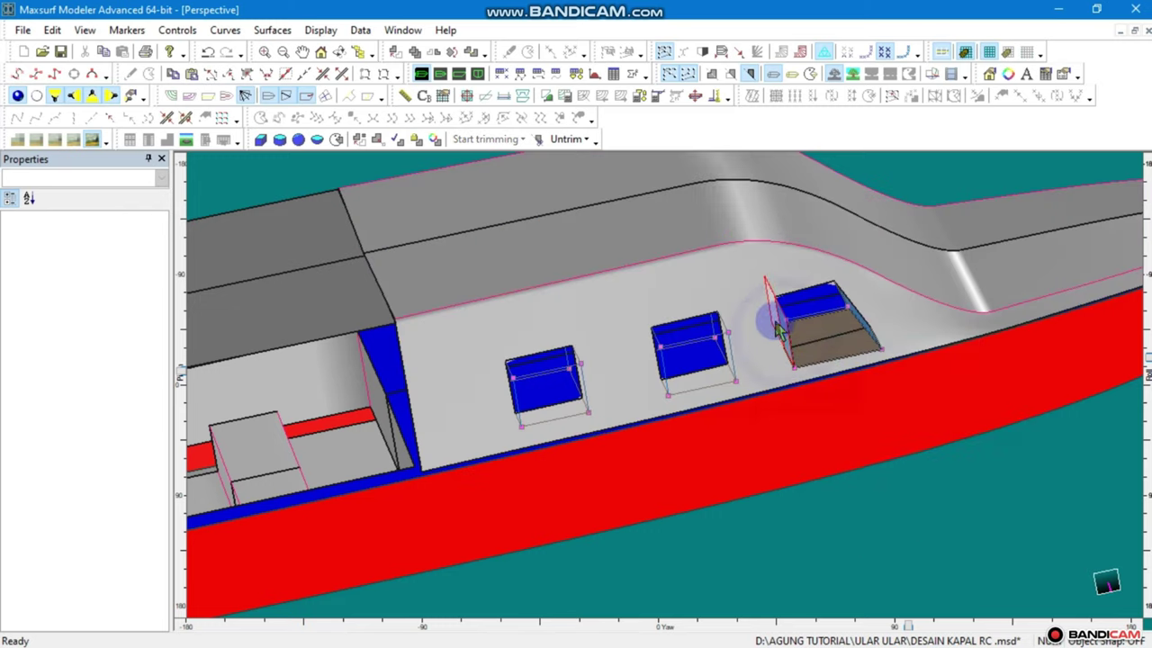
{"action": "right_click", "coordinate": [779, 330]}
{"action": "left_click", "coordinate": [823, 349]}
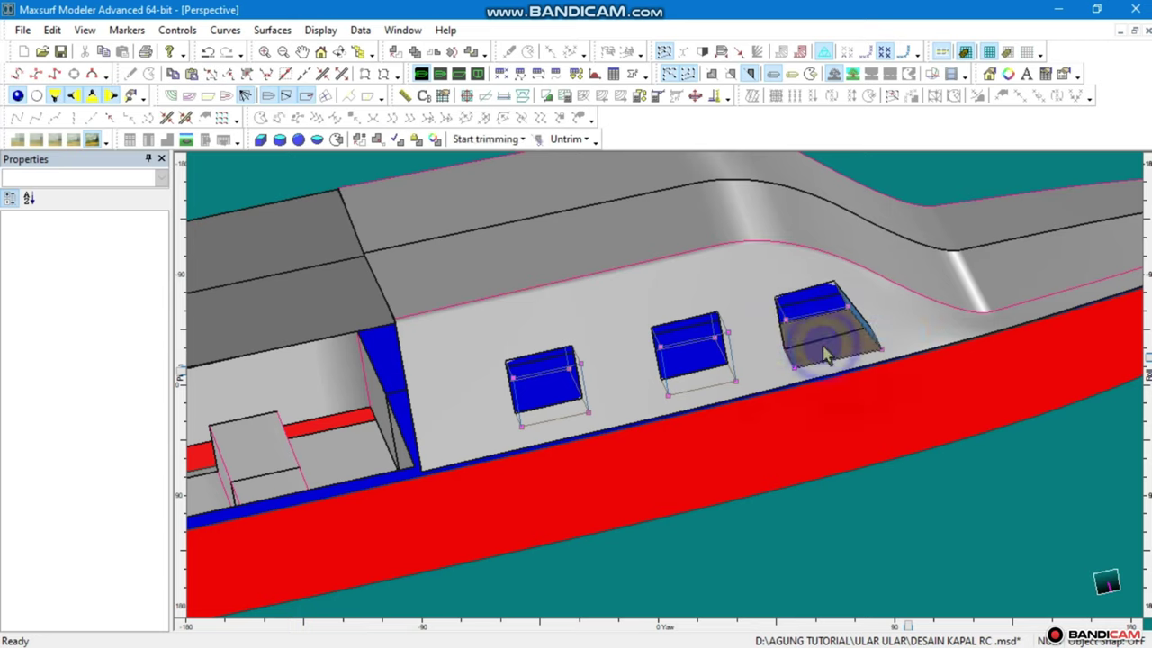
Trim the bottom and far end face of the third window box
{"action": "right_click", "coordinate": [827, 354]}
{"action": "left_click", "coordinate": [830, 353]}
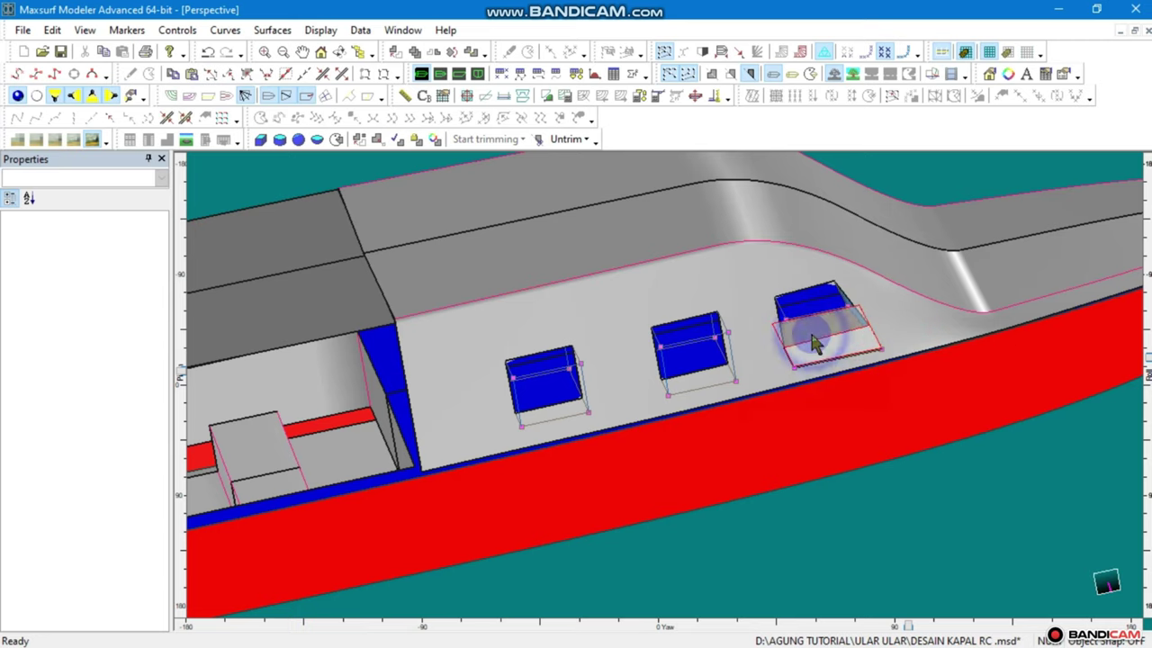
{"action": "right_click", "coordinate": [821, 360]}
{"action": "left_click", "coordinate": [838, 371]}
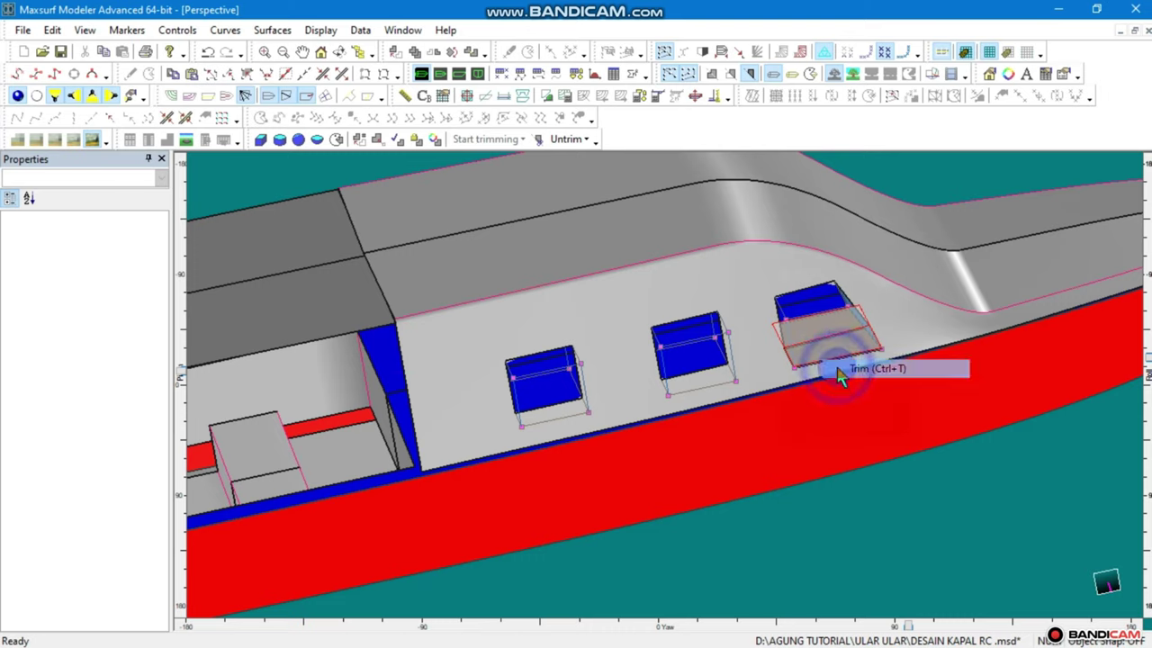
{"action": "right_click", "coordinate": [866, 329]}
{"action": "left_click", "coordinate": [878, 331]}
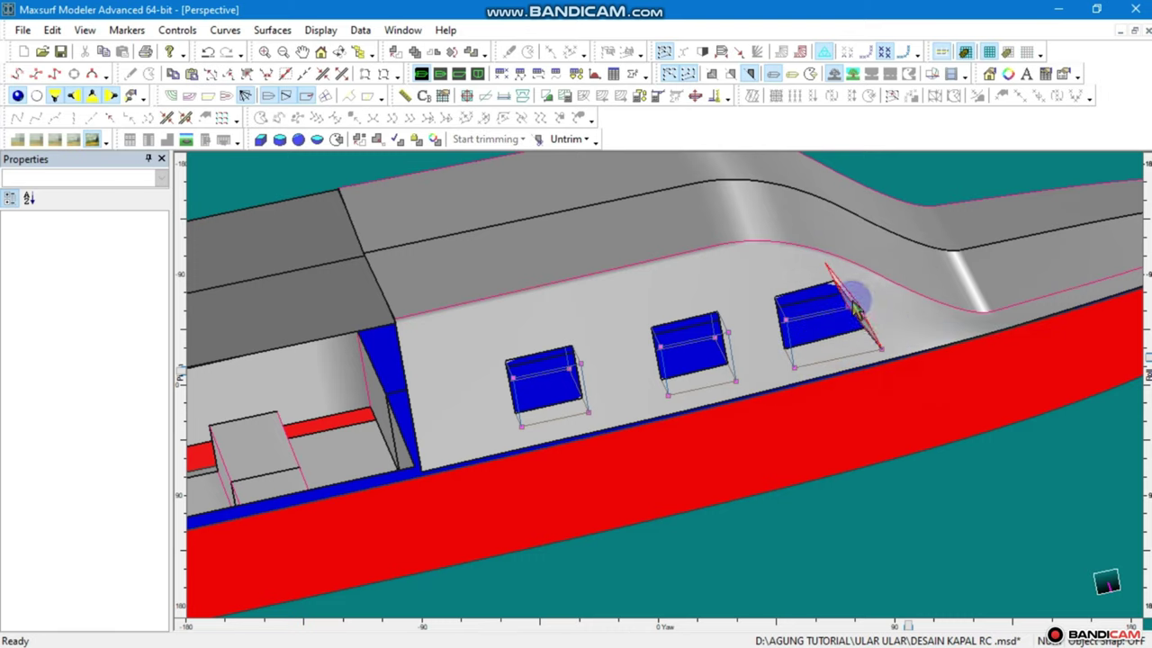
{"action": "right_click", "coordinate": [855, 311]}
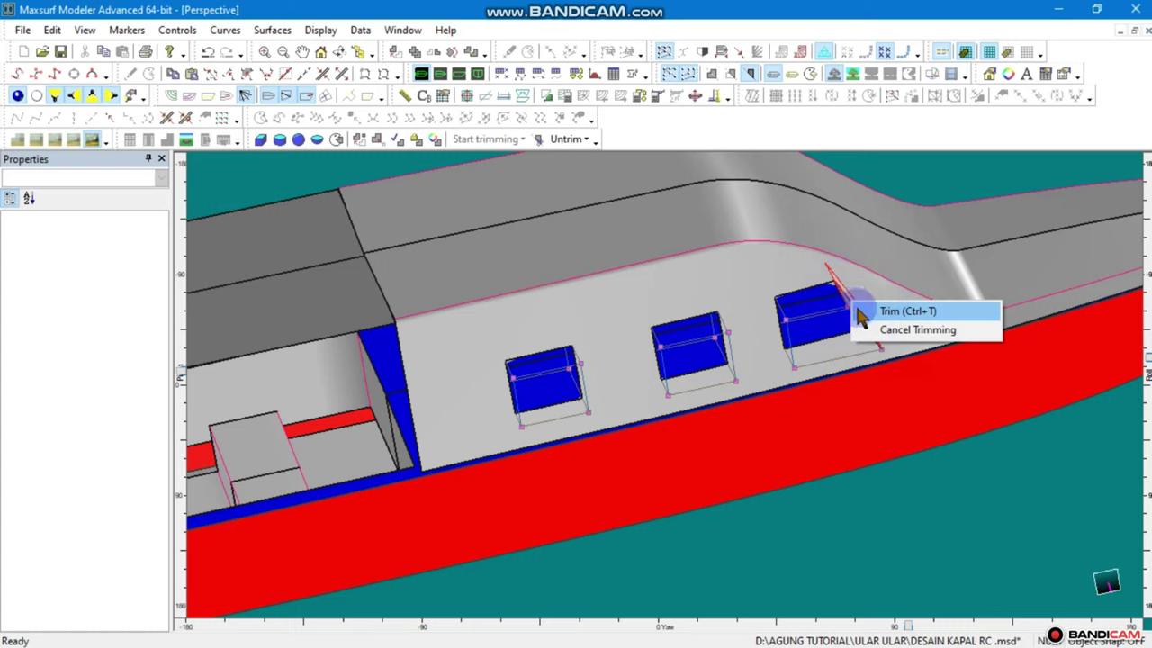
{"action": "left_click", "coordinate": [871, 314]}
Zoom out and orbit the Perspective view to inspect the three cabin windows beside the canopy
{"action": "scroll", "coordinate": [850, 326], "scroll_direction": "down", "scroll_amount": 2}
{"action": "scroll", "coordinate": [846, 327], "scroll_direction": "down", "scroll_amount": 2}
{"action": "scroll", "coordinate": [845, 327], "scroll_direction": "down", "scroll_amount": 2}
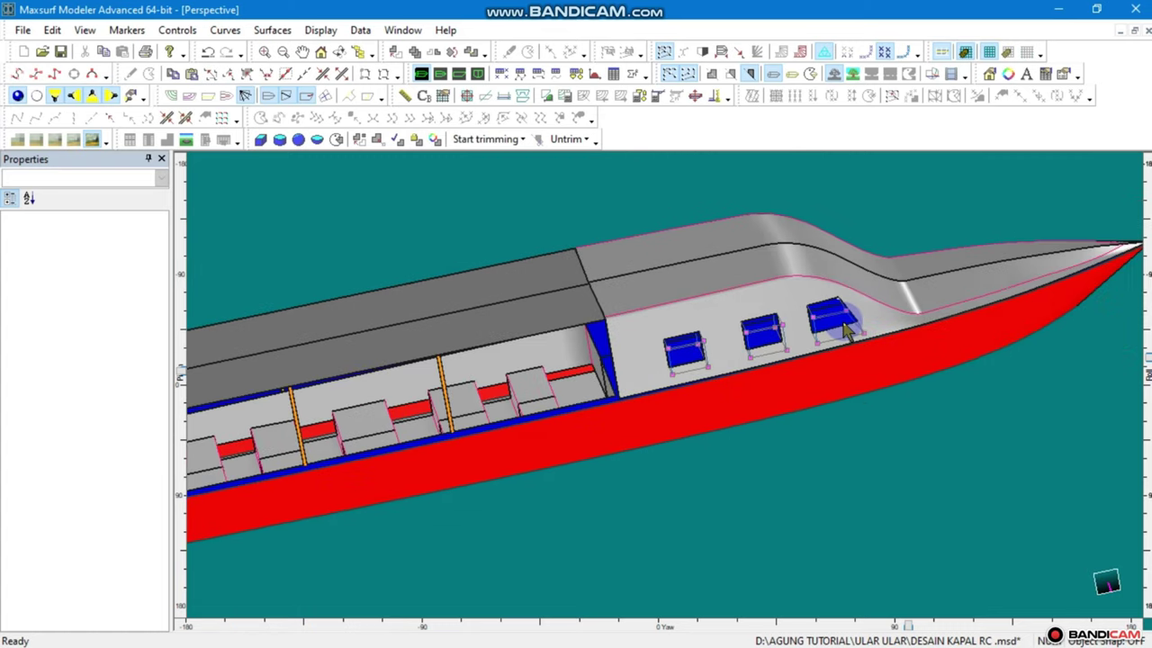
{"action": "scroll", "coordinate": [990, 360], "scroll_direction": "down", "scroll_amount": 2}
{"action": "left_click_drag", "start_coordinate": [1145, 360], "coordinate": [1146, 373]}
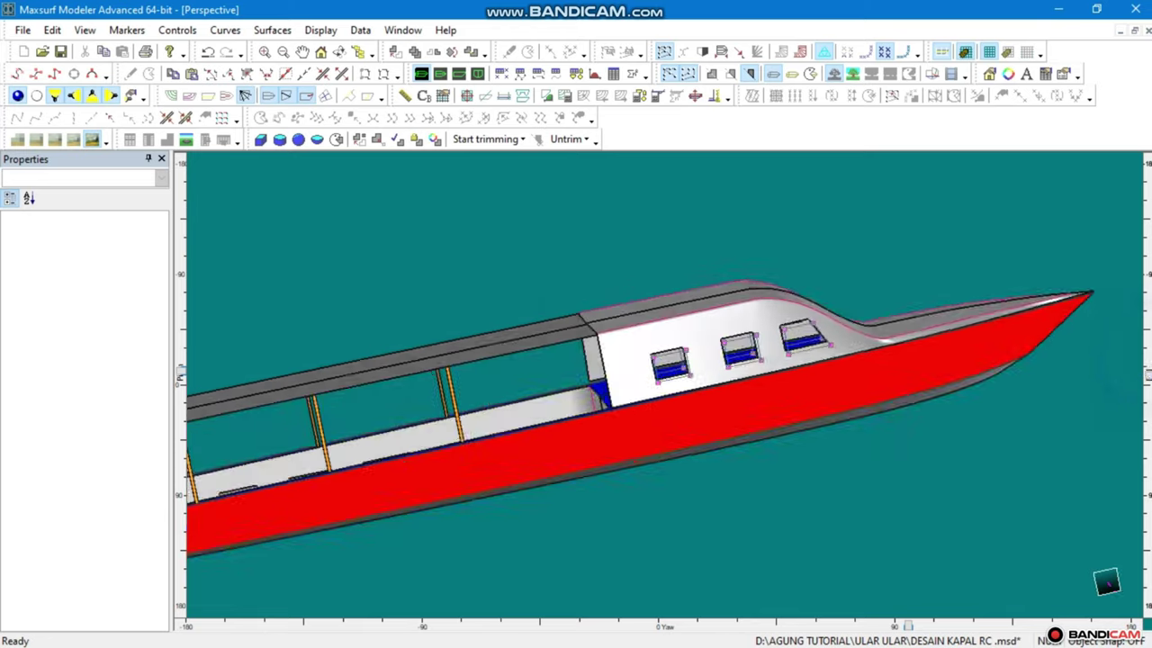
{"action": "mouse_move", "coordinate": [903, 624]}
{"action": "left_mouse_down"}
{"action": "mouse_move", "coordinate": [971, 603]}
{"action": "mouse_move", "coordinate": [1010, 568]}
{"action": "mouse_move", "coordinate": [983, 564]}
{"action": "left_mouse_up"}
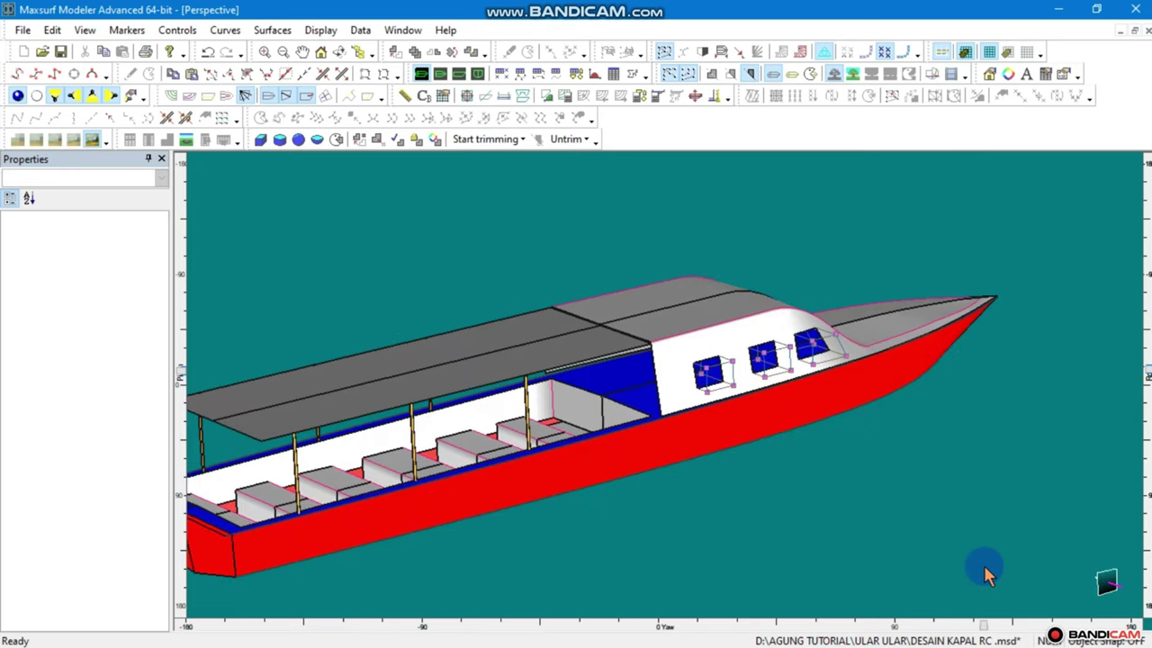
{"action": "scroll", "coordinate": [830, 410], "scroll_direction": "down", "scroll_amount": 2}
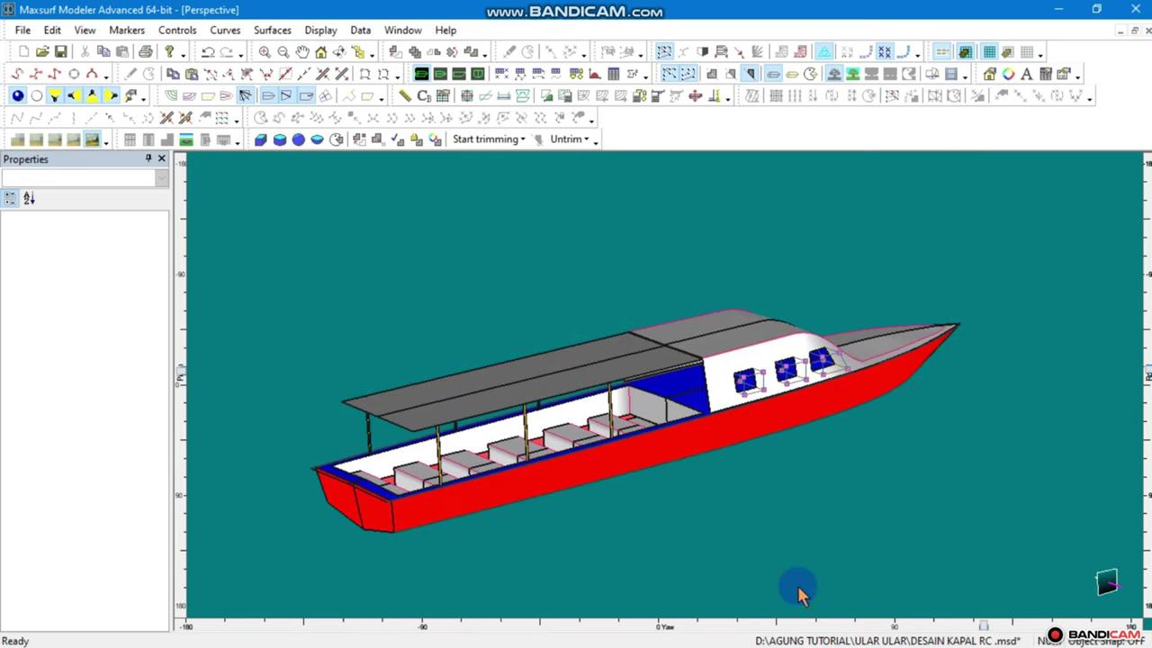
{"action": "mouse_move", "coordinate": [987, 633]}
{"action": "left_mouse_down"}
{"action": "mouse_move", "coordinate": [835, 607]}
{"action": "mouse_move", "coordinate": [876, 582]}
{"action": "mouse_move", "coordinate": [865, 462]}
{"action": "left_mouse_up"}
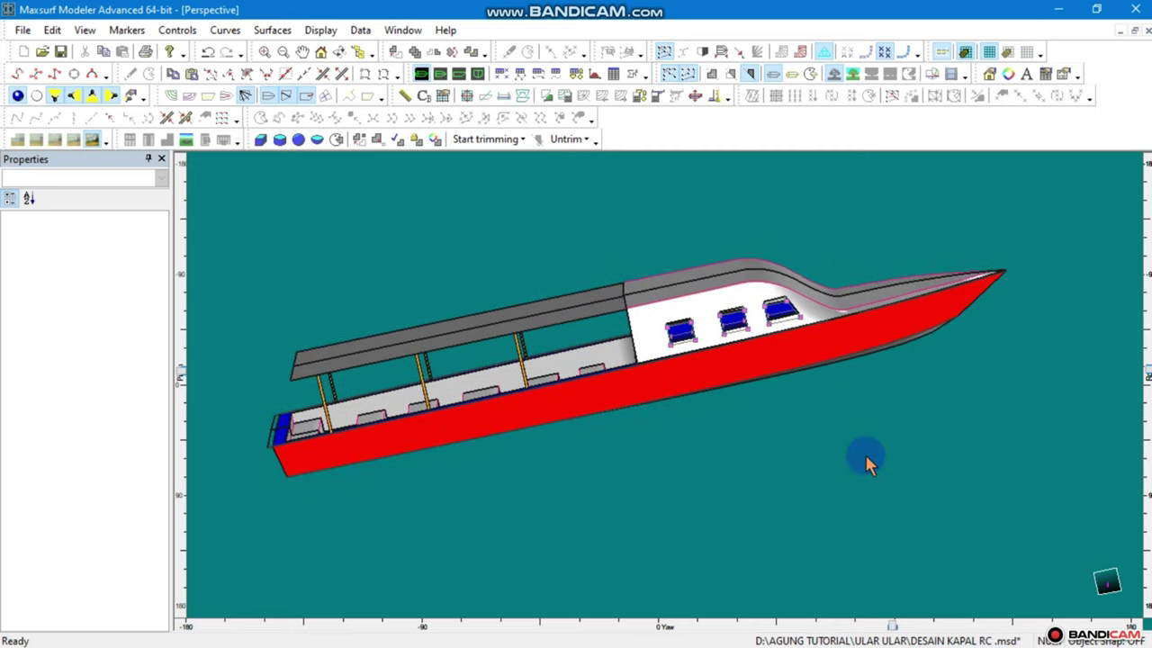
Lock surface rows 13–24 (BoxAft, BoxFwd, BoxTop, BoxBottom and their copies), then show the side profile
{"action": "left_click", "coordinate": [579, 74]}
{"action": "left_click", "coordinate": [797, 344]}
{"action": "left_click", "coordinate": [798, 358]}
{"action": "left_click", "coordinate": [797, 372]}
{"action": "left_click", "coordinate": [797, 385]}
{"action": "left_click", "coordinate": [798, 399]}
{"action": "left_click", "coordinate": [797, 412]}
{"action": "left_click", "coordinate": [799, 425]}
{"action": "left_click", "coordinate": [797, 439]}
{"action": "left_click", "coordinate": [798, 453]}
{"action": "left_click", "coordinate": [798, 466]}
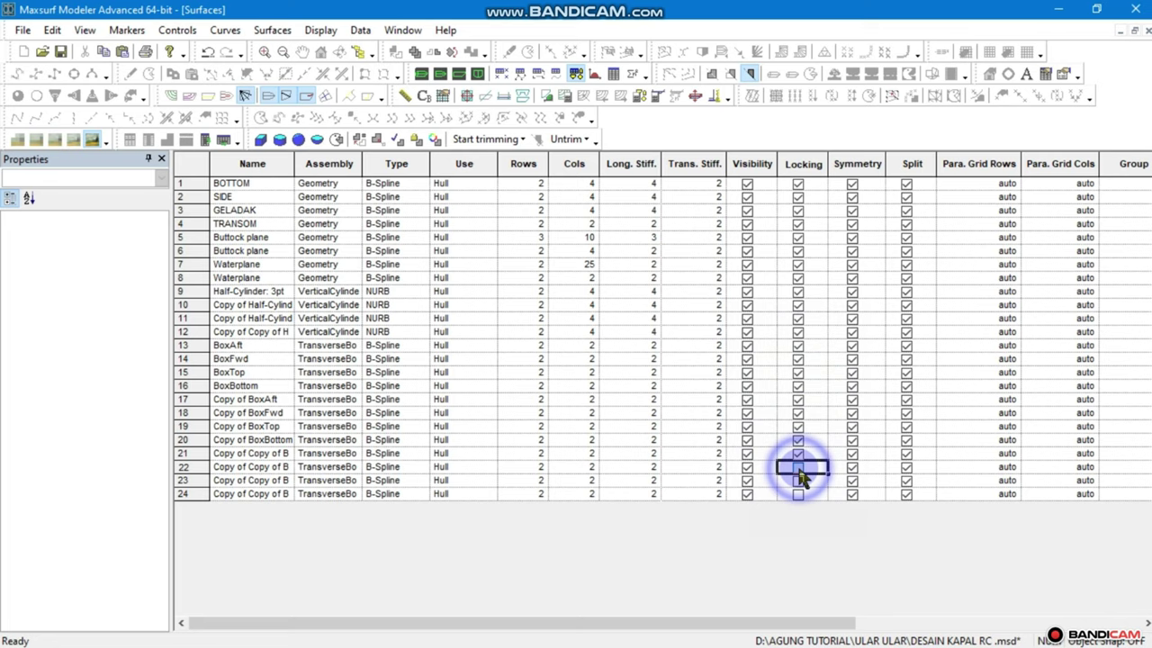
{"action": "left_click", "coordinate": [798, 480]}
{"action": "left_click", "coordinate": [800, 493]}
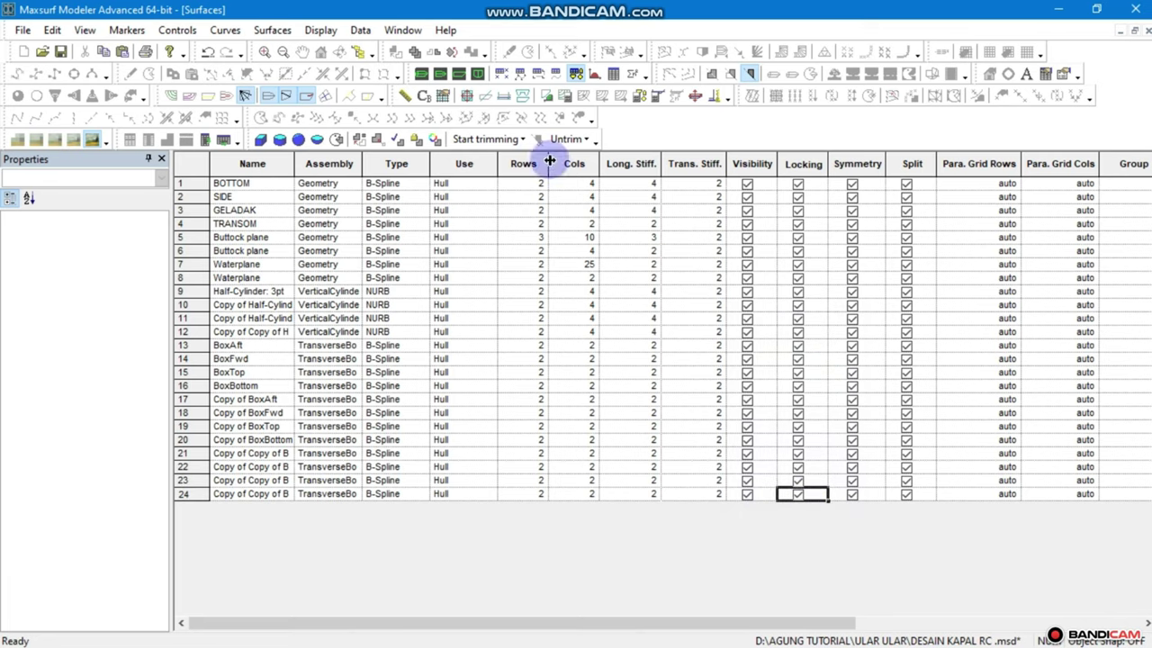
{"action": "left_click", "coordinate": [458, 73]}
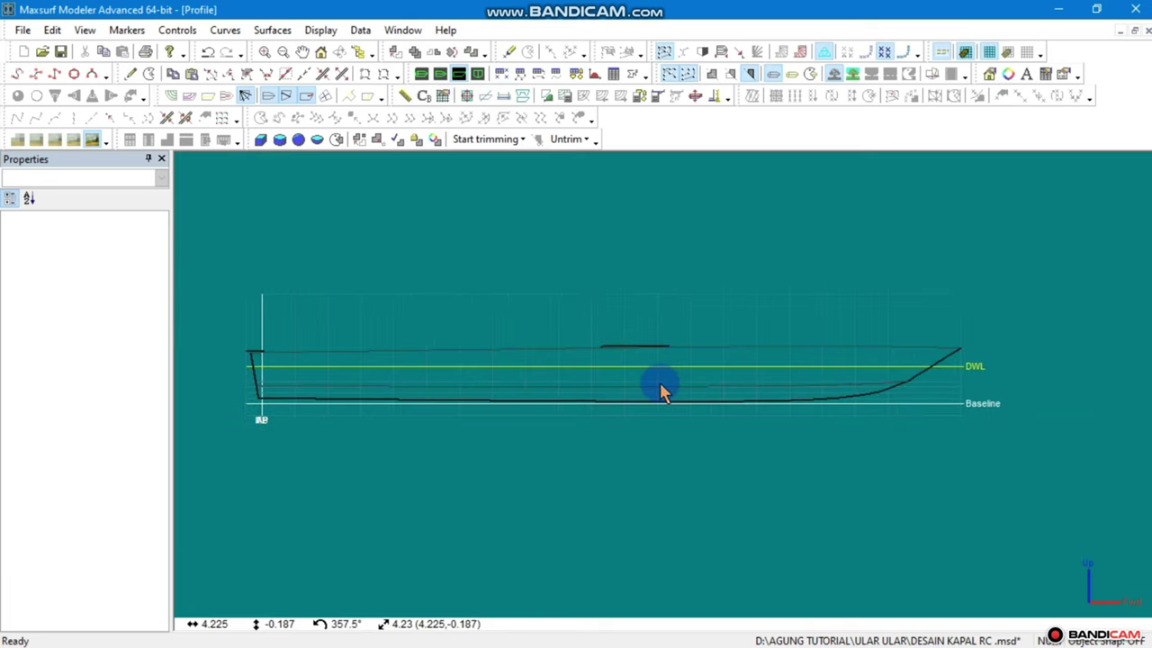
{"action": "left_click", "coordinate": [421, 75]}
{"action": "mouse_move", "coordinate": [602, 292]}
{"action": "left_mouse_down"}
{"action": "mouse_move", "coordinate": [1146, 338]}
{"action": "mouse_move", "coordinate": [1116, 256]}
{"action": "mouse_move", "coordinate": [1146, 315]}
{"action": "mouse_move", "coordinate": [1146, 399]}
{"action": "mouse_move", "coordinate": [1131, 356]}
{"action": "left_mouse_up"}
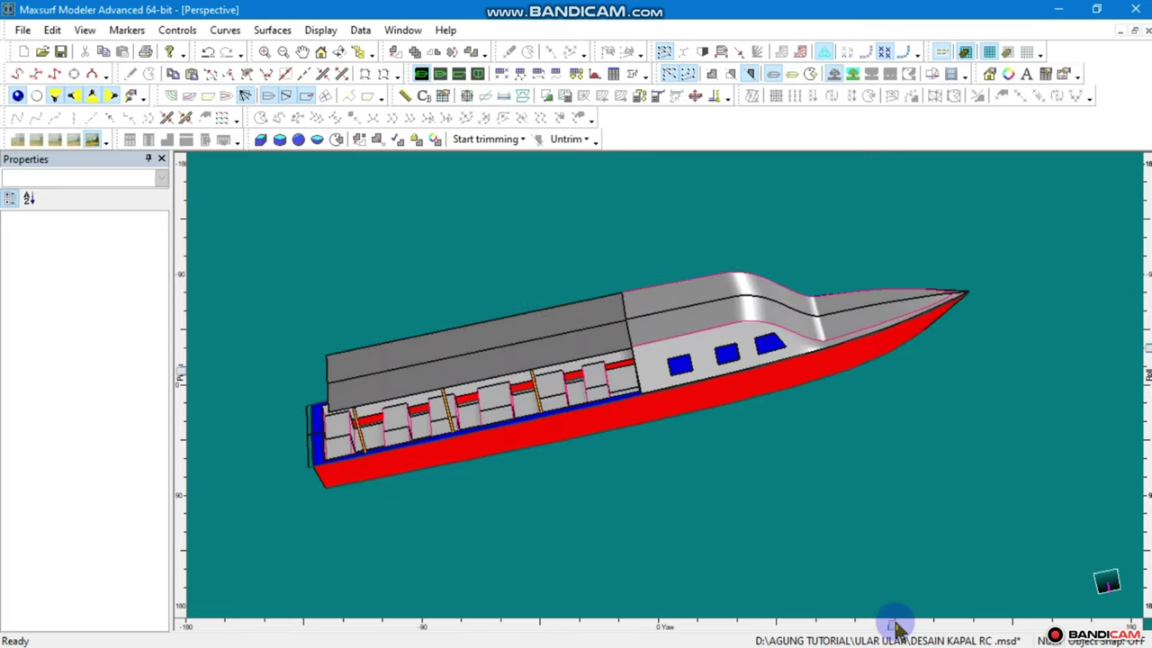
{"action": "mouse_move", "coordinate": [902, 633]}
{"action": "left_mouse_down"}
{"action": "mouse_move", "coordinate": [750, 617]}
{"action": "mouse_move", "coordinate": [1015, 584]}
{"action": "mouse_move", "coordinate": [1054, 563]}
{"action": "mouse_move", "coordinate": [987, 511]}
{"action": "left_mouse_up"}
{"action": "mouse_move", "coordinate": [1147, 360]}
{"action": "left_mouse_down"}
{"action": "mouse_move", "coordinate": [1143, 381]}
{"action": "mouse_move", "coordinate": [1138, 344]}
{"action": "mouse_move", "coordinate": [1126, 342]}
{"action": "mouse_move", "coordinate": [955, 441]}
{"action": "left_mouse_up"}
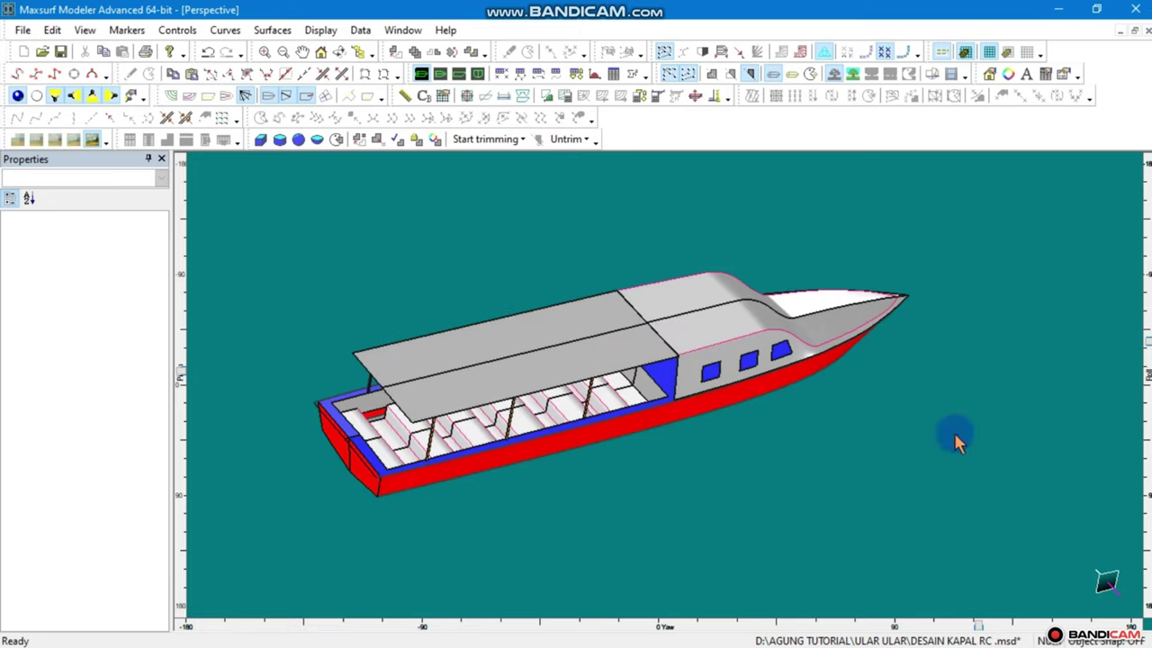
{"action": "mouse_move", "coordinate": [673, 628]}
{"action": "left_mouse_down"}
{"action": "mouse_move", "coordinate": [954, 621]}
{"action": "mouse_move", "coordinate": [807, 629]}
{"action": "left_mouse_up"}
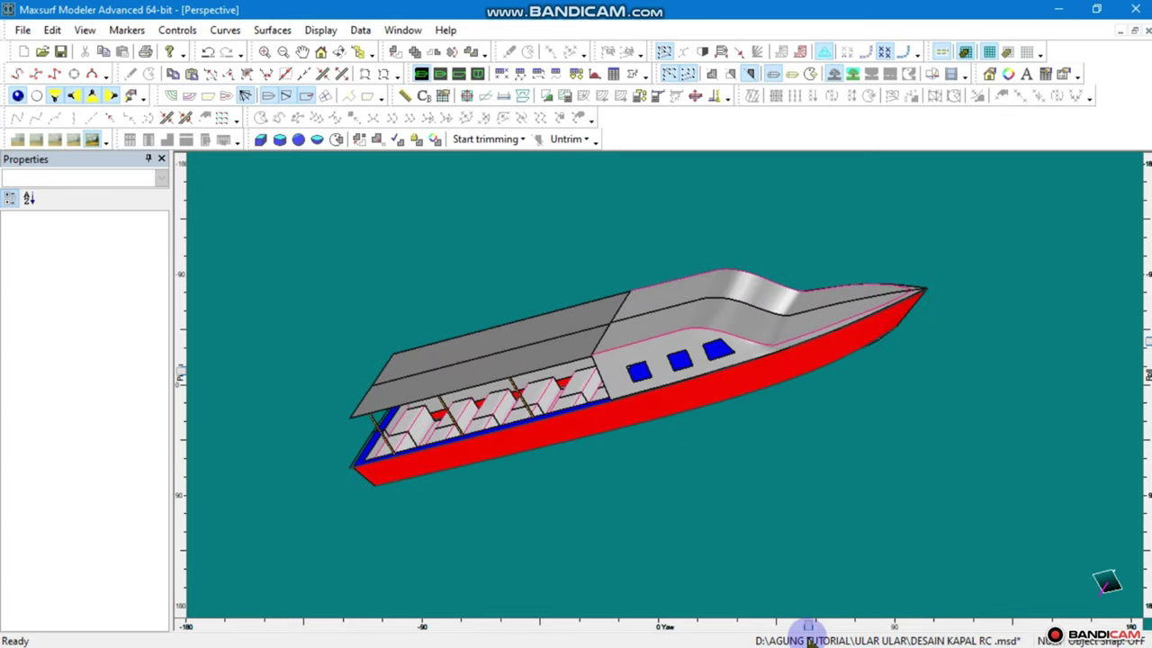
{"action": "left_click_drag", "start_coordinate": [817, 570], "coordinate": [774, 379]}
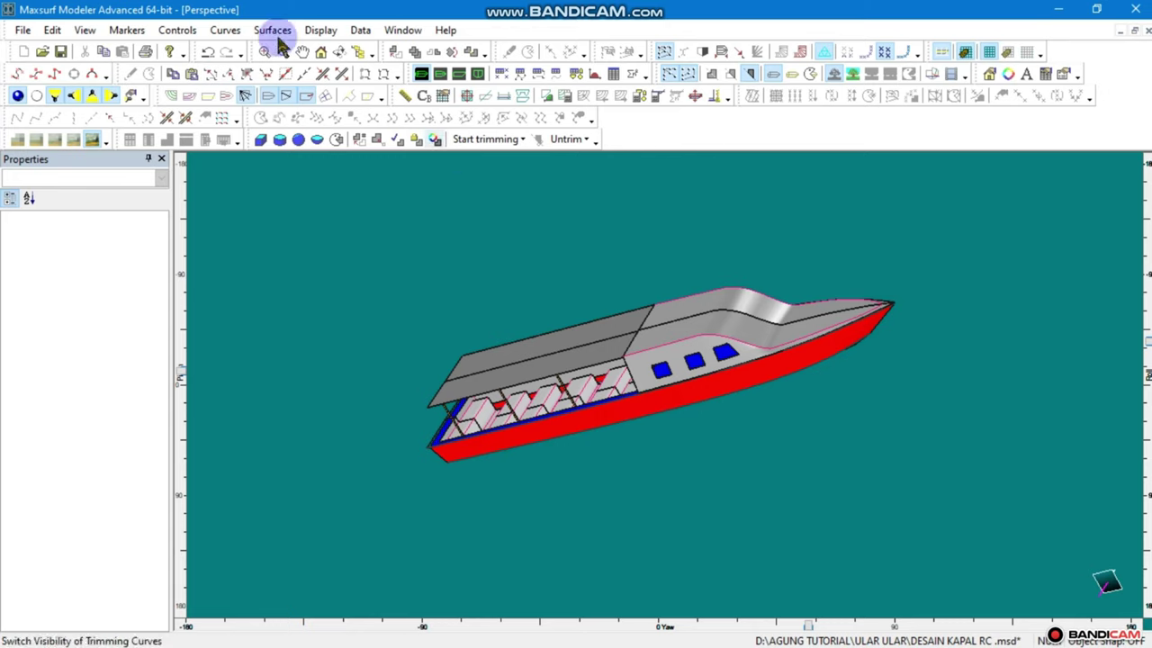
Start a new box shape from the Surfaces menu and set its orientation to Longitudinal
{"action": "left_click", "coordinate": [320, 30]}
{"action": "left_click", "coordinate": [320, 30]}
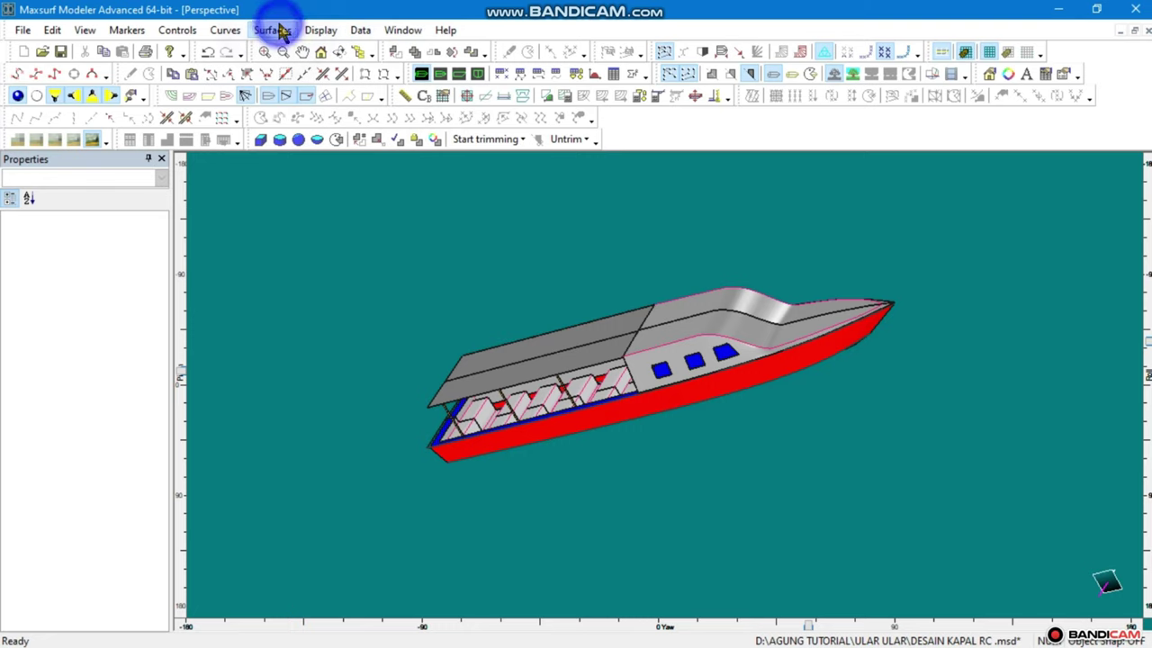
{"action": "left_click", "coordinate": [272, 29]}
{"action": "mouse_move", "coordinate": [298, 50]}
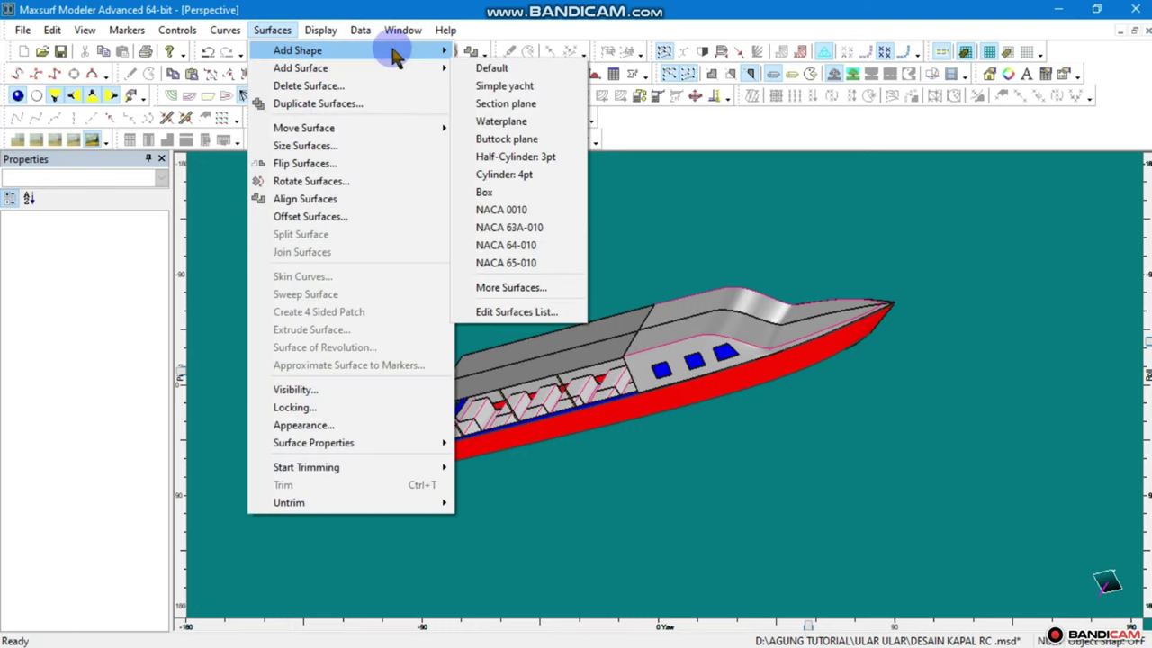
{"action": "left_click", "coordinate": [479, 51]}
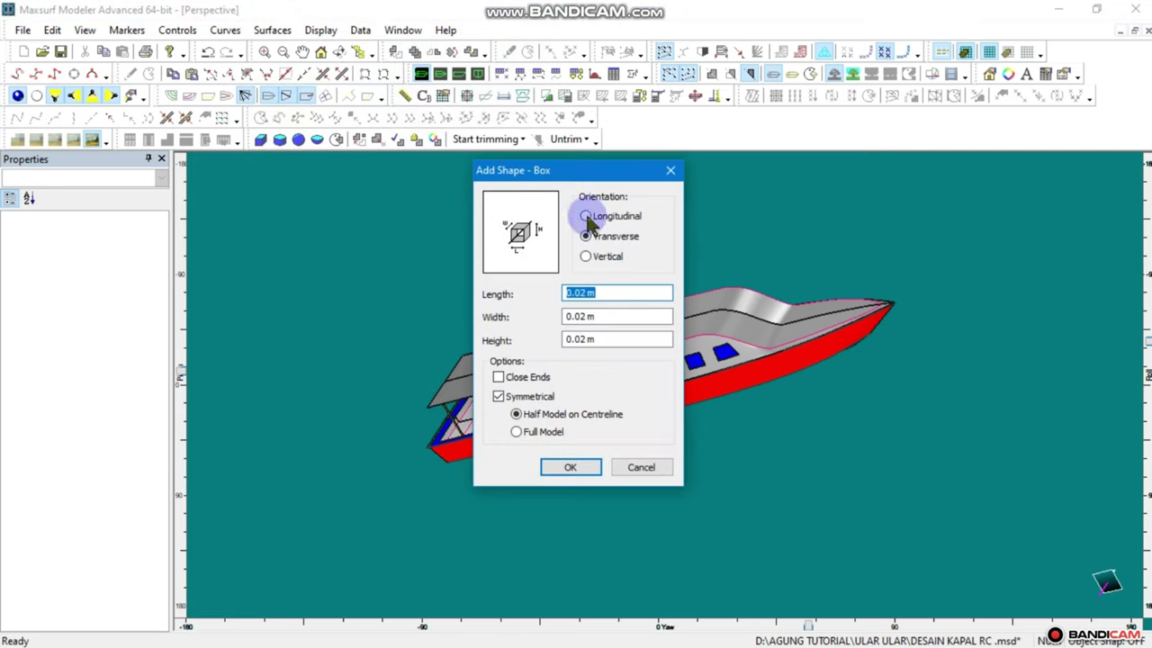
{"action": "left_click", "coordinate": [586, 257]}
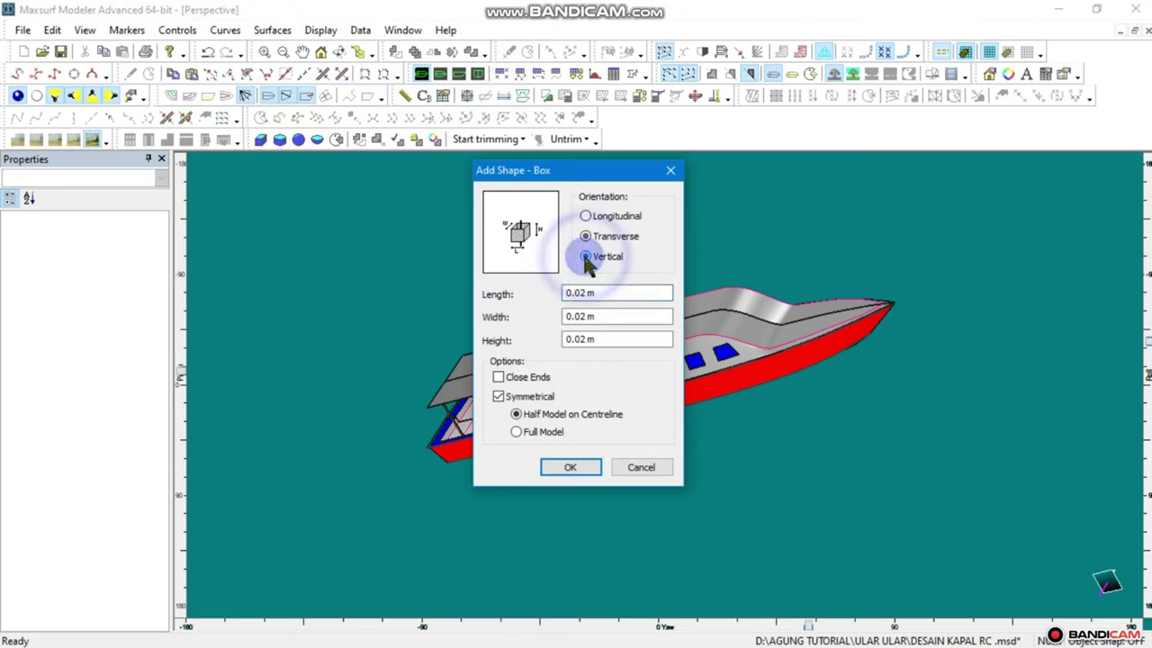
{"action": "left_click", "coordinate": [586, 237]}
{"action": "left_click", "coordinate": [585, 216]}
Enter 0.5 m for the box's length, width and height and create it
{"action": "double_click", "coordinate": [585, 318]}
{"action": "double_click", "coordinate": [589, 293]}
{"action": "double_click", "coordinate": [585, 339]}
{"action": "left_click", "coordinate": [585, 294]}
{"action": "double_click", "coordinate": [588, 294]}
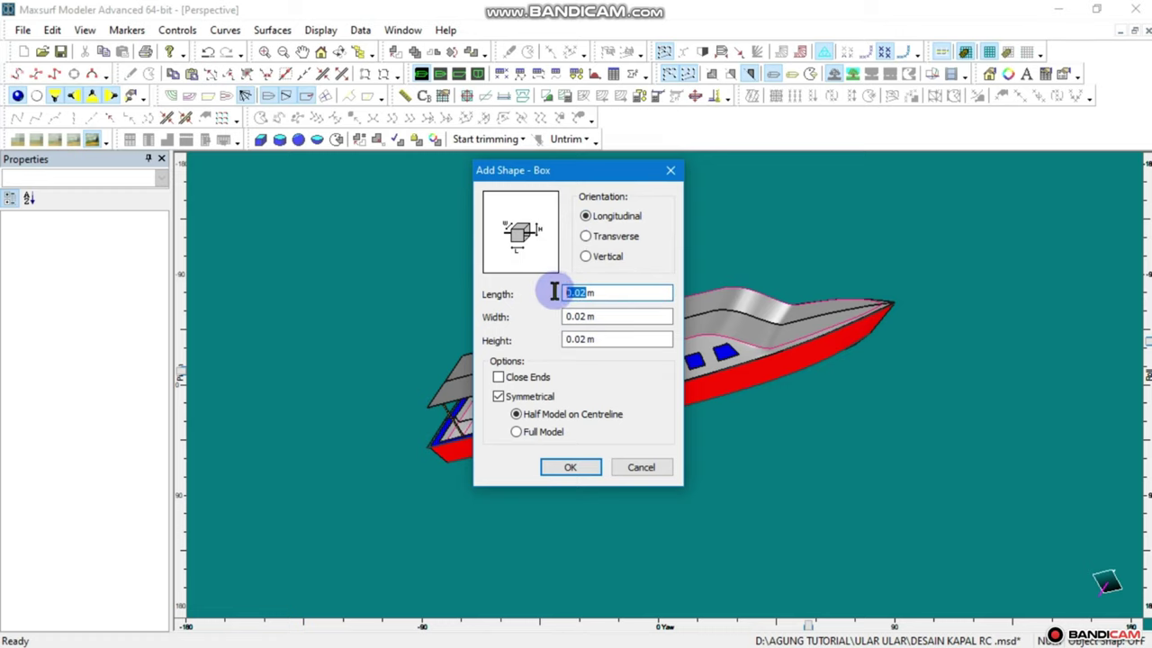
{"action": "type", "text": "5"}
{"action": "double_click", "coordinate": [594, 317]}
{"action": "type", "text": "0.5"}
{"action": "double_click", "coordinate": [593, 338]}
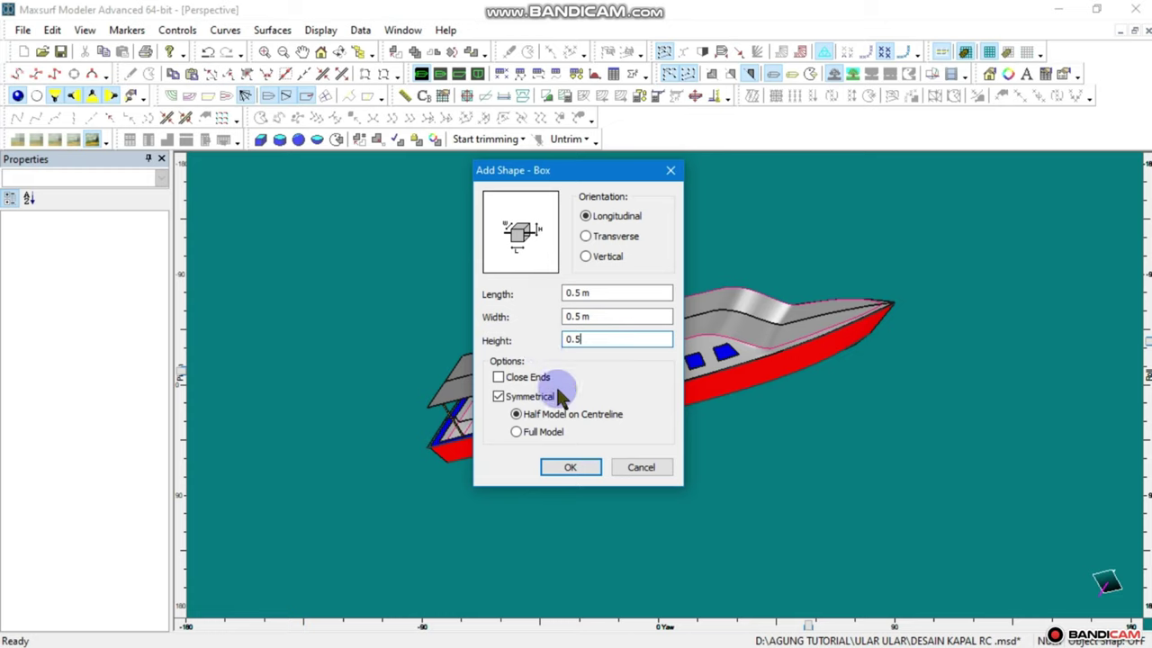
{"action": "left_click", "coordinate": [570, 466]}
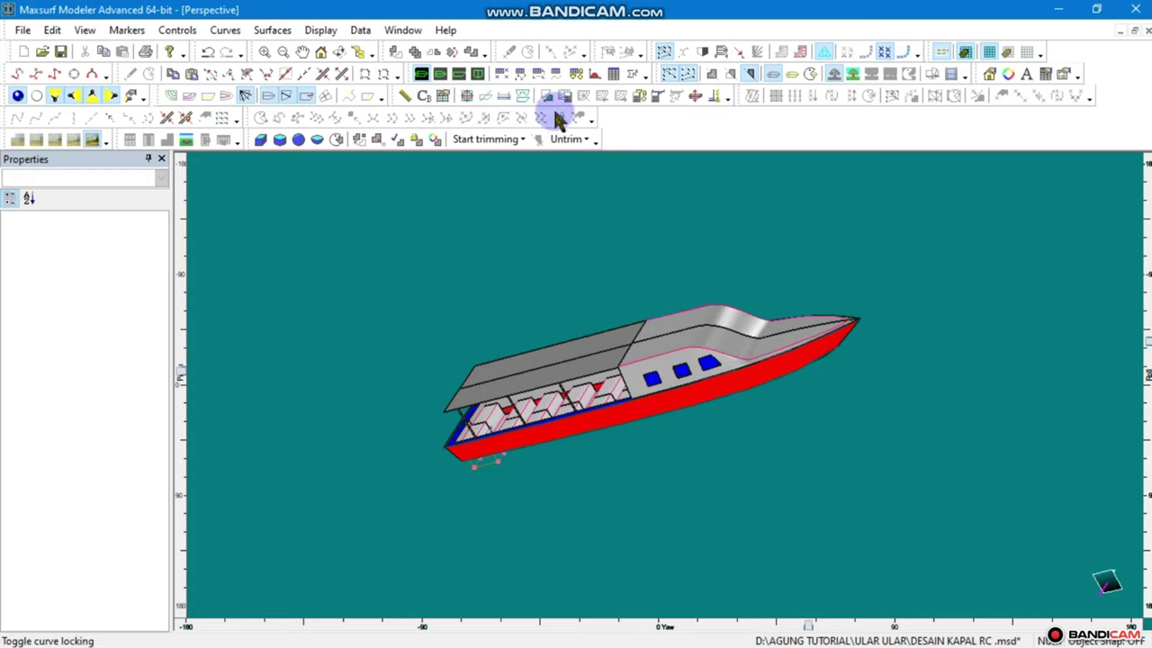
In profile view, select the new box and raise its bottom edge
{"action": "left_click", "coordinate": [459, 74]}
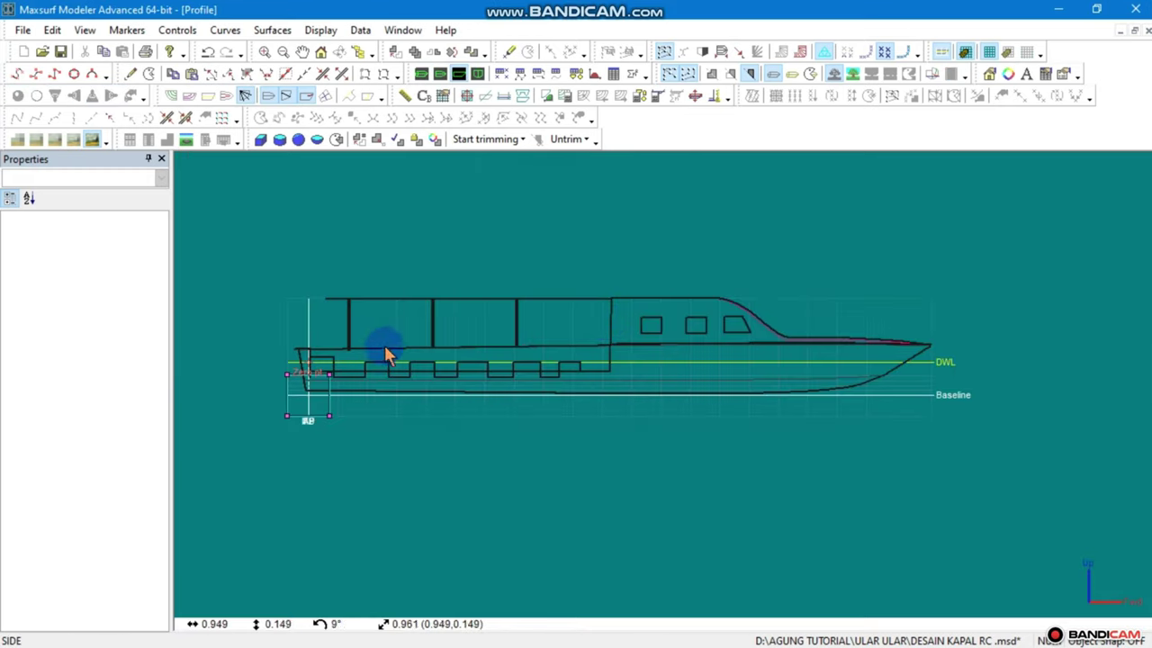
{"action": "left_click", "coordinate": [329, 418]}
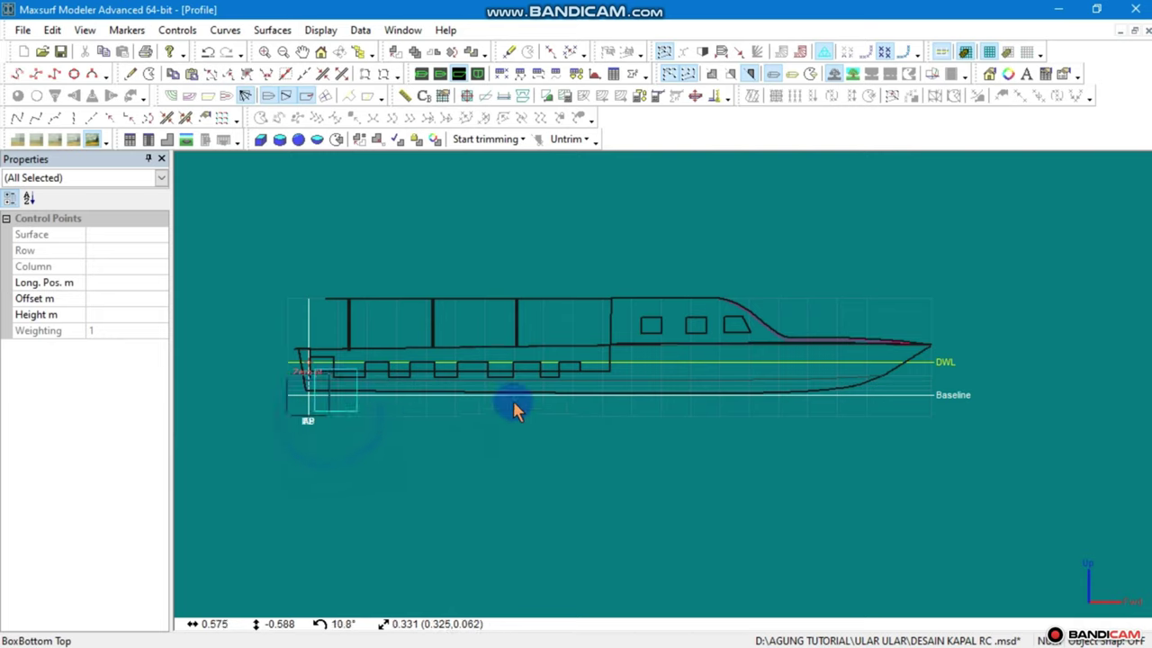
{"action": "scroll", "coordinate": [765, 327], "scroll_direction": "up", "scroll_amount": 2}
{"action": "scroll", "coordinate": [765, 328], "scroll_direction": "up", "scroll_amount": 2}
{"action": "scroll", "coordinate": [764, 334], "scroll_direction": "up", "scroll_amount": 1}
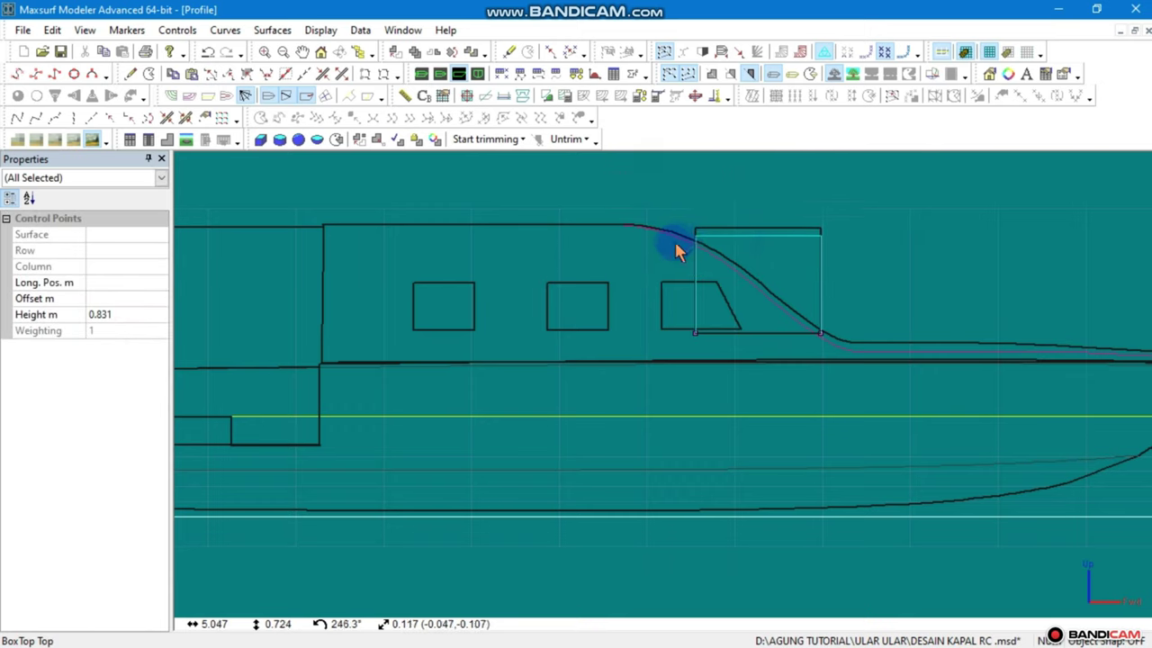
{"action": "scroll", "coordinate": [674, 288], "scroll_direction": "up", "scroll_amount": 1}
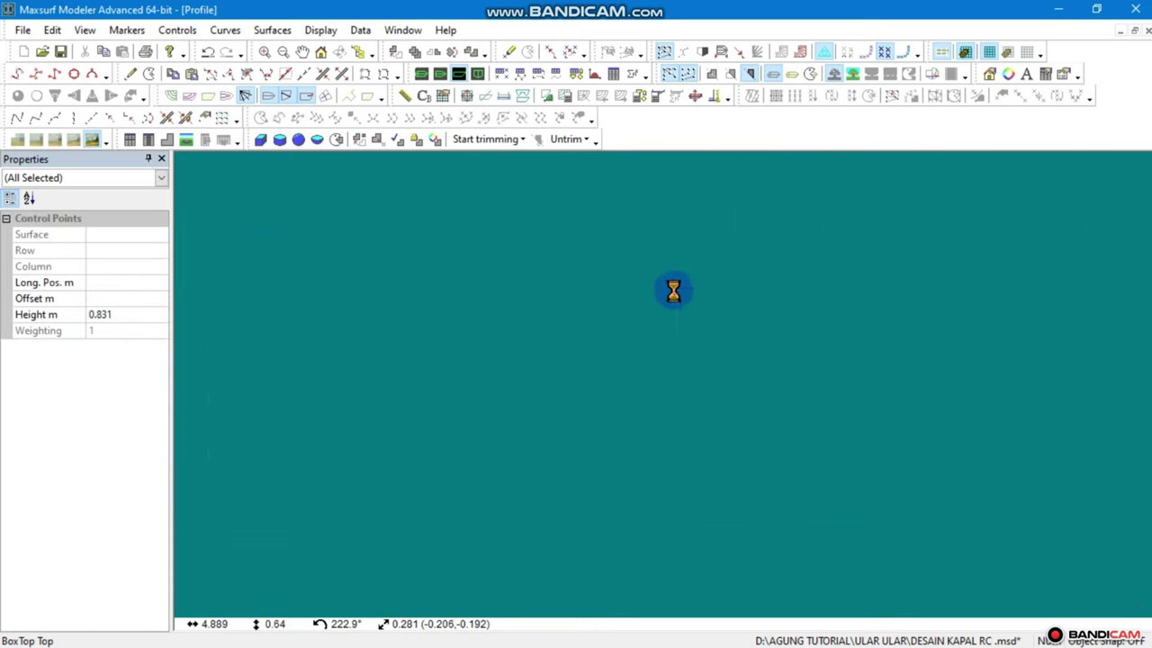
{"action": "scroll", "coordinate": [721, 308], "scroll_direction": "up", "scroll_amount": 1}
{"action": "left_click", "coordinate": [846, 319]}
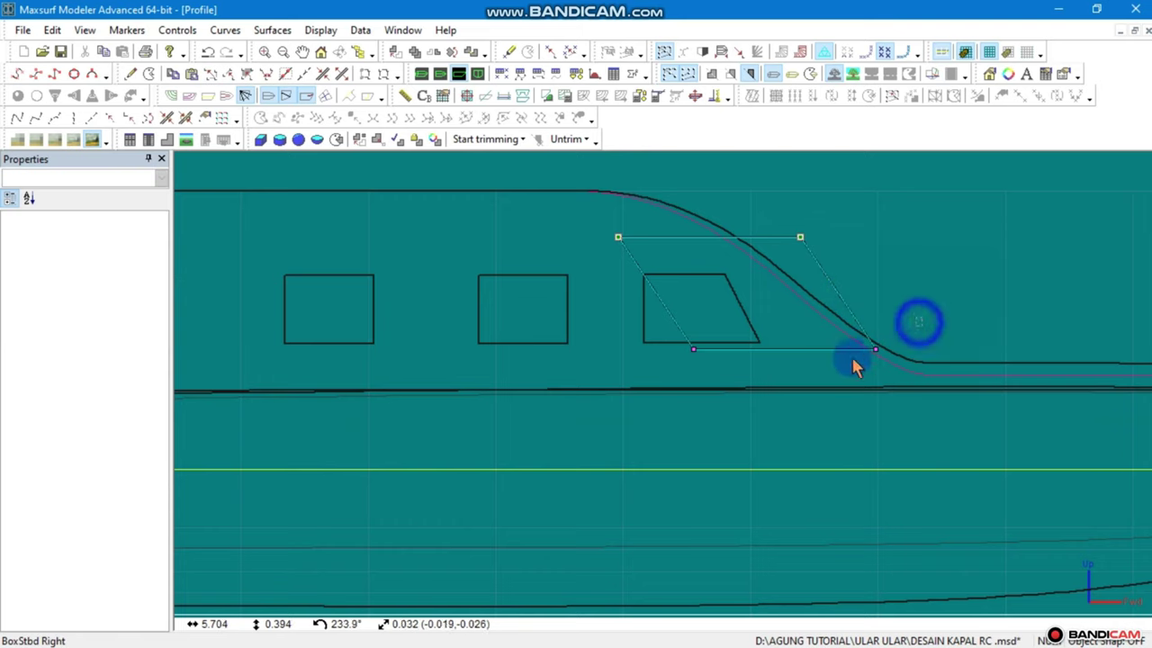
{"action": "left_click", "coordinate": [693, 349]}
{"action": "mouse_move", "coordinate": [693, 348]}
{"action": "left_mouse_down"}
{"action": "mouse_move", "coordinate": [702, 325]}
{"action": "mouse_move", "coordinate": [753, 342]}
{"action": "left_mouse_up"}
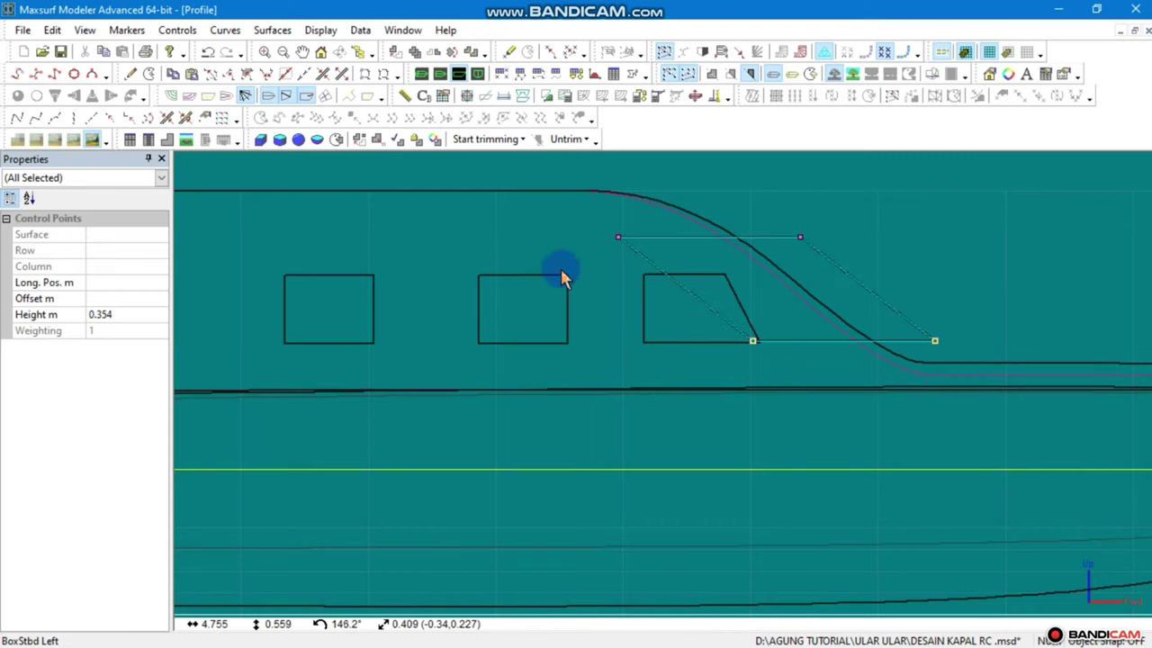
Lower the box's top control points toward the cabin's sloping front
{"action": "left_click_drag", "start_coordinate": [904, 208], "coordinate": [569, 275]}
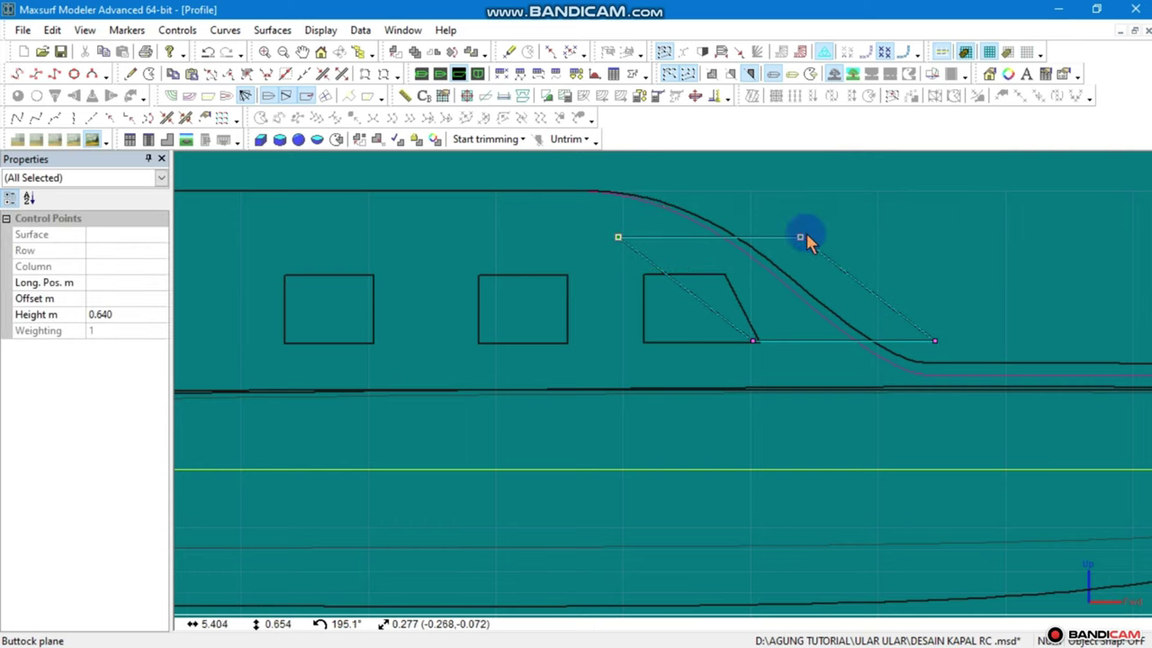
{"action": "left_click_drag", "start_coordinate": [801, 238], "coordinate": [790, 281]}
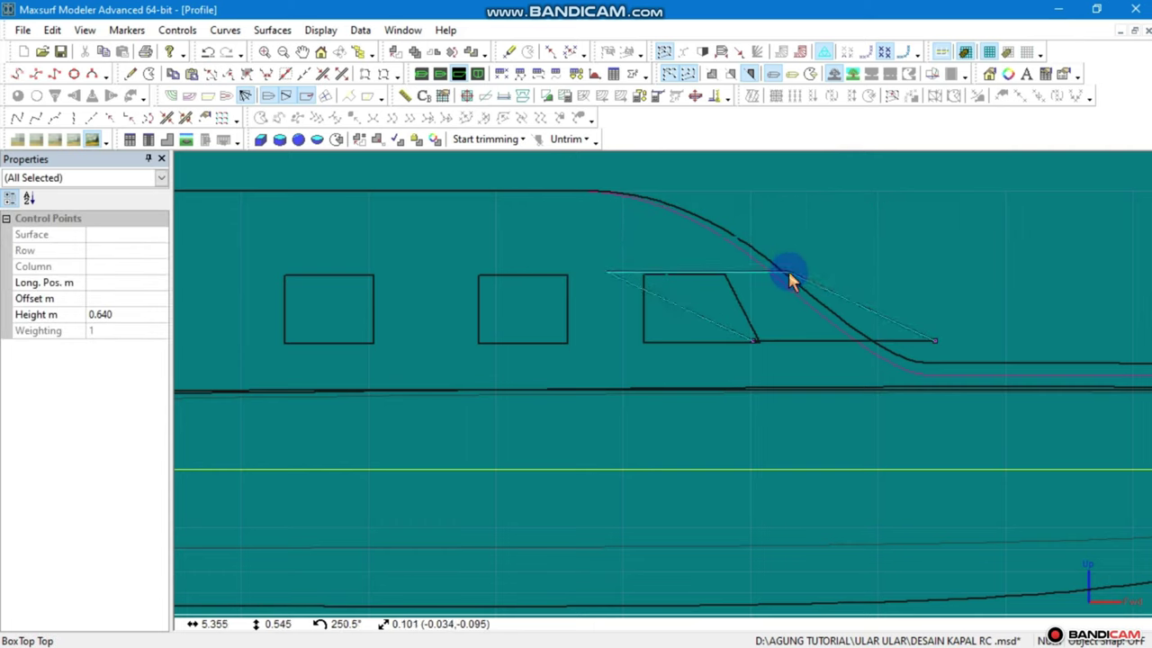
{"action": "left_click_drag", "start_coordinate": [790, 282], "coordinate": [774, 280]}
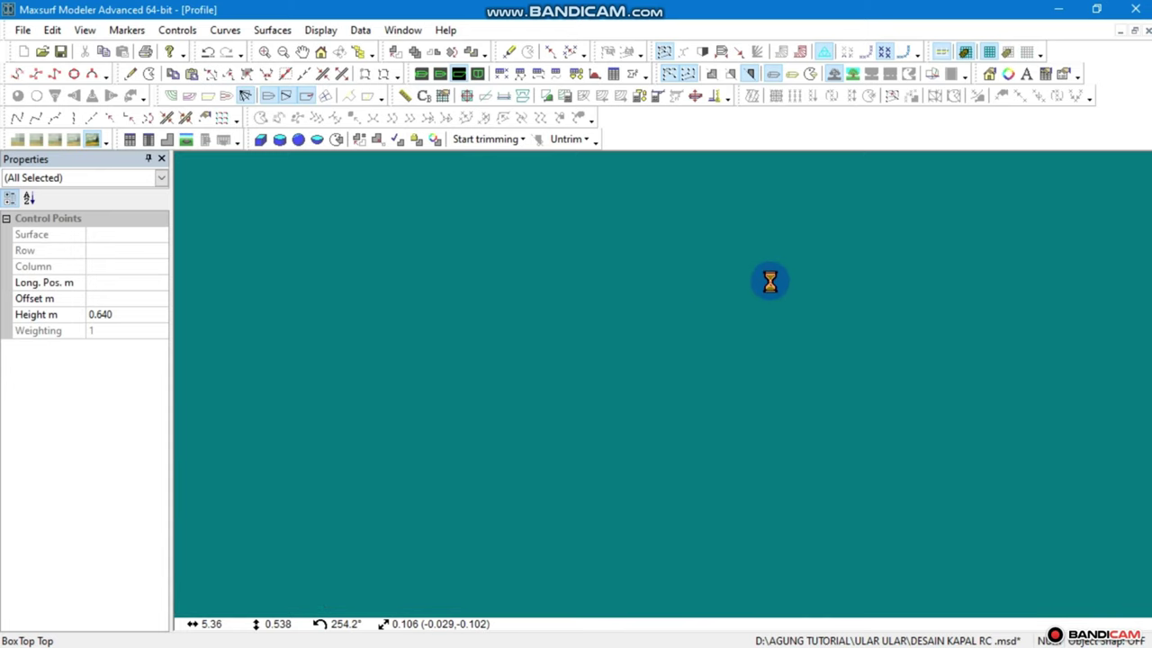
{"action": "mouse_move", "coordinate": [720, 252]}
{"action": "left_mouse_down"}
{"action": "mouse_move", "coordinate": [576, 297]}
{"action": "mouse_move", "coordinate": [758, 279]}
{"action": "left_mouse_up"}
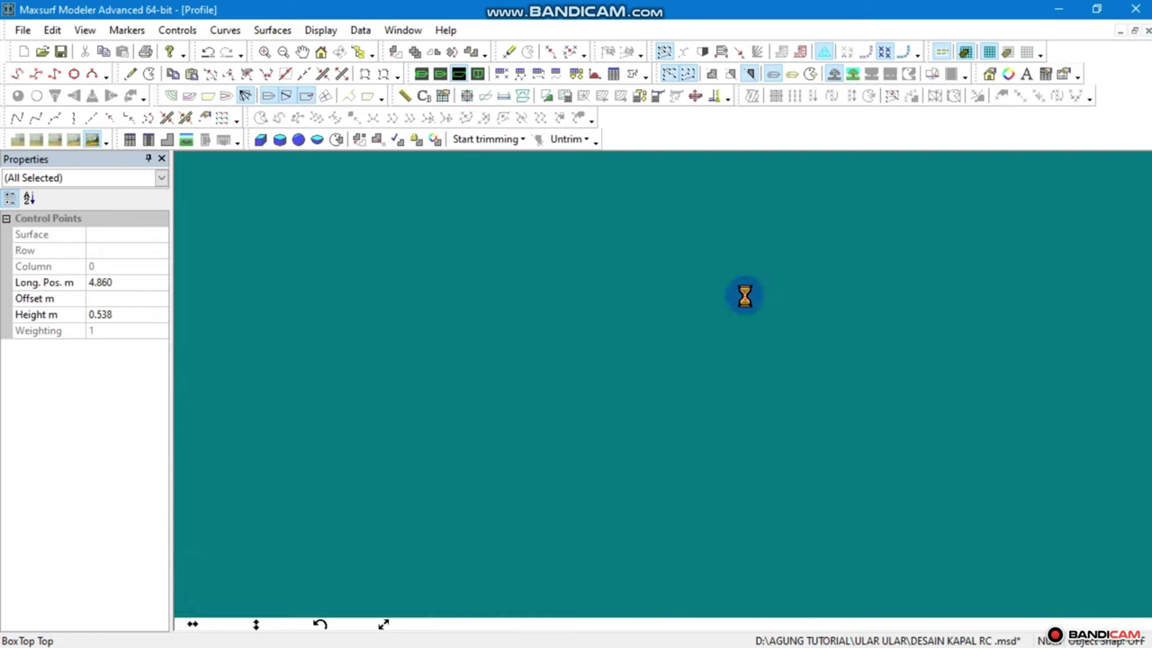
Slide the box's bottom front corner onto the cabin slope, near 5.606 m
{"action": "scroll", "coordinate": [803, 274], "scroll_direction": "up", "scroll_amount": 2}
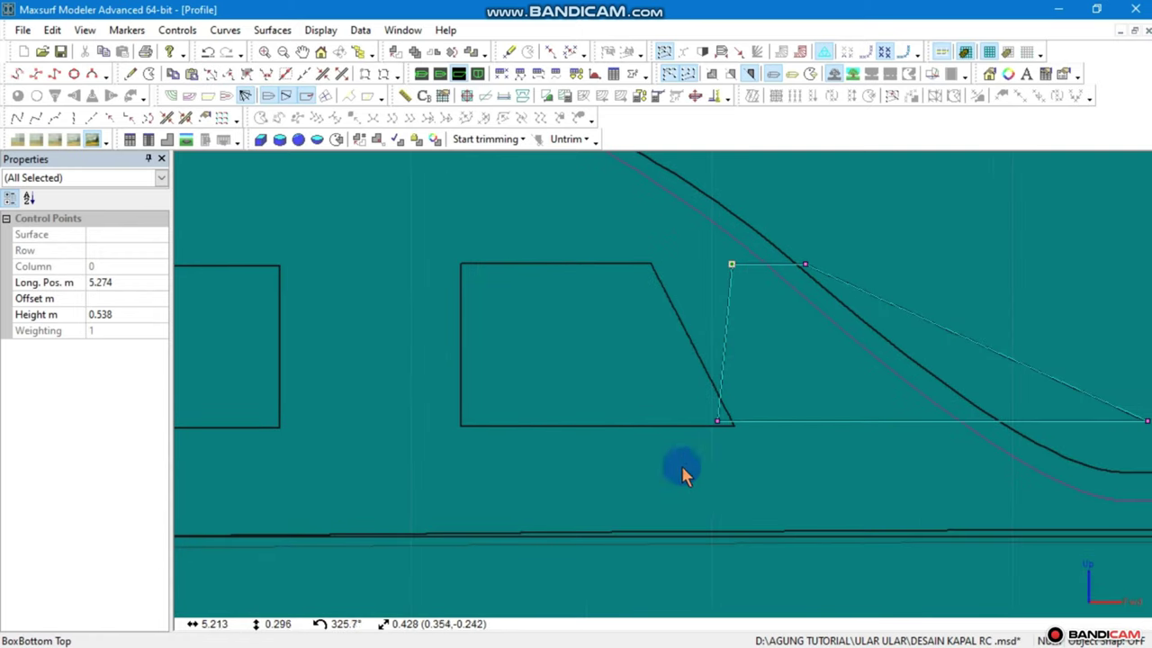
{"action": "left_click", "coordinate": [754, 410]}
{"action": "left_click", "coordinate": [718, 420]}
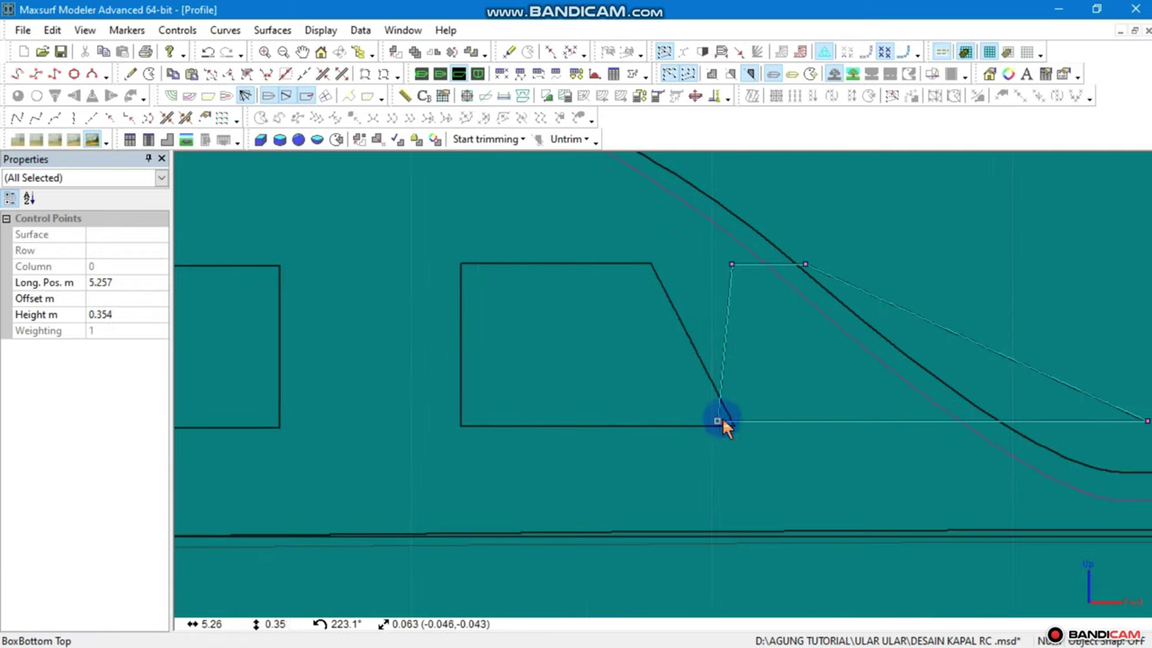
{"action": "left_click", "coordinate": [719, 436]}
{"action": "left_click_drag", "start_coordinate": [746, 423], "coordinate": [834, 414]}
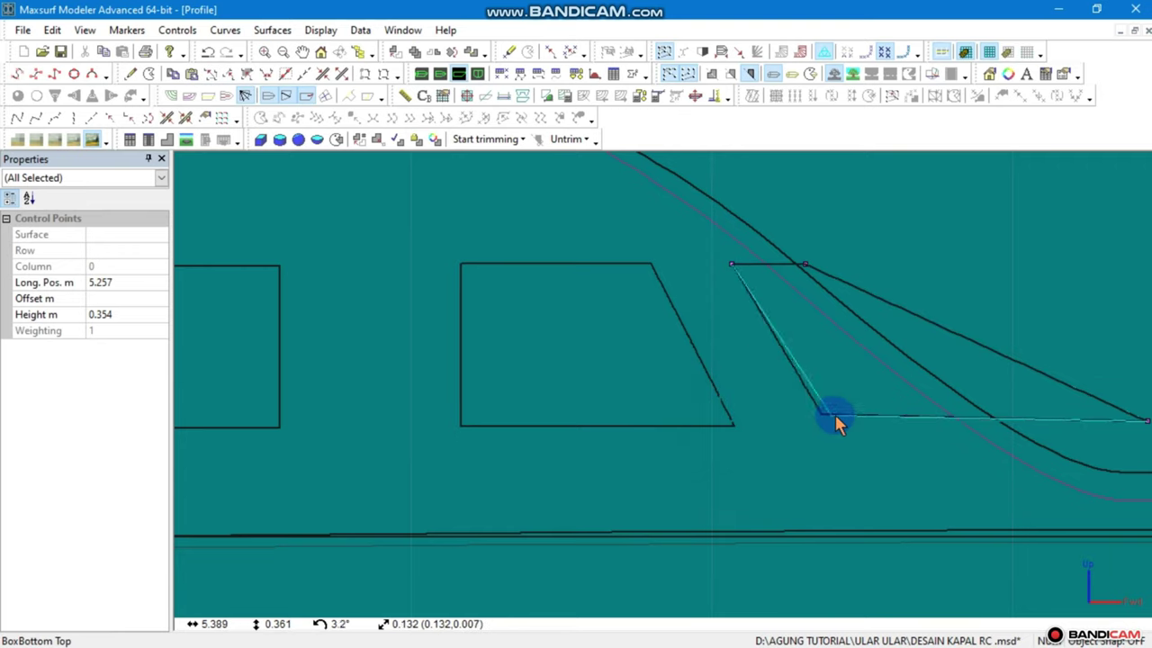
{"action": "left_click", "coordinate": [788, 396]}
{"action": "left_click", "coordinate": [719, 422]}
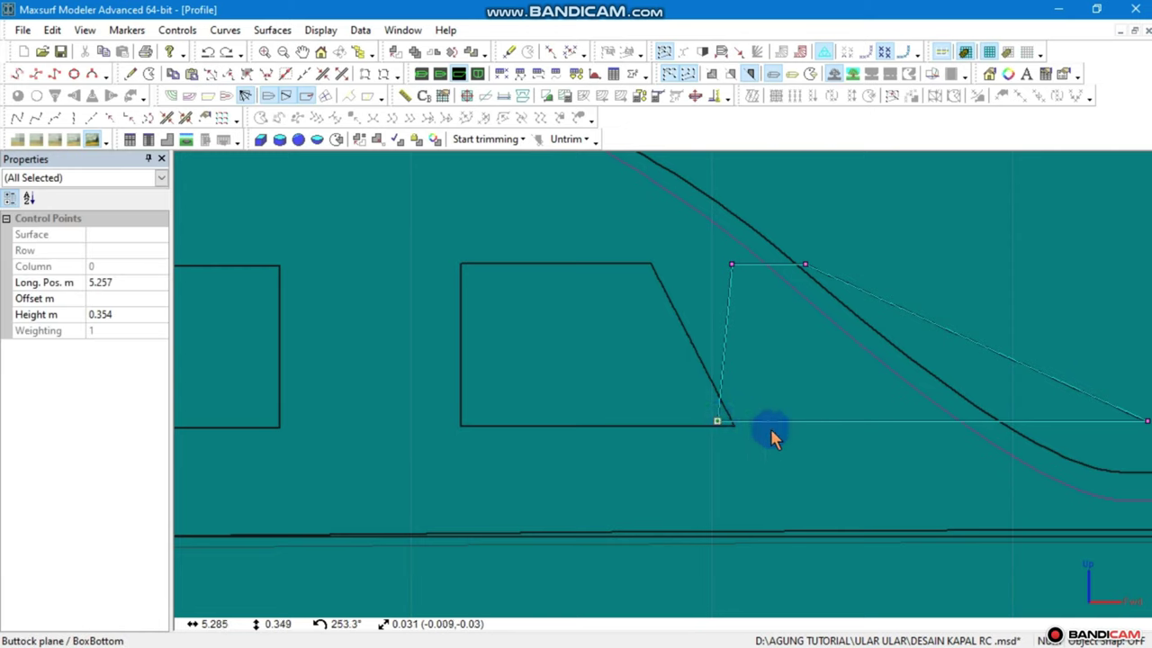
{"action": "left_click", "coordinate": [790, 428]}
{"action": "left_click", "coordinate": [717, 421]}
{"action": "left_click_drag", "start_coordinate": [749, 425], "coordinate": [898, 414]}
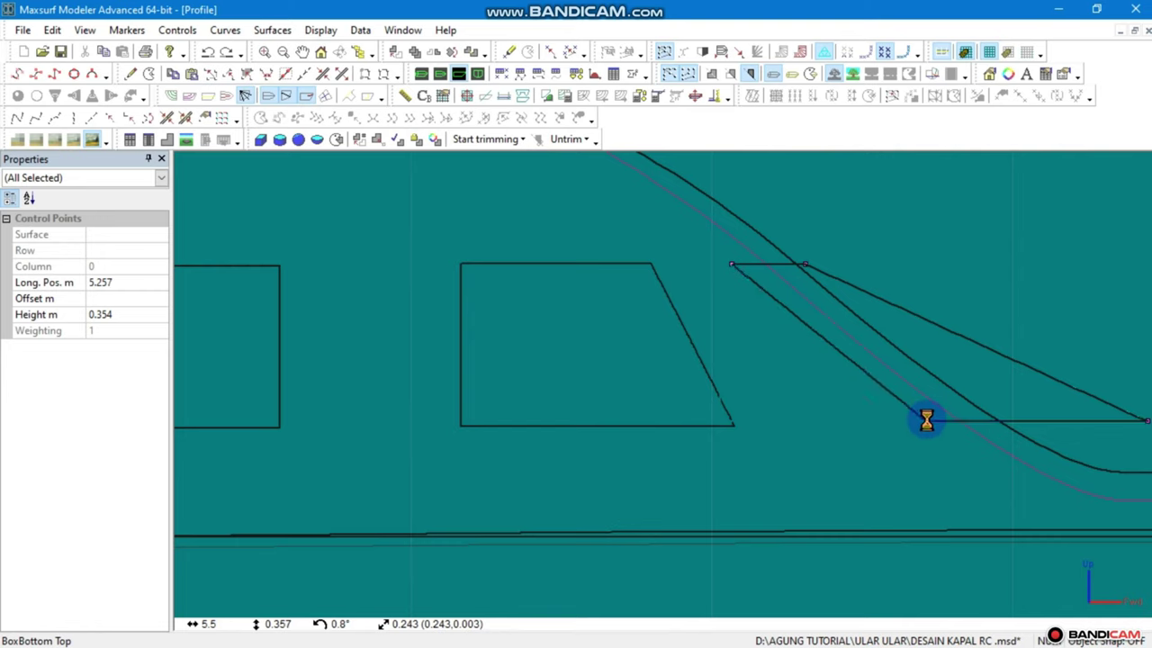
{"action": "scroll", "coordinate": [630, 398], "scroll_direction": "down", "scroll_amount": 2}
{"action": "mouse_move", "coordinate": [905, 390]}
{"action": "left_mouse_down"}
{"action": "mouse_move", "coordinate": [830, 426]}
{"action": "mouse_move", "coordinate": [747, 402]}
{"action": "left_mouse_up"}
{"action": "left_click", "coordinate": [843, 404]}
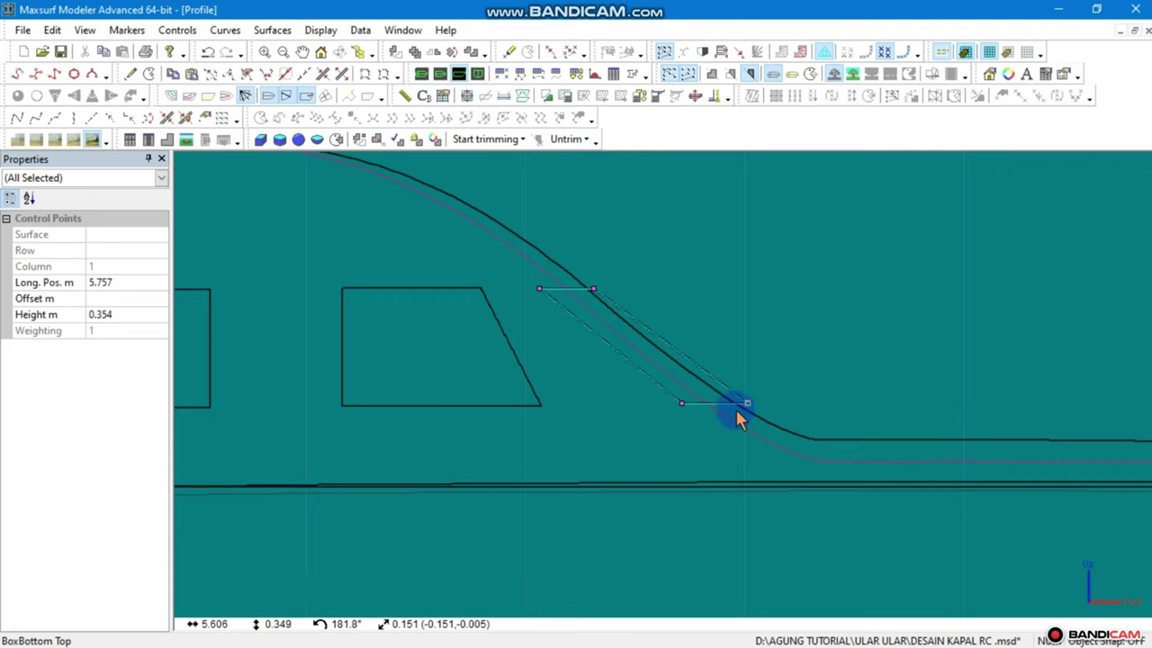
In perspective, zoom in on the cabin top and select the windscreen outline for trimming
{"action": "left_click", "coordinate": [420, 74]}
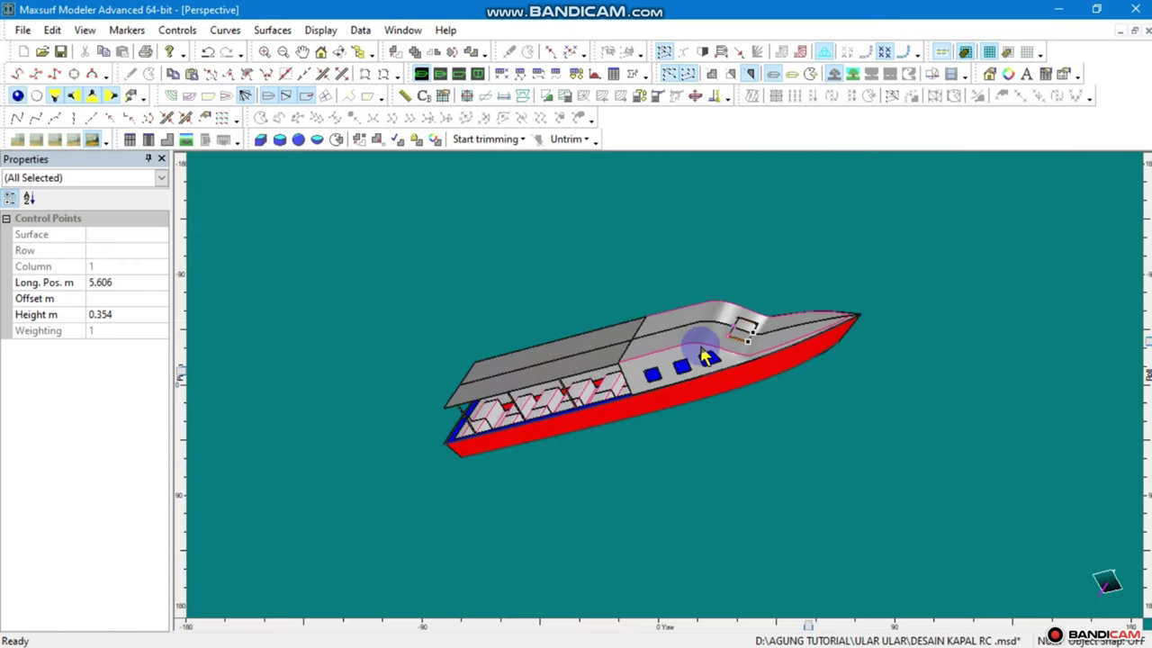
{"action": "scroll", "coordinate": [733, 342], "scroll_direction": "up", "scroll_amount": 2}
{"action": "scroll", "coordinate": [736, 344], "scroll_direction": "up", "scroll_amount": 3}
{"action": "scroll", "coordinate": [738, 346], "scroll_direction": "up", "scroll_amount": 2}
{"action": "scroll", "coordinate": [745, 351], "scroll_direction": "up", "scroll_amount": 1}
{"action": "right_click", "coordinate": [747, 354]}
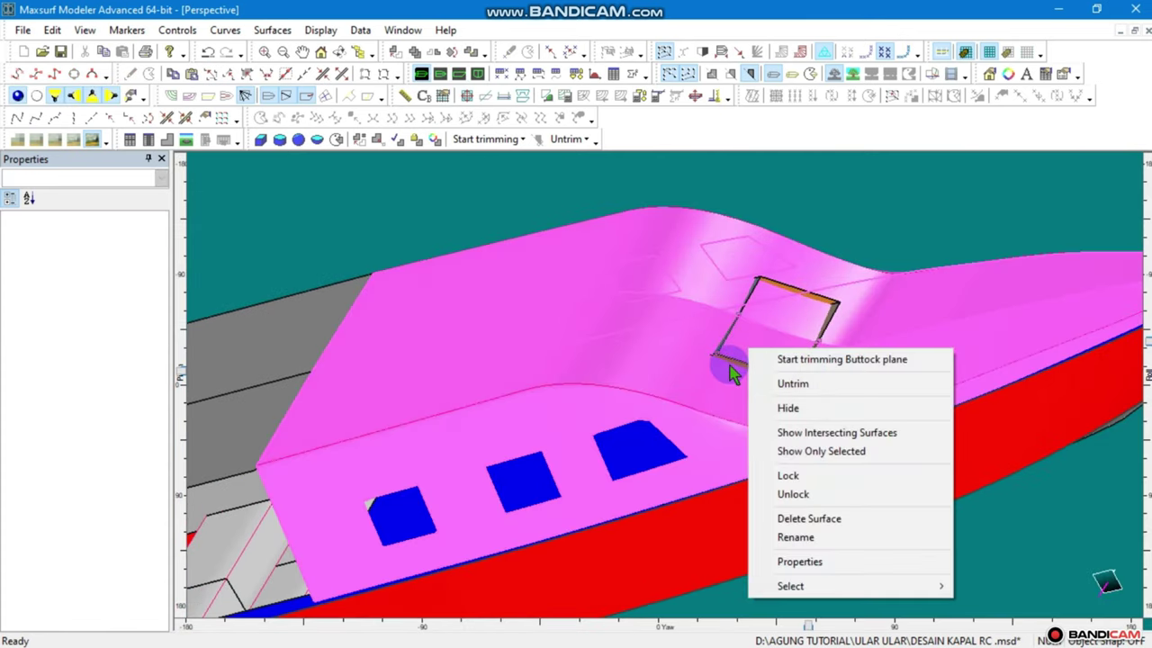
{"action": "left_click", "coordinate": [732, 362]}
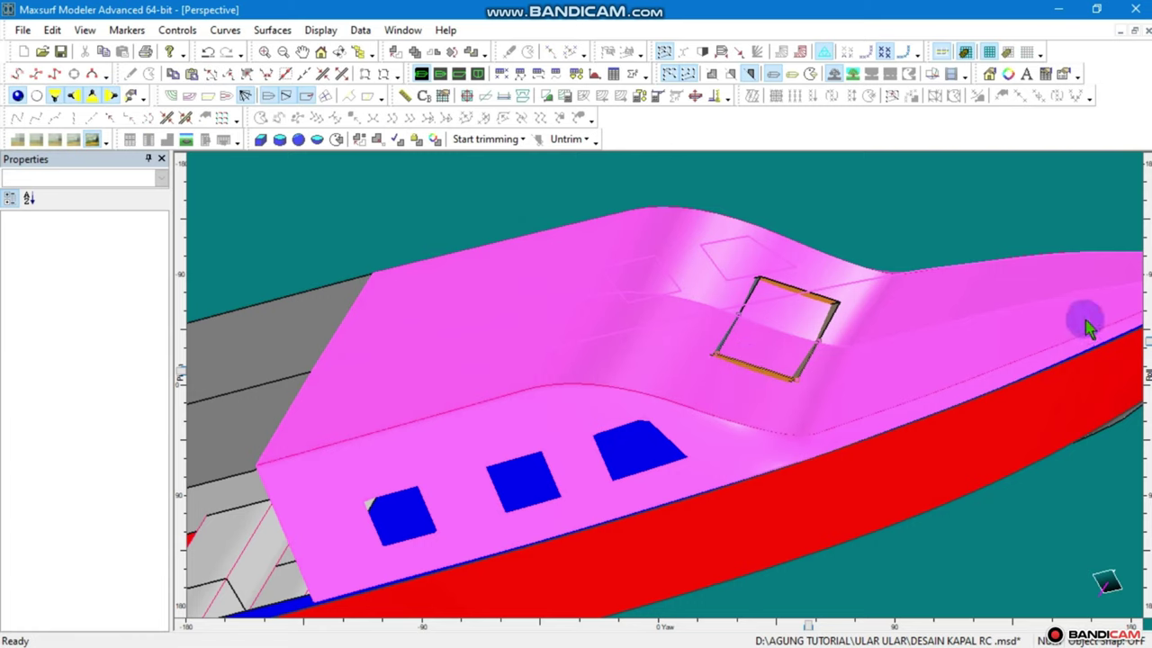
{"action": "scroll", "coordinate": [725, 390], "scroll_direction": "up", "scroll_amount": 1}
{"action": "scroll", "coordinate": [726, 391], "scroll_direction": "up", "scroll_amount": 1}
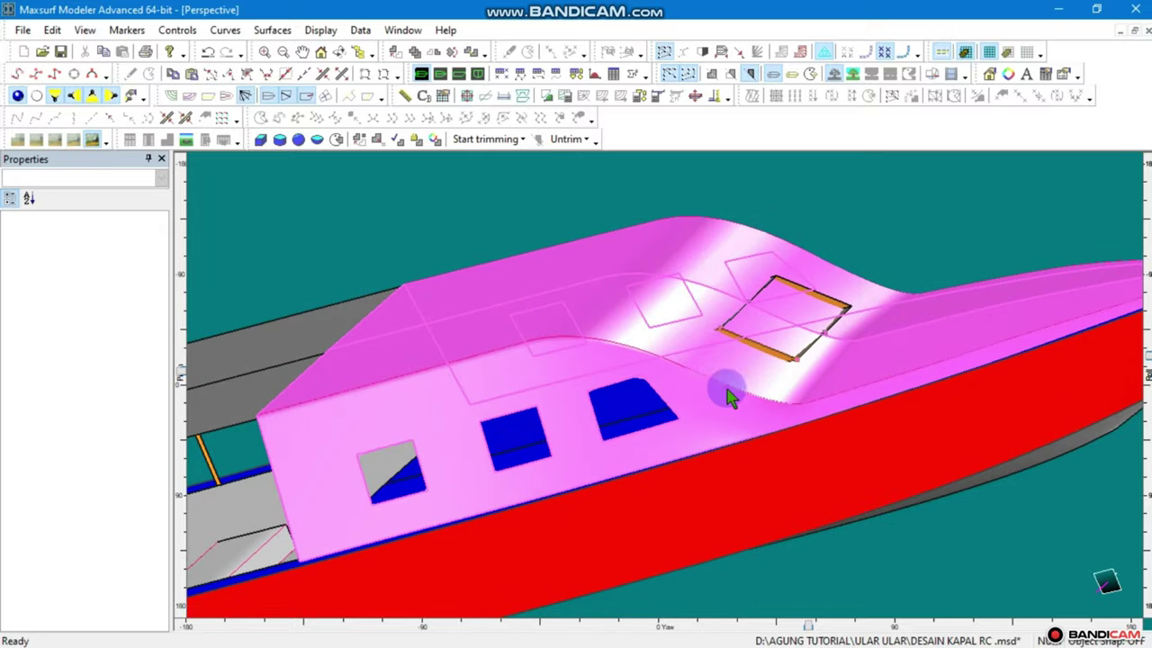
{"action": "scroll", "coordinate": [776, 347], "scroll_direction": "up", "scroll_amount": 2}
{"action": "left_click", "coordinate": [779, 356]}
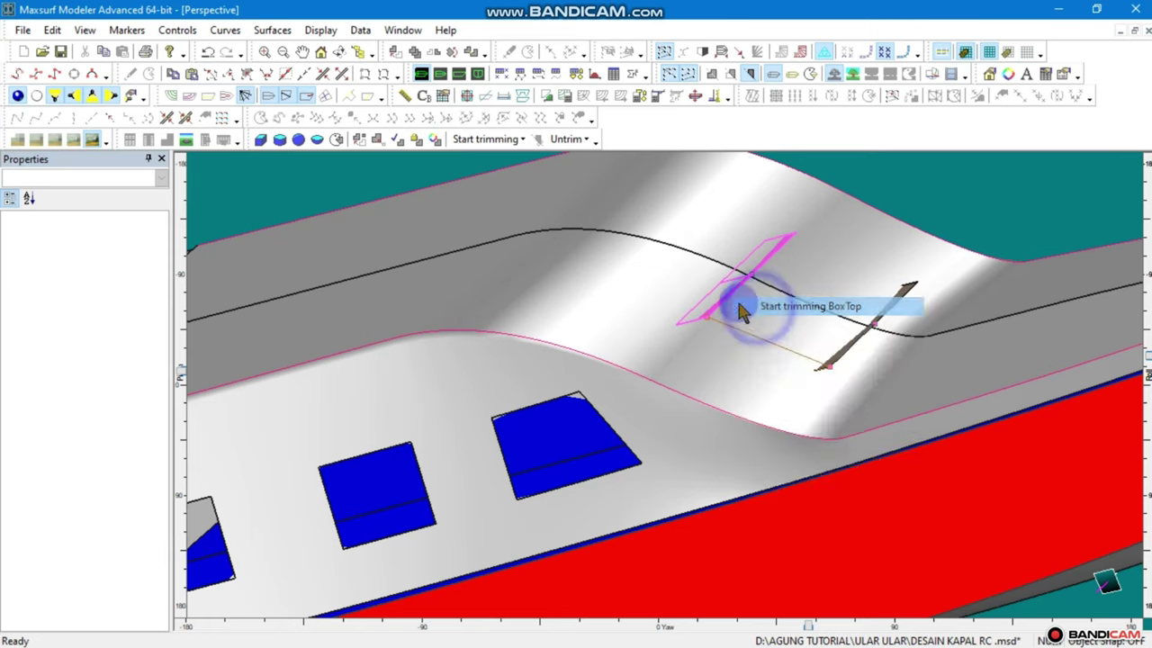
Mark the left trim plane side and cut the windscreen opening into the cabin top
{"action": "right_click", "coordinate": [710, 306]}
{"action": "left_click", "coordinate": [759, 266]}
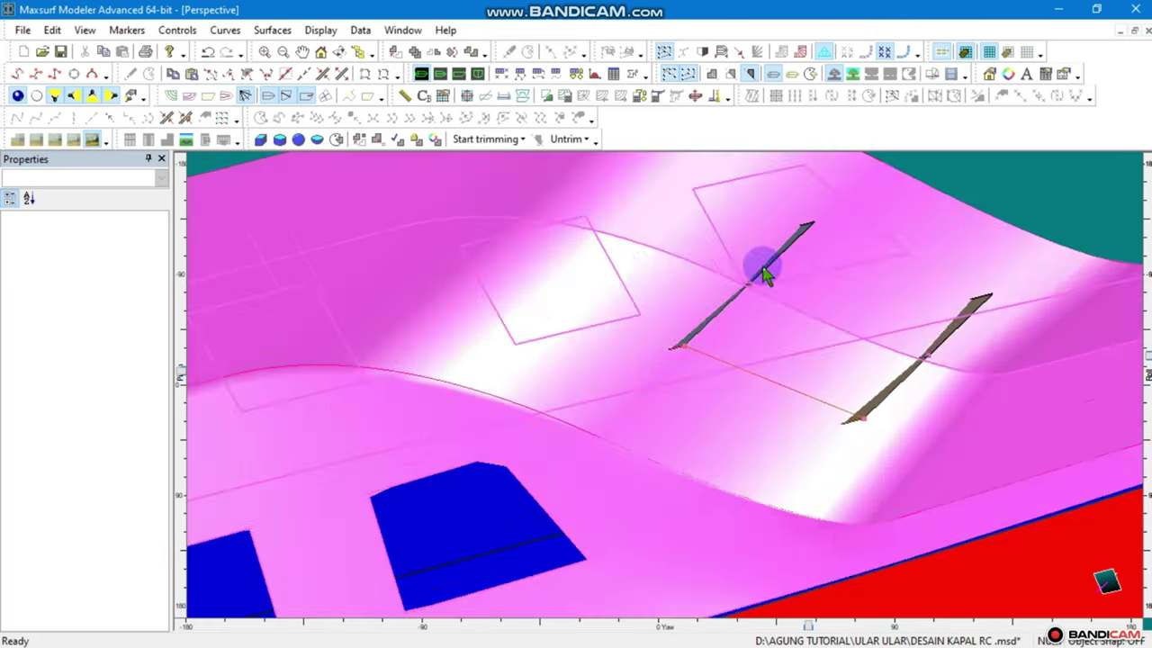
{"action": "right_click", "coordinate": [814, 342]}
{"action": "left_click", "coordinate": [810, 350]}
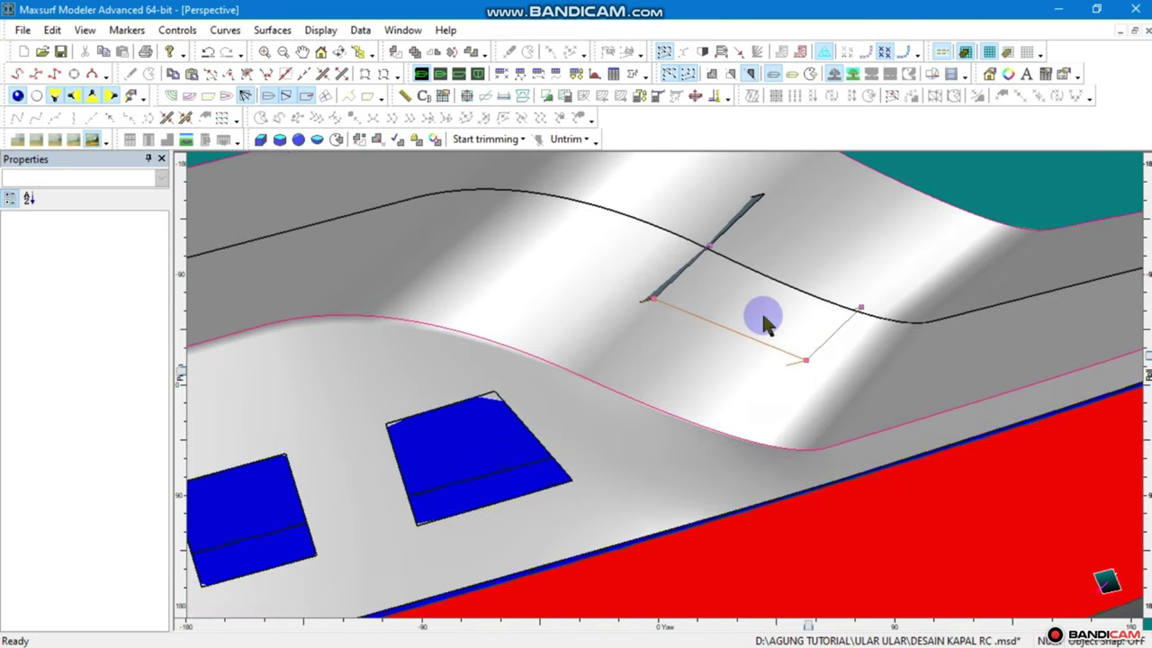
{"action": "left_click", "coordinate": [681, 270]}
{"action": "right_click", "coordinate": [677, 283]}
{"action": "left_click", "coordinate": [674, 274]}
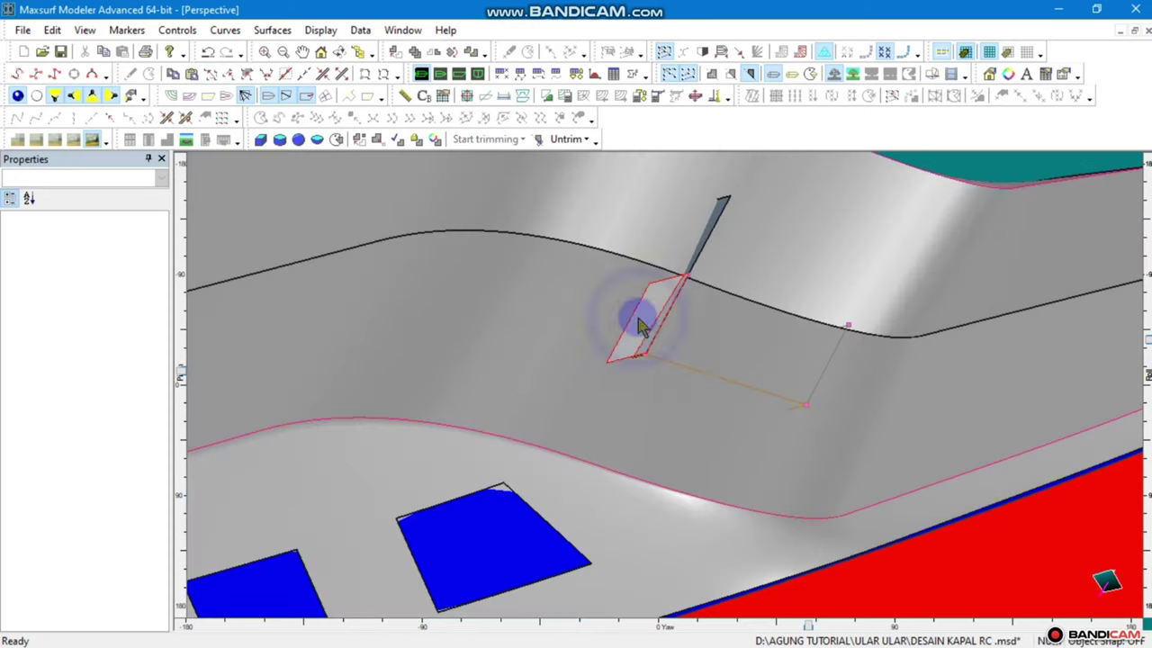
{"action": "left_click", "coordinate": [674, 329]}
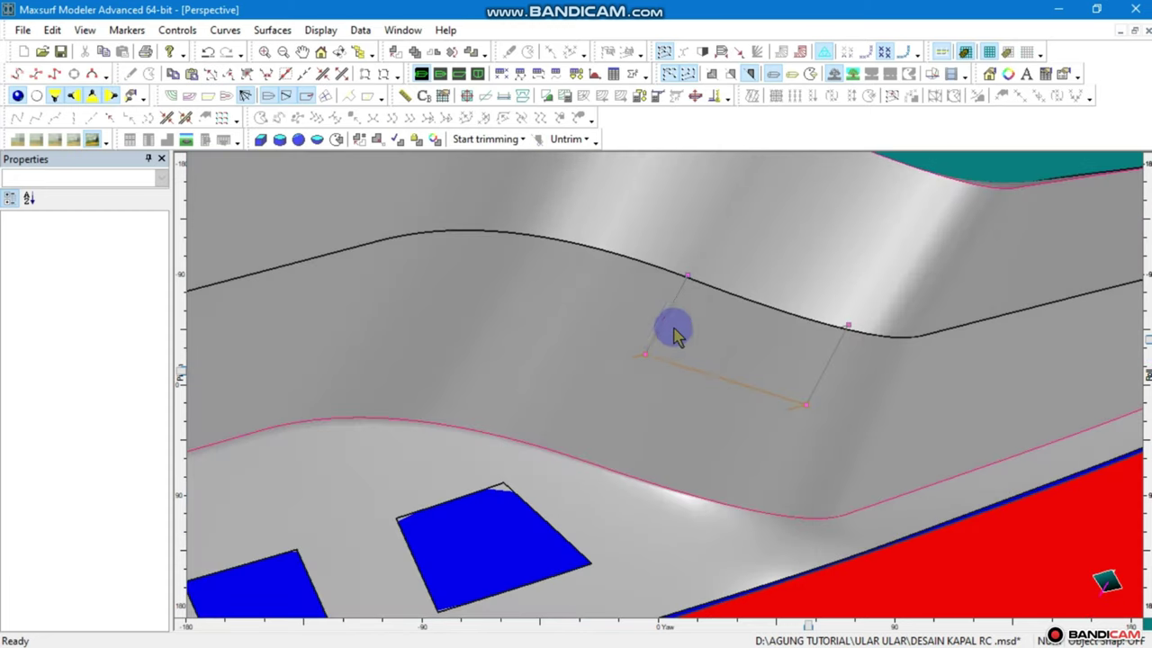
Add a new flat plane surface to the model
{"action": "scroll", "coordinate": [752, 342], "scroll_direction": "down", "scroll_amount": 5}
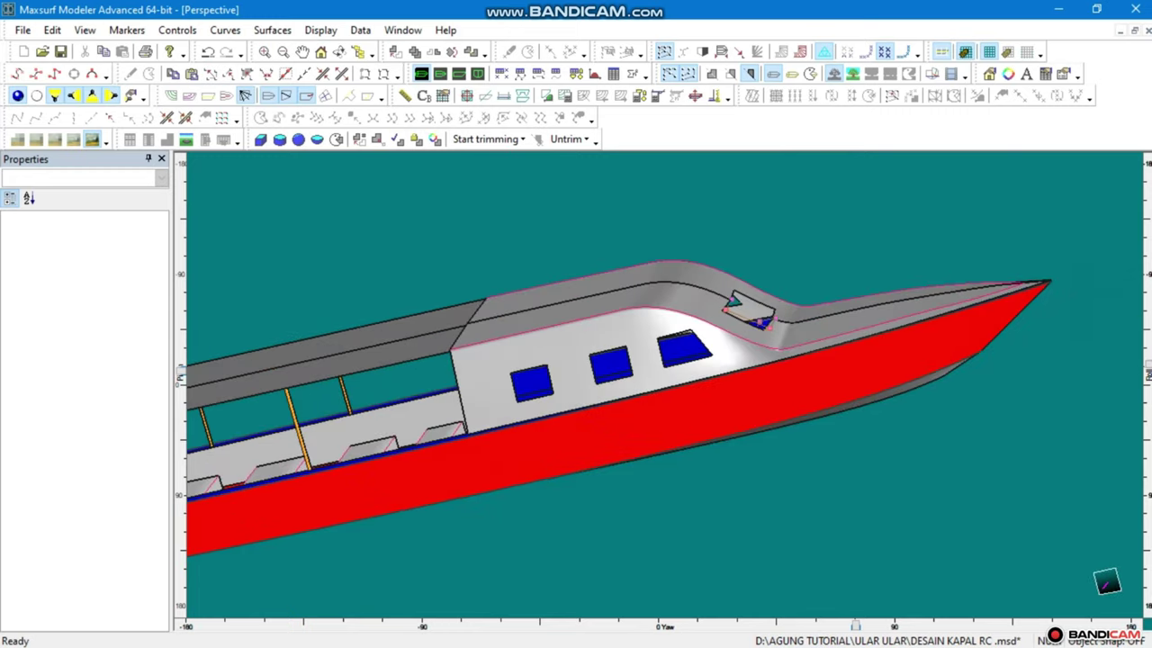
{"action": "left_click", "coordinate": [272, 29]}
{"action": "left_click", "coordinate": [510, 98]}
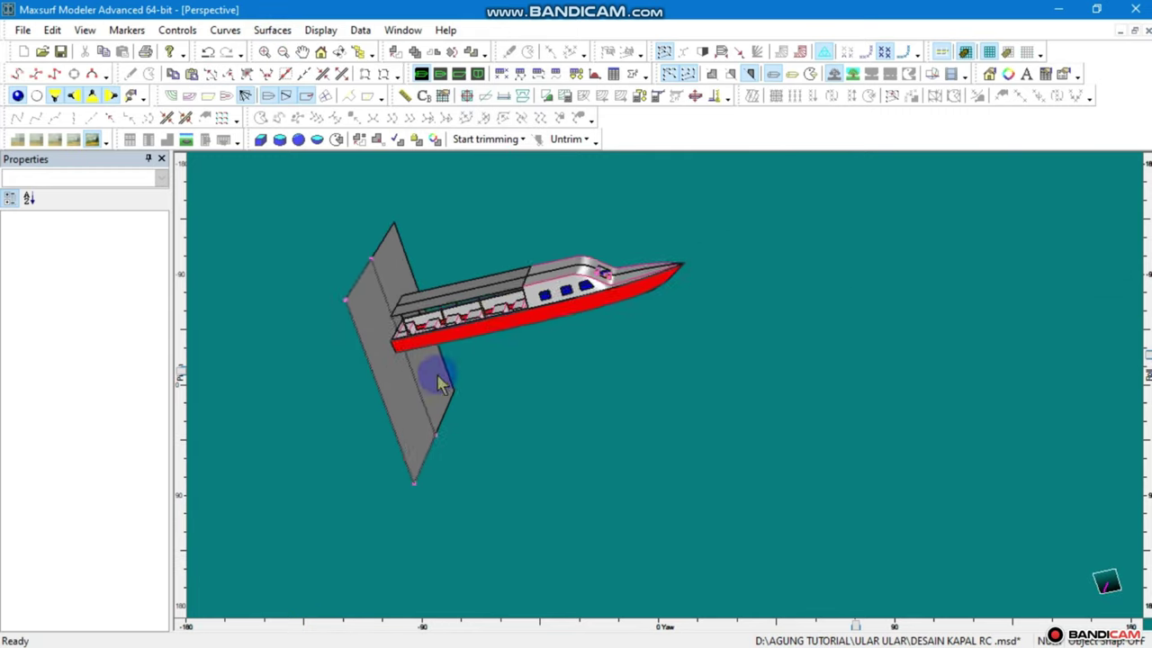
In profile view, drag the plane's corners onto the boat, spanning the windscreen opening
{"action": "left_click", "coordinate": [445, 101]}
{"action": "left_click_drag", "start_coordinate": [313, 250], "coordinate": [348, 441]}
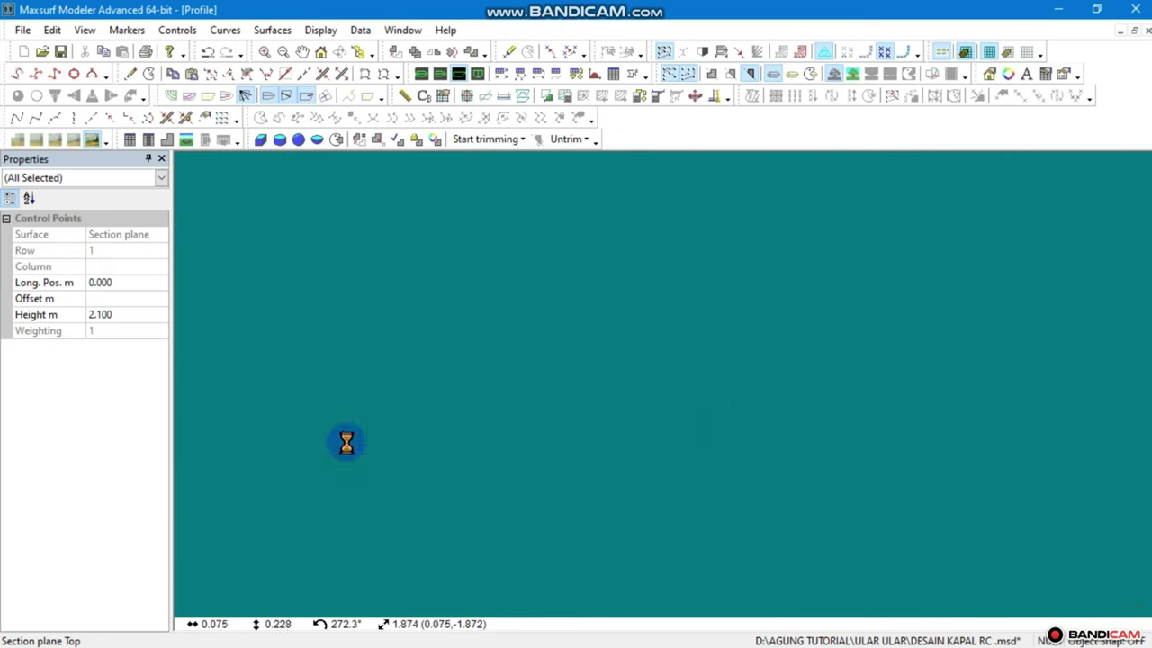
{"action": "left_click_drag", "start_coordinate": [309, 514], "coordinate": [322, 367]}
{"action": "left_click", "coordinate": [656, 321]}
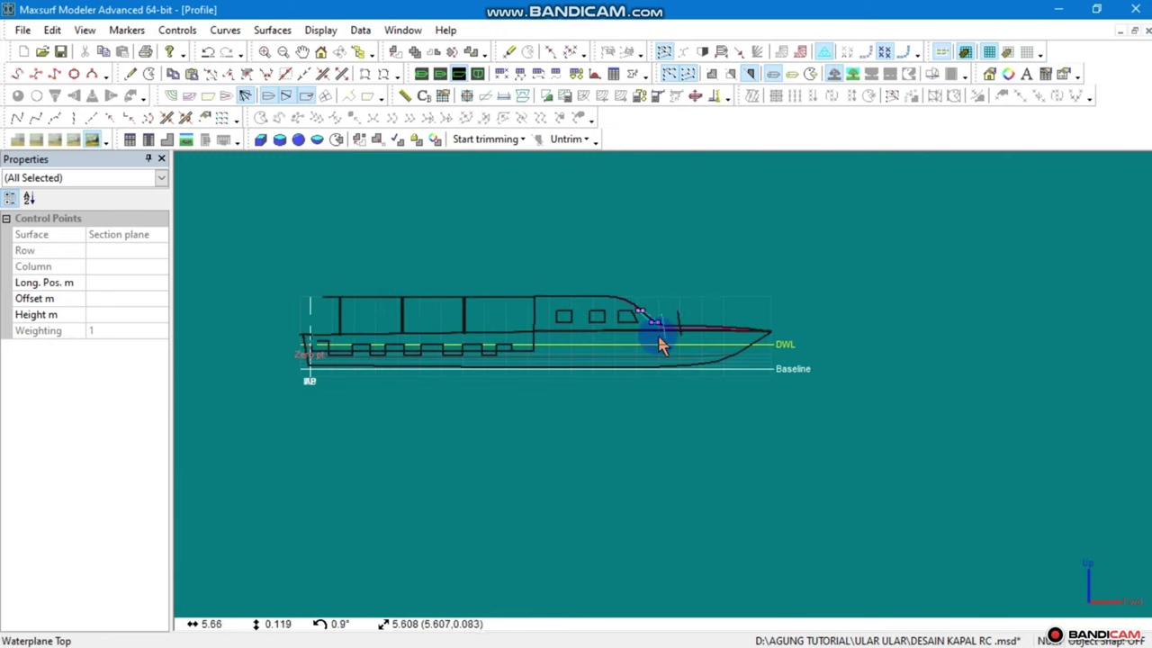
{"action": "scroll", "coordinate": [656, 322], "scroll_direction": "up", "scroll_amount": 3}
{"action": "scroll", "coordinate": [670, 270], "scroll_direction": "up", "scroll_amount": 3}
{"action": "left_click_drag", "start_coordinate": [630, 239], "coordinate": [489, 241]}
{"action": "left_click", "coordinate": [696, 442]}
{"action": "left_click_drag", "start_coordinate": [666, 491], "coordinate": [663, 360]}
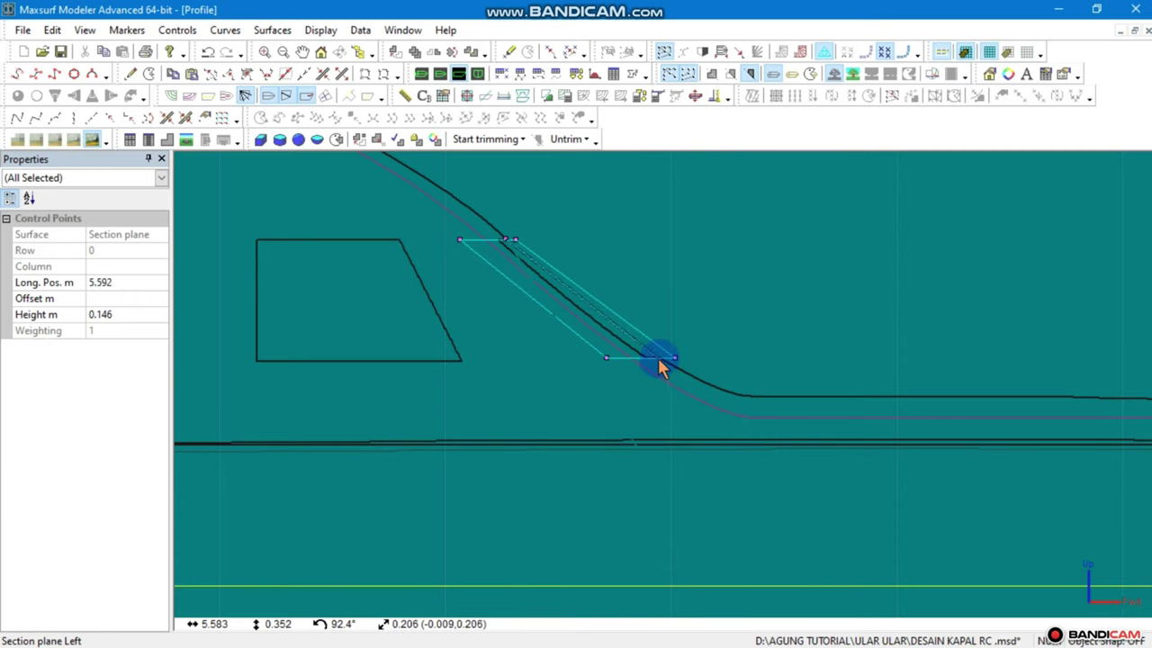
Select the plane's outer column of points in body plan view, then view it in perspective
{"action": "left_click", "coordinate": [477, 73]}
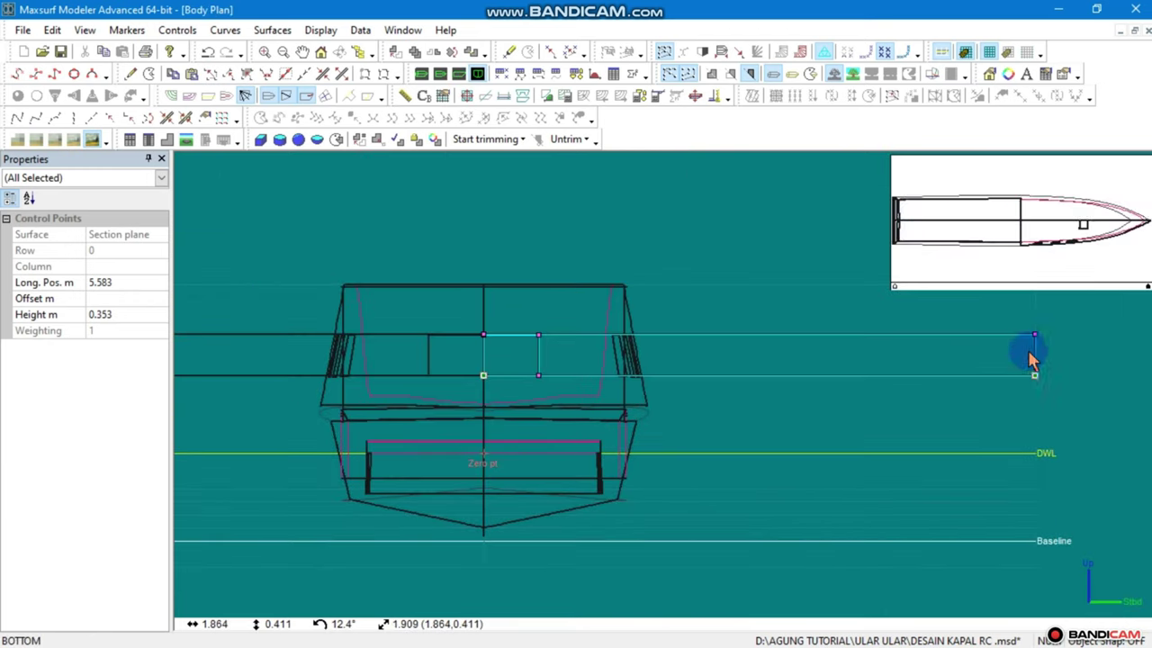
{"action": "left_click", "coordinate": [1032, 369]}
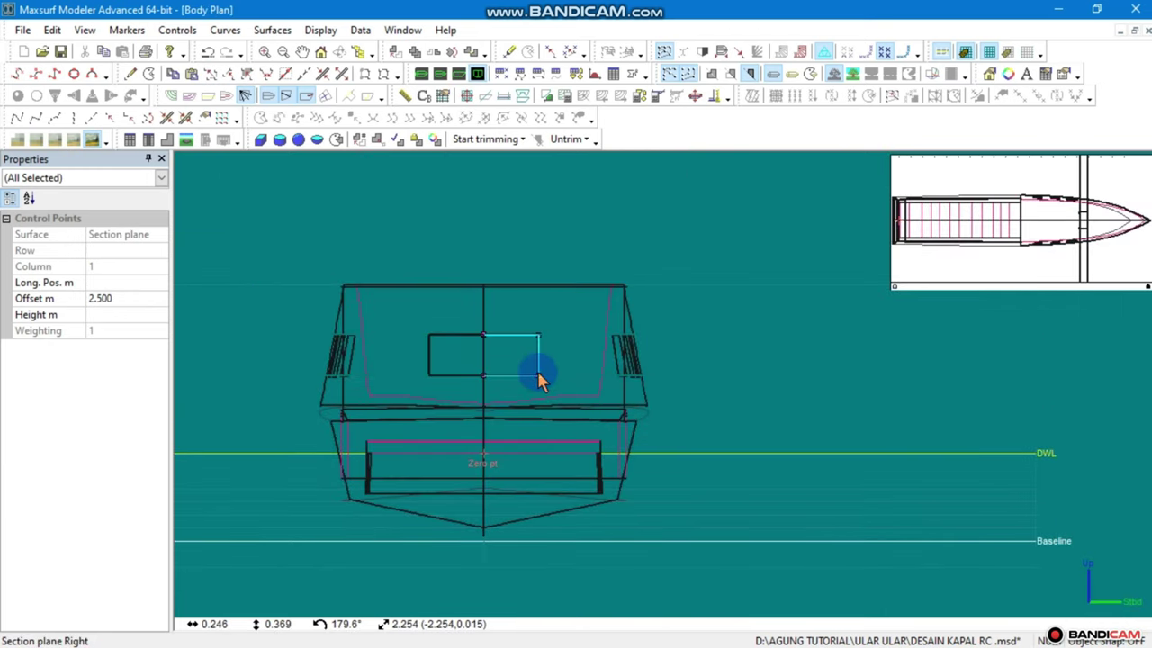
{"action": "left_click", "coordinate": [421, 72]}
{"action": "scroll", "coordinate": [567, 288], "scroll_direction": "up", "scroll_amount": 5}
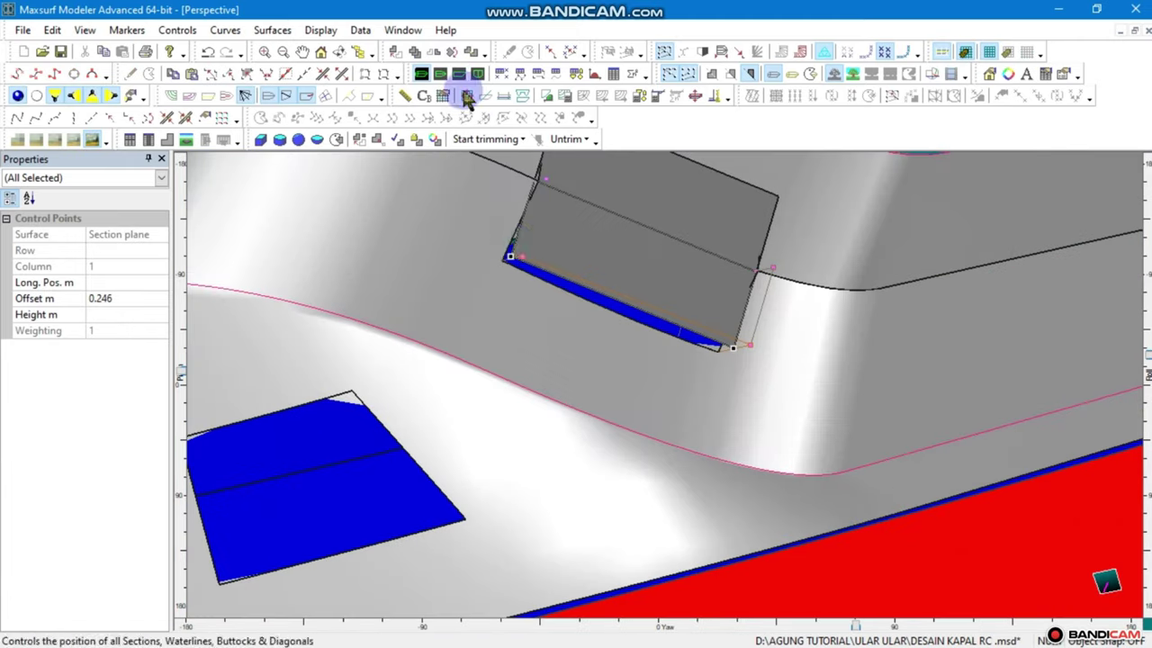
In perspective, drag the glass panel's corner points, including point 1 1, onto the opening edges
{"action": "scroll", "coordinate": [514, 288], "scroll_direction": "up", "scroll_amount": 5}
{"action": "left_click", "coordinate": [489, 296]}
{"action": "scroll", "coordinate": [765, 400], "scroll_direction": "down", "scroll_amount": 4}
{"action": "left_click", "coordinate": [765, 388]}
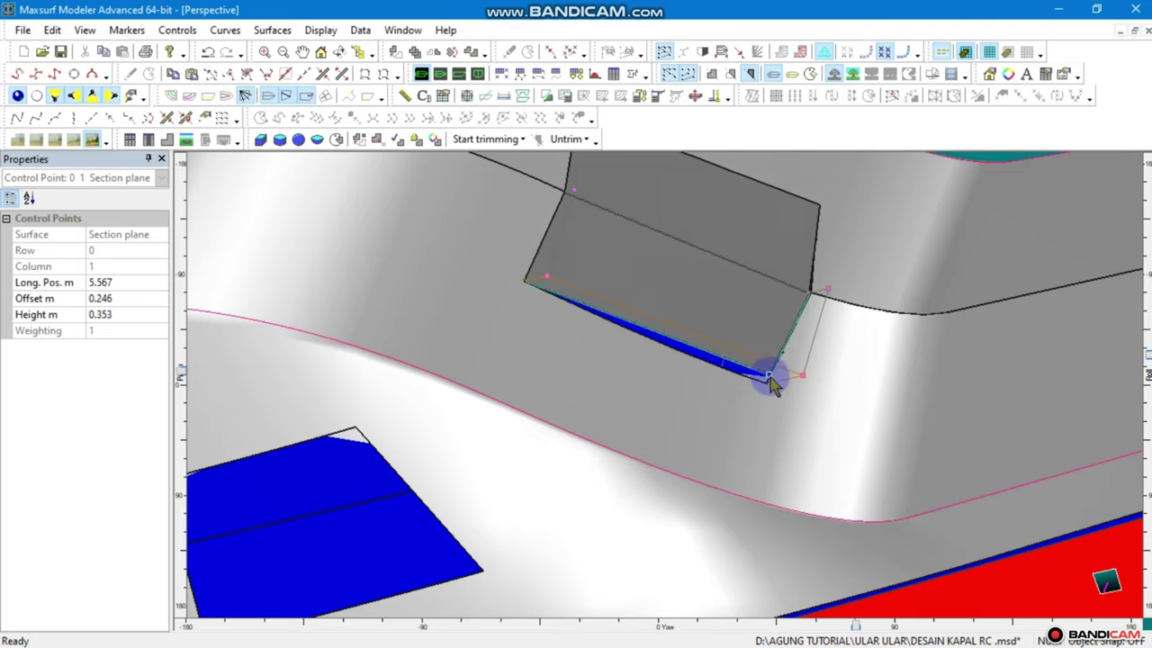
{"action": "left_click_drag", "start_coordinate": [766, 393], "coordinate": [624, 321]}
{"action": "scroll", "coordinate": [624, 321], "scroll_direction": "down", "scroll_amount": 3}
{"action": "scroll", "coordinate": [625, 241], "scroll_direction": "up", "scroll_amount": 3}
{"action": "scroll", "coordinate": [540, 297], "scroll_direction": "up", "scroll_amount": 3}
{"action": "left_click", "coordinate": [457, 351]}
{"action": "scroll", "coordinate": [483, 373], "scroll_direction": "down", "scroll_amount": 2}
{"action": "scroll", "coordinate": [483, 373], "scroll_direction": "up", "scroll_amount": 1}
{"action": "left_click", "coordinate": [346, 356]}
{"action": "left_click_drag", "start_coordinate": [347, 356], "coordinate": [351, 351]}
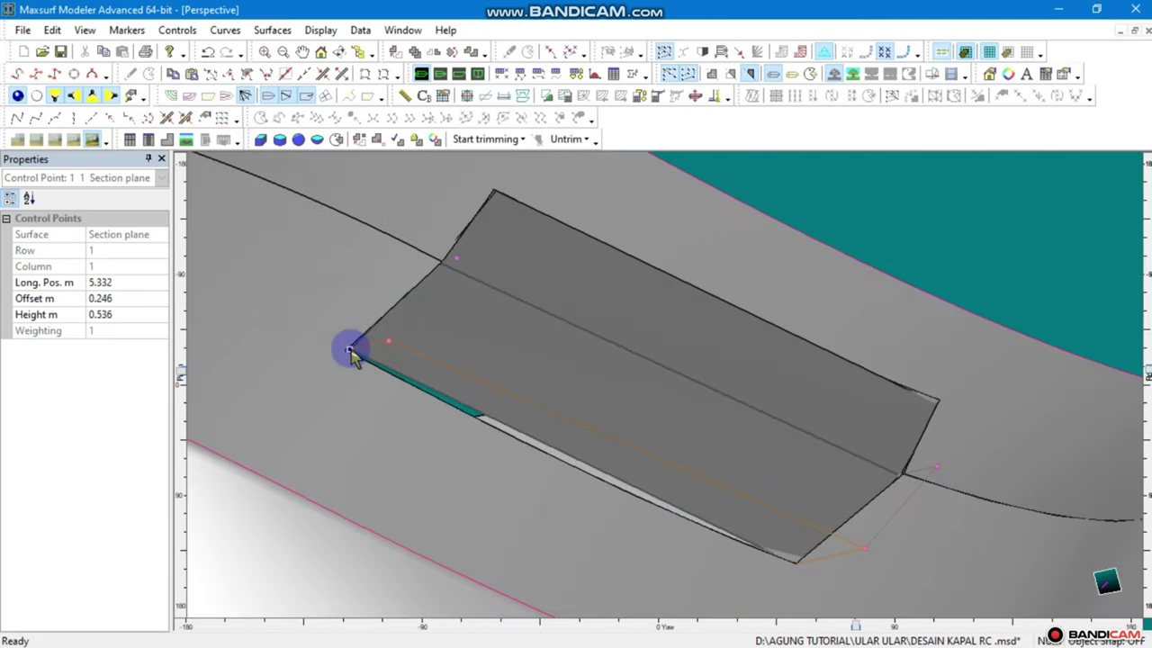
{"action": "scroll", "coordinate": [809, 522], "scroll_direction": "down", "scroll_amount": 1}
{"action": "left_click_drag", "start_coordinate": [832, 517], "coordinate": [752, 580]}
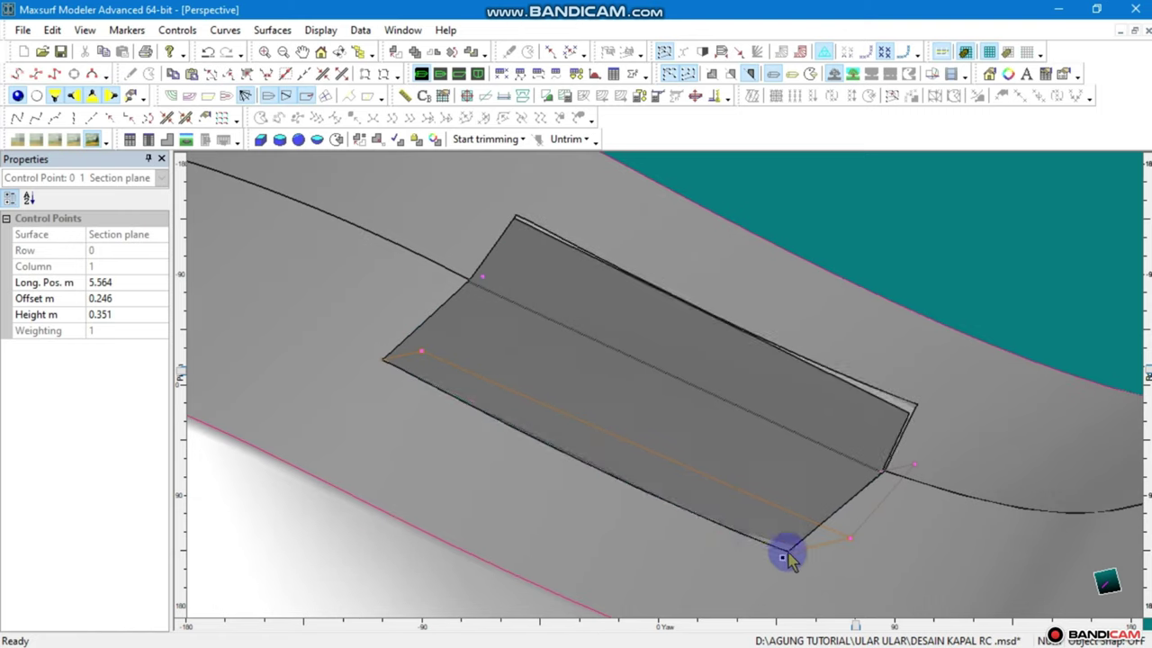
Check corners 1 1 and 0 1 in profile, with 0 1 at 5.564 m long, 0.354 m high
{"action": "key", "text": "ctrl+3"}
{"action": "left_click", "coordinate": [646, 365]}
{"action": "scroll", "coordinate": [657, 387], "scroll_direction": "up", "scroll_amount": 3}
{"action": "scroll", "coordinate": [682, 468], "scroll_direction": "up", "scroll_amount": 3}
{"action": "scroll", "coordinate": [681, 507], "scroll_direction": "up", "scroll_amount": 2}
{"action": "scroll", "coordinate": [630, 450], "scroll_direction": "down", "scroll_amount": 2}
{"action": "scroll", "coordinate": [360, 306], "scroll_direction": "up", "scroll_amount": 2}
{"action": "left_click", "coordinate": [304, 270]}
{"action": "scroll", "coordinate": [540, 399], "scroll_direction": "down", "scroll_amount": 1}
{"action": "left_click", "coordinate": [689, 474]}
{"action": "key", "text": "ctrl+1"}
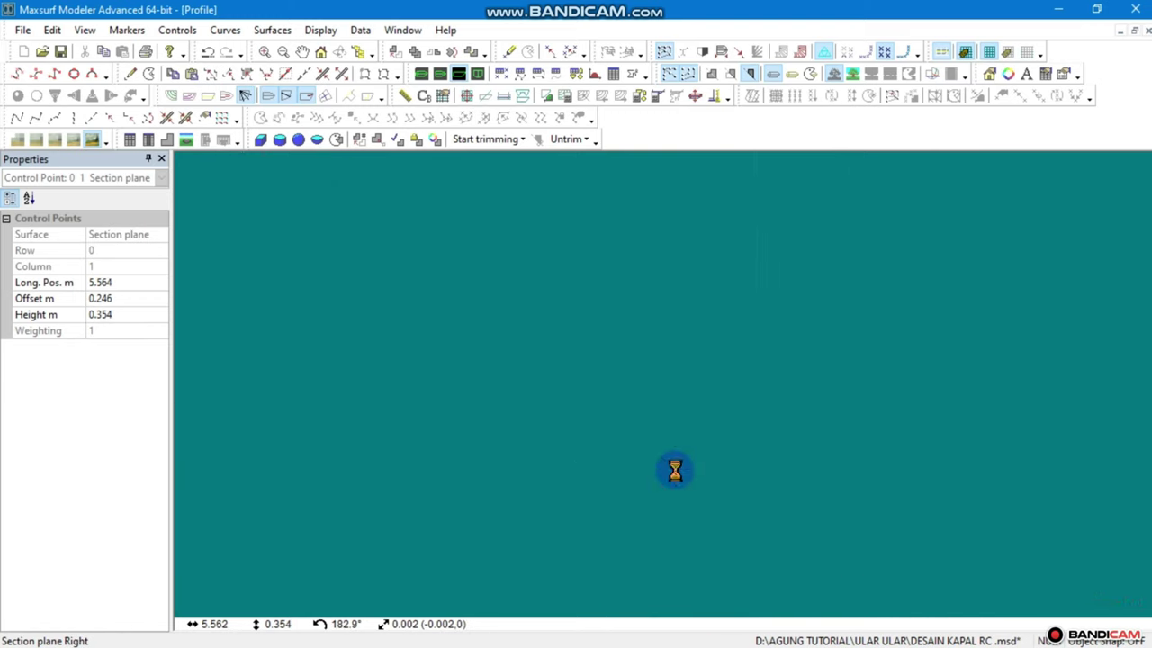
Colour the section plane cyan as windscreen glass
{"action": "double_click", "coordinate": [516, 310]}
{"action": "left_click", "coordinate": [553, 360]}
{"action": "left_click", "coordinate": [494, 256]}
{"action": "left_click", "coordinate": [421, 445]}
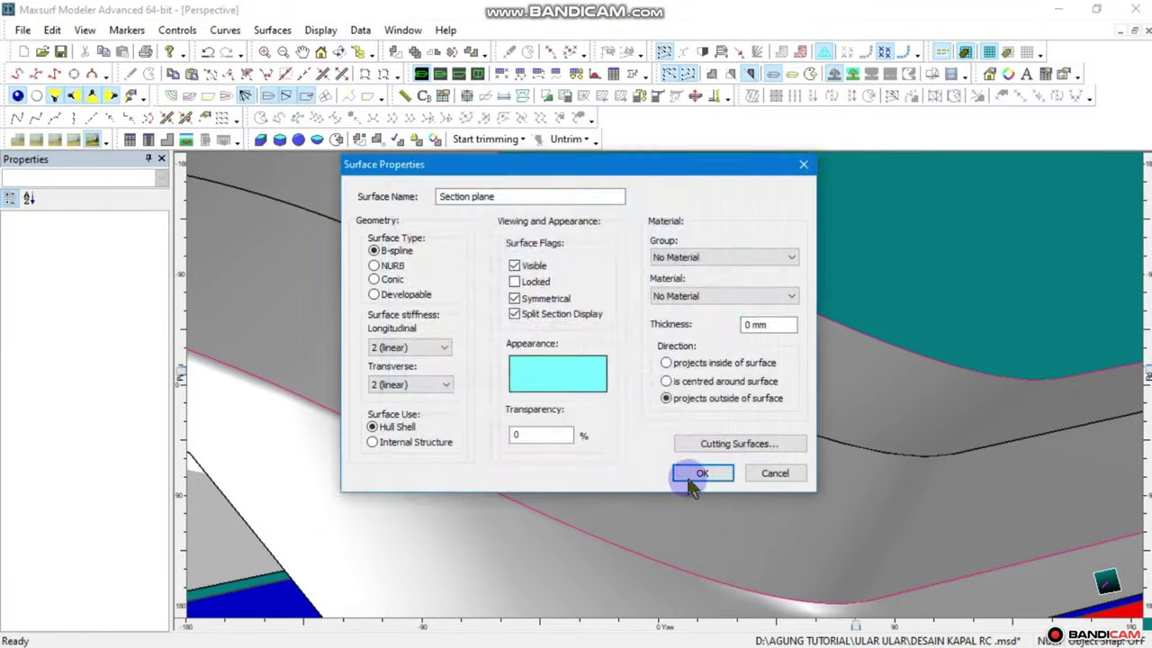
{"action": "left_click", "coordinate": [689, 471]}
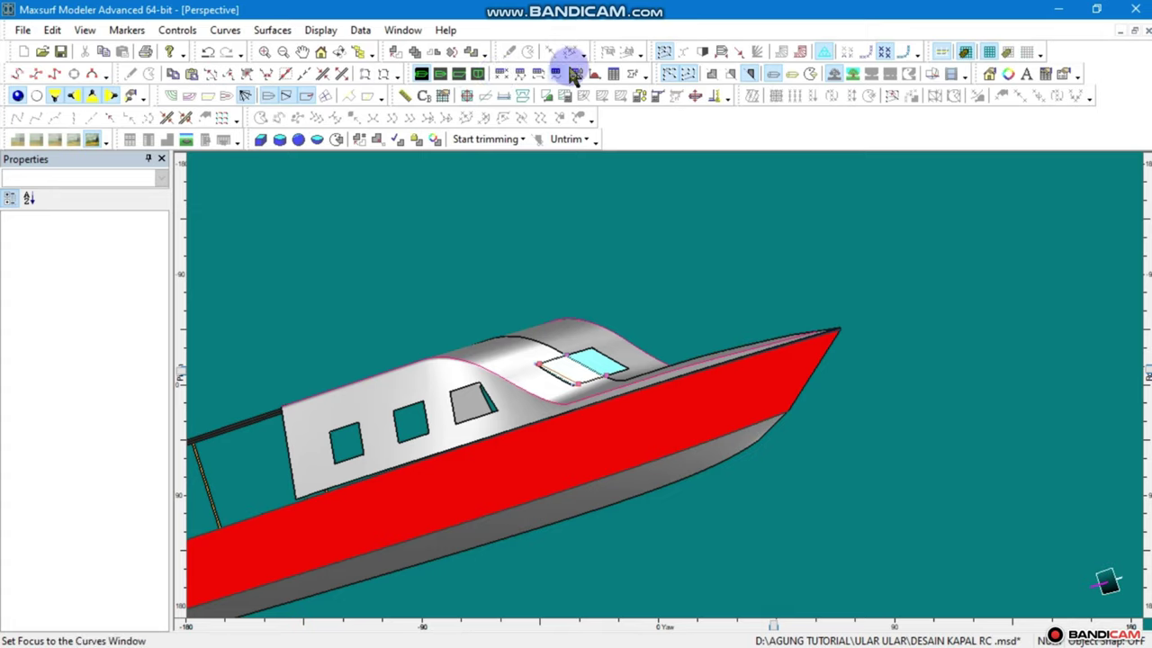
Lock the BoxTop, BoxBottom, BoxStbd and Section plane surfaces, rows 25–28
{"action": "left_click", "coordinate": [576, 74]}
{"action": "left_click", "coordinate": [799, 534]}
{"action": "left_click", "coordinate": [799, 533]}
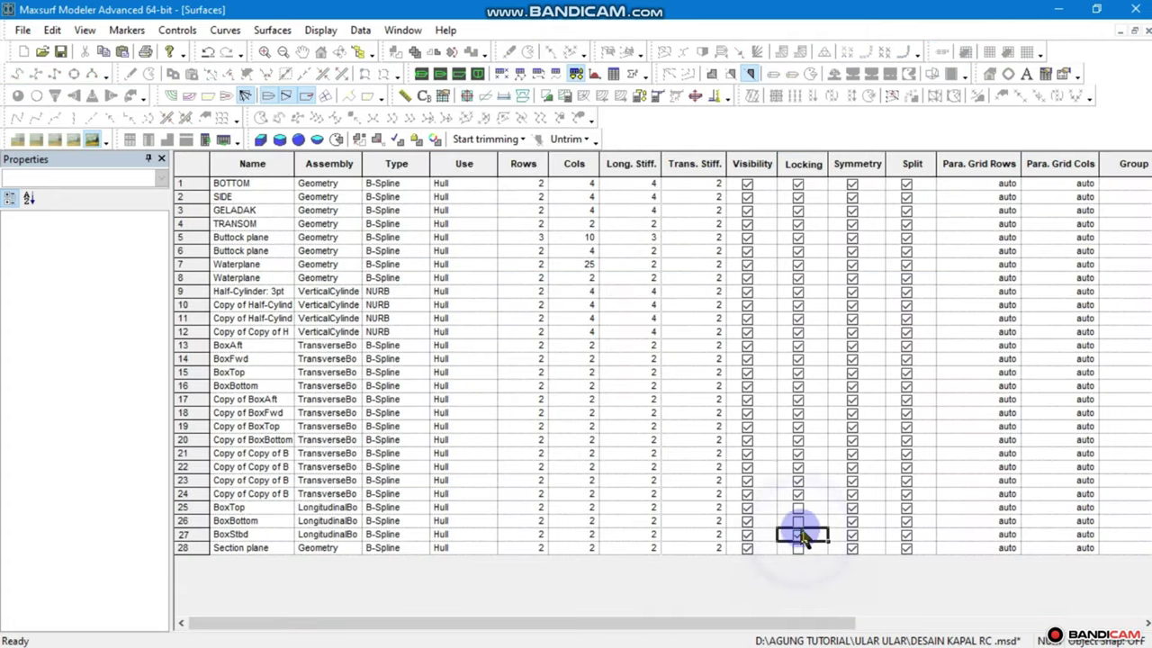
{"action": "left_click", "coordinate": [798, 520]}
{"action": "left_click", "coordinate": [798, 507]}
{"action": "left_click", "coordinate": [798, 547]}
{"action": "left_click", "coordinate": [421, 76]}
{"action": "left_click_drag", "start_coordinate": [540, 226], "coordinate": [637, 352]}
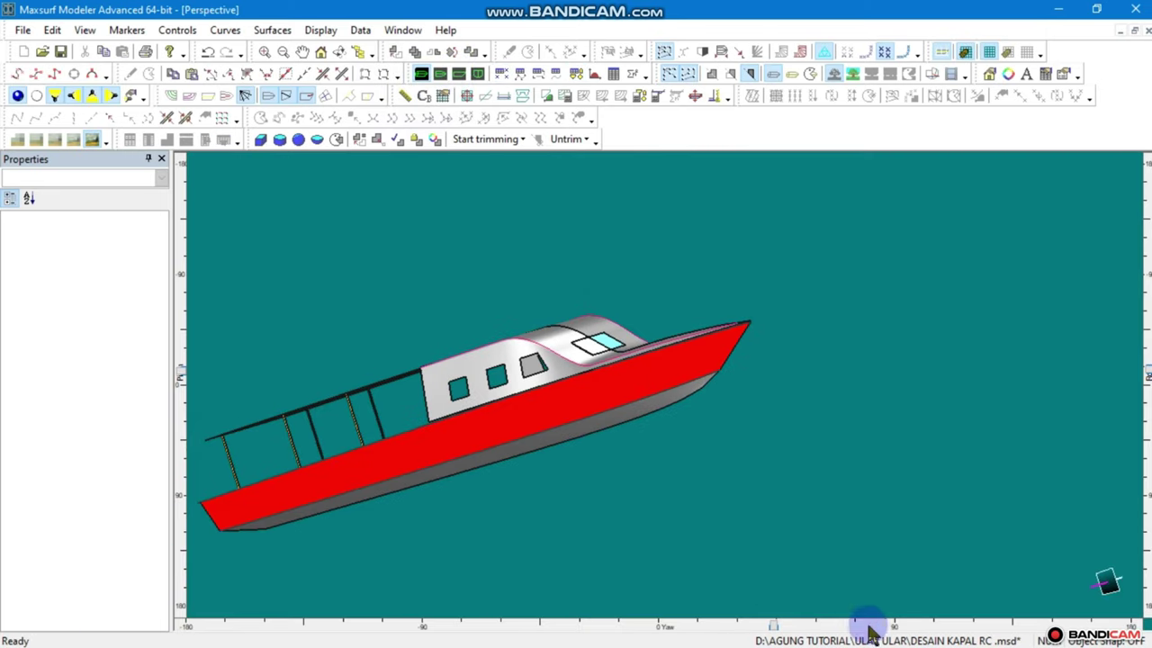
{"action": "left_click_drag", "start_coordinate": [766, 622], "coordinate": [907, 598]}
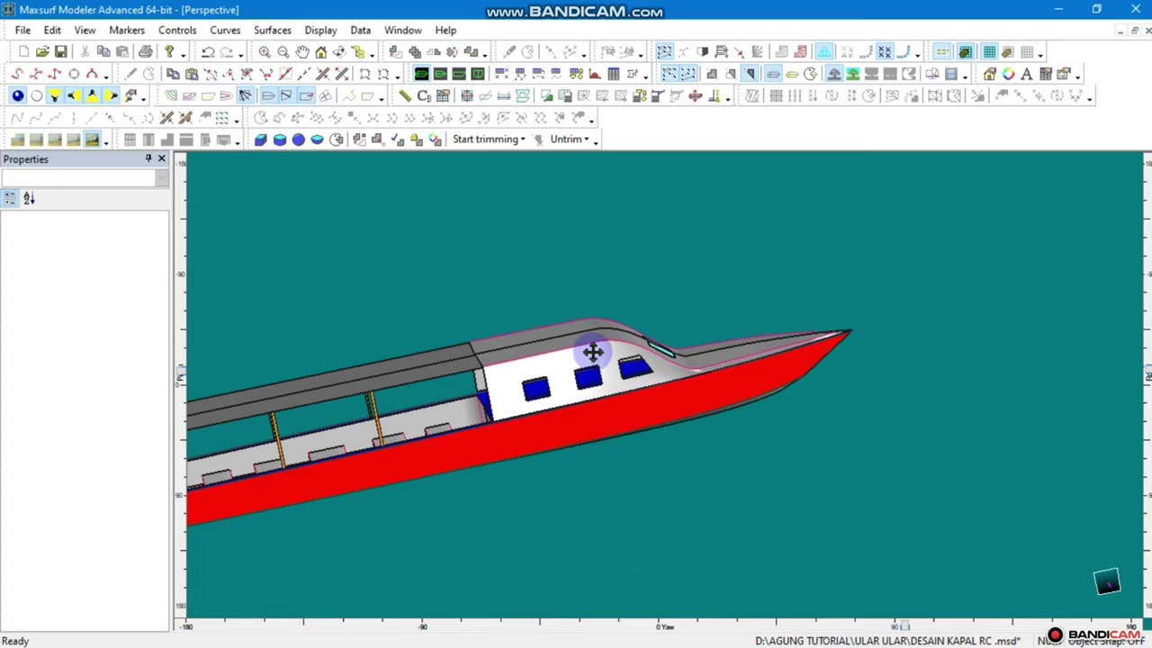
{"action": "scroll", "coordinate": [591, 352], "scroll_direction": "down", "scroll_amount": 3}
{"action": "mouse_move", "coordinate": [1147, 369]}
{"action": "left_mouse_down"}
{"action": "mouse_move", "coordinate": [1144, 357]}
{"action": "mouse_move", "coordinate": [1145, 378]}
{"action": "left_mouse_up"}
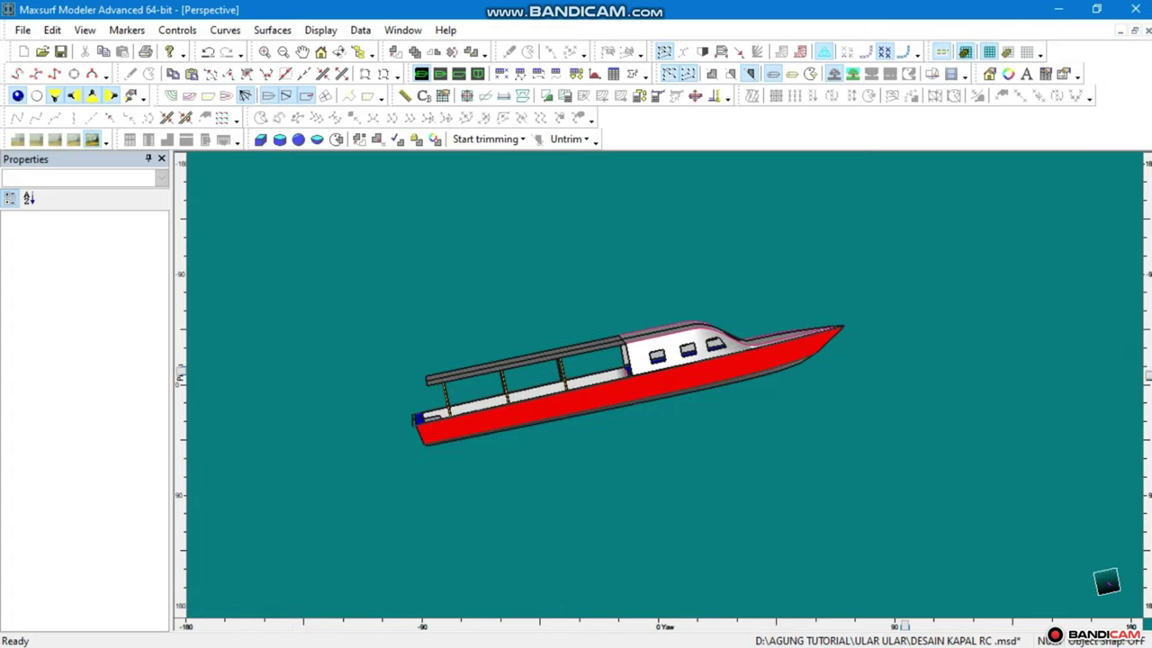
{"action": "left_click", "coordinate": [805, 428]}
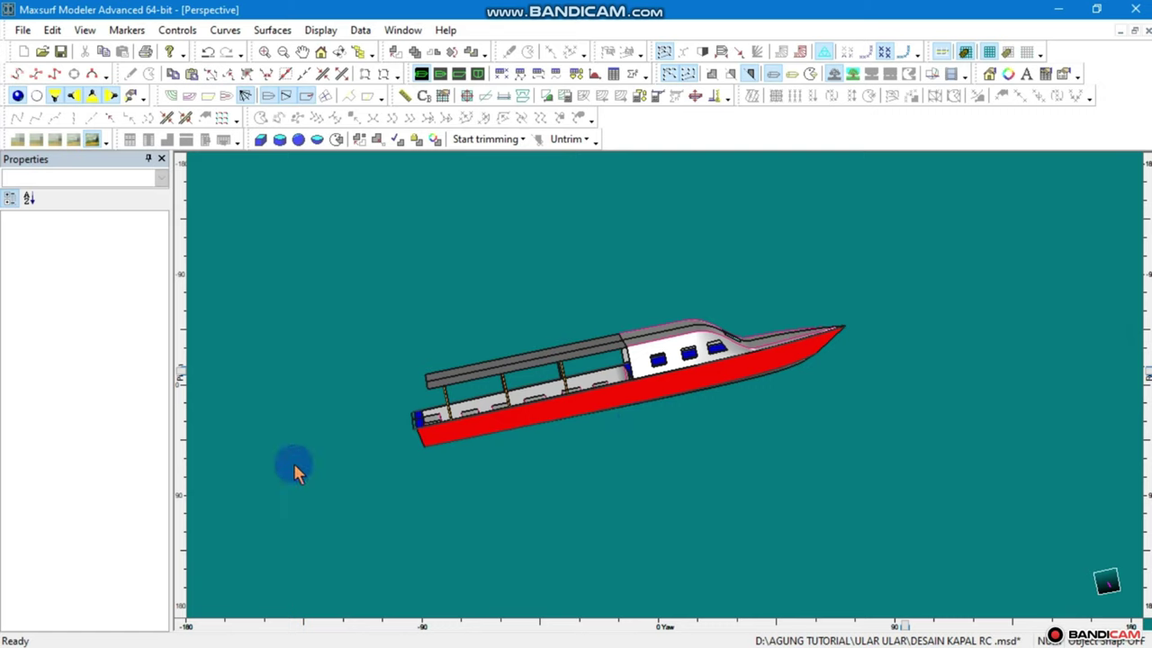
{"action": "left_click_drag", "start_coordinate": [179, 377], "coordinate": [183, 383]}
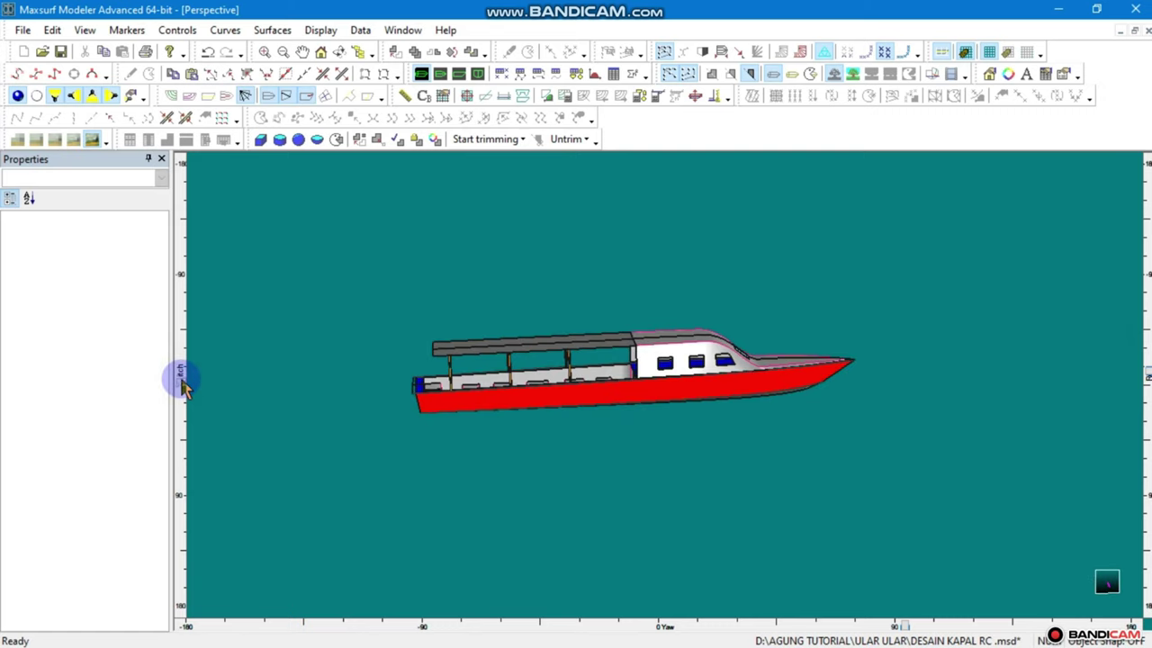
{"action": "left_click_drag", "start_coordinate": [624, 473], "coordinate": [650, 442]}
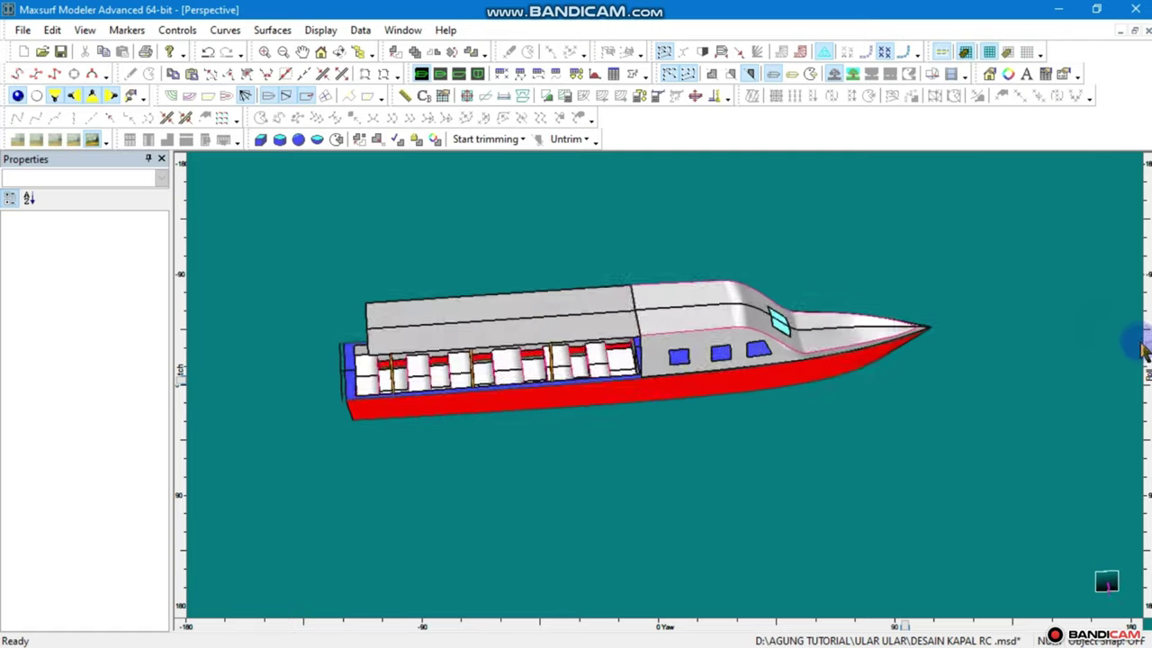
{"action": "mouse_move", "coordinate": [574, 423]}
{"action": "left_mouse_down"}
{"action": "mouse_move", "coordinate": [533, 560]}
{"action": "mouse_move", "coordinate": [526, 544]}
{"action": "left_mouse_up"}
{"action": "mouse_move", "coordinate": [1144, 360]}
{"action": "left_mouse_down"}
{"action": "mouse_move", "coordinate": [1133, 383]}
{"action": "mouse_move", "coordinate": [1056, 393]}
{"action": "left_mouse_up"}
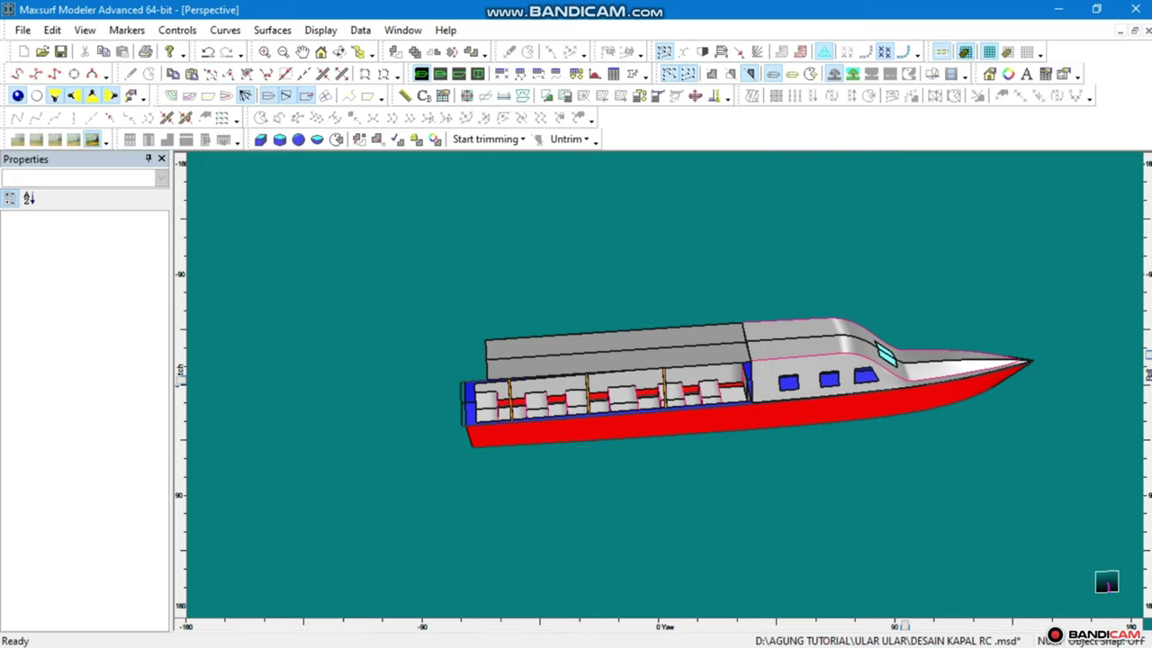
{"action": "mouse_move", "coordinate": [1147, 355]}
{"action": "left_mouse_down"}
{"action": "mouse_move", "coordinate": [1148, 392]}
{"action": "mouse_move", "coordinate": [1146, 360]}
{"action": "left_mouse_up"}
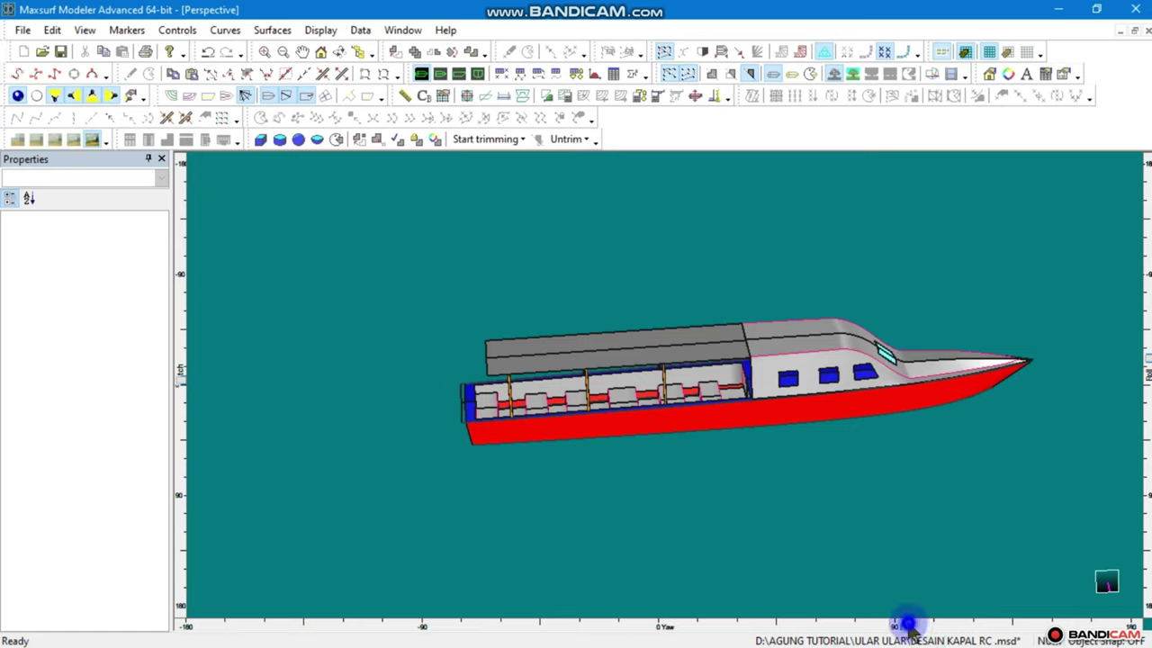
{"action": "mouse_move", "coordinate": [900, 618]}
{"action": "left_mouse_down"}
{"action": "mouse_move", "coordinate": [779, 617]}
{"action": "mouse_move", "coordinate": [1011, 567]}
{"action": "left_mouse_up"}
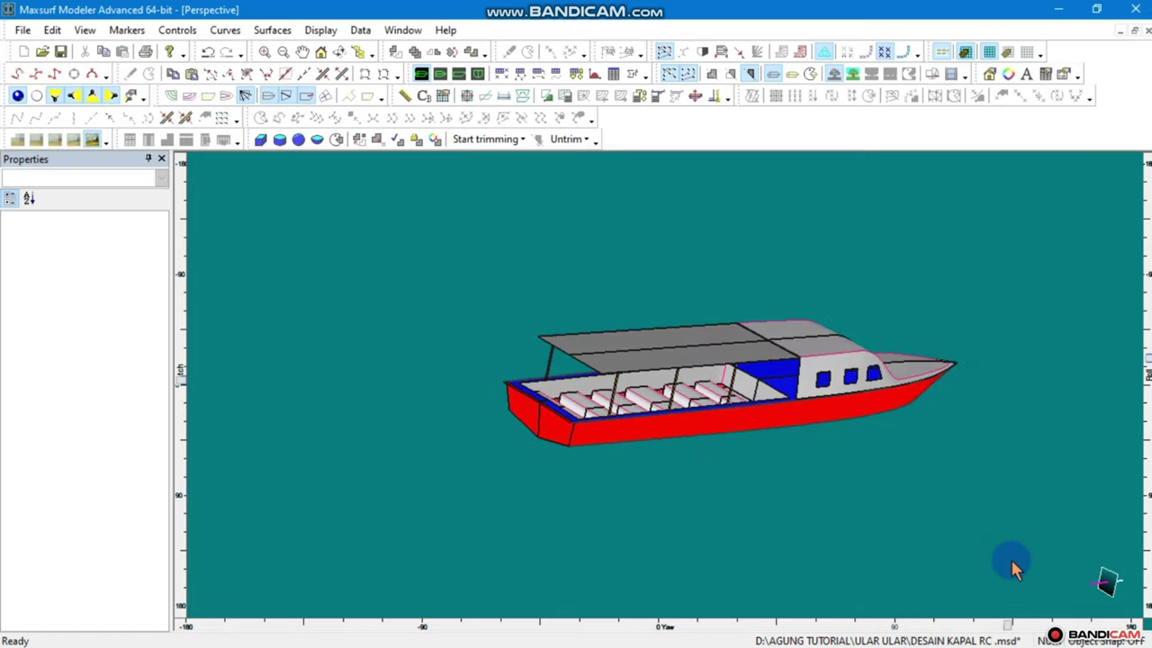